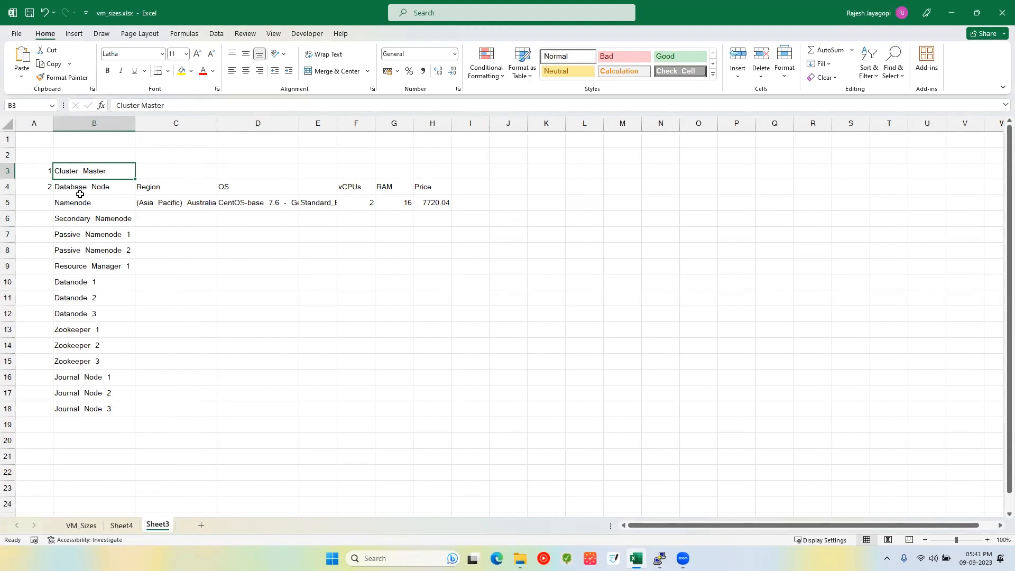
Highlight the Database Node, Namenode, Secondary Namenode and Passive Namenode 1 entries.
left_click(79, 188)
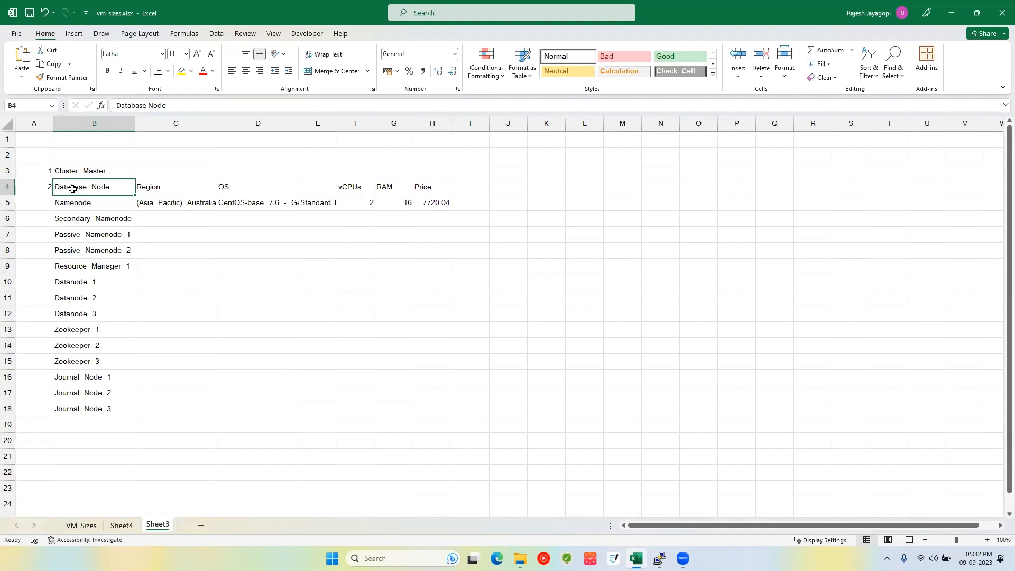
left_click(90, 206)
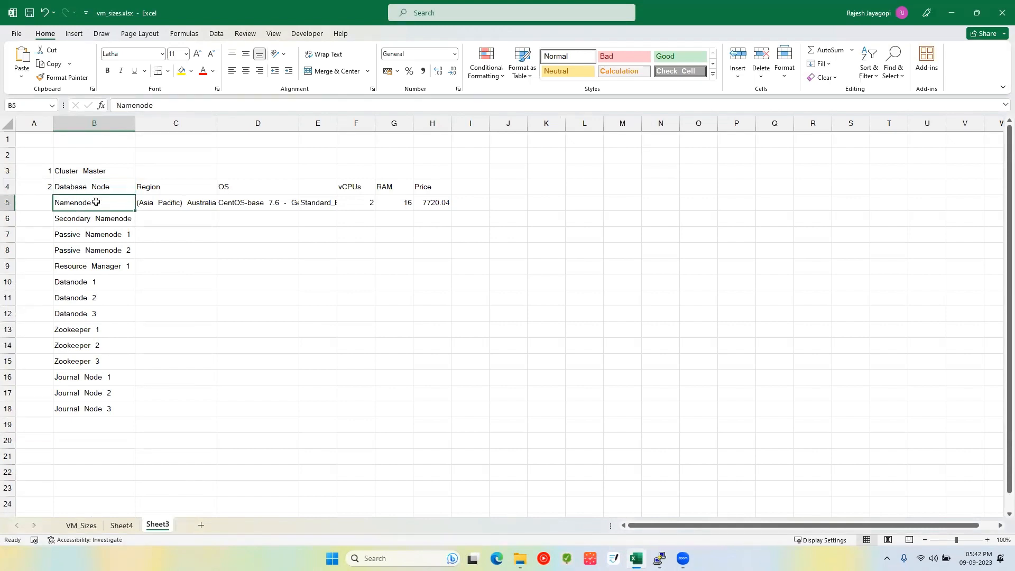
left_click_drag(95, 201, 90, 265)
left_click(87, 186)
left_click(96, 204)
left_click(112, 220)
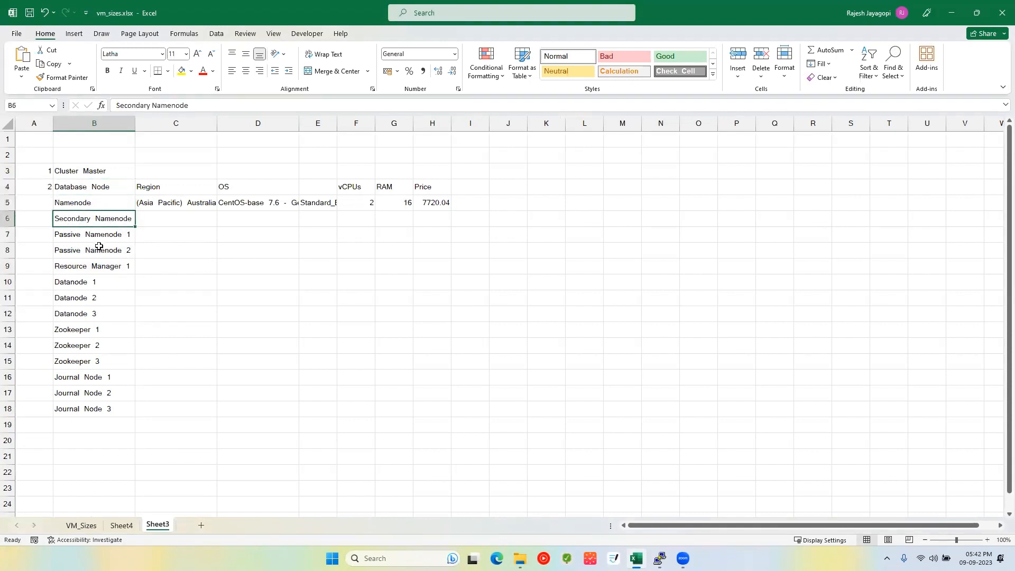
left_click(111, 235)
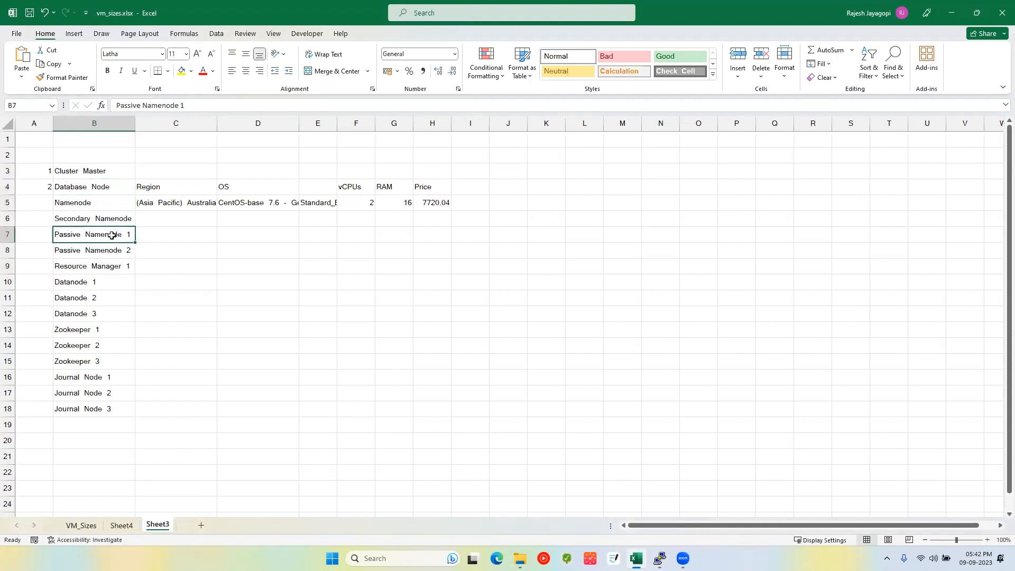
Highlight the three Datanode rows, Zookeeper 1 and 2, and Journal Node 1 entries.
left_click(71, 285)
left_click_drag(103, 285, 97, 317)
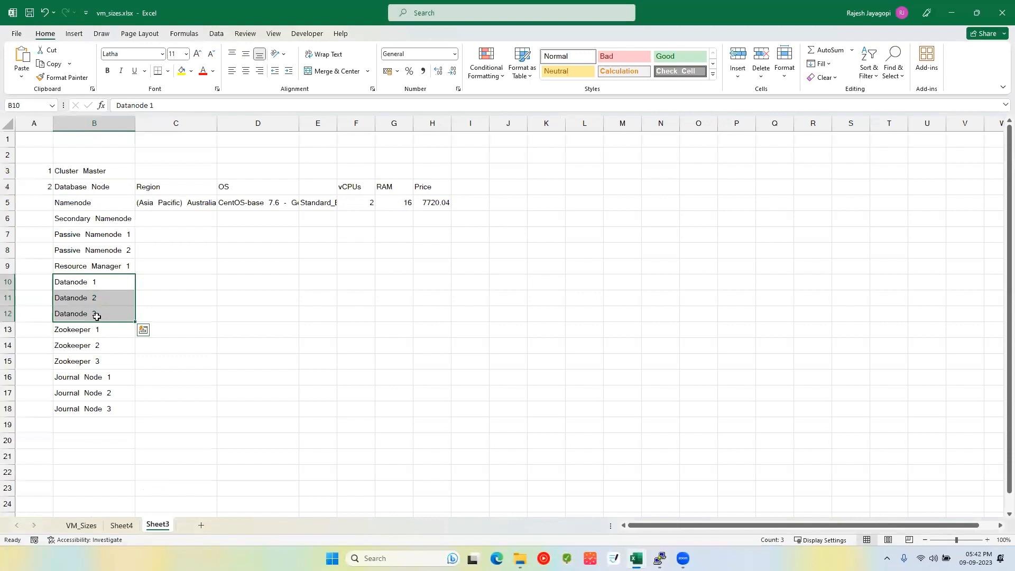
left_click(94, 282)
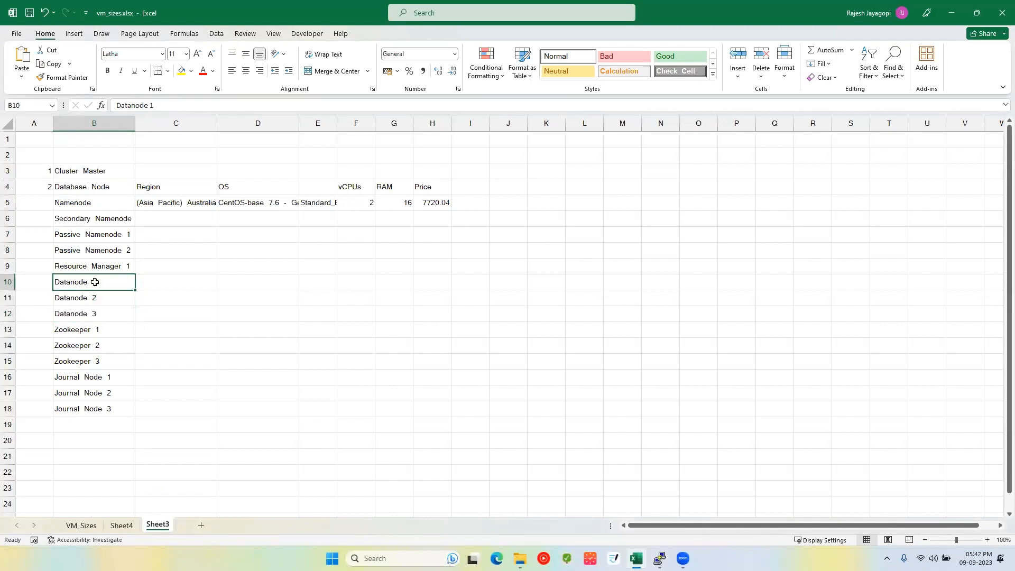
left_click_drag(100, 317, 102, 280)
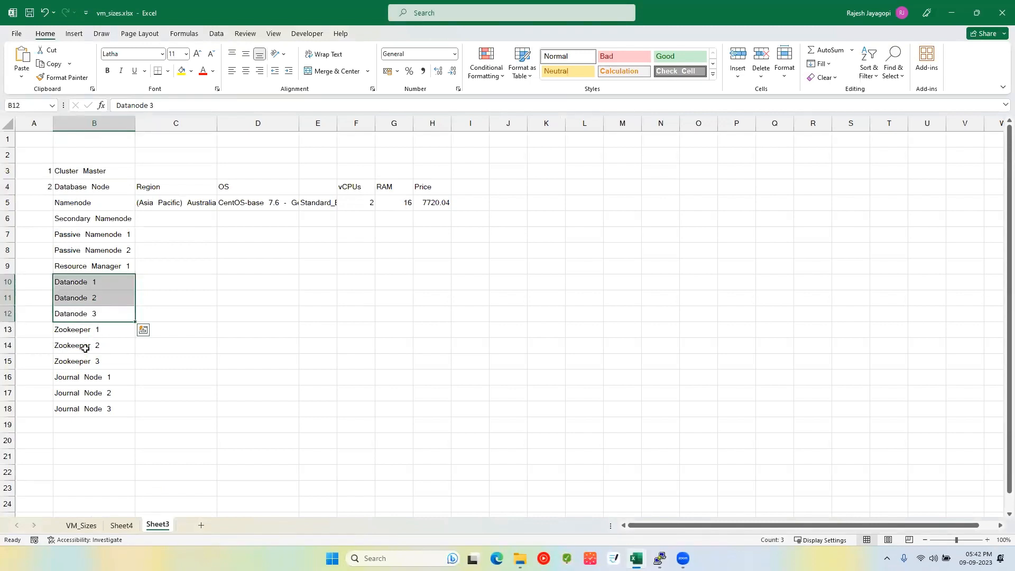
left_click(86, 327)
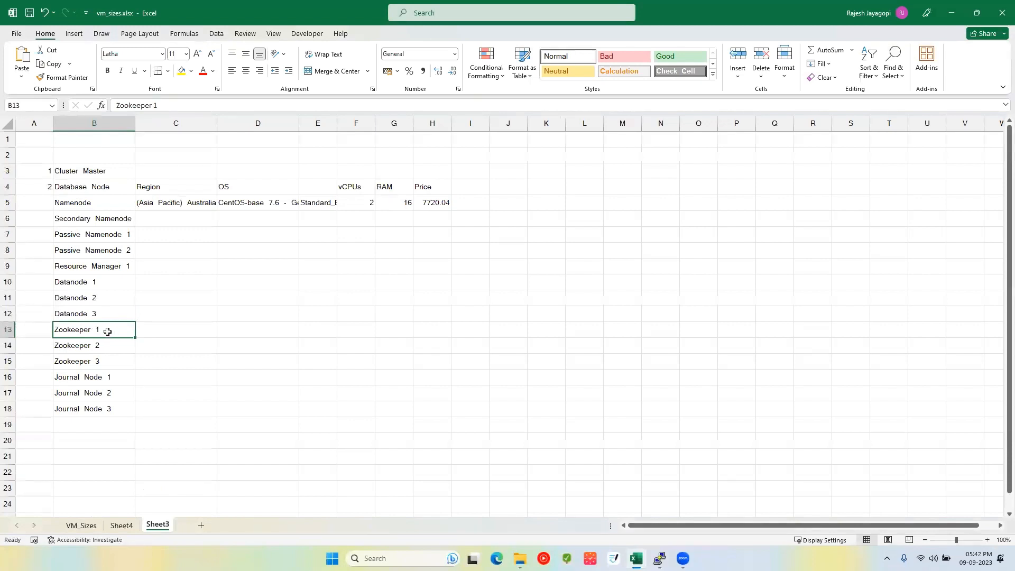
left_click_drag(105, 362, 108, 345)
left_click(107, 319)
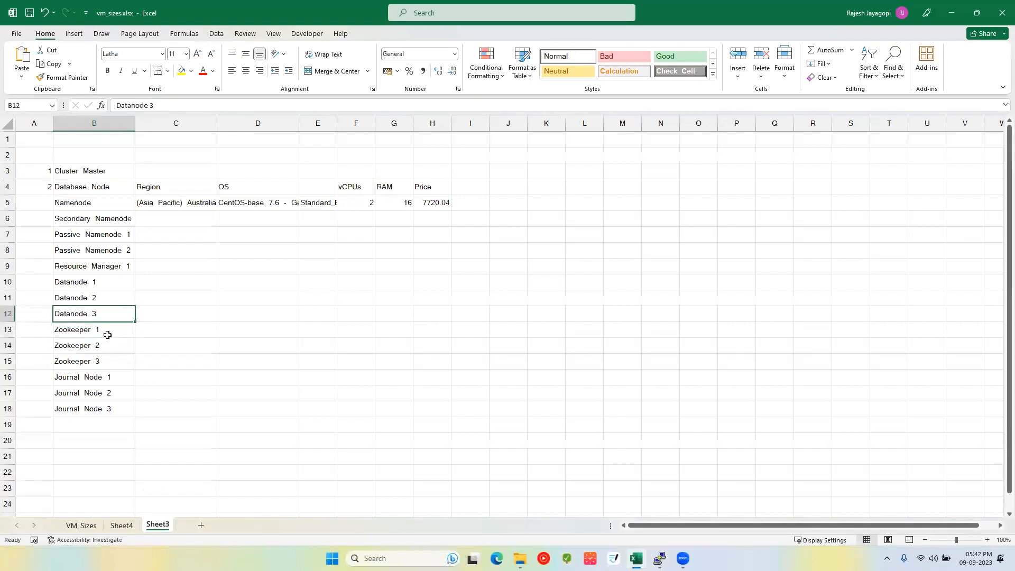
left_click(106, 335)
left_click(108, 352)
left_click(108, 379)
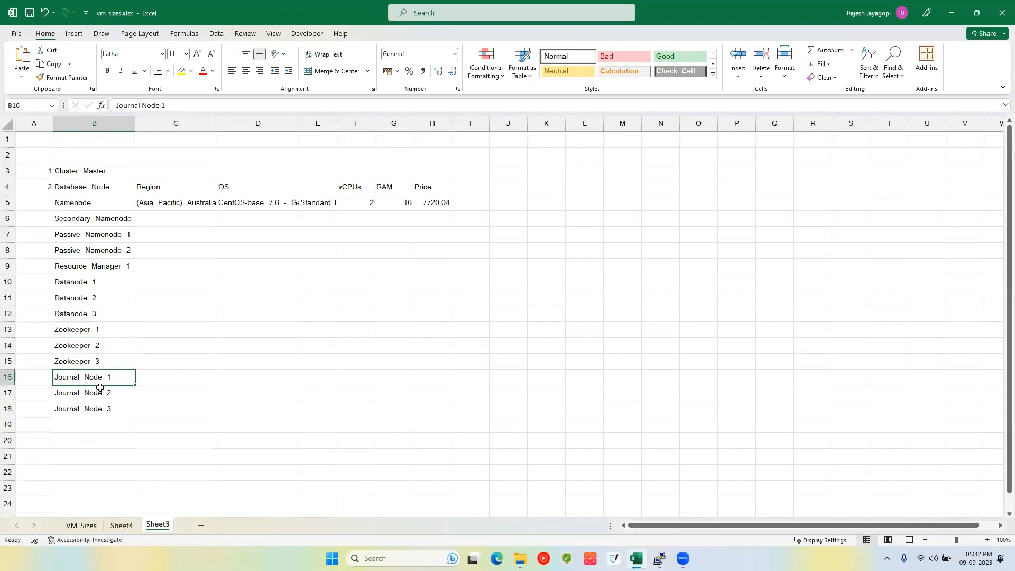
left_click(49, 380)
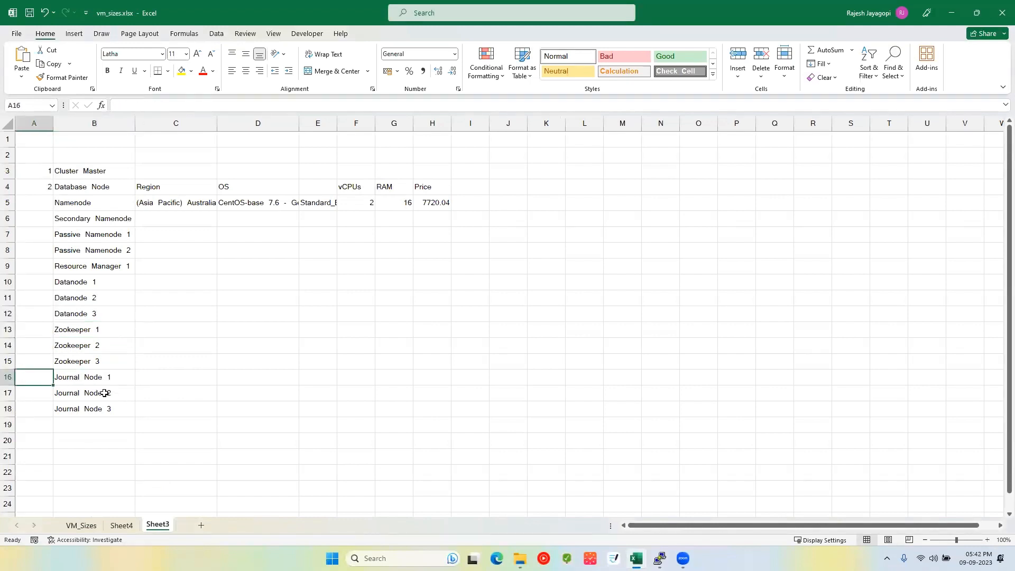
Show the VM_Sizes sheet with column B widened, highlighting the General purpose D2as_v4 entry.
key("ctrl+Page_Up")
key("ctrl+Page_Up")
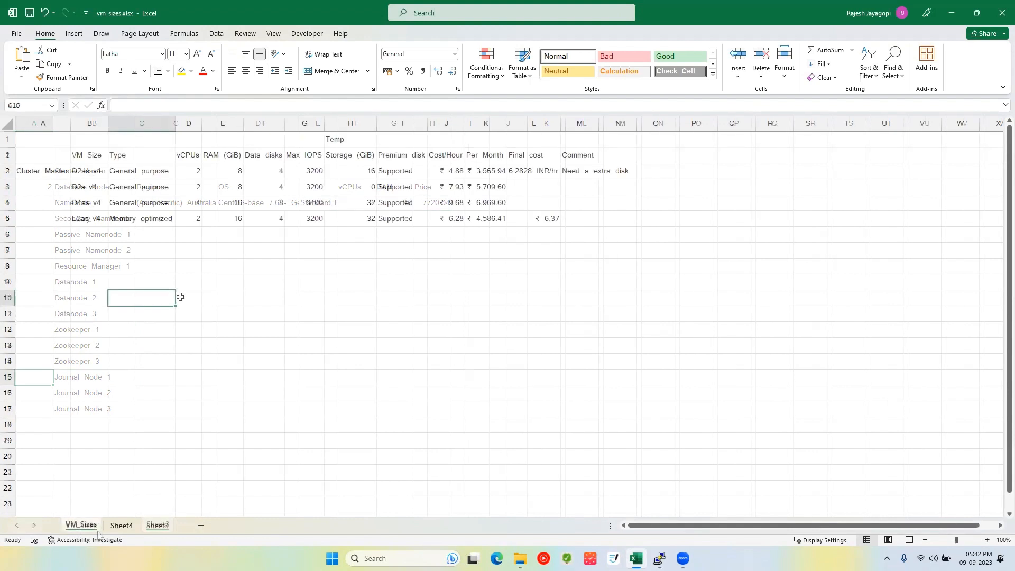
left_click(113, 172)
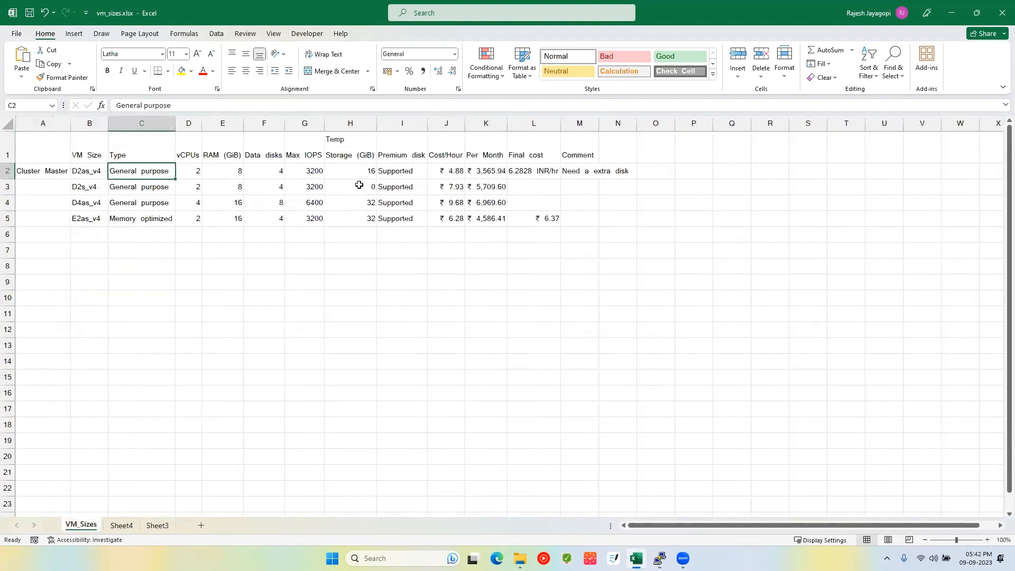
left_click_drag(113, 126, 135, 127)
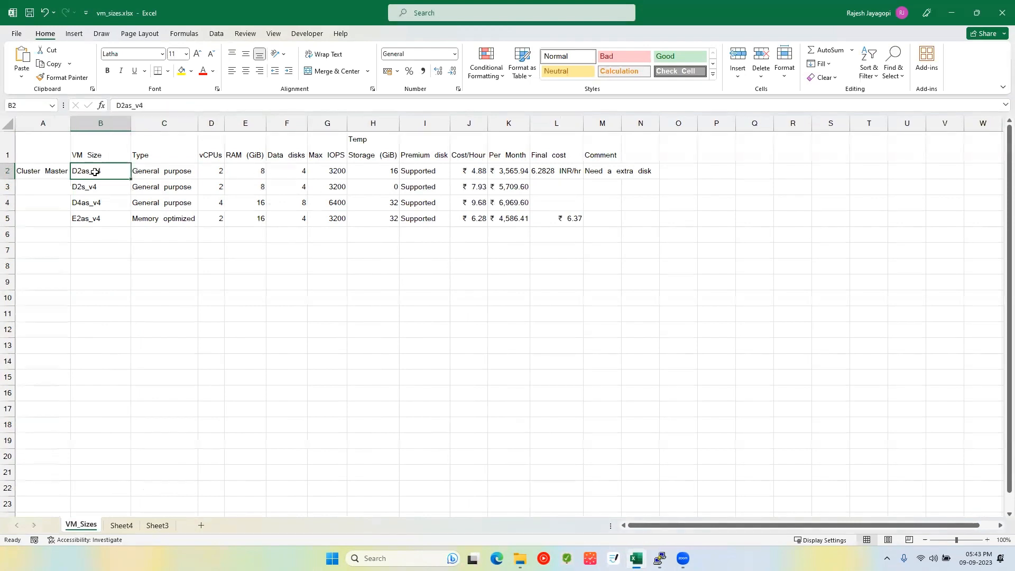
left_click_drag(90, 172, 130, 172)
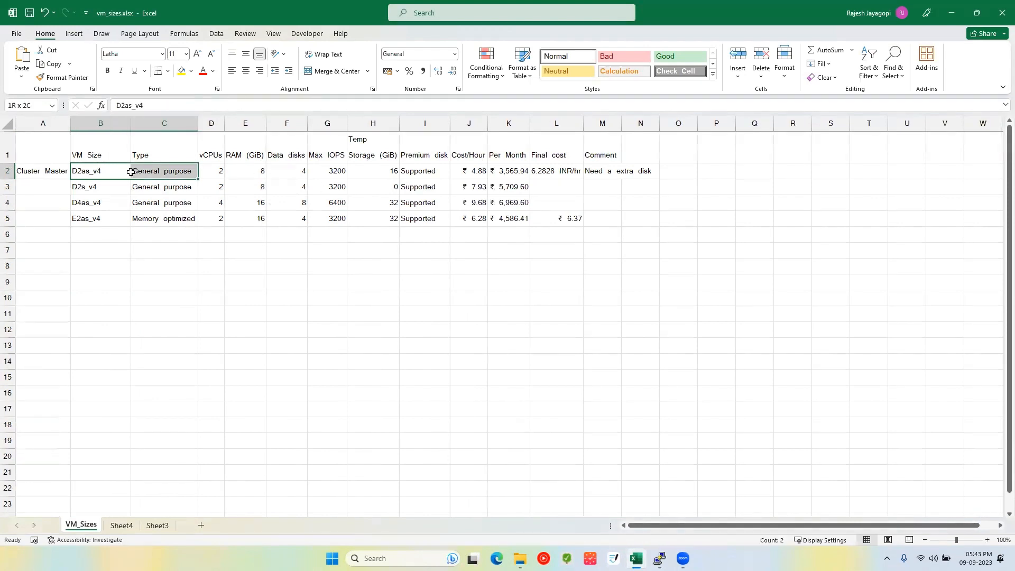
left_click_drag(130, 172, 125, 173)
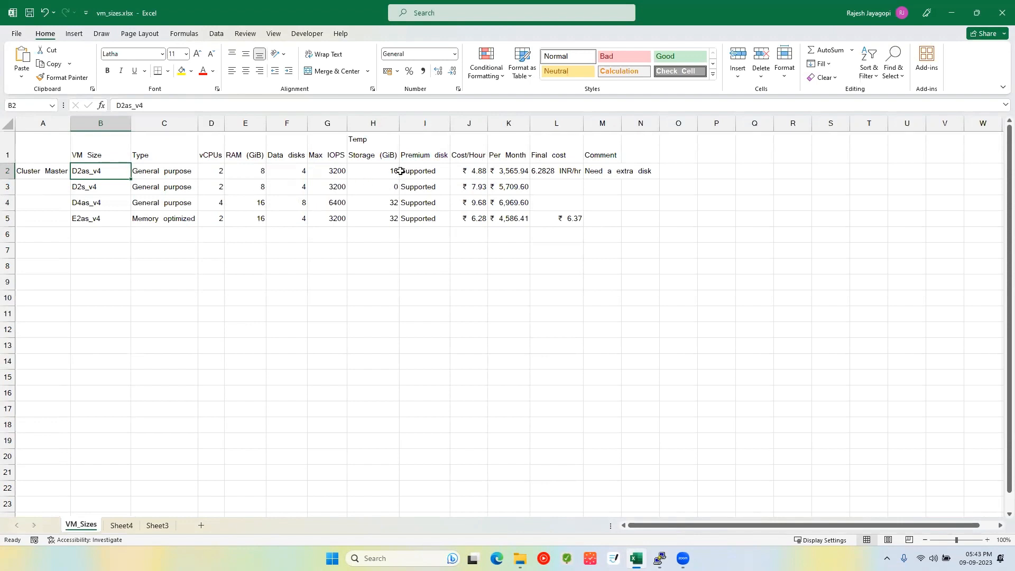
Point out the D2as_v4 specs: 8 GiB RAM, 4 data disks, 3200 max IOPS, 16 GiB temp storage.
left_click(186, 170)
left_click(211, 169)
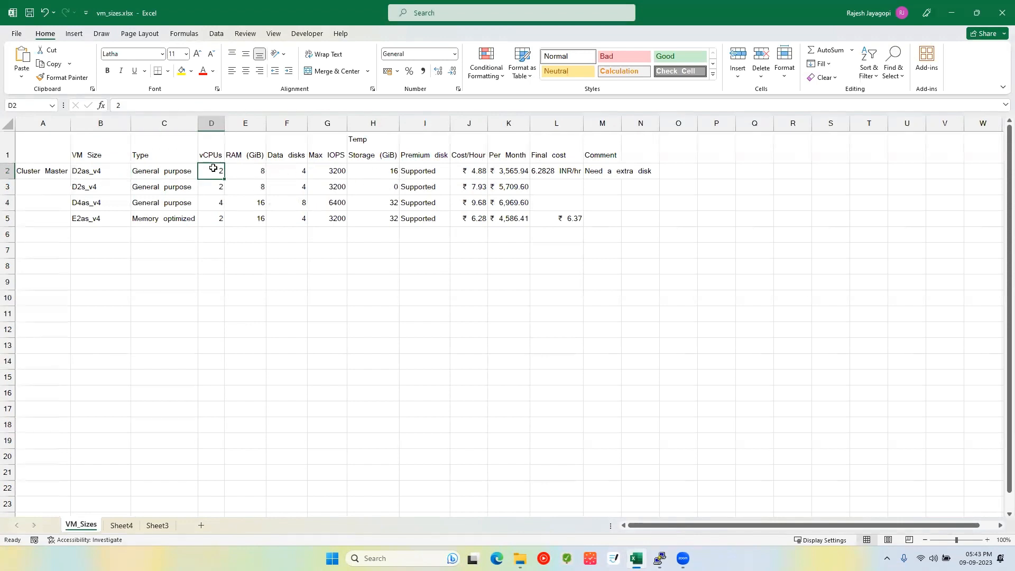
left_click(244, 169)
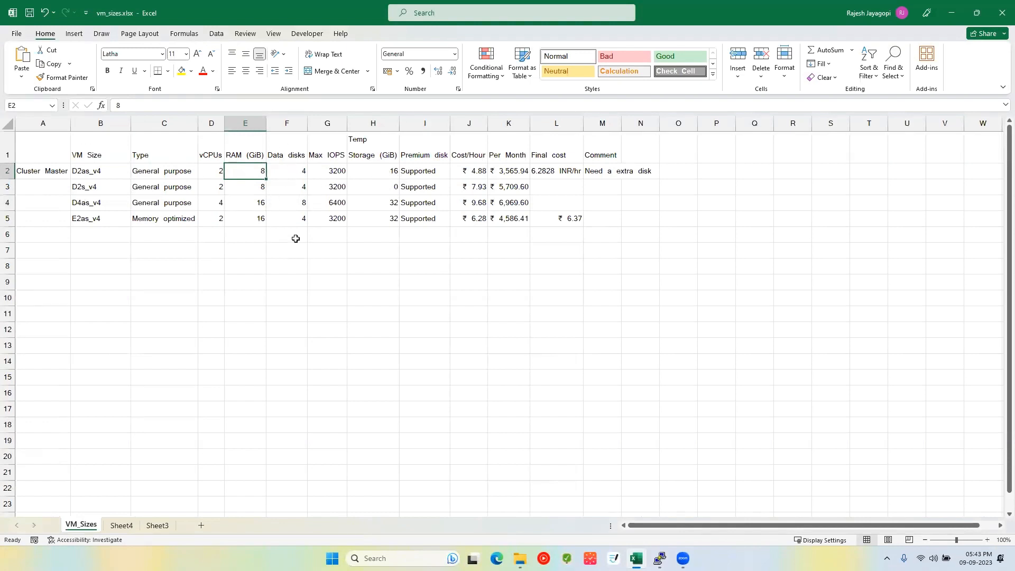
left_click(280, 173)
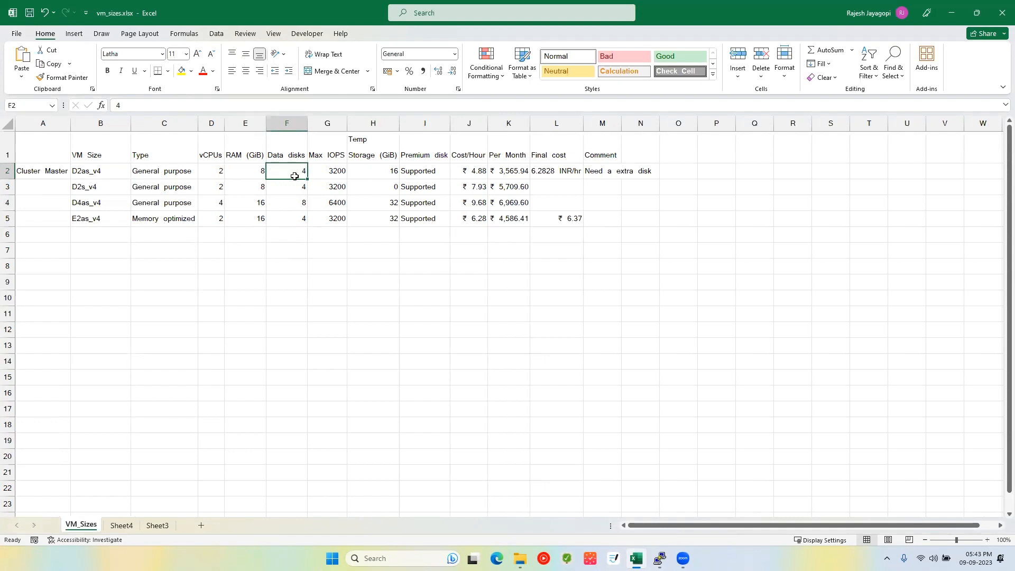
left_click(336, 171)
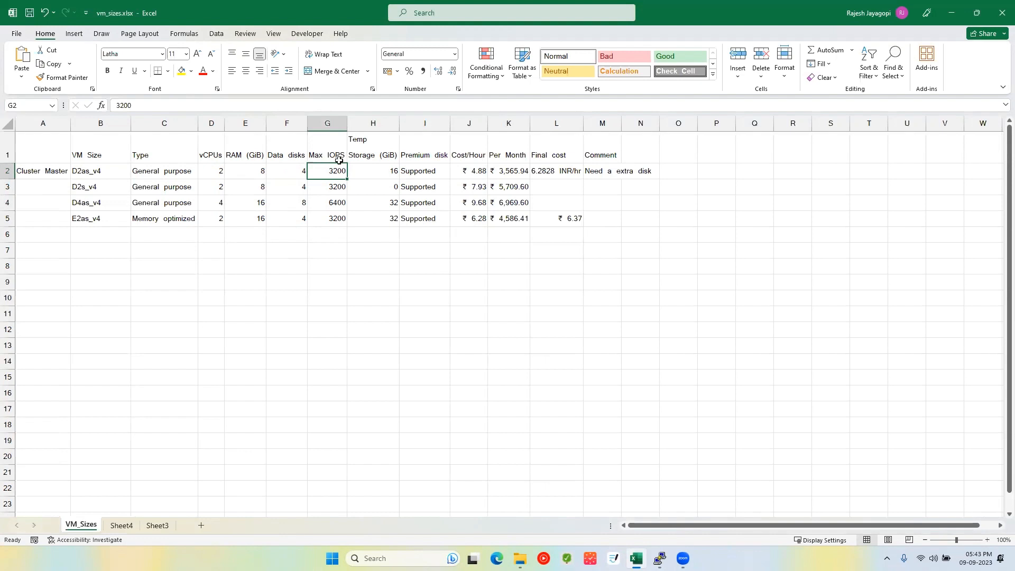
left_click(385, 174)
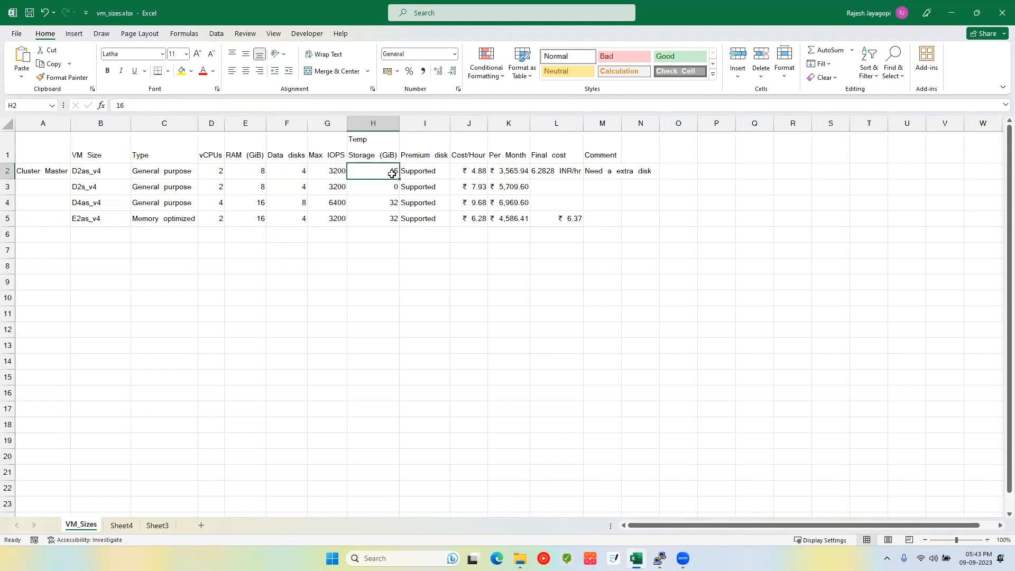
left_click(336, 170)
left_click(390, 170)
key("Right")
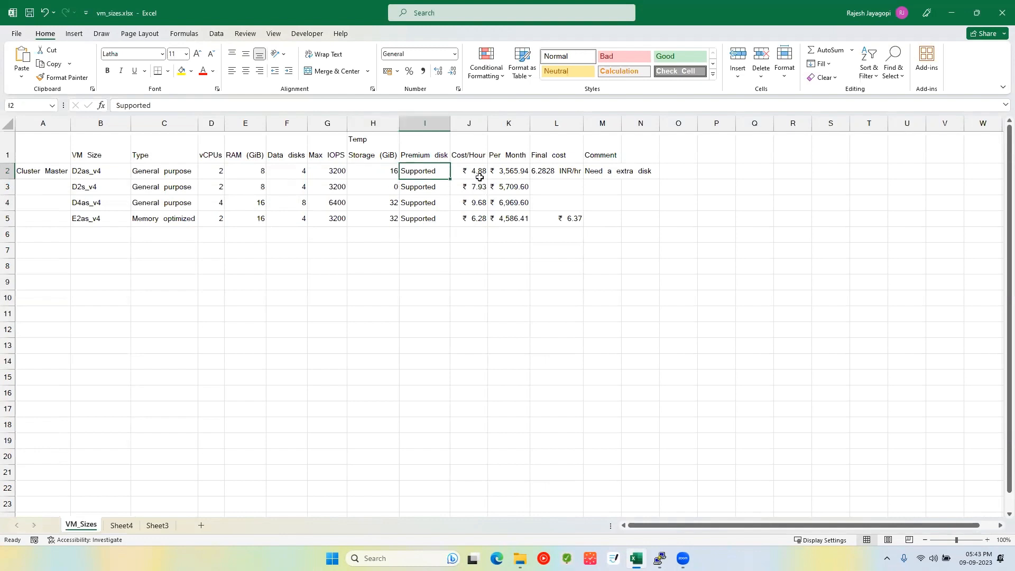
left_click(485, 174)
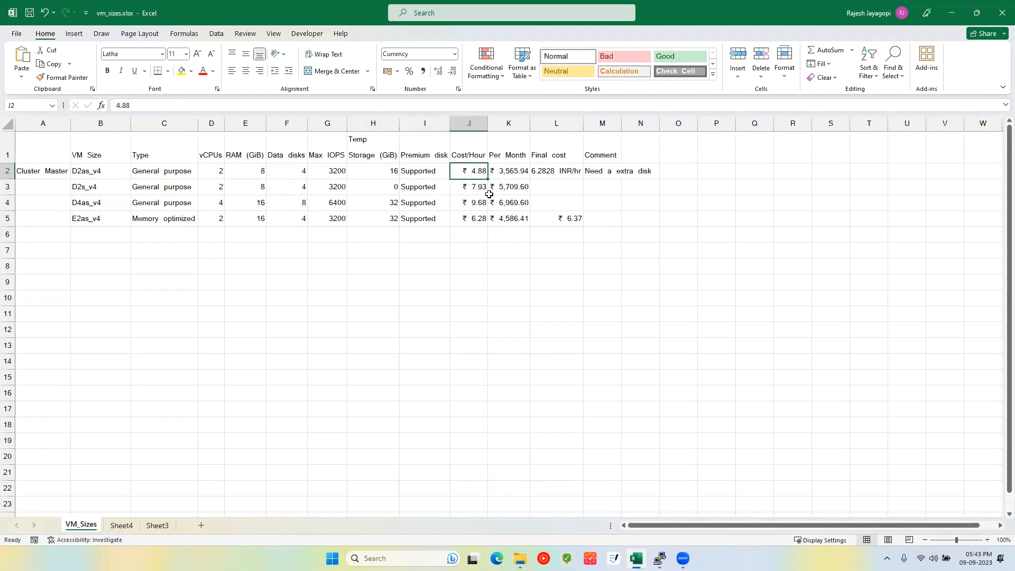
left_click(85, 171)
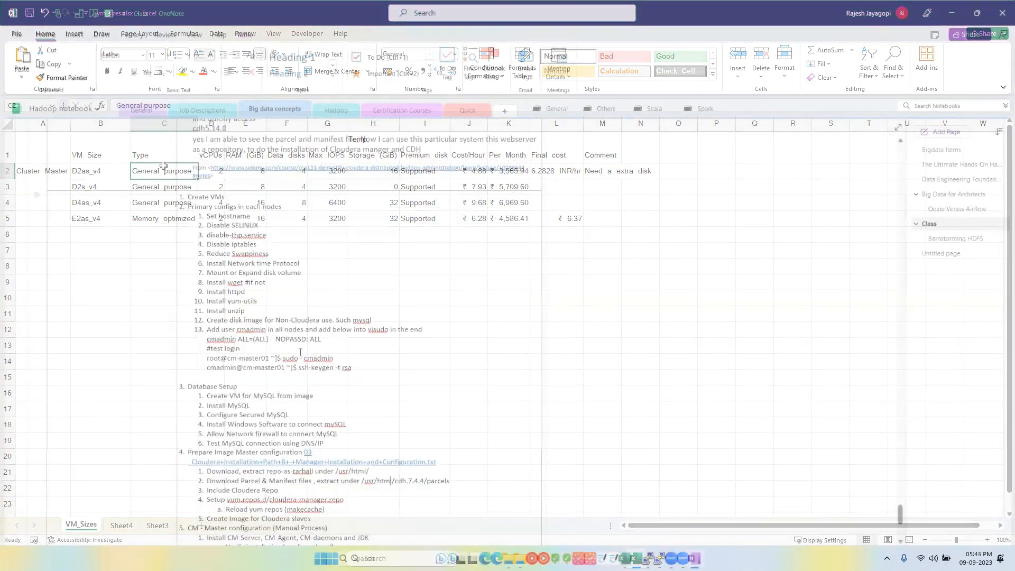
scroll(283, 349, "up", 5)
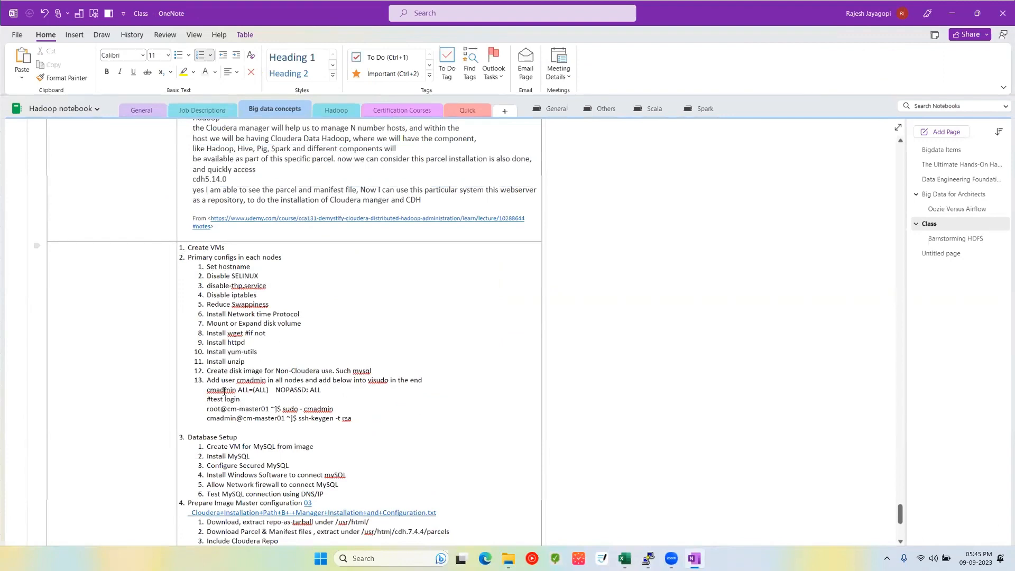
left_click(186, 248)
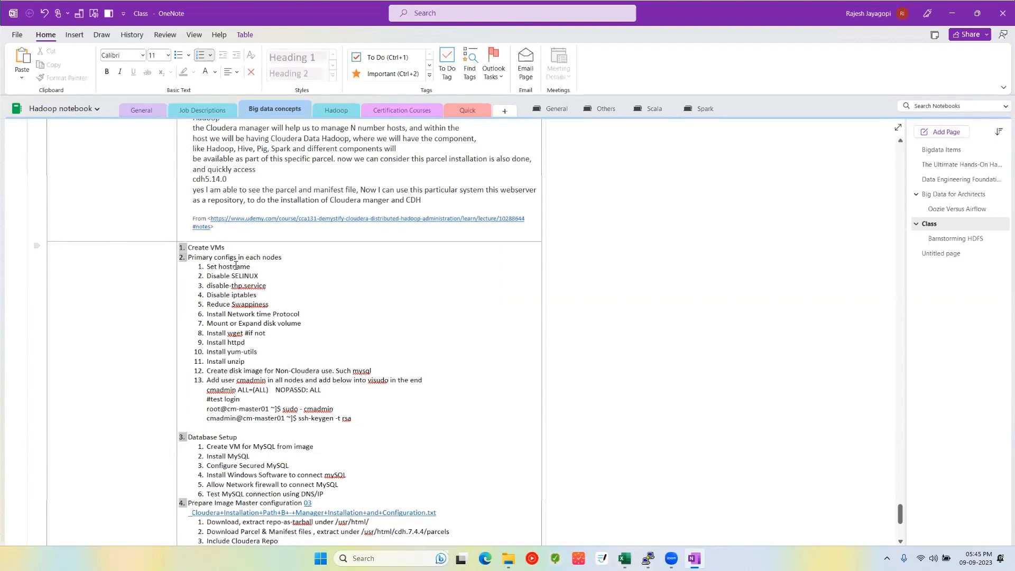
left_click_drag(208, 267, 302, 333)
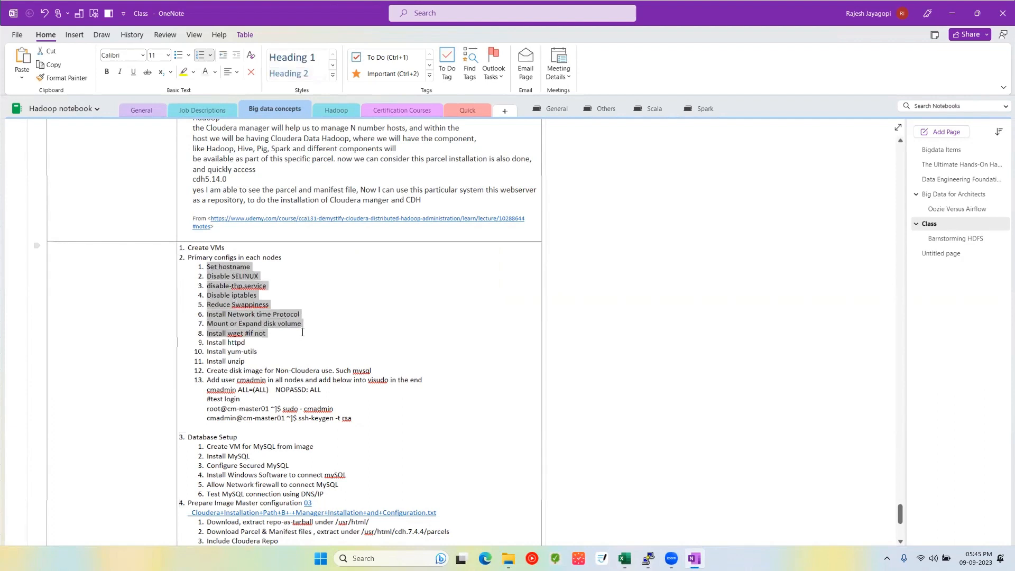
left_click(231, 270)
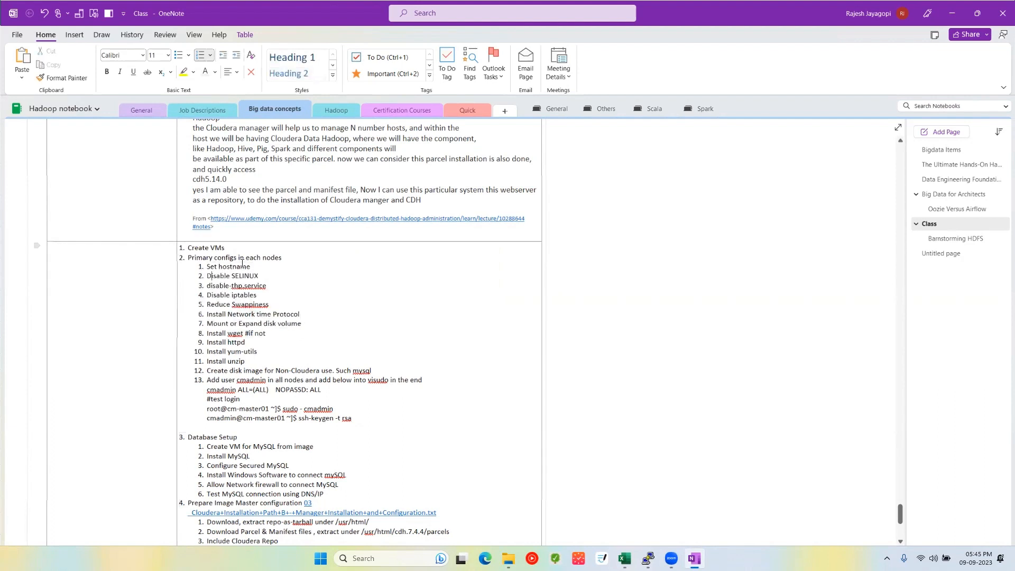
double_click(227, 268)
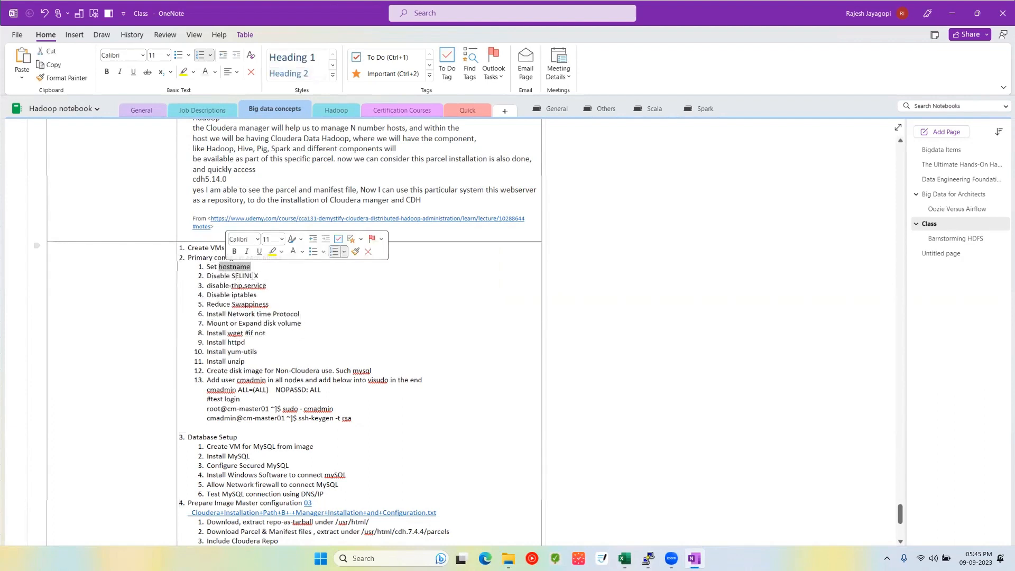
left_click_drag(215, 276, 260, 277)
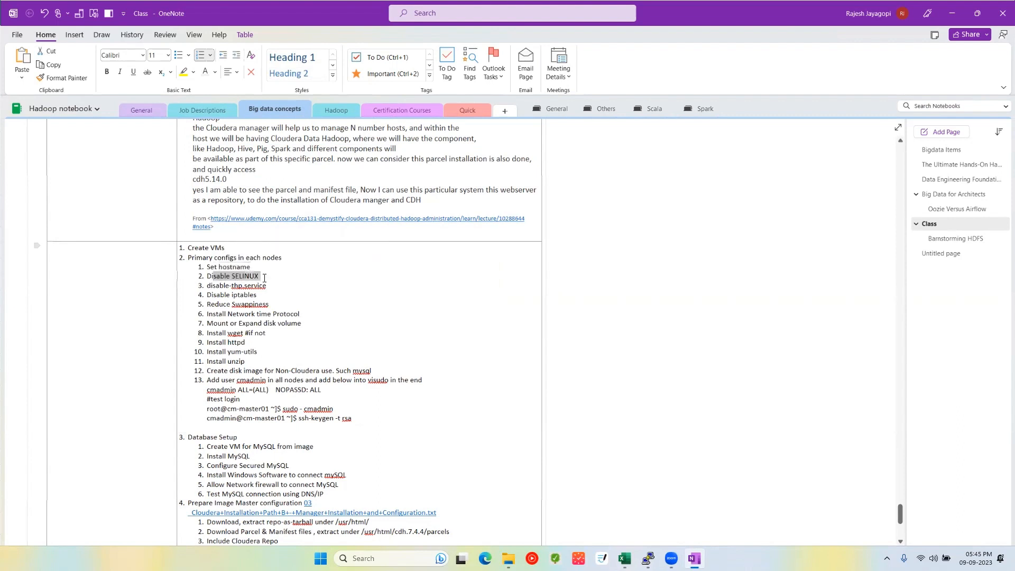
left_click(236, 278)
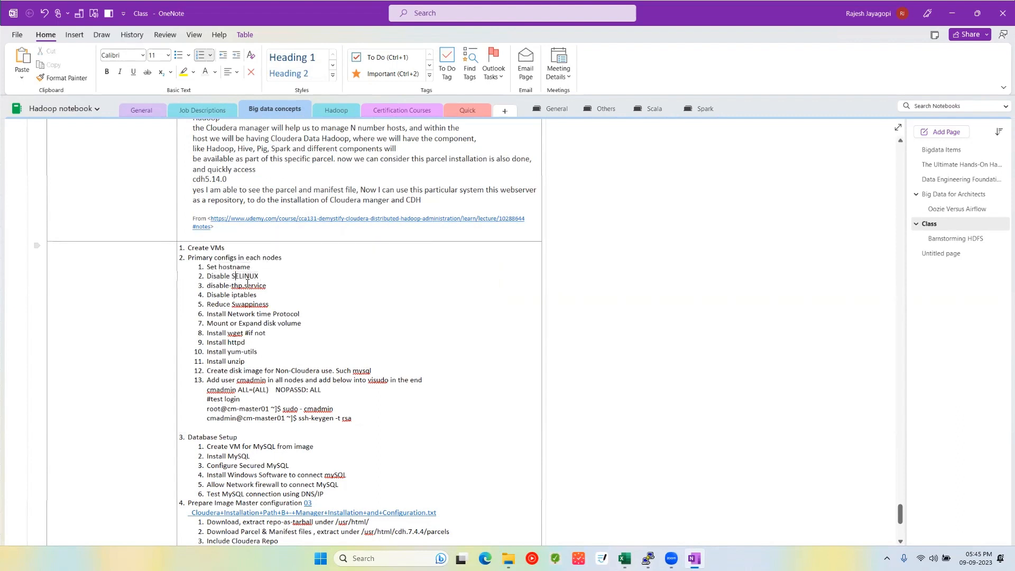
left_click(247, 284)
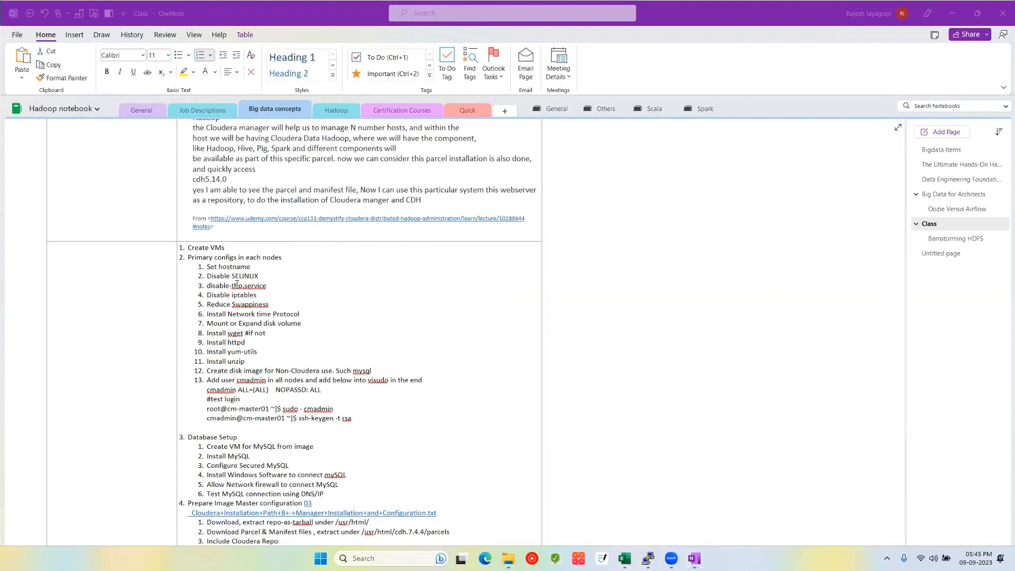
left_click(236, 298)
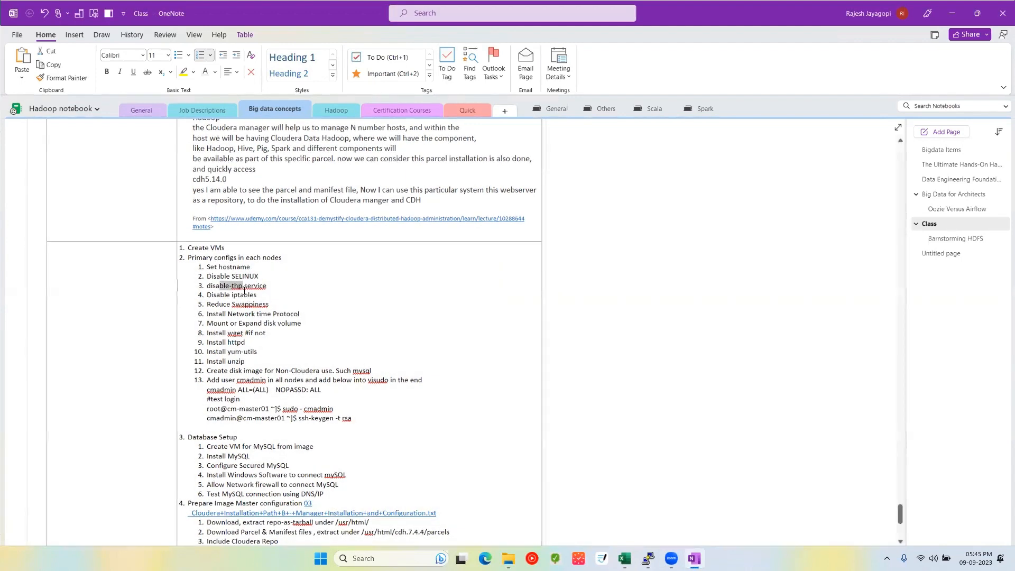
double_click(245, 295)
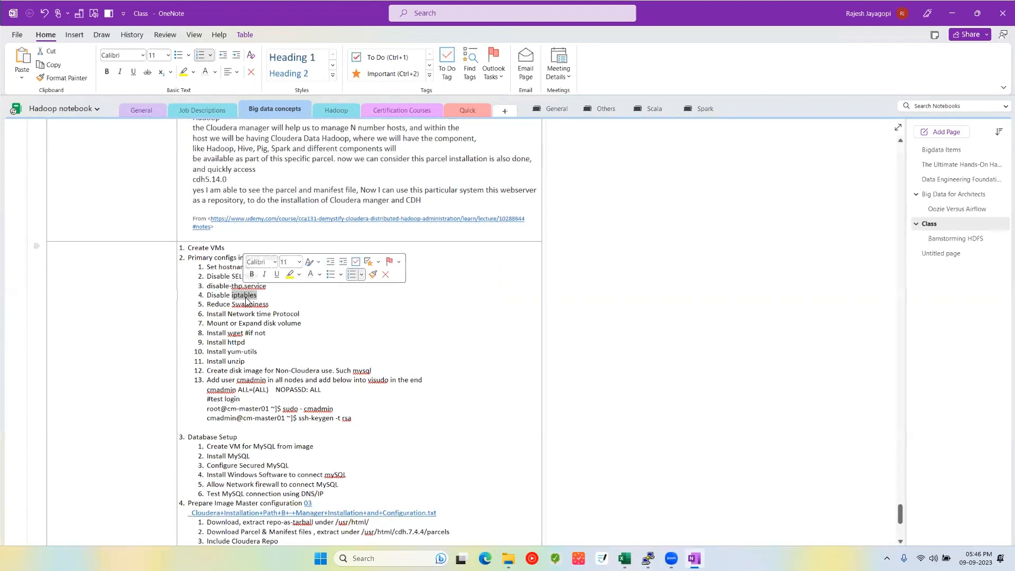
left_click(253, 312)
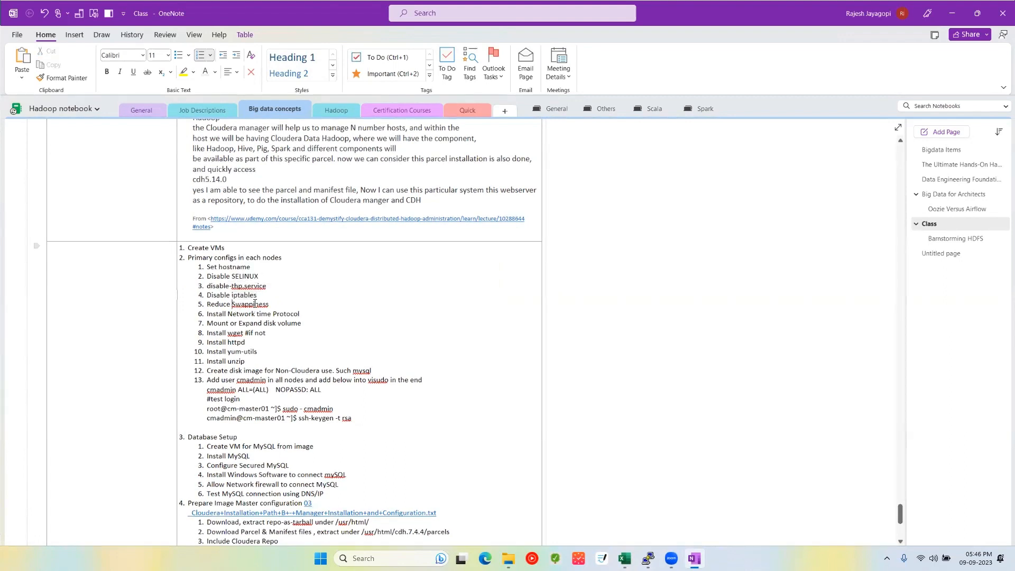
double_click(254, 305)
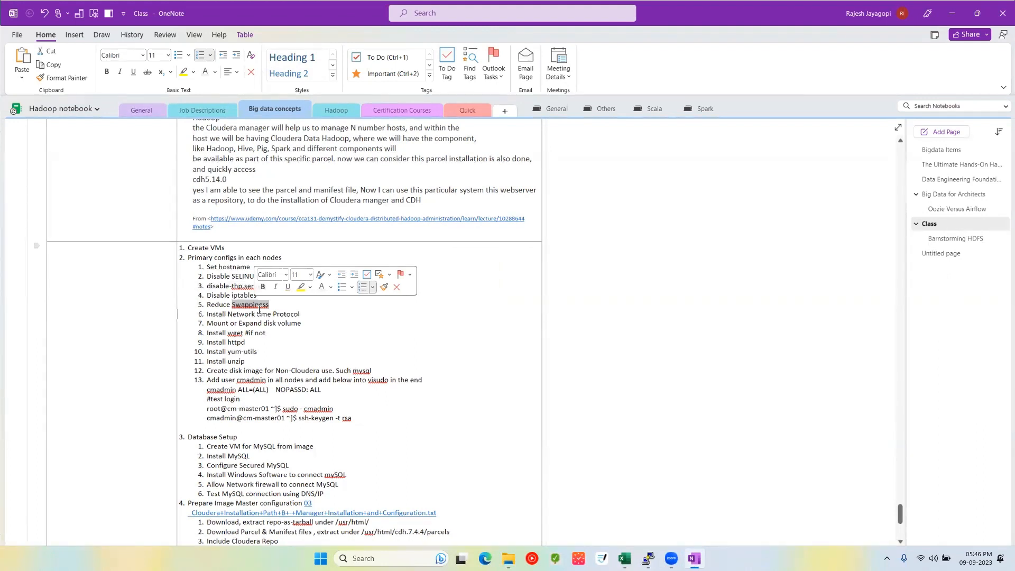
left_click(250, 308)
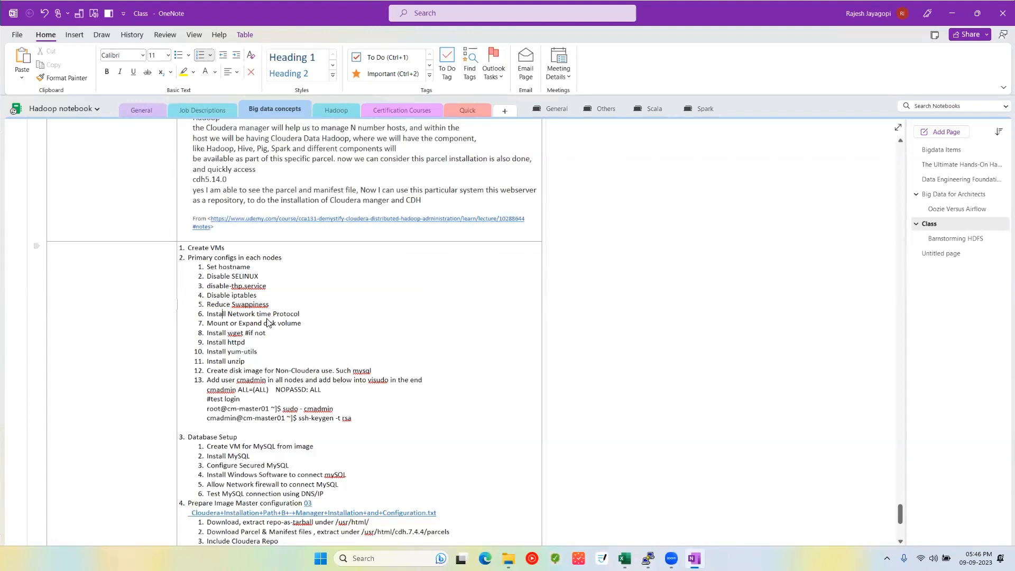
left_click_drag(235, 313, 289, 315)
left_click(261, 316)
left_click_drag(228, 314, 297, 311)
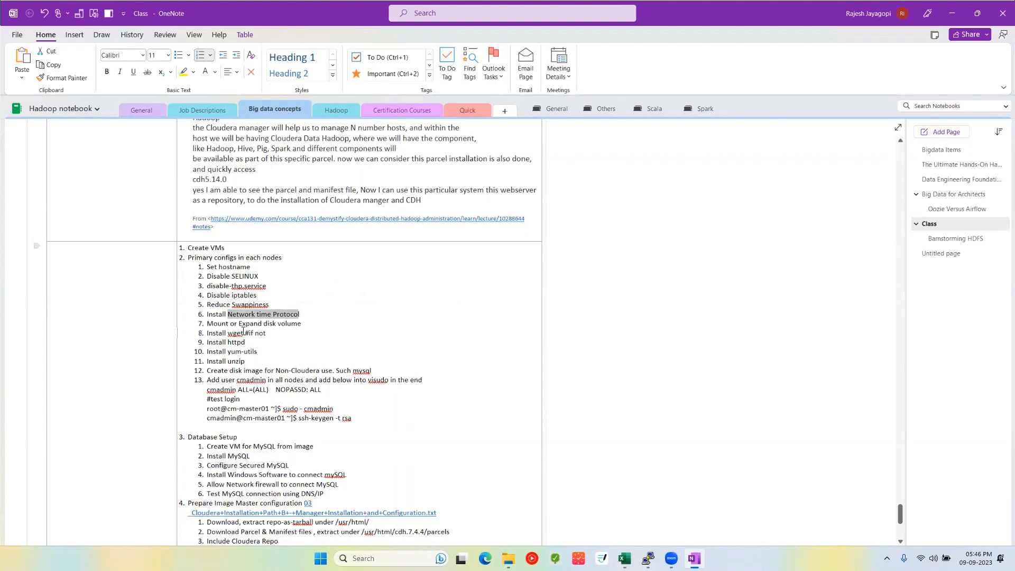
double_click(218, 323)
left_click(240, 324)
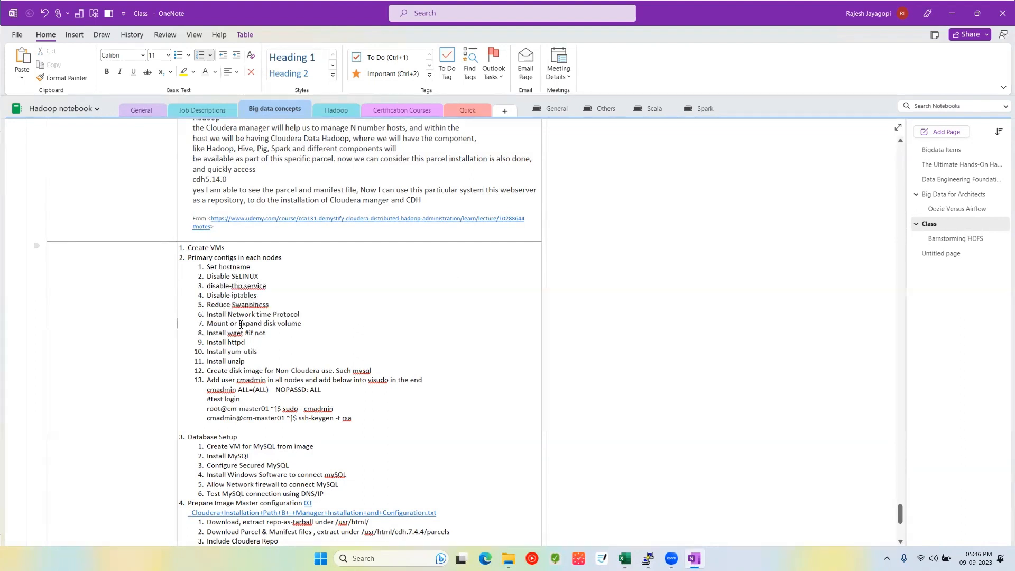
left_click_drag(243, 325, 296, 324)
left_click_drag(295, 323, 296, 324)
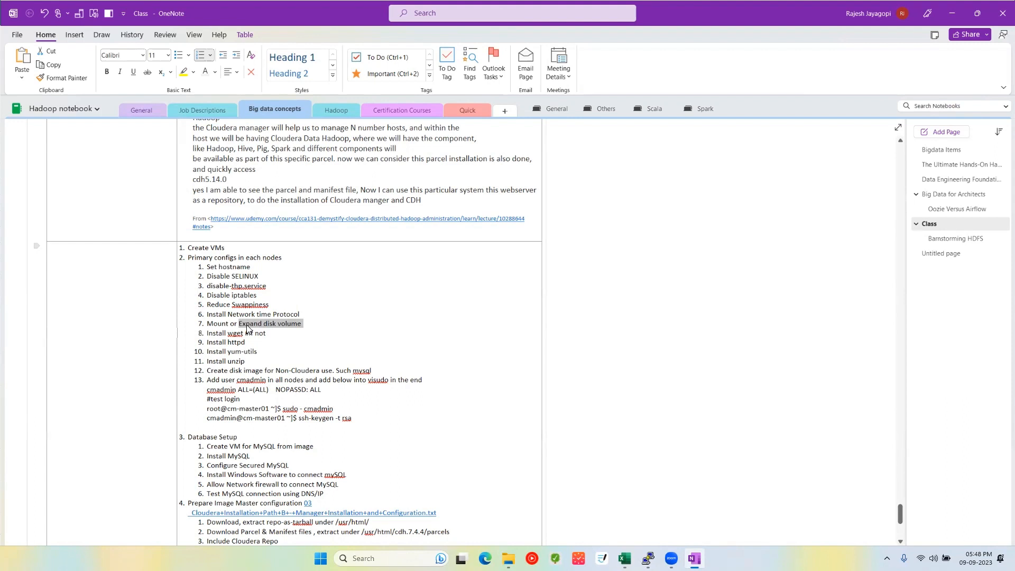
left_click(214, 324)
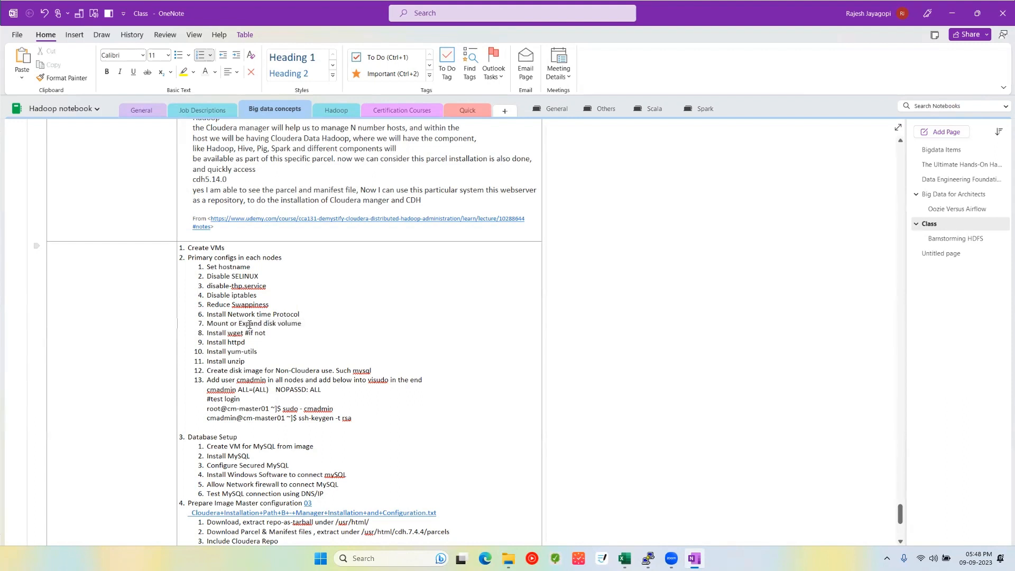
left_click_drag(239, 324, 292, 324)
left_click(234, 336)
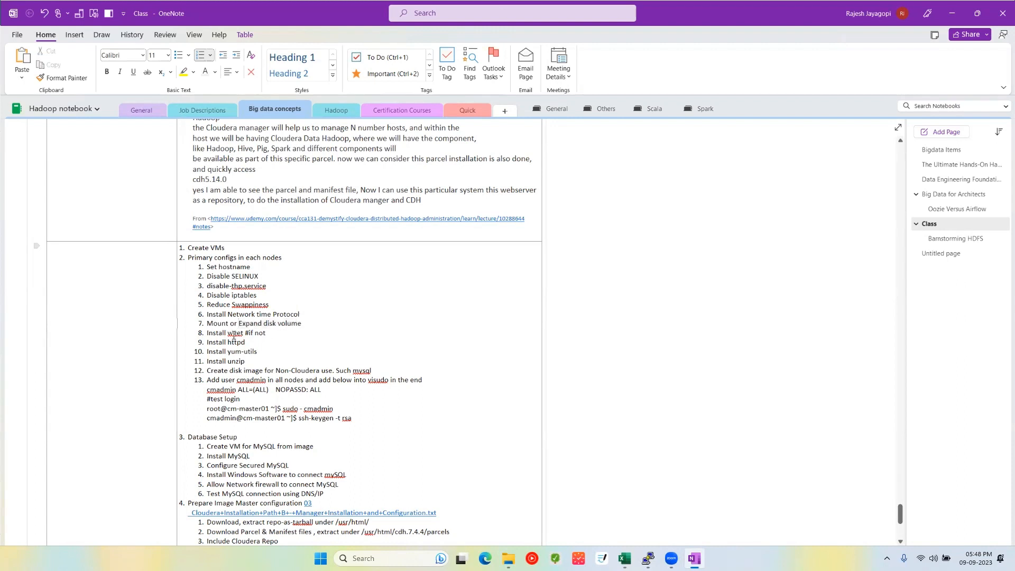
double_click(210, 323)
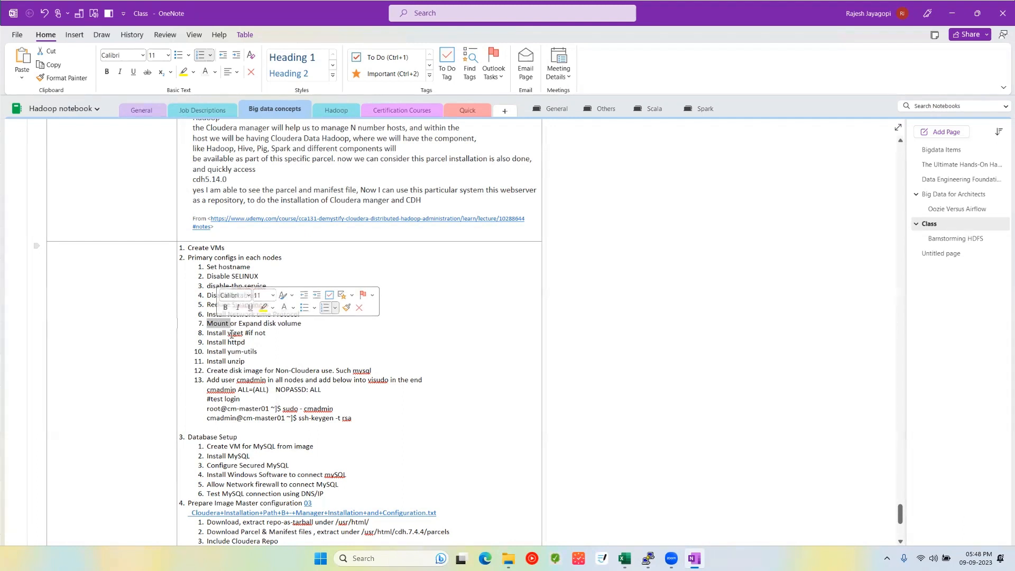
left_click(239, 334)
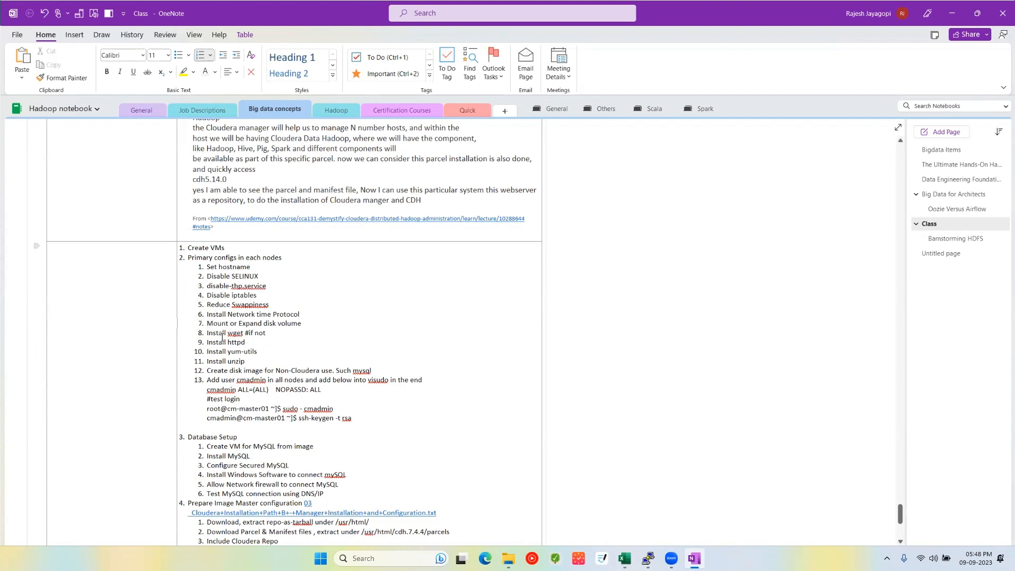
left_click_drag(212, 335, 268, 334)
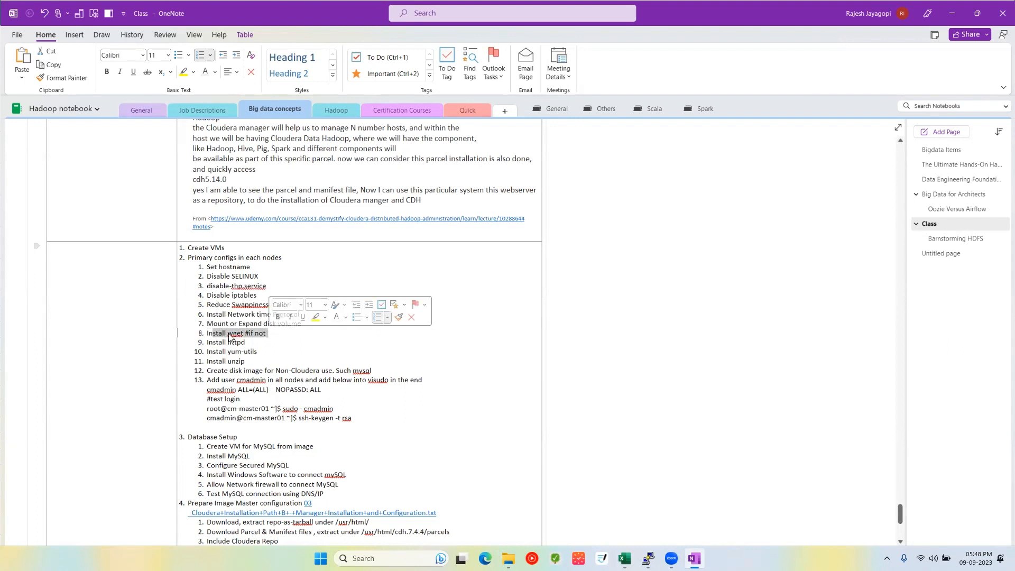
left_click(246, 344)
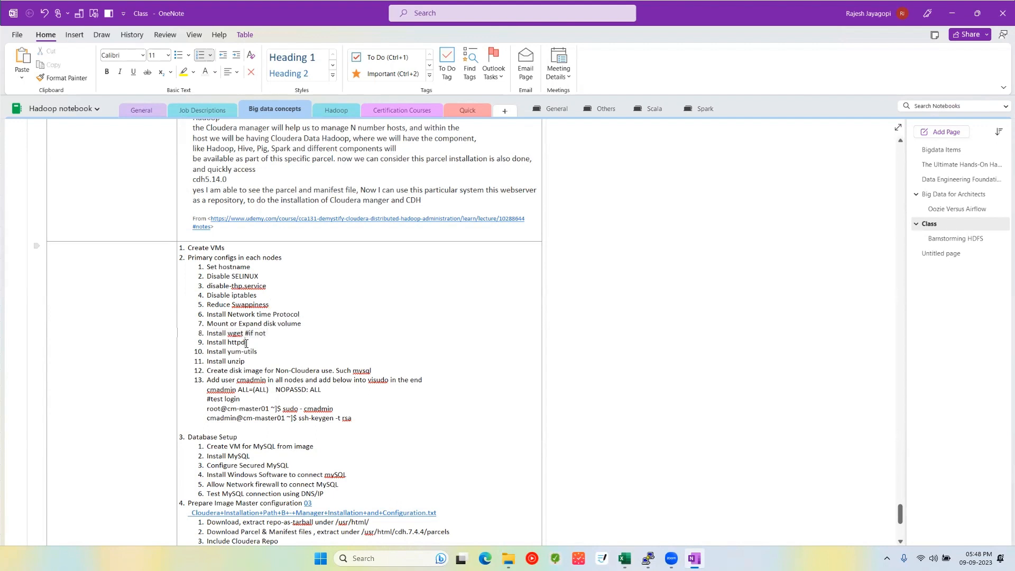
double_click(246, 343)
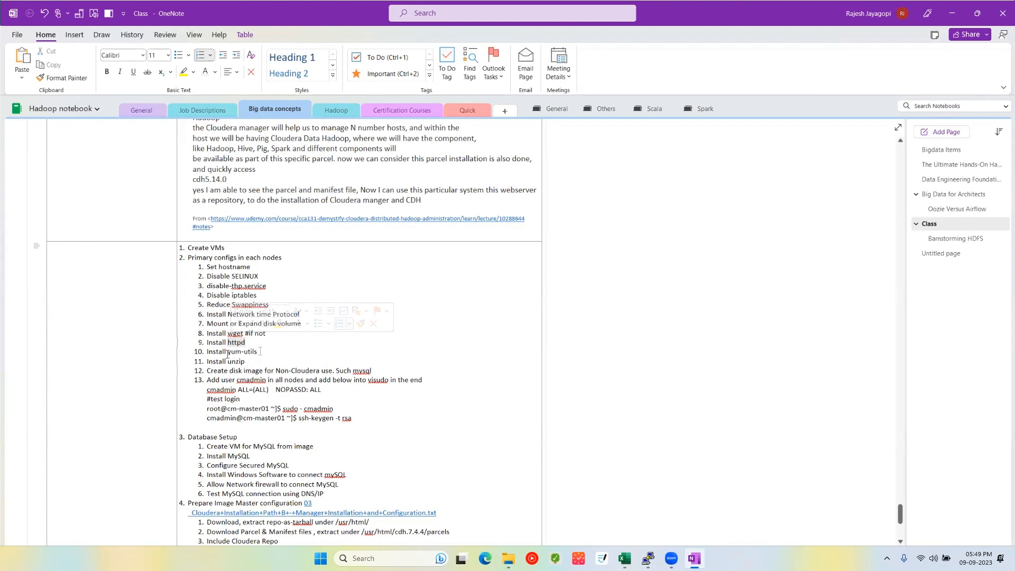
left_click_drag(226, 352, 246, 362)
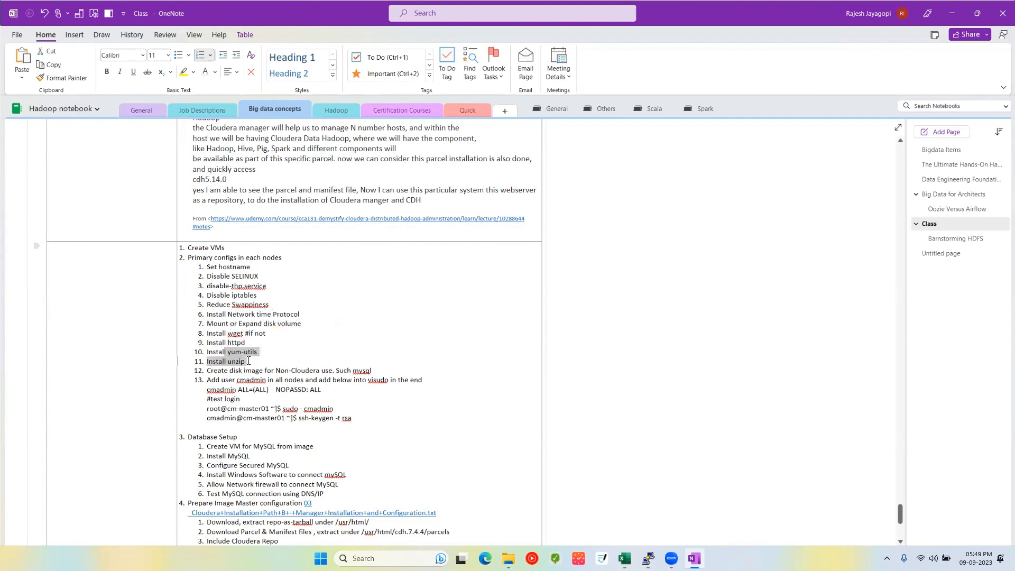
left_click(233, 376)
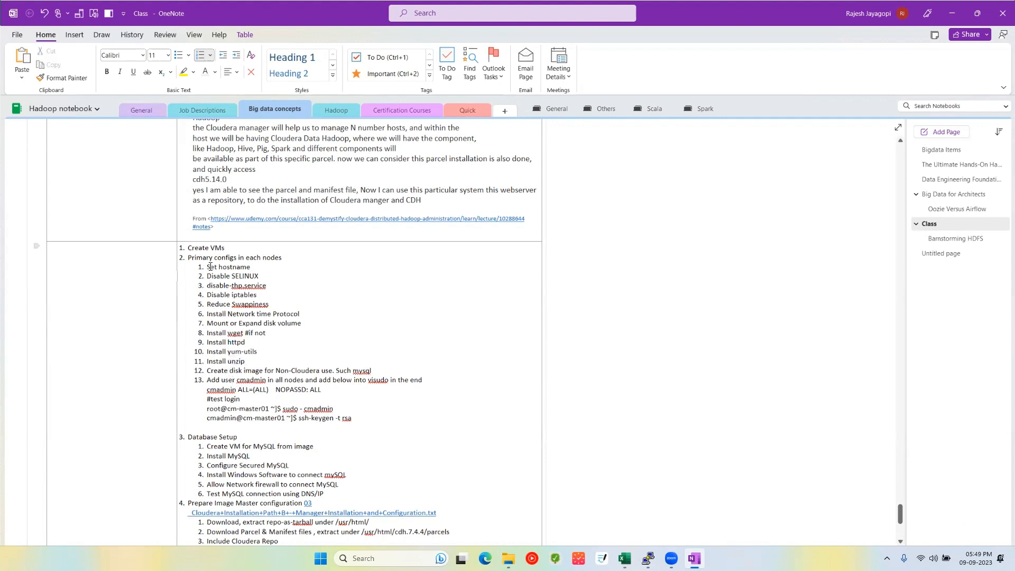
left_click_drag(211, 267, 245, 364)
scroll(242, 339, "down", 2)
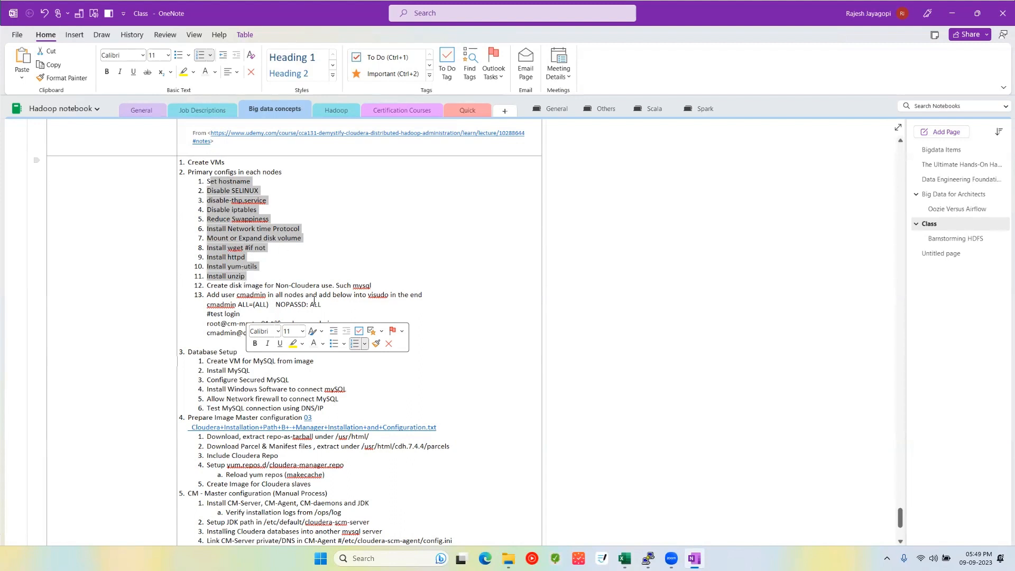
left_click(254, 279)
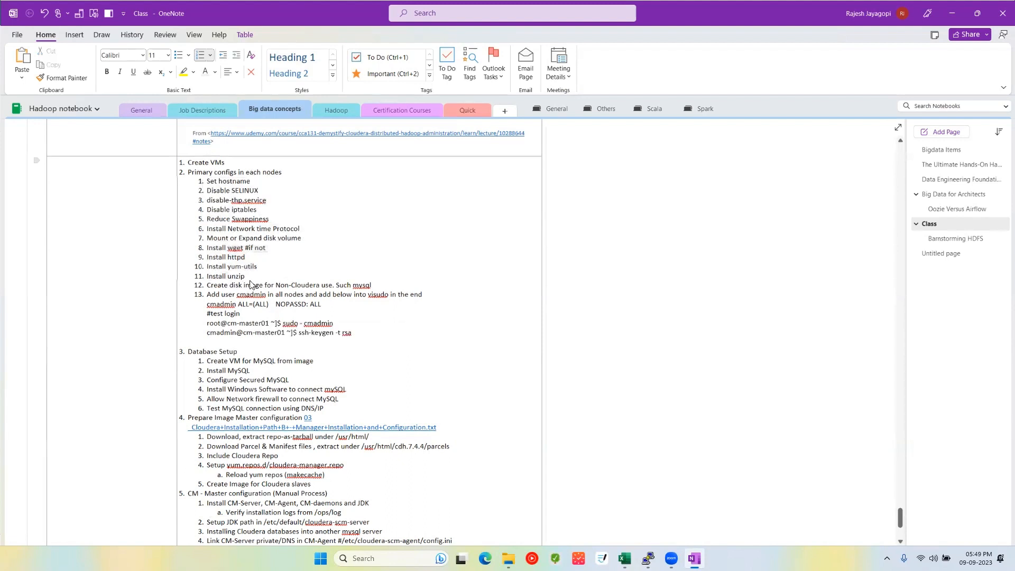
left_click_drag(241, 221, 207, 181)
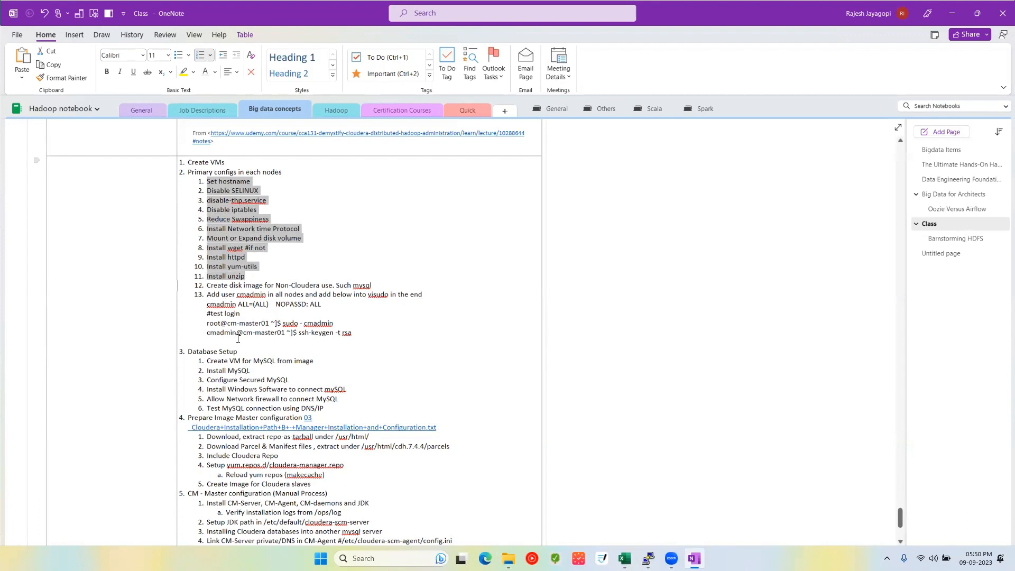
left_click(333, 319)
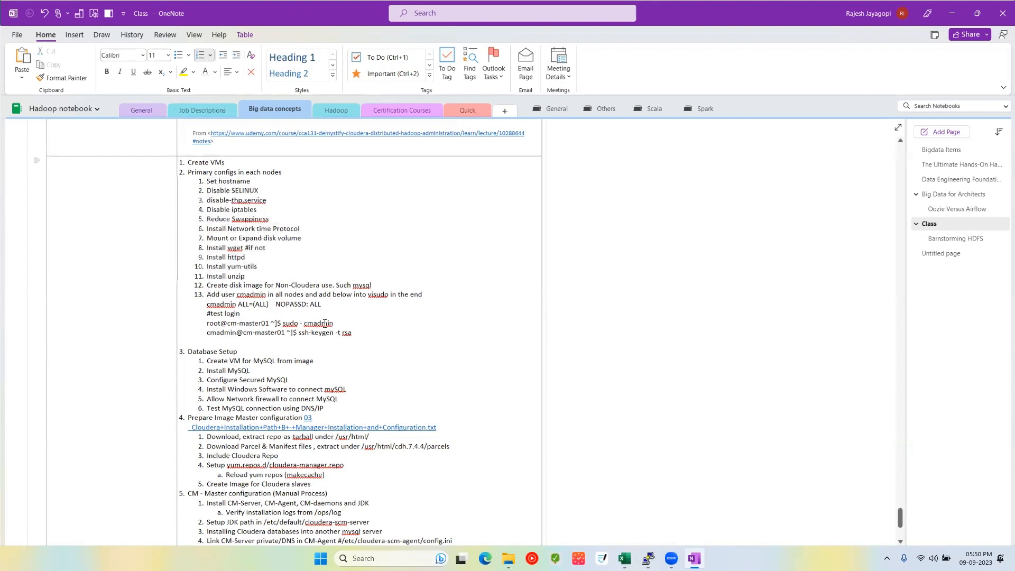
double_click(318, 322)
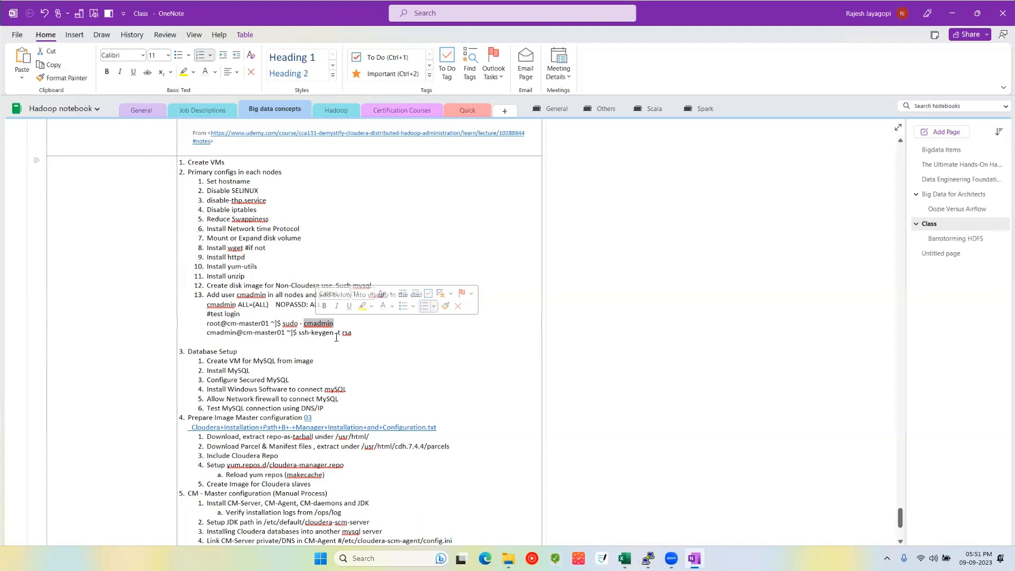
key("Right")
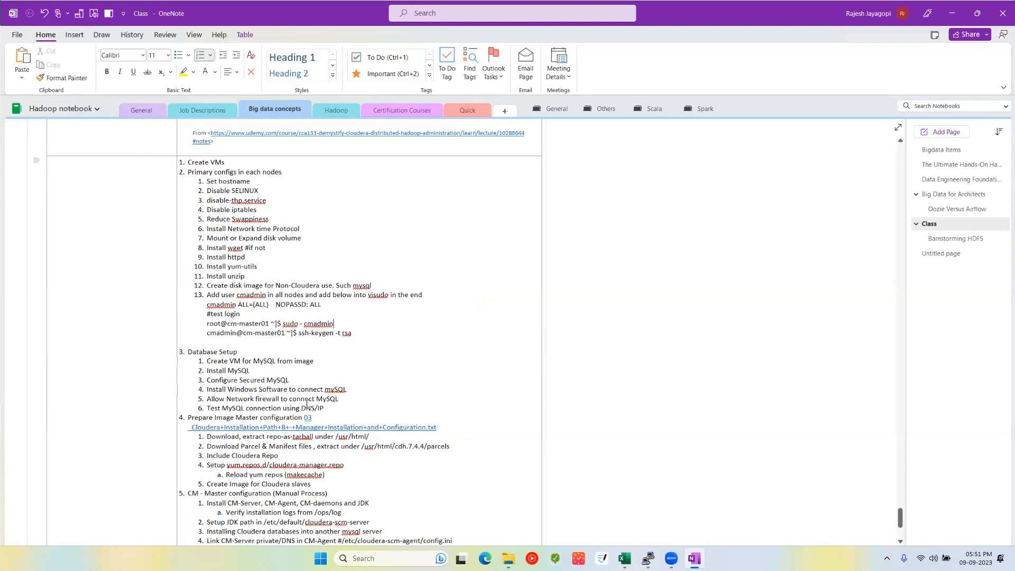
scroll(288, 429, "down", 3)
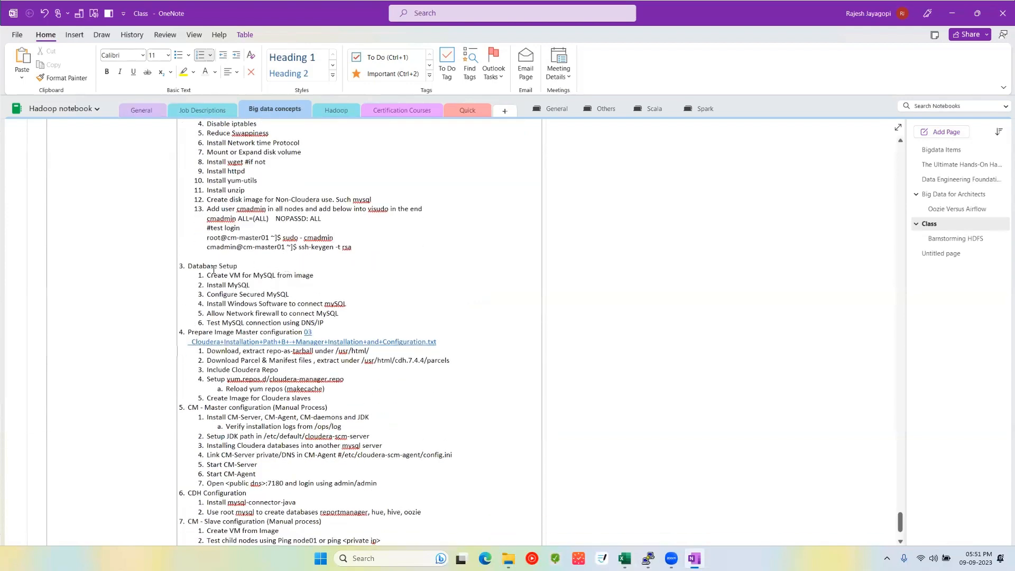
left_click_drag(189, 268, 238, 267)
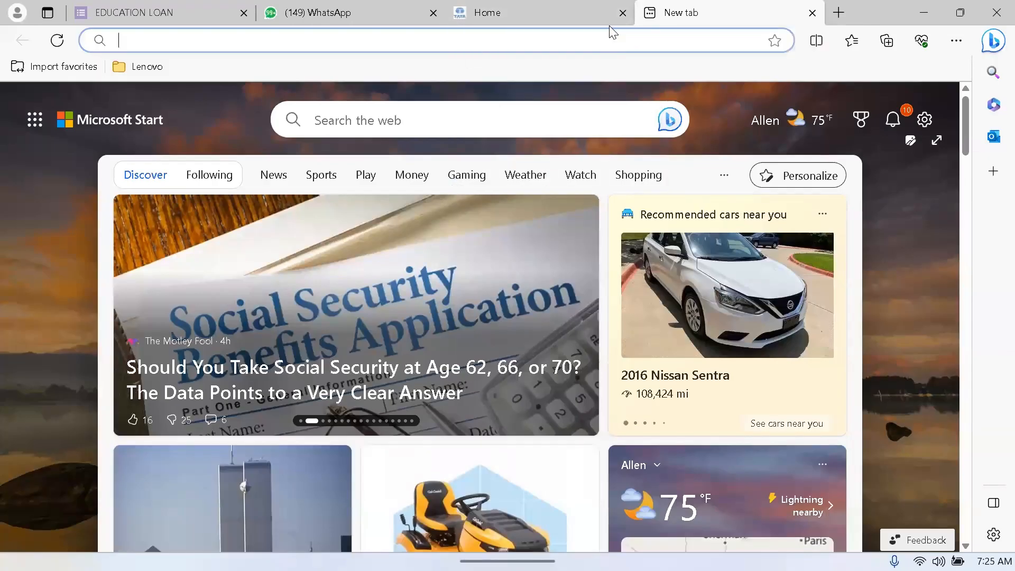
Load the Google home page and start a search, then erase the mistyped text.
type("ww")
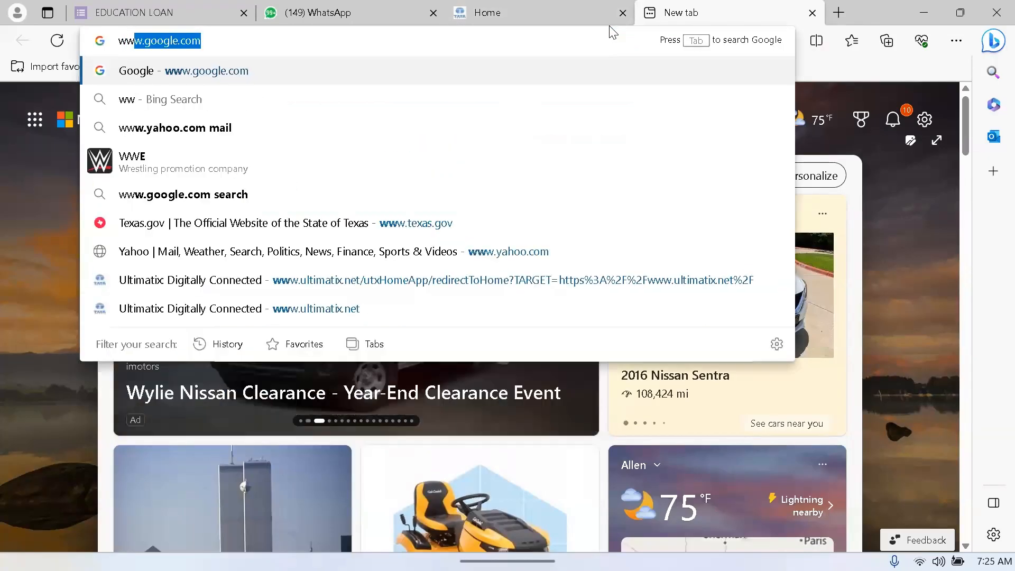
key("Return")
left_click(623, 13)
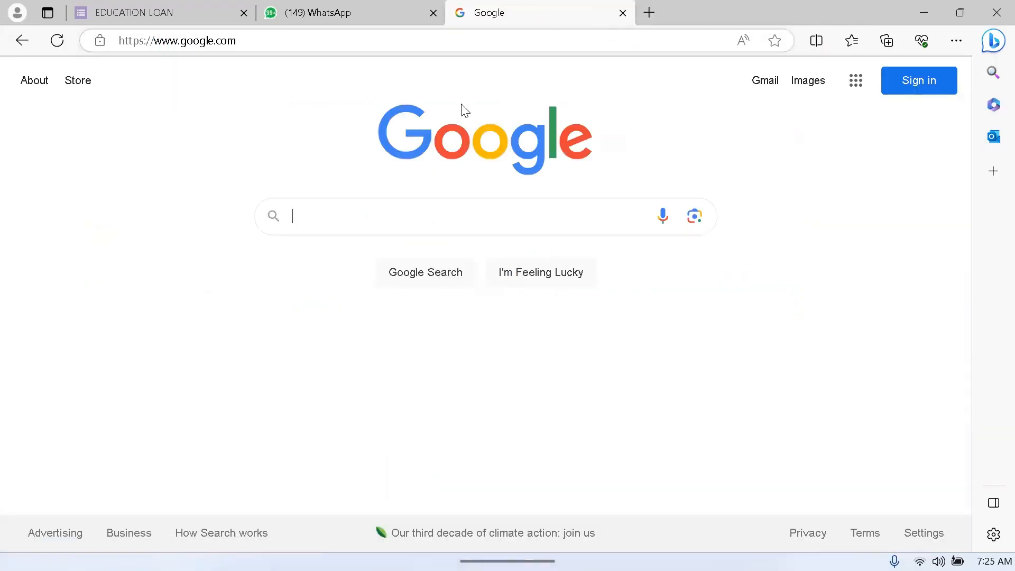
left_click(383, 211)
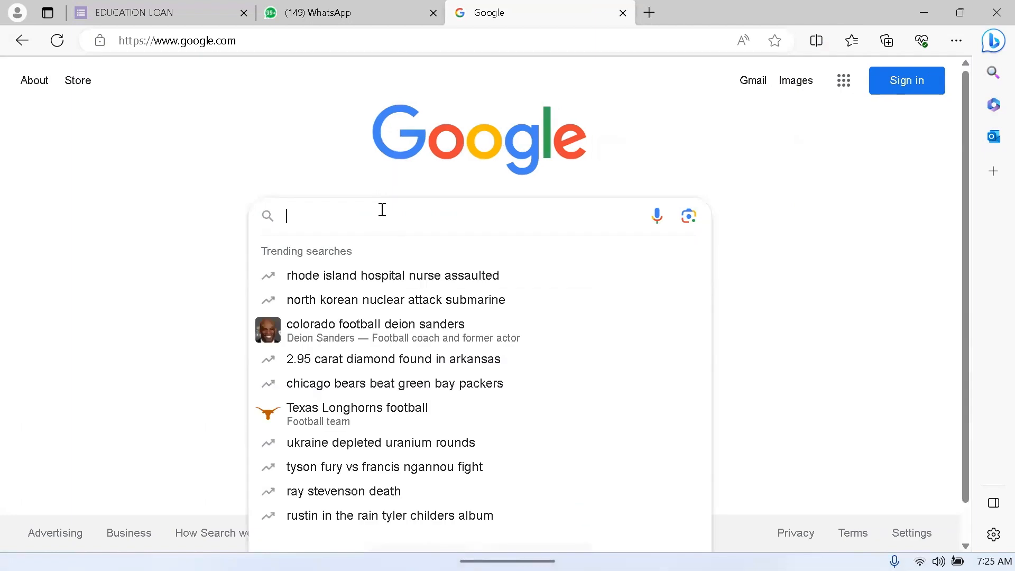
type("cll")
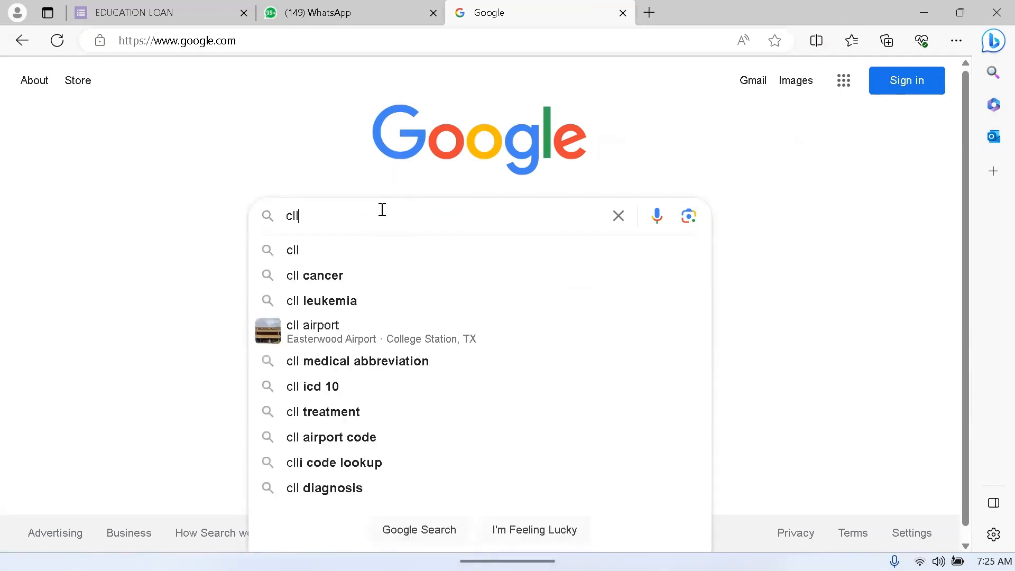
key("BackSpace")
key("BackSpace")
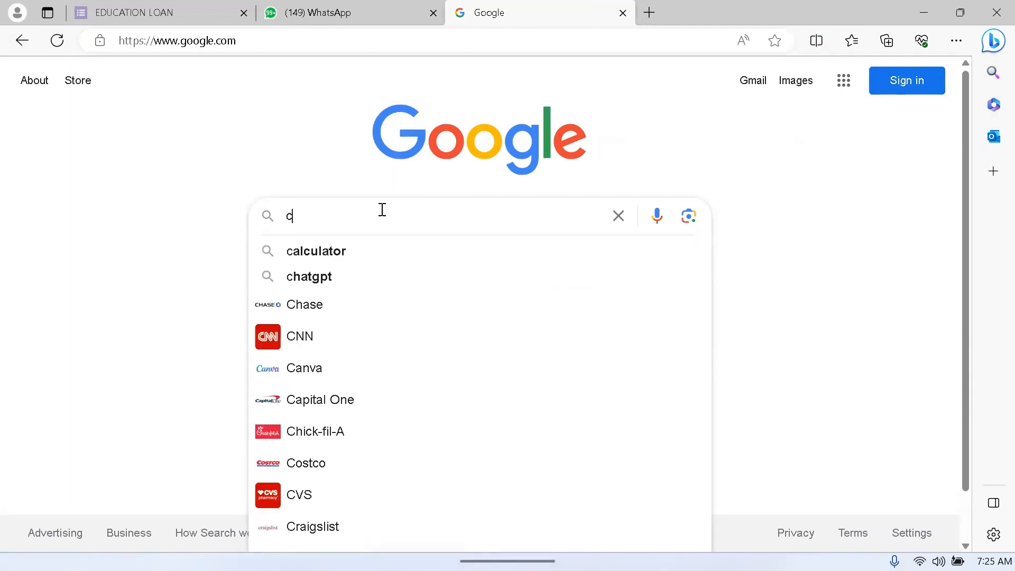
key("BackSpace")
Enter cloudera.com in the address bar to load the Cloudera site.
left_click(383, 43)
key("BackSpace")
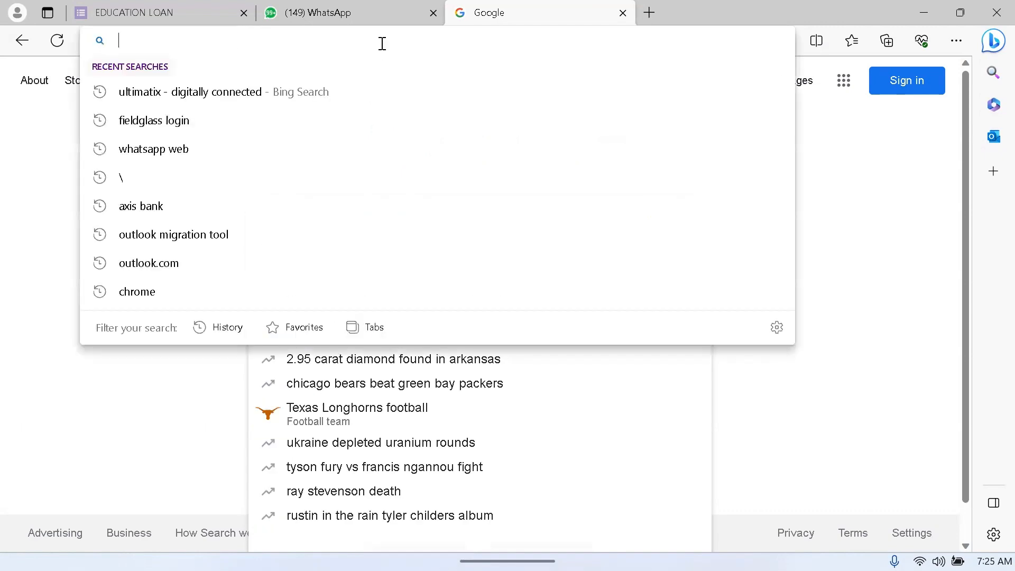
type("clou")
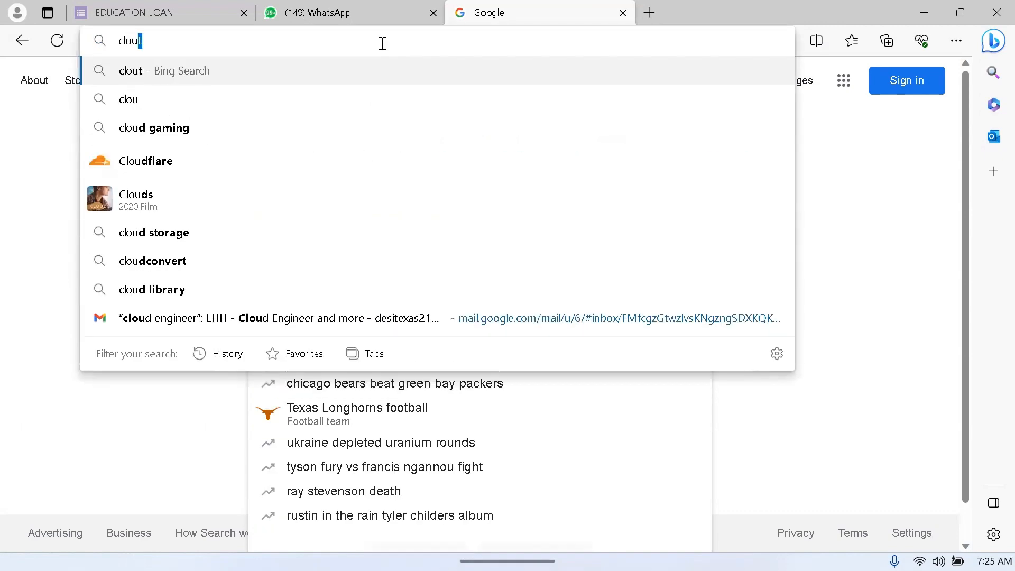
type("dera")
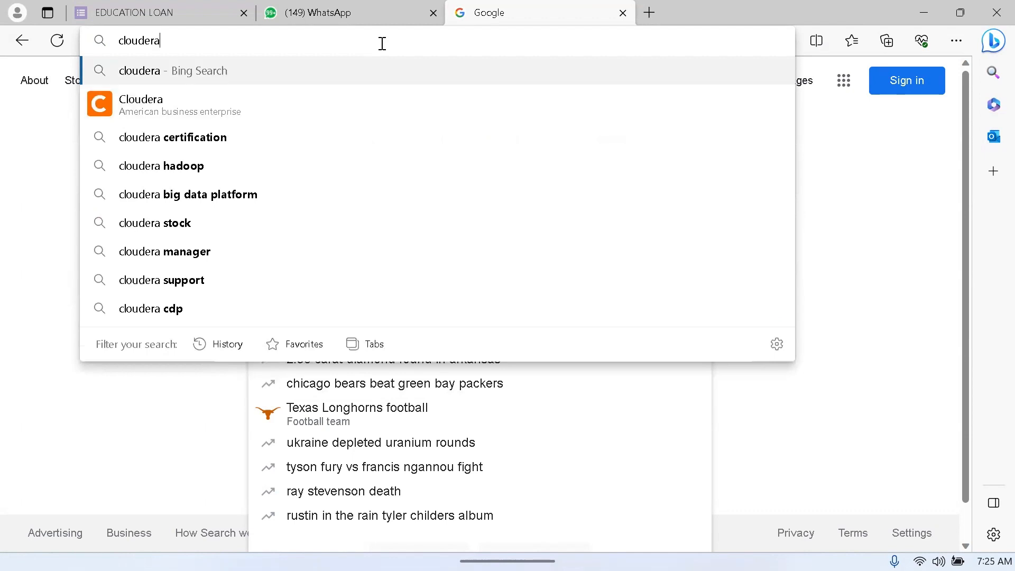
type(".com")
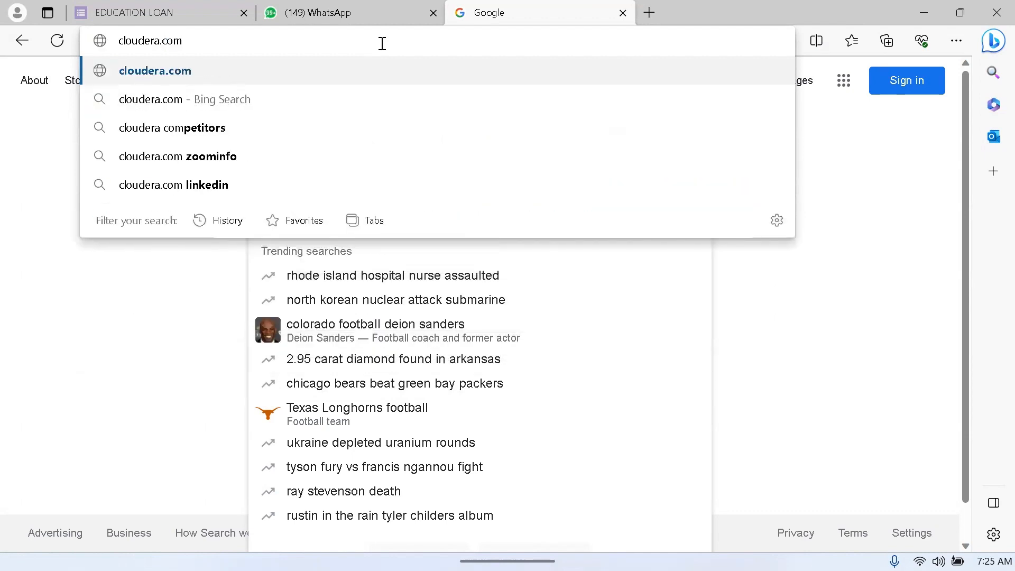
key("Return")
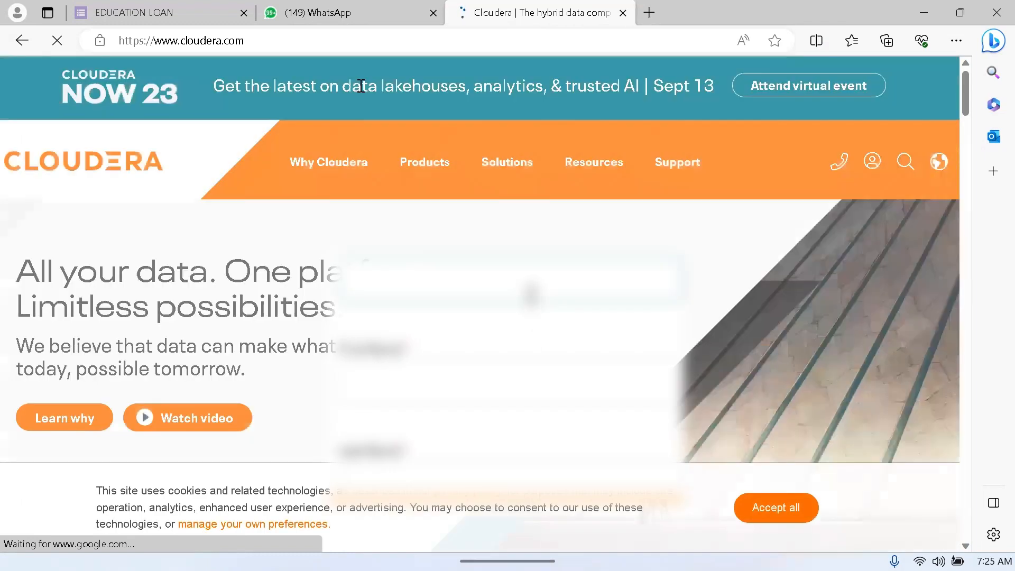
On the registration page, autofill the saved e-mail and enter the user's first and last name.
mouse_move(872, 161)
left_click(751, 283)
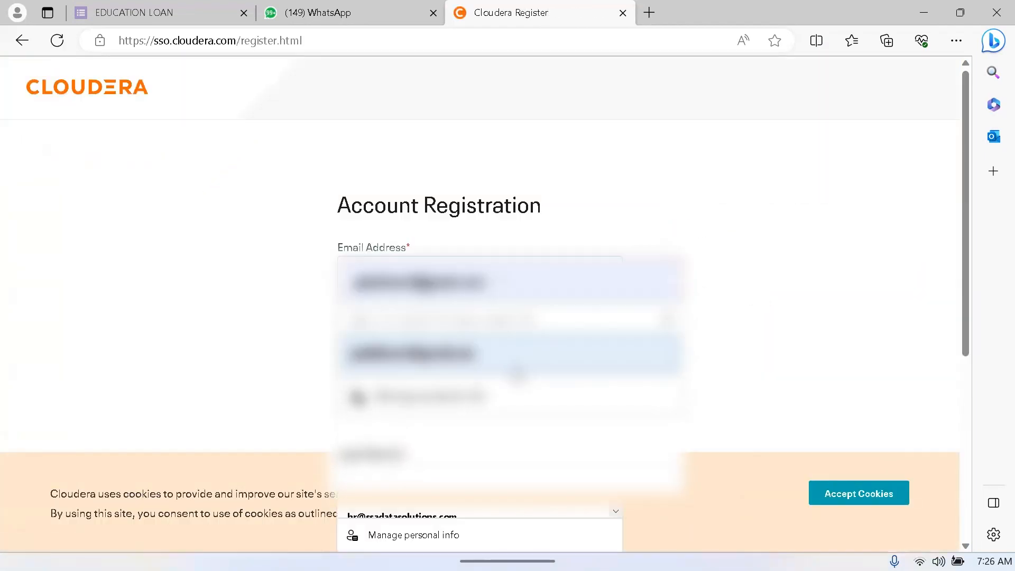
type("gt")
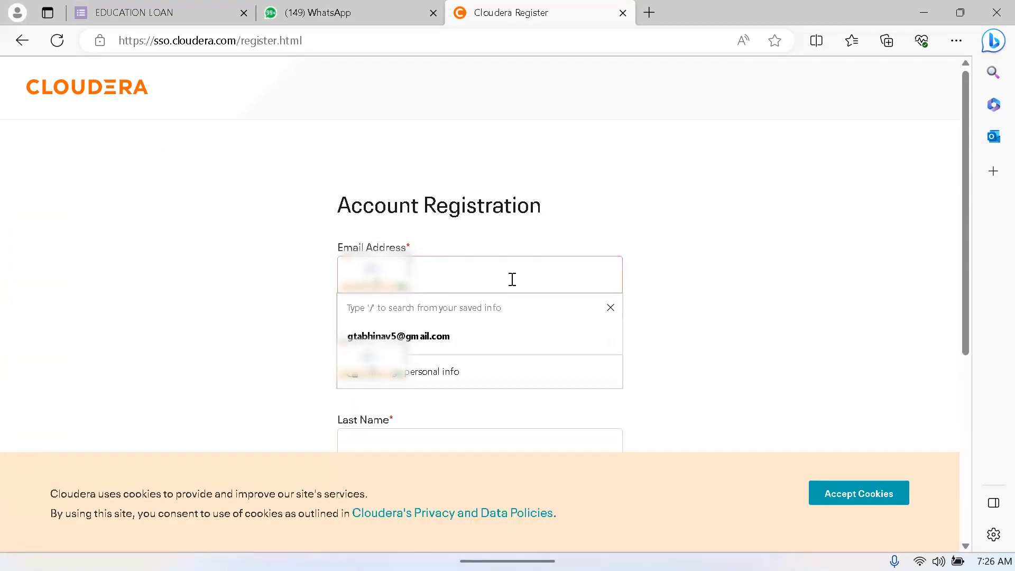
left_click(483, 347)
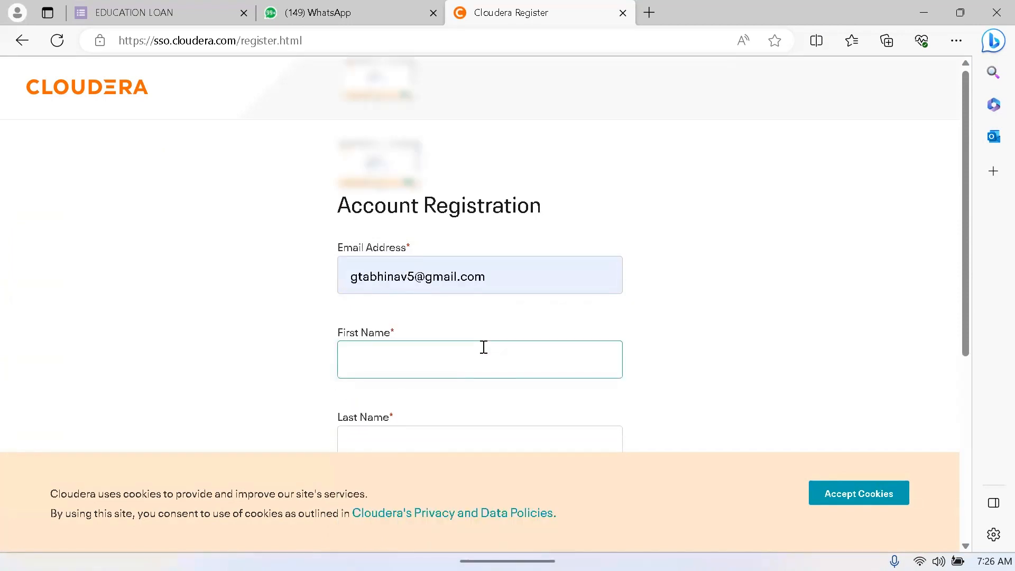
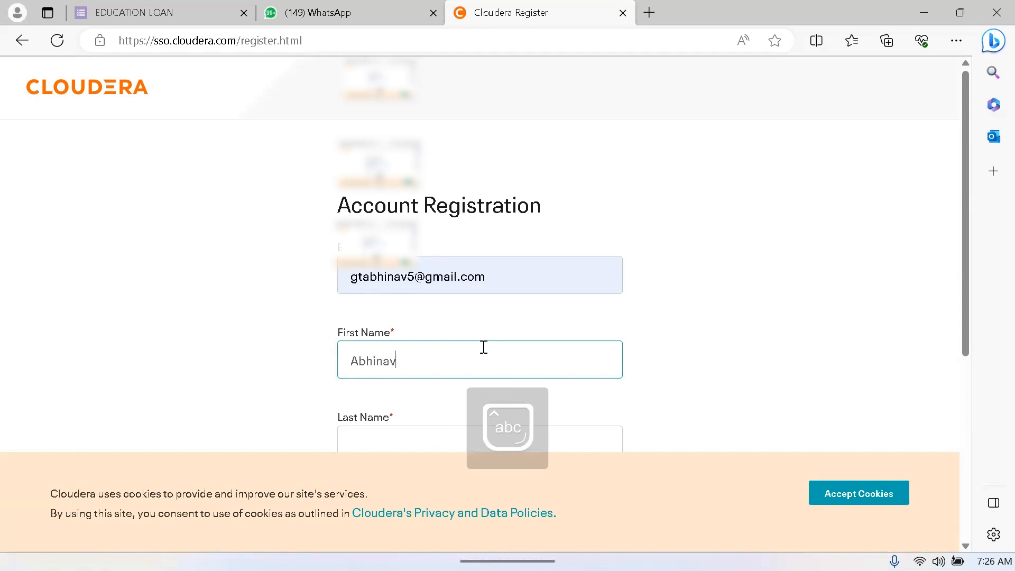
scroll(483, 347, "down", 4)
left_click(447, 261)
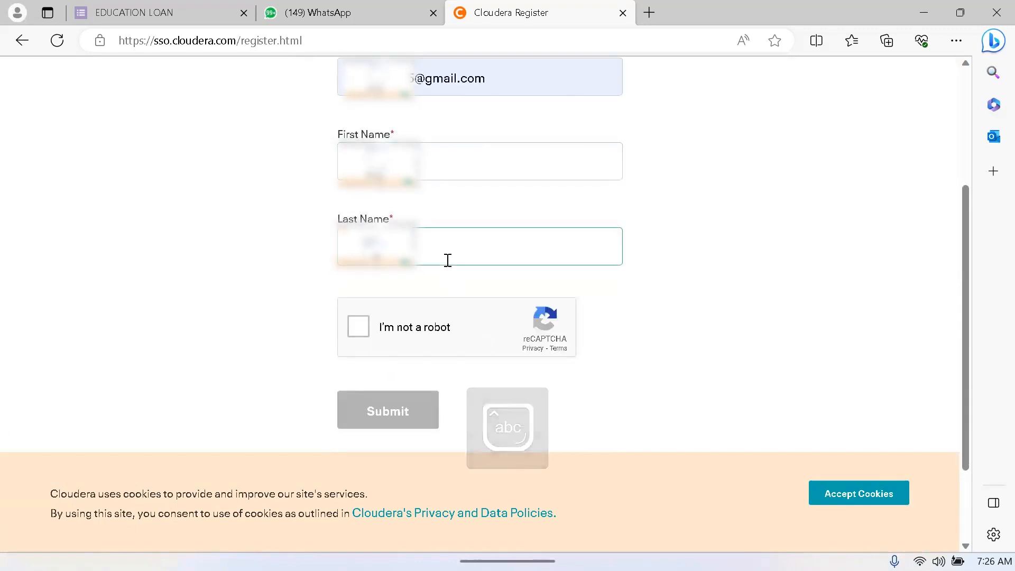
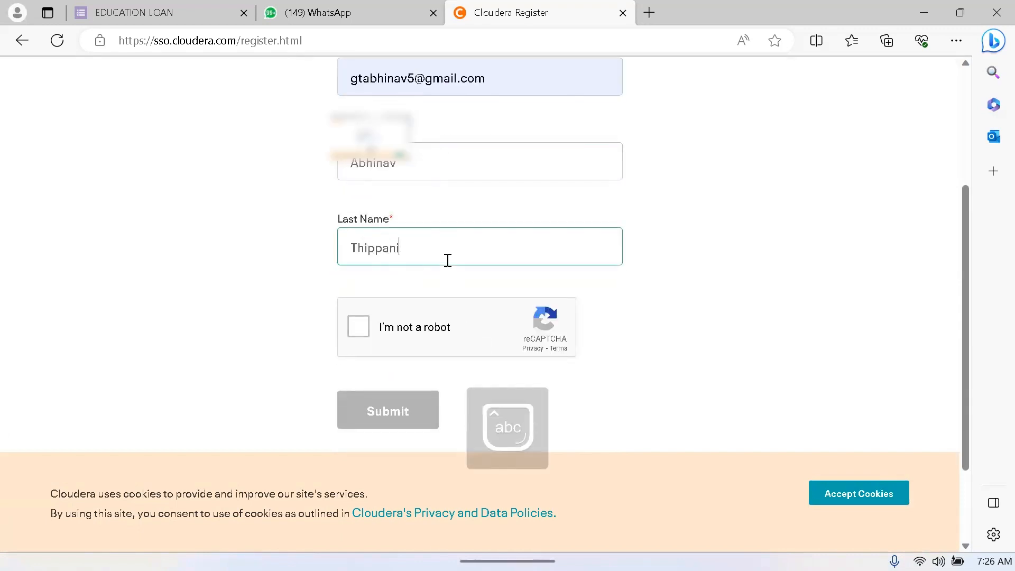
Solve the bicycle reCAPTCHA, submit the registration form, and accept the site's cookies.
left_click(358, 326)
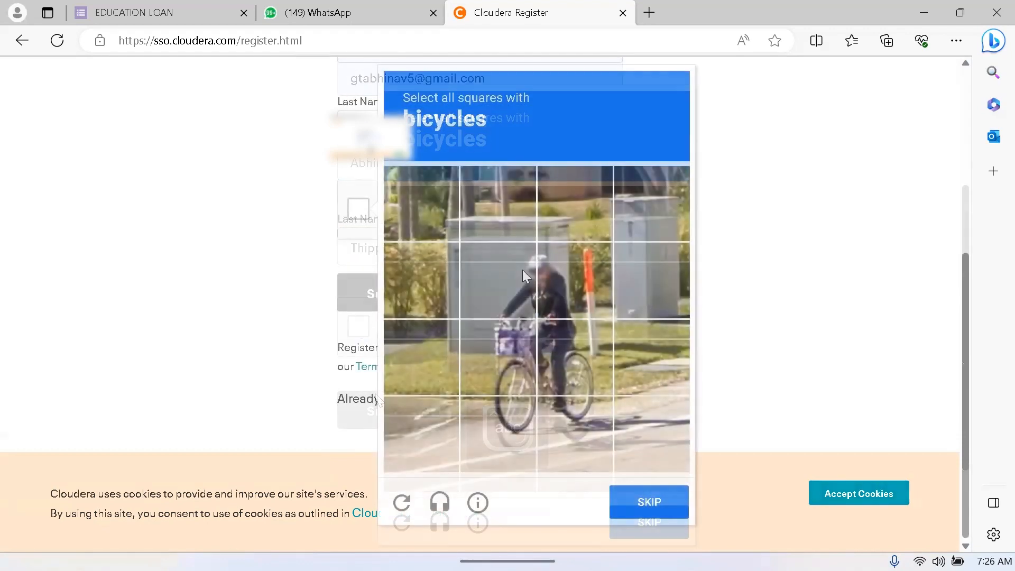
left_click(523, 270)
left_click(545, 312)
left_click(546, 336)
left_click(502, 352)
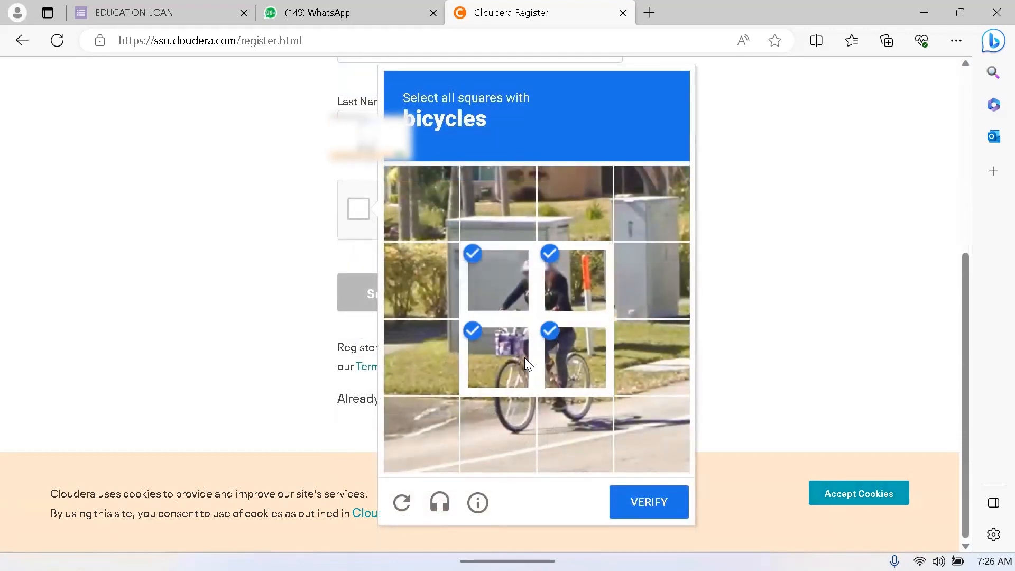
scroll(527, 357, "down", 1)
scroll(527, 358, "up", 1)
left_click(502, 434)
left_click(563, 425)
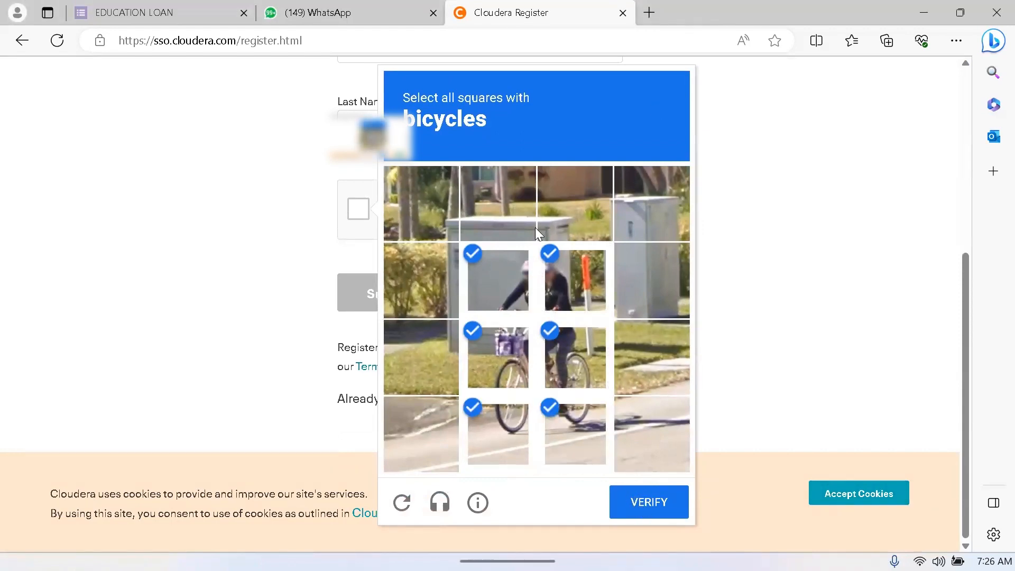
left_click(515, 285)
left_click(574, 304)
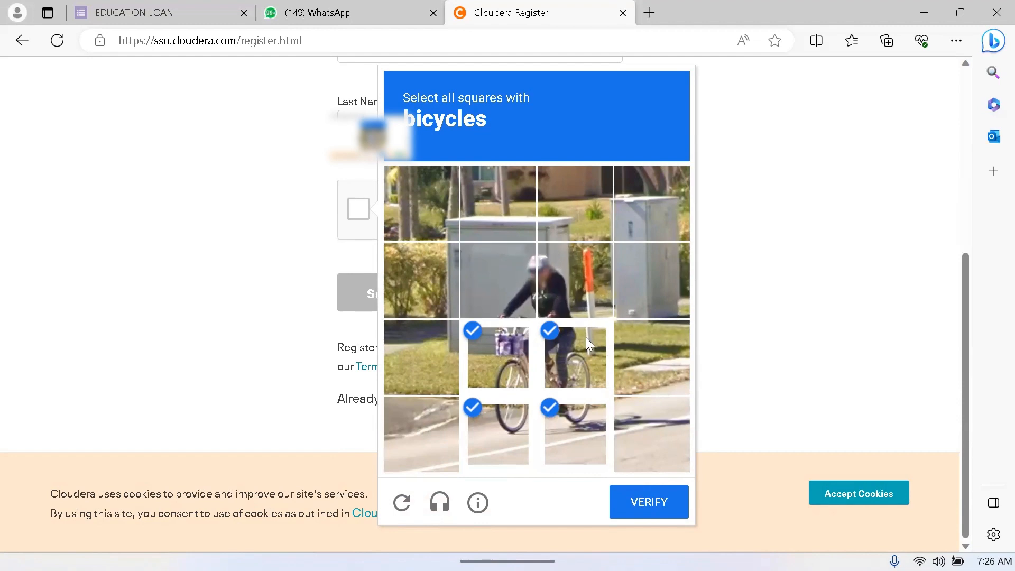
left_click(641, 504)
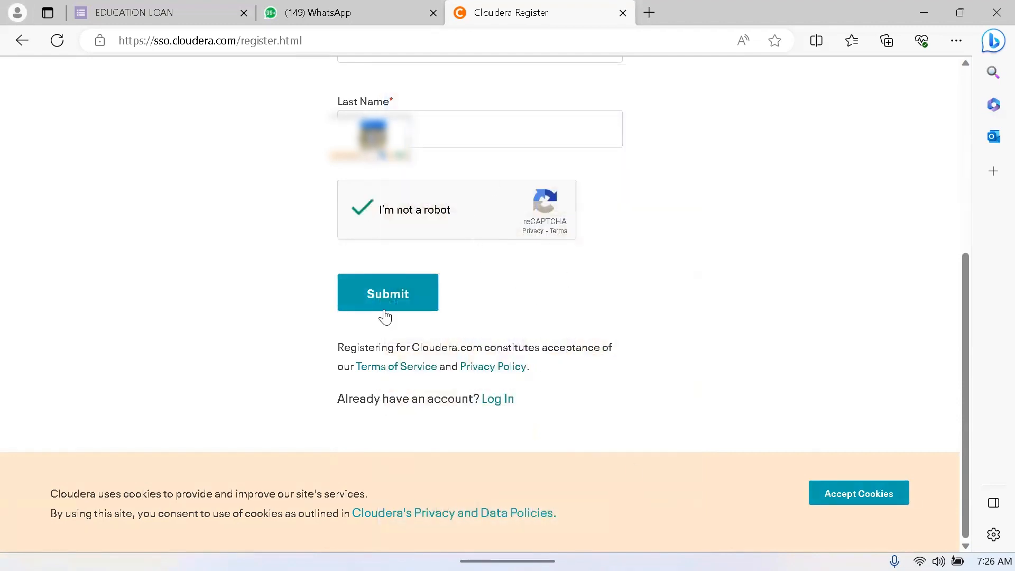
left_click(385, 315)
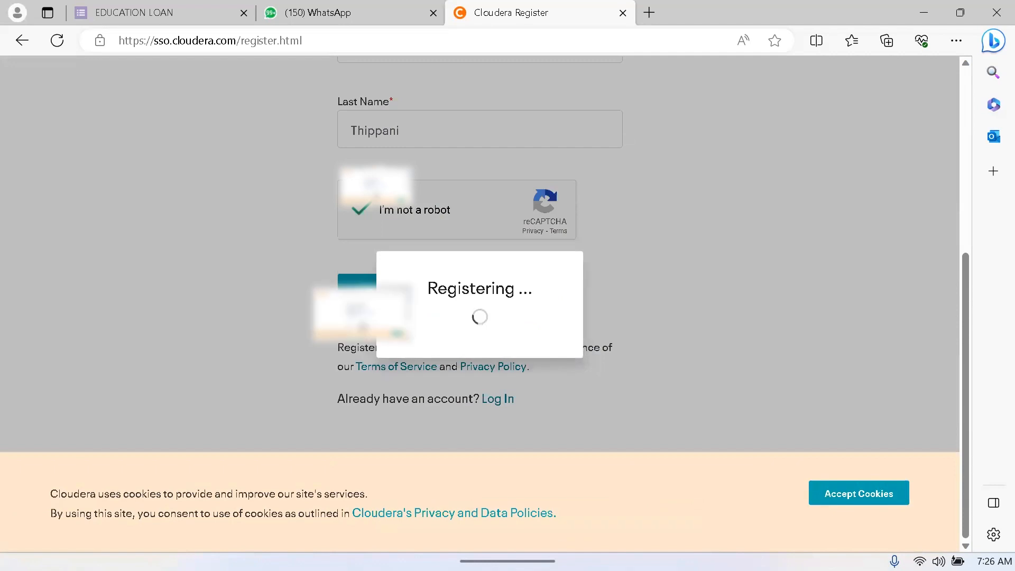
left_click(835, 496)
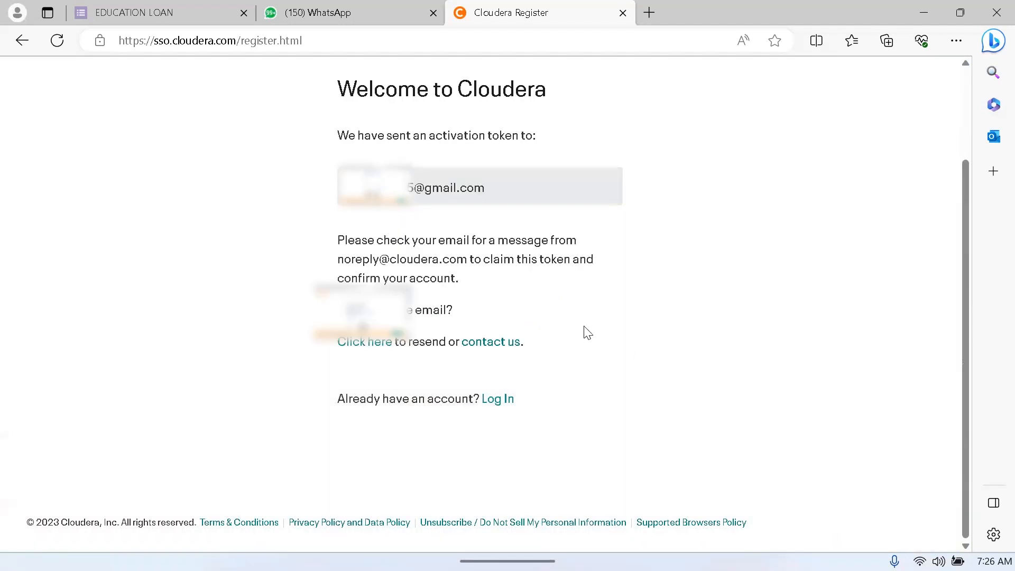
Log in to Cloudera with the saved e-mail address and the account password.
scroll(512, 333, "up", 2)
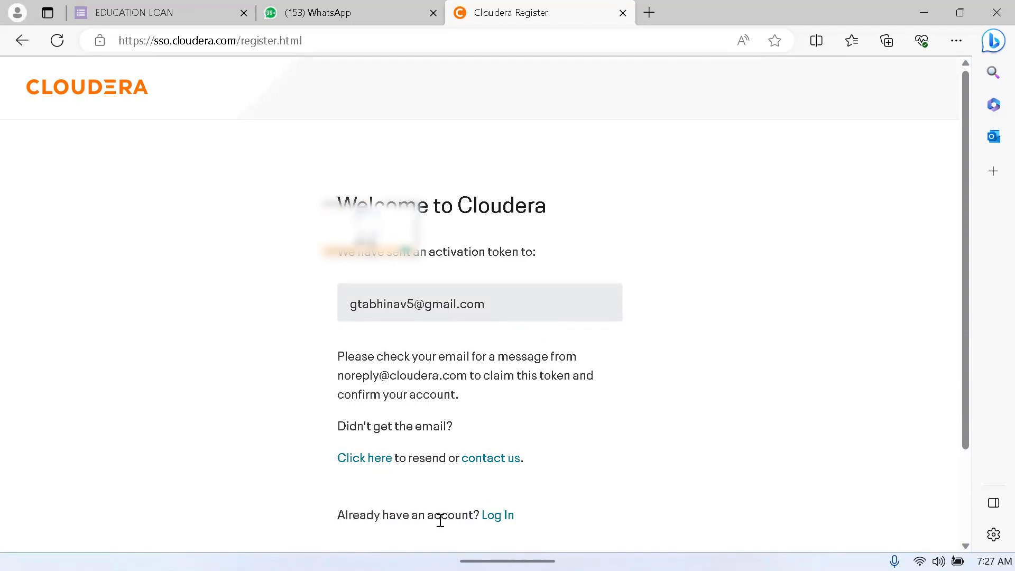
scroll(440, 524, "down", 2)
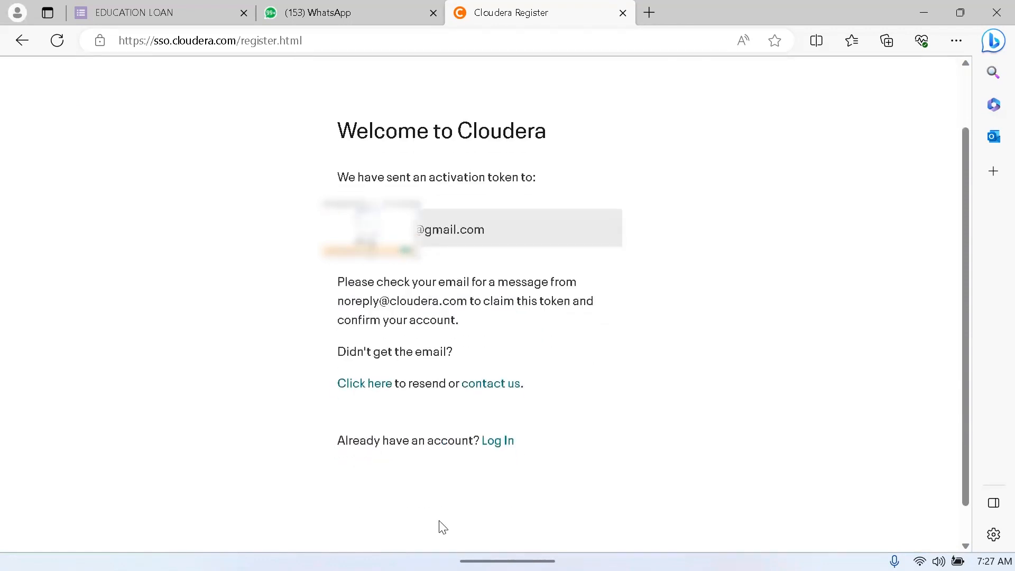
left_click(497, 448)
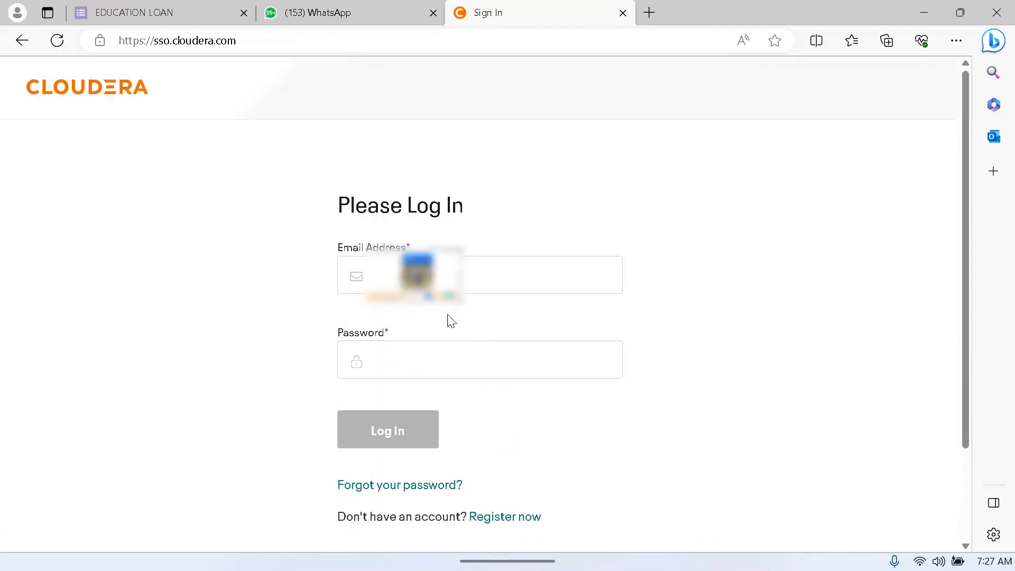
left_click(423, 276)
left_click(417, 328)
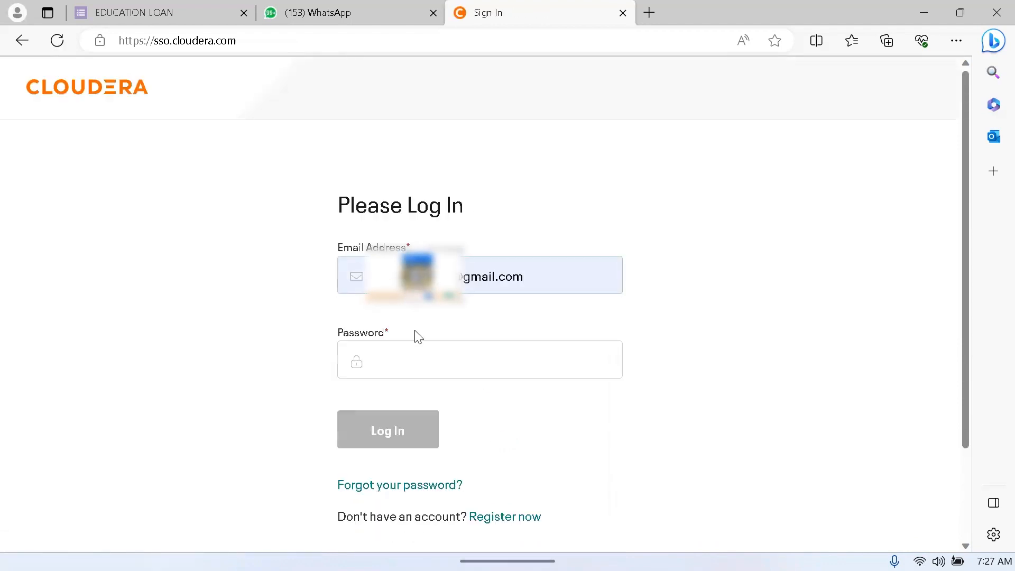
left_click(411, 347)
key("Caps_Lock")
type("••••••••••")
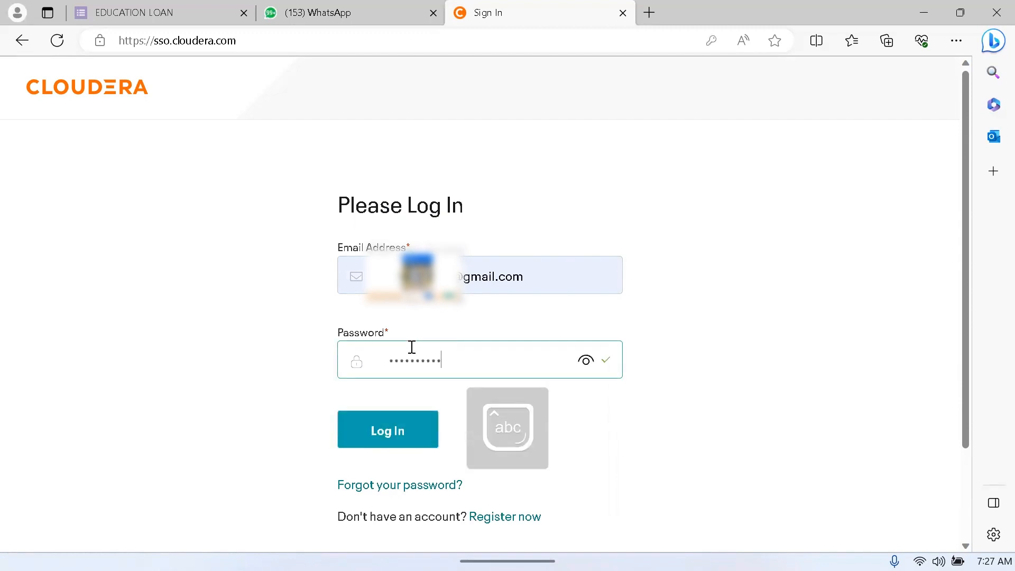
left_click(399, 433)
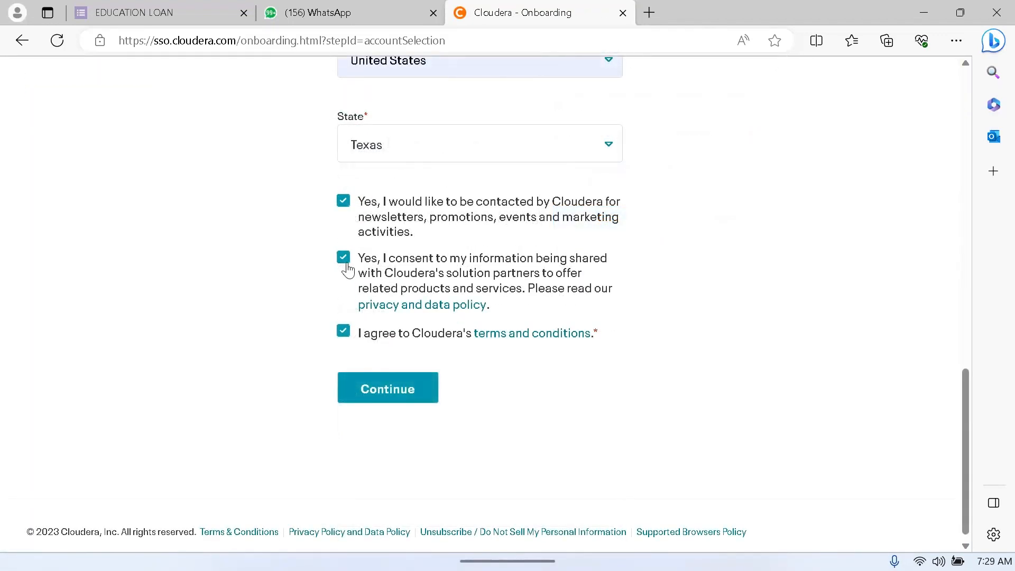
Untick partner sharing and newsletter contact, keep the terms agreed, and continue.
left_click(346, 263)
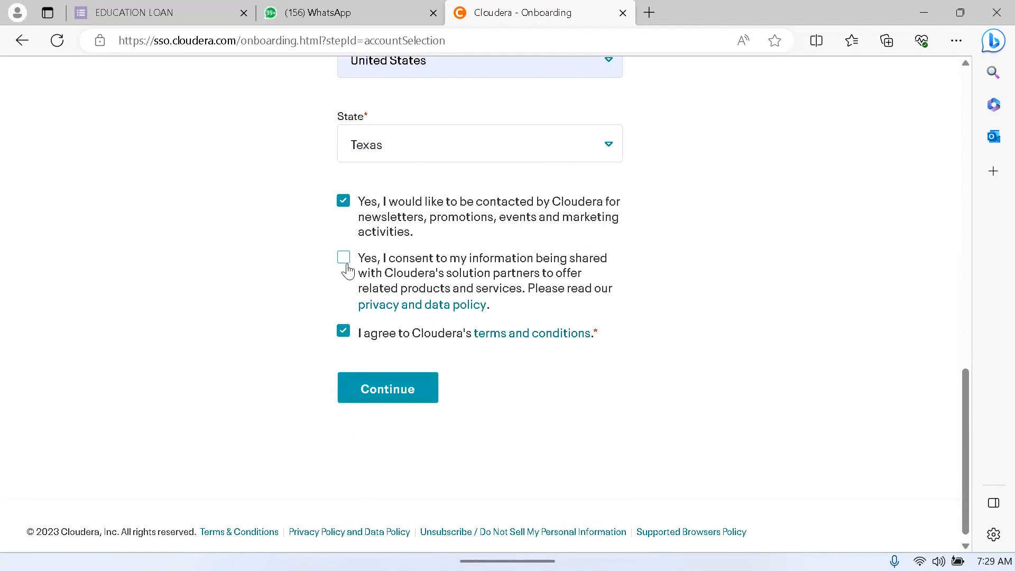
left_click(347, 208)
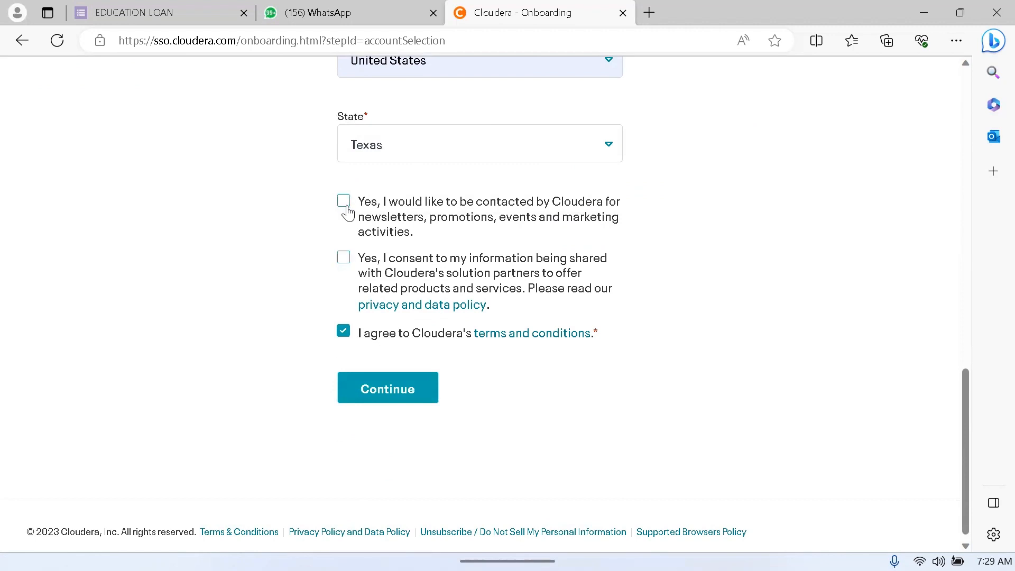
left_click(392, 405)
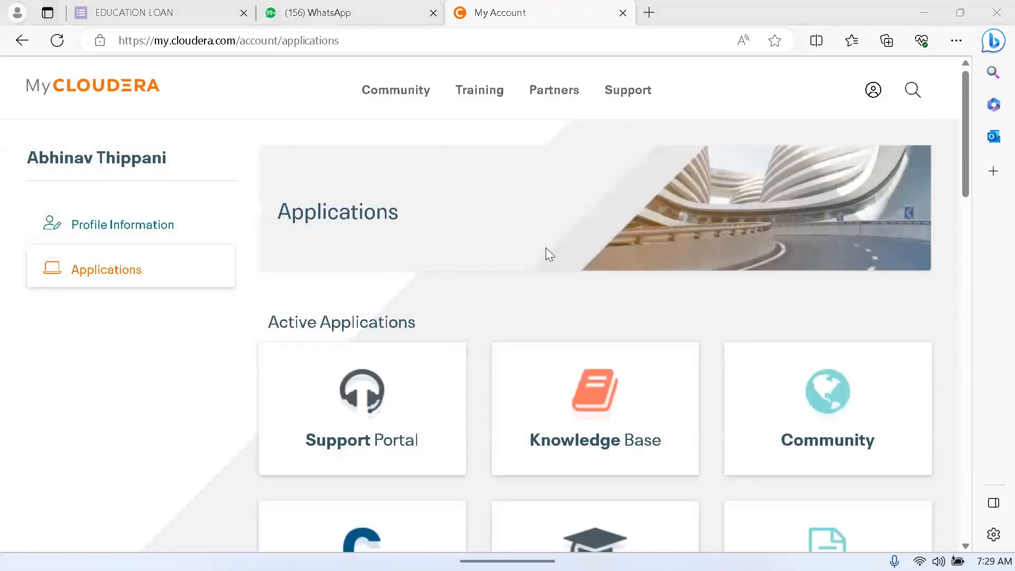
Open the Downloads tile from My Cloudera and choose Download now for CDP Private Cloud.
scroll(546, 248, "down", 3)
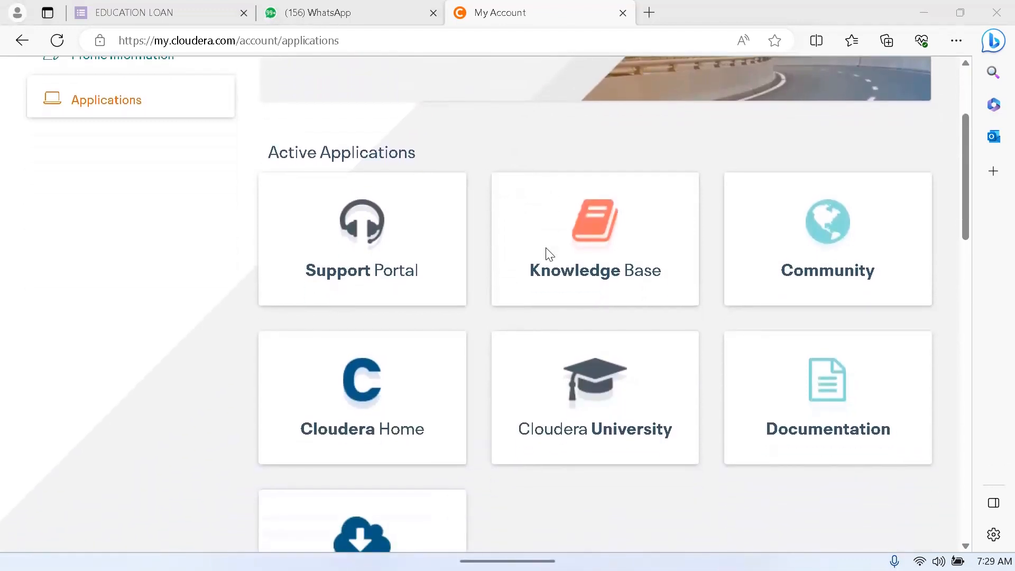
scroll(546, 248, "down", 2)
scroll(545, 247, "down", 2)
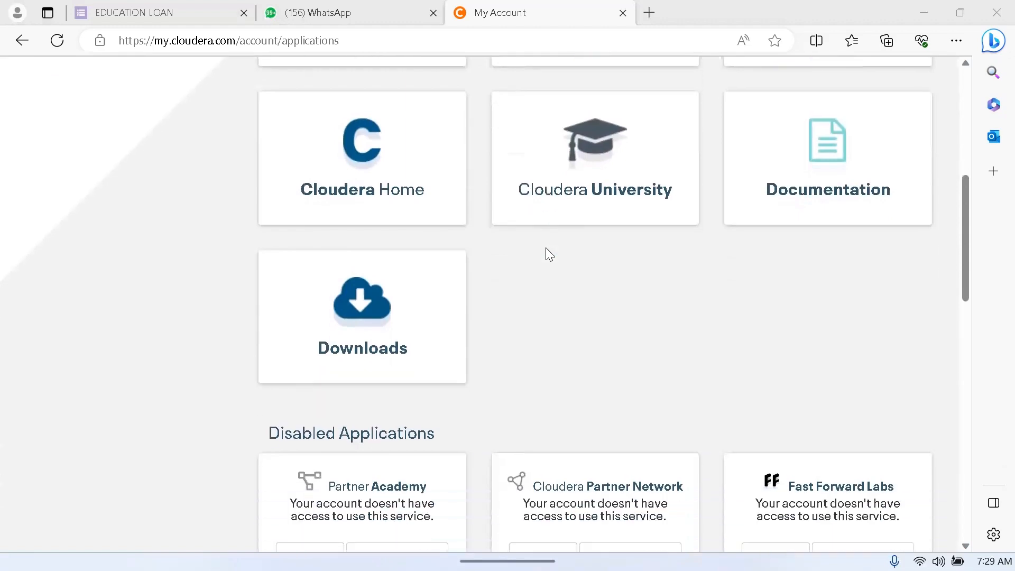
left_click(362, 312)
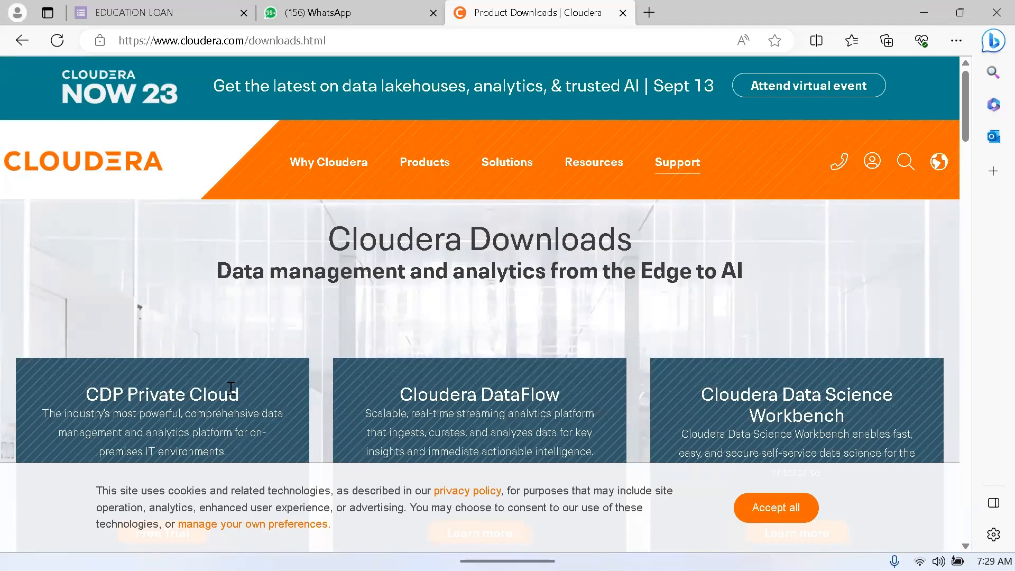
scroll(228, 391, "down", 3)
scroll(174, 345, "down", 1)
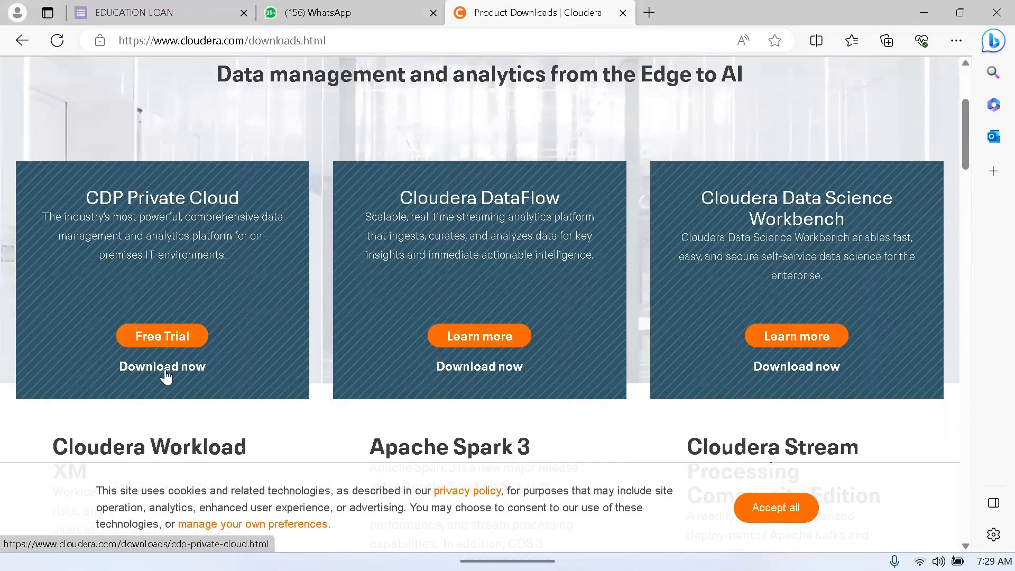
left_click(166, 373)
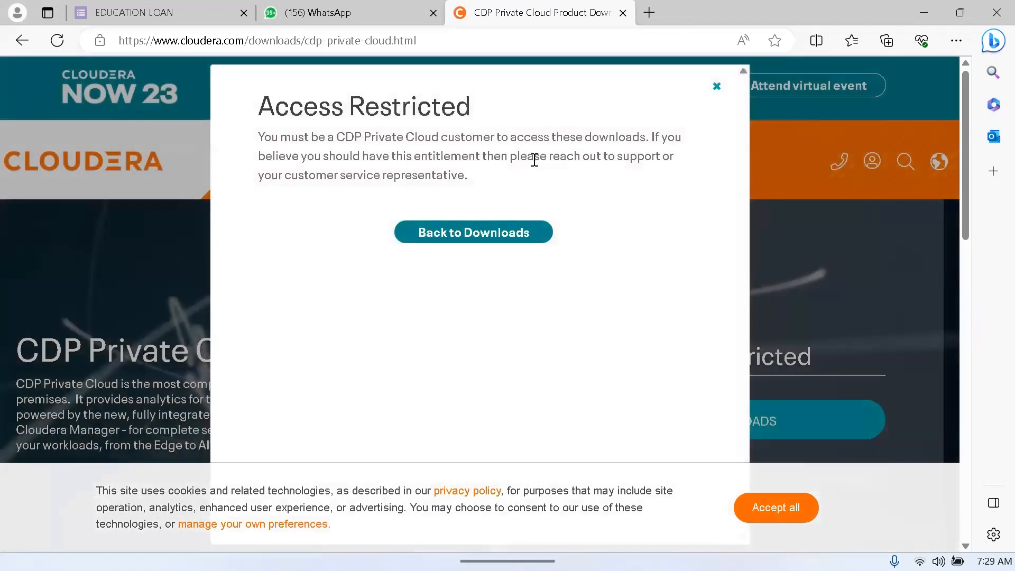
Go back to Downloads from the Access Restricted notice and open the CDP Private Cloud Free Trial.
left_click(495, 242)
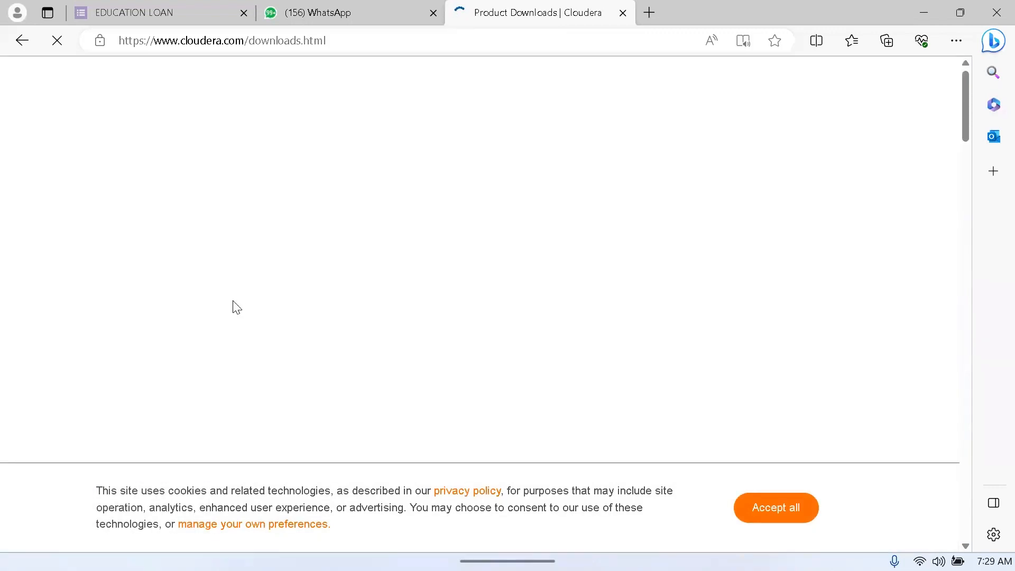
scroll(189, 325, "down", 3)
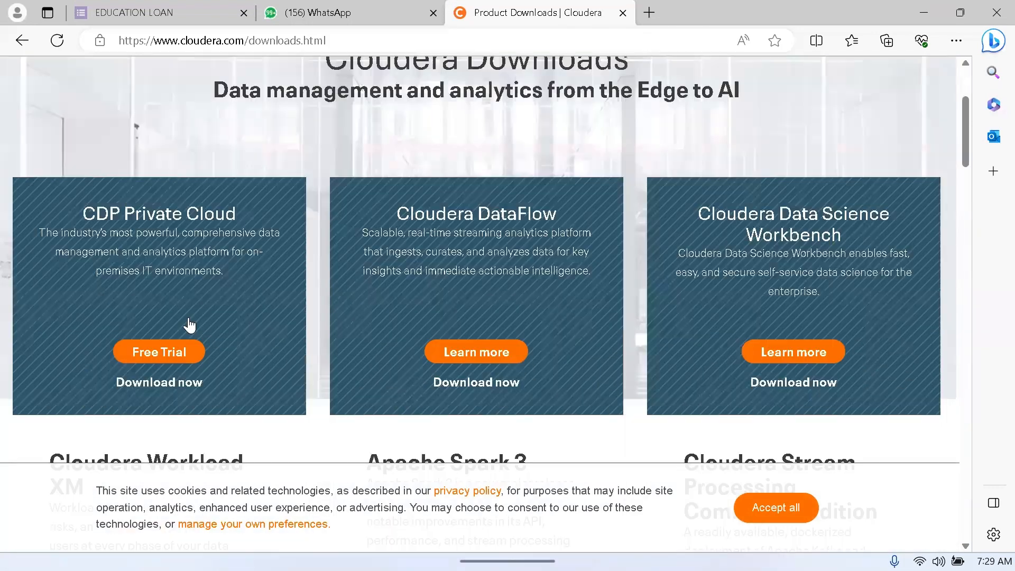
left_click(190, 324)
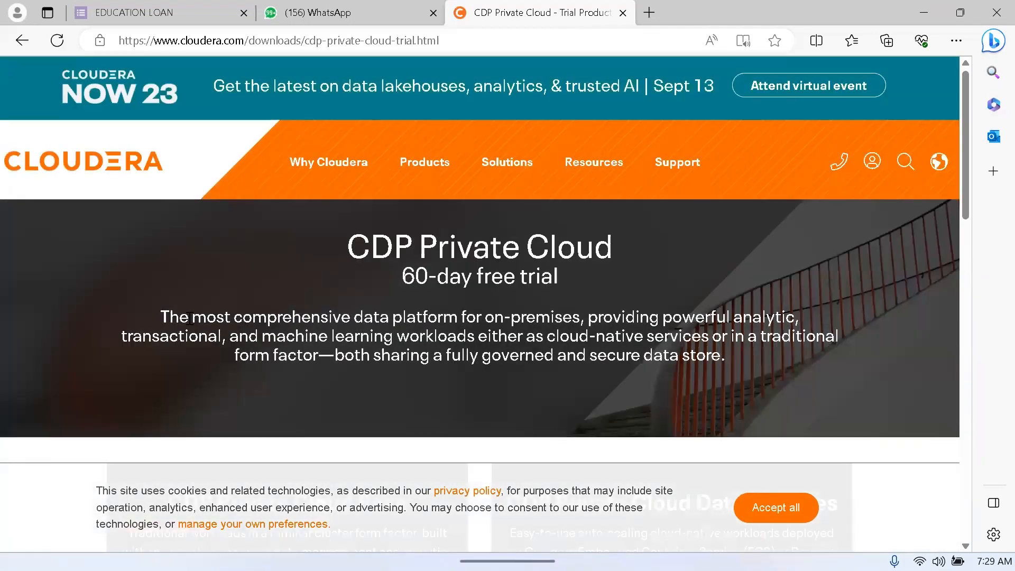
scroll(341, 302, "down", 4)
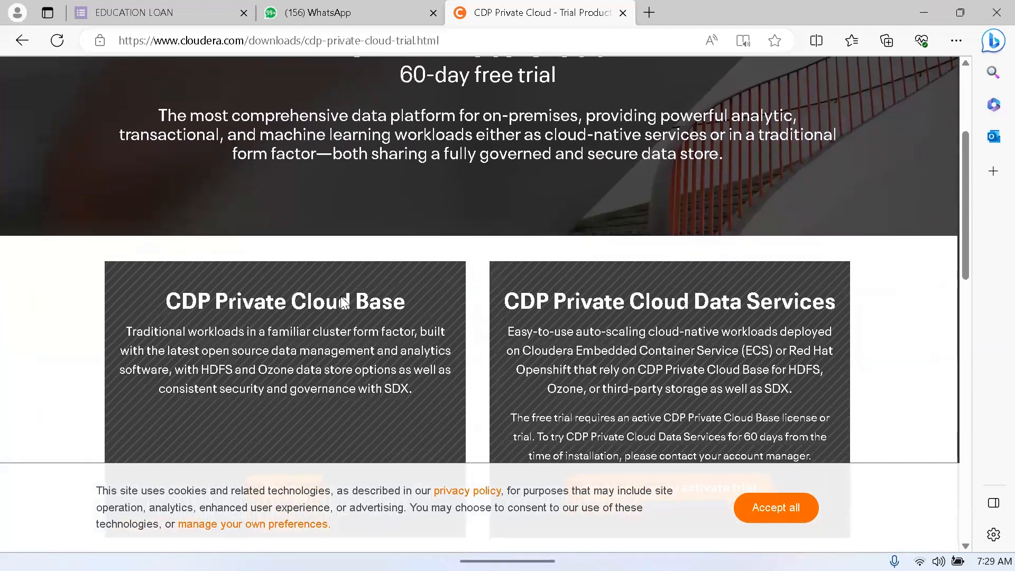
scroll(341, 296, "up", 4)
scroll(342, 296, "down", 9)
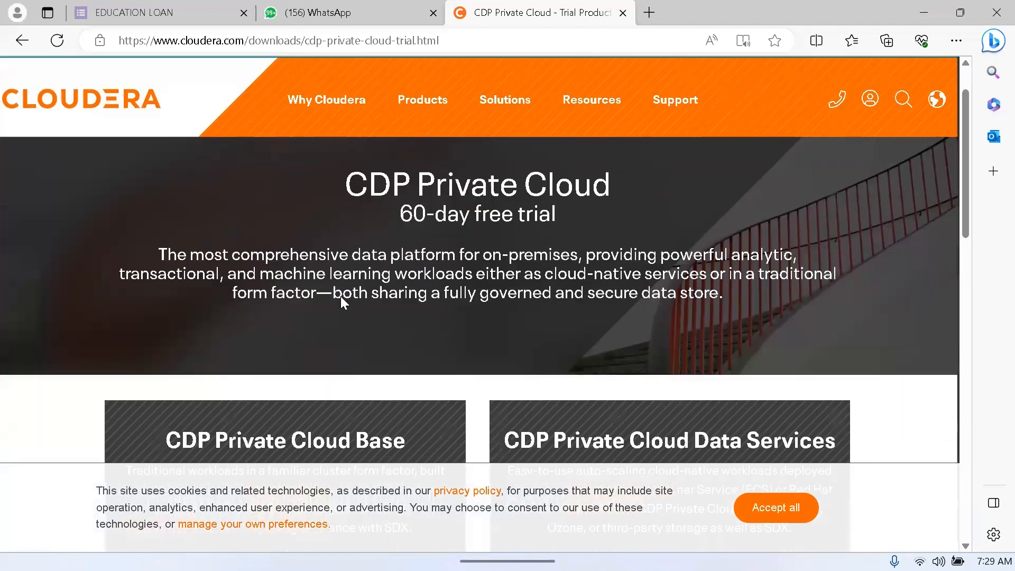
scroll(341, 297, "up", 1)
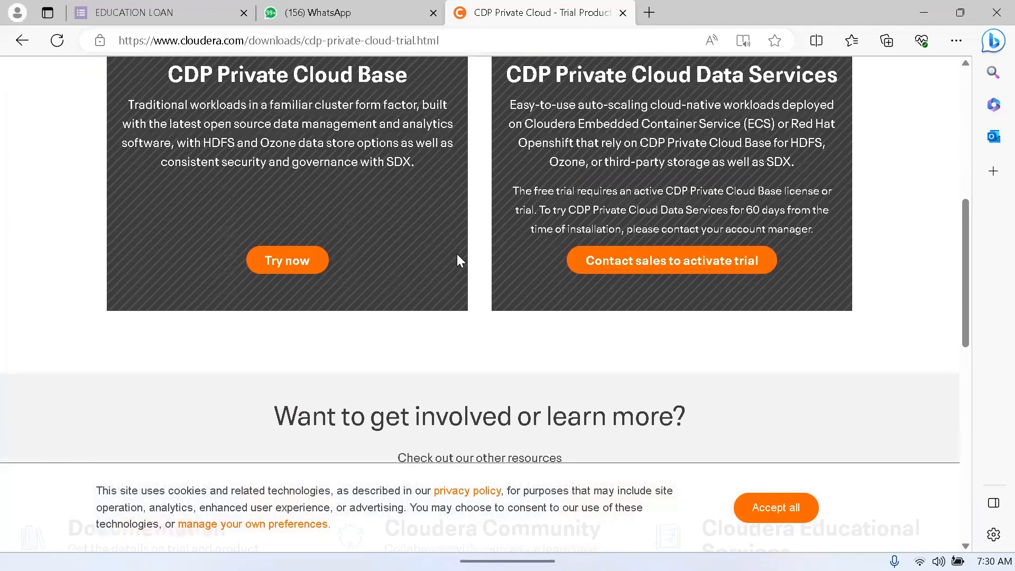
scroll(639, 200, "up", 8)
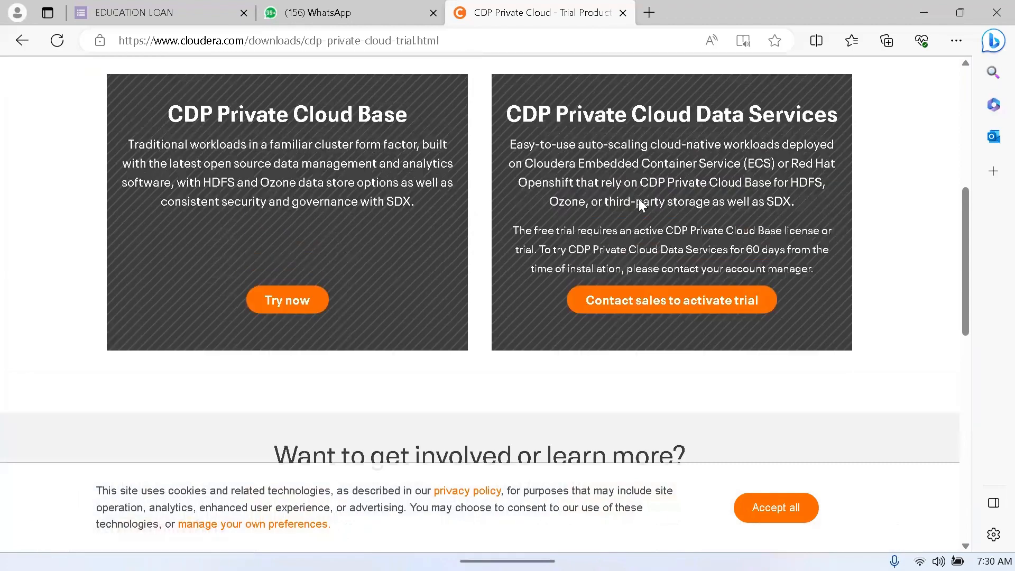
mouse_move(682, 179)
scroll(670, 185, "down", 2)
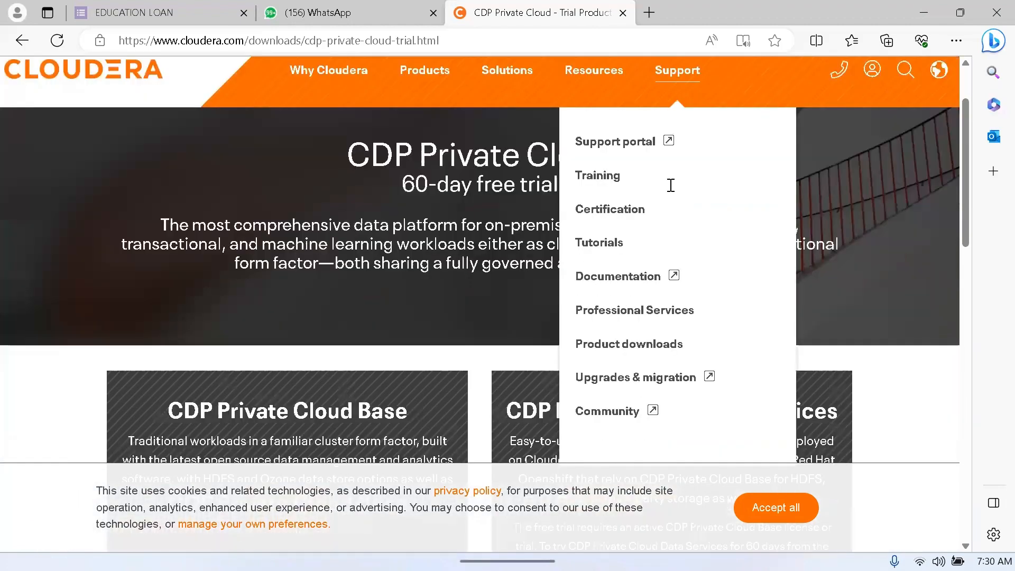
scroll(803, 537, "down", 7)
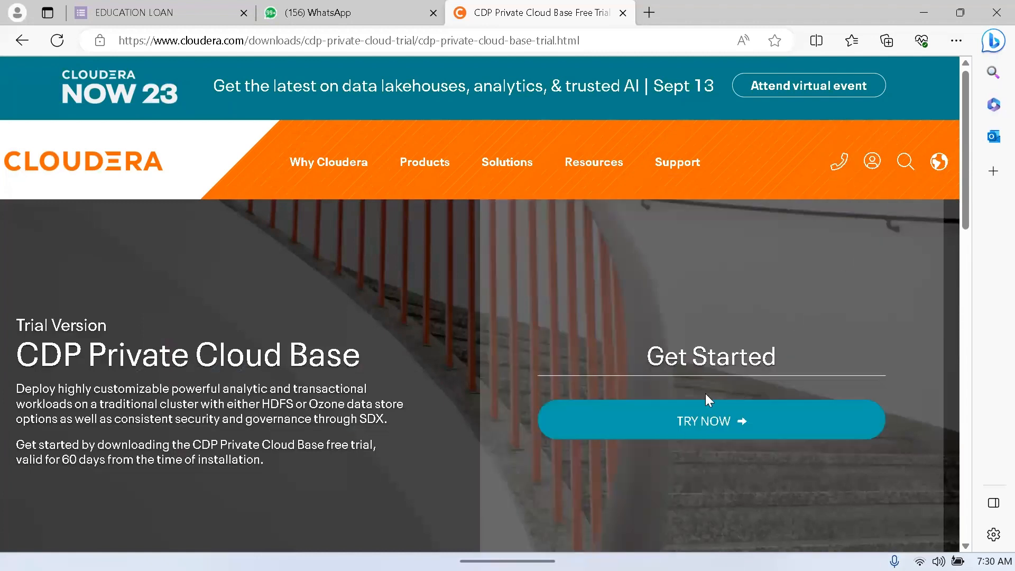
Start the CDP Private Cloud Base trial, accepting and submitting the license terms.
left_click(690, 430)
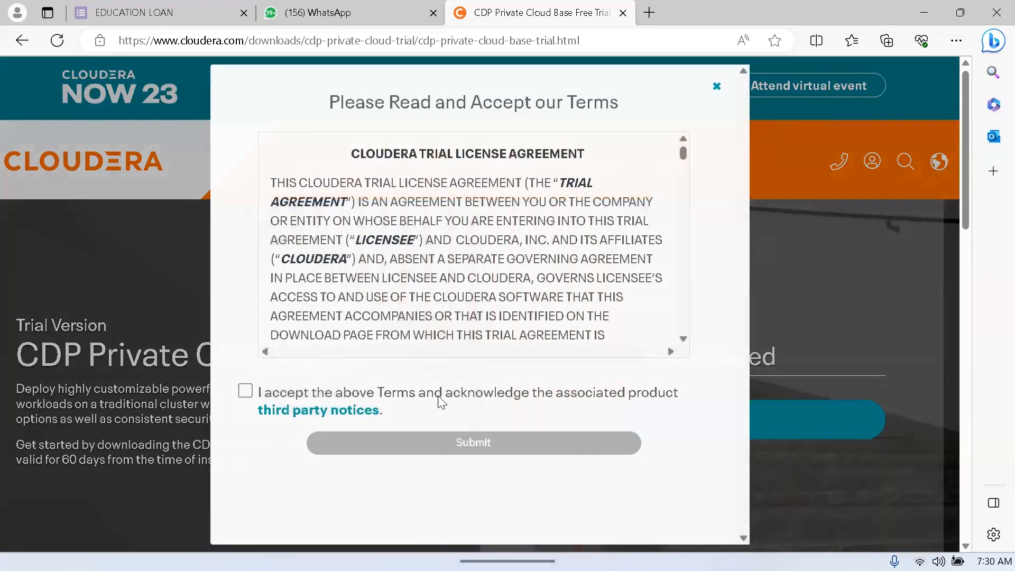
left_click(441, 397)
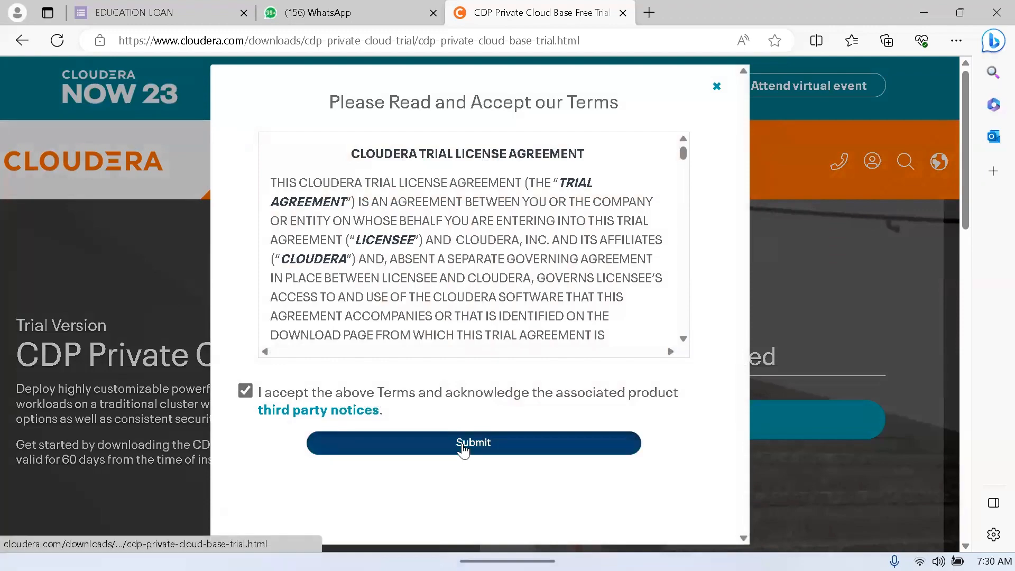
left_click(464, 447)
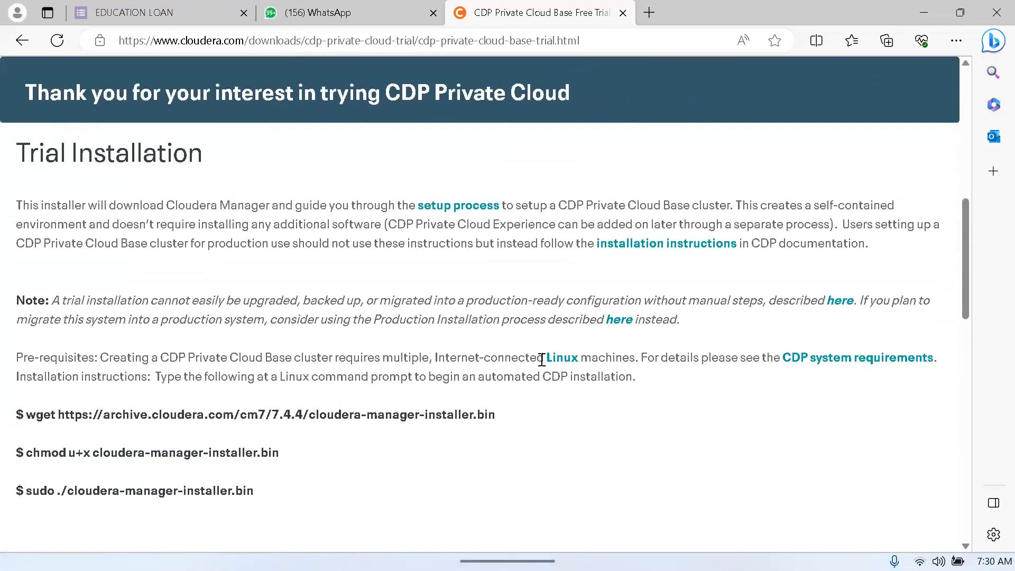
scroll(542, 361, "down", 2)
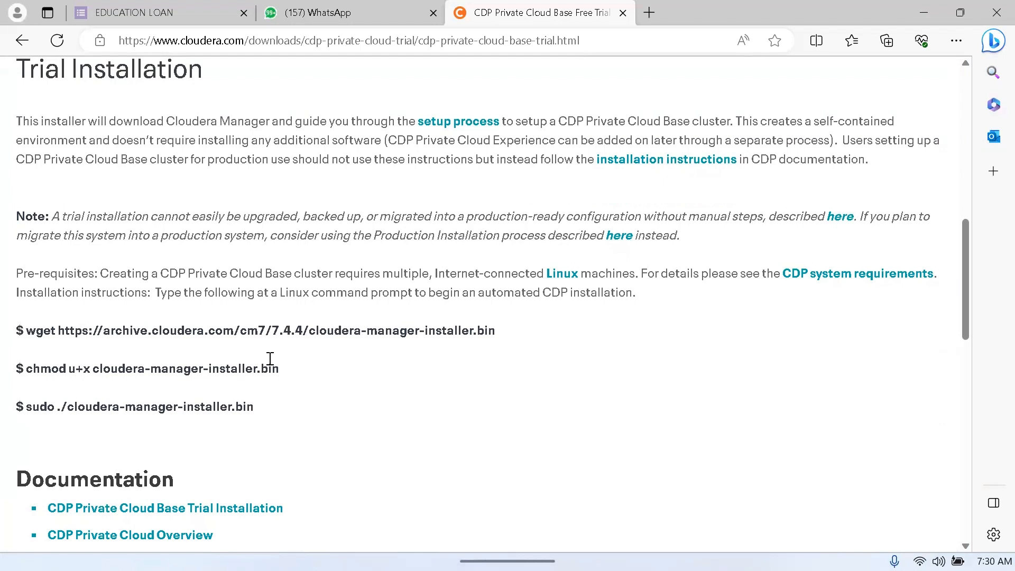
Copy the archive URL from the wget cloudera-manager-installer.bin command.
left_click_drag(303, 331, 17, 328)
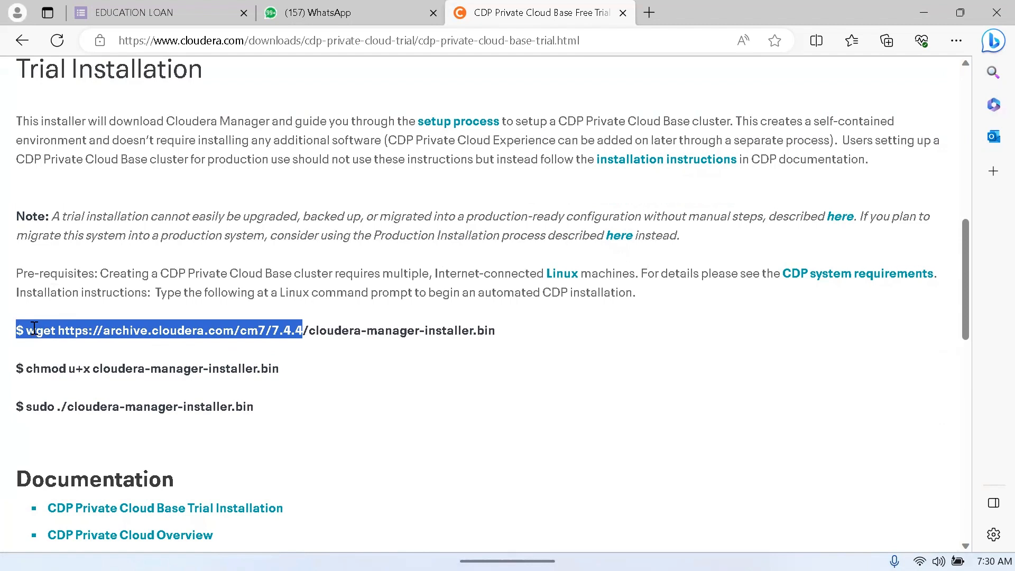
left_click(243, 358)
left_click_drag(59, 330, 303, 332)
right_click(285, 331)
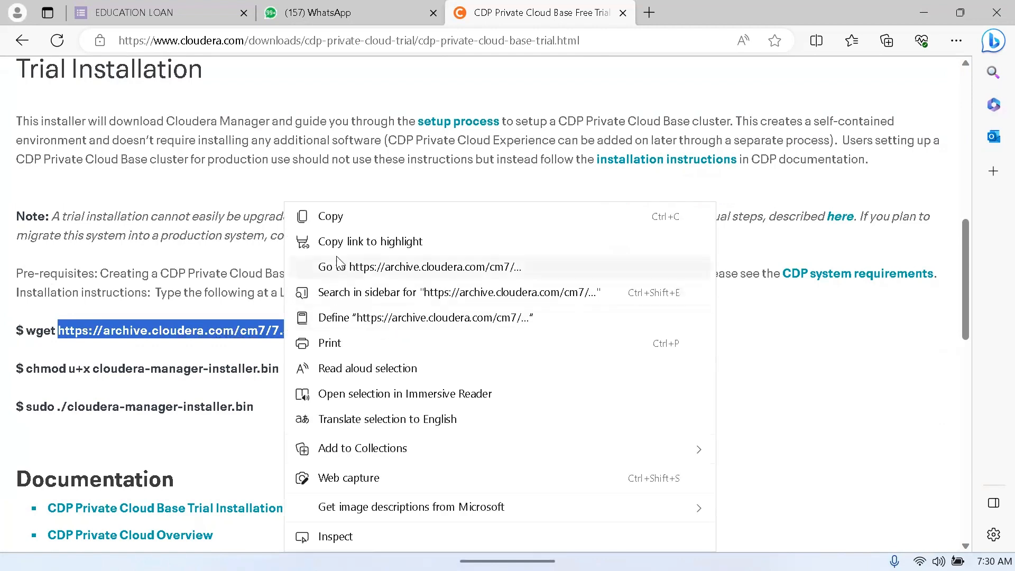
left_click(336, 217)
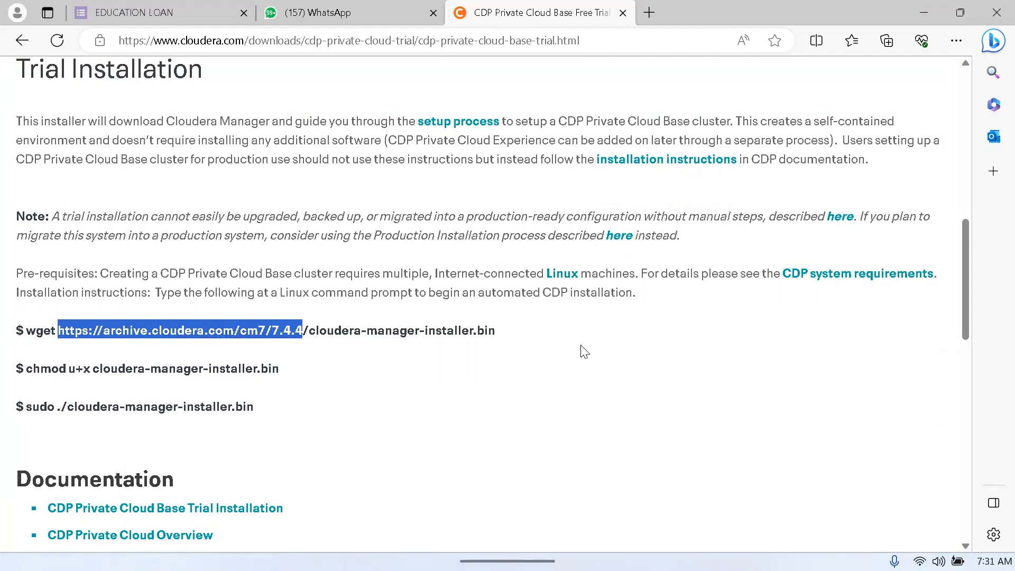
left_click(609, 201)
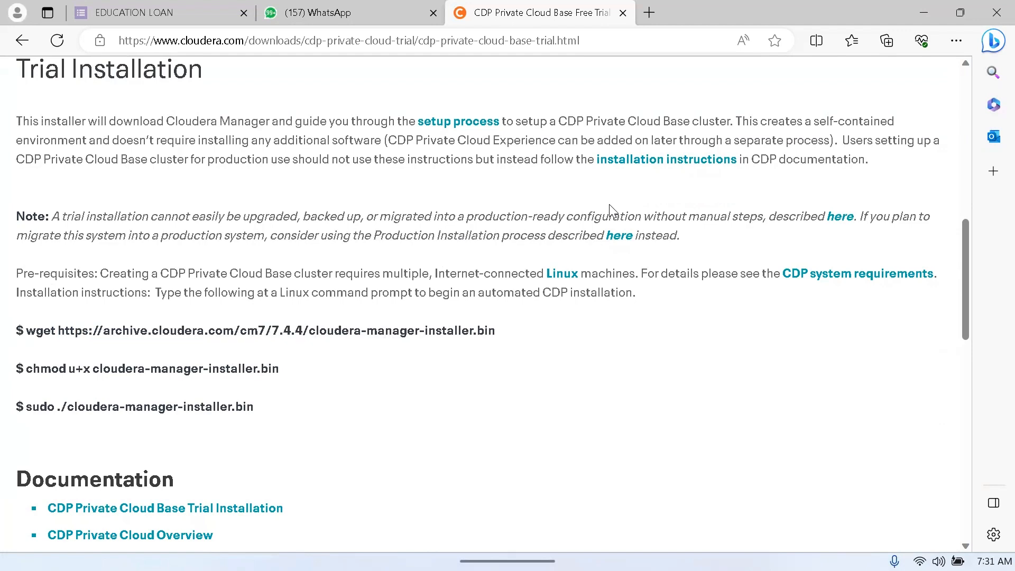
Paste the copied archive URL into a new tab to load the cm7/7.4.4 file index.
left_click(652, 9)
key("ctrl+v")
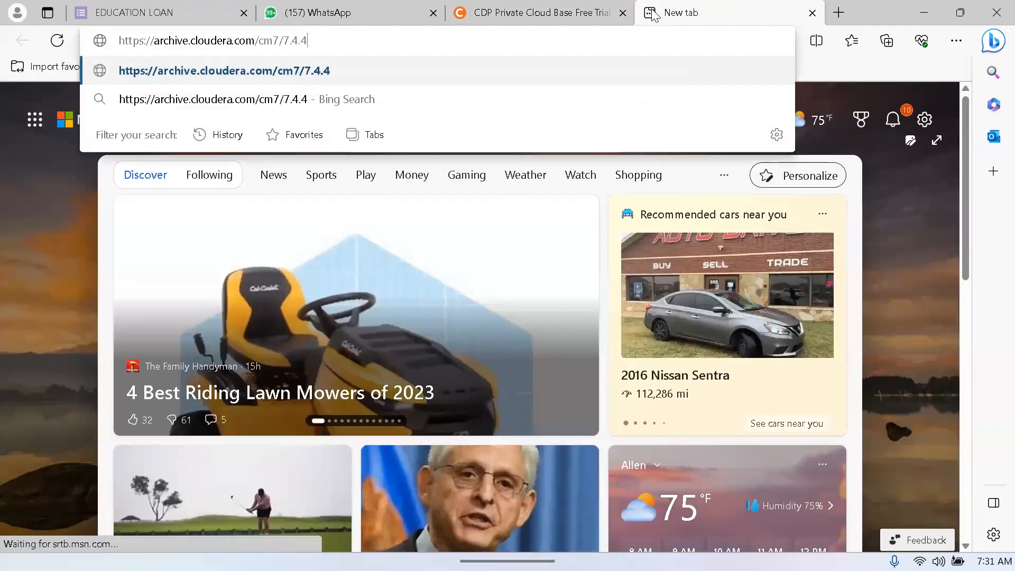
key("Return")
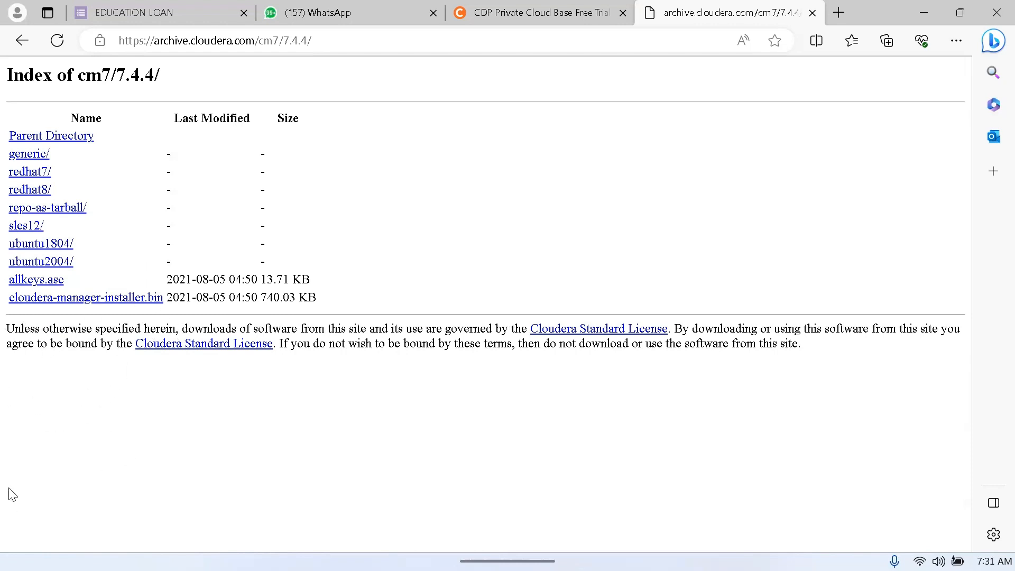
mouse_move(115, 568)
Enter portal.azure.com in another new tab to reach the Microsoft Azure sign-in page.
left_click(839, 12)
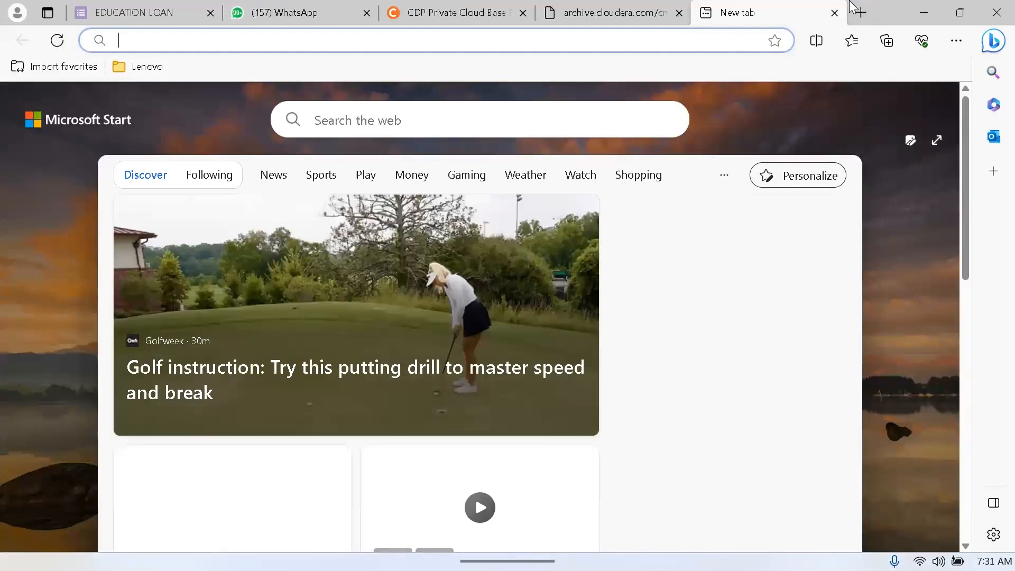
type("a")
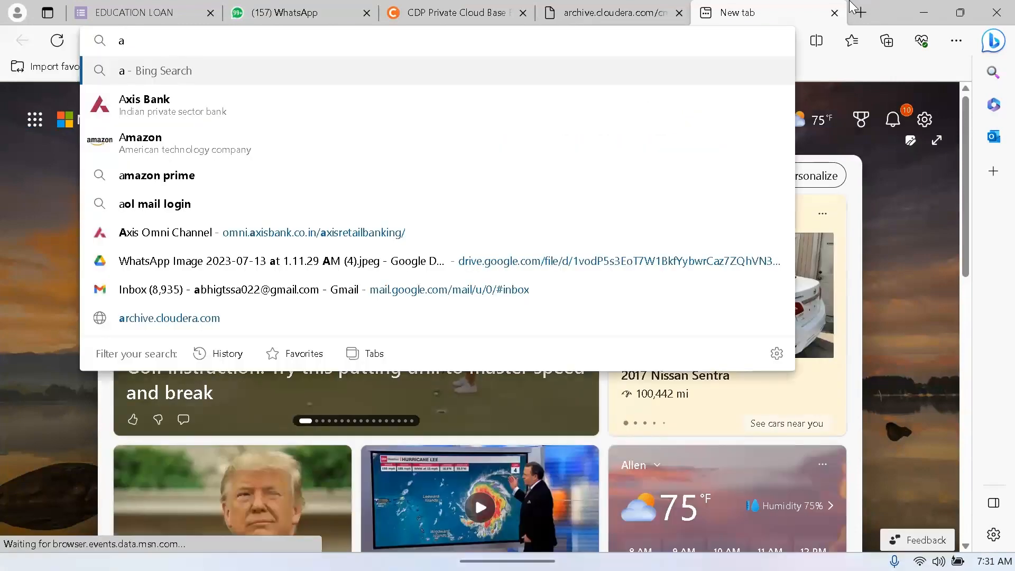
key("BackSpace")
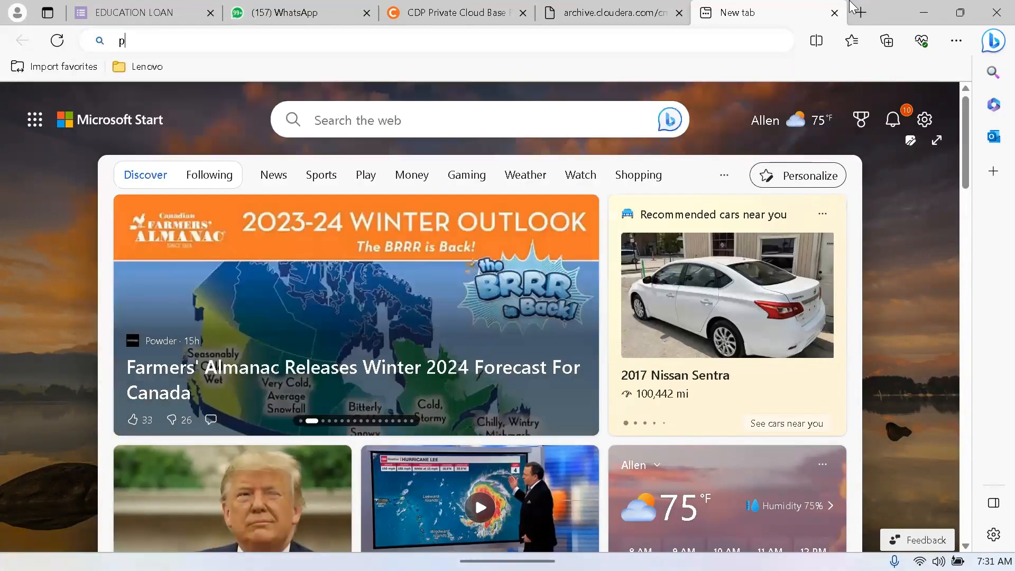
type("poe")
key("BackSpace")
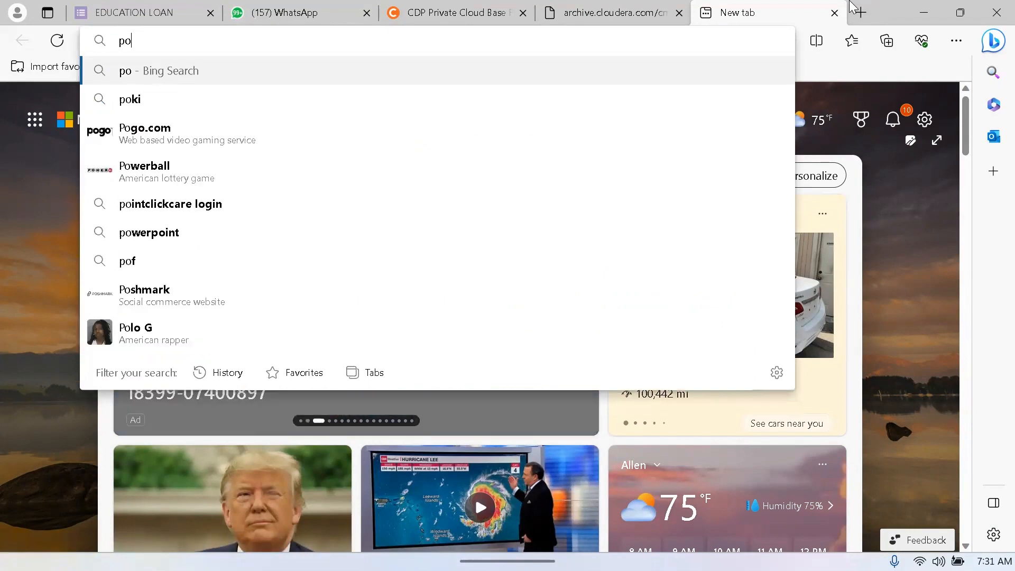
type("rtal.azure")
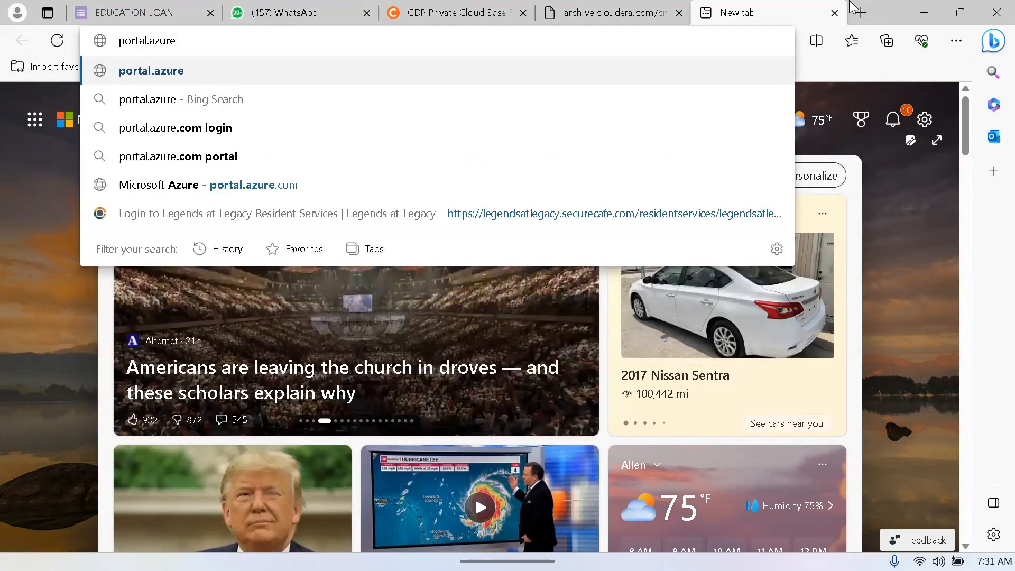
type(".co")
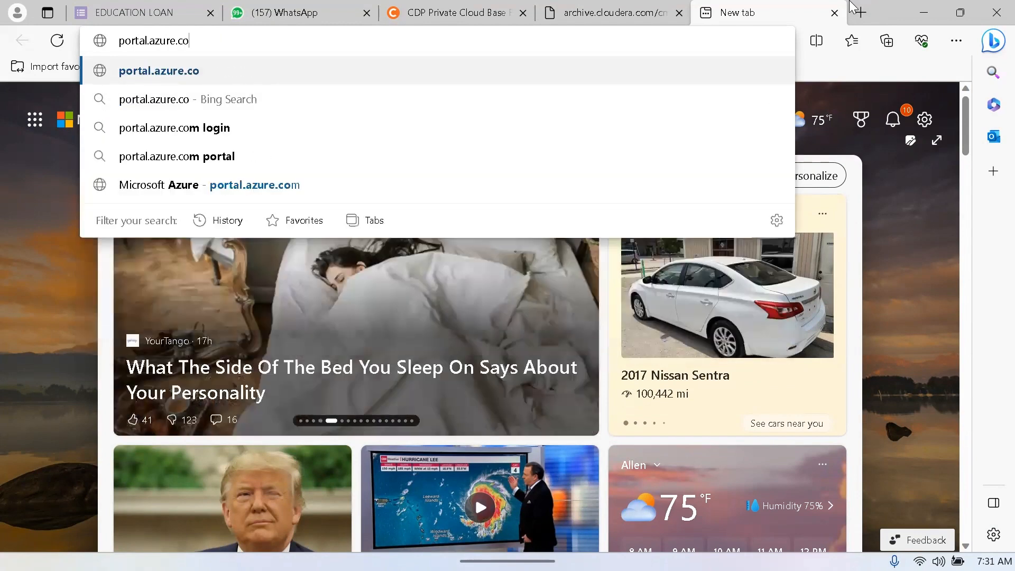
type("m")
key("Return")
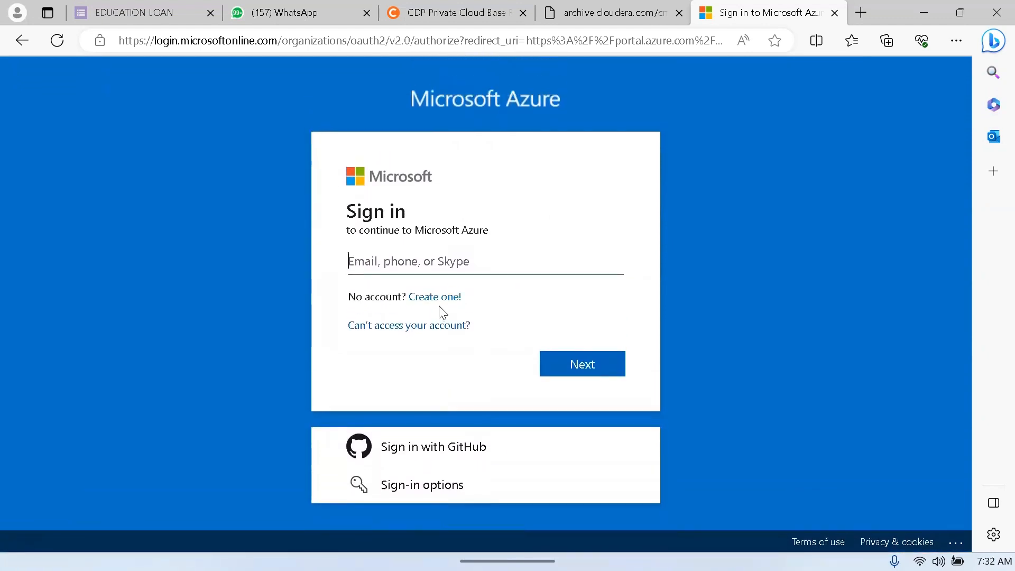
Choose to create a brand-new Microsoft account and submit a new outlook.com e-mail address.
left_click(440, 303)
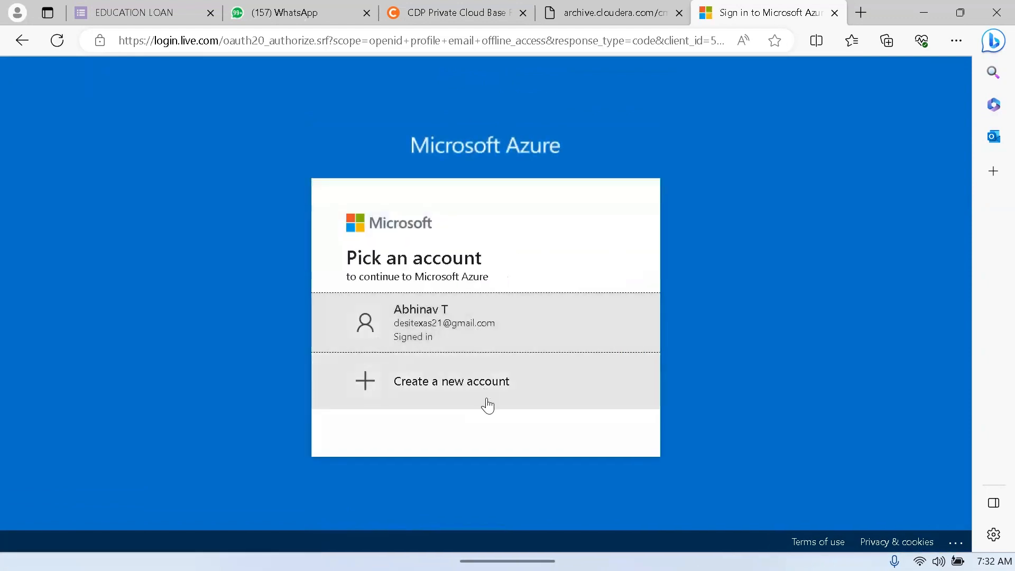
left_click(485, 398)
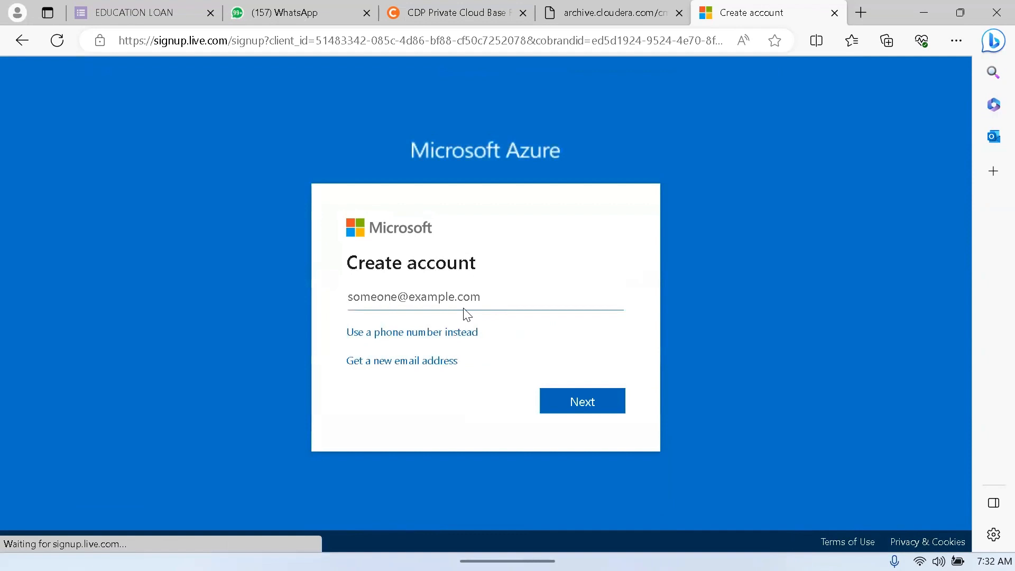
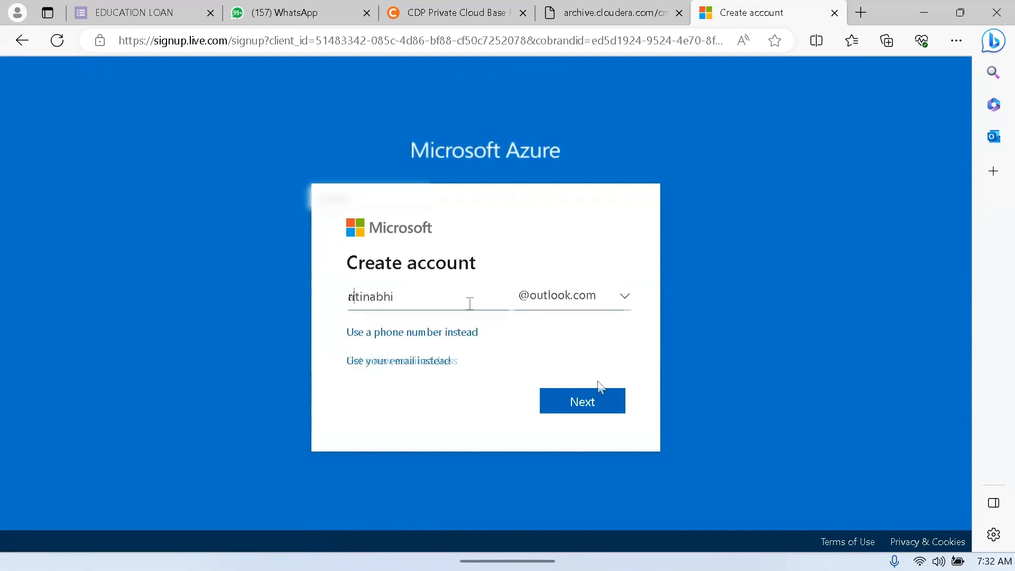
left_click(608, 397)
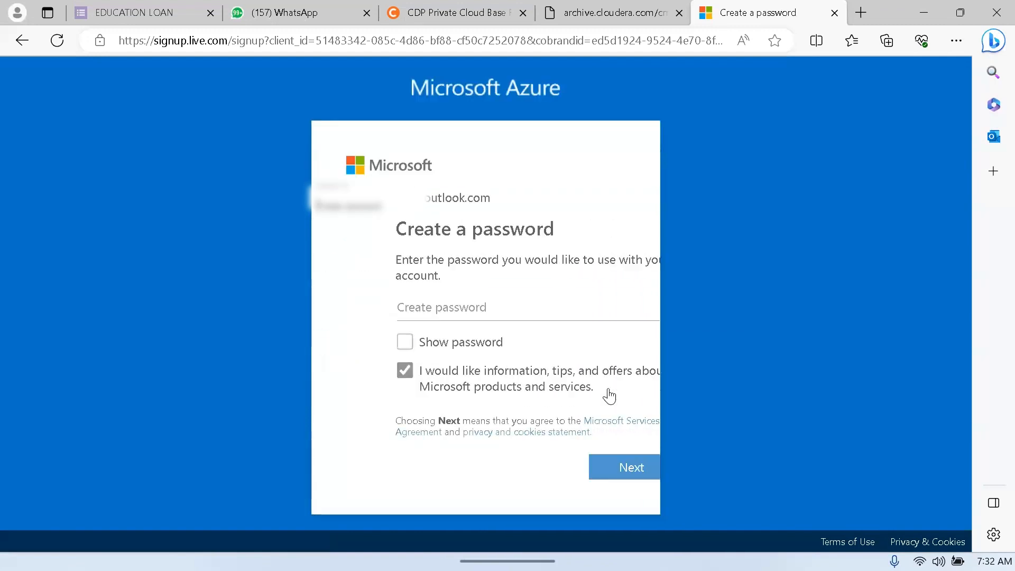
Enter the new account's password, including one capital letter.
type("••••••")
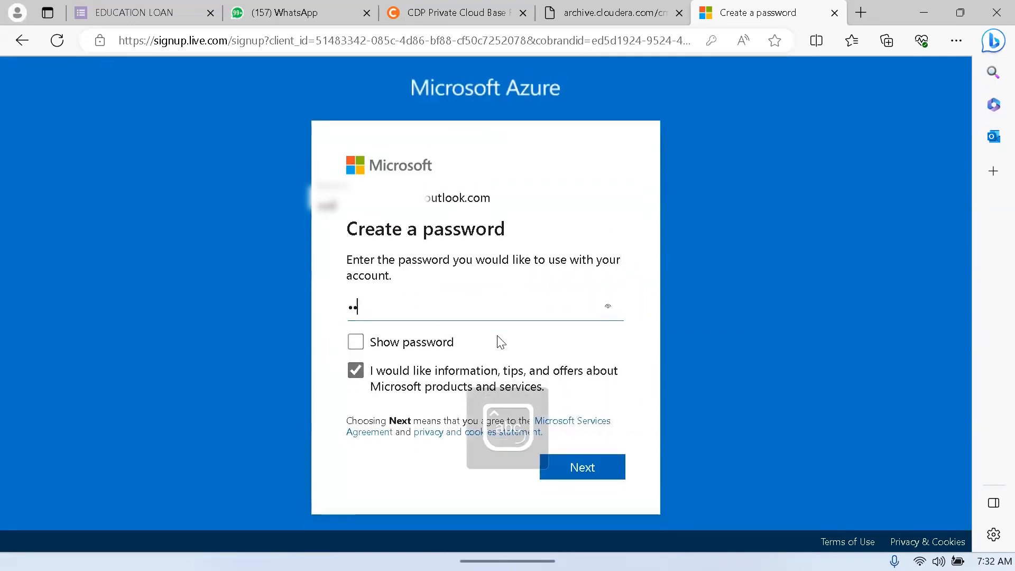
type("•")
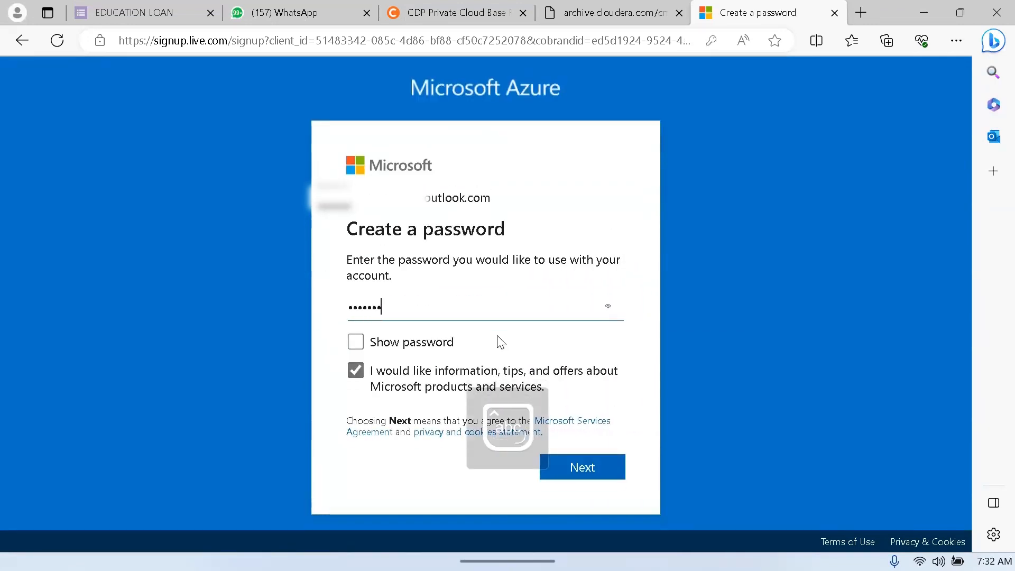
type("•")
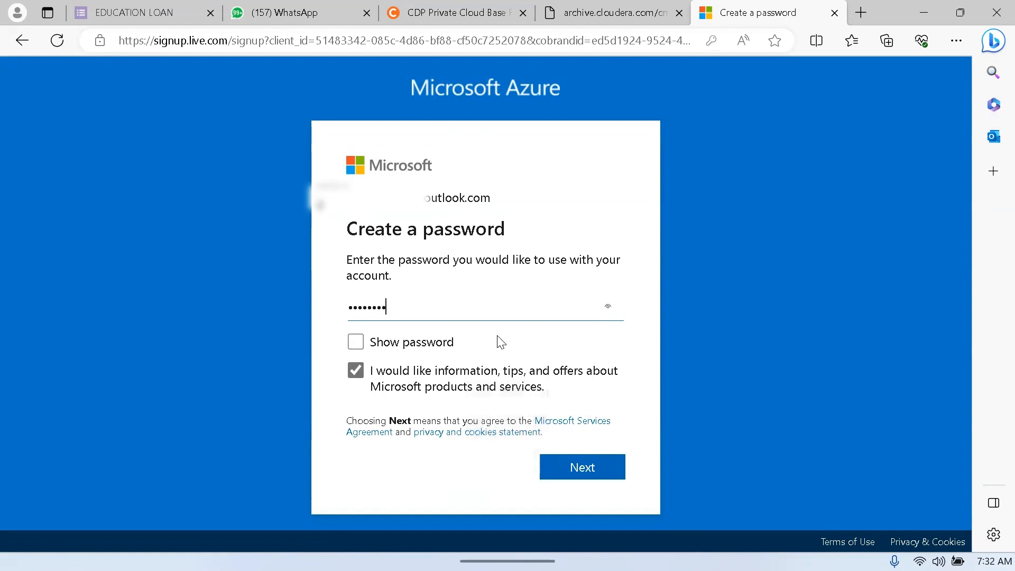
key("BackSpace")
key("BackSpace")
key("BackSpace")
key("BackSpace")
key("BackSpace")
key("BackSpace")
key("BackSpace")
key("BackSpace")
key("Caps_Lock")
type("•")
key("Caps_Lock")
type("••••")
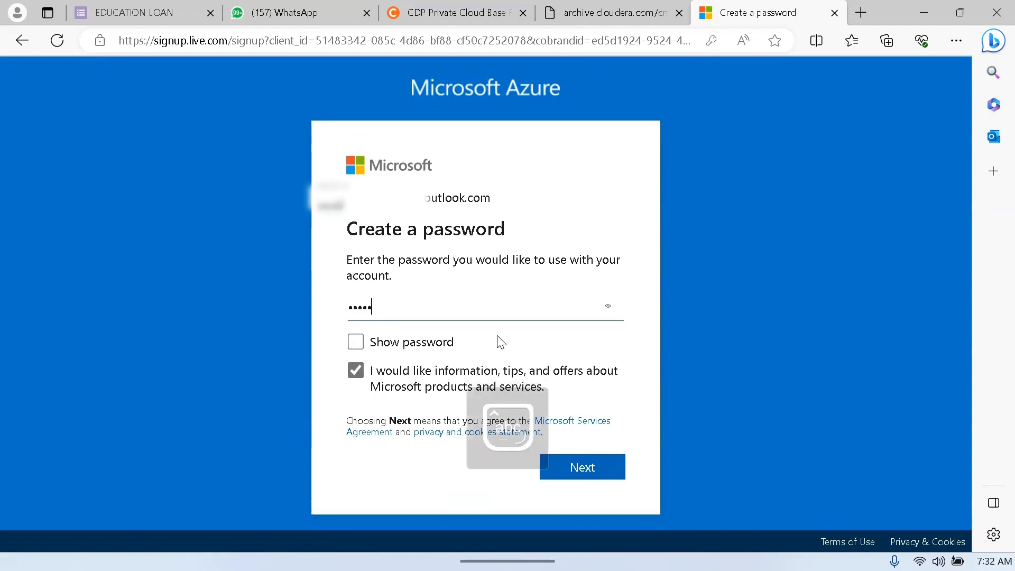
type("••")
type("••")
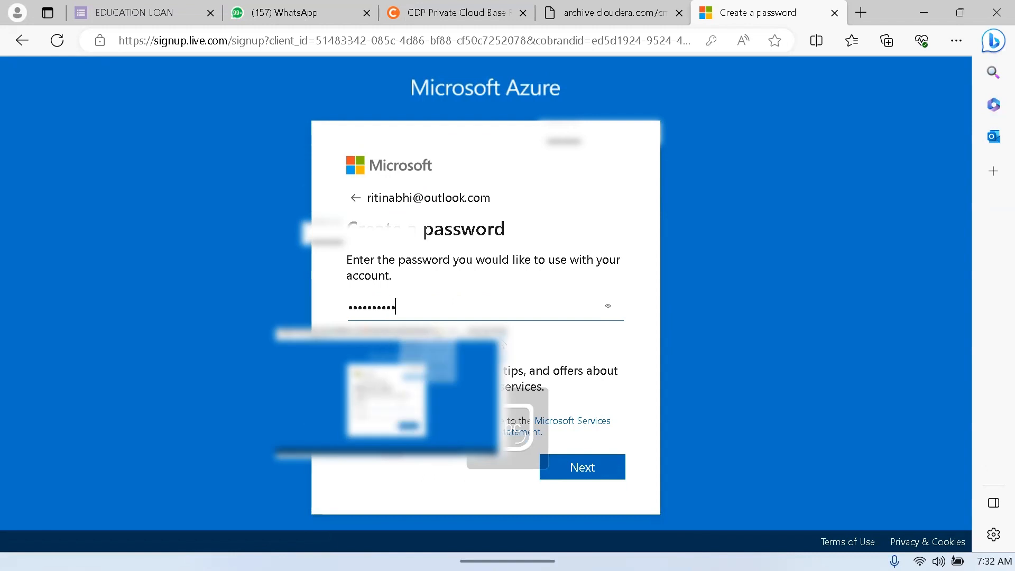
Submit the password, dismiss Edge's save-password offer, and get past the name step.
left_click(579, 468)
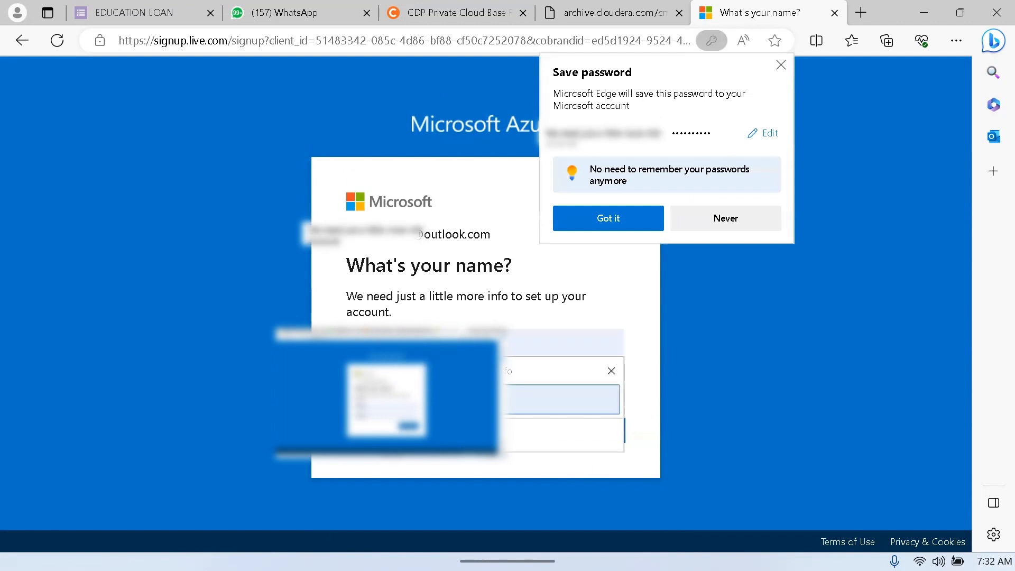
left_click(612, 220)
left_click(577, 444)
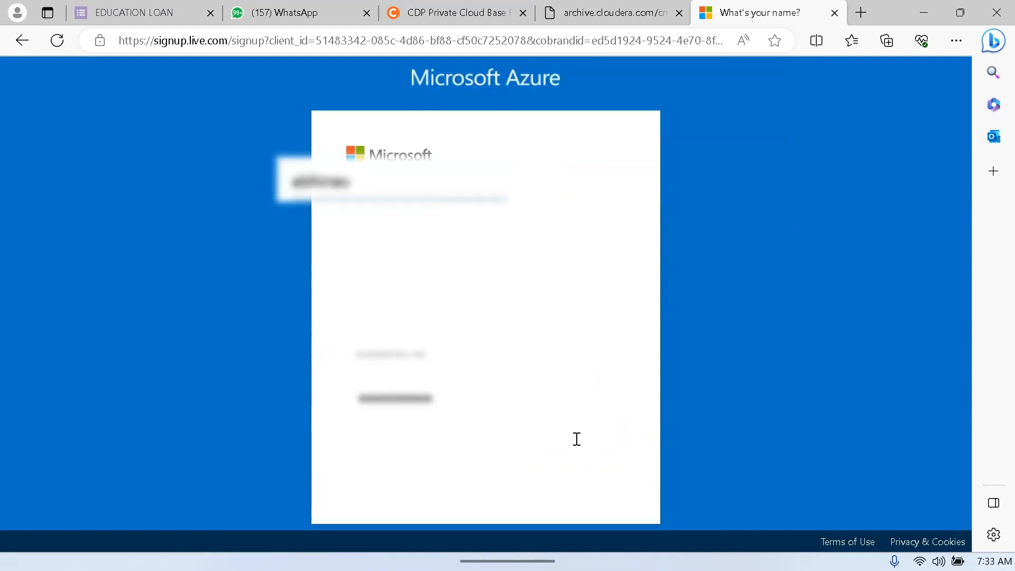
scroll(485, 317, "down", 1)
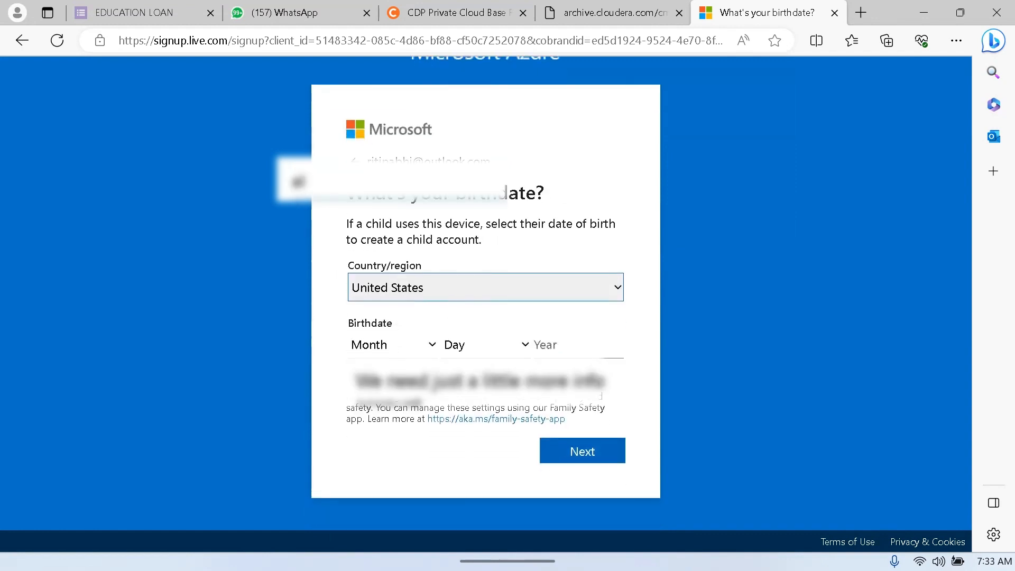
scroll(485, 317, "up", 1)
left_click(392, 371)
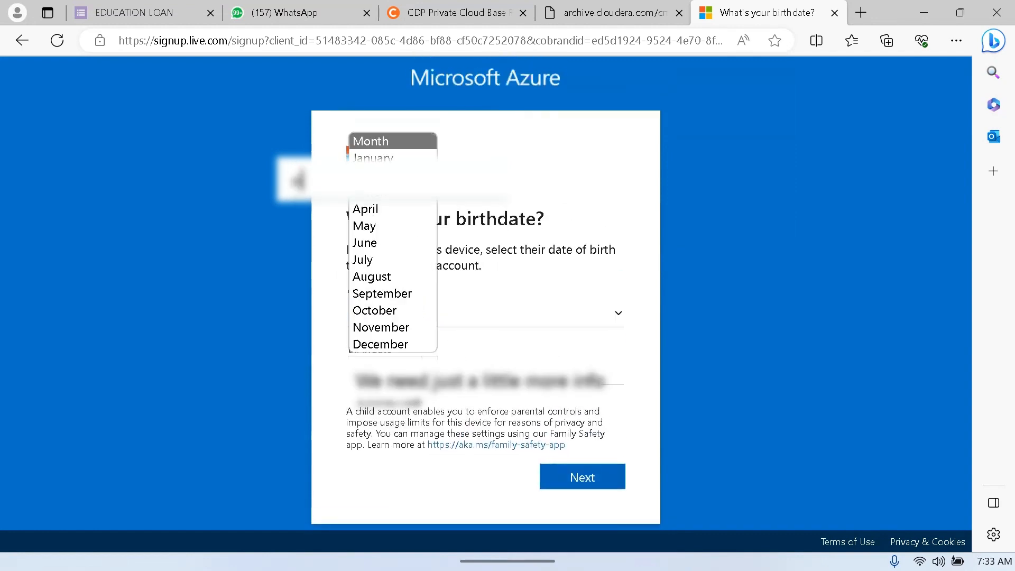
left_click(375, 226)
left_click(479, 370)
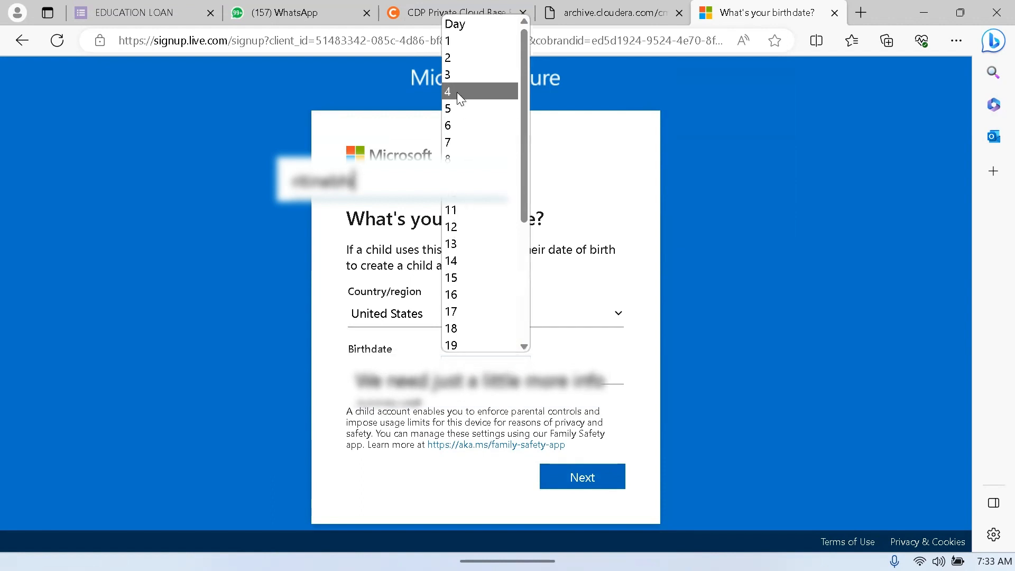
left_click(455, 58)
left_click(579, 372)
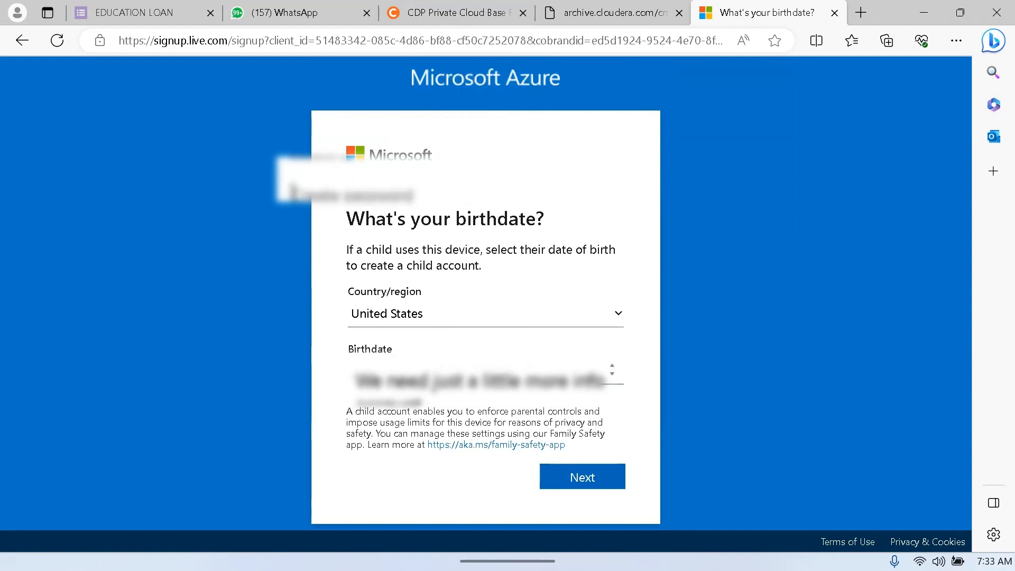
type("1")
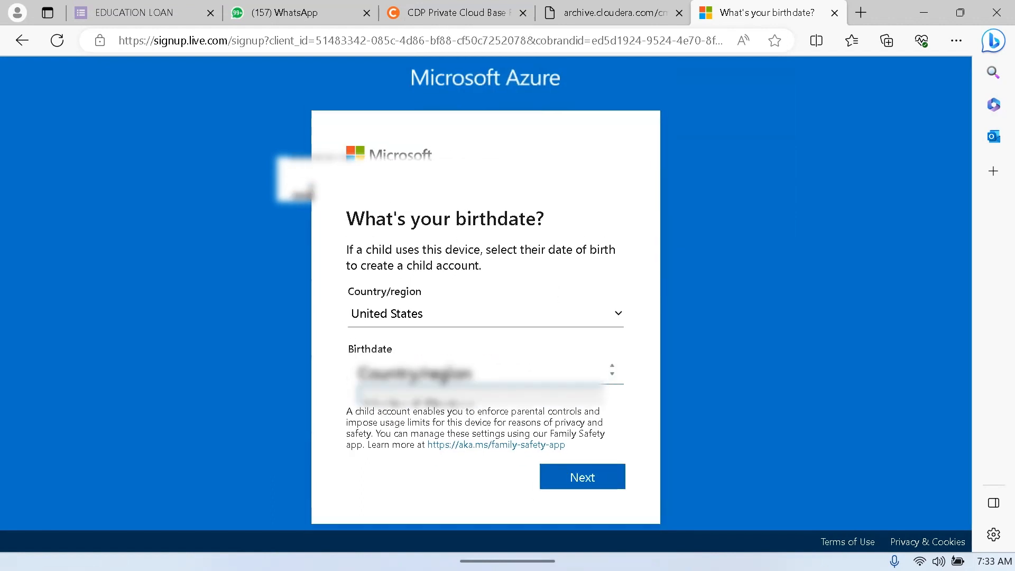
type("996")
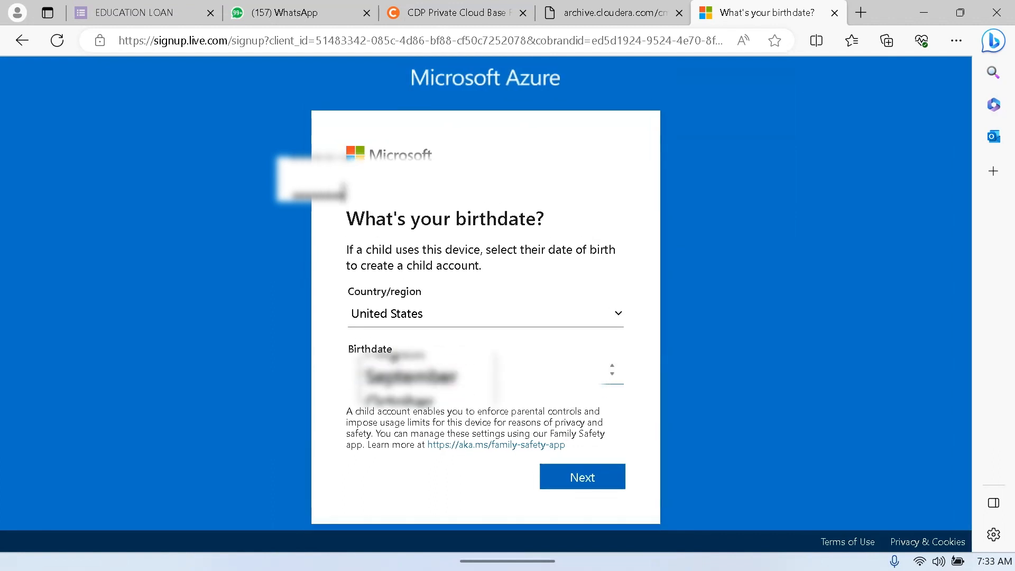
scroll(580, 376, "down", 1)
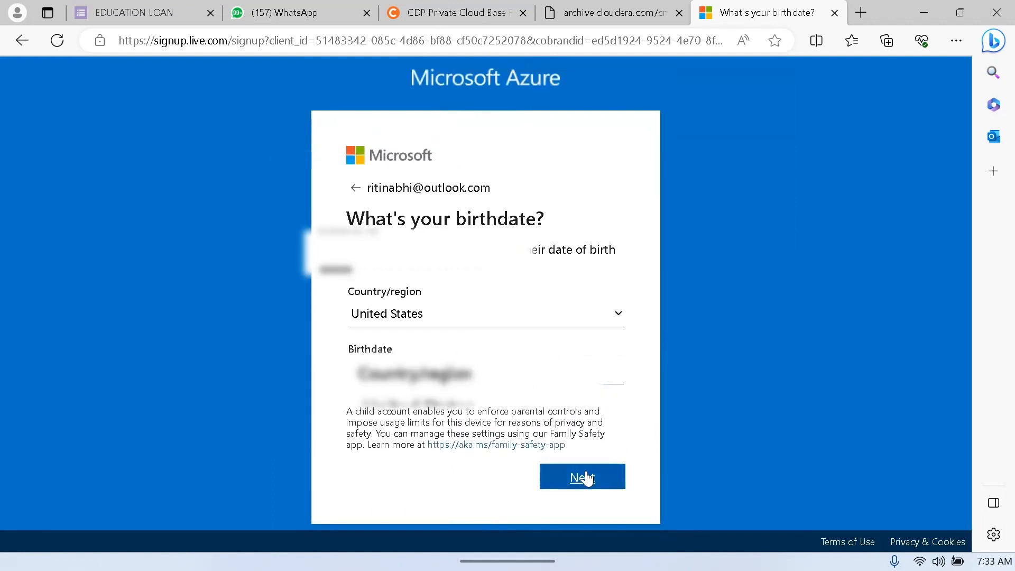
right_click(584, 475)
left_click(582, 477)
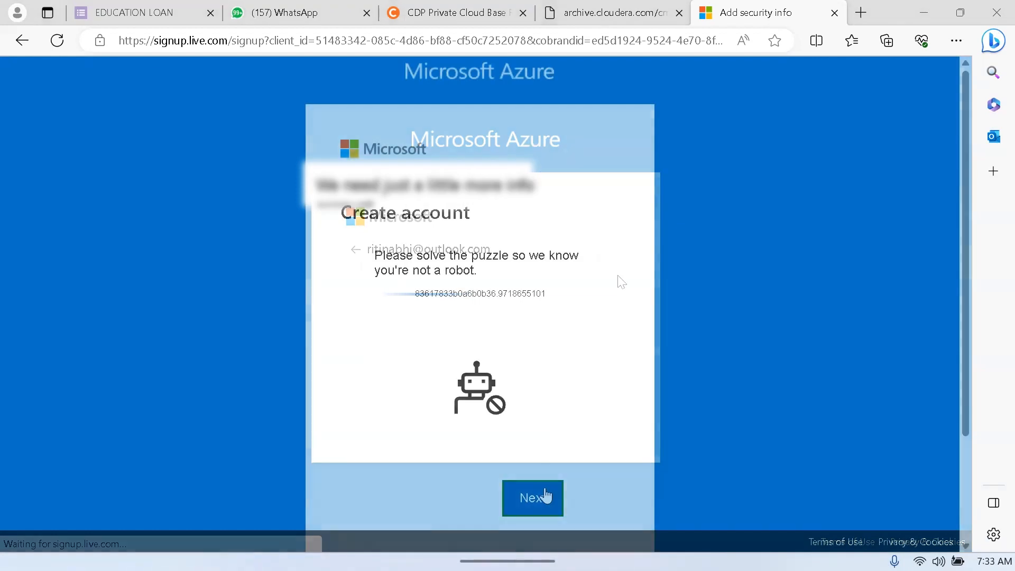
Pass the robot check by rotating the elephant to match the hand's direction.
left_click(544, 498)
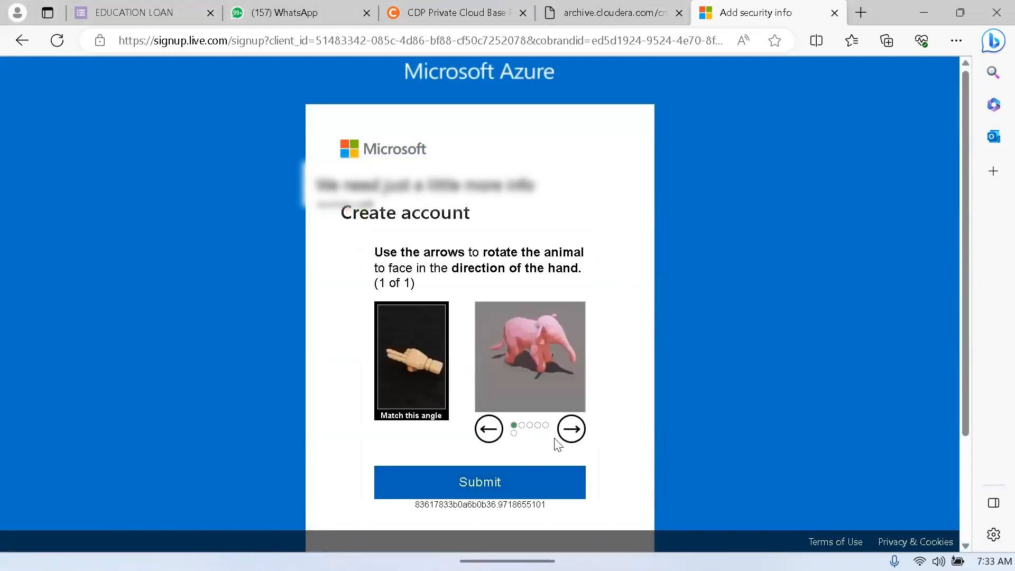
left_click(579, 437)
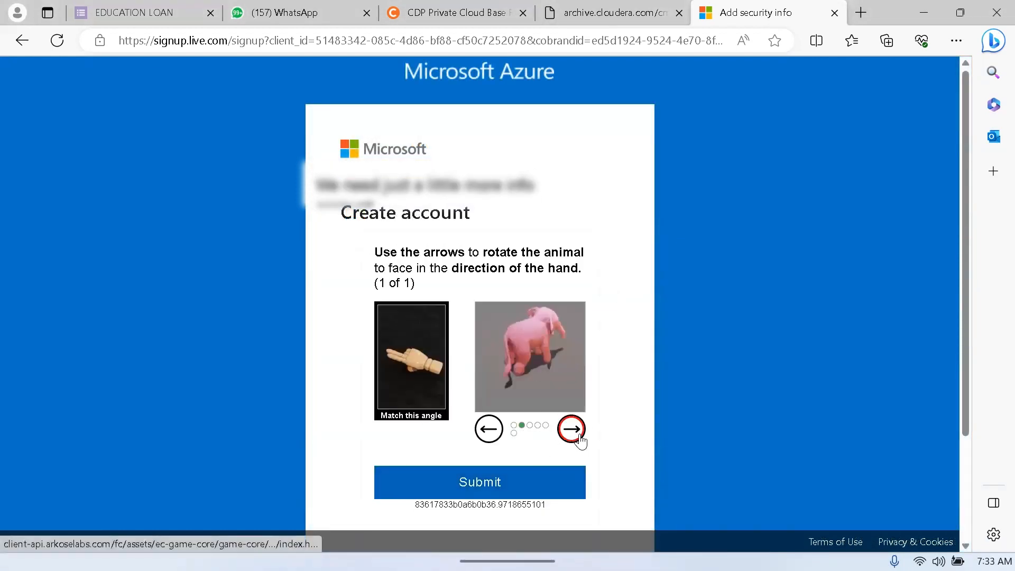
left_click(571, 429)
left_click(571, 429)
left_click(571, 429)
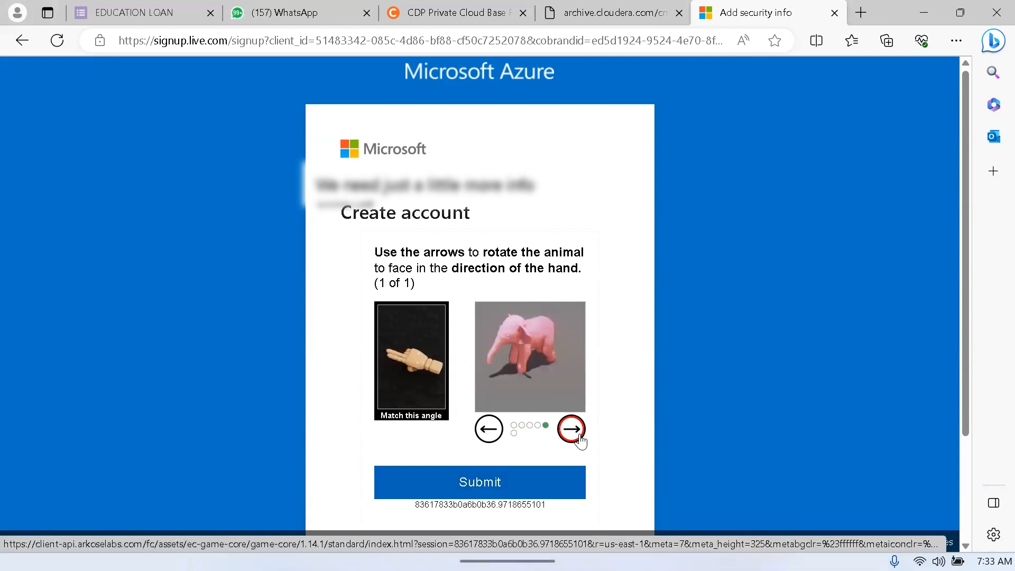
left_click(580, 437)
left_click(581, 437)
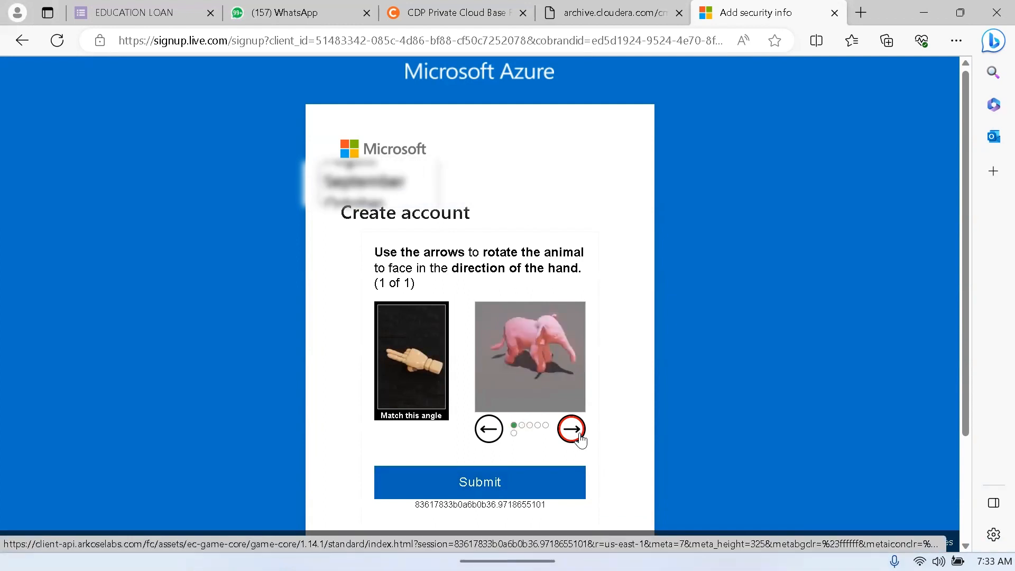
left_click(580, 437)
left_click(581, 436)
left_click(580, 437)
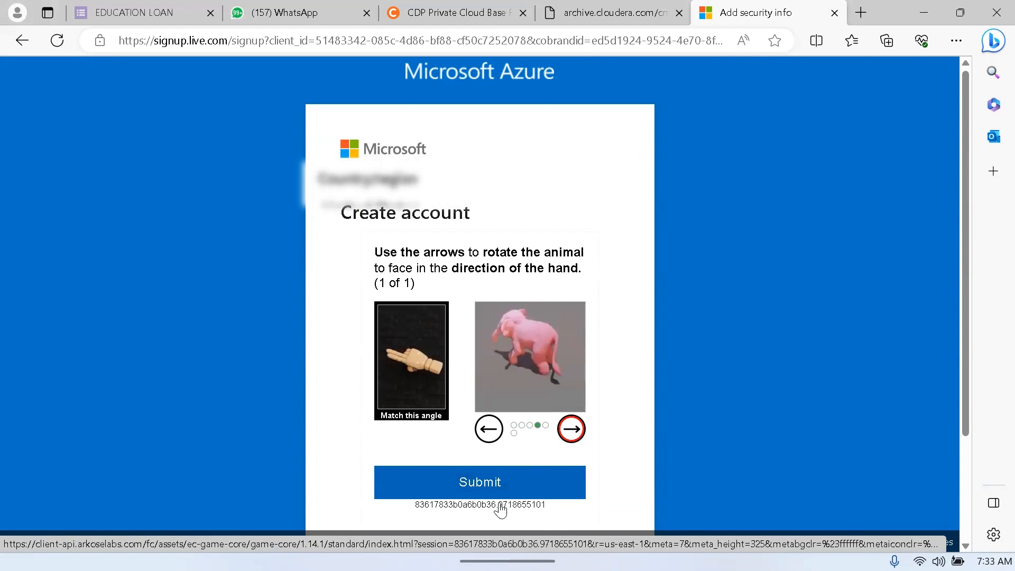
left_click(500, 488)
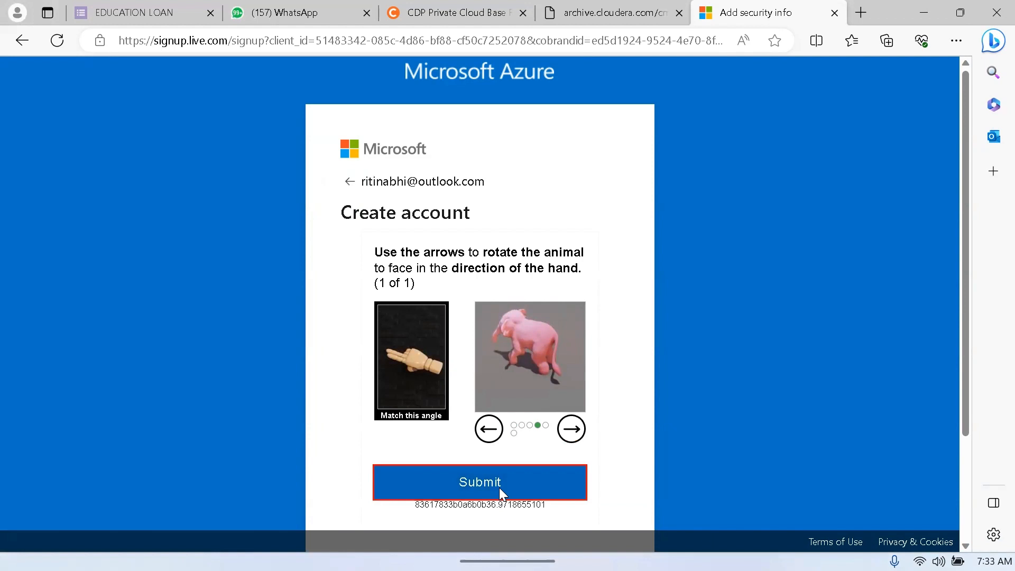
scroll(497, 418, "down", 3)
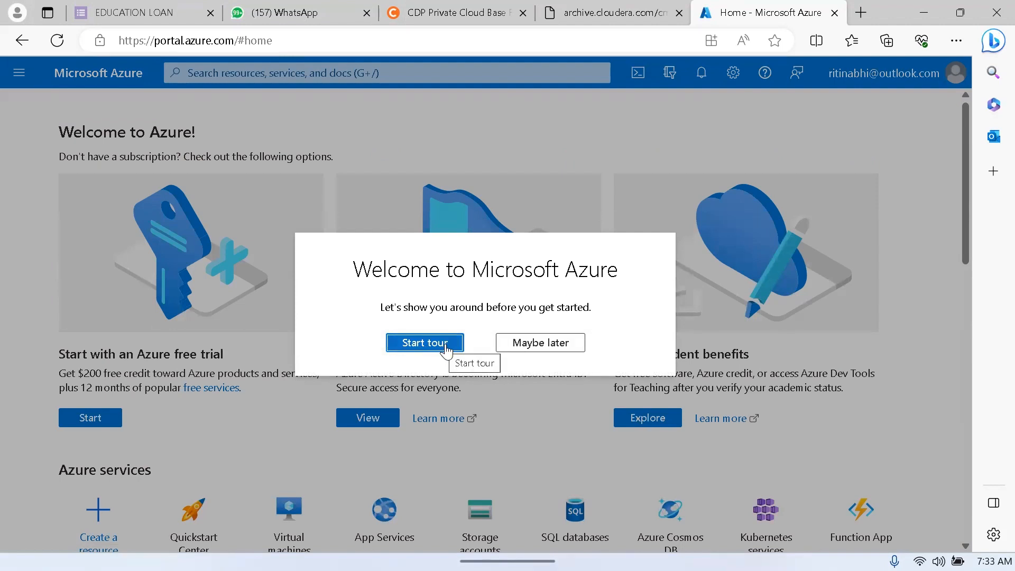
Skip the Azure welcome tour and open the 'Start with an Azure free trial' offer.
left_click(529, 342)
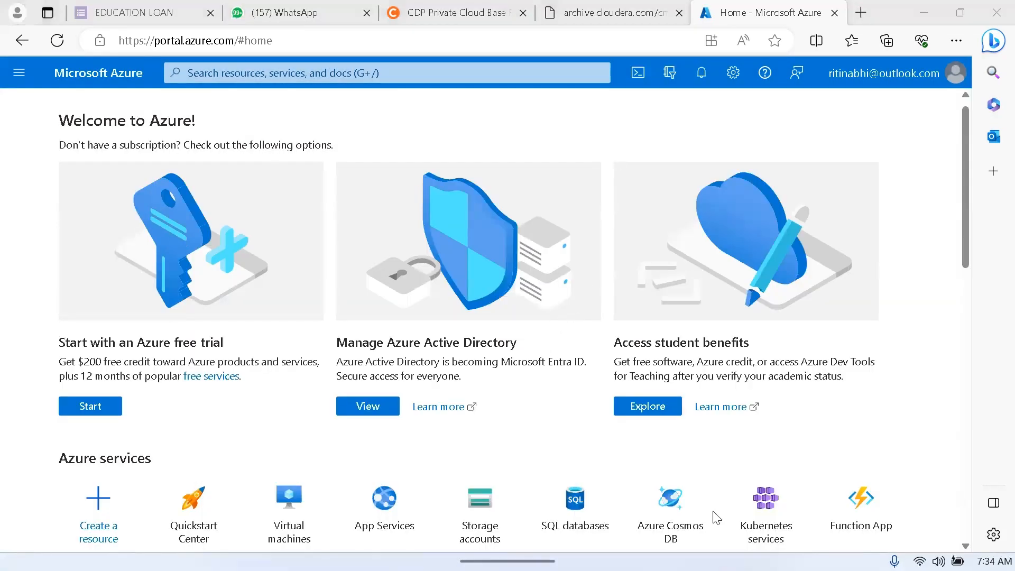
left_click(109, 409)
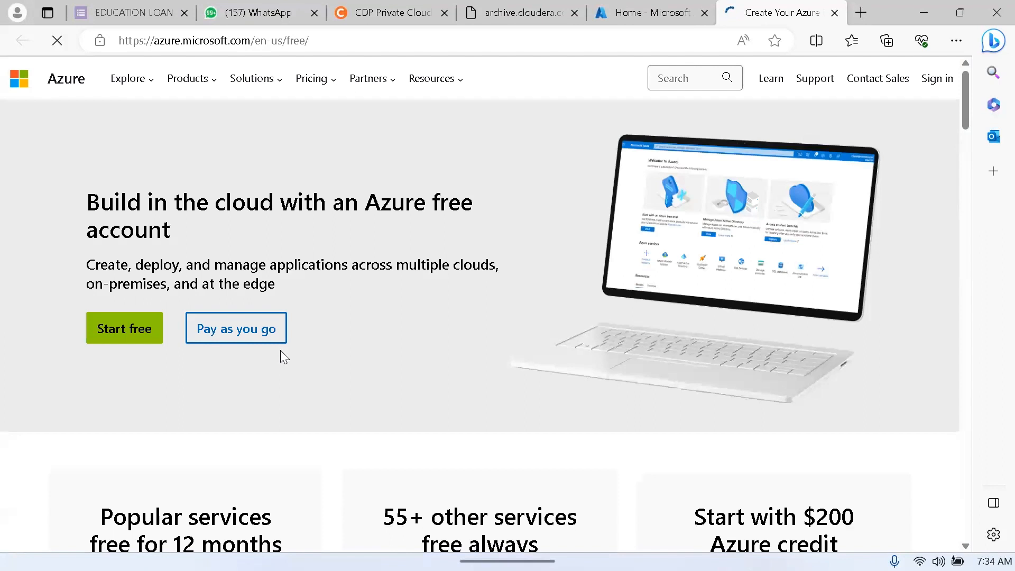
Start the free account, submit profile details, autofill the cardholder name and sign up.
left_click(120, 331)
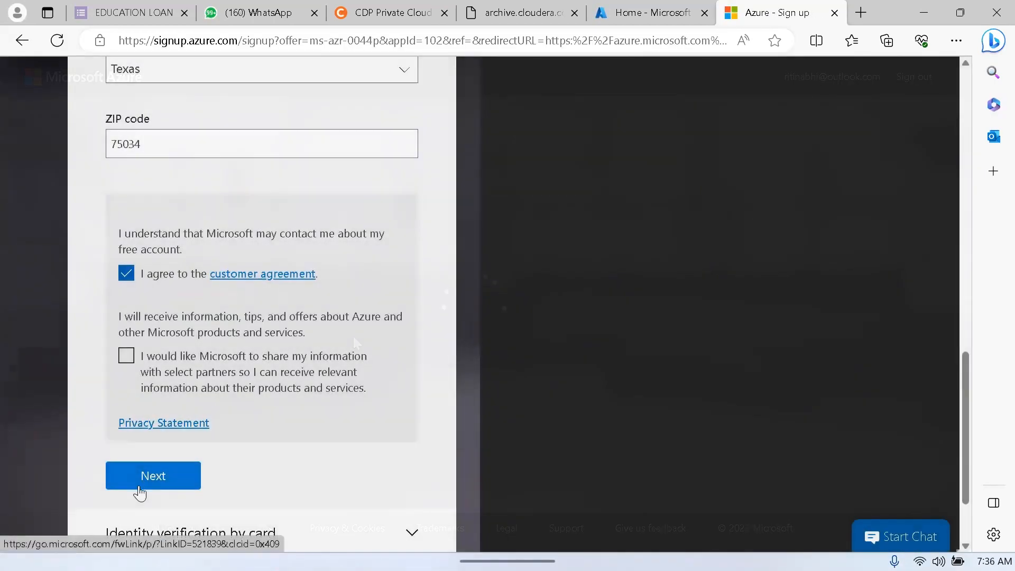
left_click(142, 489)
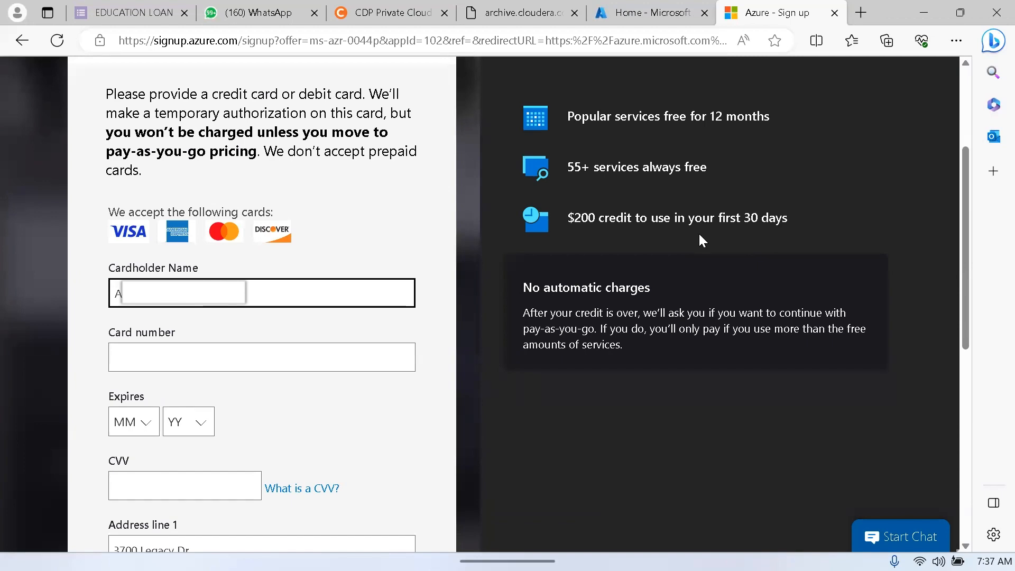
key("Return")
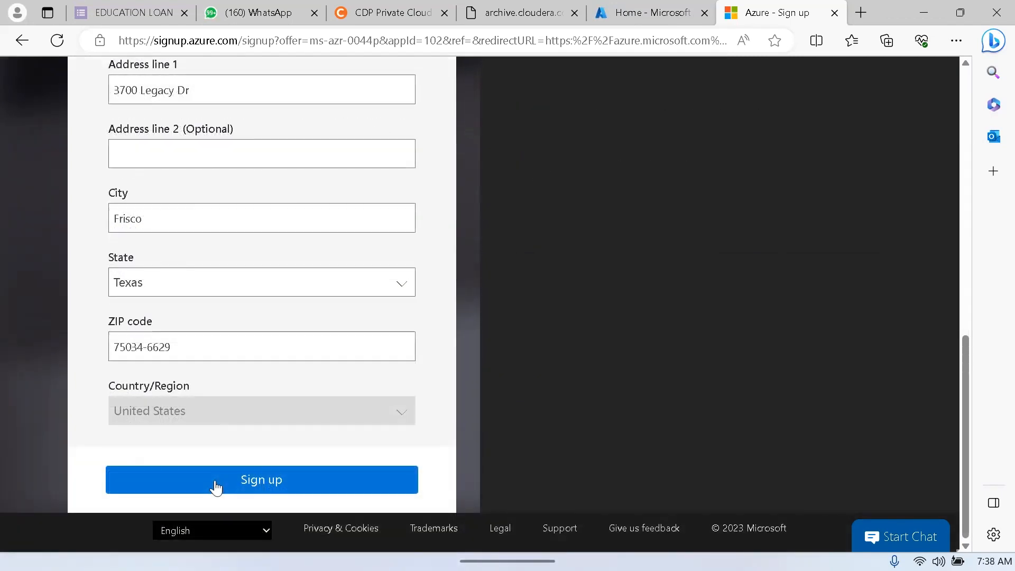
left_click(216, 481)
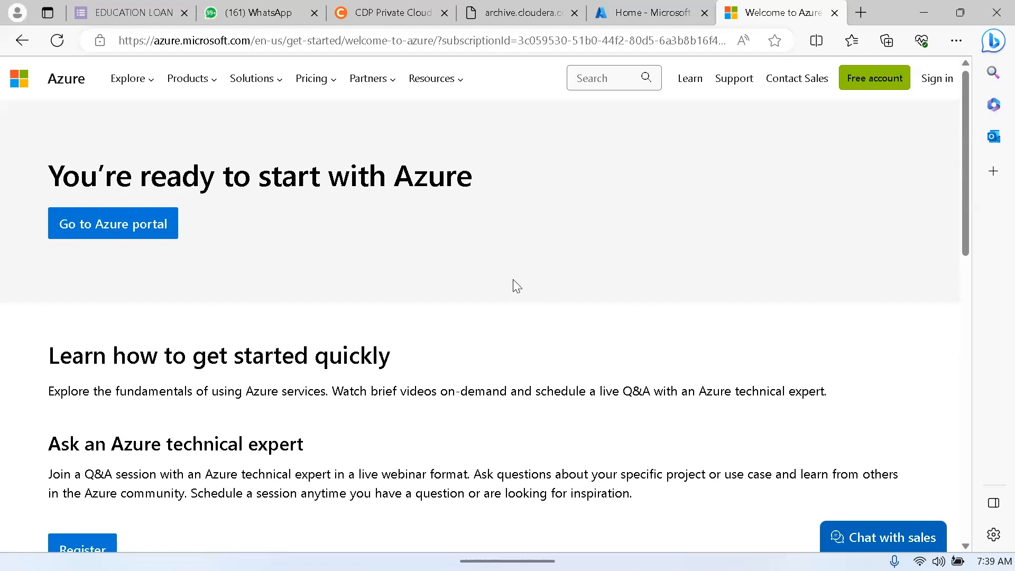
Go to the Azure portal, close Quickstart Center, and open Subscriptions under Navigate.
left_click(136, 215)
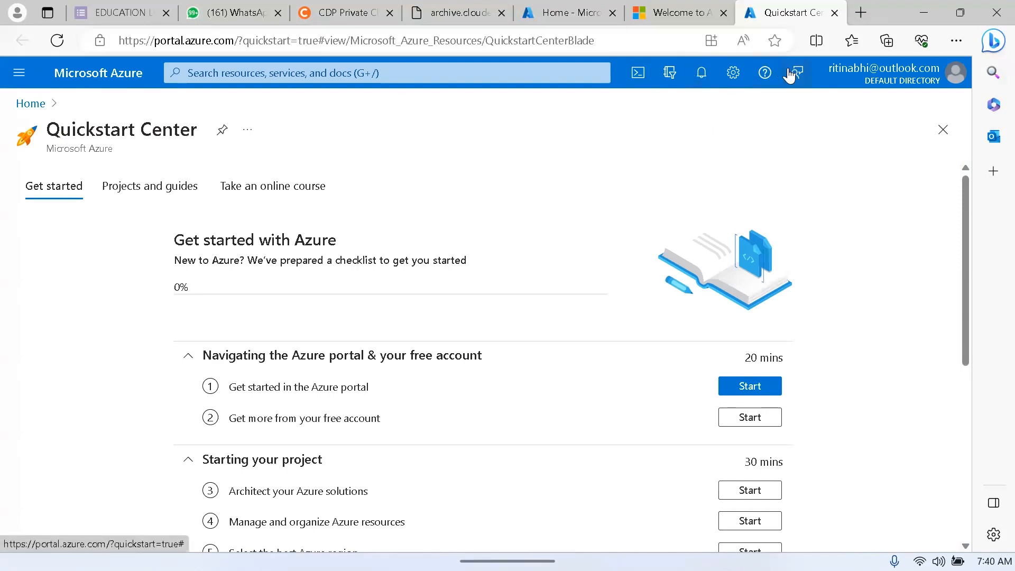
scroll(628, 238, "down", 3)
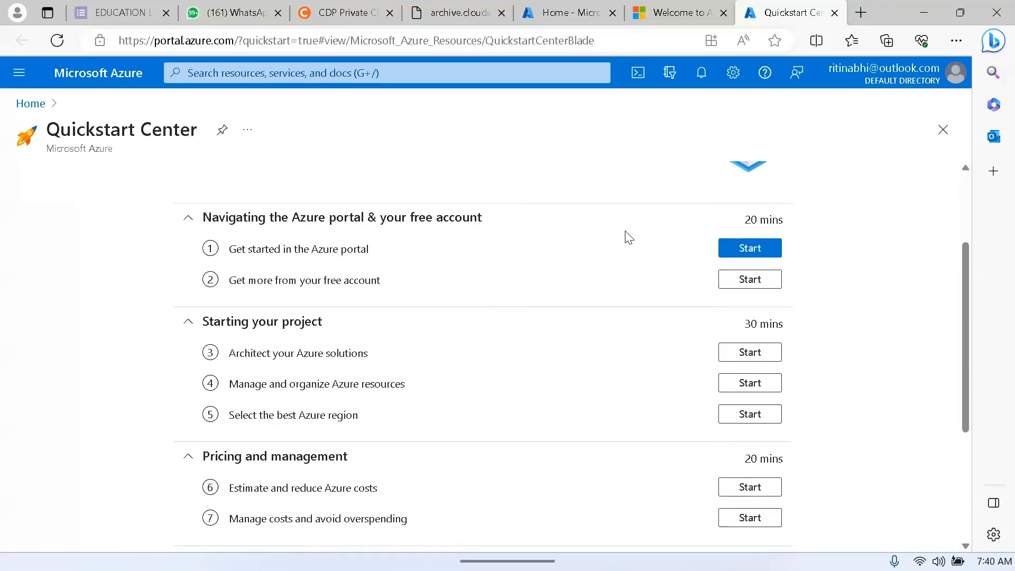
scroll(627, 236, "up", 3)
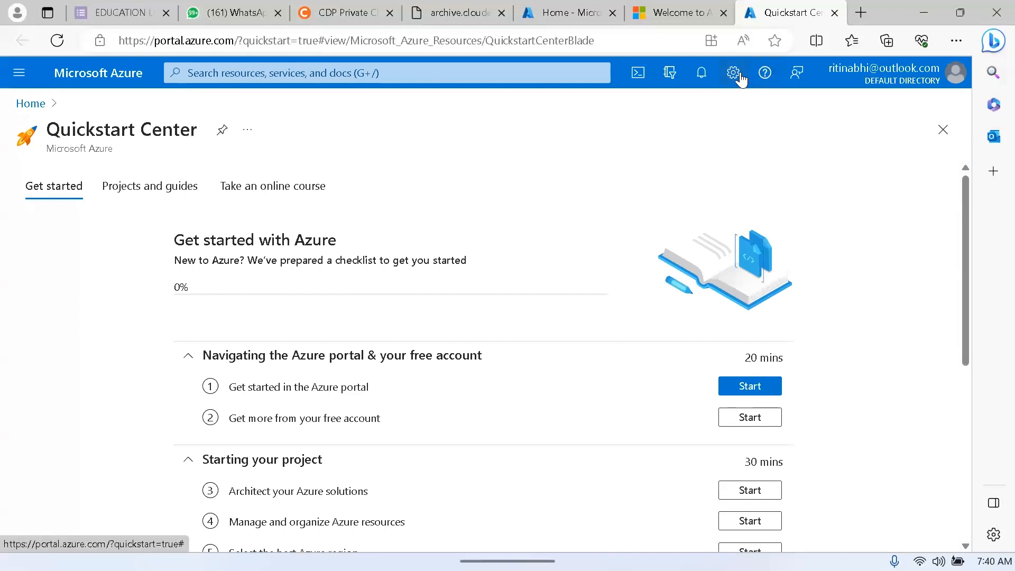
left_click(944, 129)
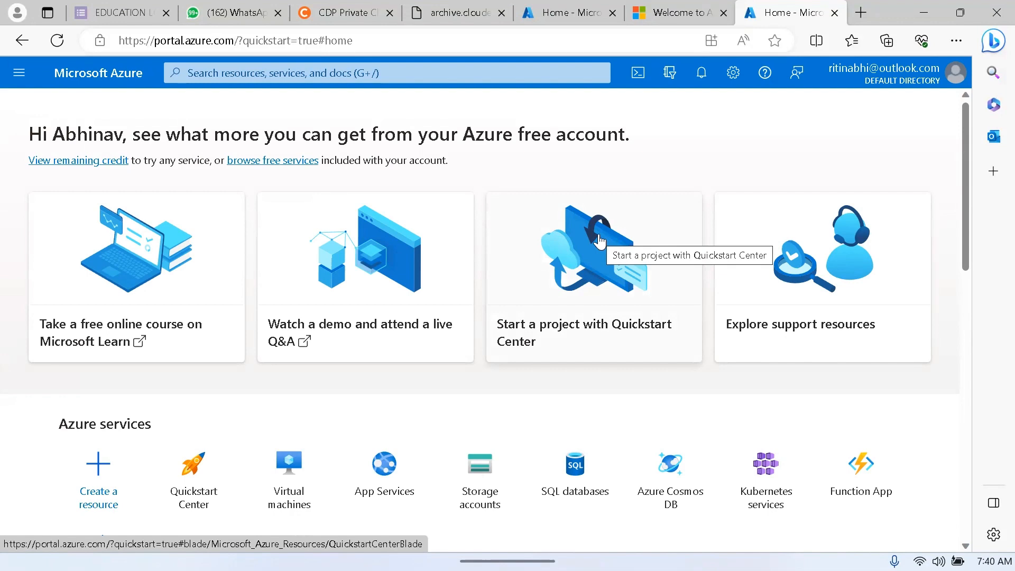
scroll(600, 242, "down", 3)
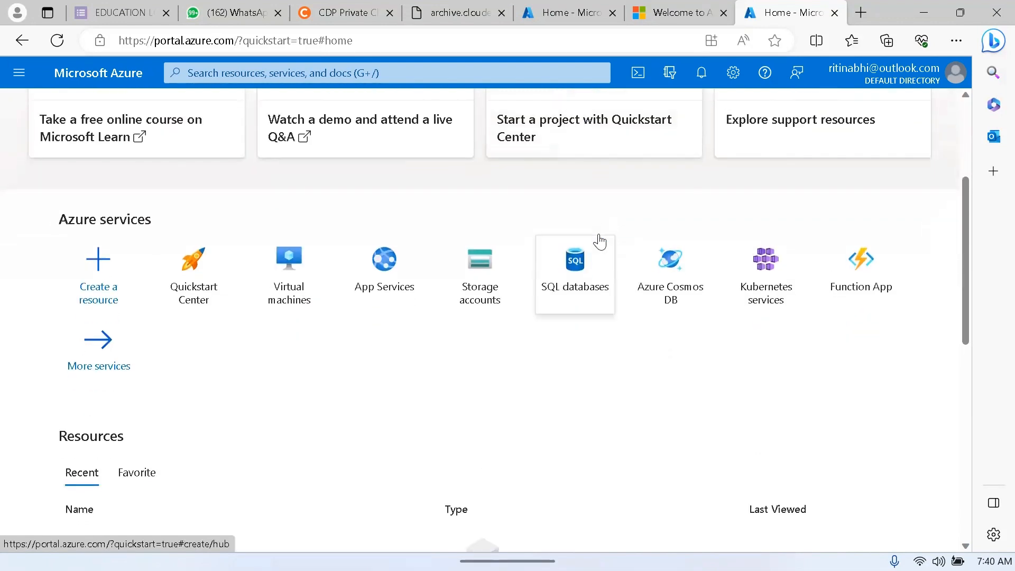
scroll(599, 241, "down", 4)
scroll(602, 241, "down", 2)
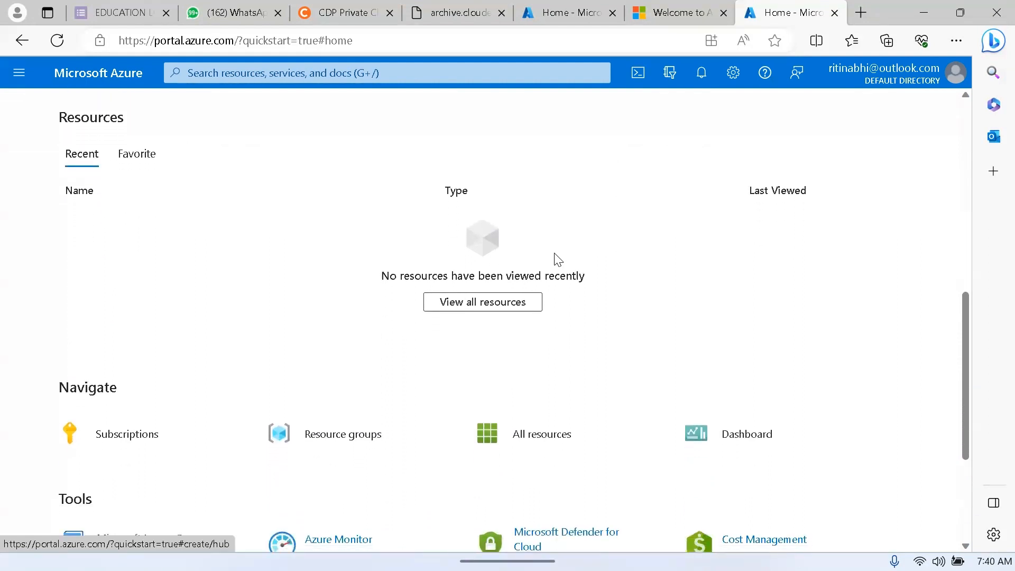
left_click(133, 437)
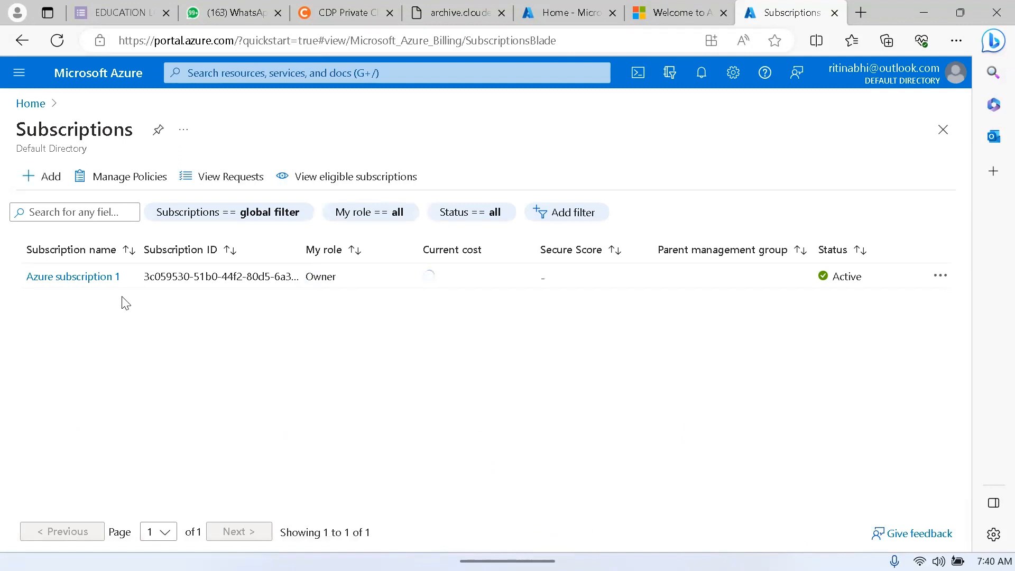
Open Azure subscription 1, browse its Overview cards, and return to Home.
left_click(107, 281)
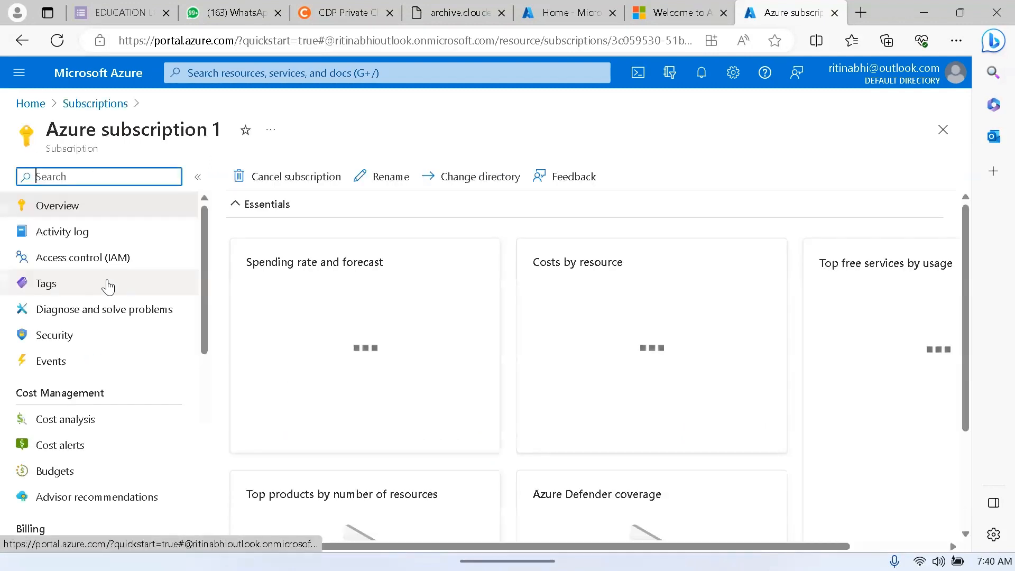
scroll(264, 328, "down", 2)
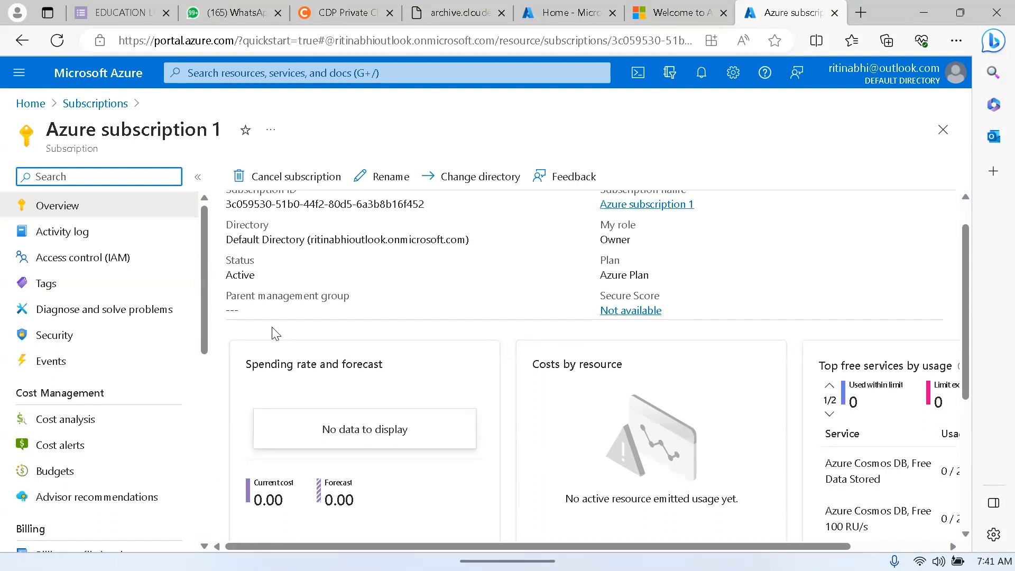
scroll(275, 333, "down", 1)
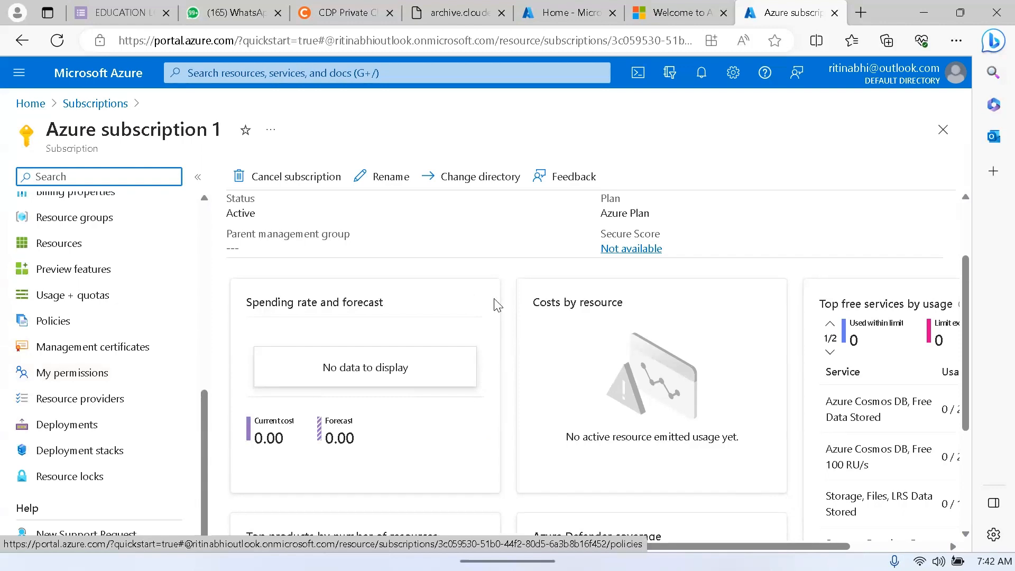
scroll(642, 286, "right", 3)
scroll(643, 287, "down", 3)
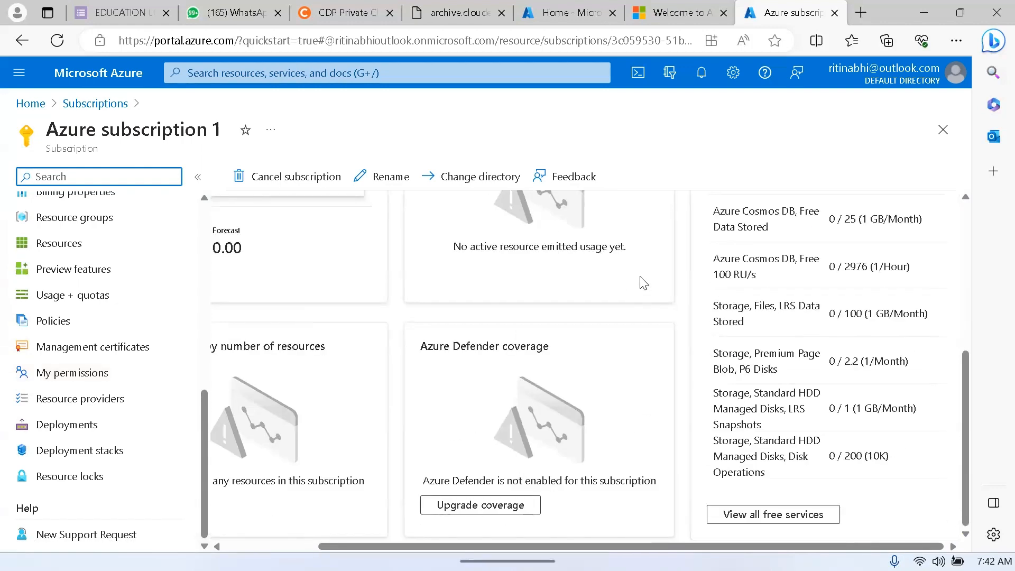
scroll(644, 283, "left", 1)
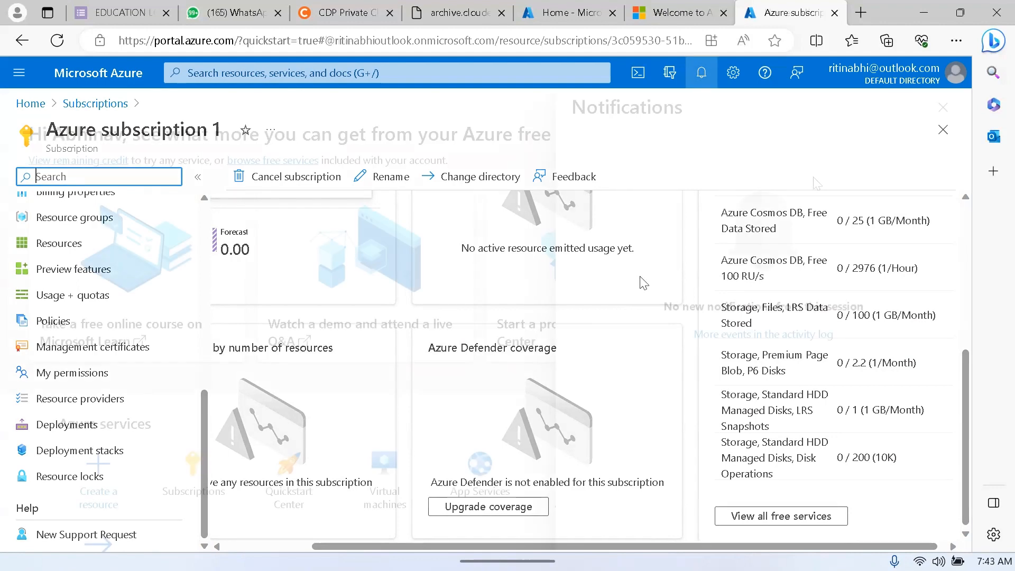
left_click(942, 108)
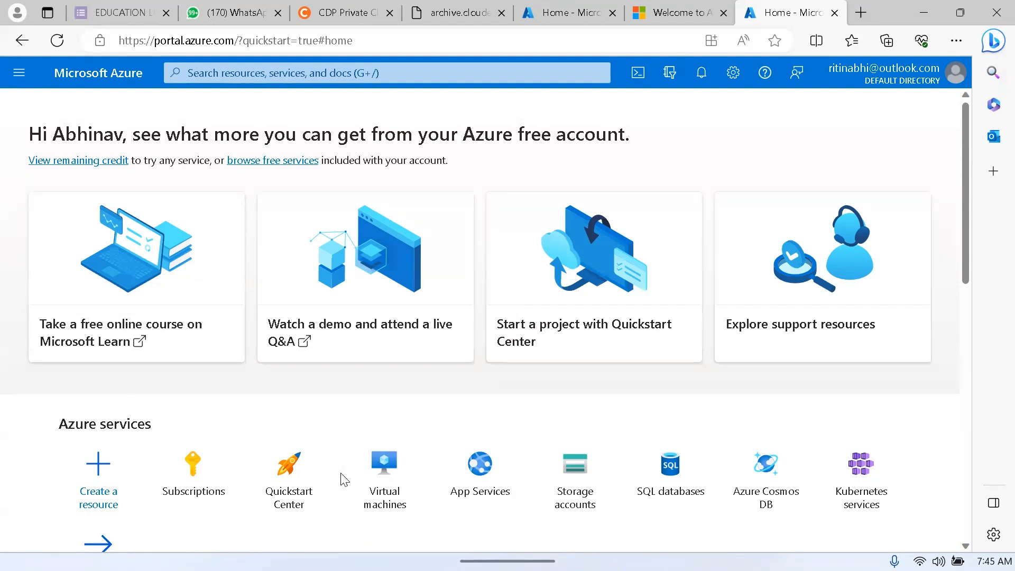
From the Virtual machines tile, choose Create > Azure virtual machine.
mouse_move(381, 485)
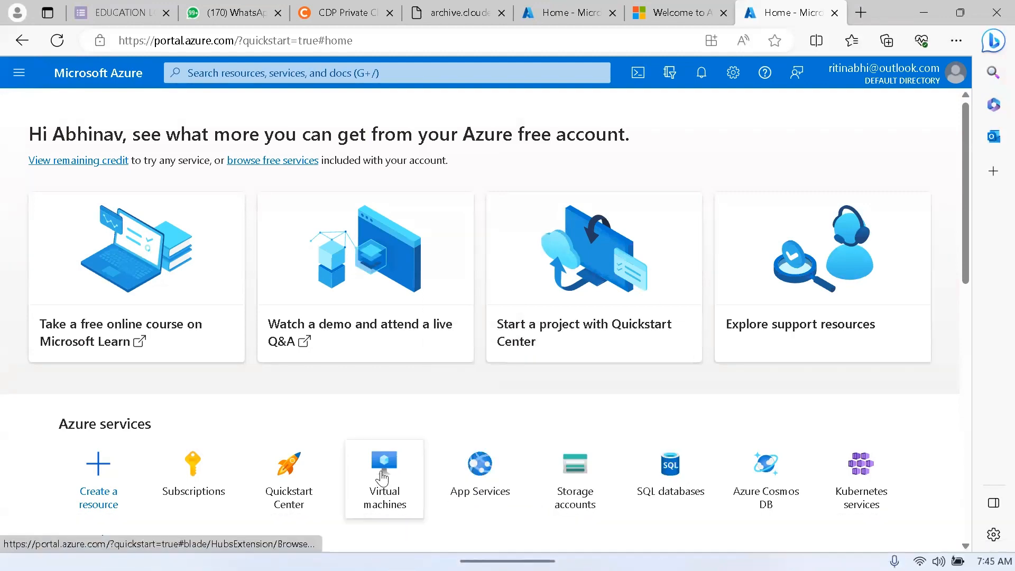
left_click(382, 475)
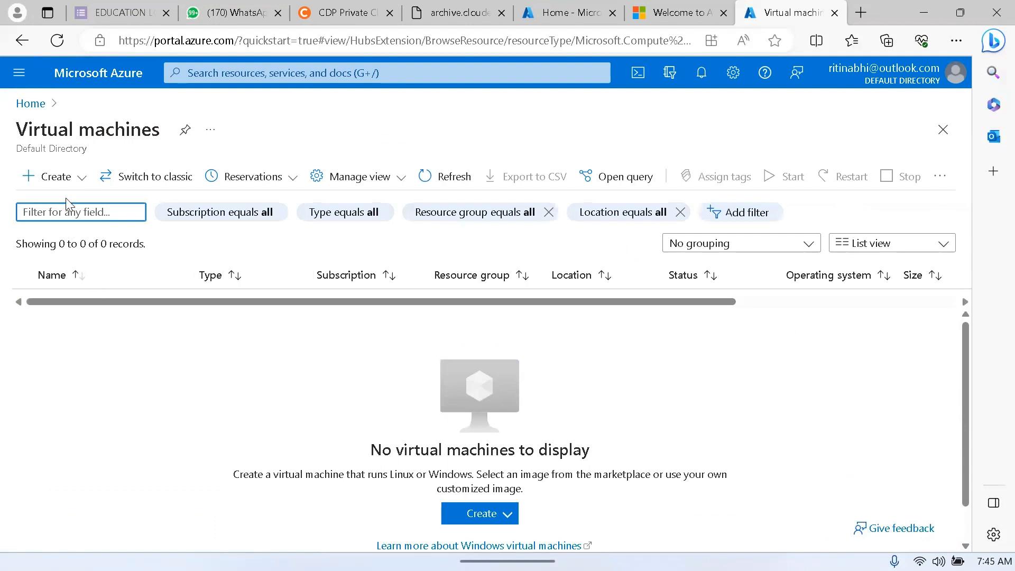
left_click(55, 177)
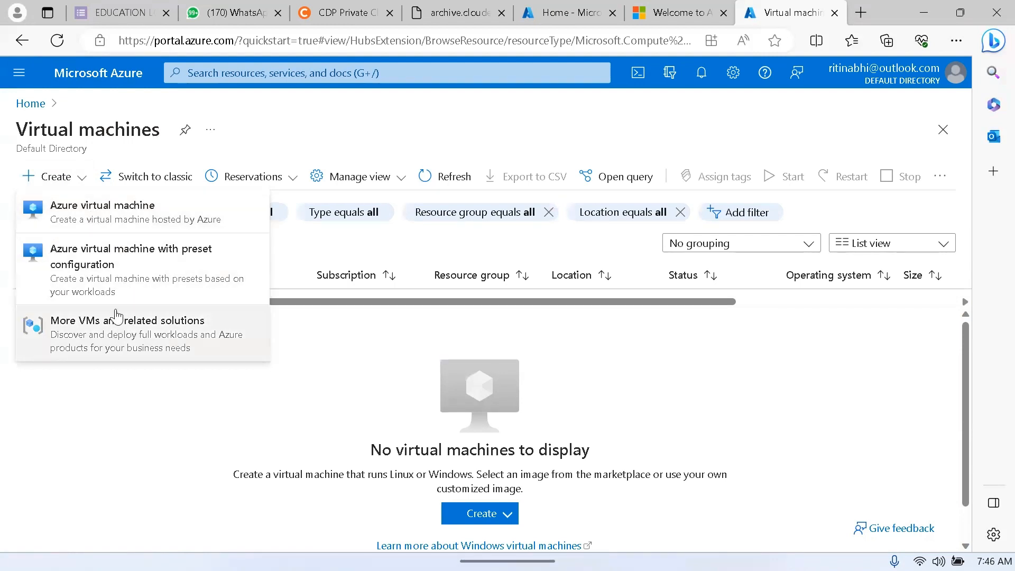
left_click(90, 209)
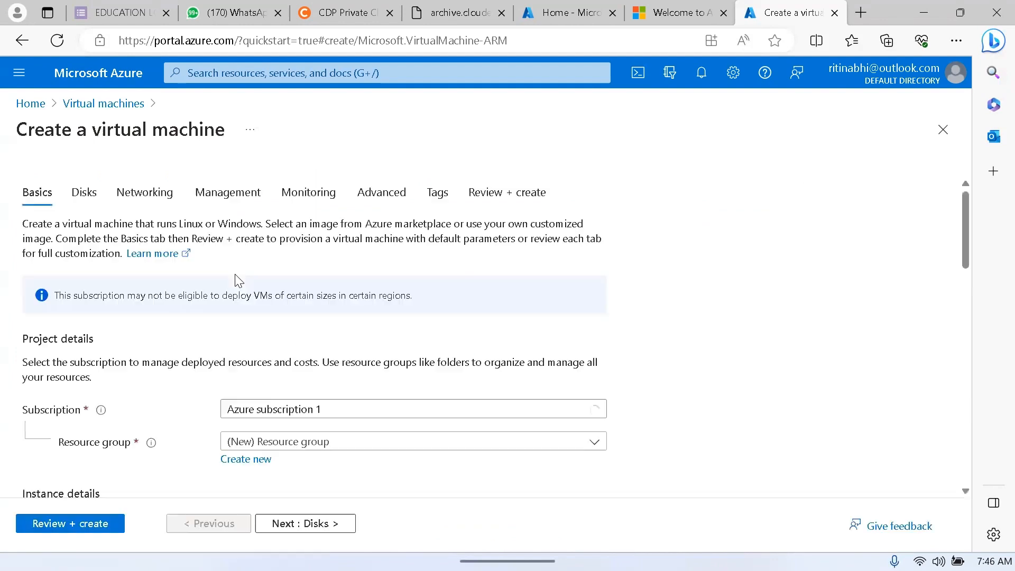
Keep Azure subscription 1 and create the new resource group rg-cdp-demo.
scroll(325, 413, "down", 2)
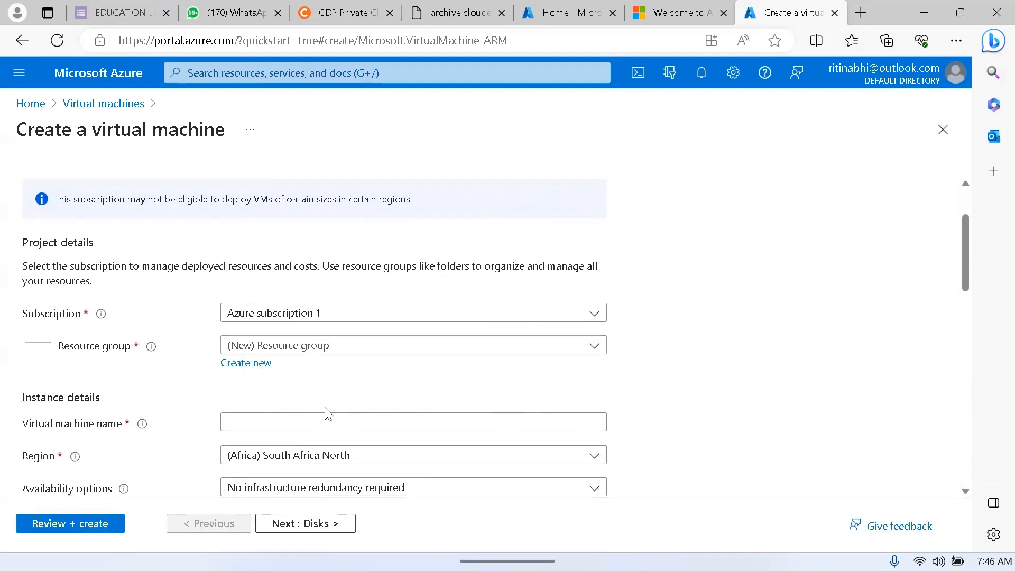
left_click(320, 316)
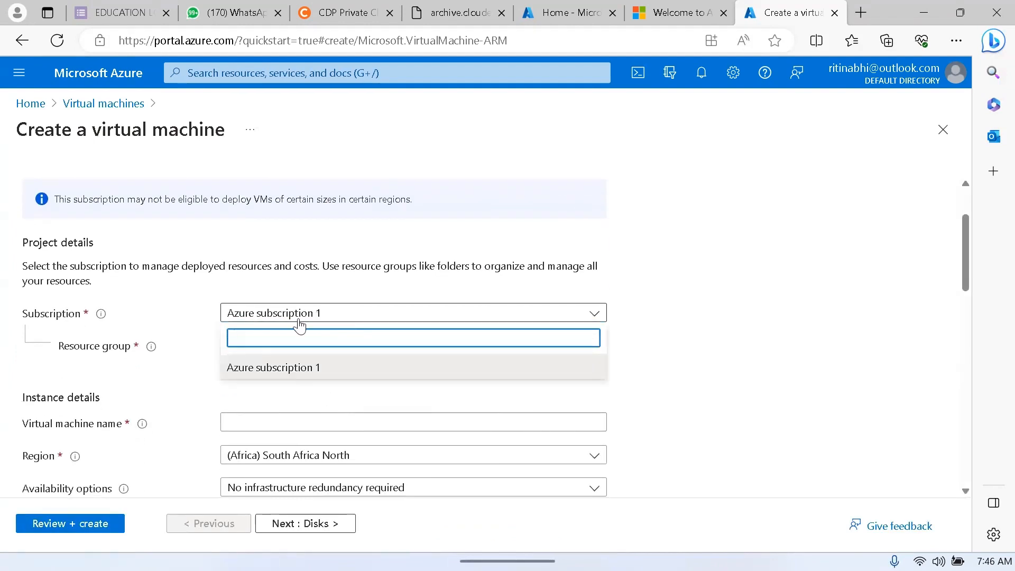
left_click(296, 366)
left_click(322, 347)
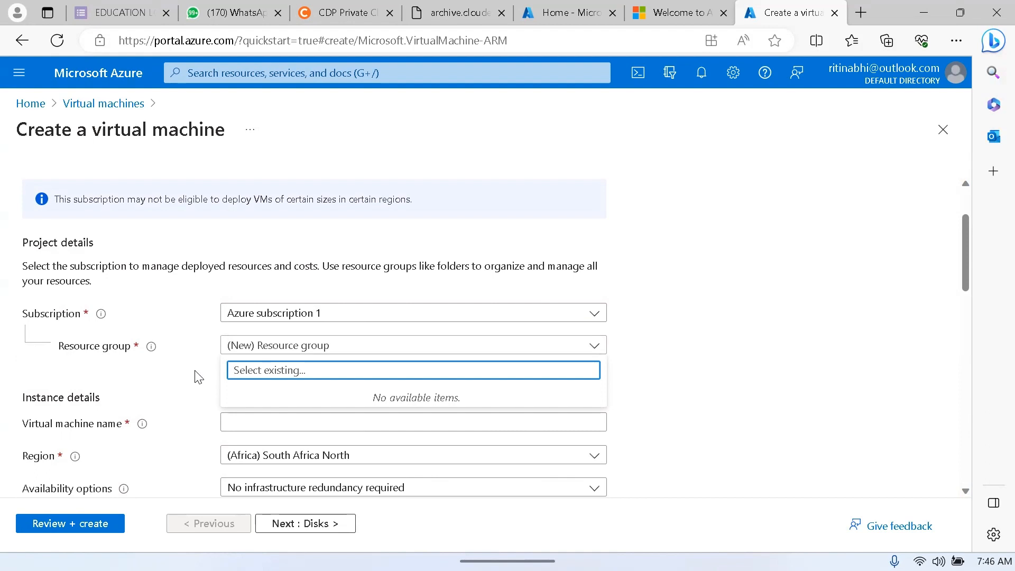
type("r")
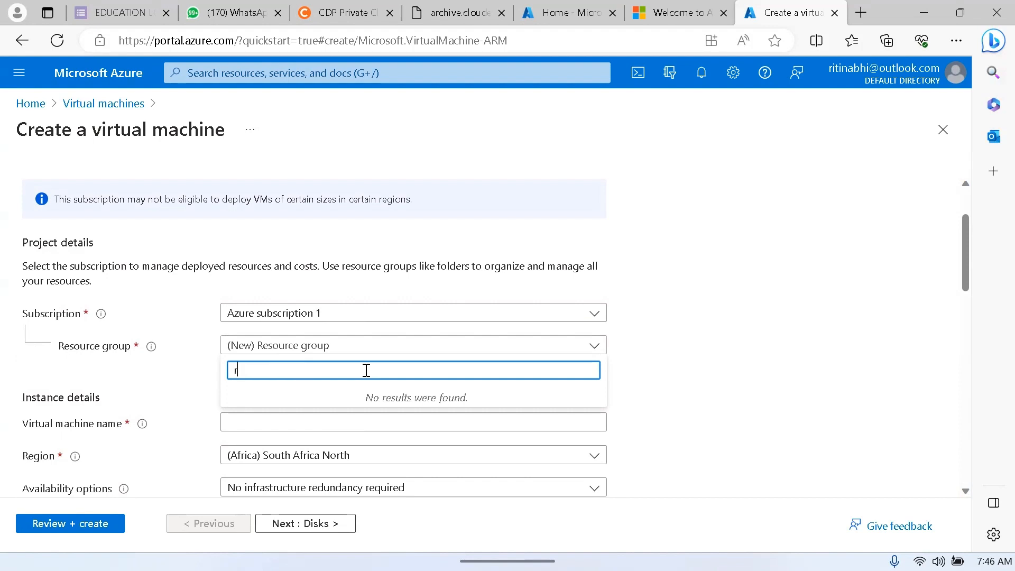
type("g-cdp-demo")
left_click_drag(347, 374, 207, 363)
key("ctrl+c")
key("BackSpace")
left_click(738, 365)
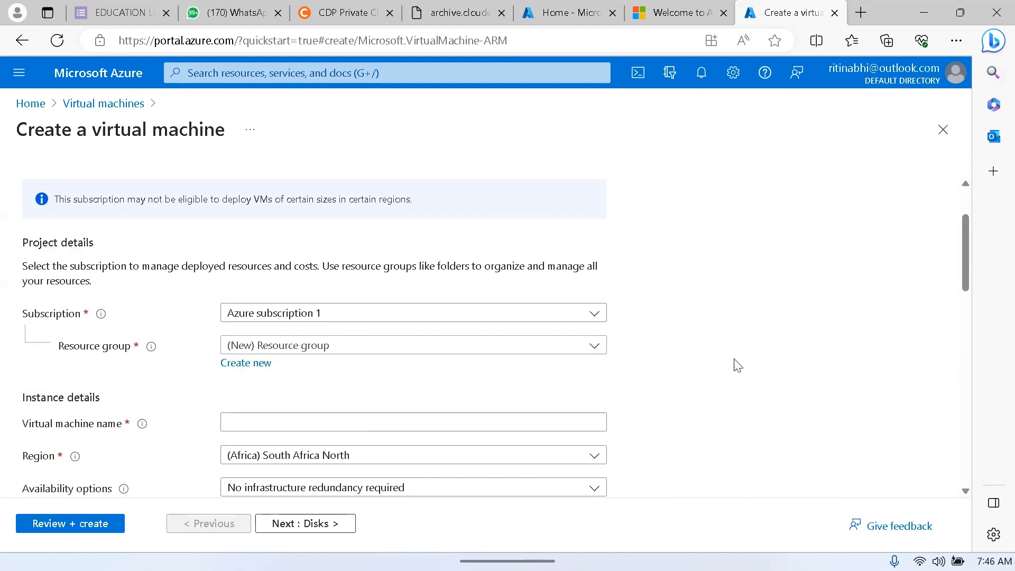
left_click(264, 364)
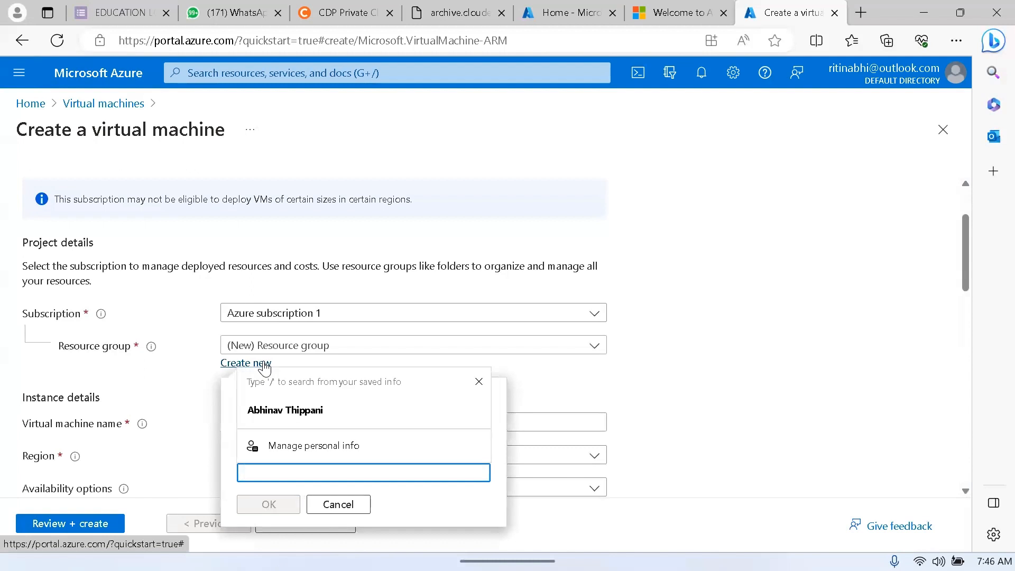
key("ctrl+v")
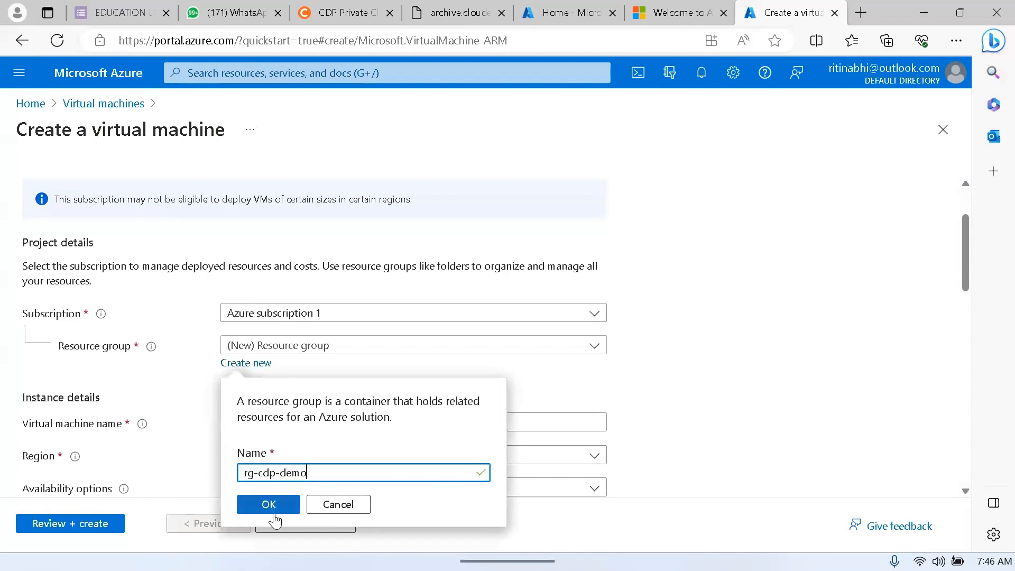
left_click(274, 512)
Name the virtual machine Cloudera-Master.
left_click(275, 423)
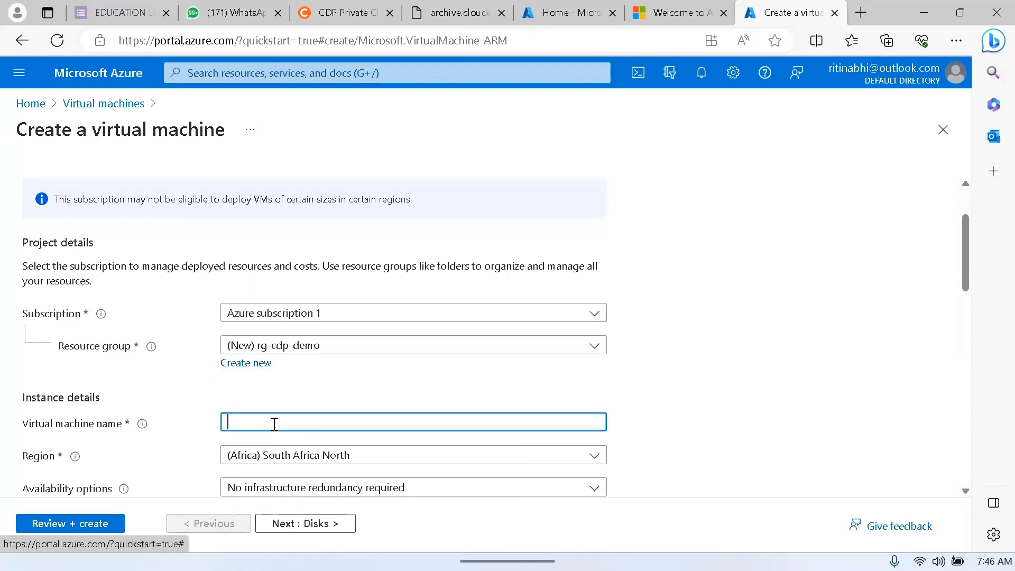
type("C")
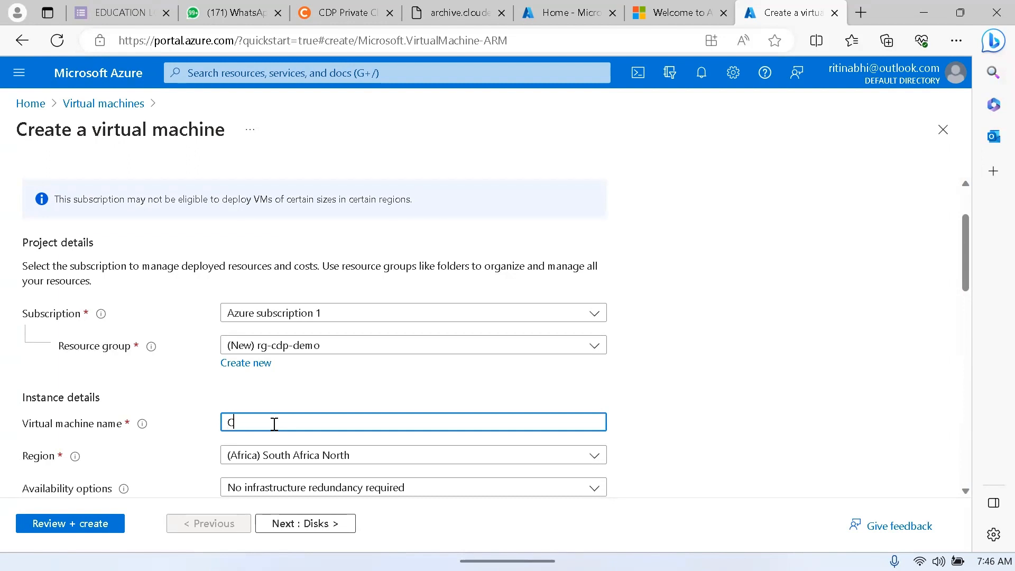
type("lodera")
key("ctrl+a")
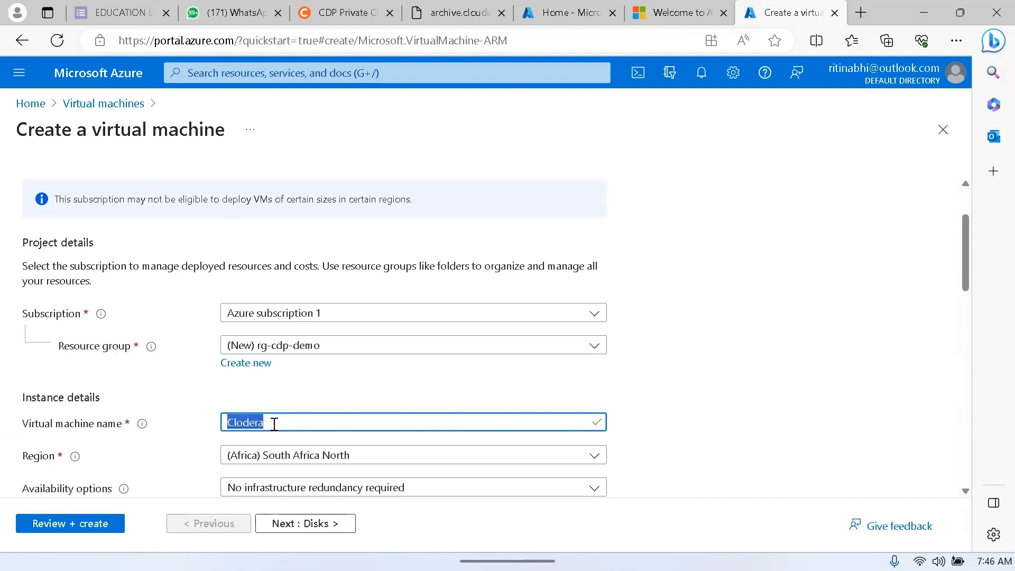
type("Cloudera-")
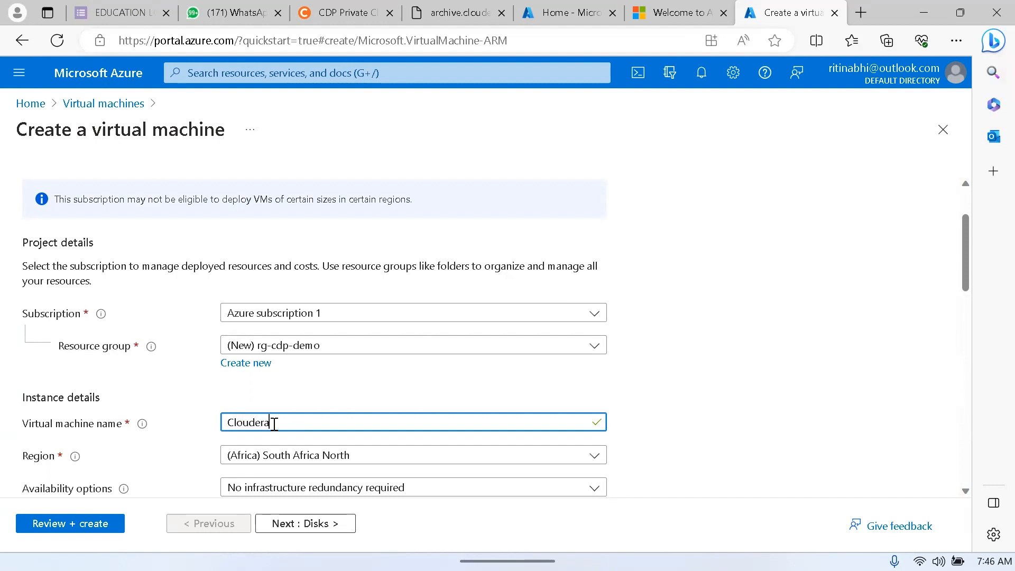
type("Master")
Check the region list and keep No infrastructure redundancy required for availability.
left_click(639, 359)
scroll(641, 361, "down", 1)
scroll(640, 362, "down", 2)
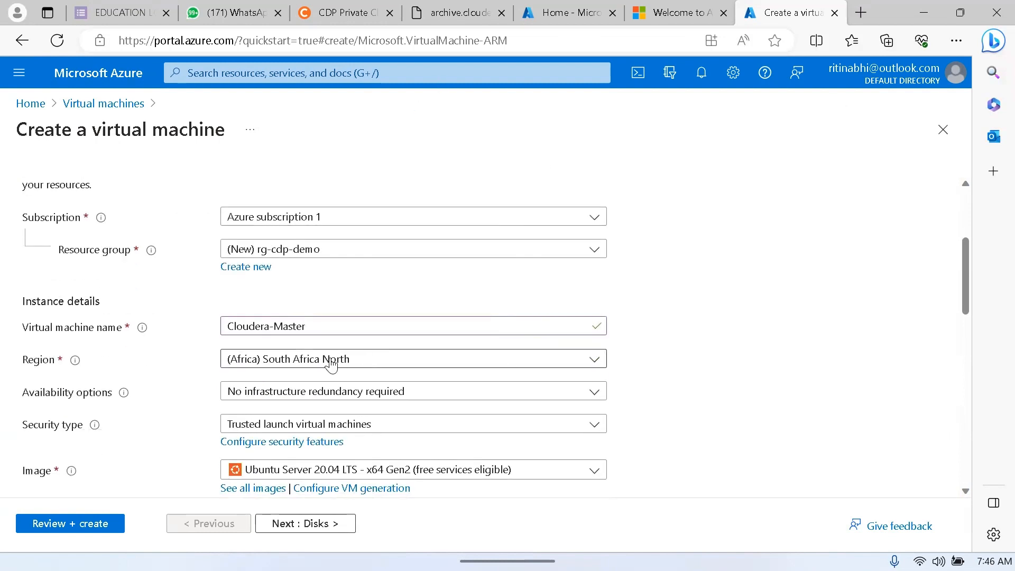
scroll(332, 366, "down", 1)
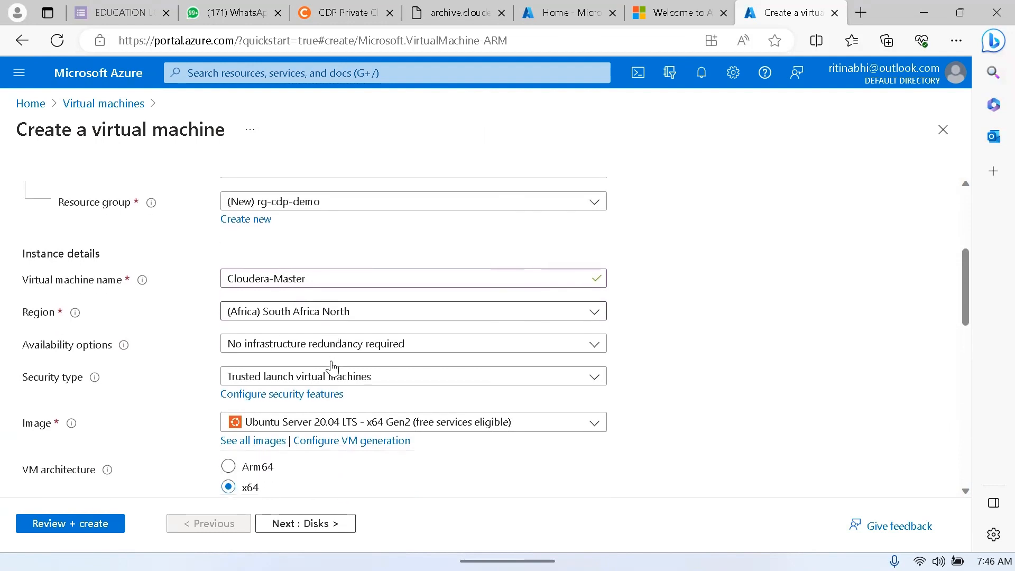
left_click(350, 316)
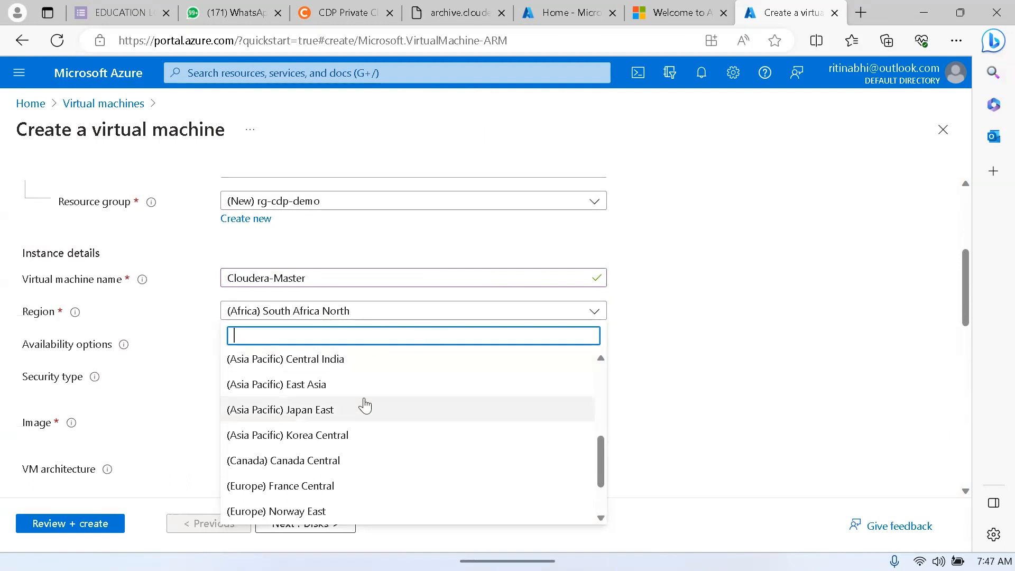
scroll(363, 404, "up", 1)
scroll(362, 407, "up", 4)
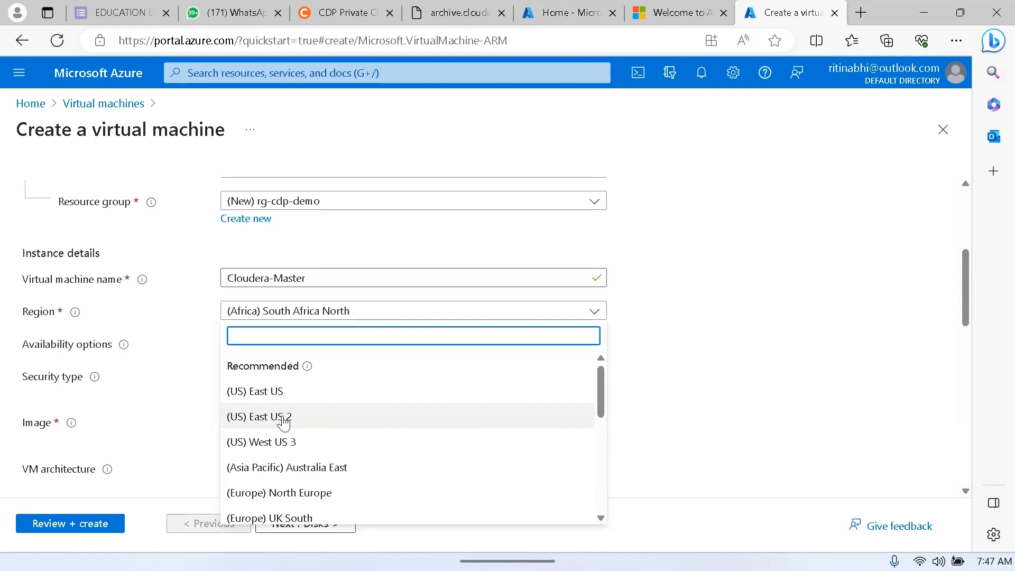
left_click(750, 320)
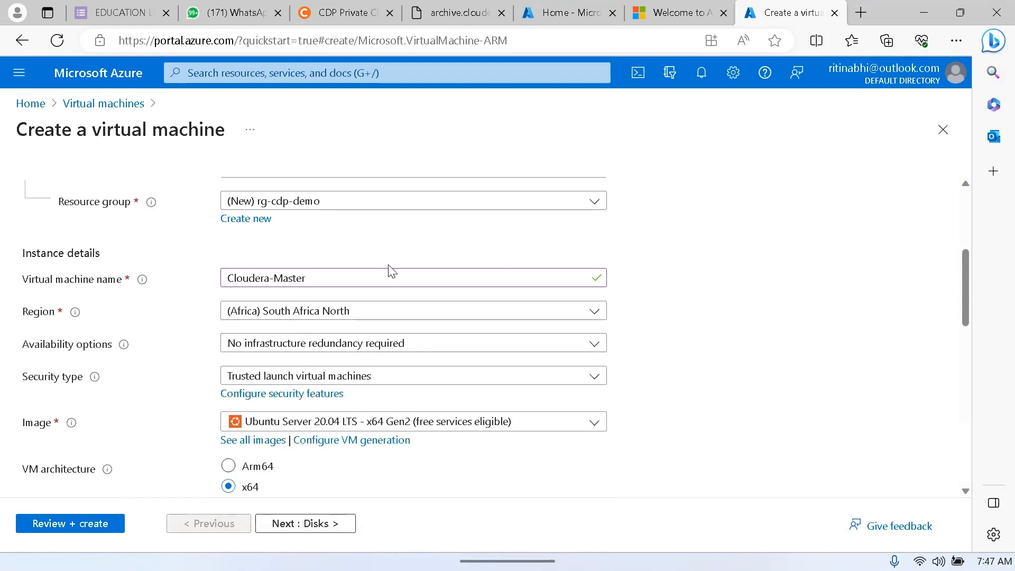
left_click(408, 344)
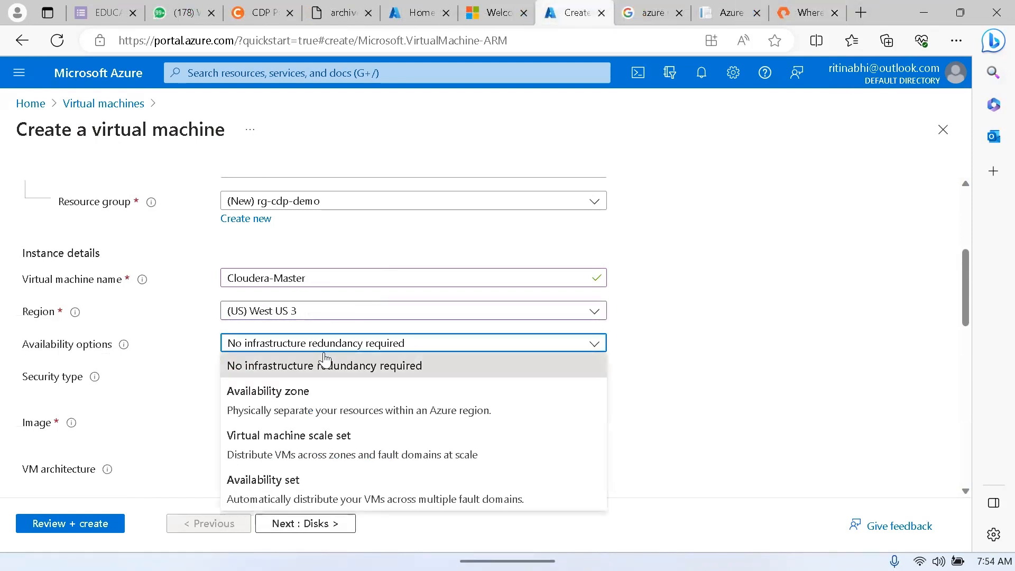
left_click(299, 365)
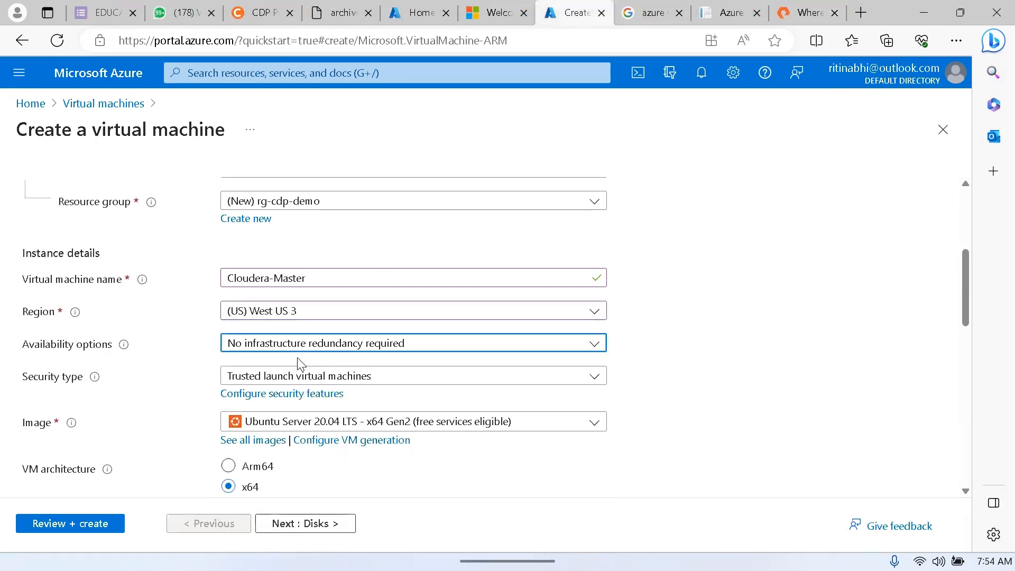
Set the security type to Standard.
left_click(642, 342)
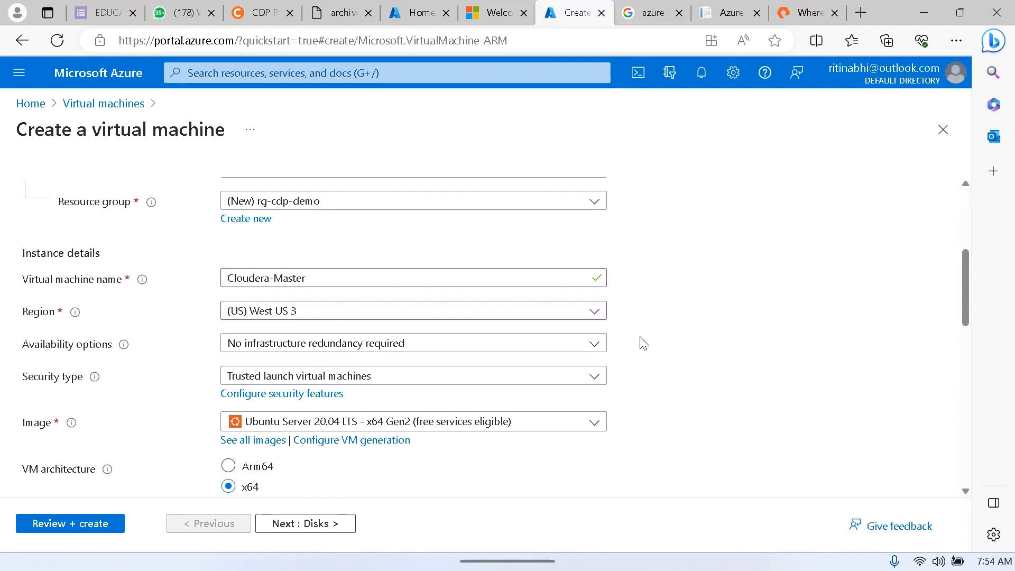
scroll(347, 377, "down", 1)
left_click(249, 329)
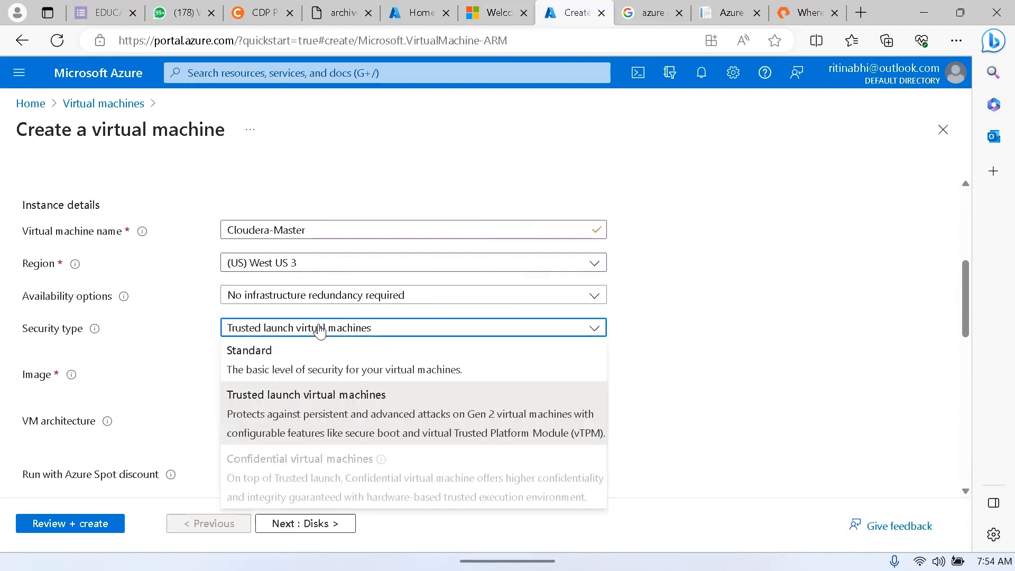
left_click(264, 359)
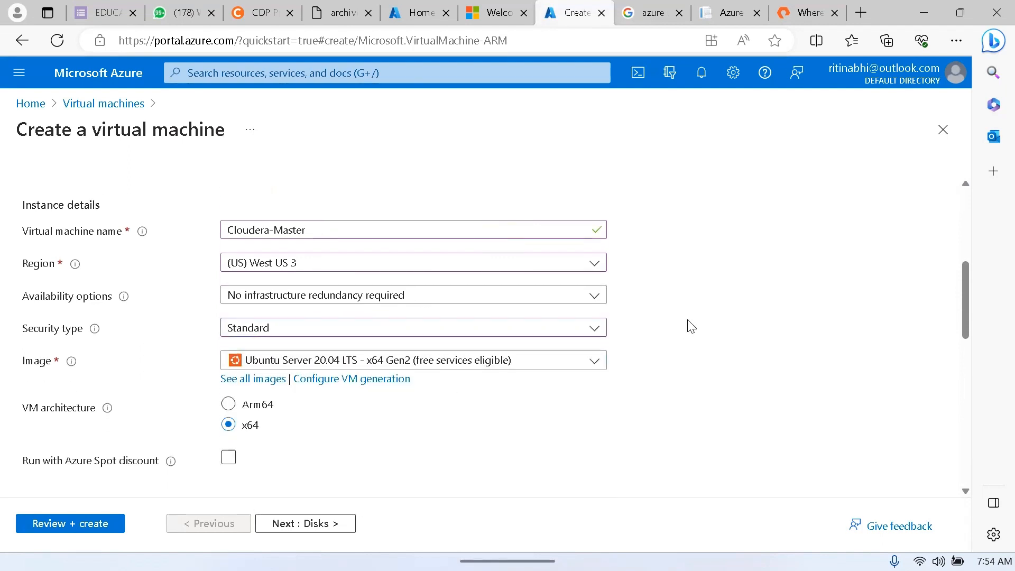
Bring up the full marketplace image catalogue via See all images.
left_click(370, 364)
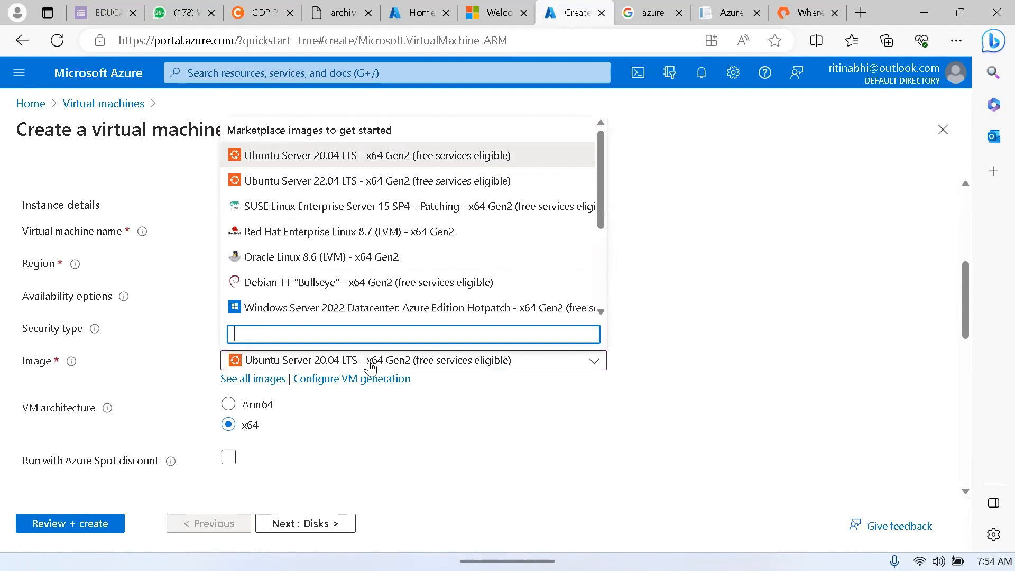
scroll(296, 304, "down", 2)
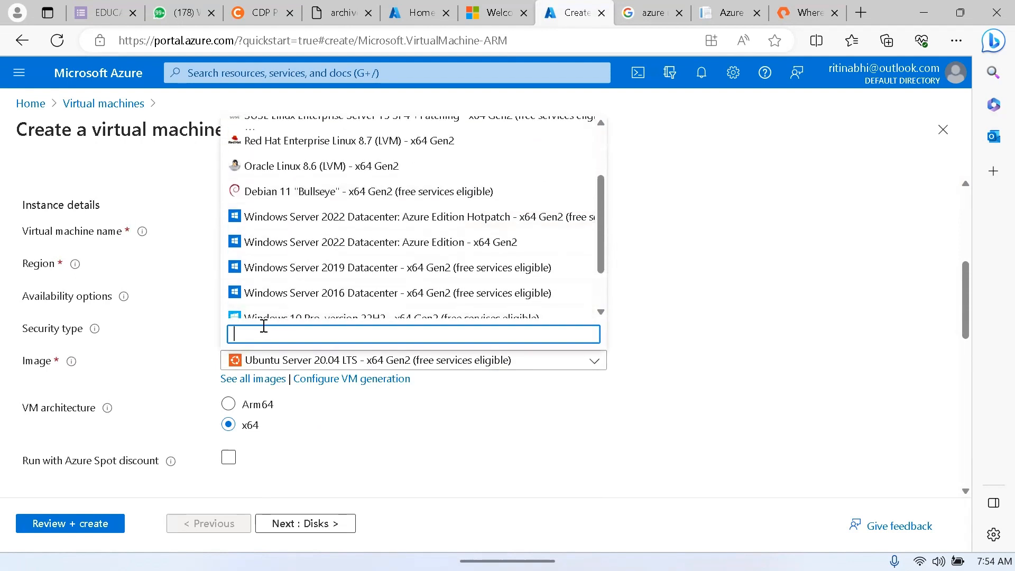
left_click(261, 382)
left_click(260, 380)
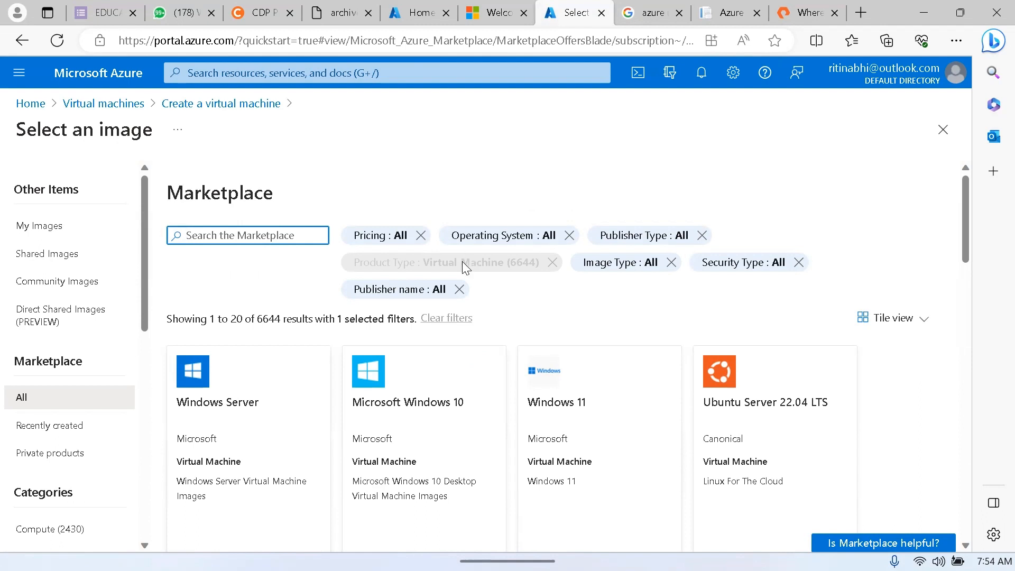
Filter the marketplace images to Cent OS only.
type("Centos")
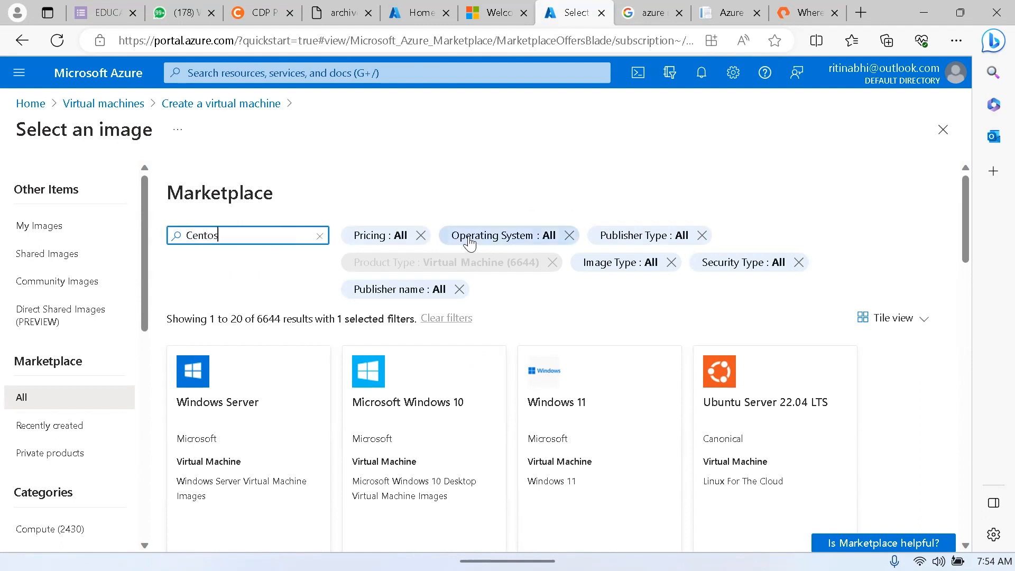
left_click(469, 242)
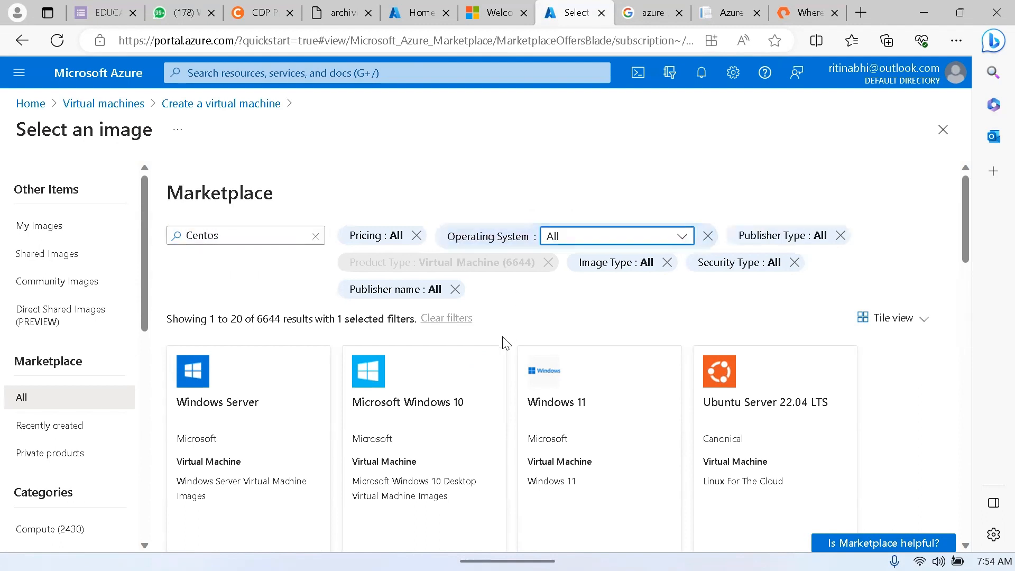
left_click(566, 236)
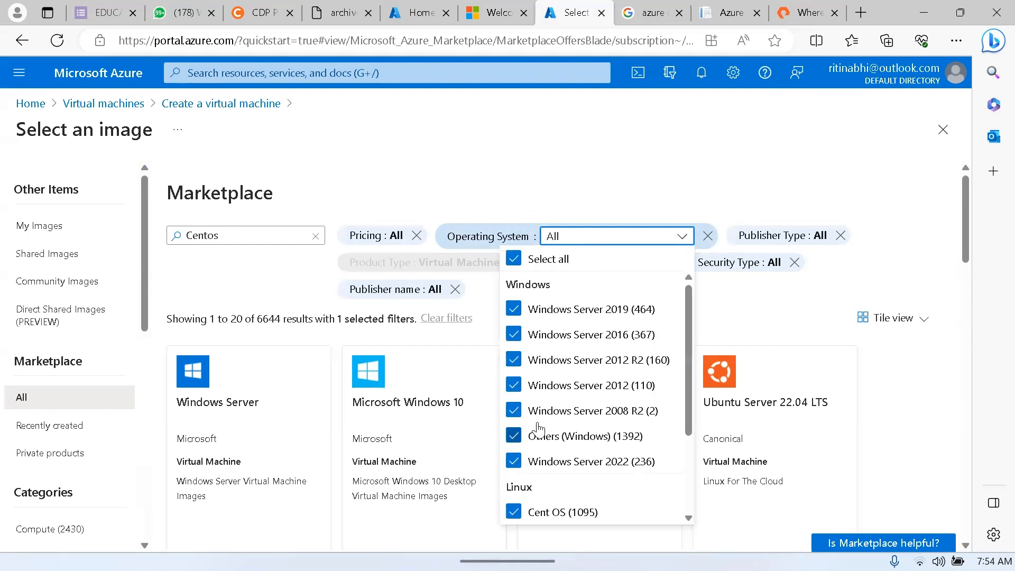
left_click(516, 259)
left_click(512, 513)
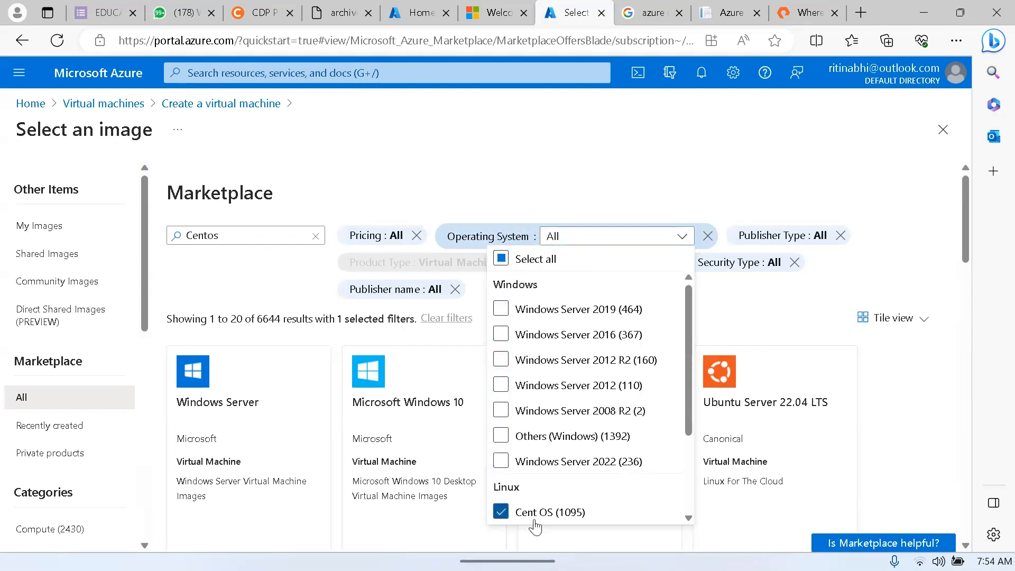
left_click(748, 158)
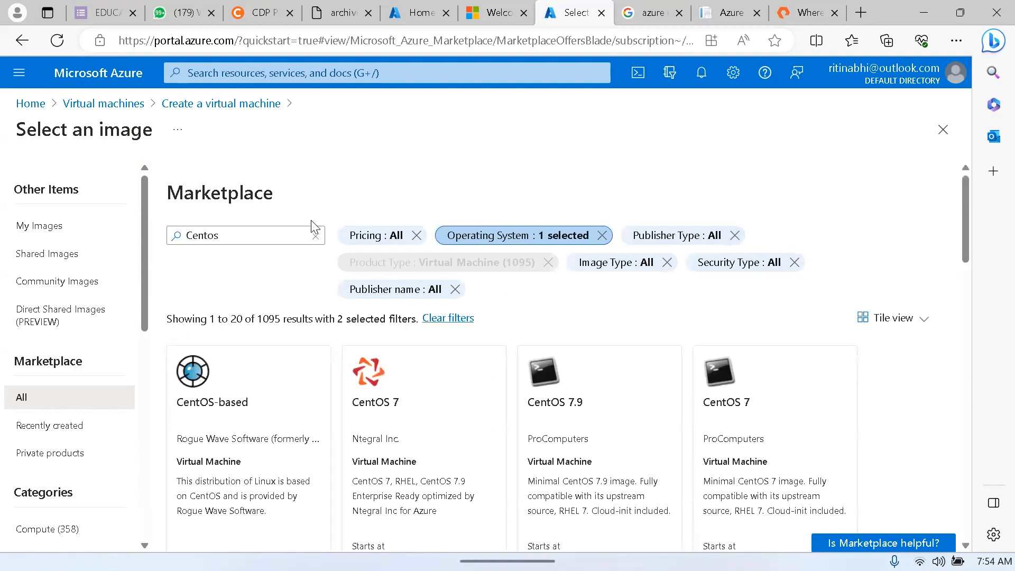
scroll(281, 389, "down", 2)
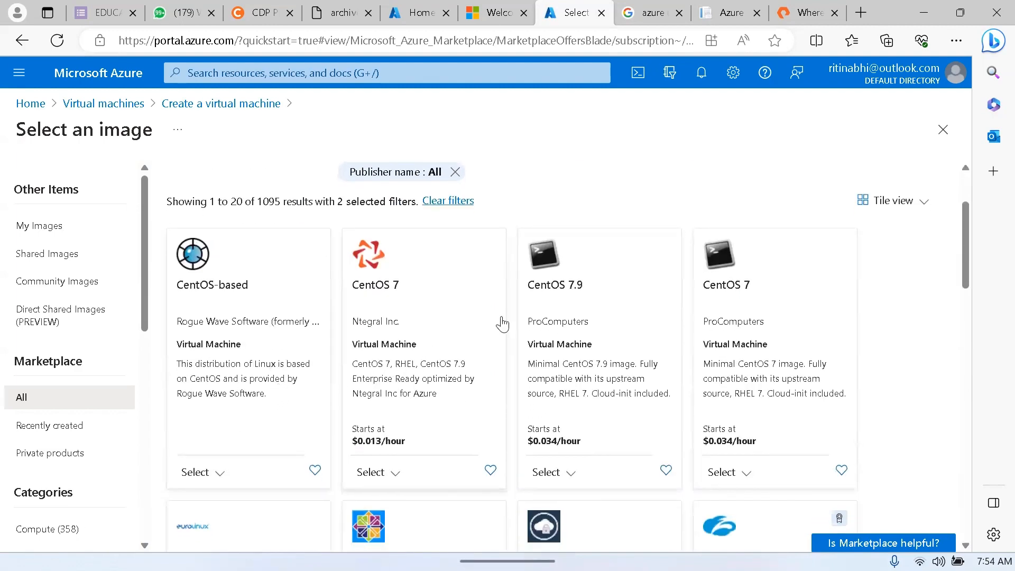
scroll(634, 344, "up", 1)
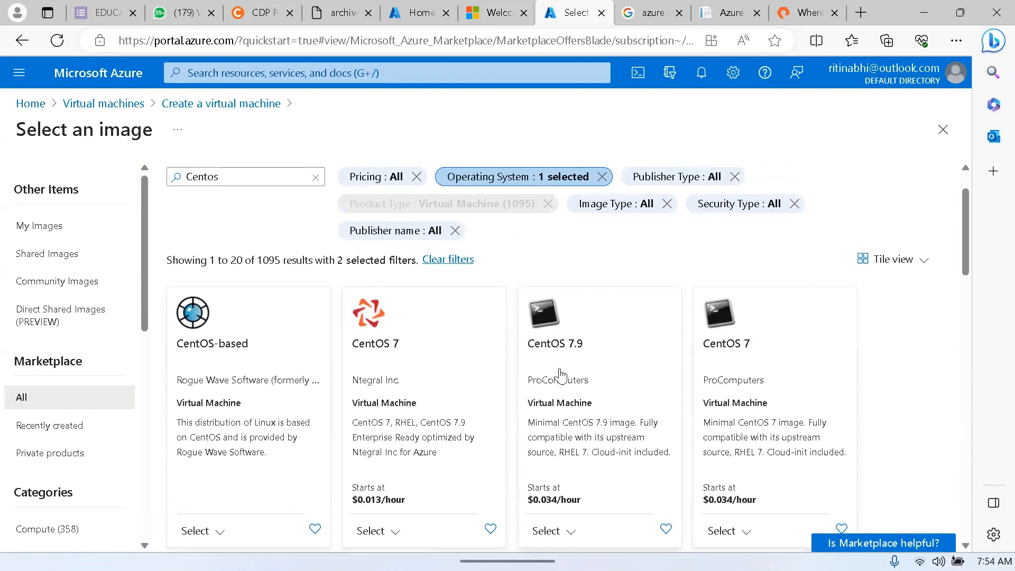
Inspect the CentOS-based image details and switch results to list view.
left_click(214, 350)
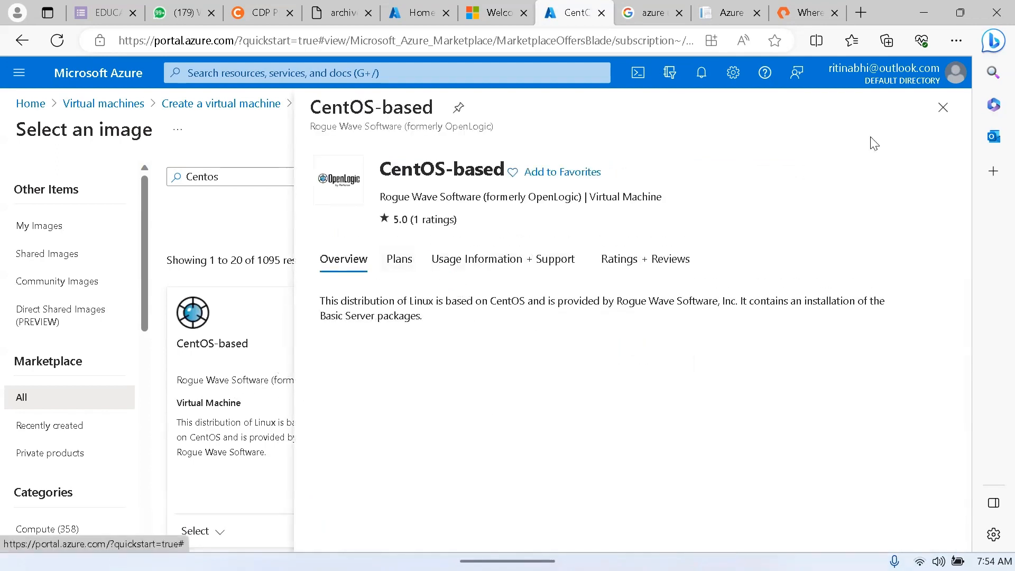
left_click(944, 108)
left_click(921, 263)
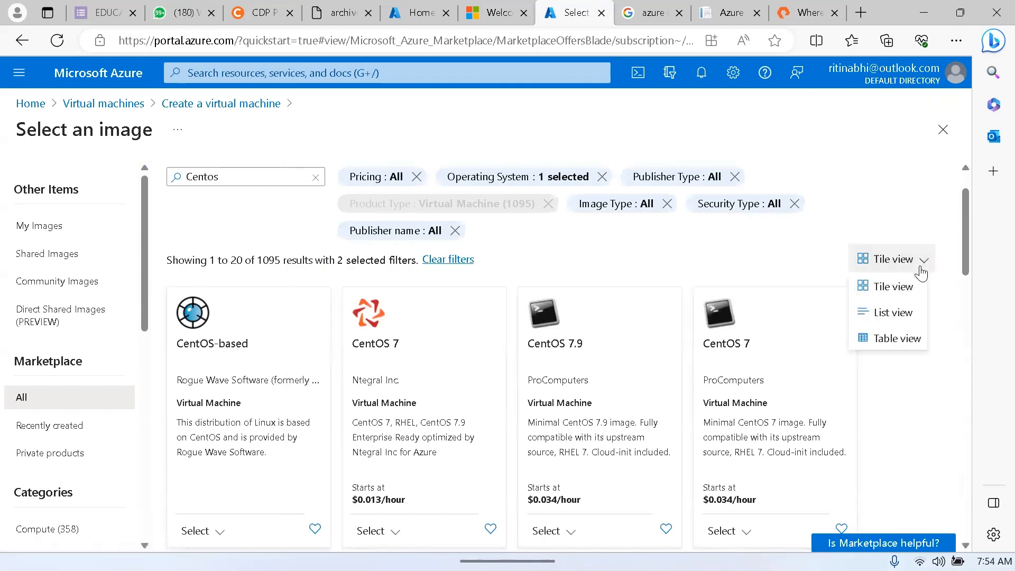
left_click(890, 314)
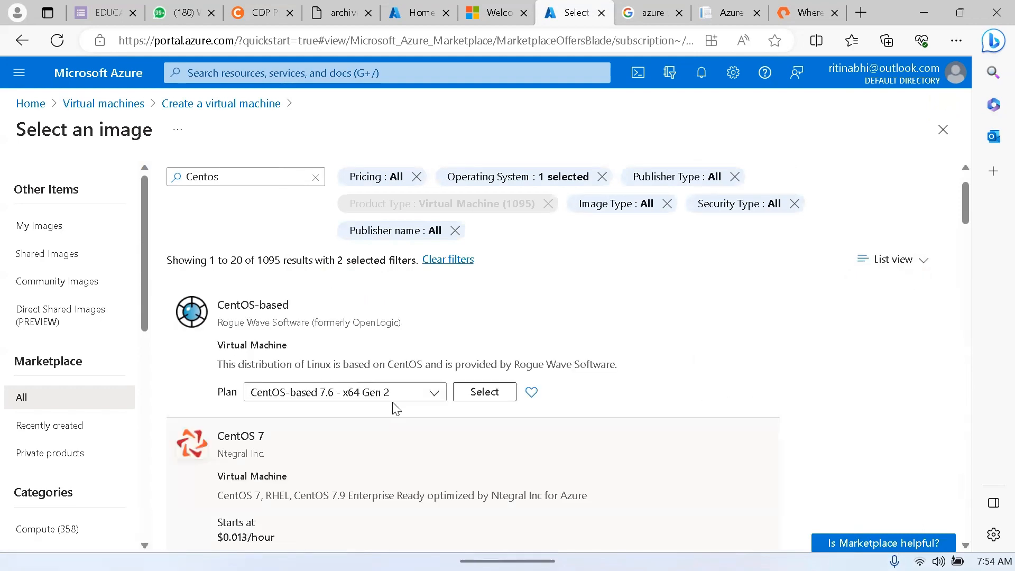
scroll(762, 328, "down", 1)
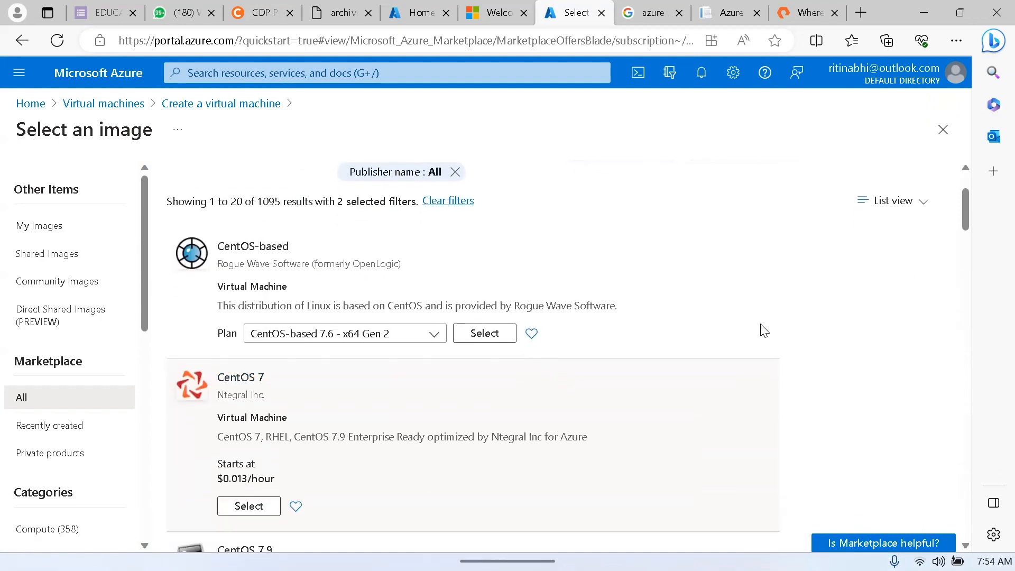
left_click(908, 205)
left_click(766, 300)
Pick the CentOS-based 7.9 x64 Gen 2 plan and select the image.
left_click(413, 327)
scroll(349, 301, "down", 4)
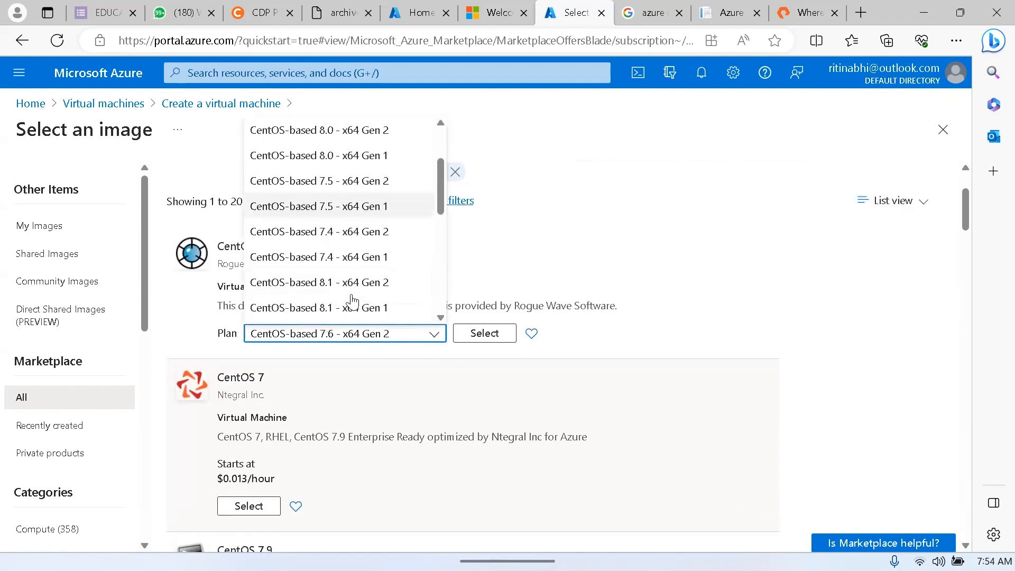
scroll(354, 299, "down", 2)
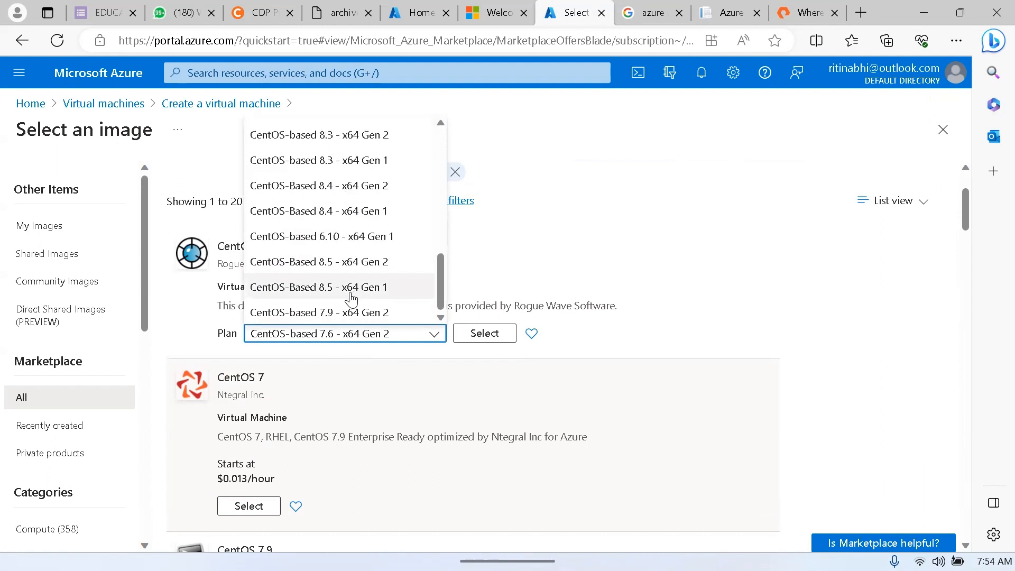
left_click(355, 316)
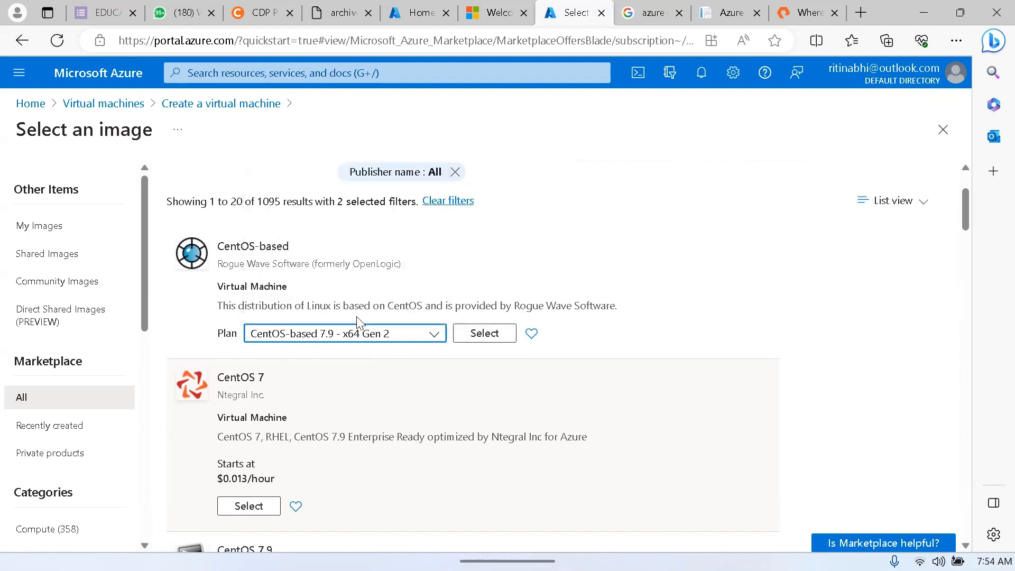
left_click(484, 333)
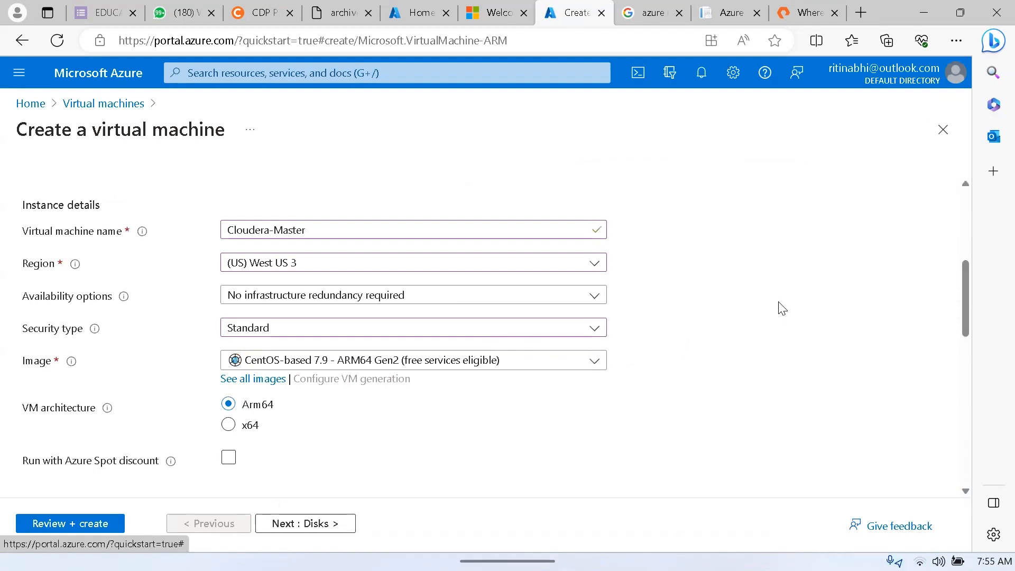
Switch the VM to x64 architecture with the CentOS-based 7.9 x64 Gen2 image and list all sizes.
scroll(783, 308, "down", 1)
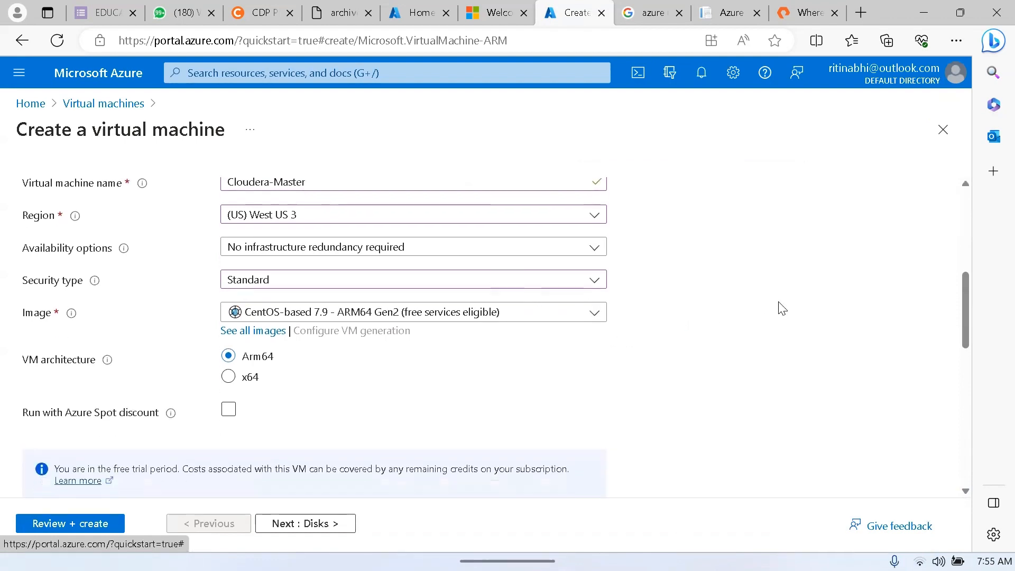
left_click(236, 380)
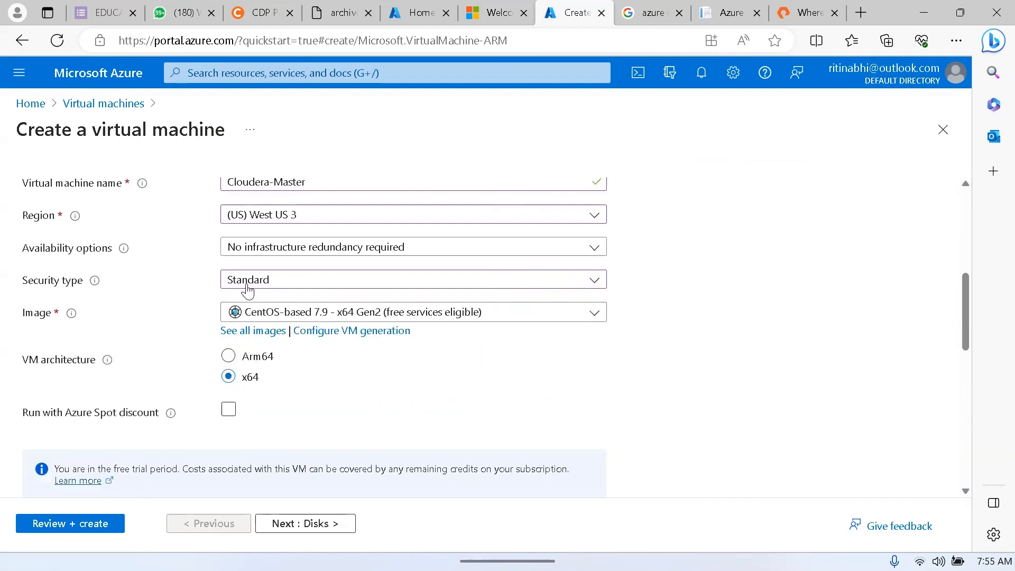
scroll(254, 291, "down", 2)
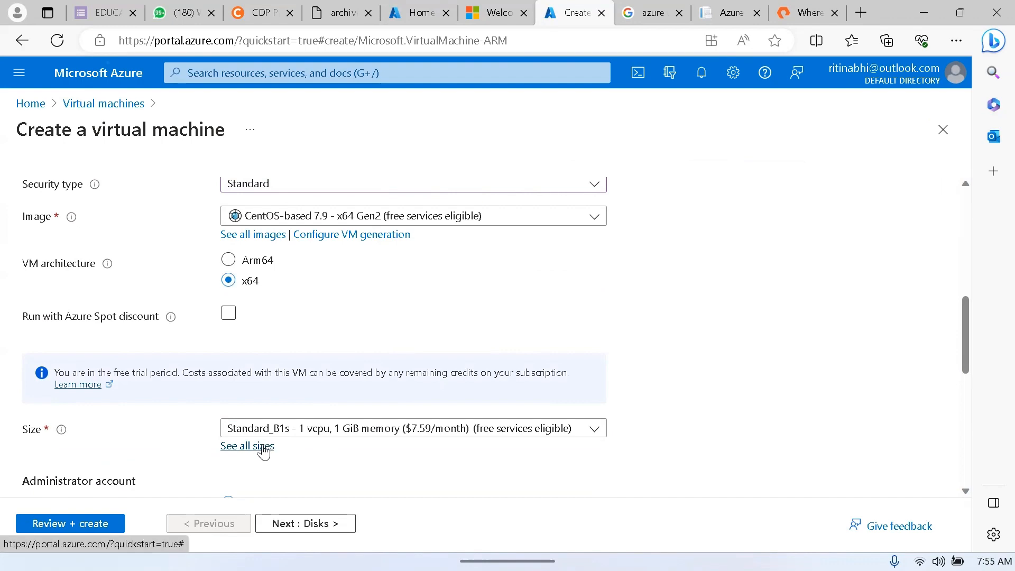
left_click(269, 447)
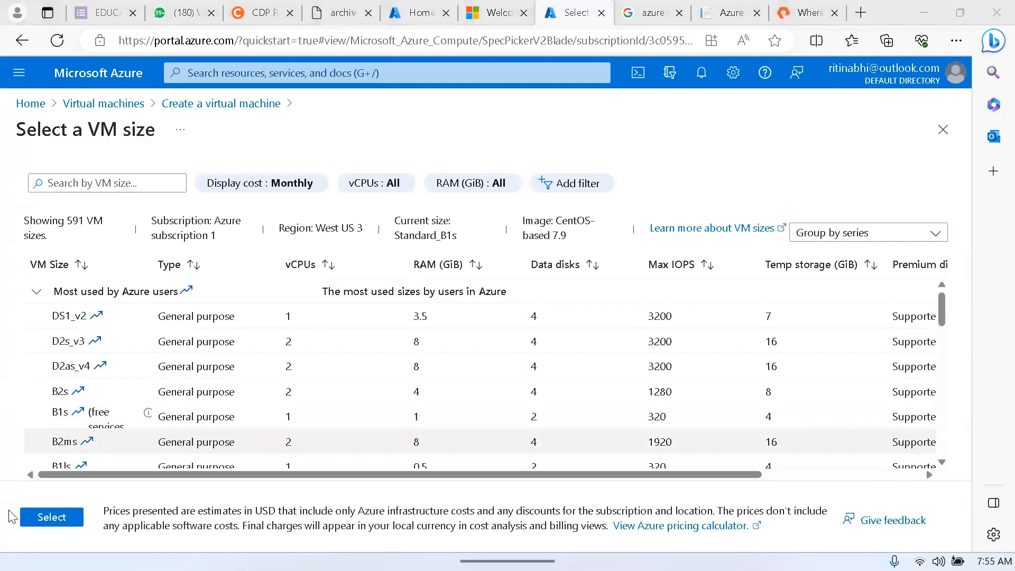
Dismiss the system launcher and bring the VM Size and Type columns into view.
key("super")
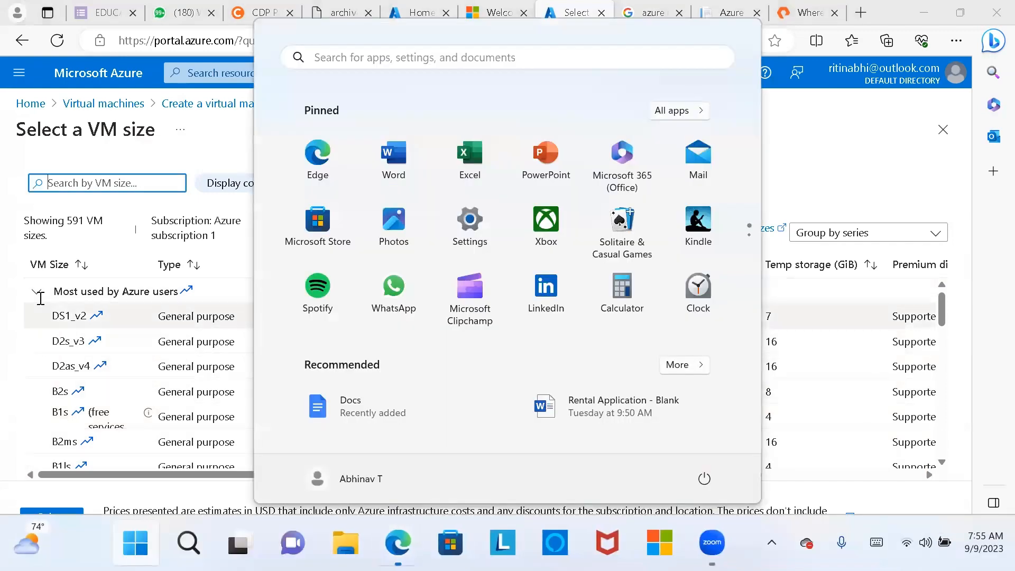
key("super")
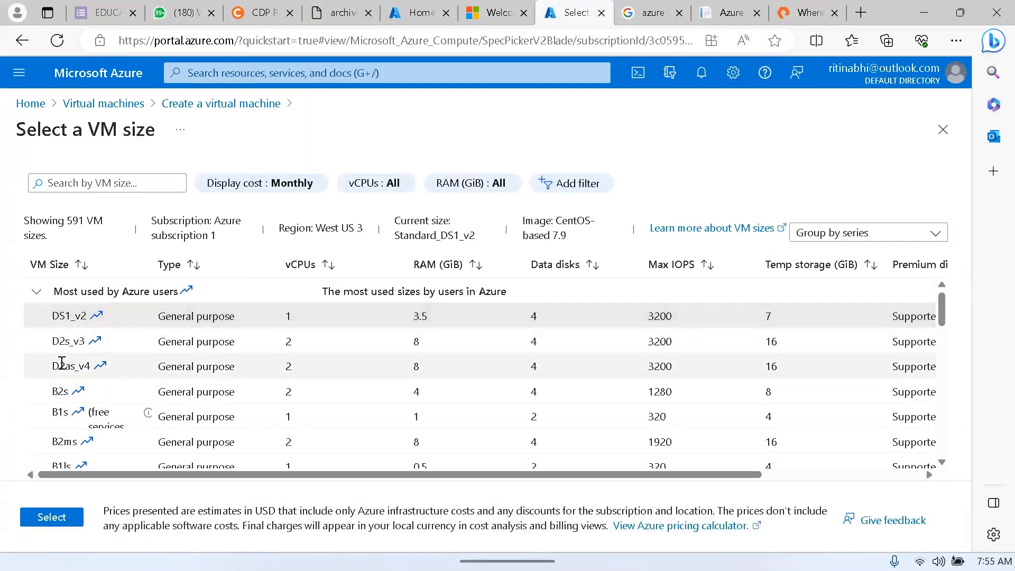
scroll(103, 386, "down", 1)
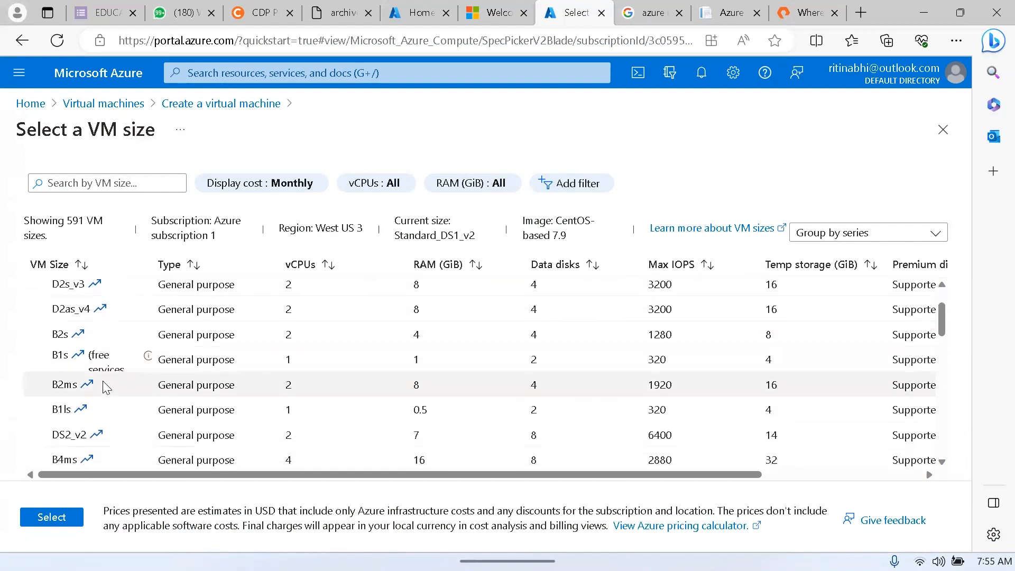
scroll(105, 388, "up", 1)
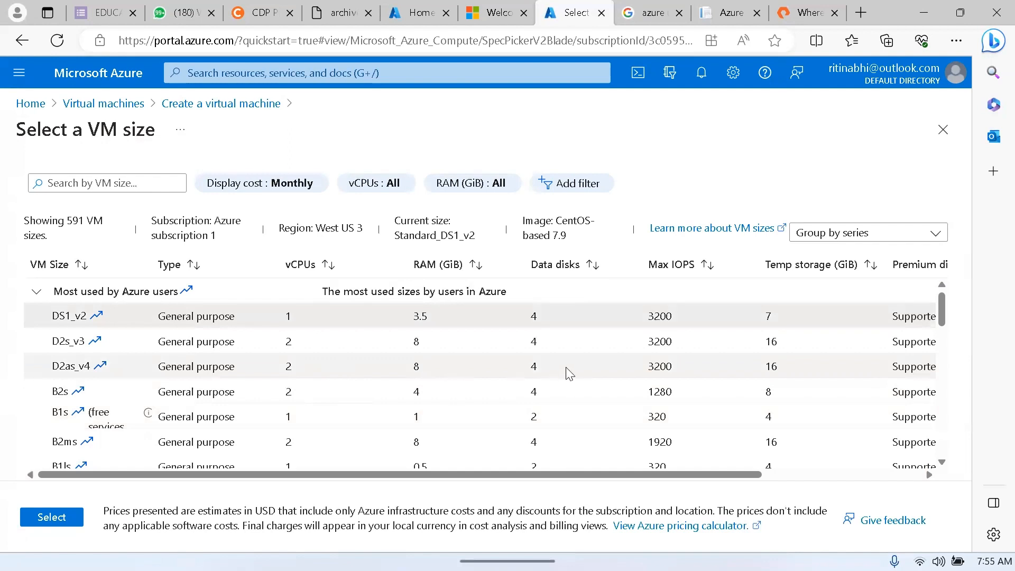
left_click_drag(735, 475, 893, 470)
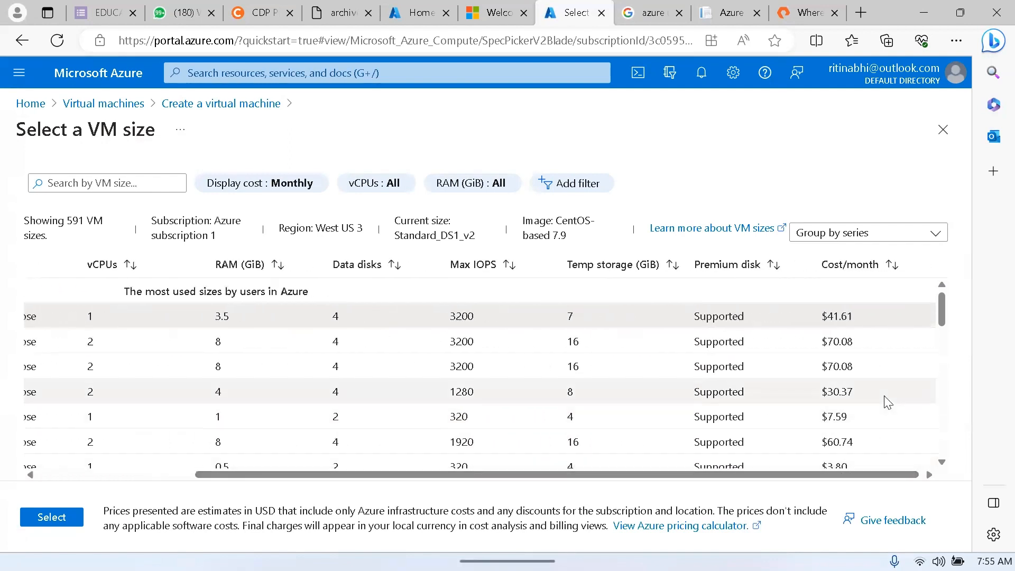
key("super")
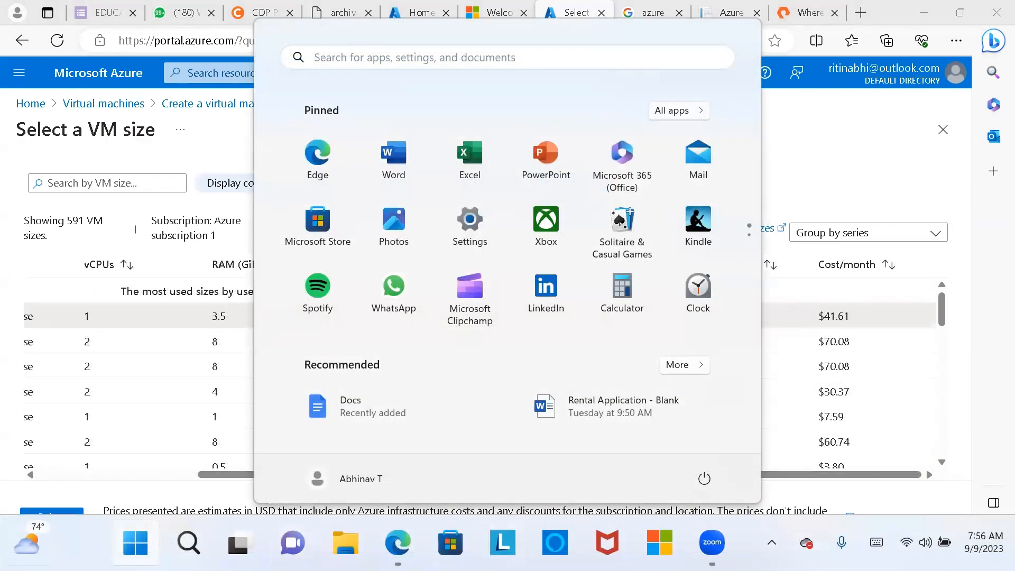
left_click(811, 129)
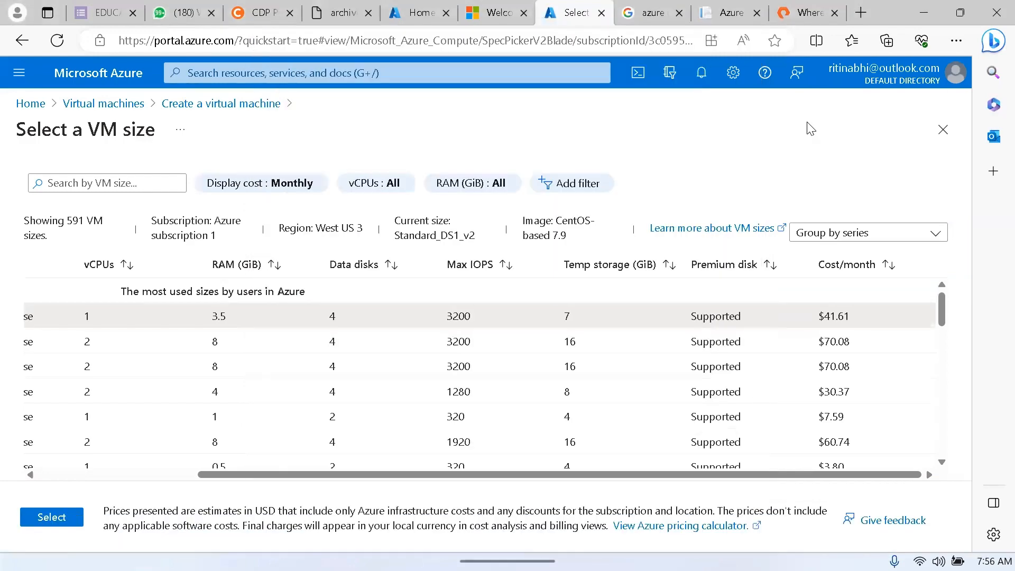
left_click(195, 475)
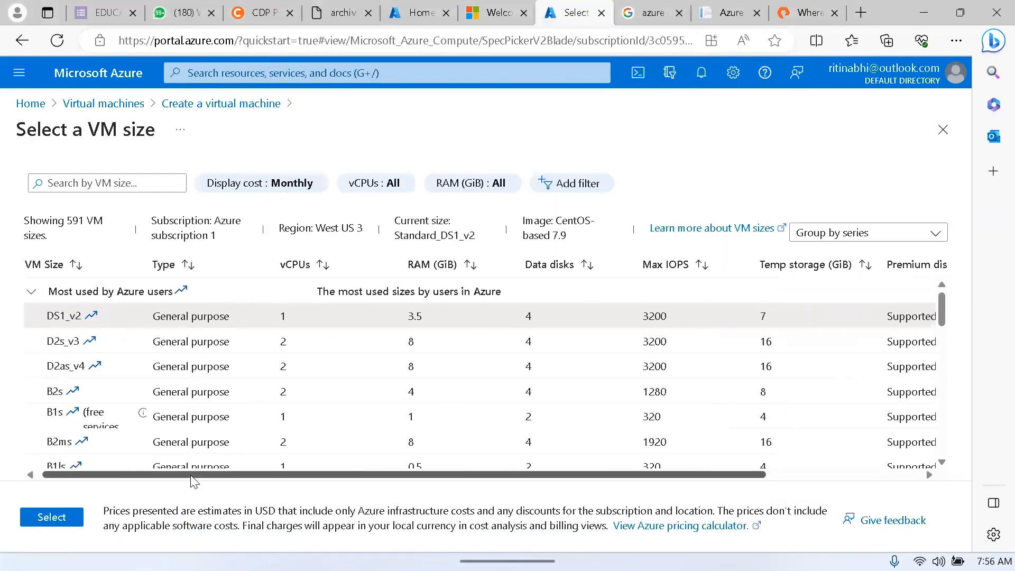
Choose Standard_D2as_v4 (2 vCPUs, 8 GiB memory) as the VM size and confirm it.
left_click(110, 371)
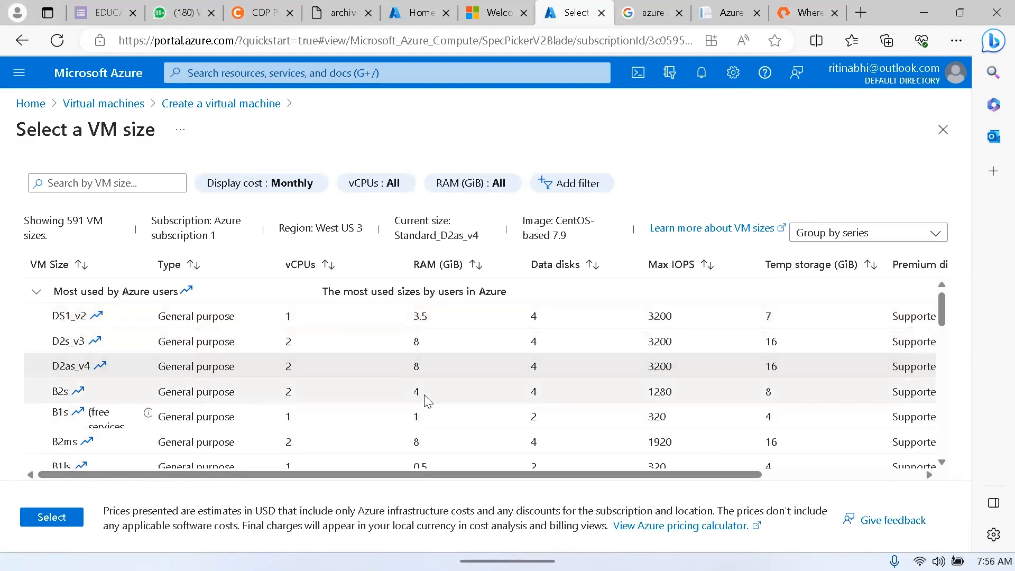
scroll(472, 372, "right", 5)
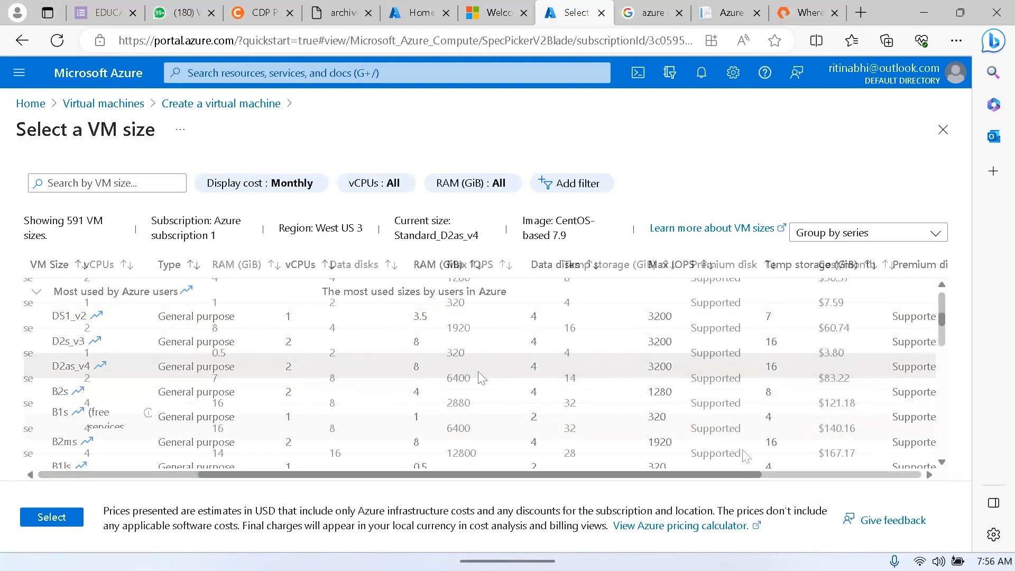
scroll(541, 398, "down", 2)
scroll(406, 459, "left", 5)
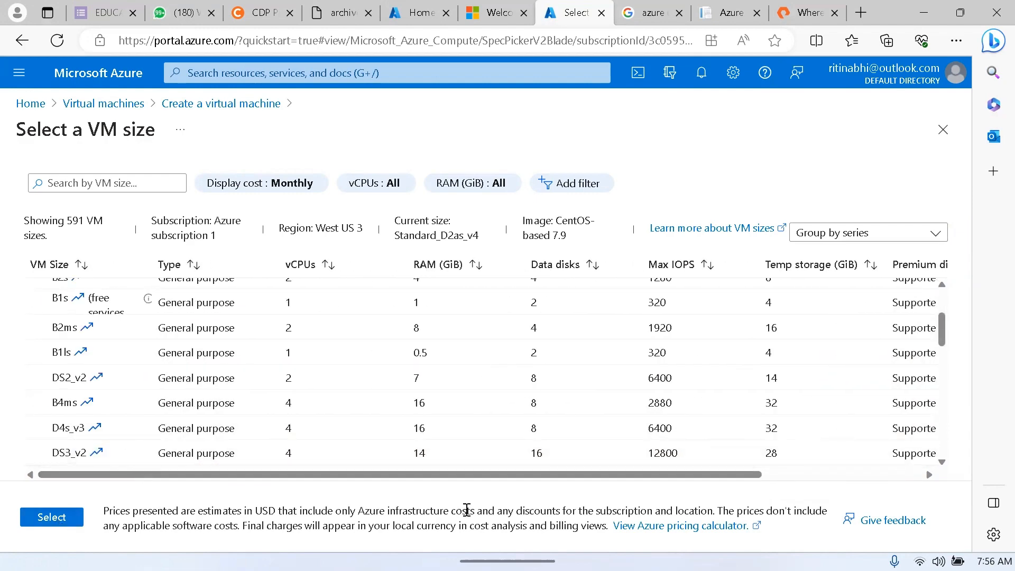
left_click(52, 517)
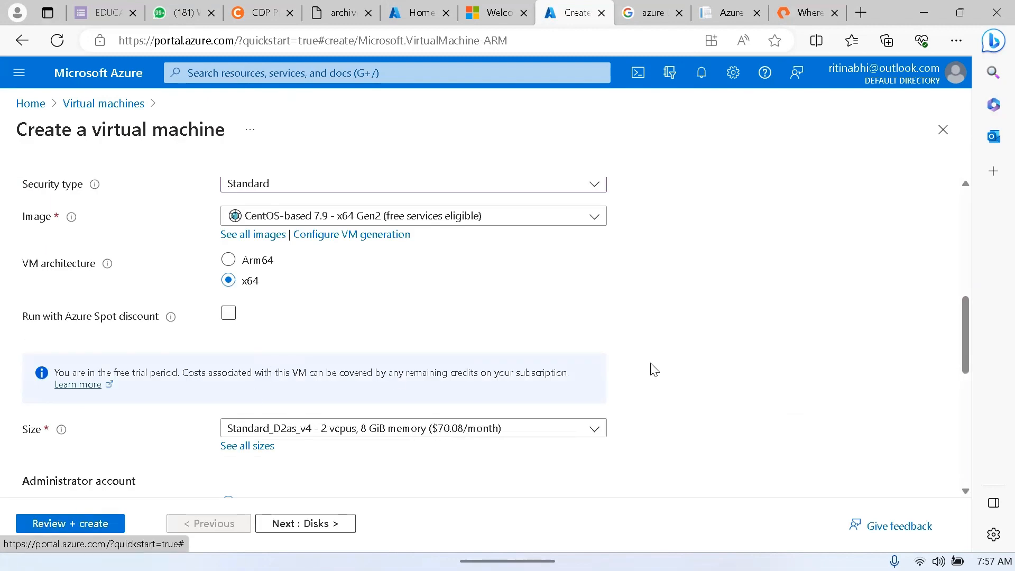
scroll(655, 371, "down", 1)
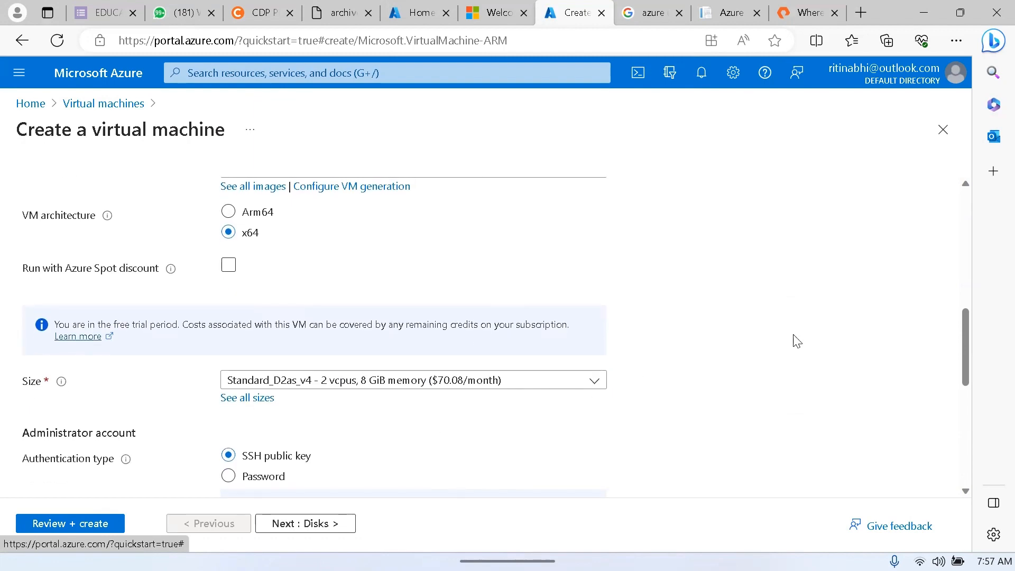
scroll(278, 380, "up", 1)
scroll(276, 383, "up", 10)
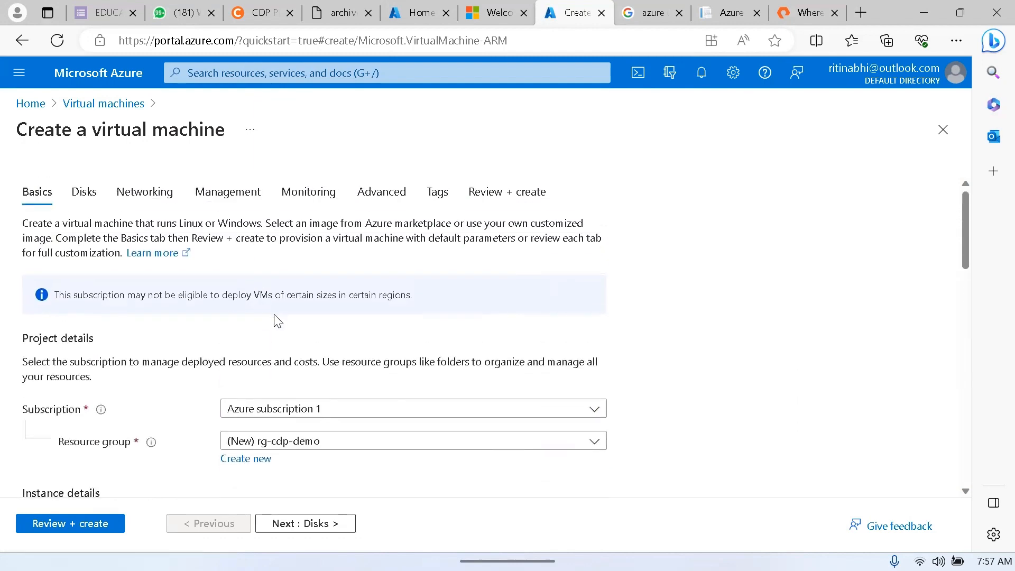
scroll(326, 356, "down", 4)
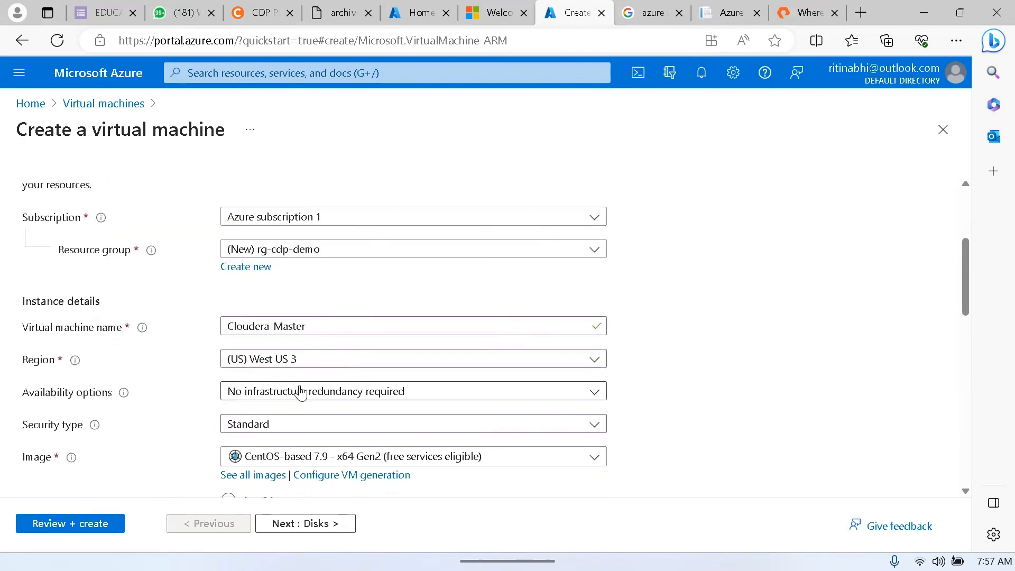
scroll(302, 402, "down", 2)
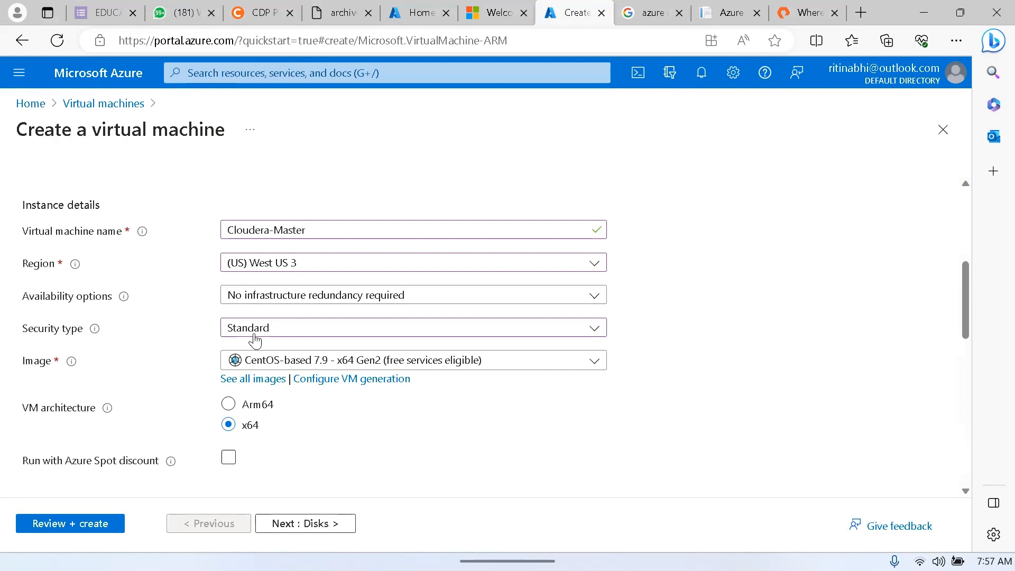
scroll(333, 394, "down", 3)
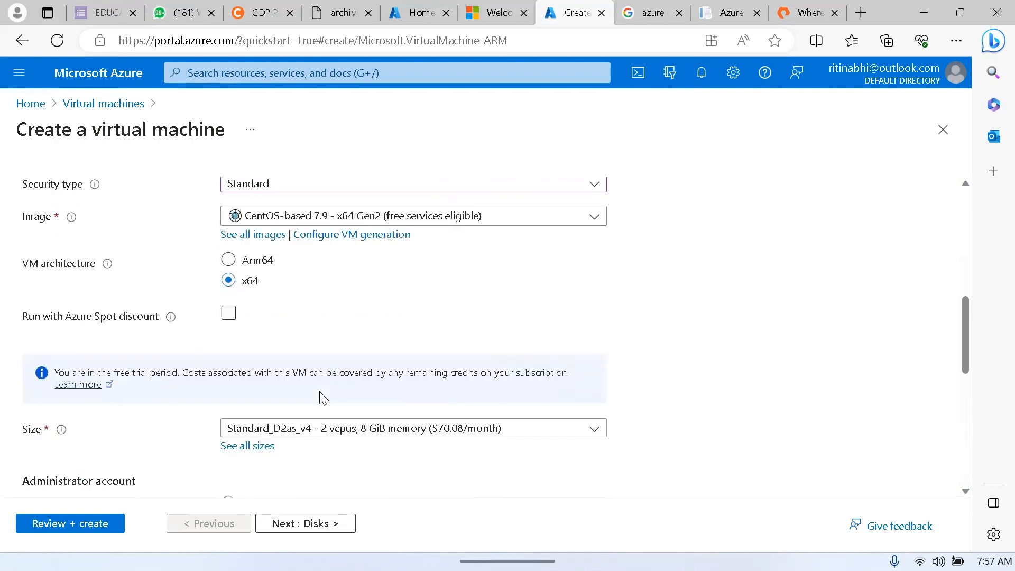
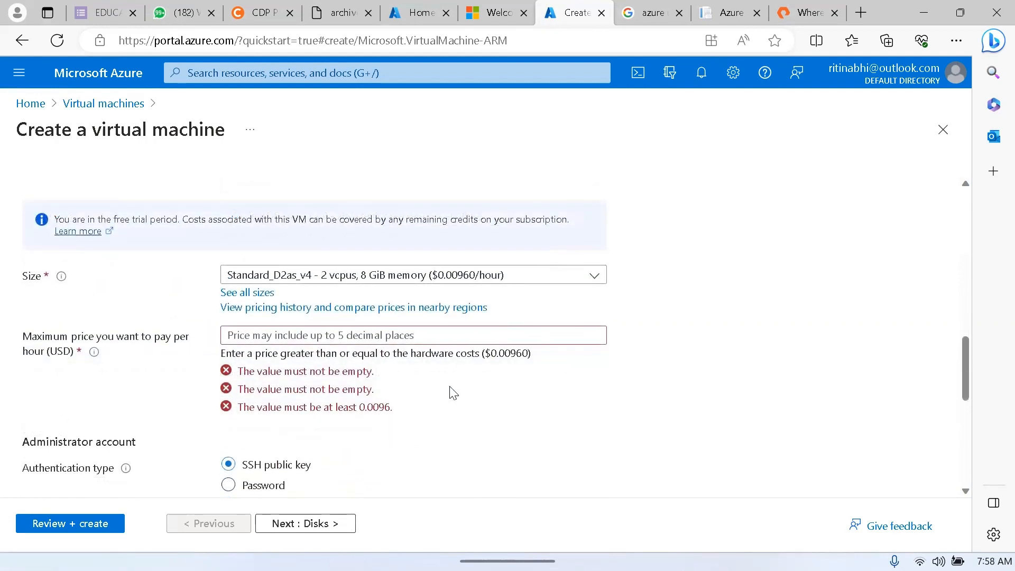
Replace the spot maximum price with 0.1 USD per hour for the Standard_D2as_v4 VM.
left_click(436, 334)
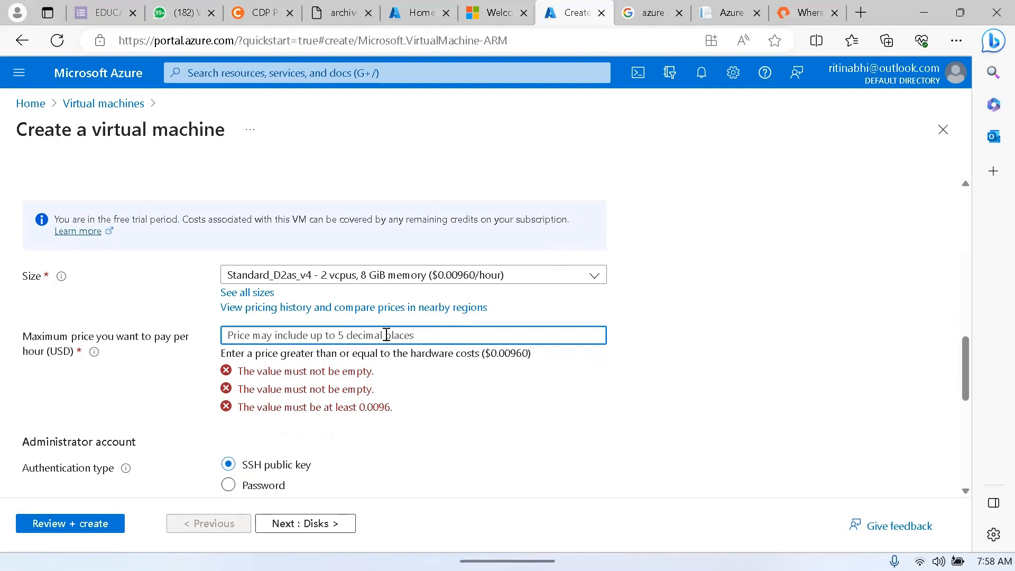
type("0")
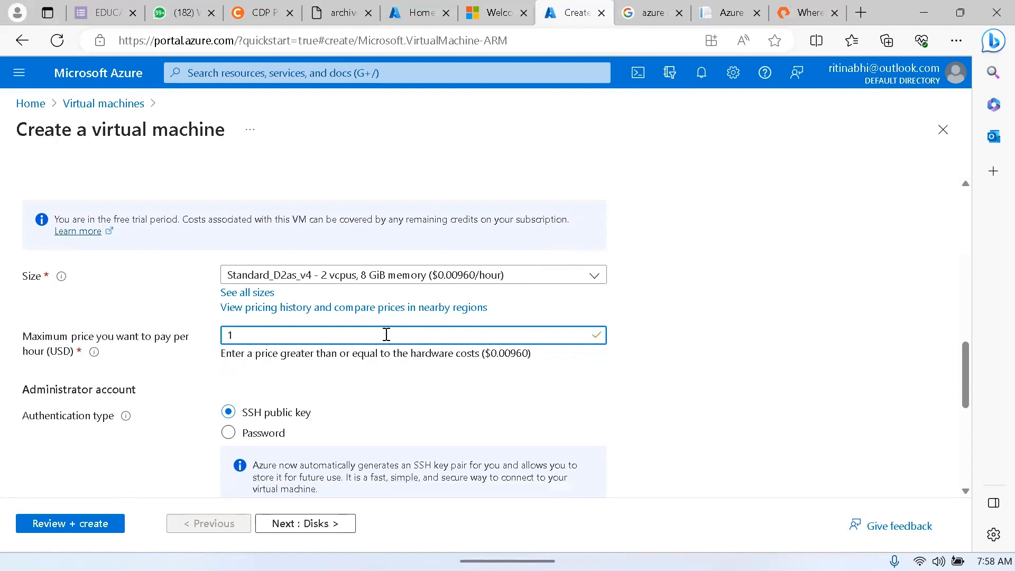
key("BackSpace")
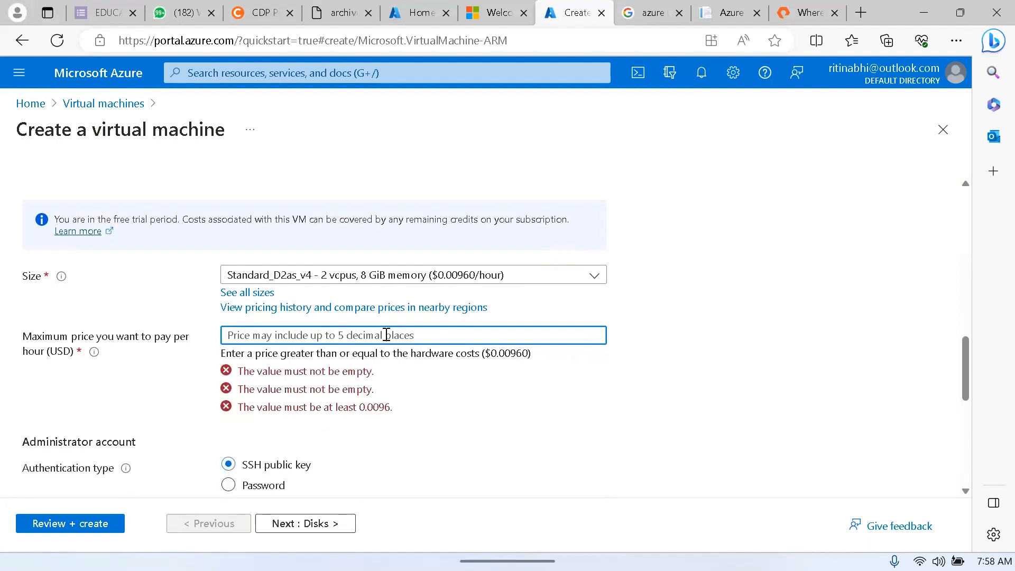
type("0.0")
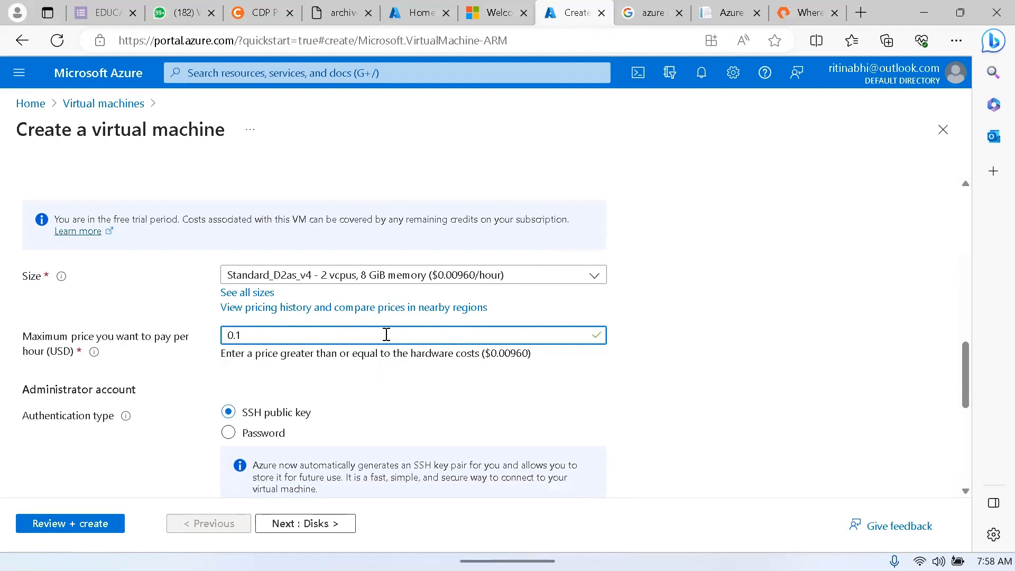
left_click(715, 345)
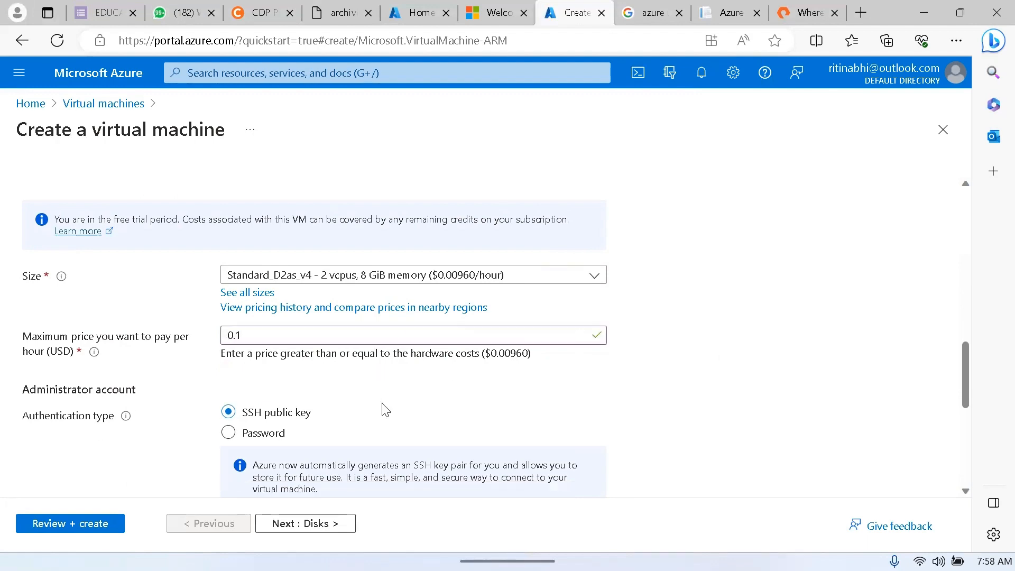
scroll(388, 393, "up", 3)
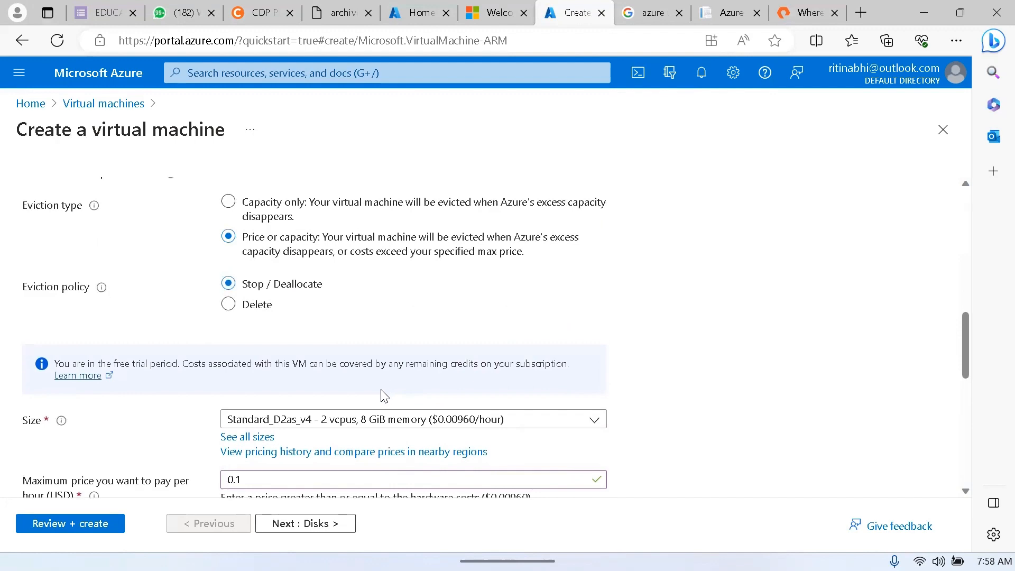
Leave the SSH public key source on Generate new key pair.
scroll(384, 397, "down", 10)
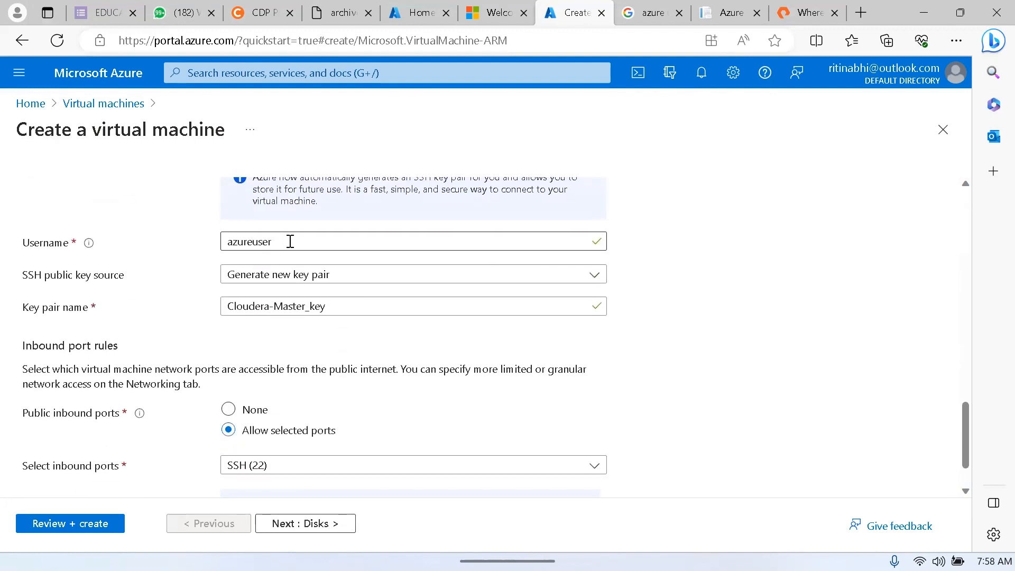
left_click(321, 284)
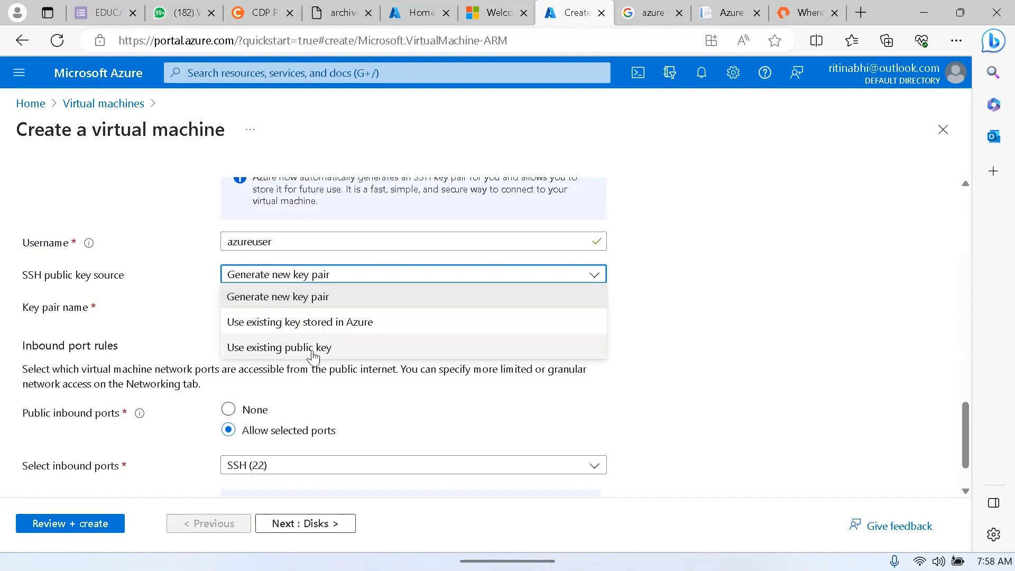
left_click(476, 301)
Change the key pair name from Cloudera-Master_key to Cloudera-Demo_key.
left_click(289, 311)
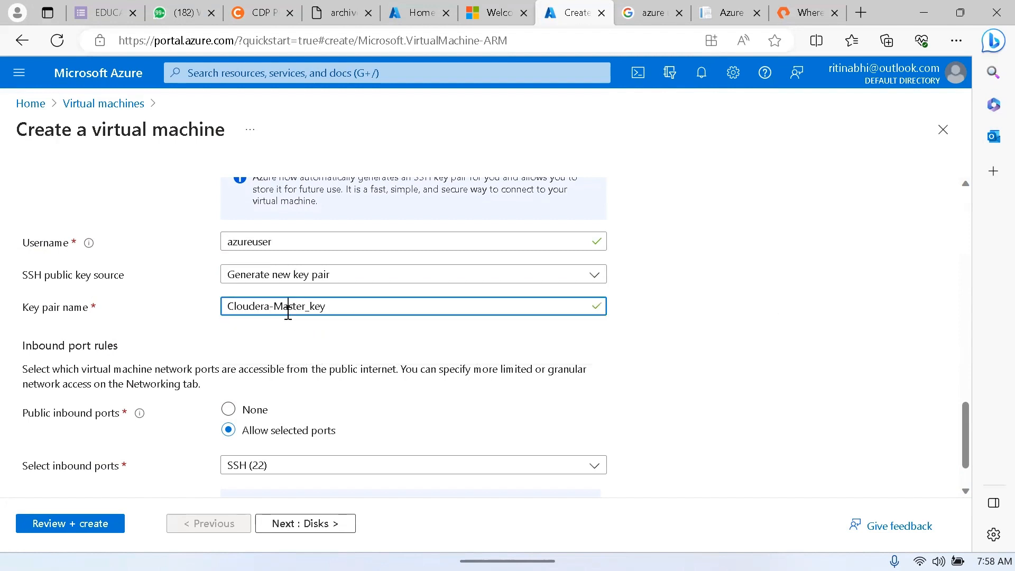
left_click(327, 308)
left_click_drag(349, 306, 229, 306)
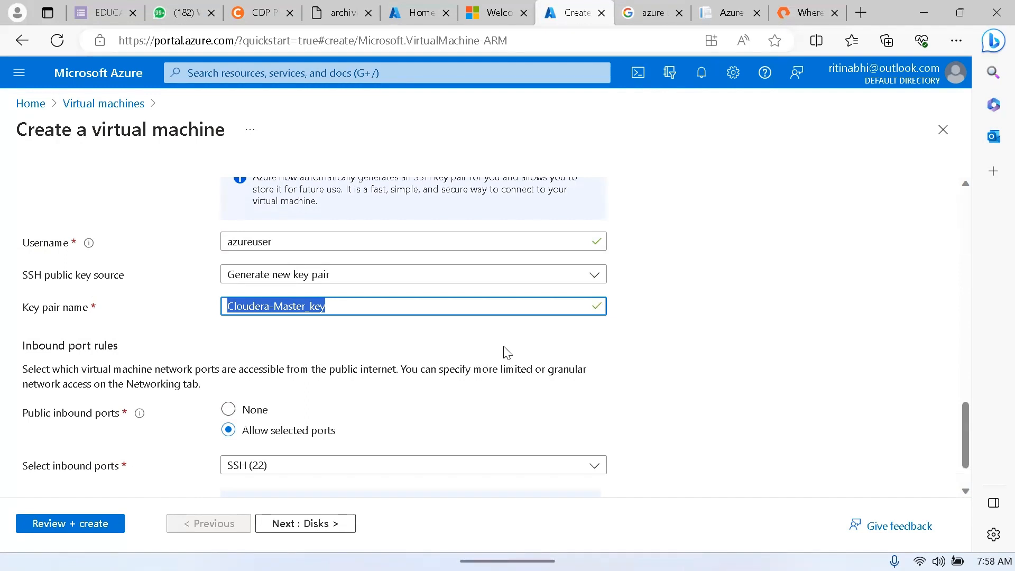
key("Right")
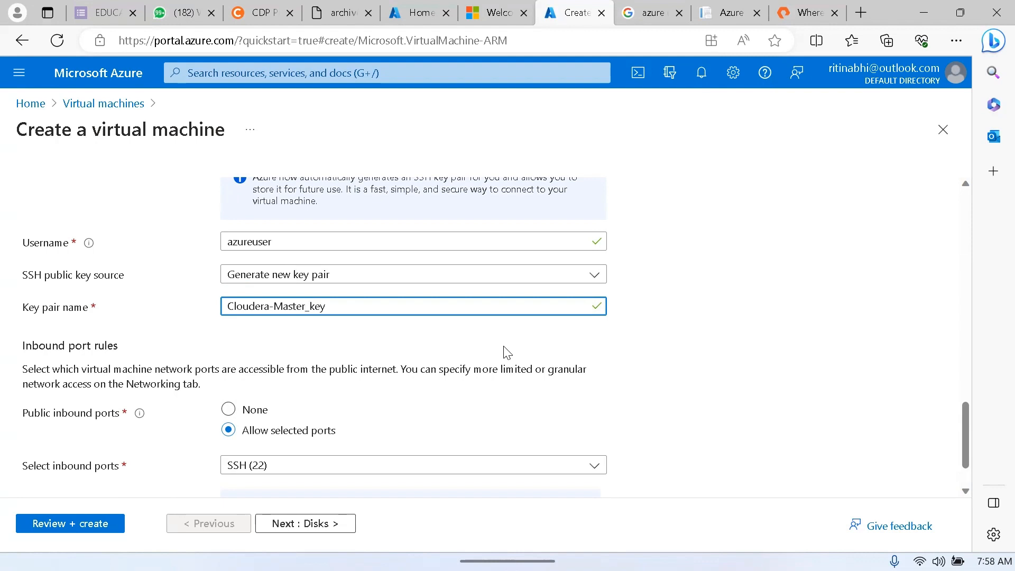
key("BackSpace")
key("BackSpace")
key("BackSpace")
key("BackSpace")
key("BackSpace")
key("BackSpace")
key("BackSpace")
type("-emo")
type("D")
left_click_drag(333, 309, 239, 293)
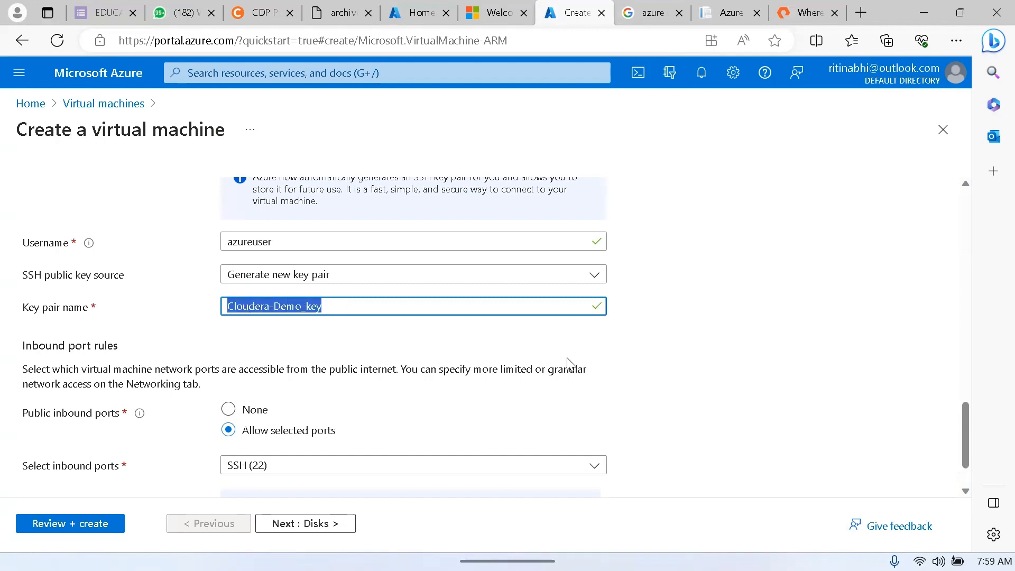
left_click(767, 324)
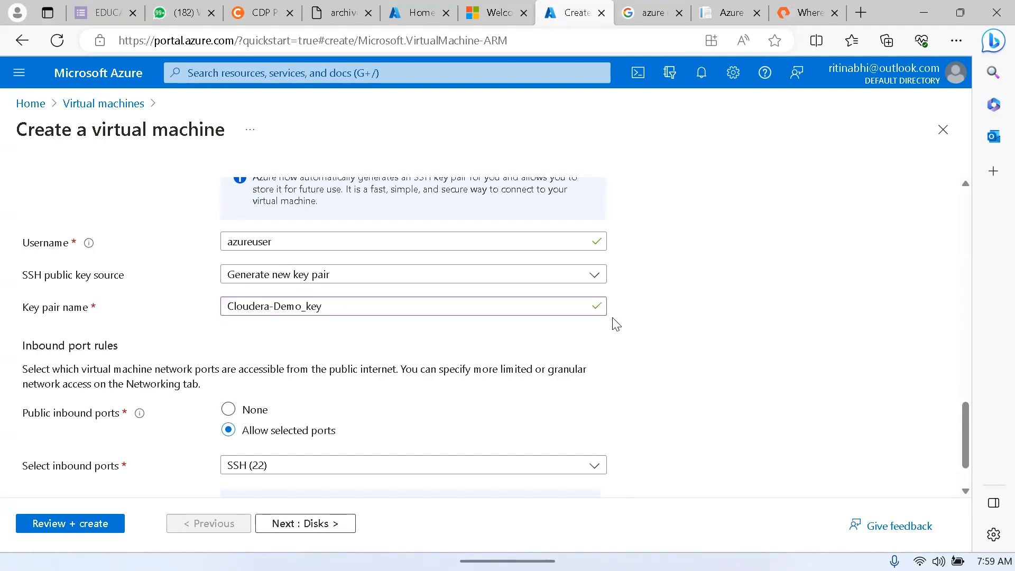
Add HTTP (80) and HTTPS (443) to the allowed inbound ports alongside SSH (22).
scroll(616, 324, "up", 3)
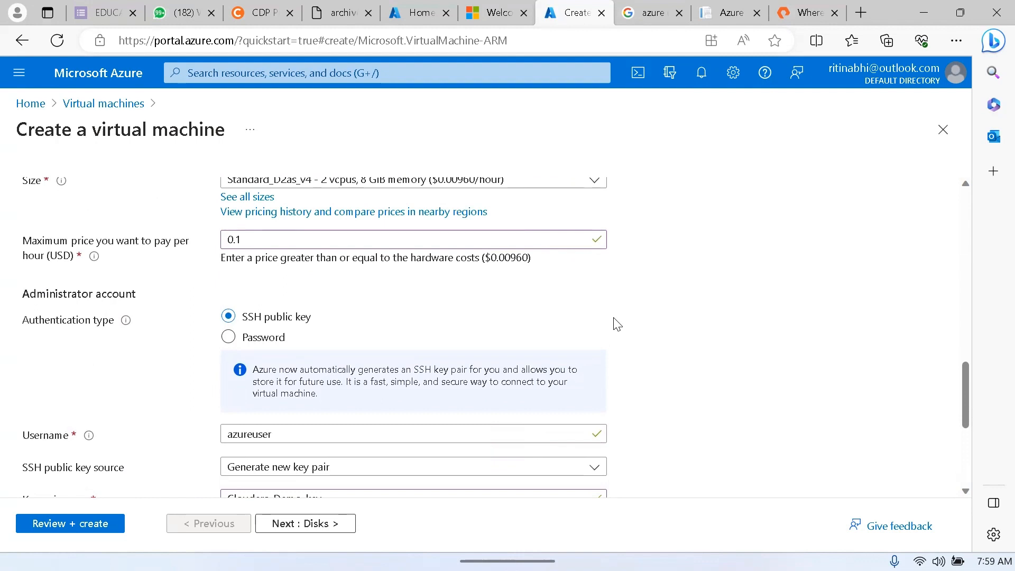
scroll(614, 317, "down", 5)
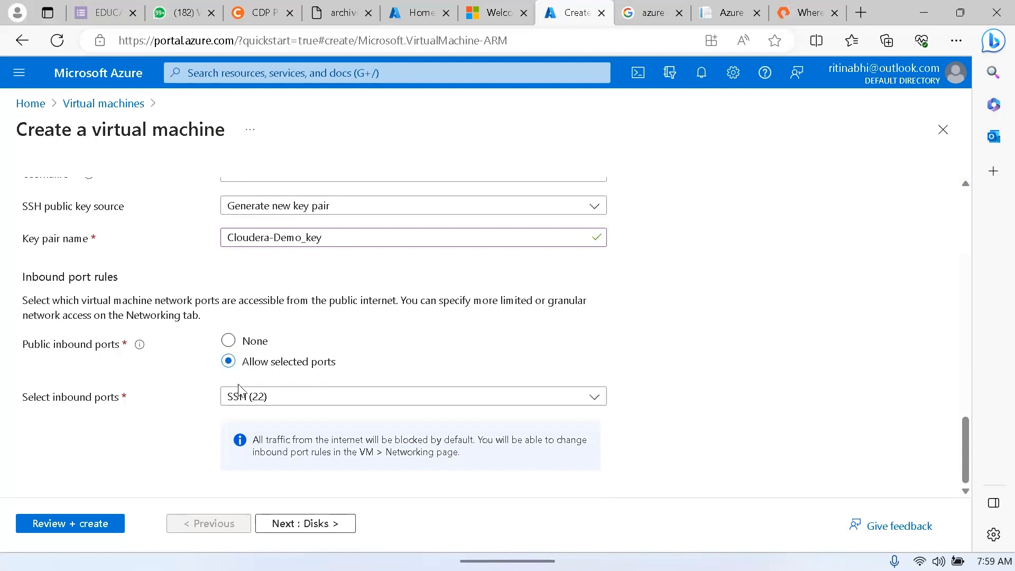
left_click(248, 398)
left_click(235, 421)
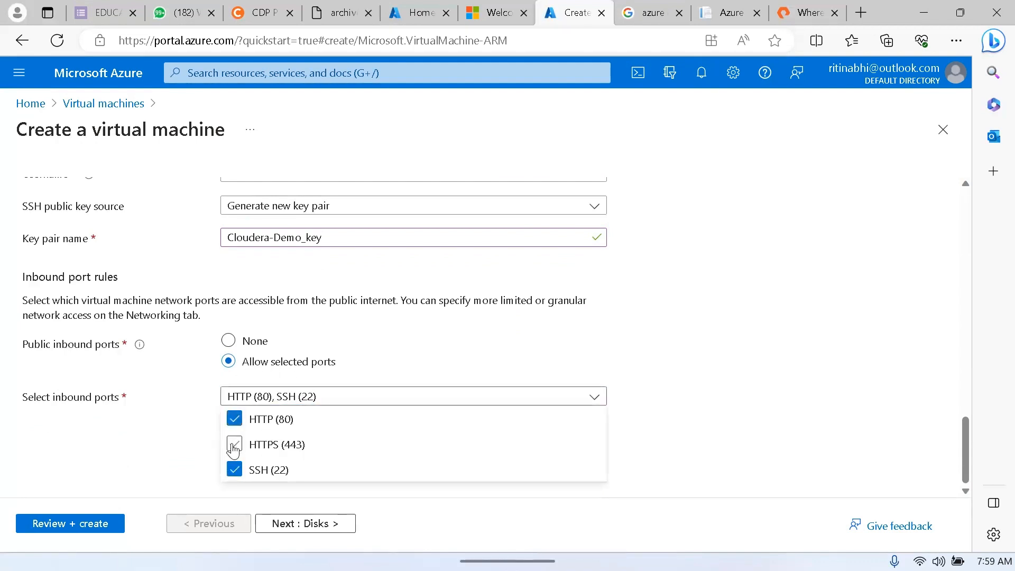
left_click(236, 446)
left_click(698, 391)
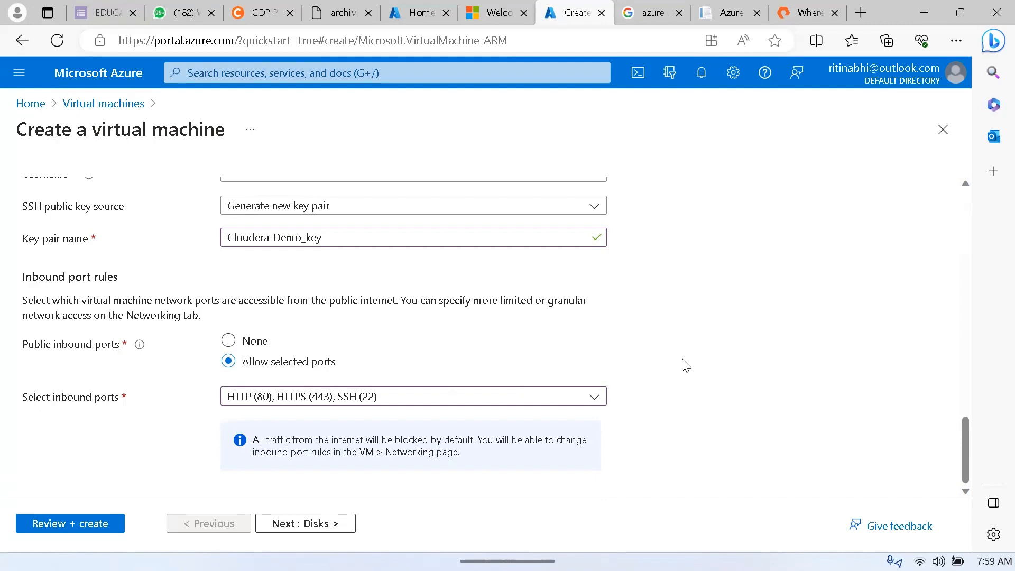
Continue to the Disks tab of the VM wizard.
scroll(686, 365, "up", 2)
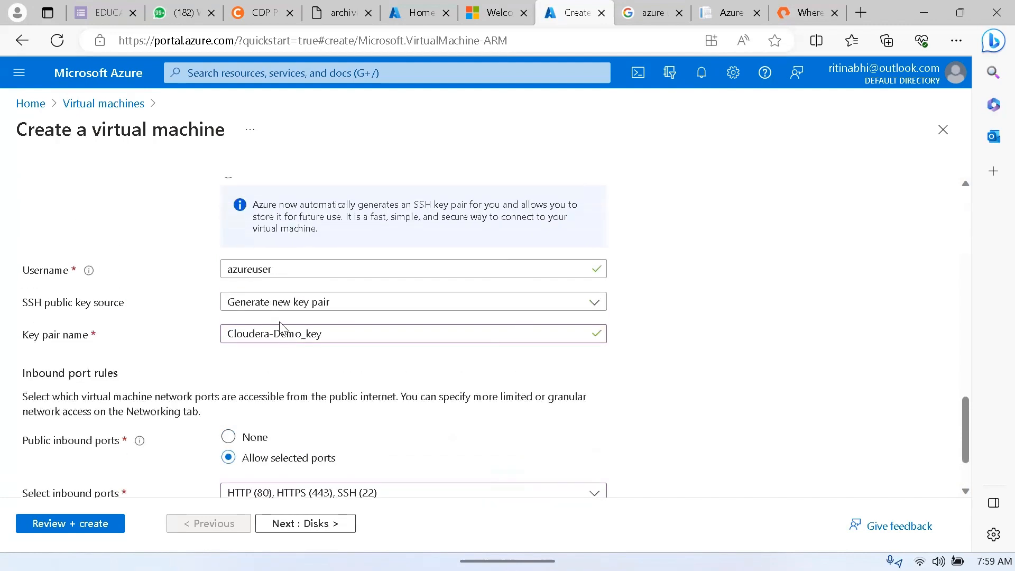
scroll(272, 390, "down", 2)
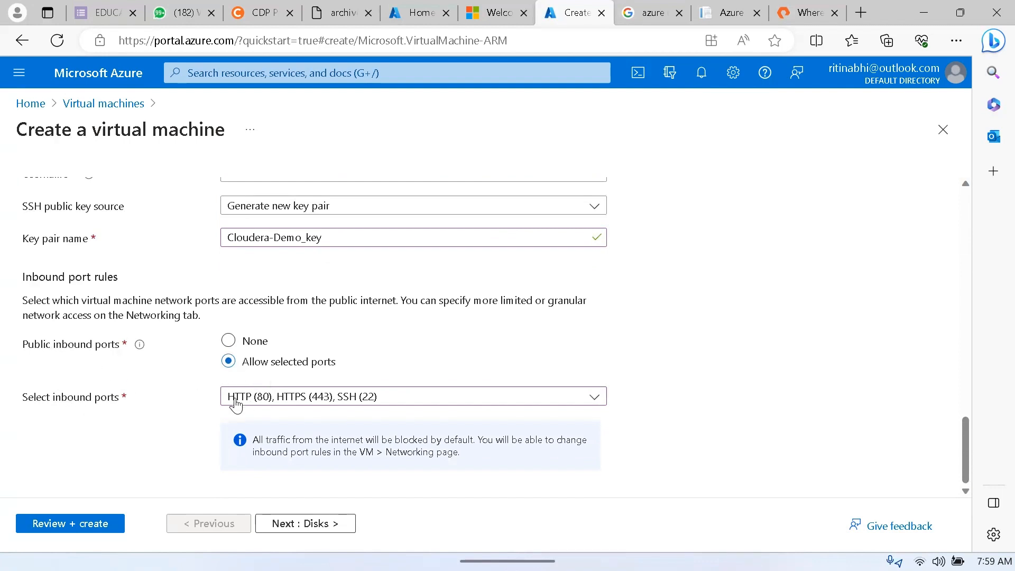
left_click(318, 530)
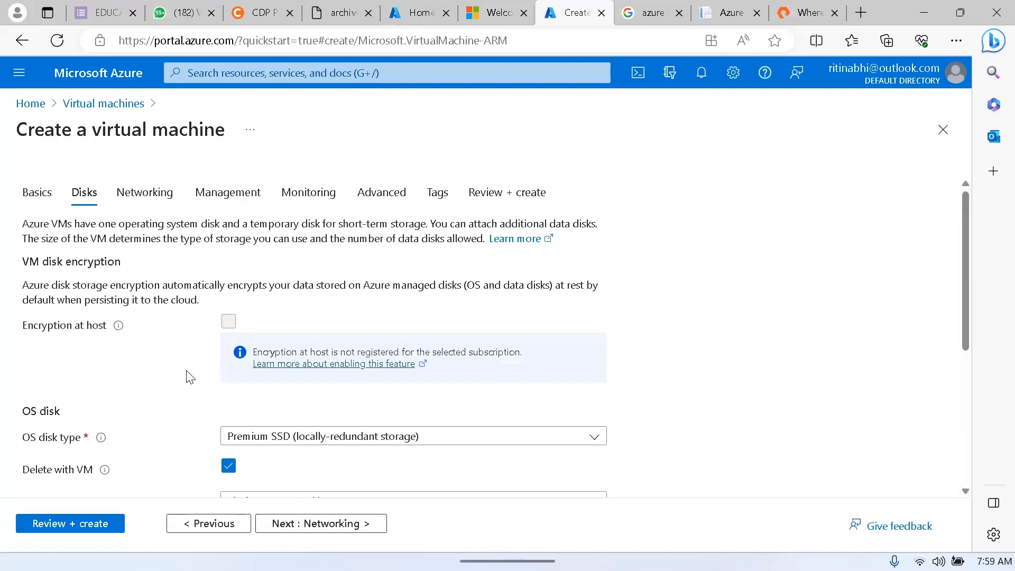
Keep Premium SSD as the OS disk type and begin creating a new data disk.
scroll(232, 385, "down", 1)
scroll(317, 400, "down", 1)
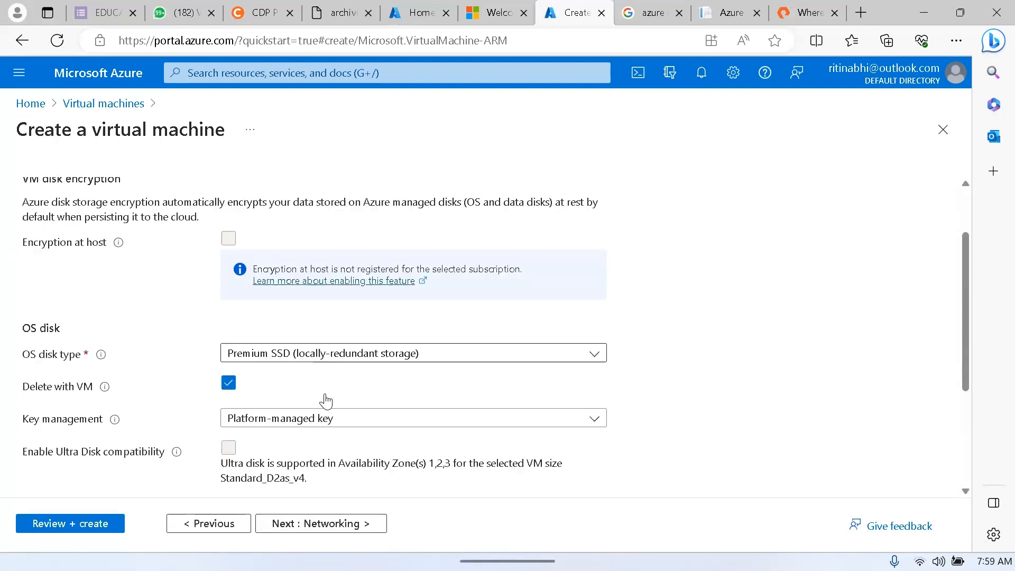
left_click(354, 342)
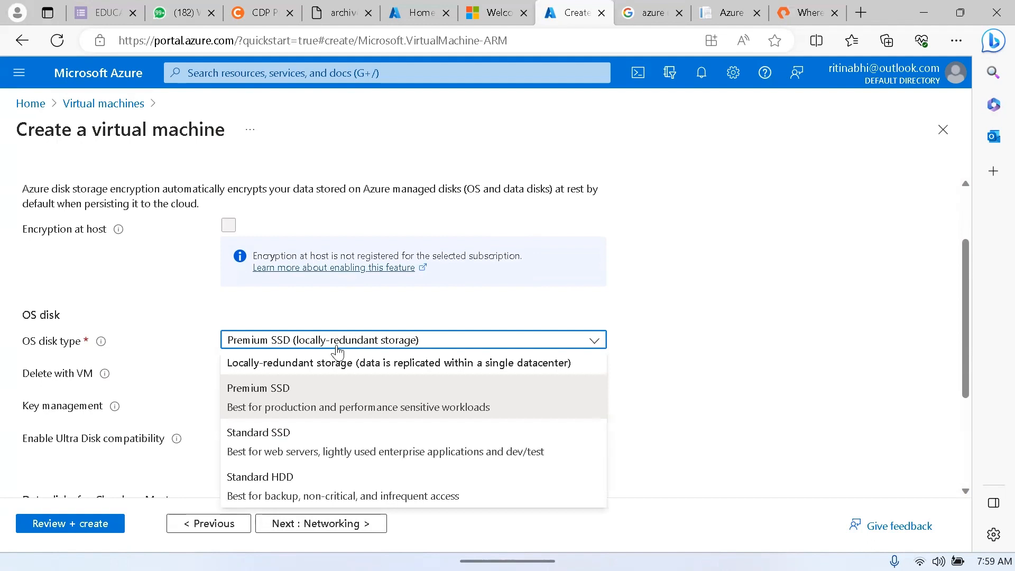
left_click(299, 407)
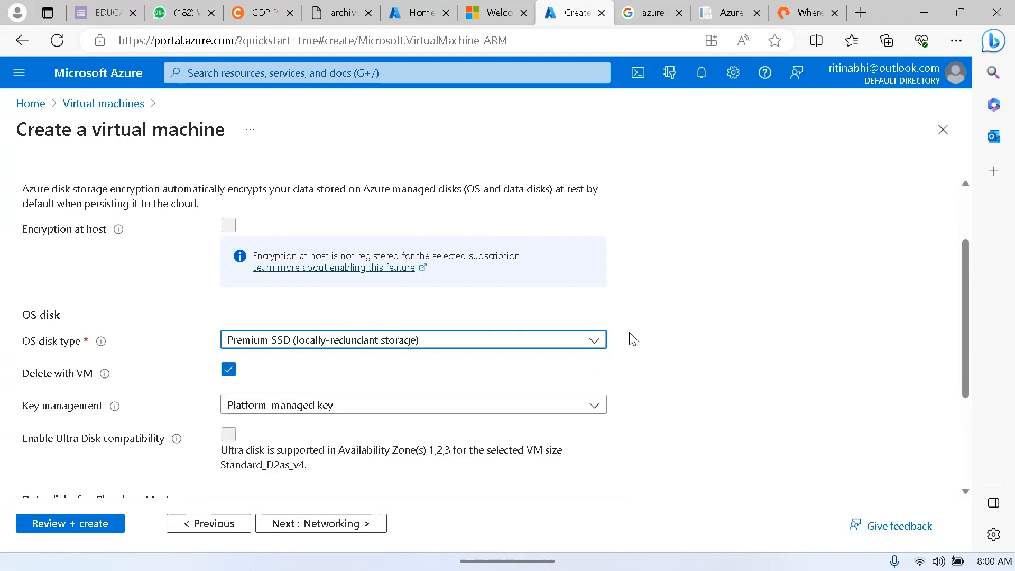
scroll(487, 369, "down", 3)
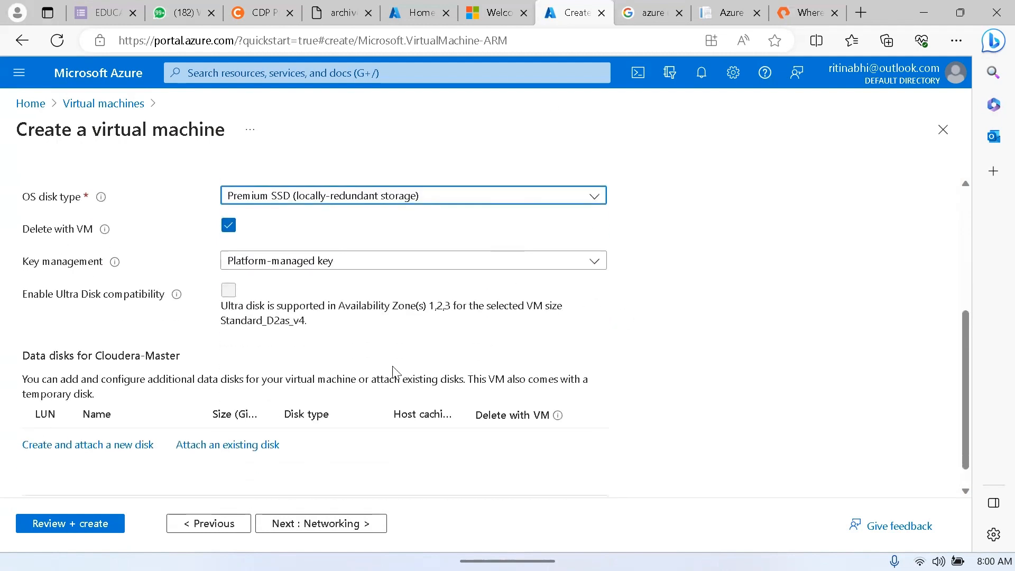
left_click(79, 450)
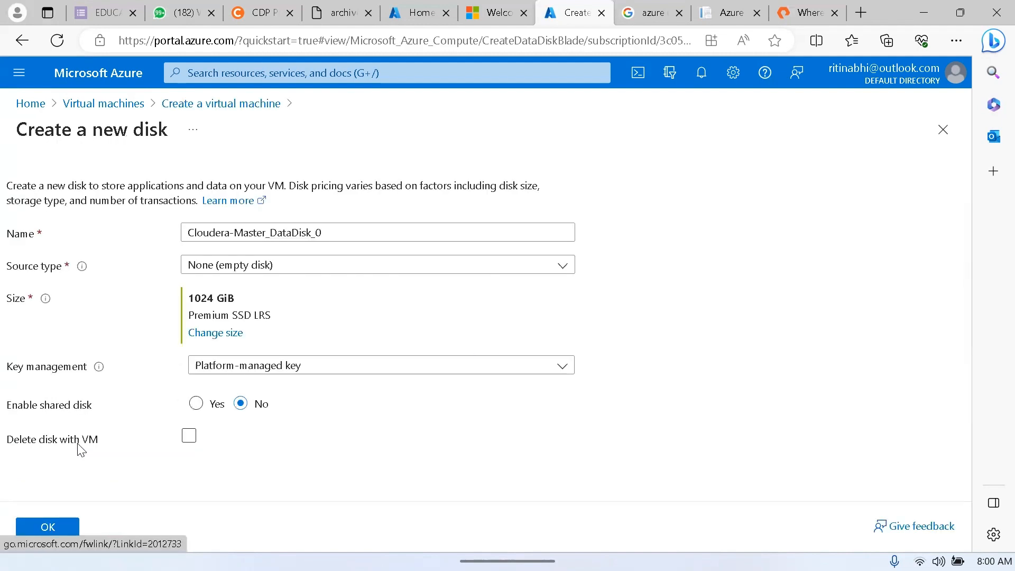
Keep the new data disk empty and change its size to 64 GiB.
left_click(328, 233)
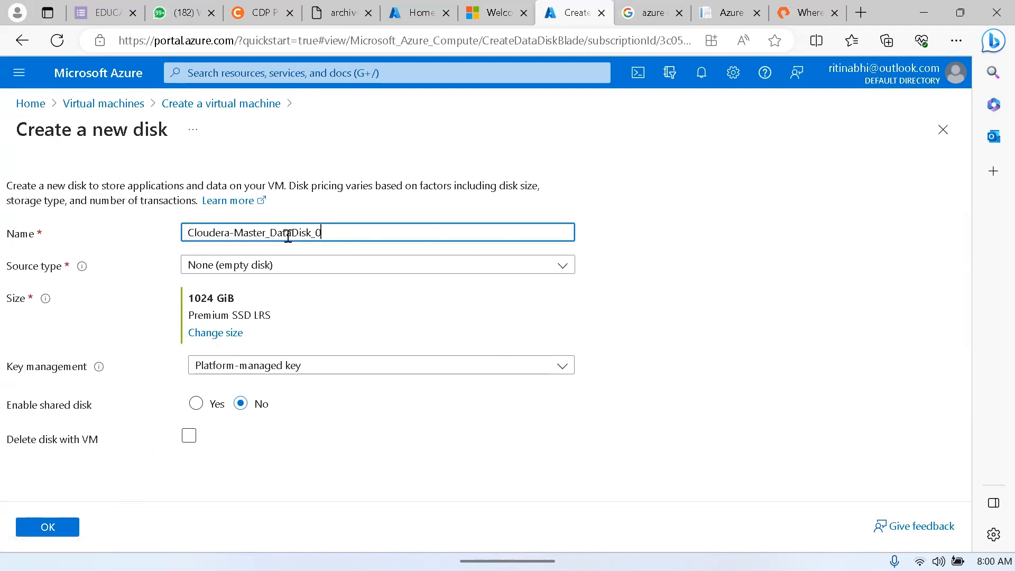
left_click(294, 271)
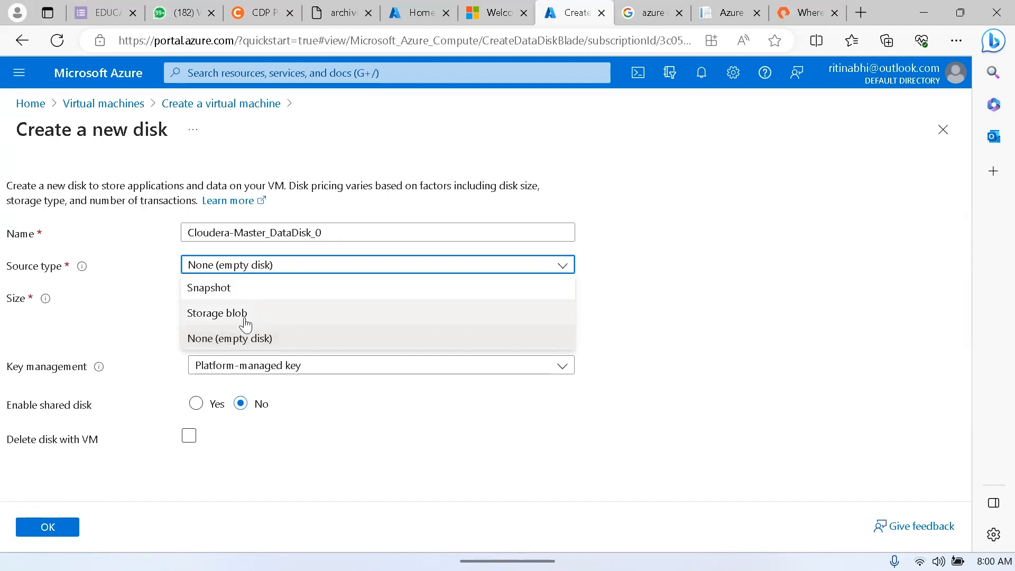
left_click(501, 415)
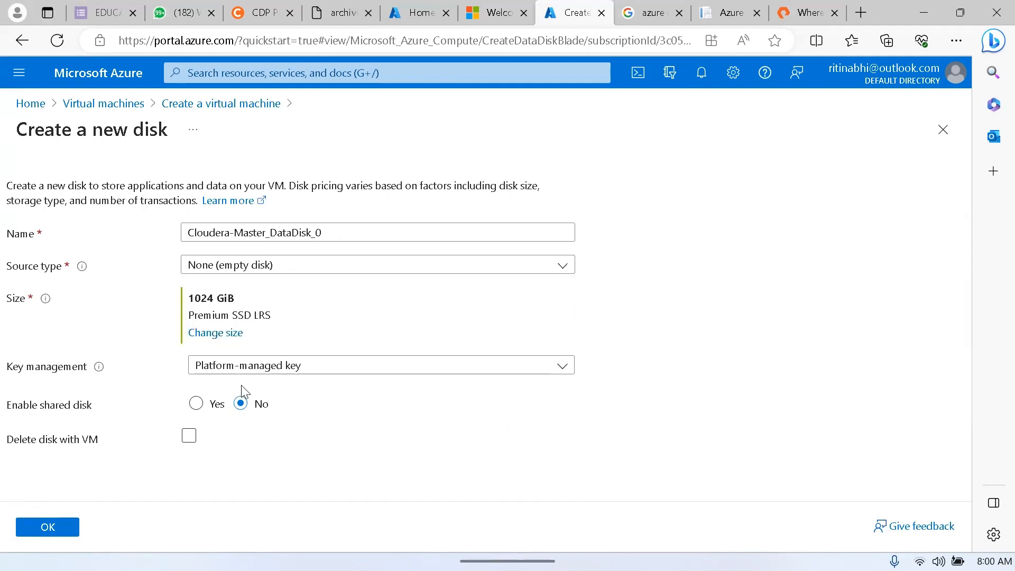
left_click(214, 333)
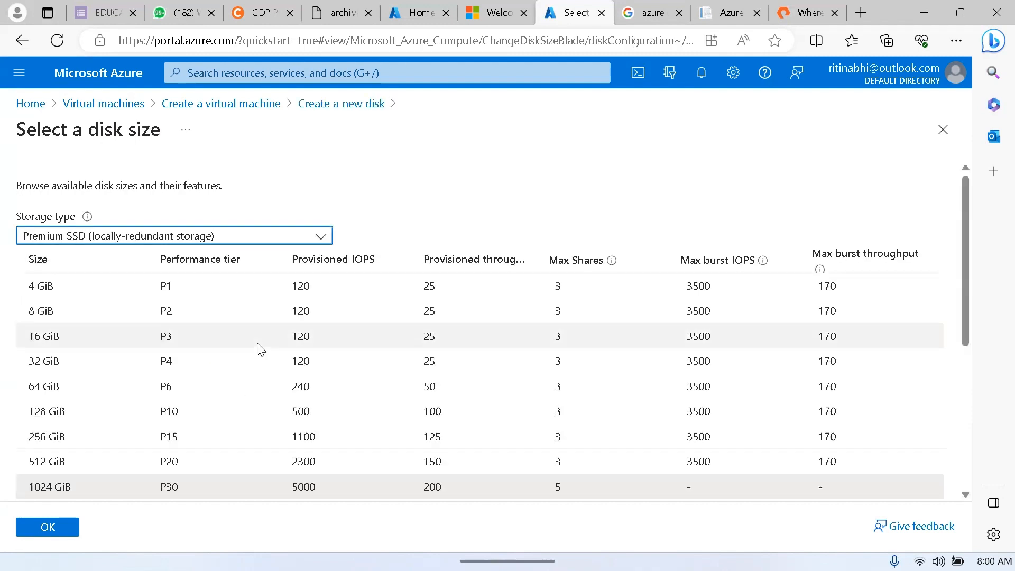
left_click(77, 382)
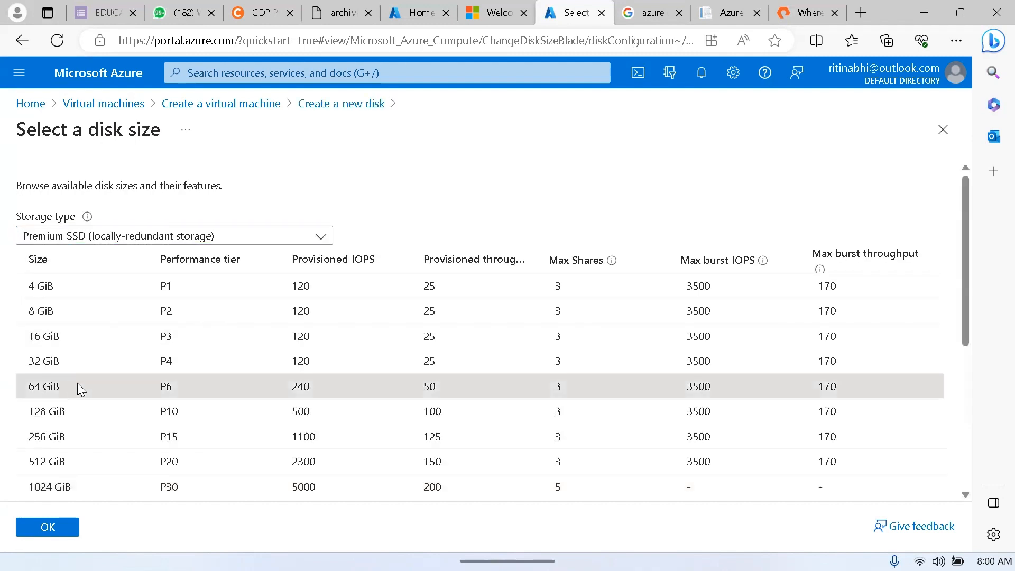
left_click(47, 528)
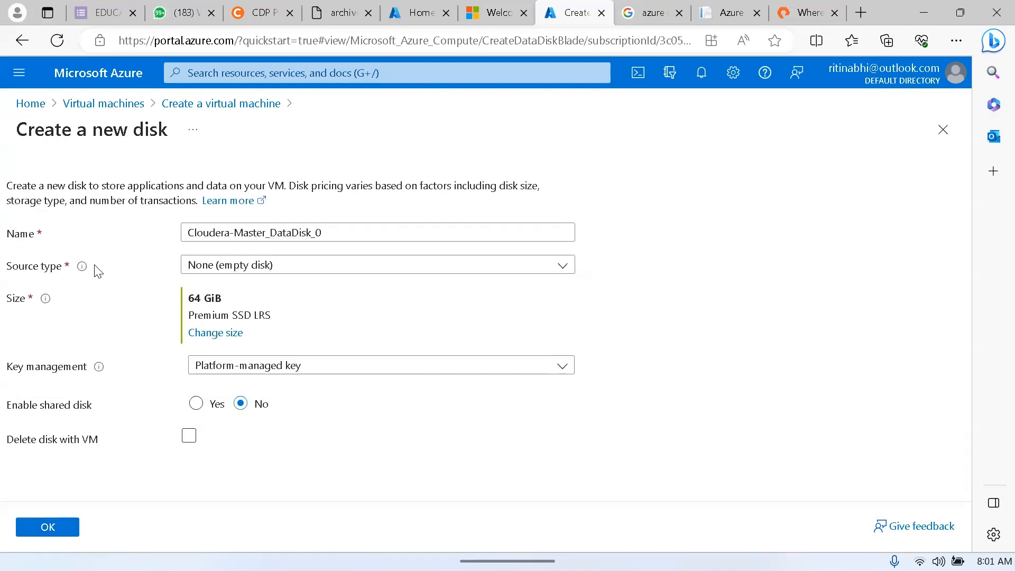
Keep the empty source and platform-managed key, set deletion with the VM, and add the disk.
left_click(230, 270)
left_click(748, 349)
left_click(229, 371)
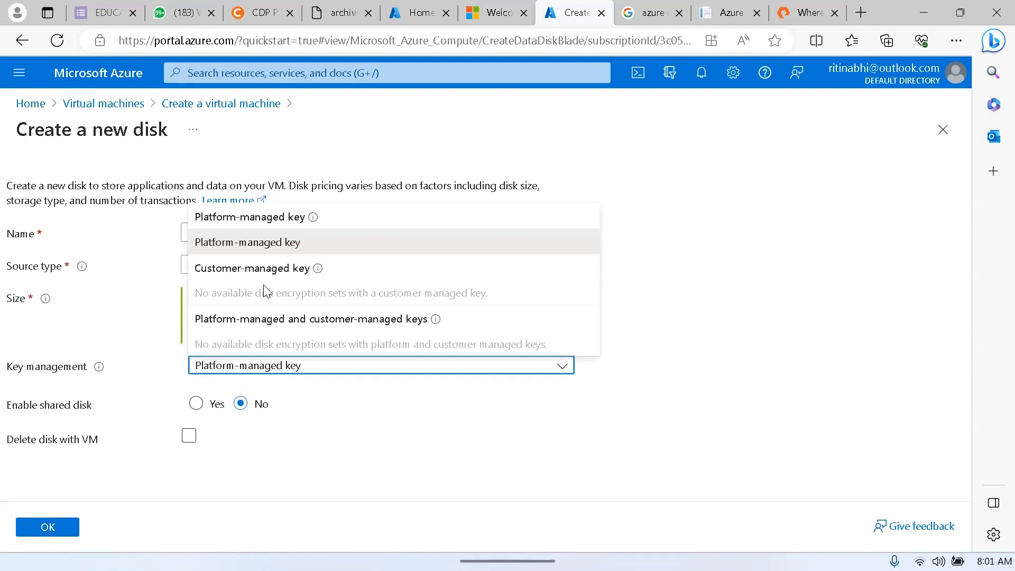
left_click(256, 245)
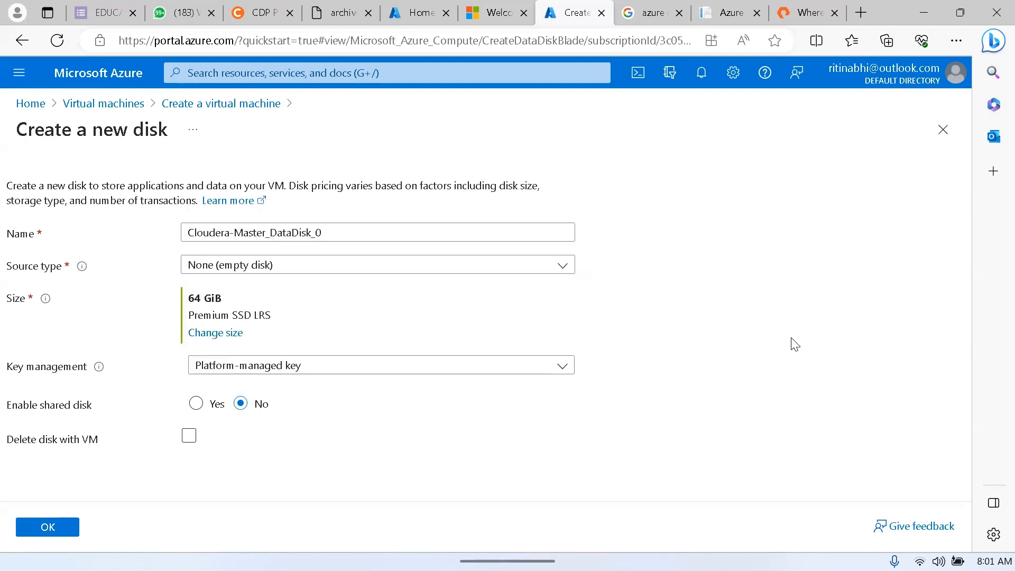
left_click(190, 441)
left_click(47, 528)
scroll(265, 454, "down", 1)
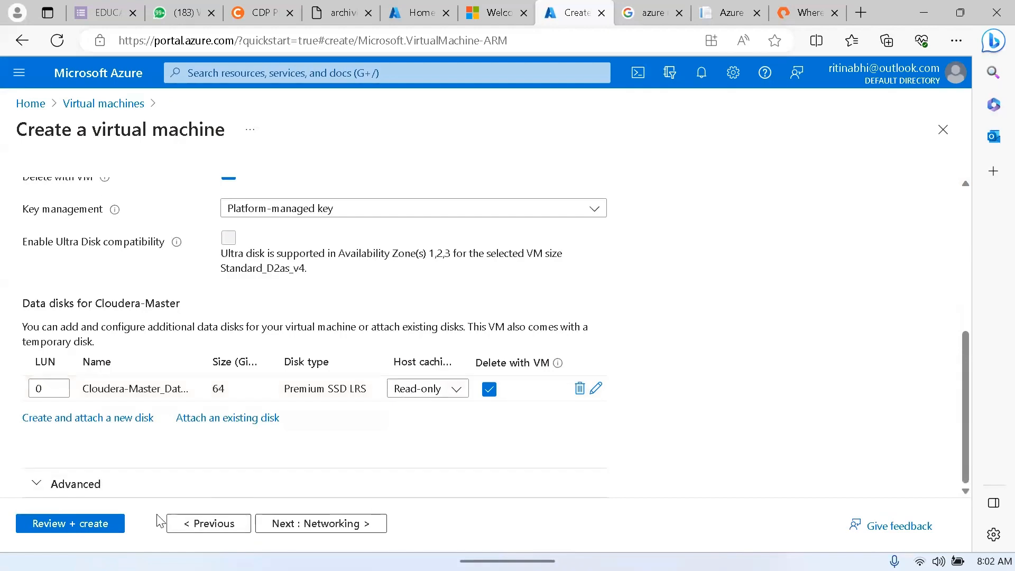
On the Networking tab, set the public IP and NIC to be deleted with the VM.
left_click(309, 526)
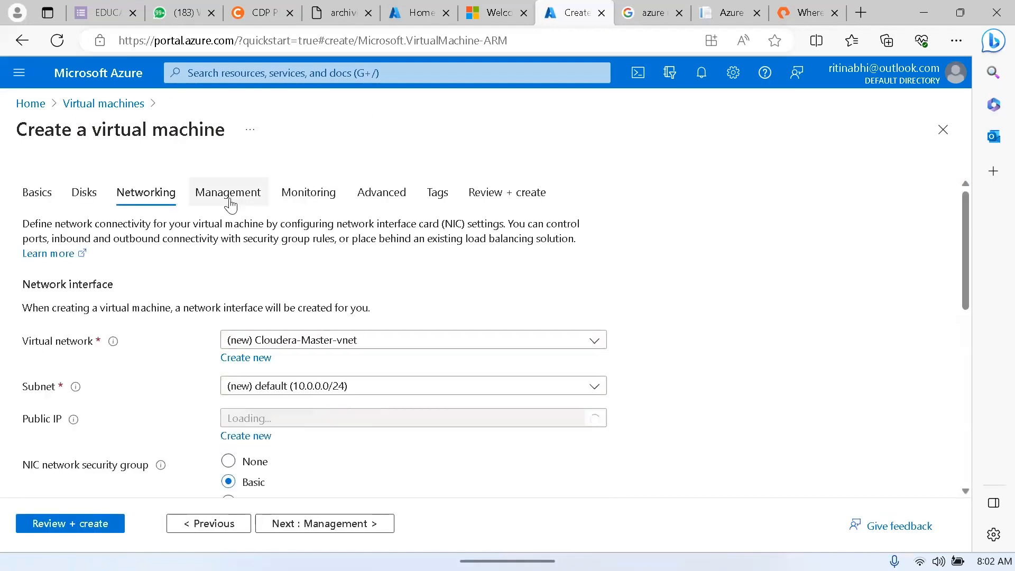
scroll(212, 409, "down", 2)
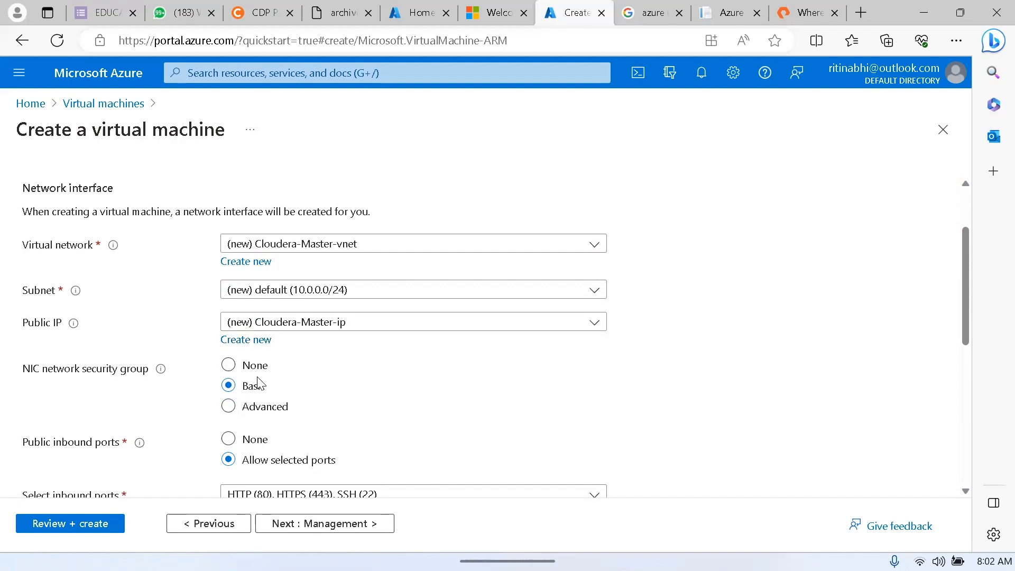
scroll(756, 370, "down", 3)
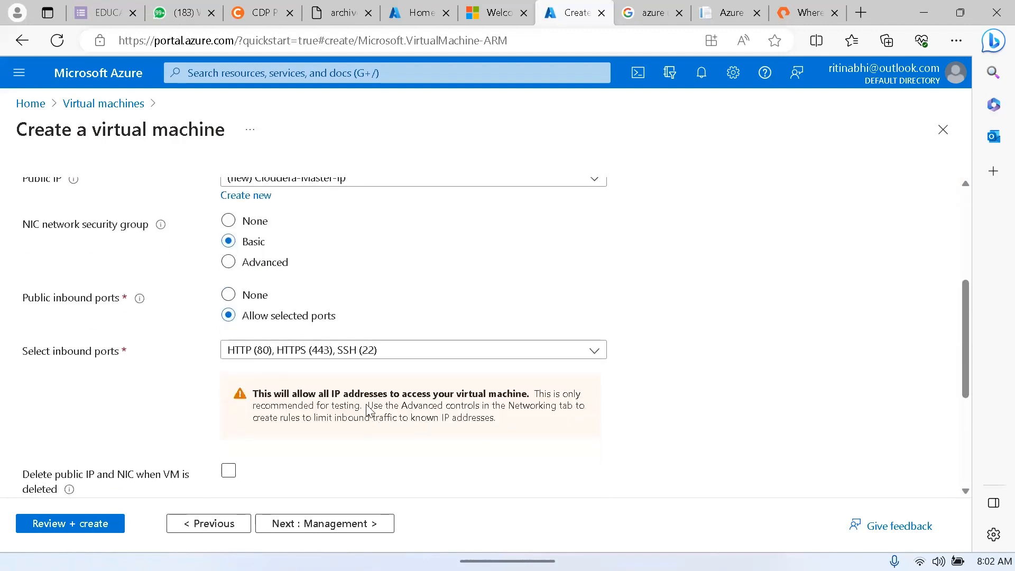
scroll(231, 419, "down", 5)
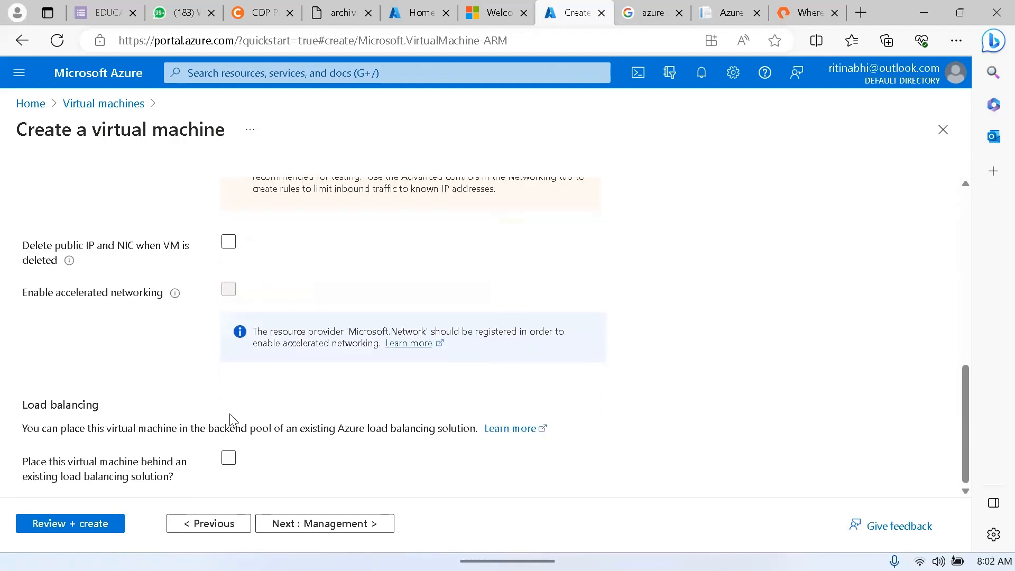
left_click(228, 242)
On the Management tab, toggle auto-shutdown on and back off, leaving it disabled.
left_click(336, 524)
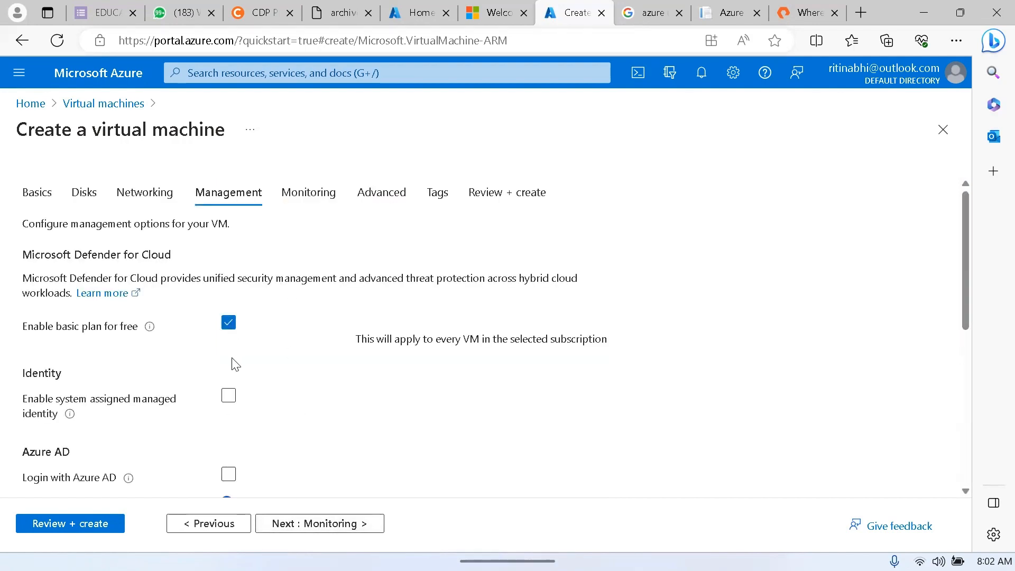
scroll(236, 365, "down", 2)
scroll(323, 370, "down", 4)
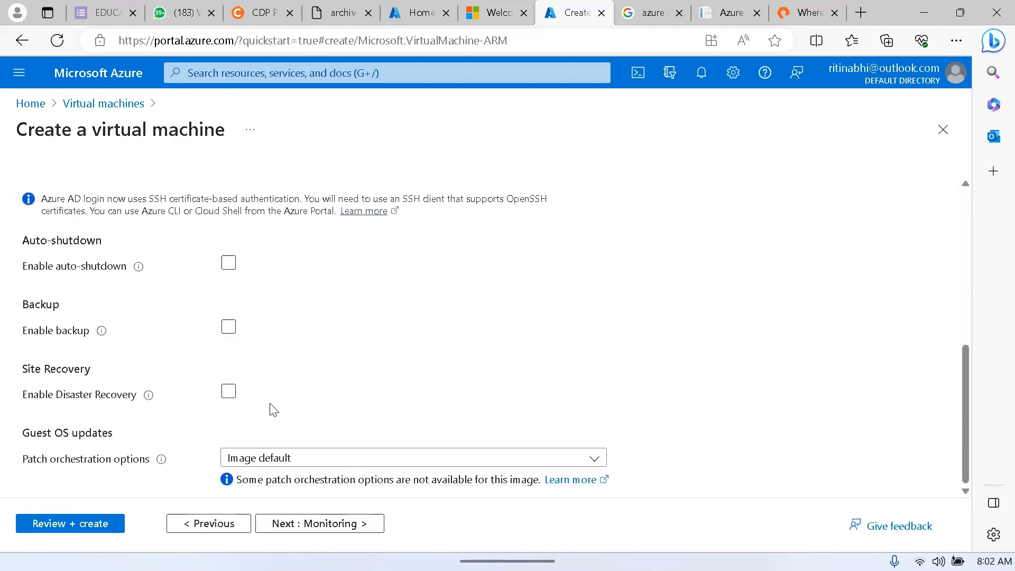
left_click(228, 264)
left_click(229, 266)
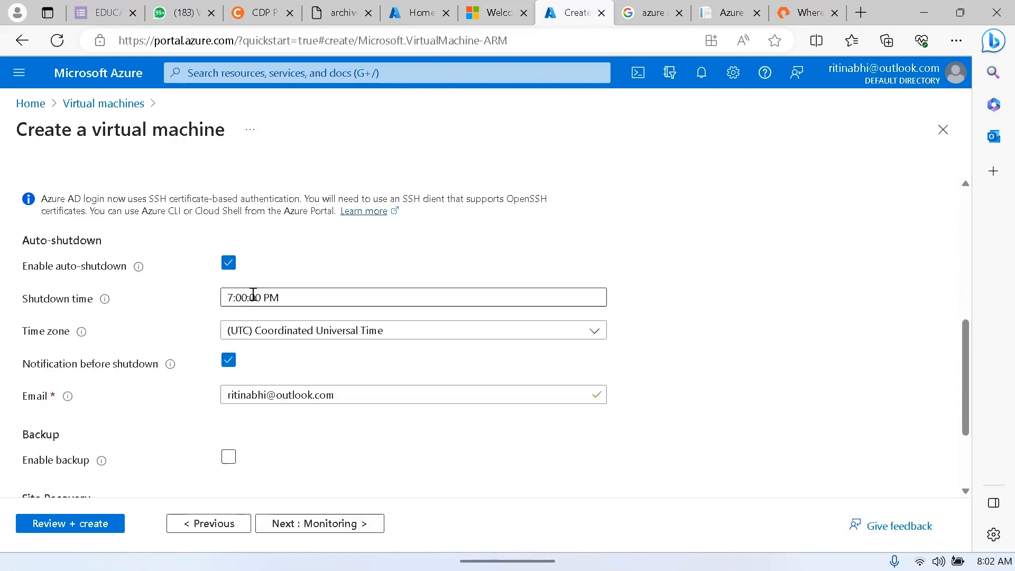
left_click(230, 264)
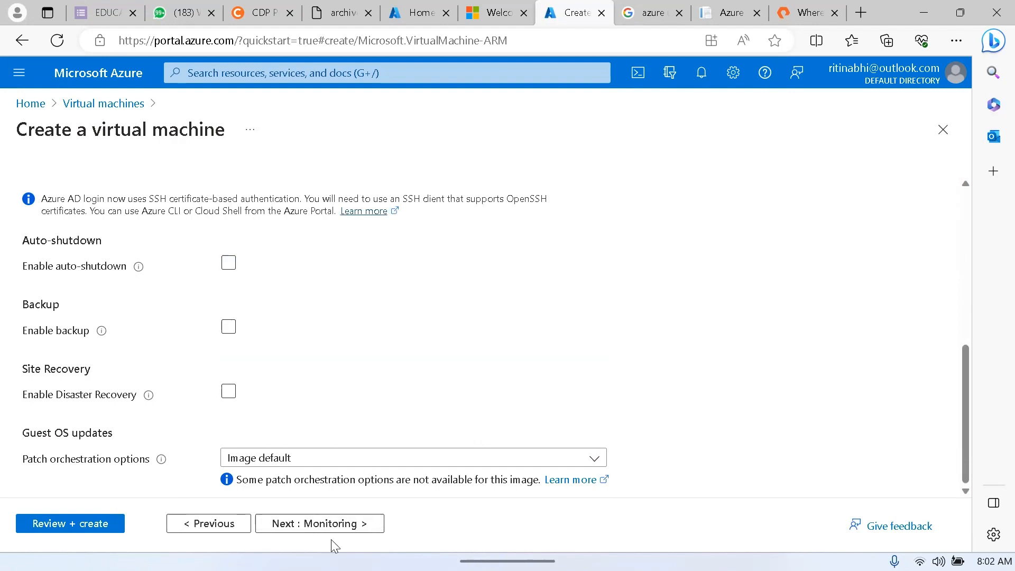
left_click(332, 525)
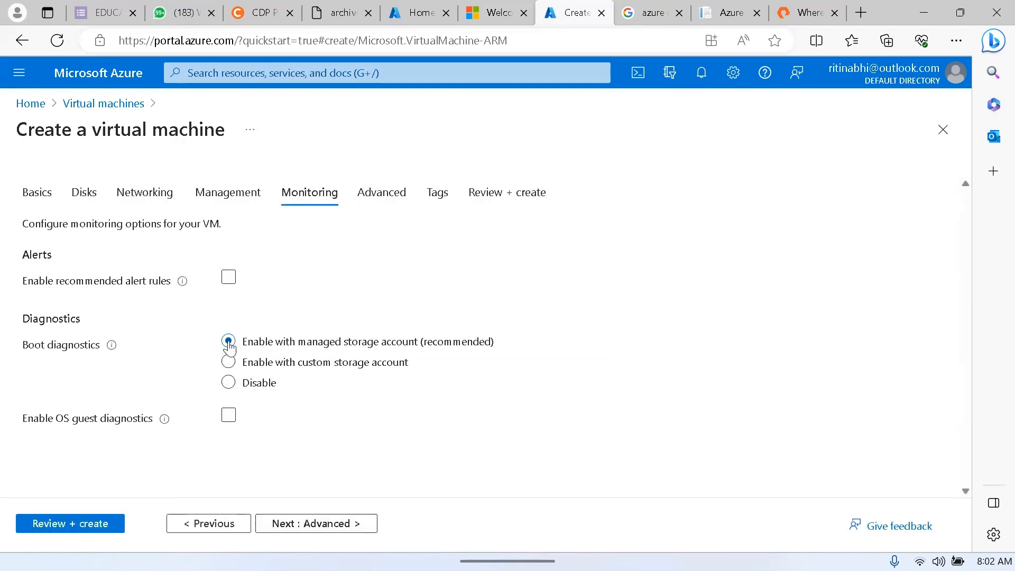
Set boot diagnostics to Disable, then pass Advanced and Tags to reach Review + create.
left_click(228, 384)
left_click(338, 526)
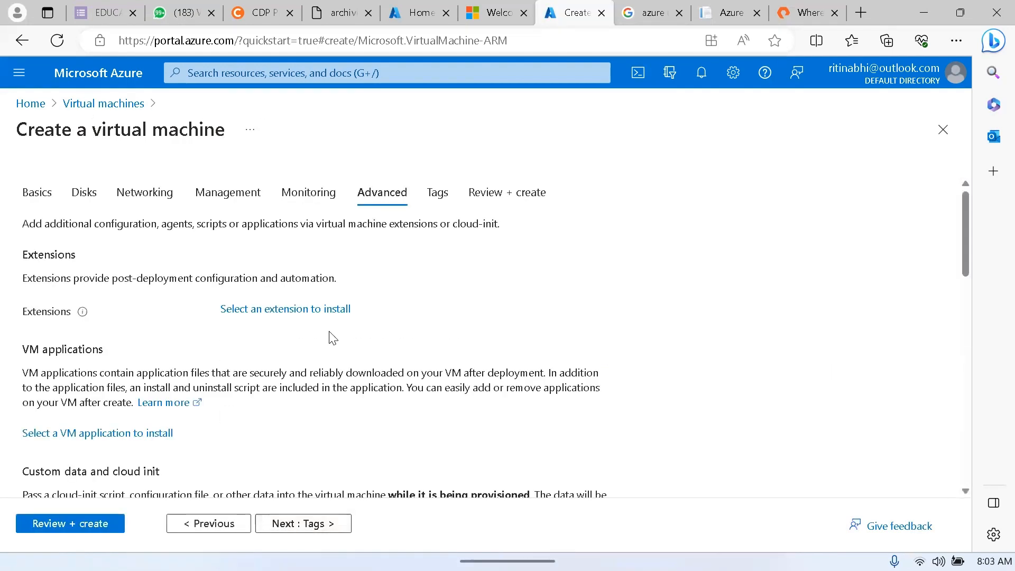
scroll(417, 354, "down", 5)
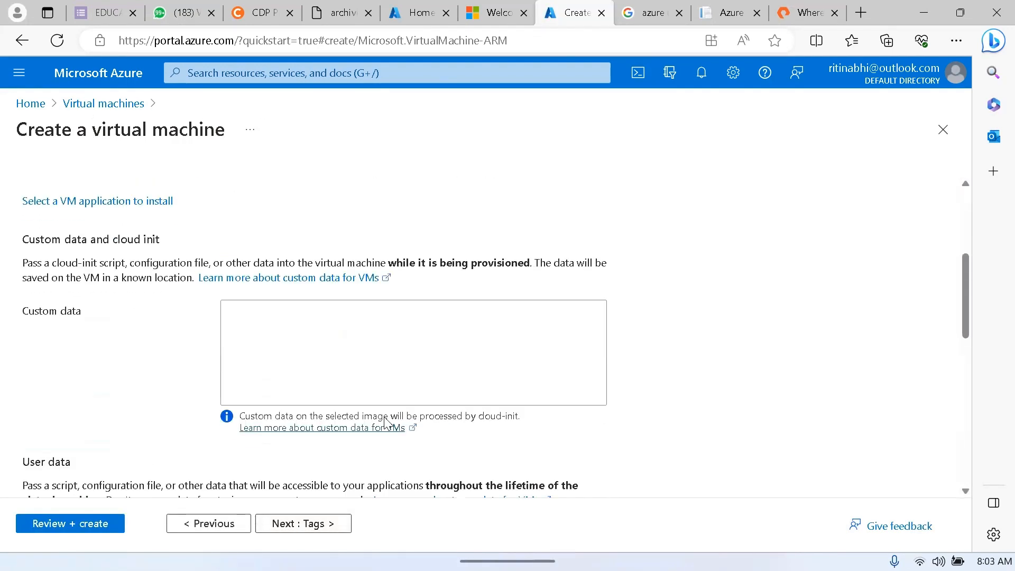
left_click(308, 532)
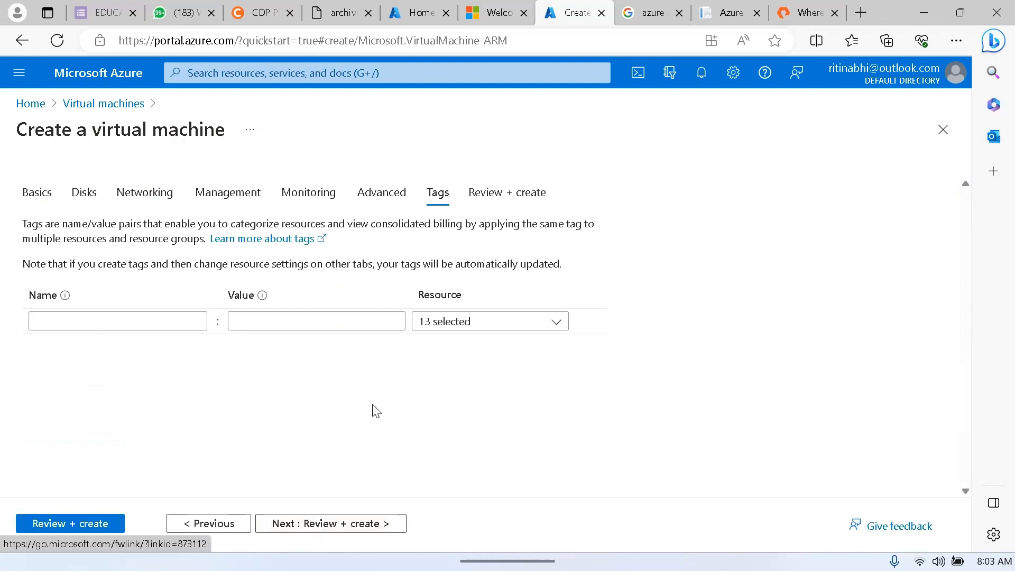
left_click(363, 529)
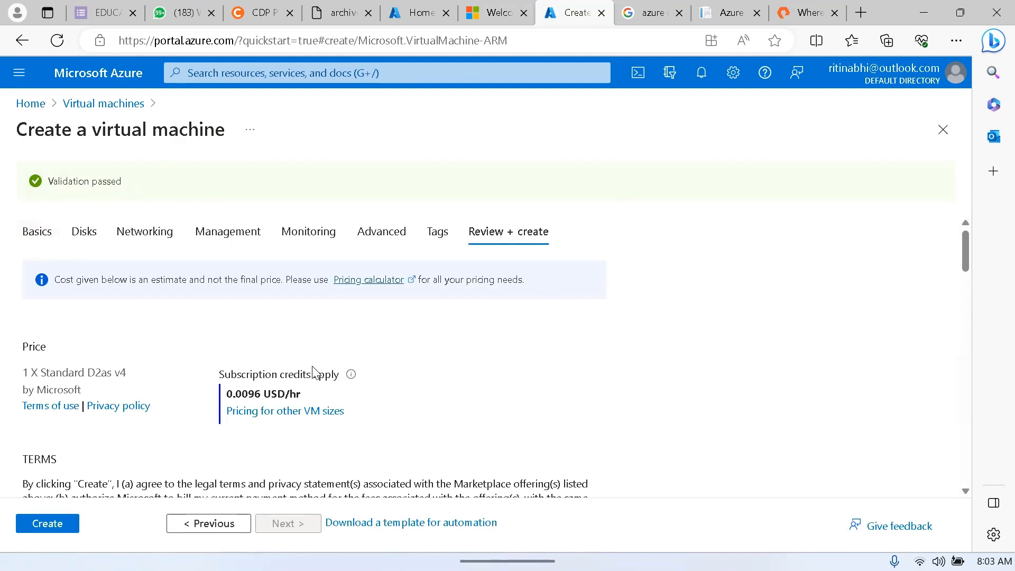
Check the review summary, including the 0.10 USD spot max price, and start creating the VM.
scroll(313, 372, "down", 4)
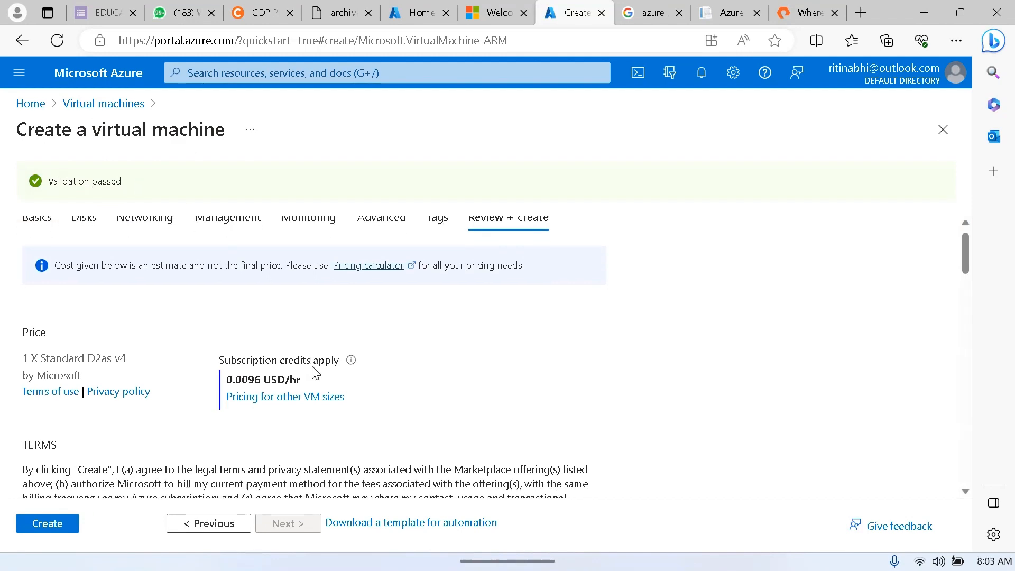
scroll(306, 365, "down", 6)
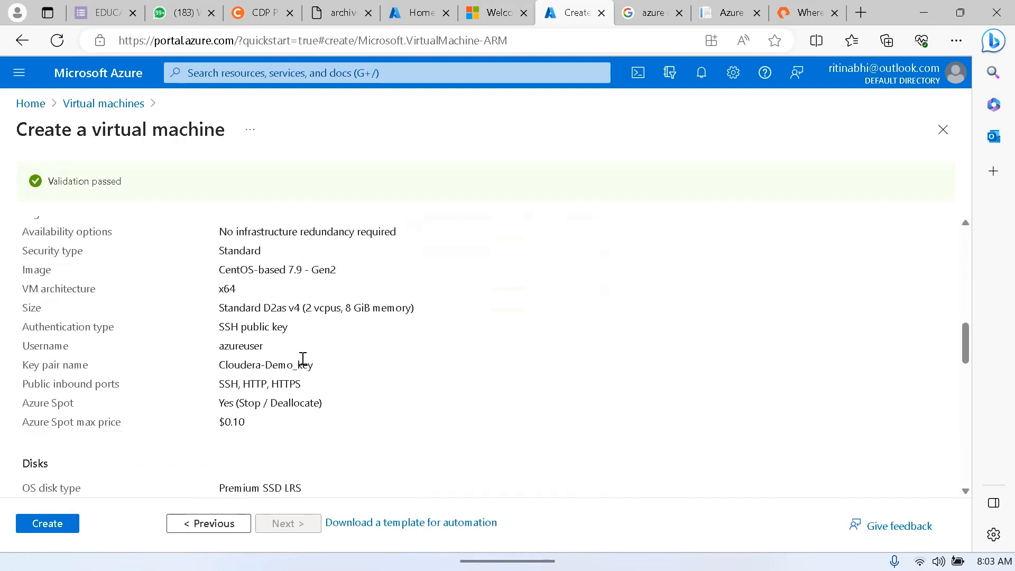
scroll(239, 381, "down", 2)
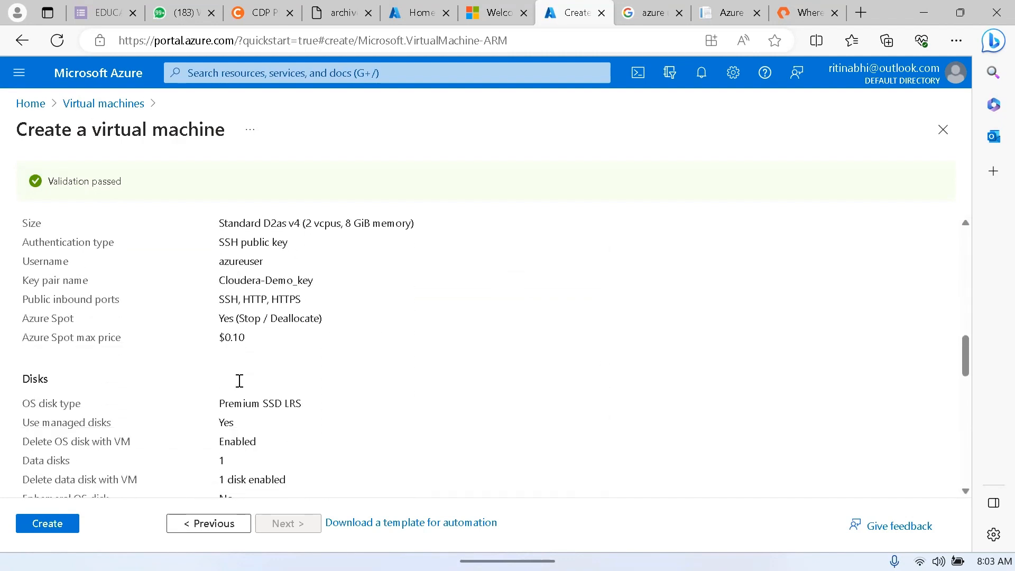
left_click_drag(225, 338, 276, 352)
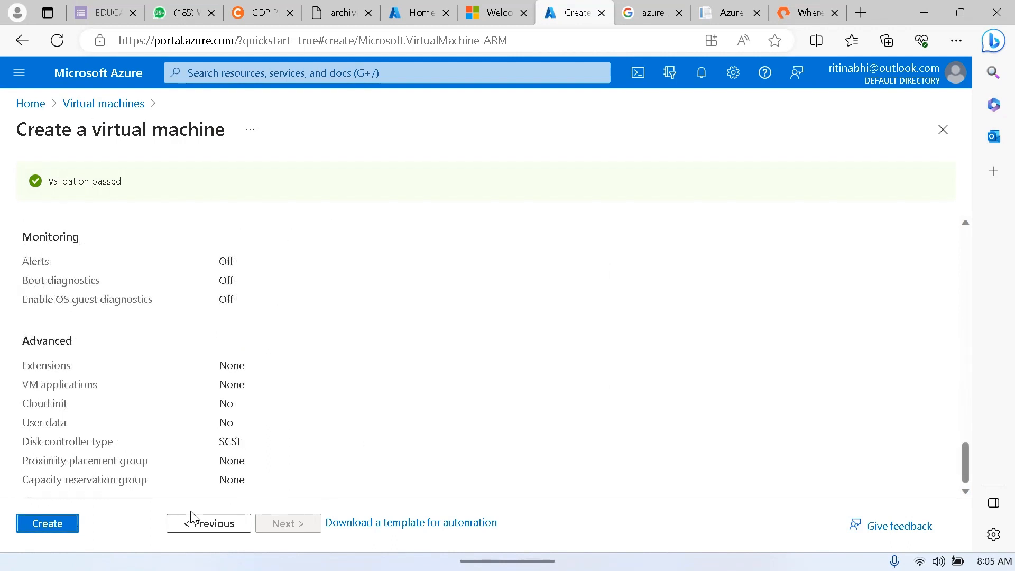
left_click(57, 526)
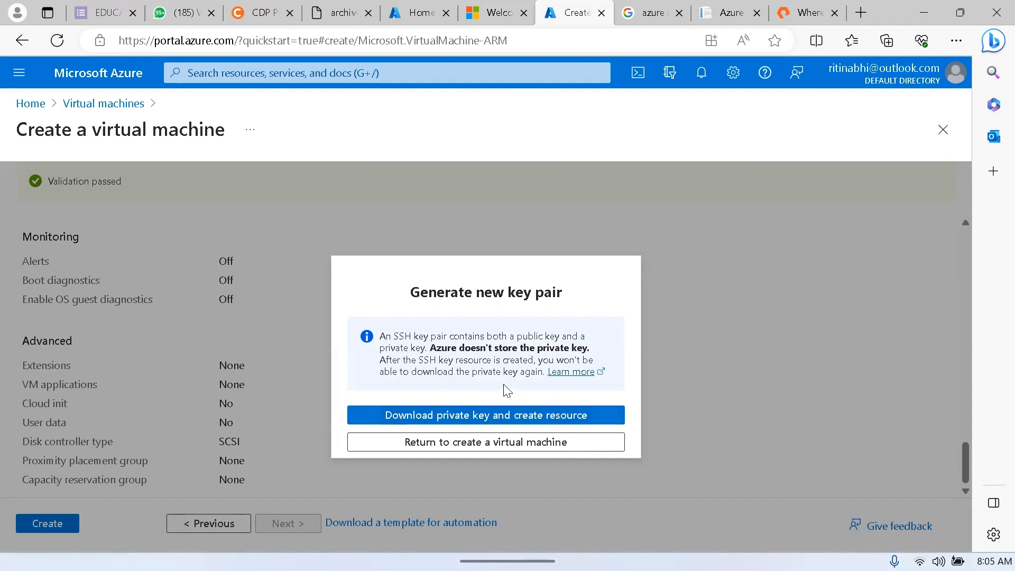
Download Cloudera-Demo_key.pem while creating the VM and show the key file in Downloads.
left_click(468, 417)
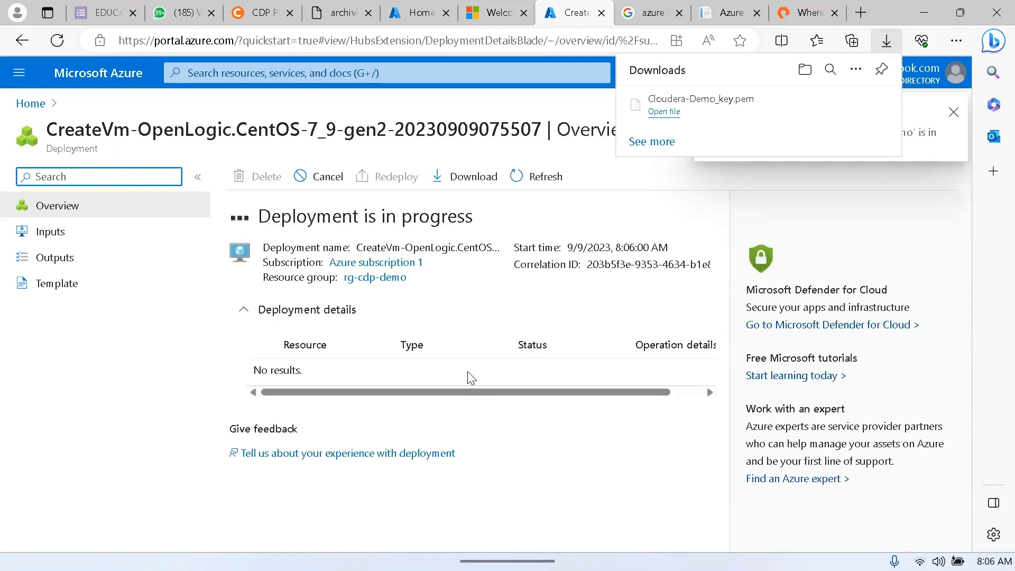
mouse_move(803, 123)
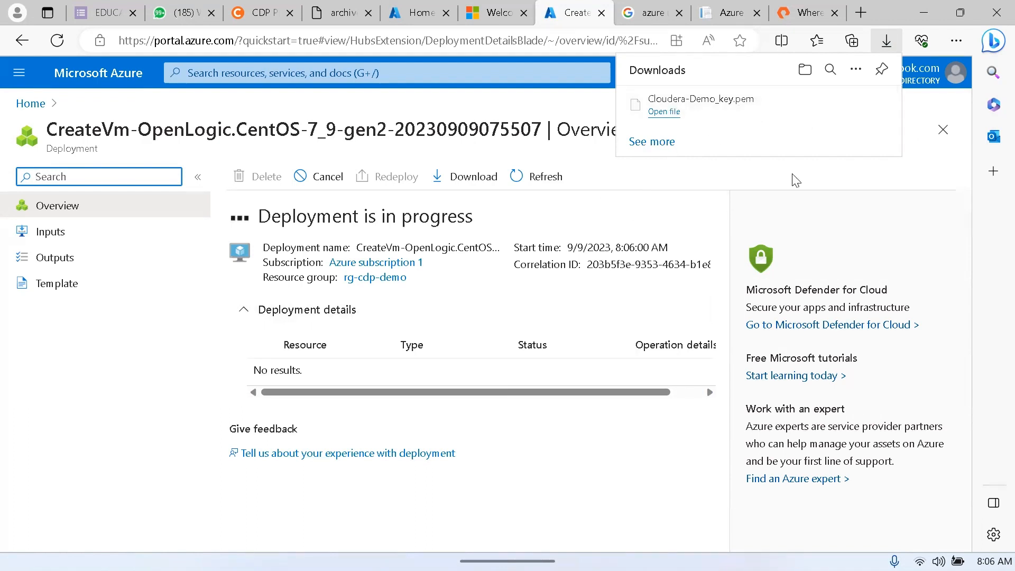
mouse_move(829, 106)
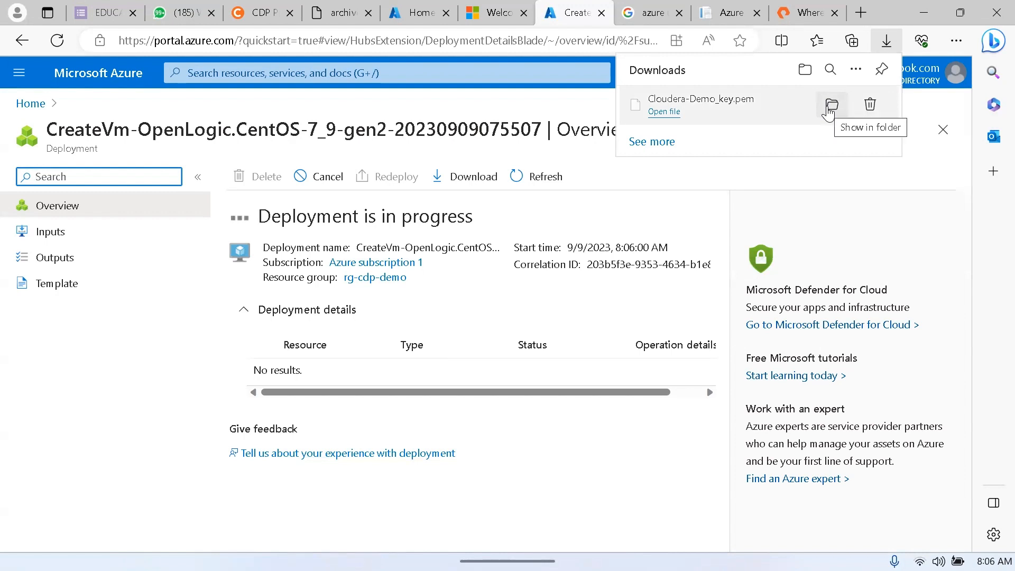
left_click(829, 105)
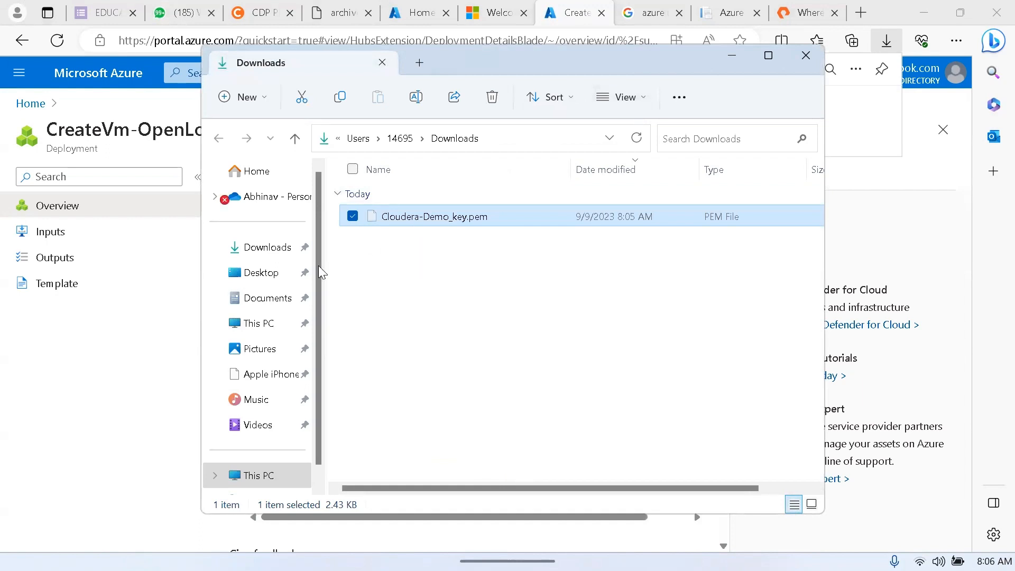
Create a folder named study on drive D: and open it.
left_click(262, 334)
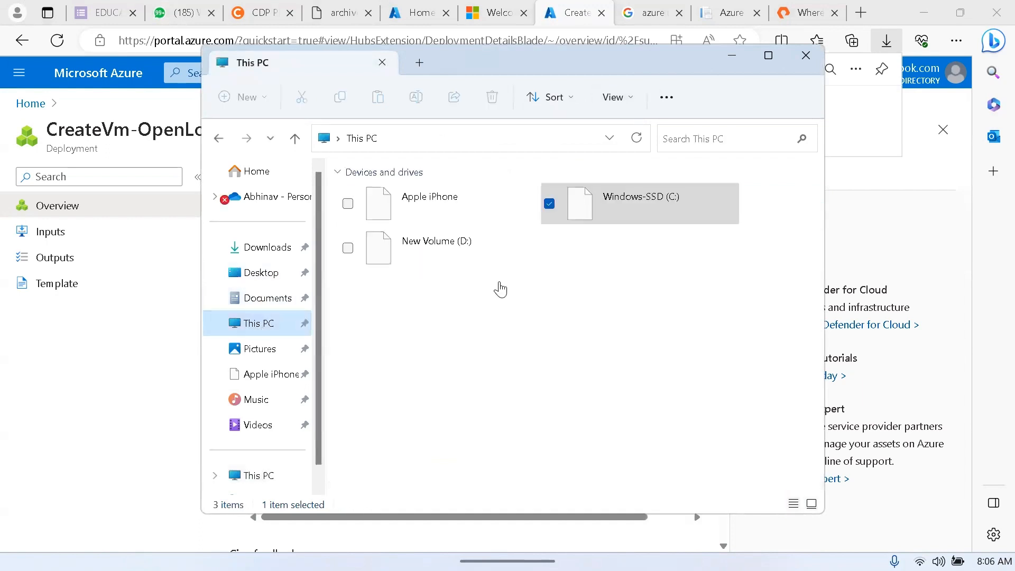
double_click(467, 255)
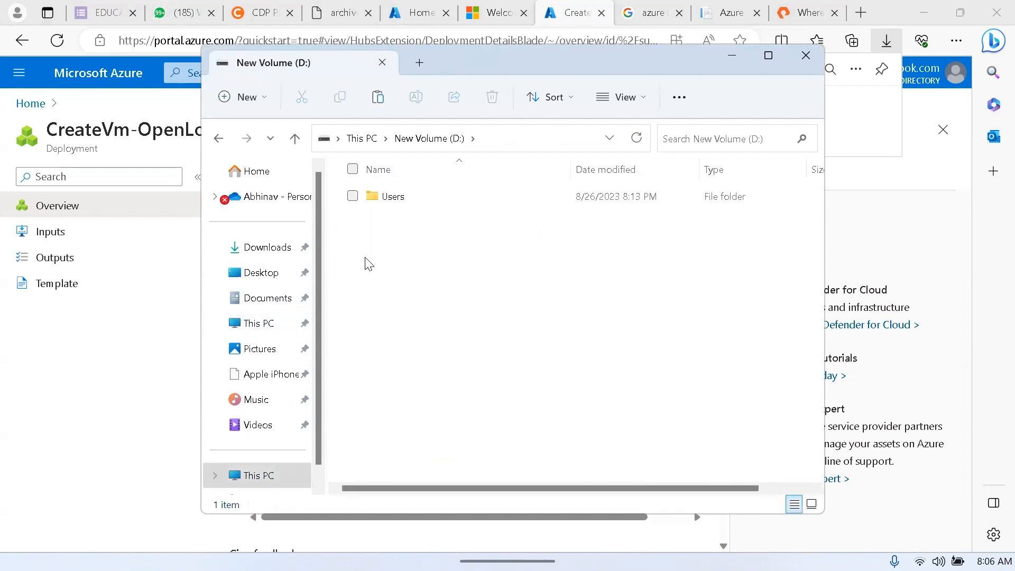
left_click(245, 97)
left_click(263, 135)
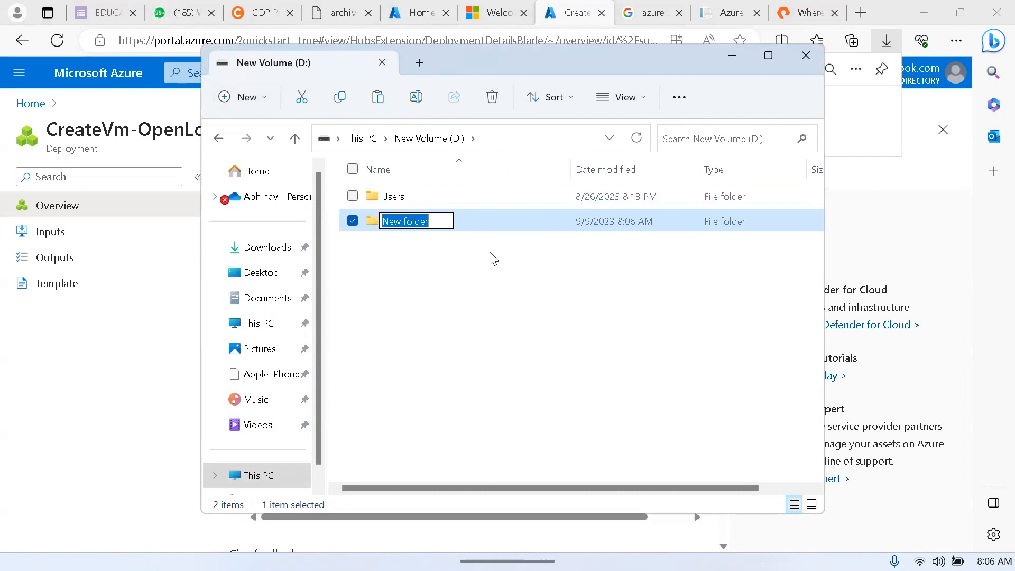
type("study")
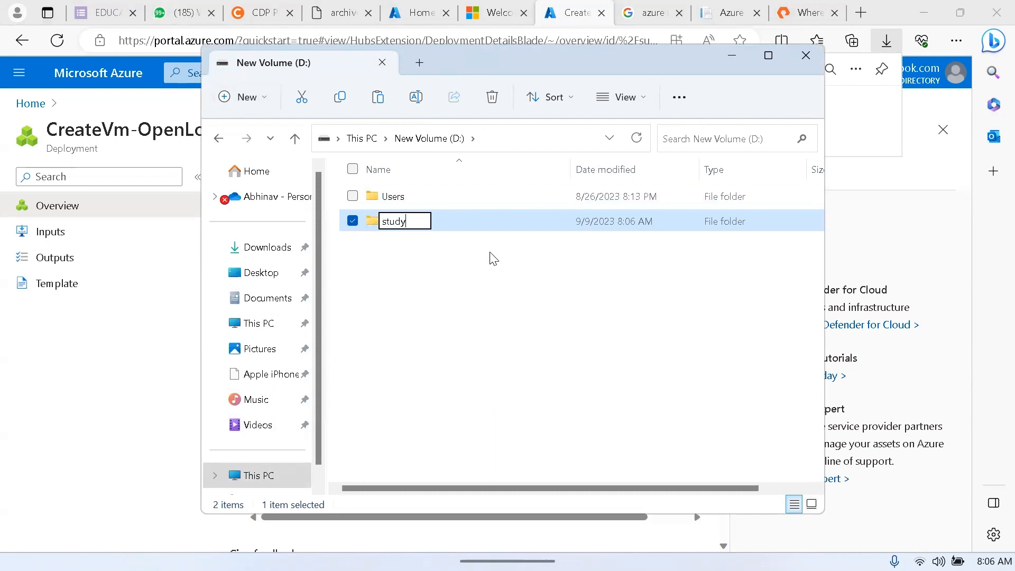
key("Return")
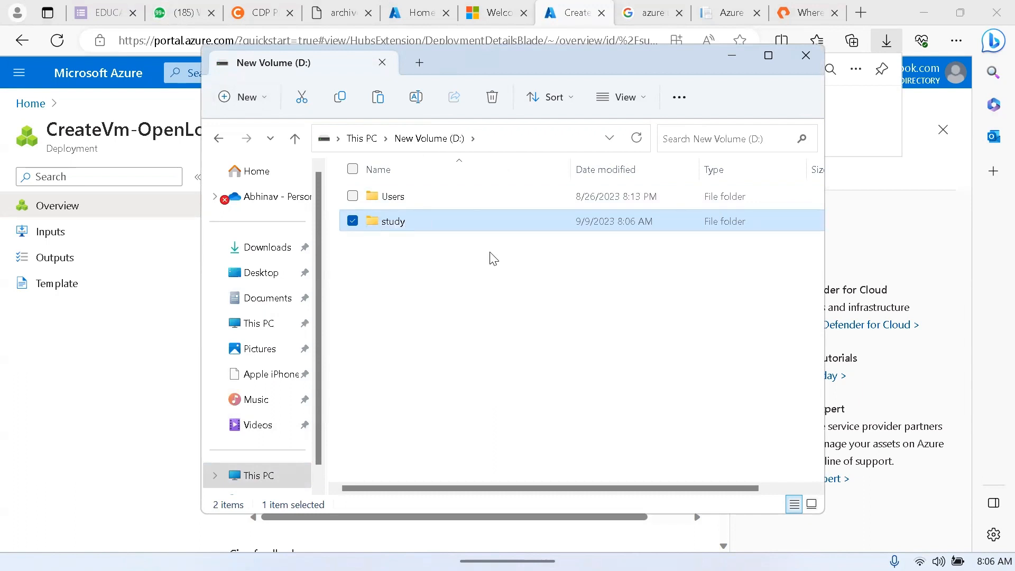
key("Return")
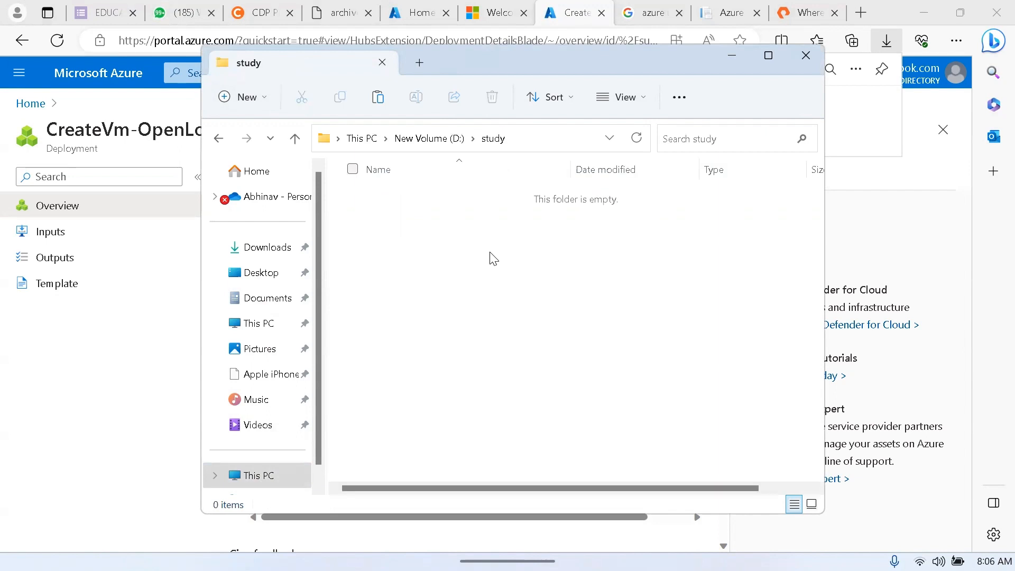
Create a cdp folder inside study and paste Cloudera-Demo_key.pem into it.
left_click(255, 101)
left_click(259, 135)
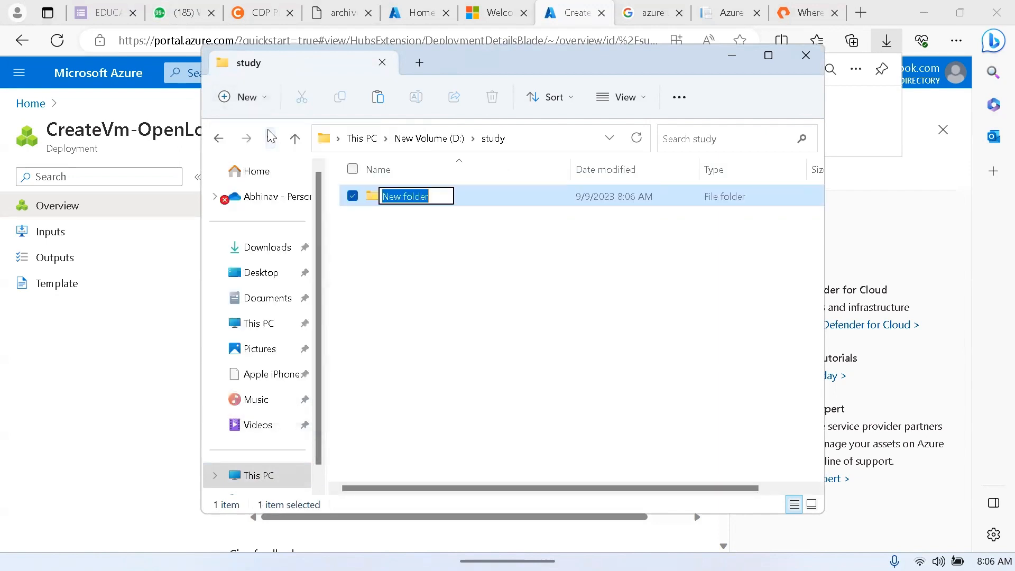
type("cdp")
key("Return")
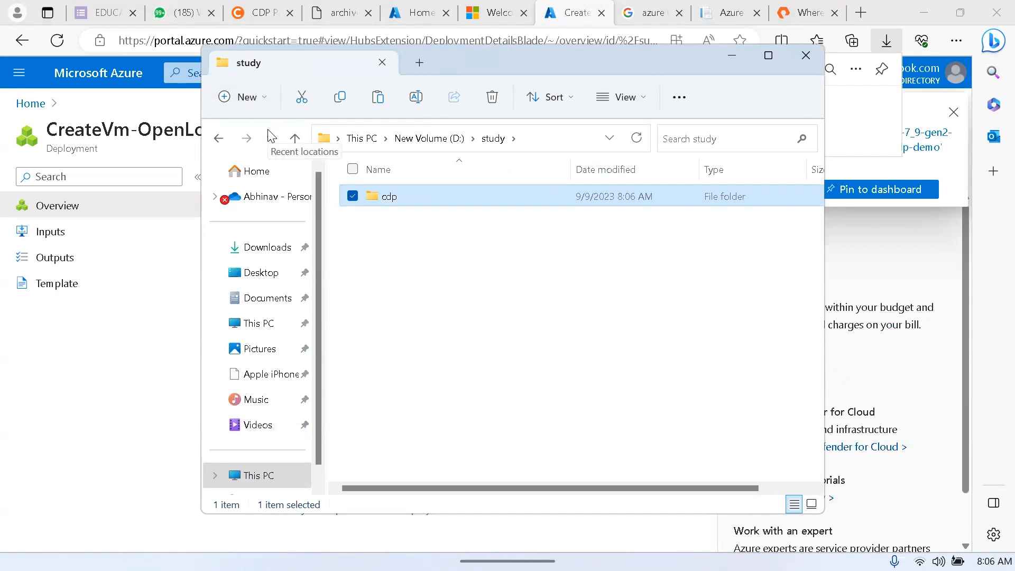
key("Return")
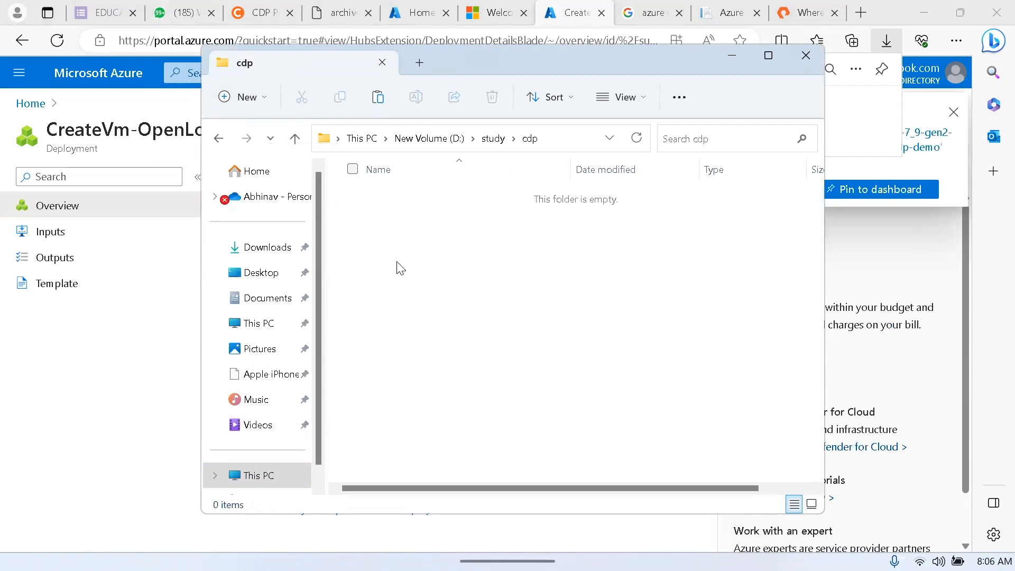
key("ctrl+v")
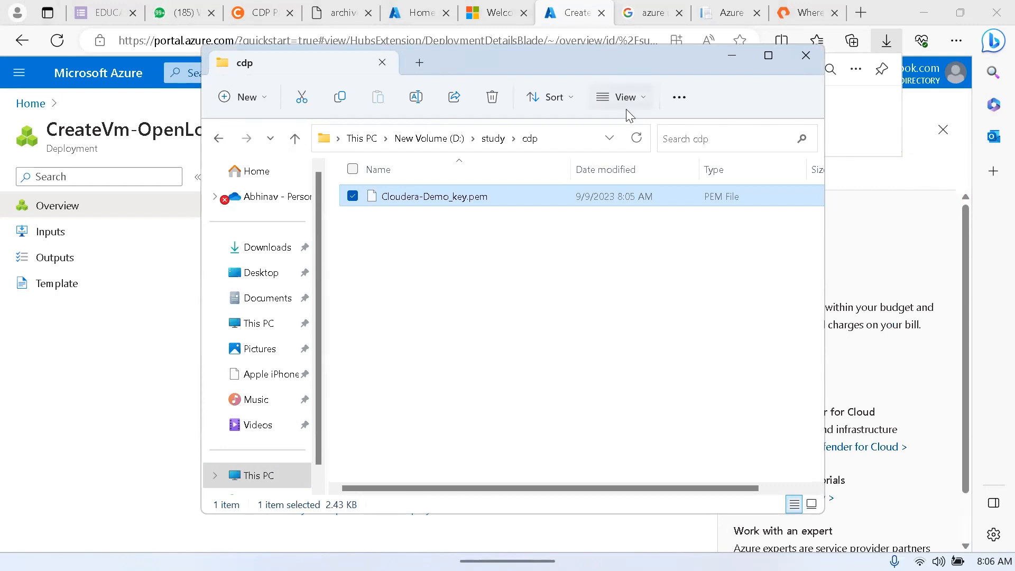
left_click(732, 56)
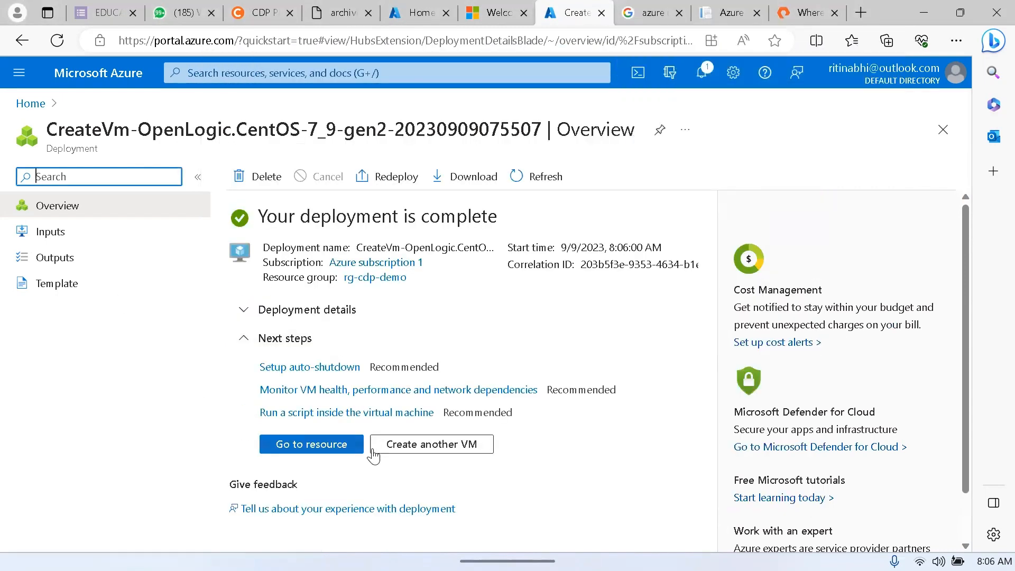
Go to the Cloudera-Master VM and review its properties, highlighting private IP 10.0.0.4.
left_click(323, 447)
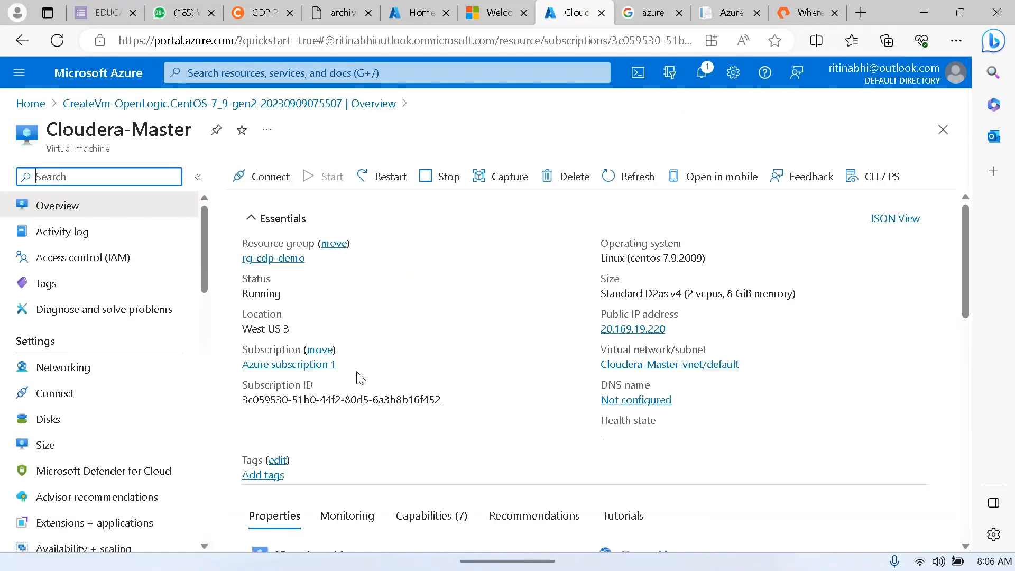
scroll(378, 394, "down", 5)
scroll(378, 396, "up", 1)
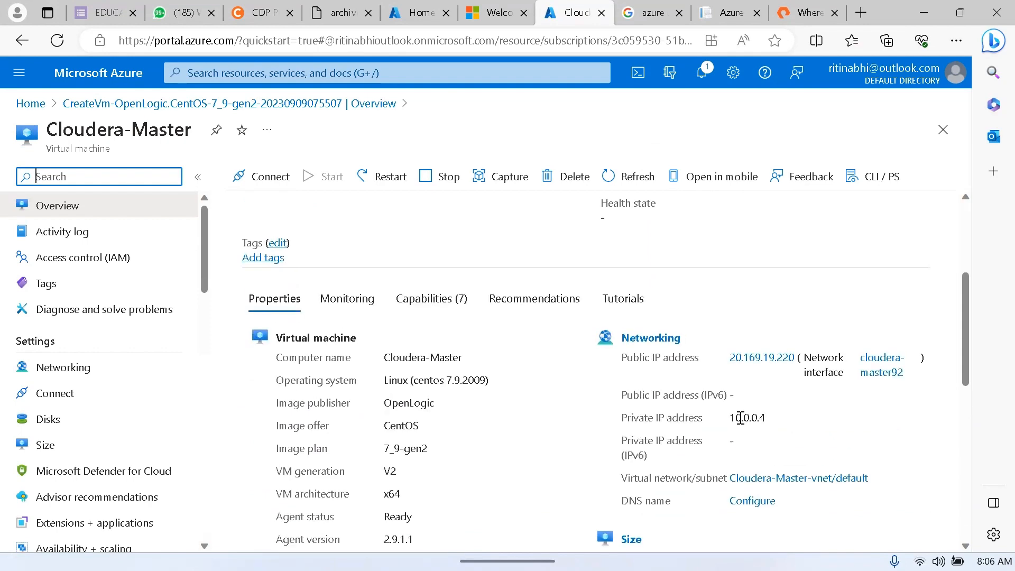
left_click_drag(734, 415, 772, 418)
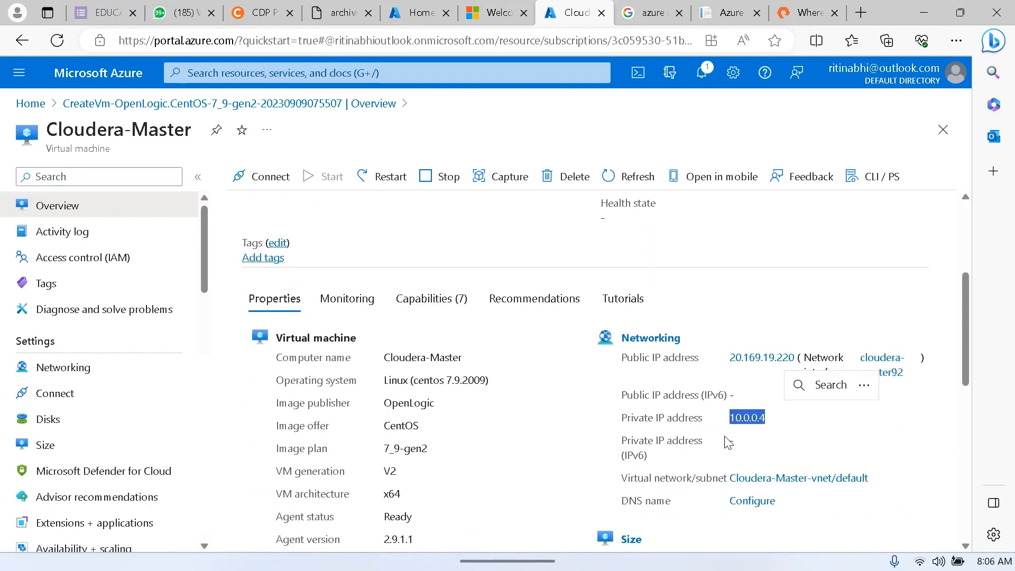
scroll(730, 428, "up", 4)
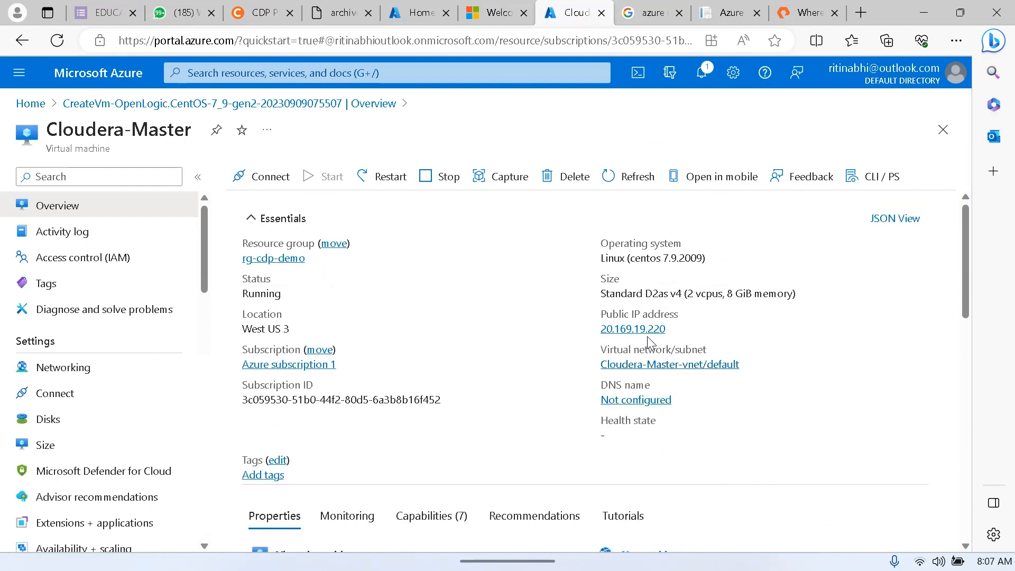
scroll(661, 360, "down", 4)
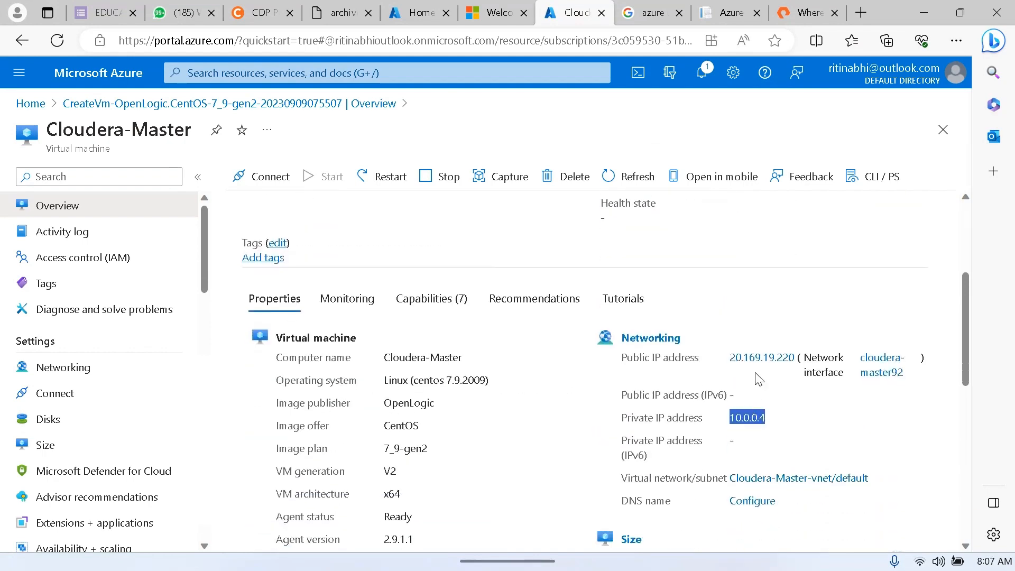
scroll(531, 379, "down", 3)
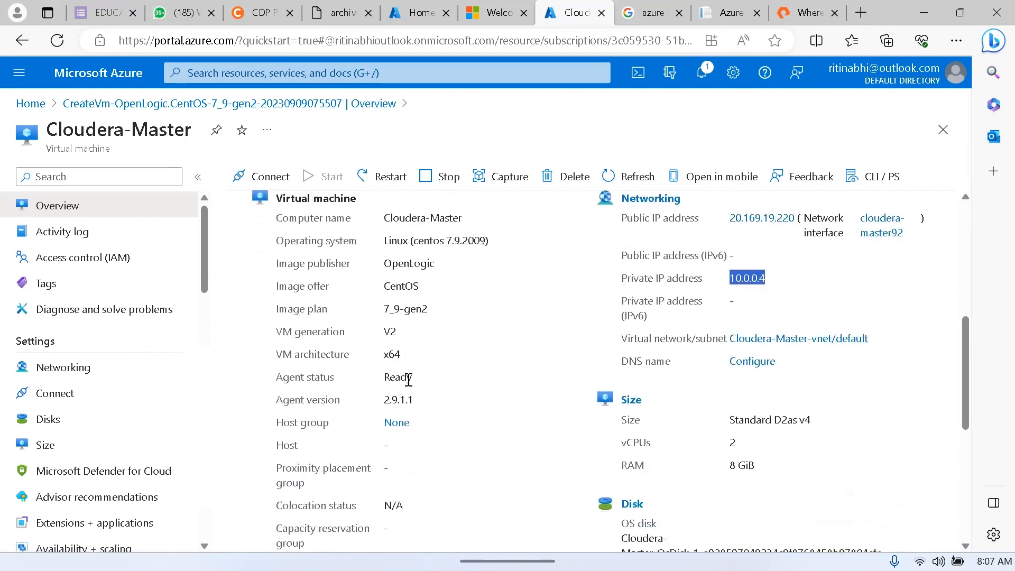
scroll(409, 380, "down", 1)
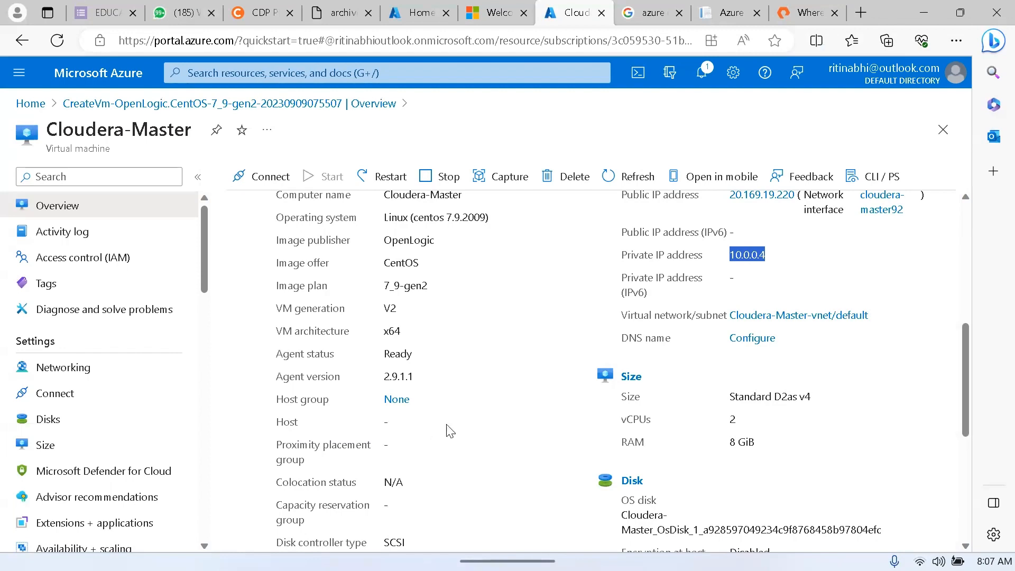
key("super")
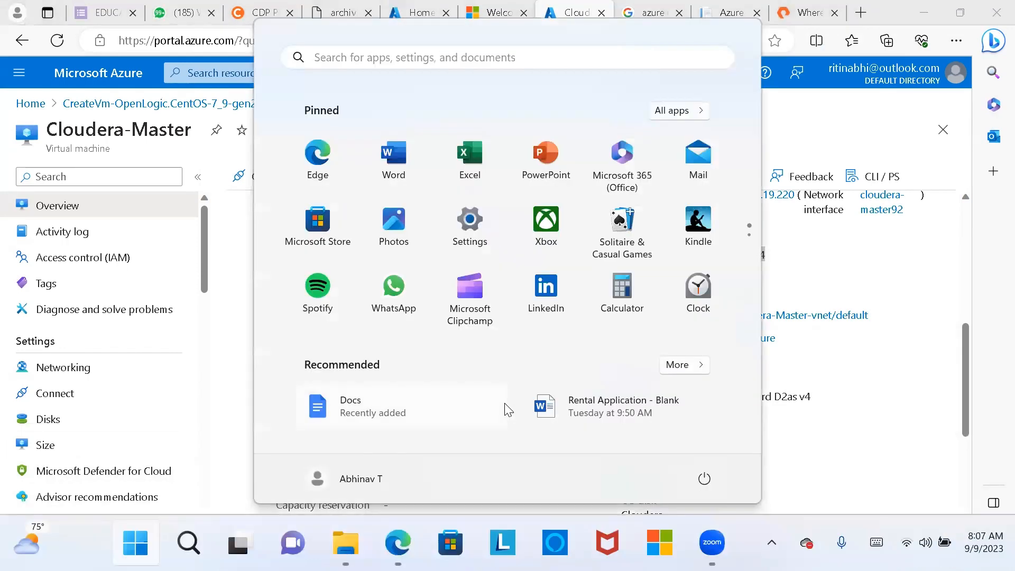
type("putty")
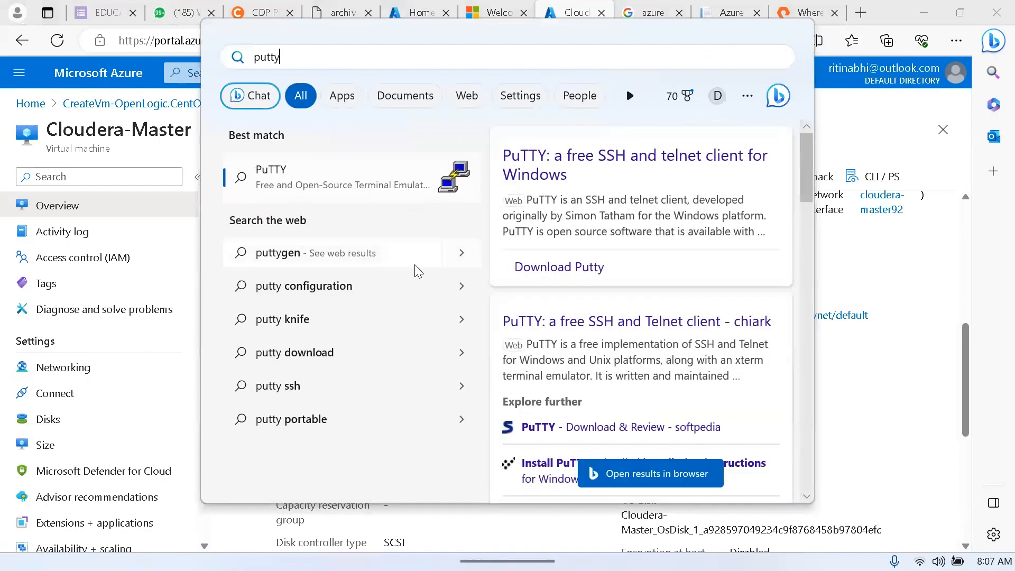
left_click(914, 386)
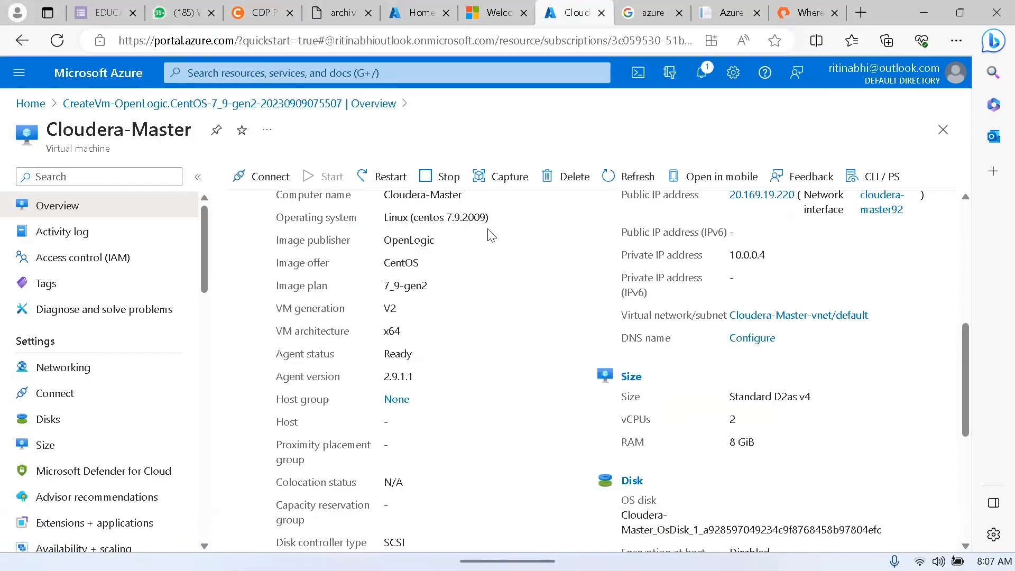
Close the two leftover Azure tabs in Edge.
left_click(652, 13)
left_click(757, 13)
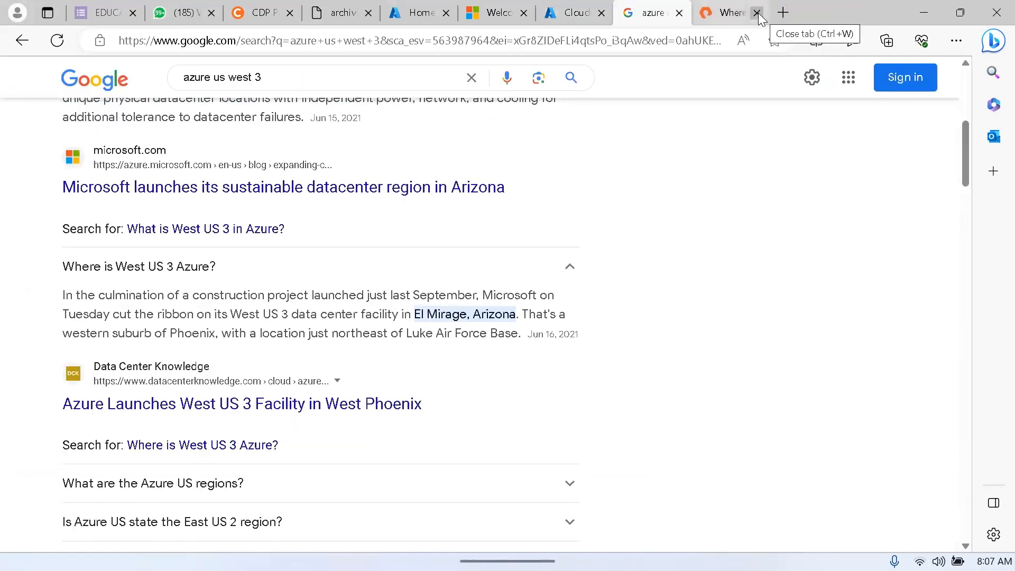
left_click(758, 13)
Search Google for 'download putty' and reach the PuTTY latest-release MSI installer list.
left_click(298, 79)
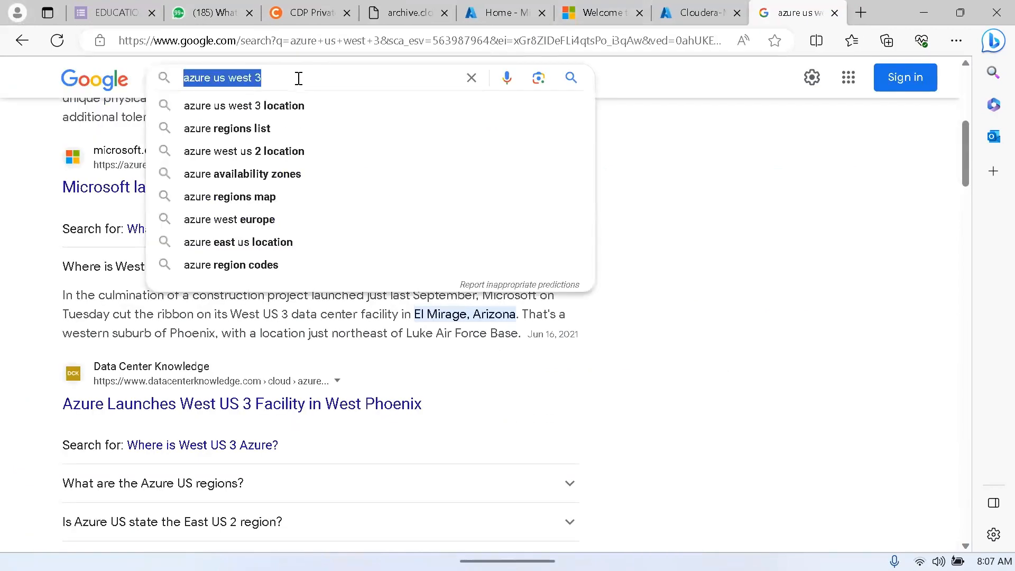
type("dow")
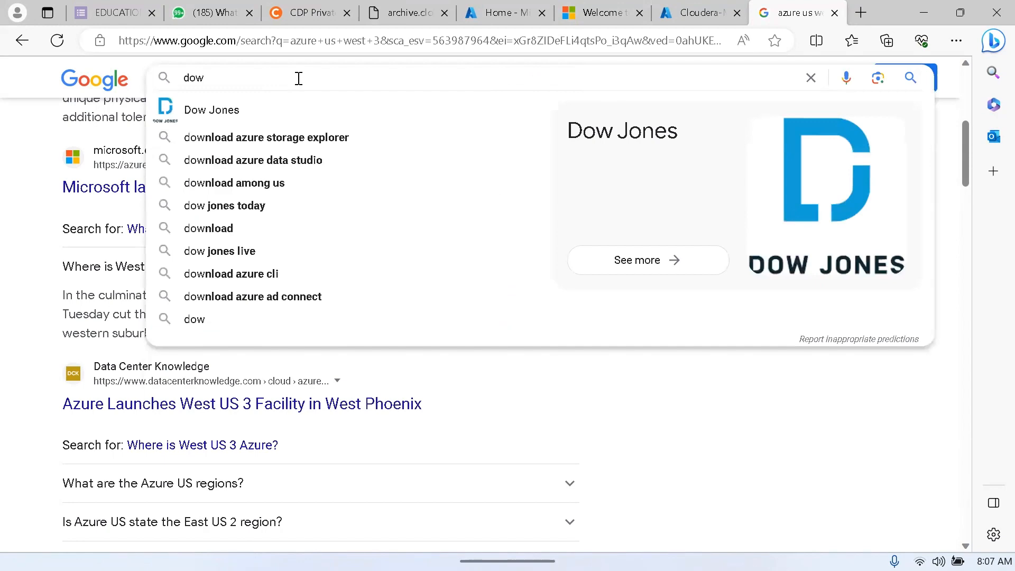
type("nload put")
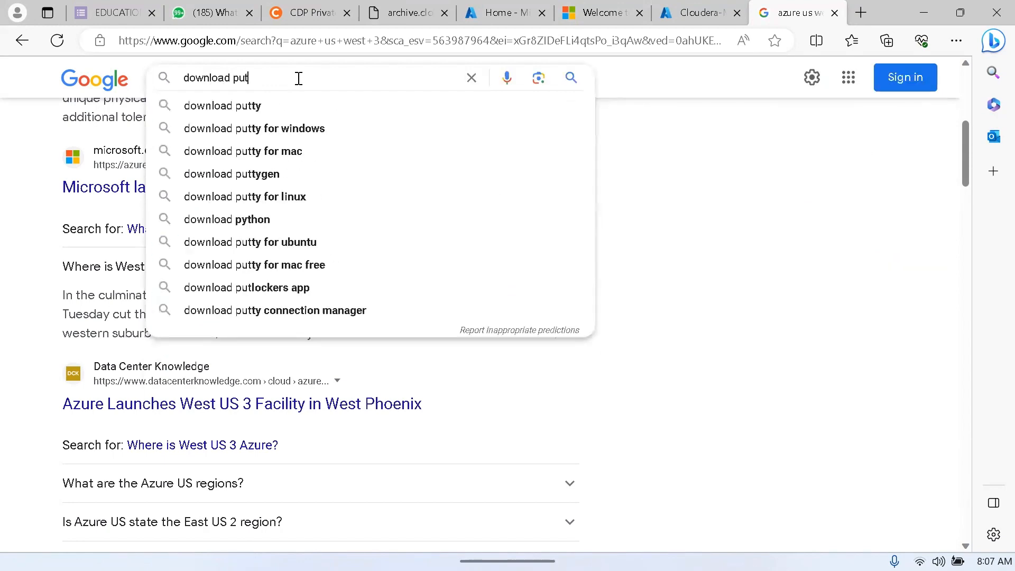
type("ty")
key("Return")
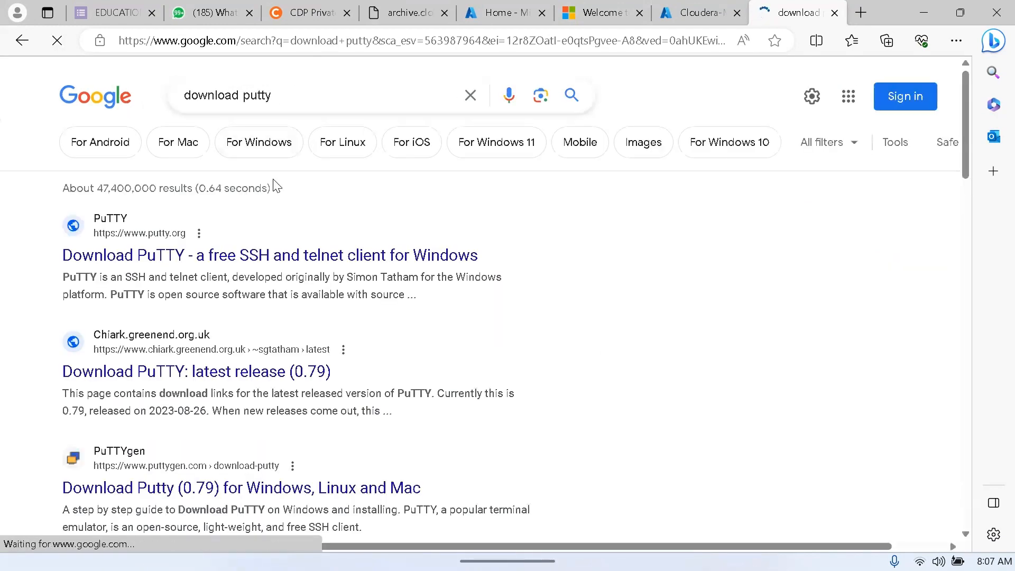
left_click(183, 258)
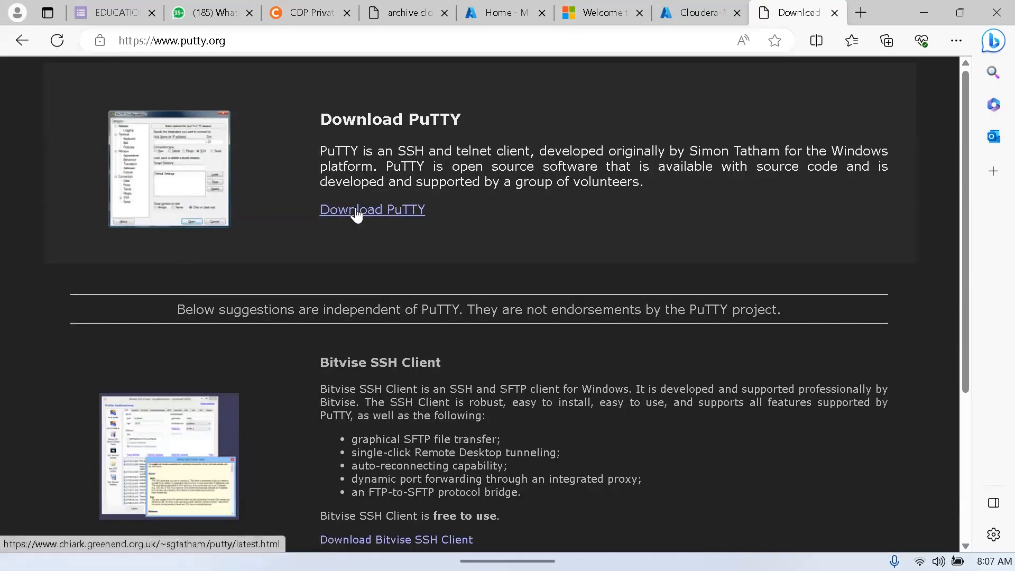
left_click(384, 209)
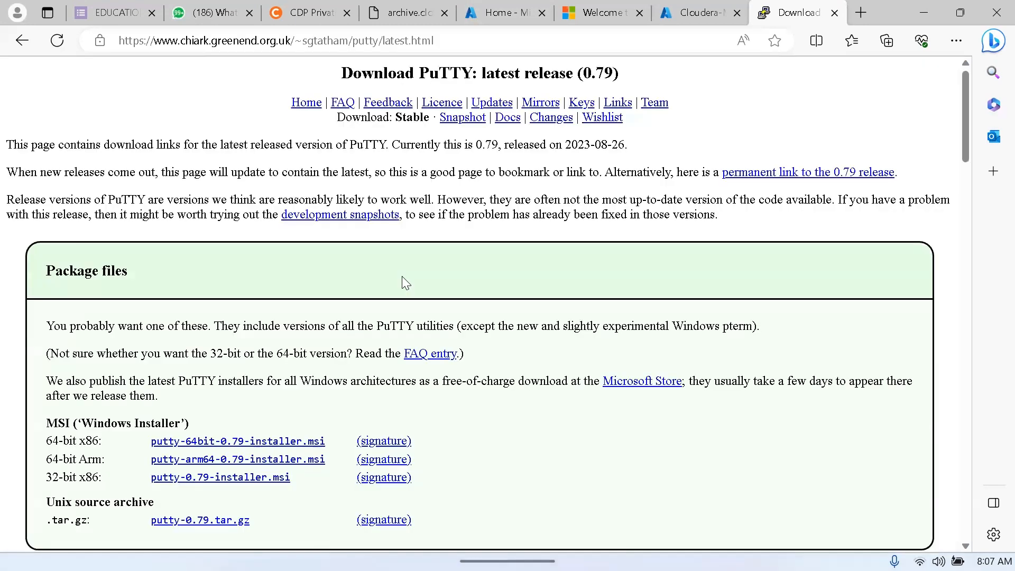
scroll(238, 407, "down", 4)
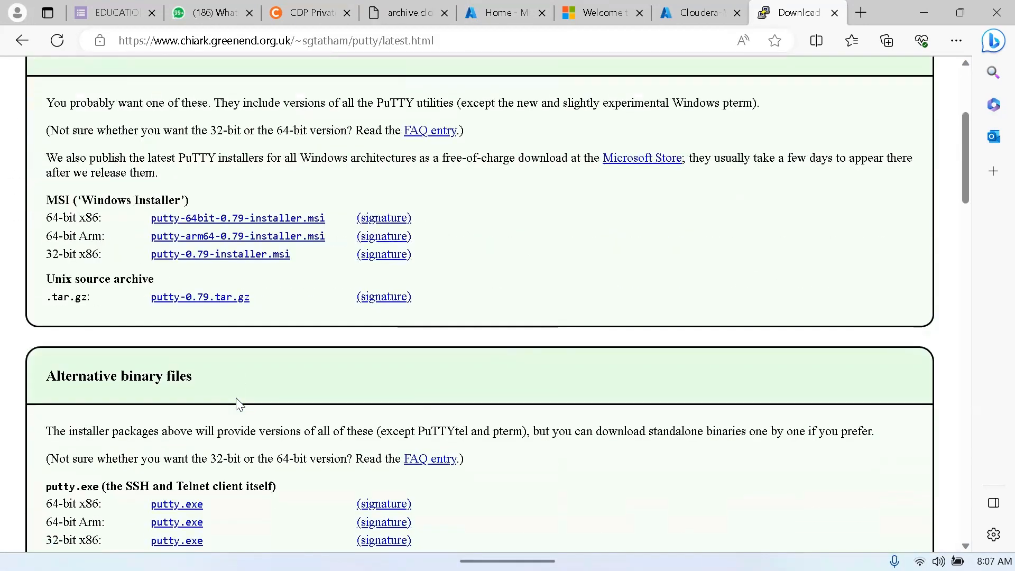
scroll(239, 404, "down", 3)
scroll(236, 403, "up", 3)
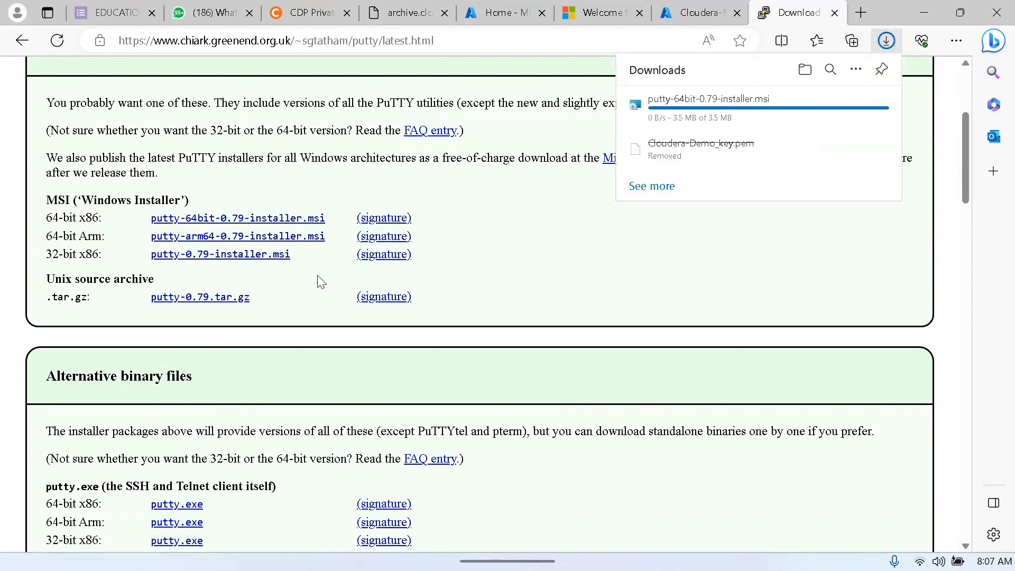
Run the PuTTY 0.79 64-bit installer into C:\Program Files\PuTTY\ with default features.
left_click(664, 112)
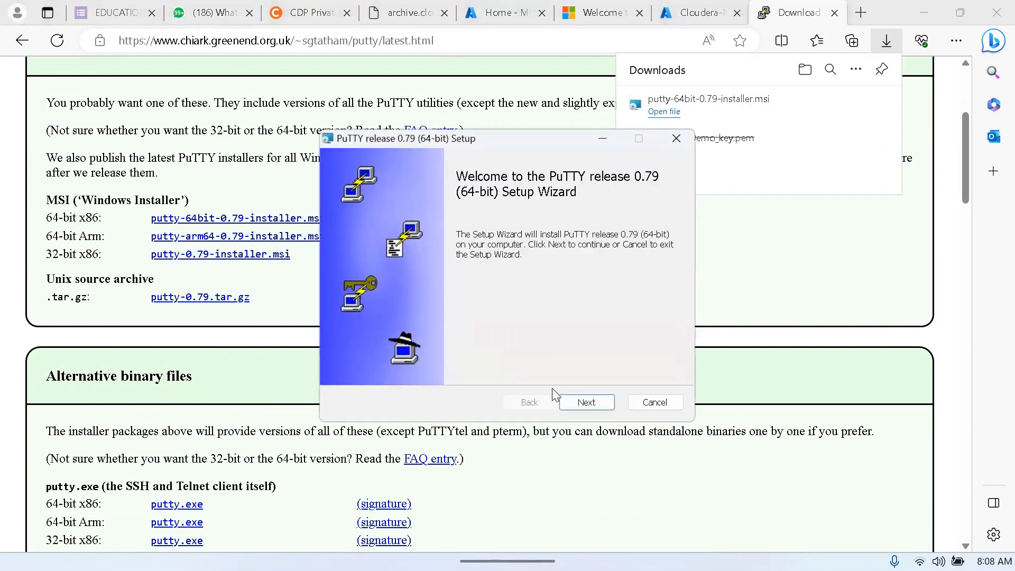
left_click(587, 402)
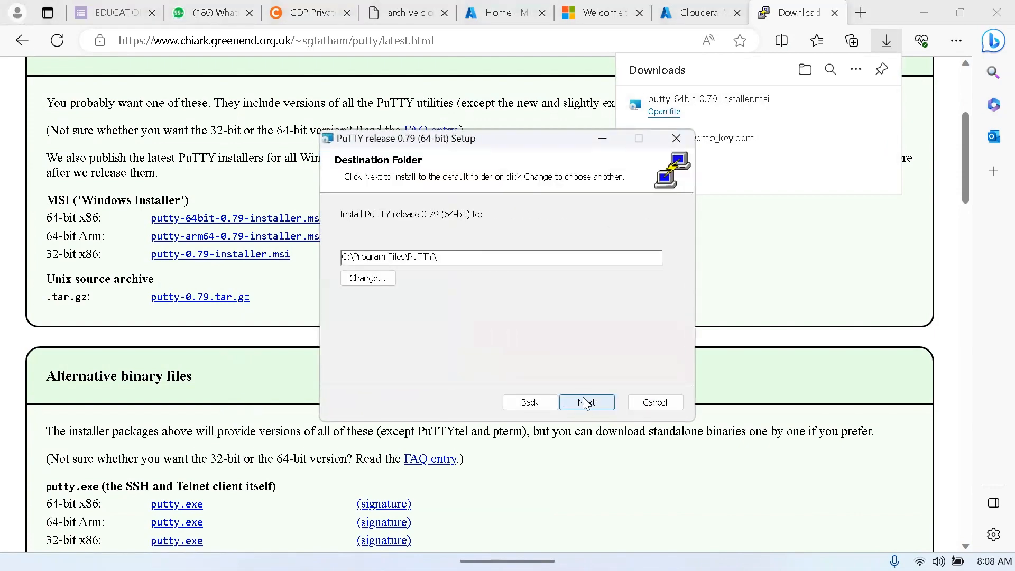
left_click(586, 403)
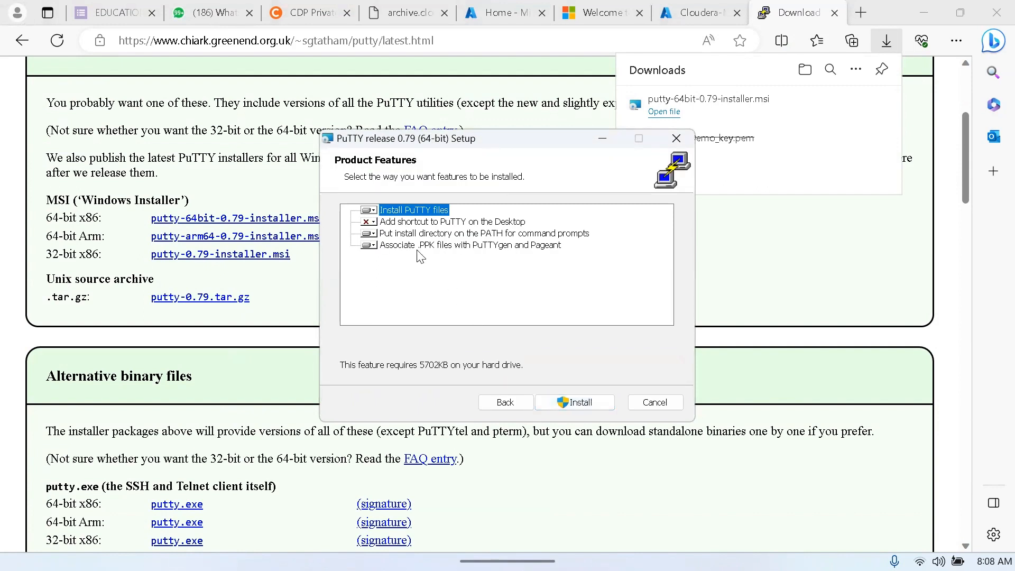
left_click(582, 404)
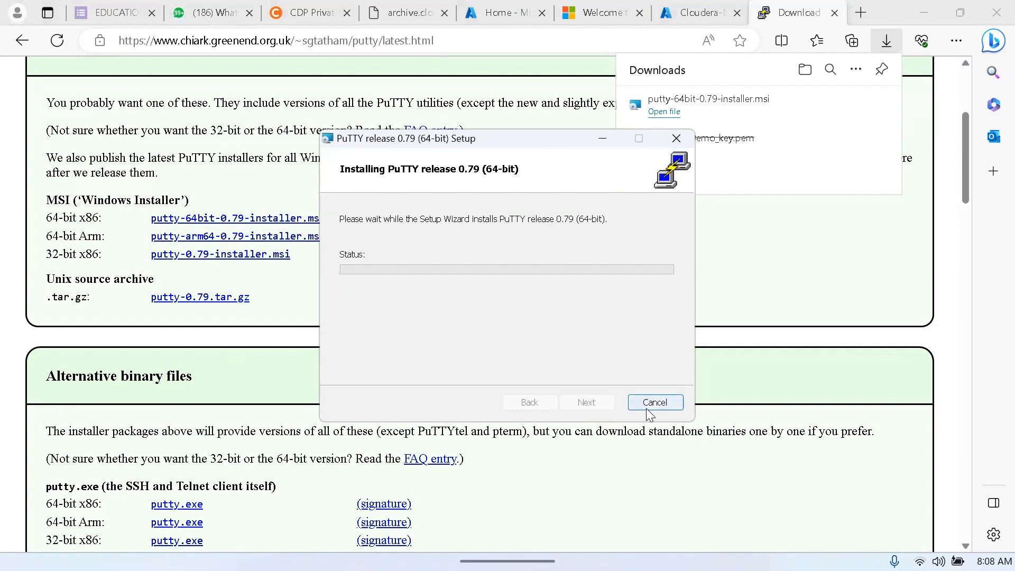
Find the puttygen.exe section on the PuTTY page and download the 64-bit x86 build.
left_click(246, 377)
scroll(260, 380, "down", 7)
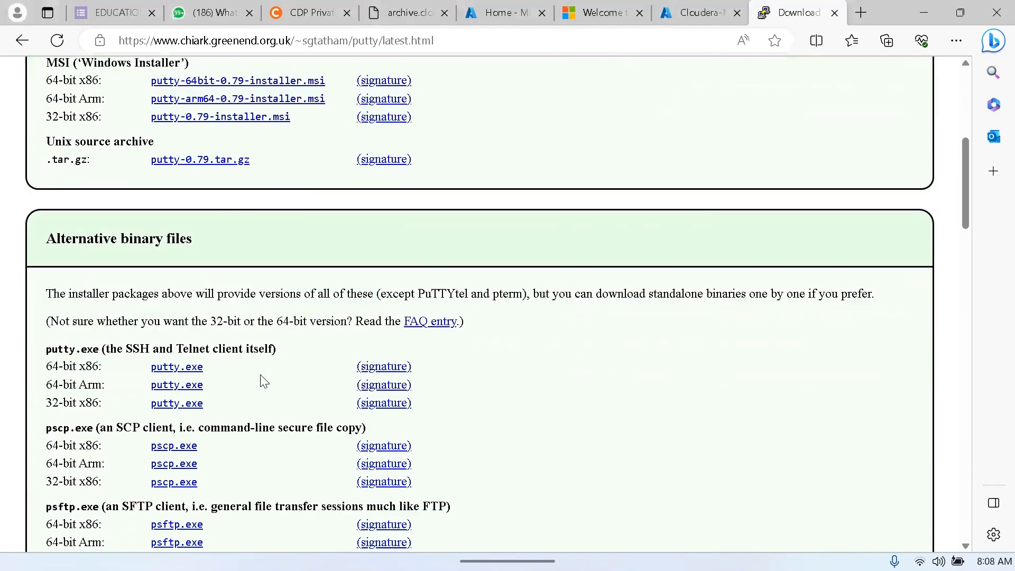
scroll(263, 380, "down", 3)
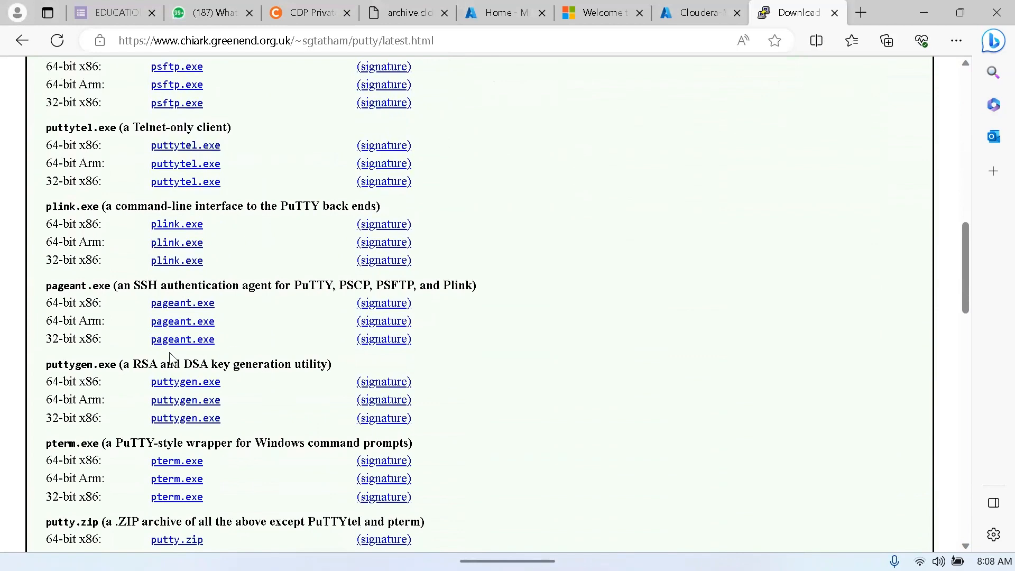
left_click_drag(47, 365, 104, 368)
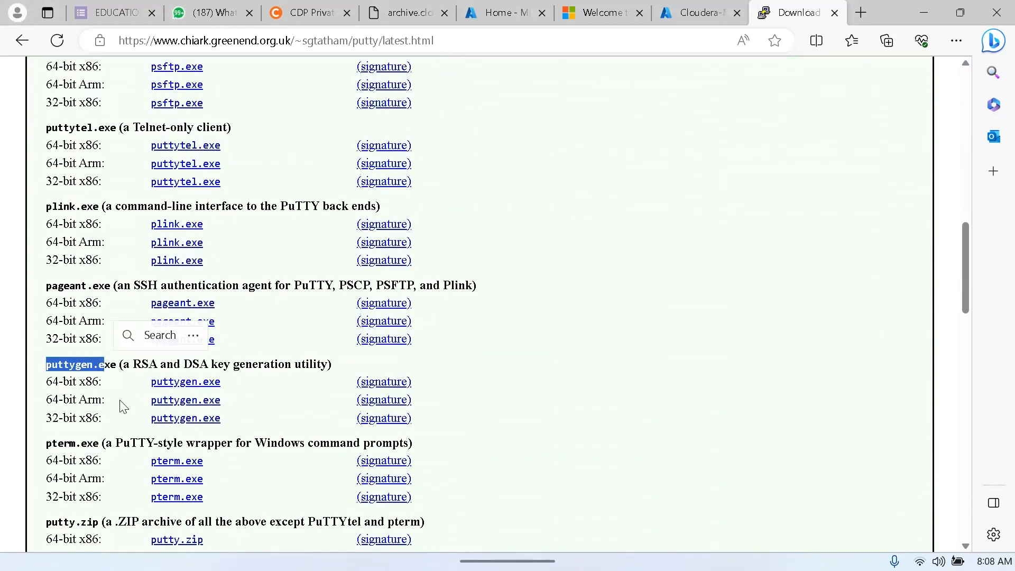
left_click(528, 370)
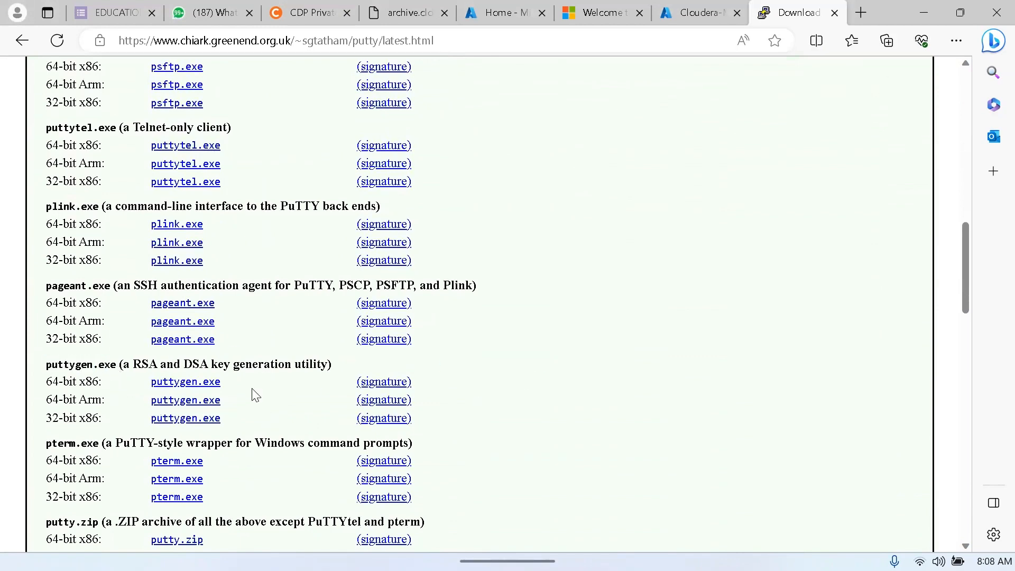
scroll(252, 394, "down", 1)
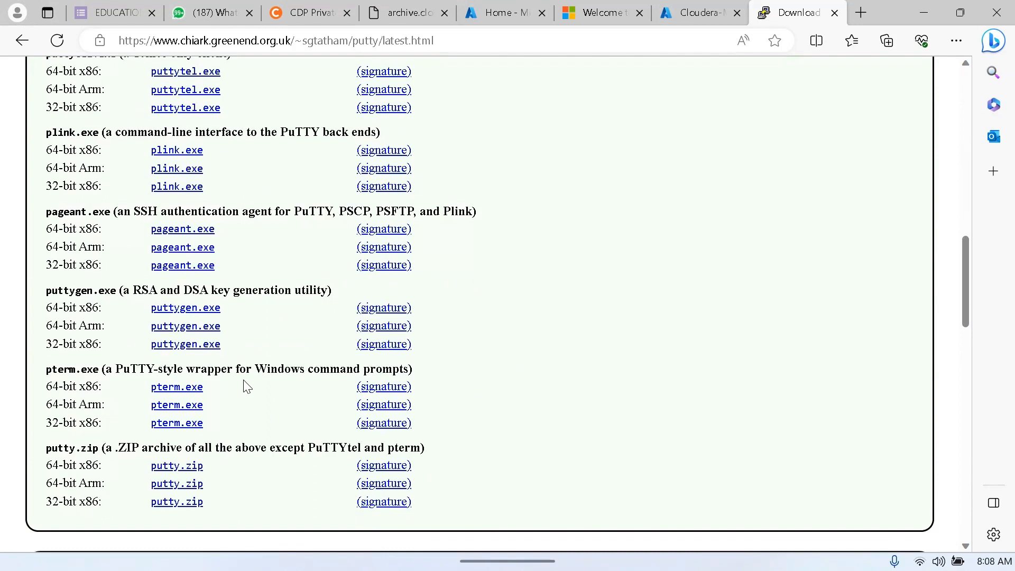
left_click(178, 314)
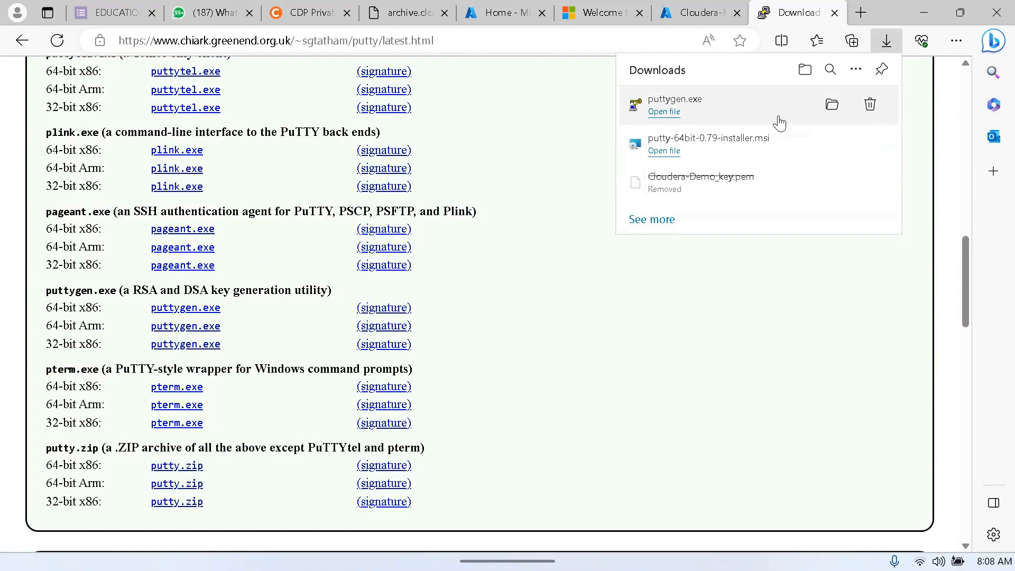
Open File Explorer in a new tab showing Downloads with puttygen and the PuTTY installer.
key("super")
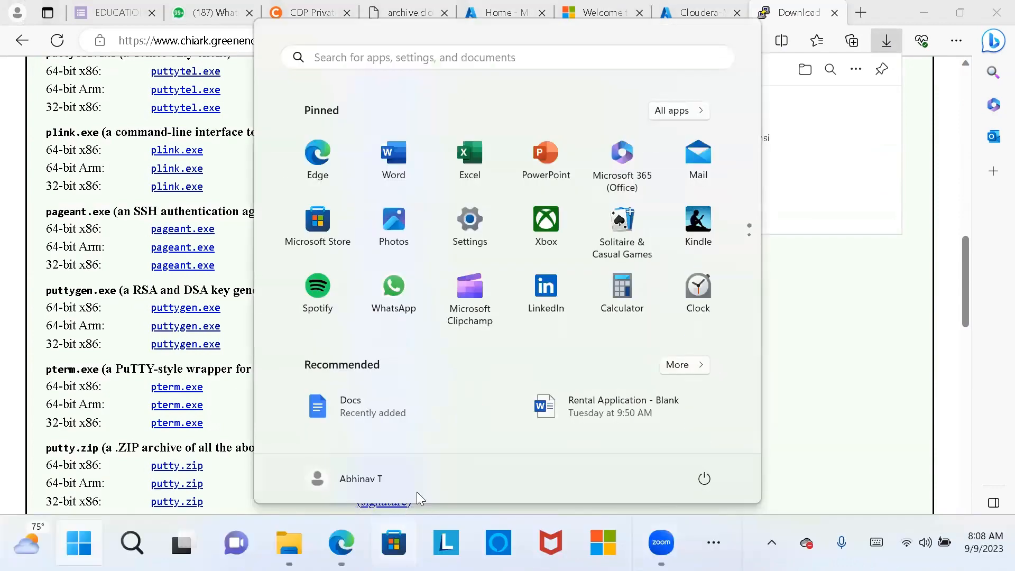
left_click(290, 540)
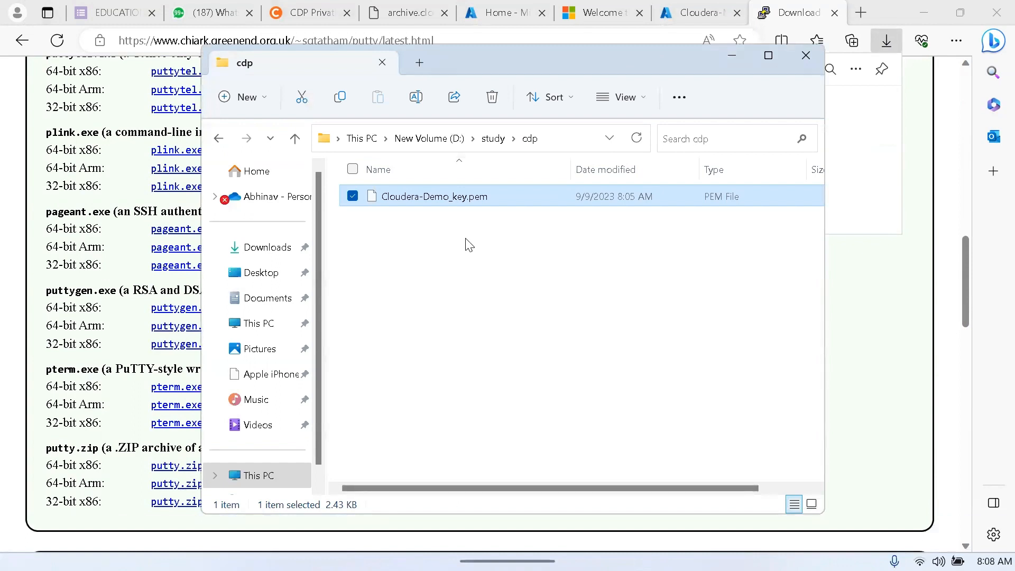
left_click(418, 58)
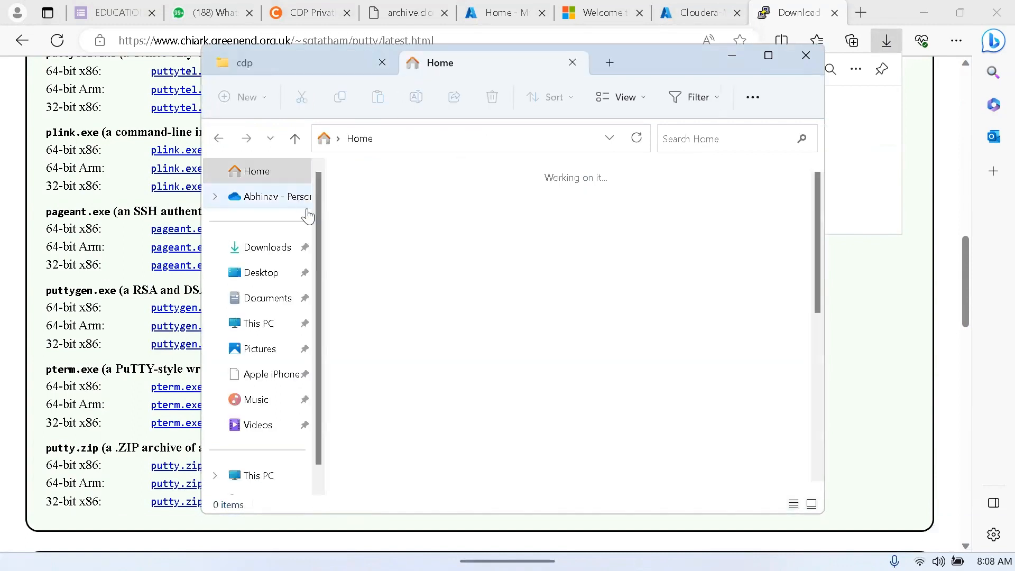
left_click(267, 247)
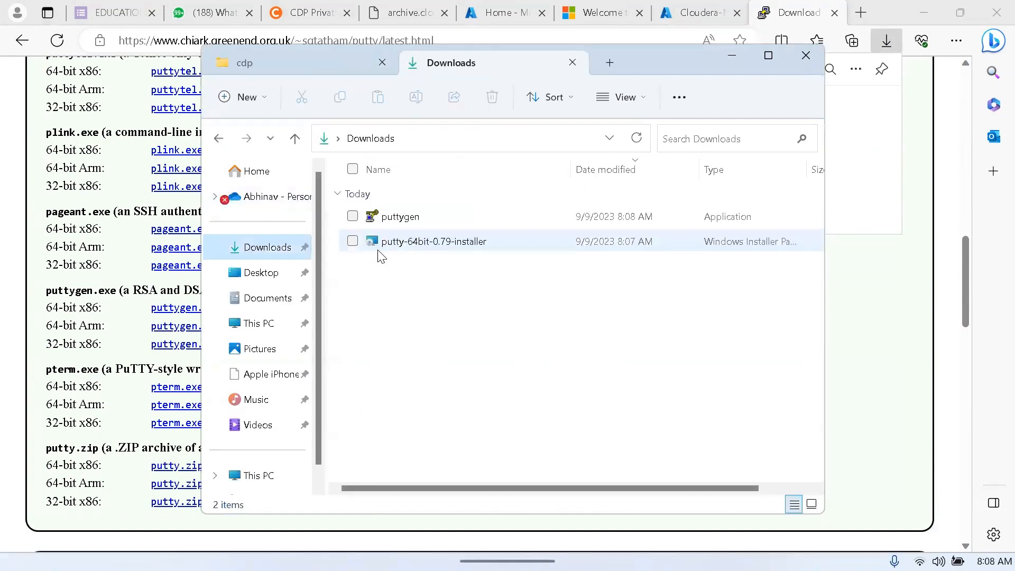
left_click(415, 217)
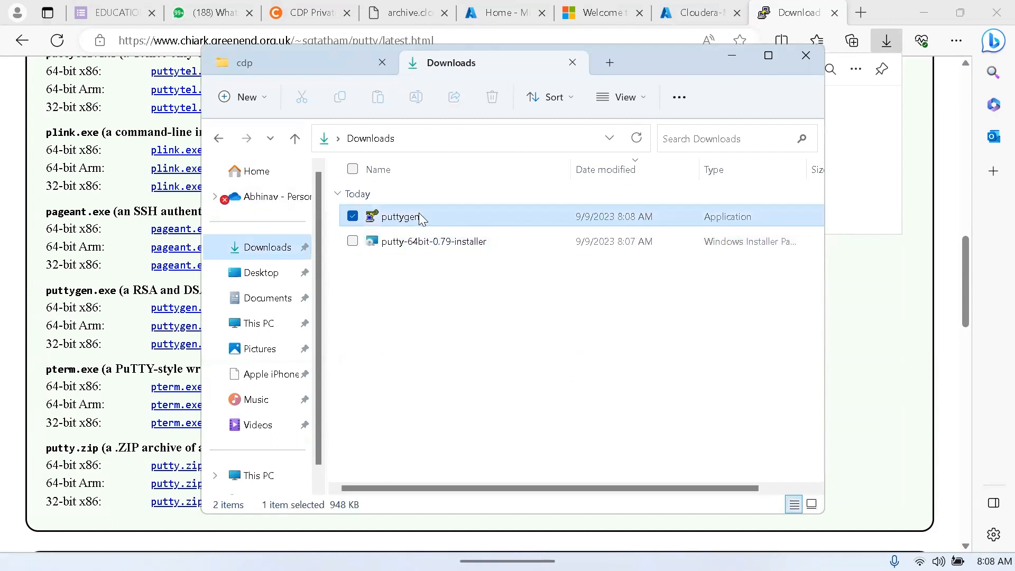
left_click(428, 243)
Relaunch the PuTTY 0.79 installer, then cancel and close the setup.
double_click(428, 244)
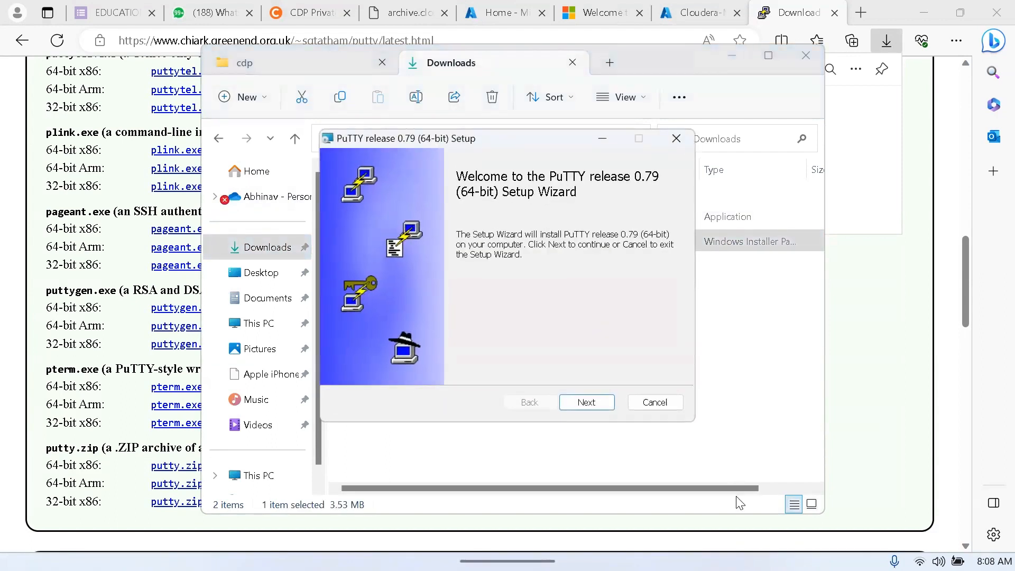
left_click(656, 402)
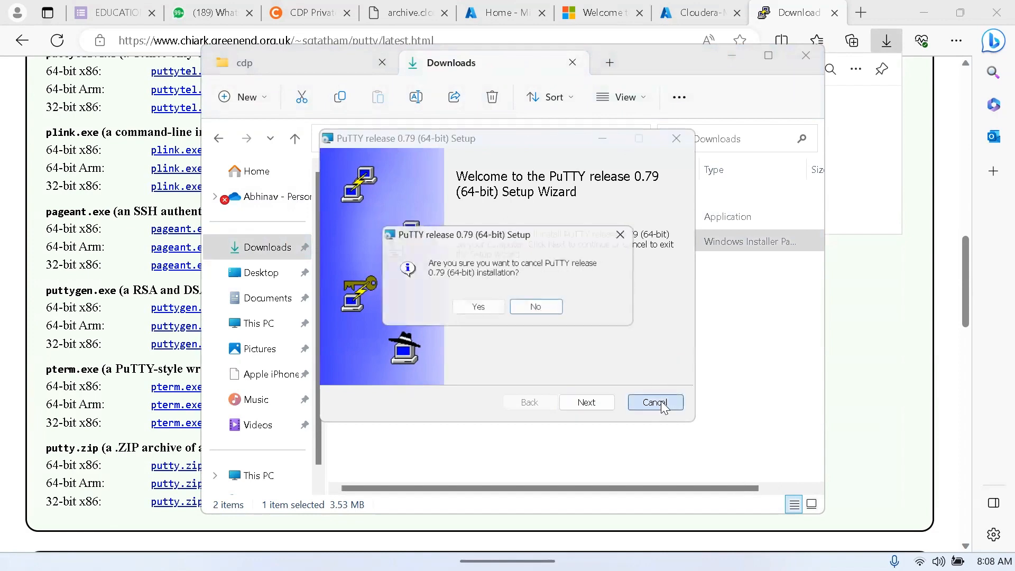
left_click(477, 309)
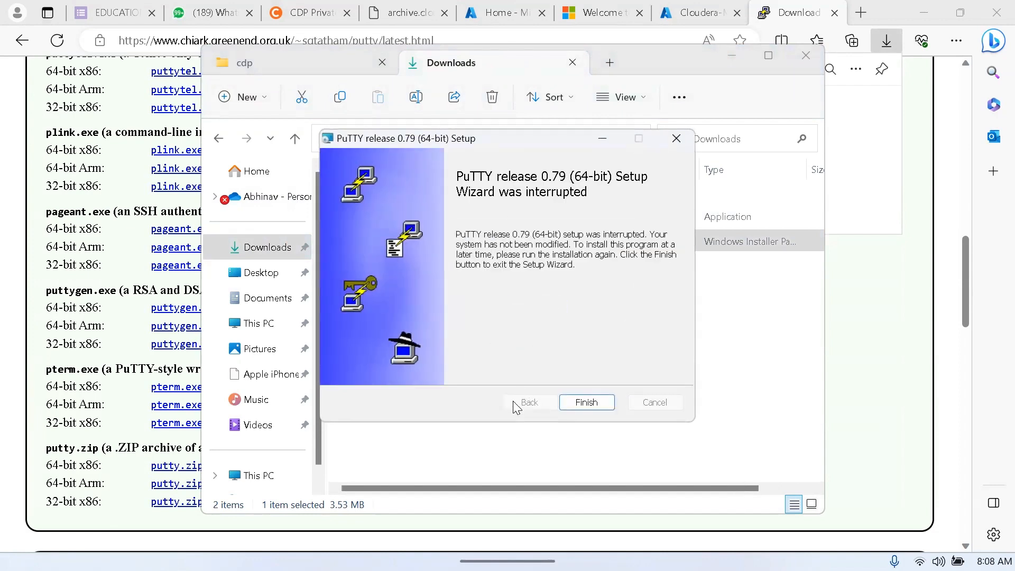
left_click(580, 404)
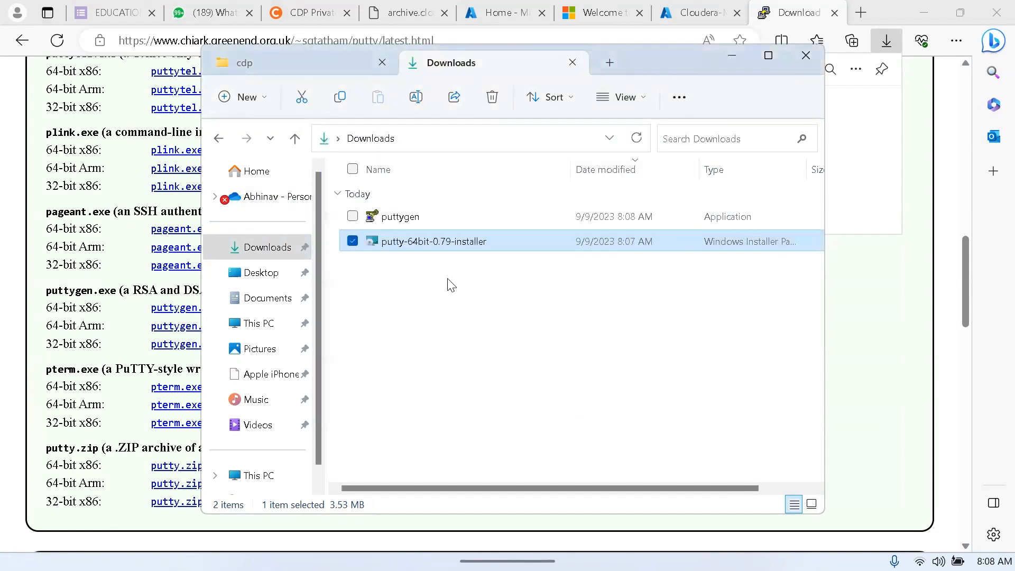
Create a software folder on drive D: and paste puttygen into it.
left_click(439, 217)
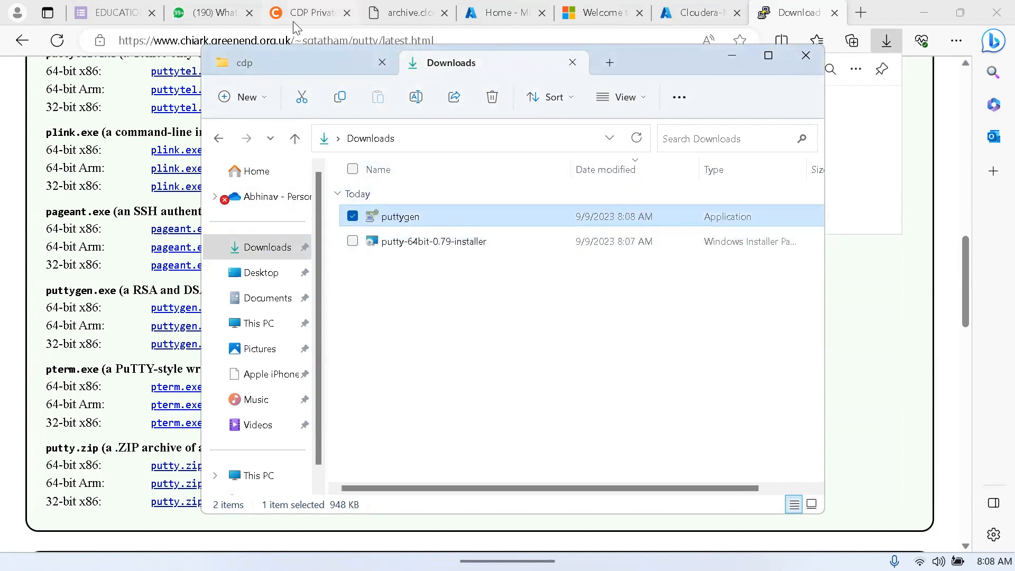
left_click(315, 69)
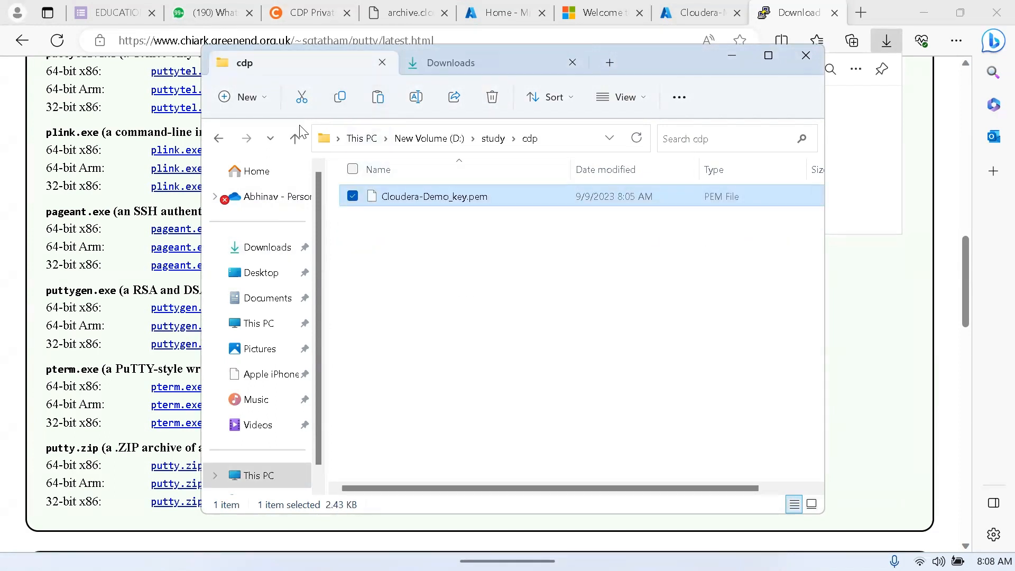
left_click(432, 141)
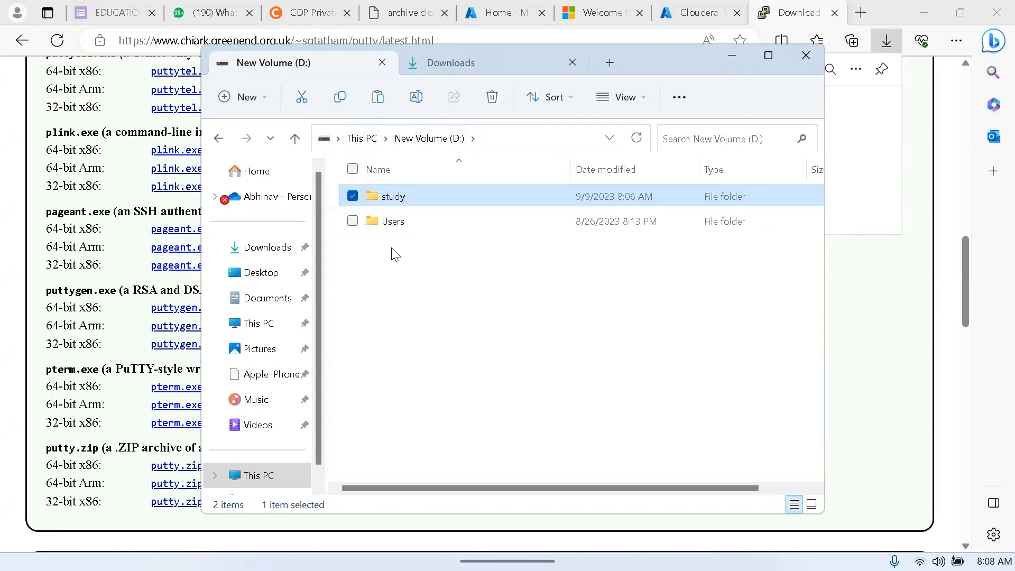
left_click(255, 97)
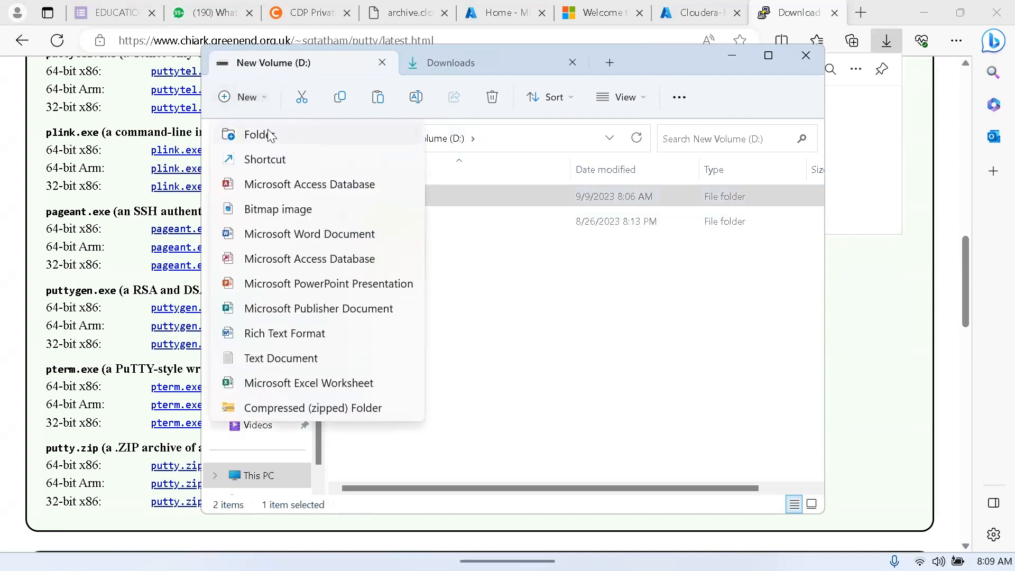
left_click(259, 135)
type("sf")
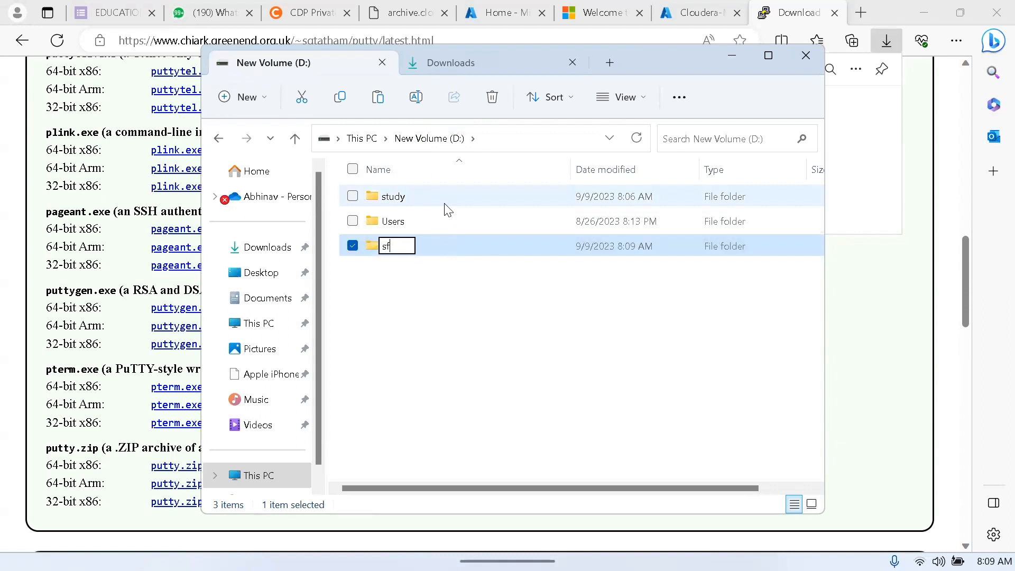
type("oftware")
key("Return")
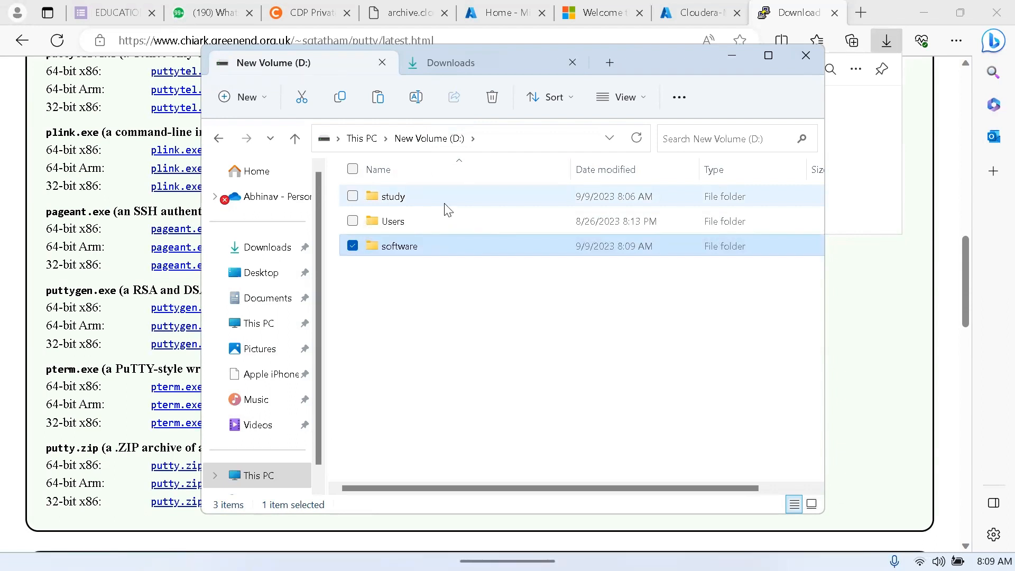
key("Return")
key("ctrl+v")
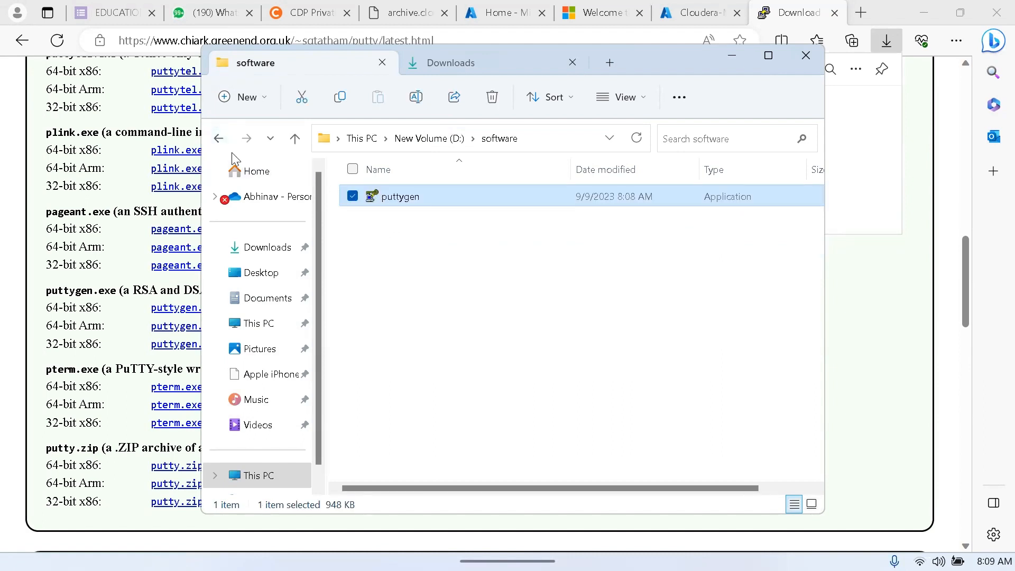
Navigate back to D:\study\cdp, then switch to the Downloads tab.
left_click(370, 139)
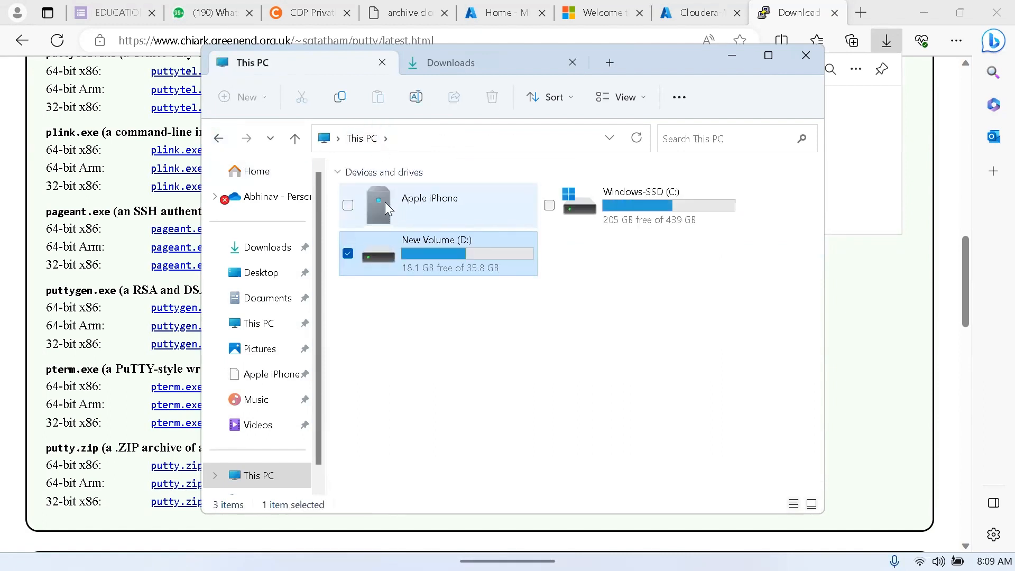
double_click(404, 251)
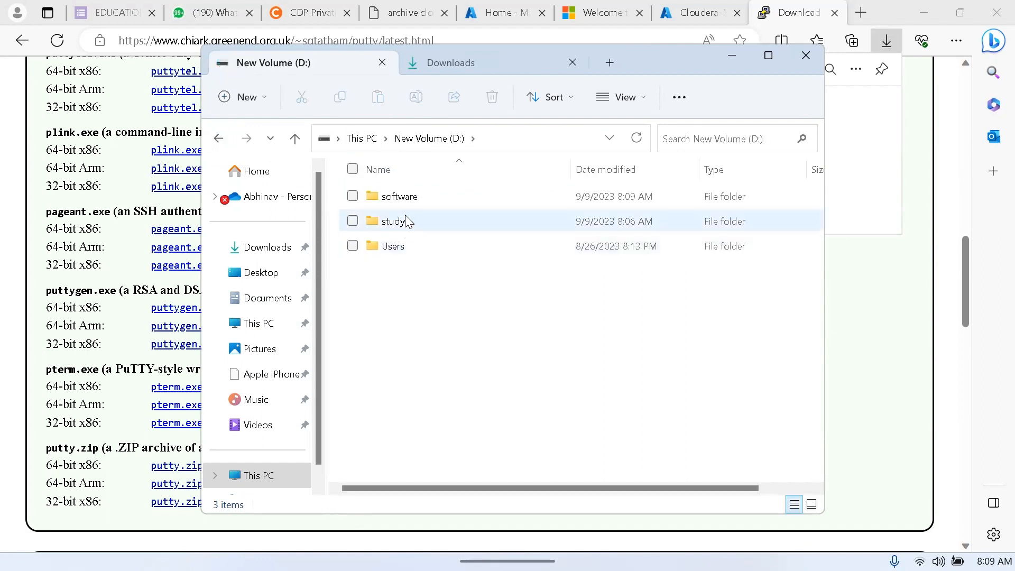
double_click(412, 221)
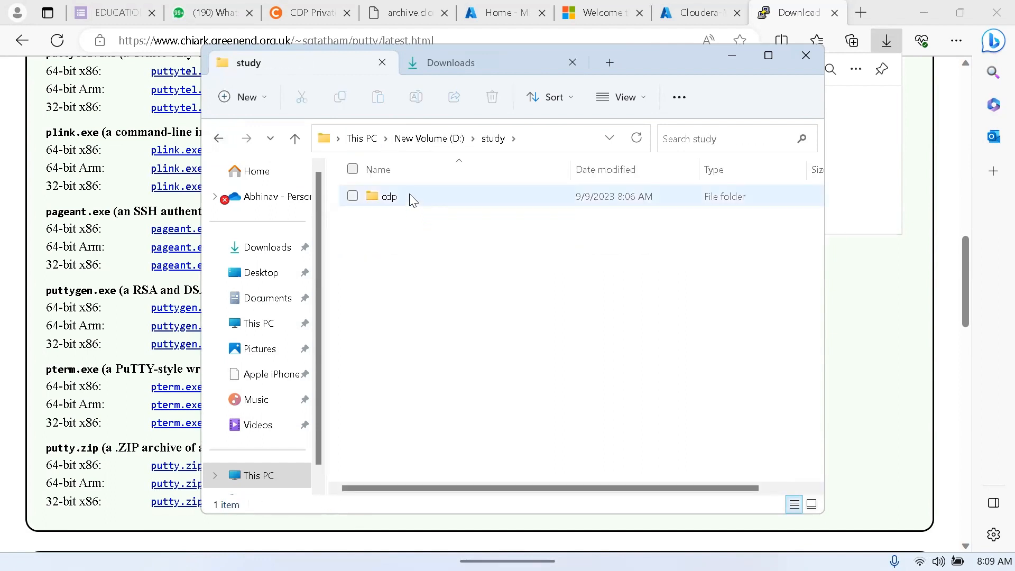
double_click(412, 200)
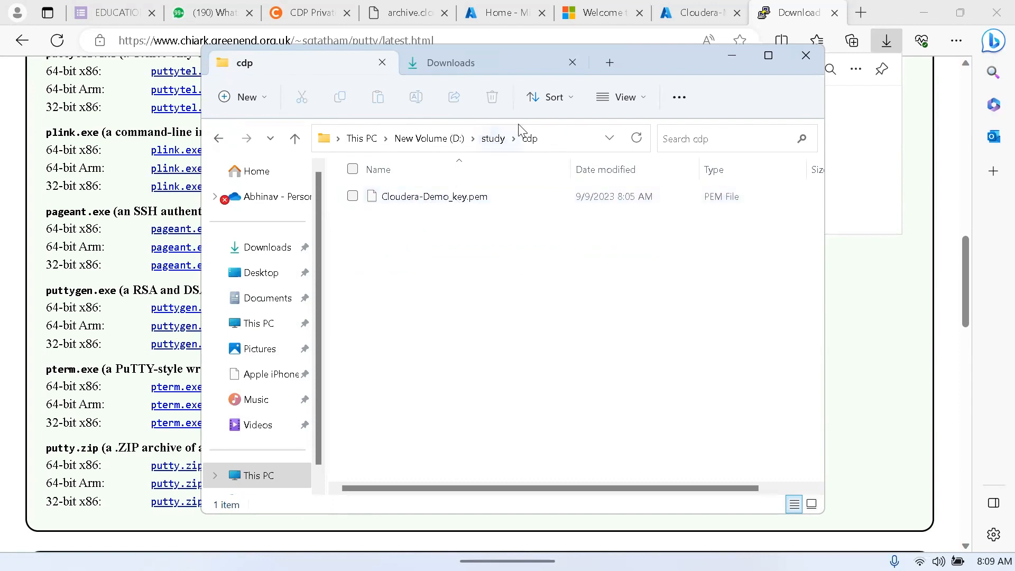
left_click(465, 63)
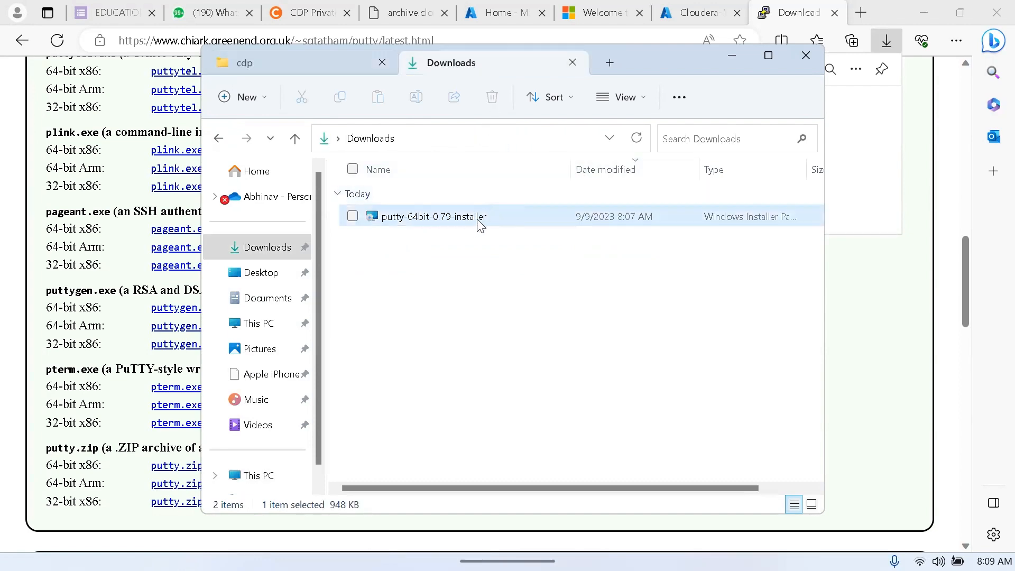
Search the Start menu for 'putty' and browse the full installed apps list.
key("super")
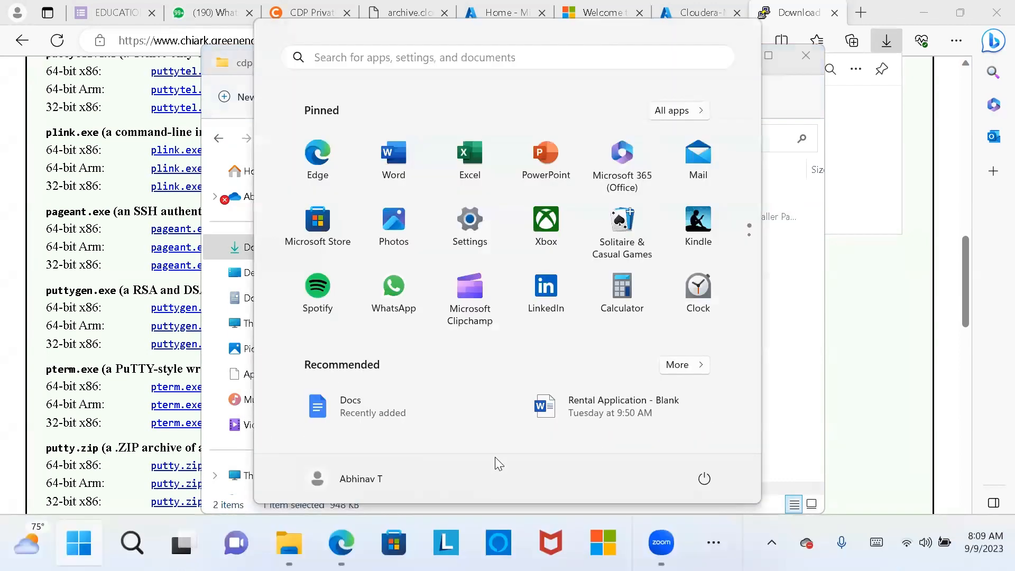
type("puty")
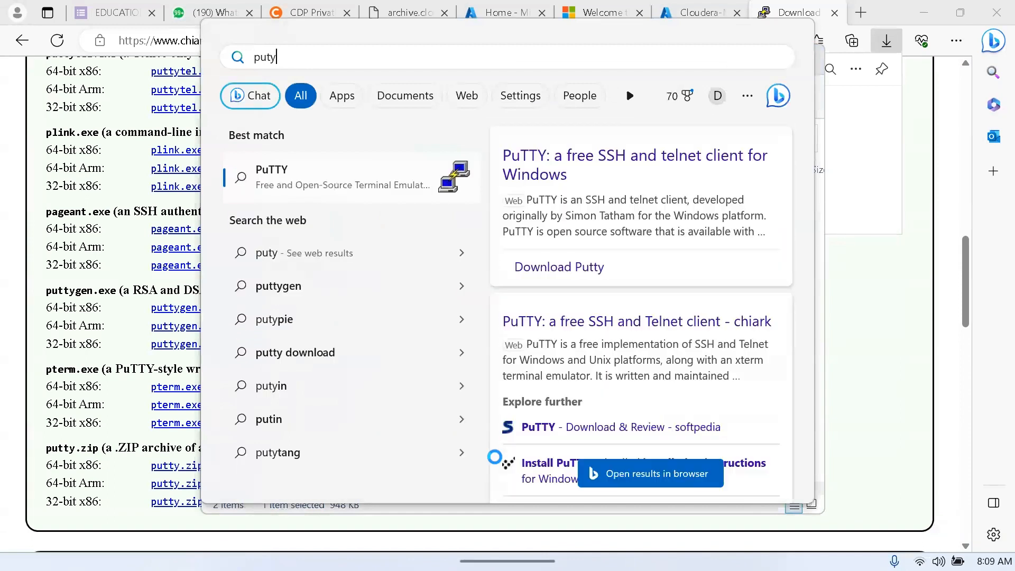
key("BackSpace")
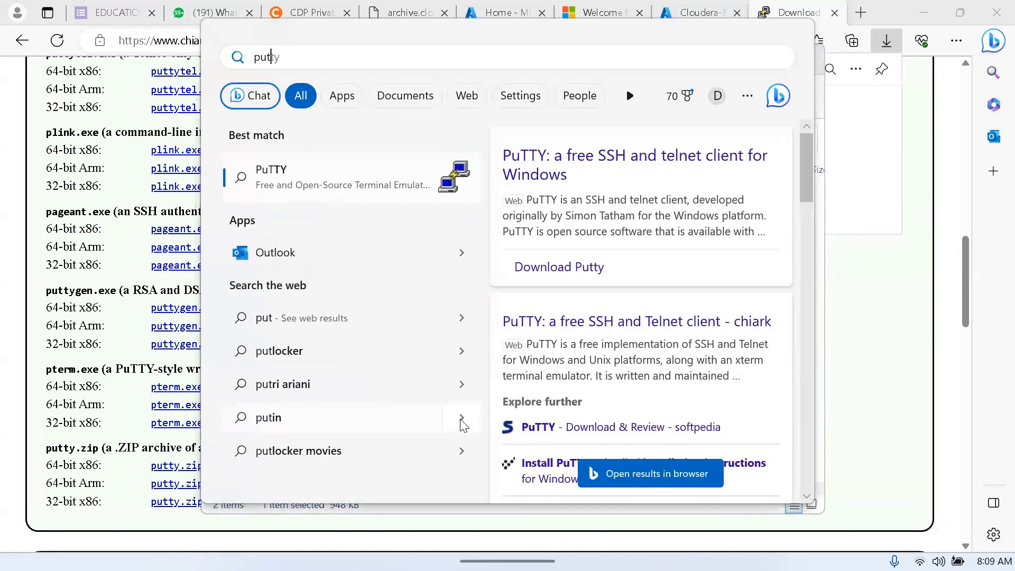
type("t")
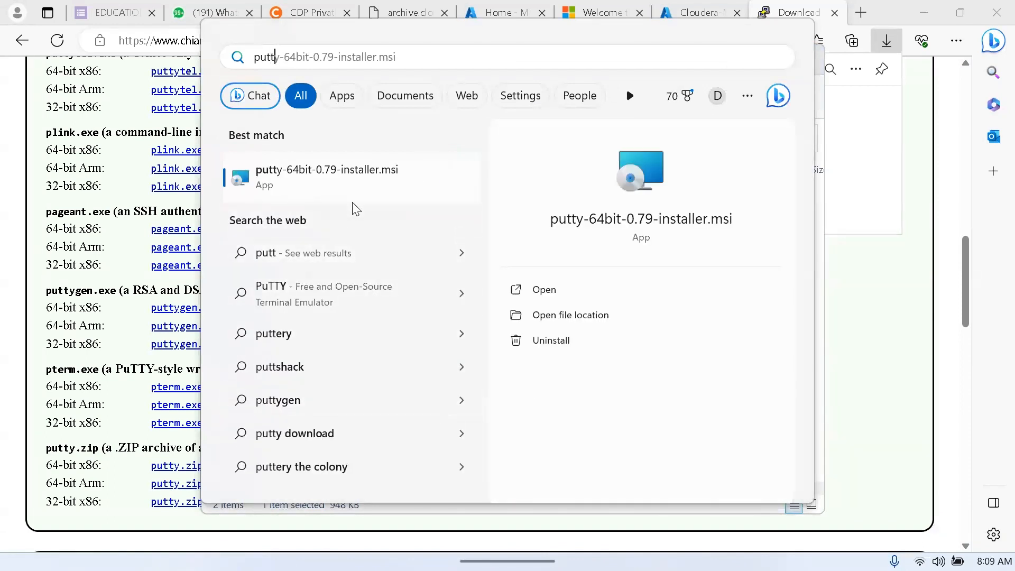
type("y")
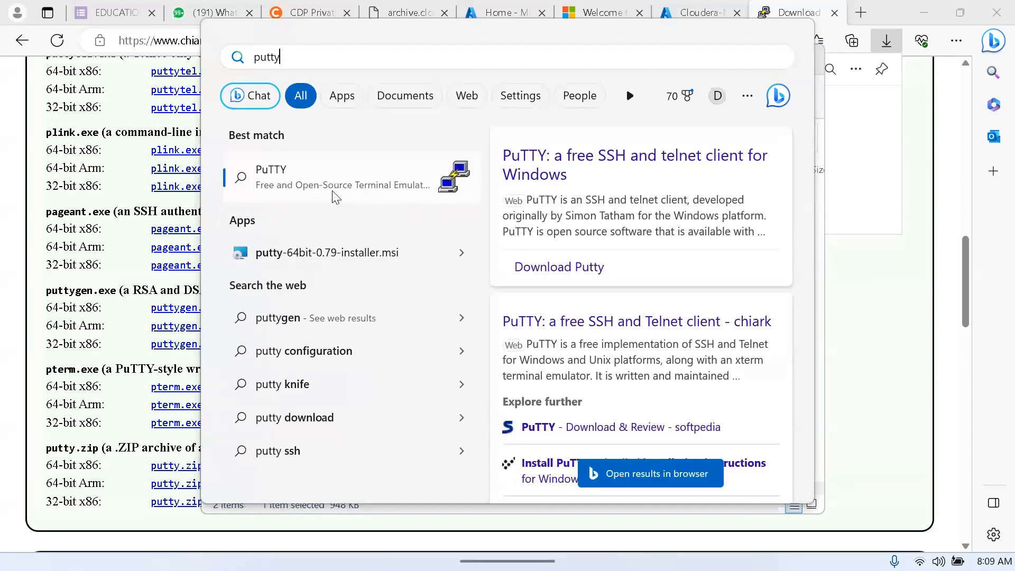
key("super")
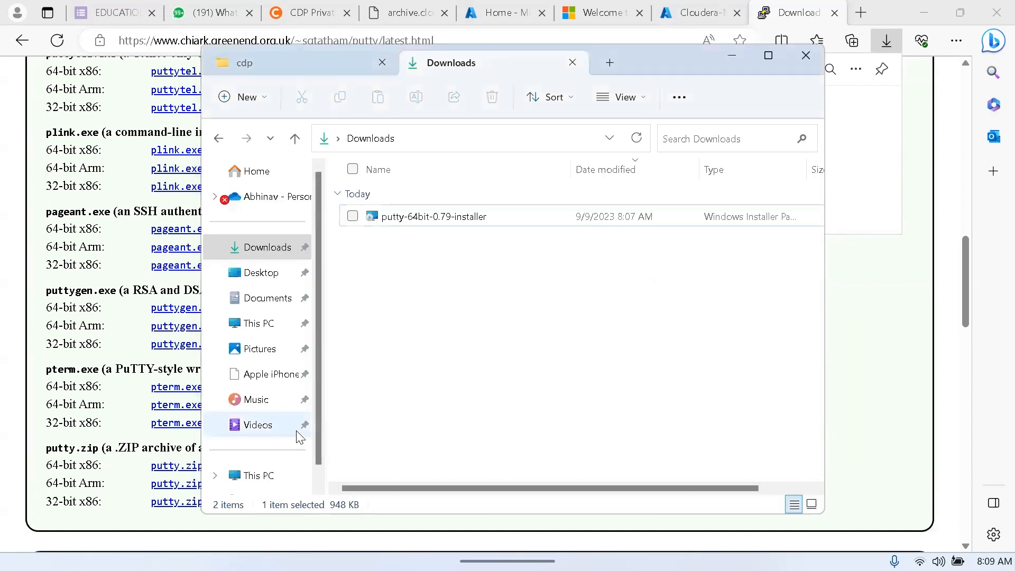
key("super")
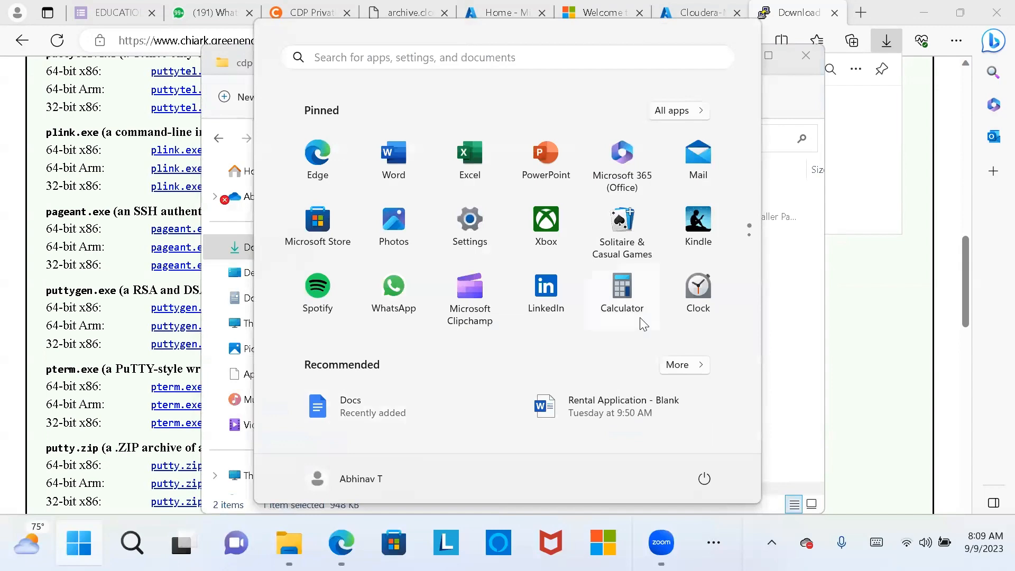
scroll(613, 263, "down", 1)
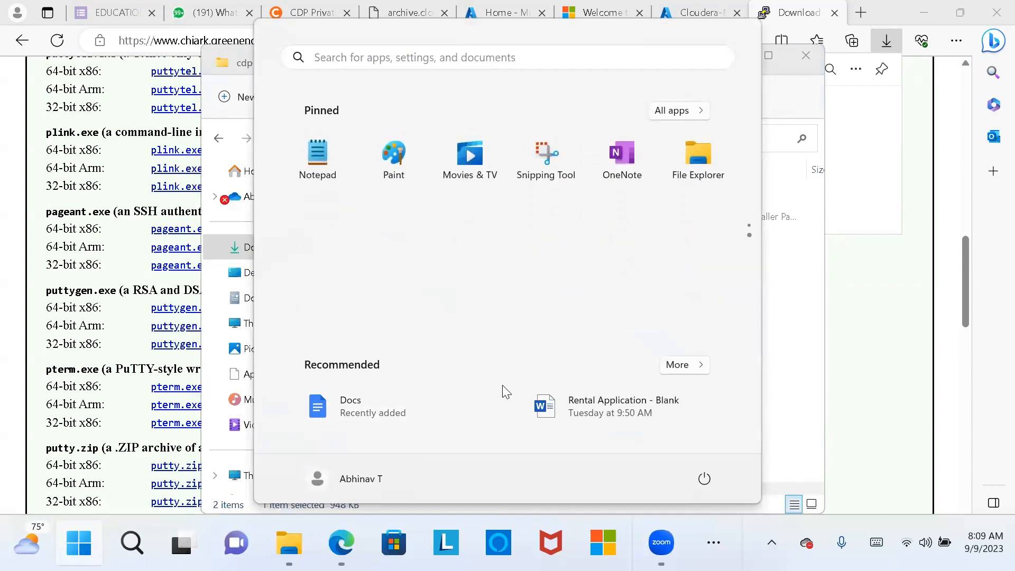
scroll(678, 310, "up", 1)
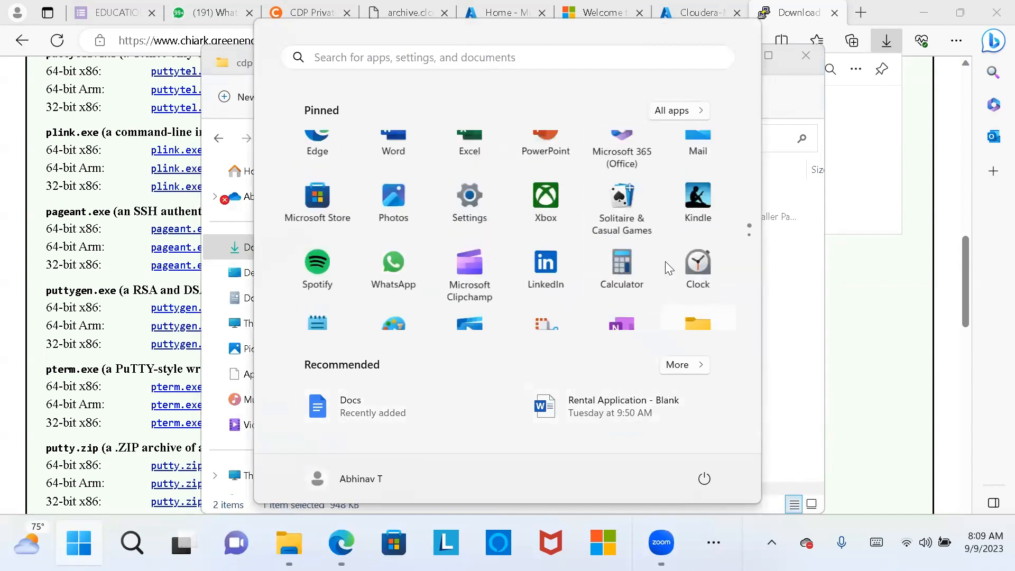
left_click(690, 114)
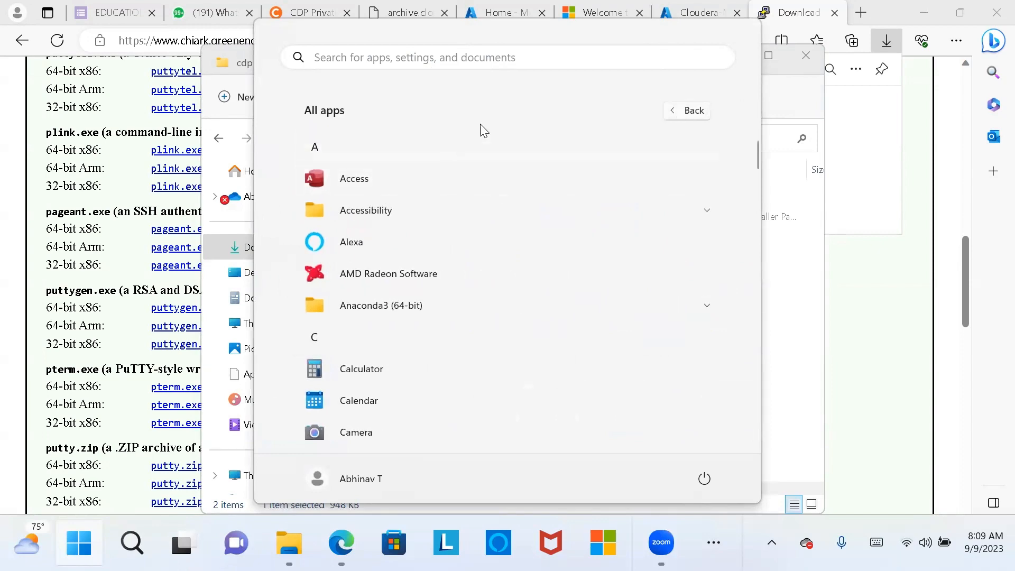
Search again for 'putty' in Start, then close the Start menu.
left_click(491, 57)
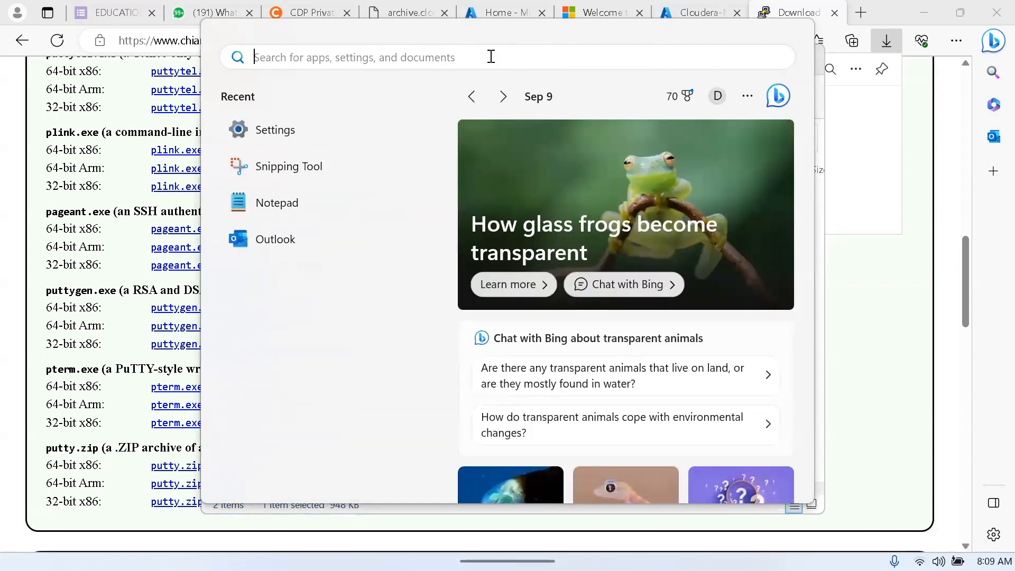
type("outty")
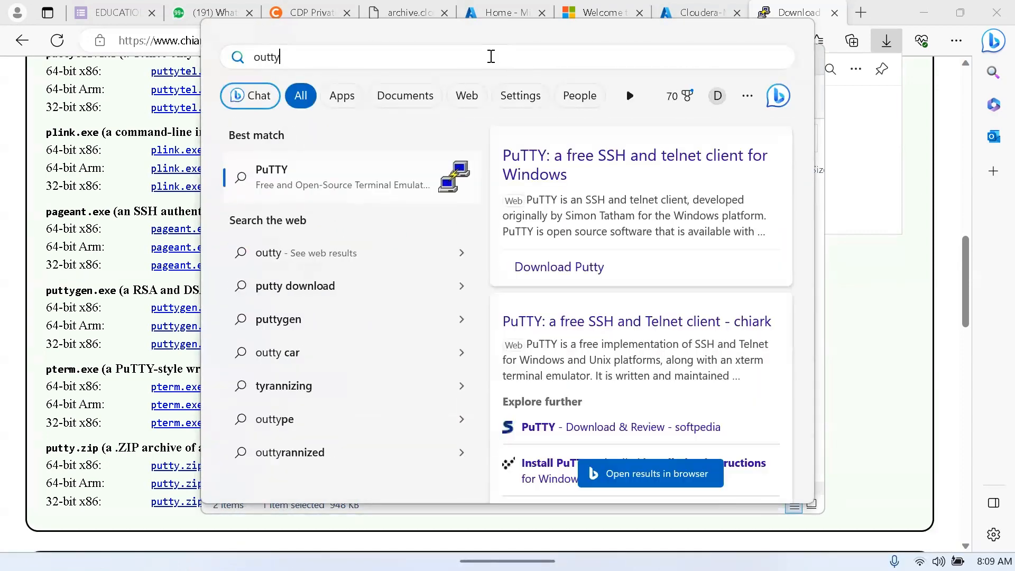
key("Home")
key("Delete")
type("p")
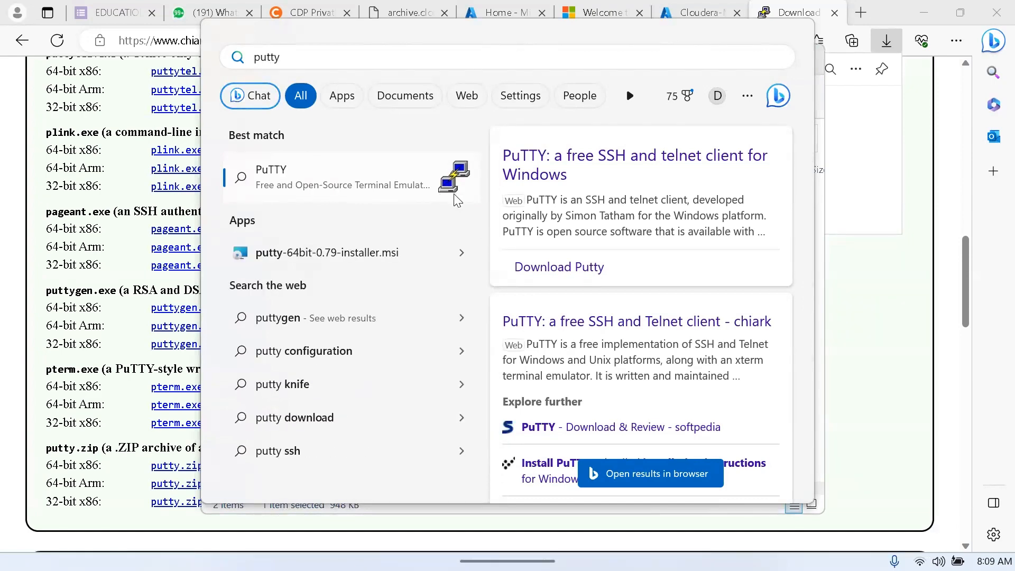
key("Escape")
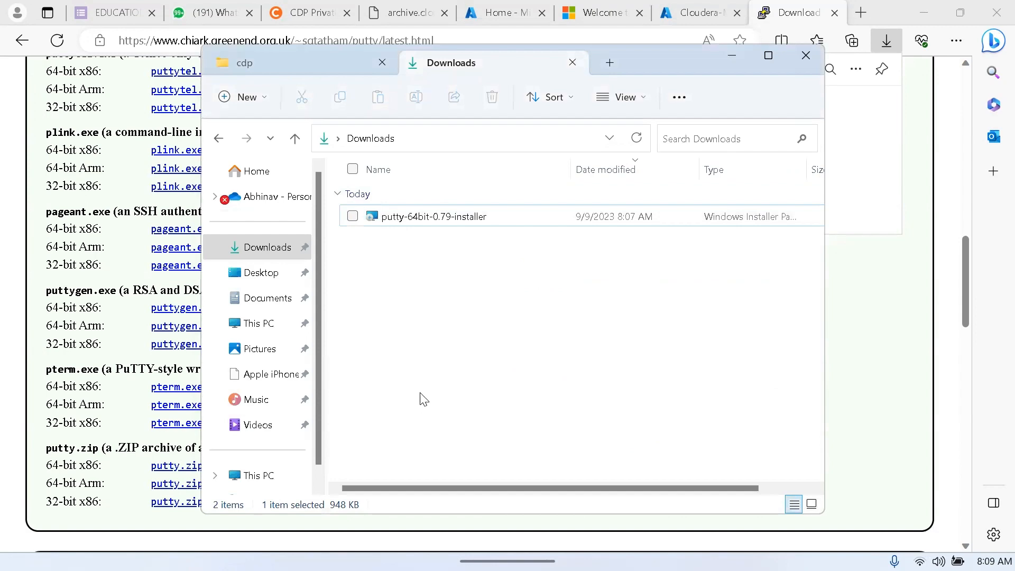
key("super")
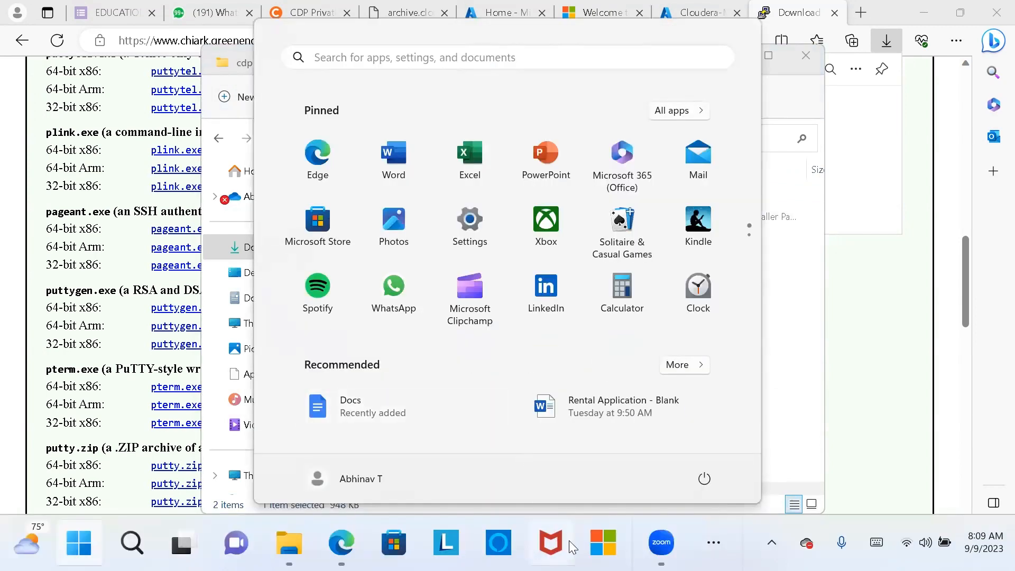
key("Escape")
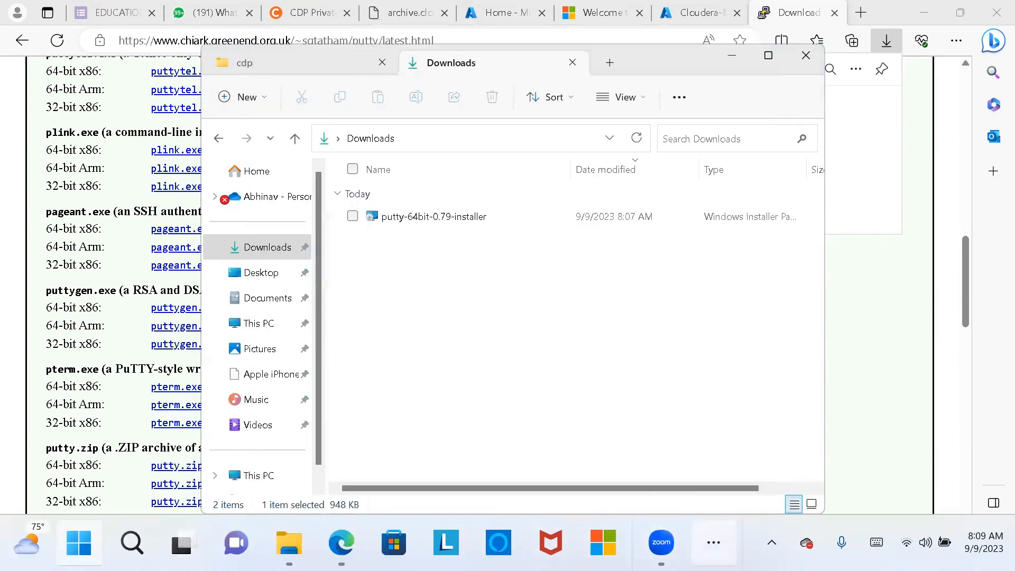
Bring the PuTTY Setup window forward and finish it with View README file unticked.
left_click(714, 542)
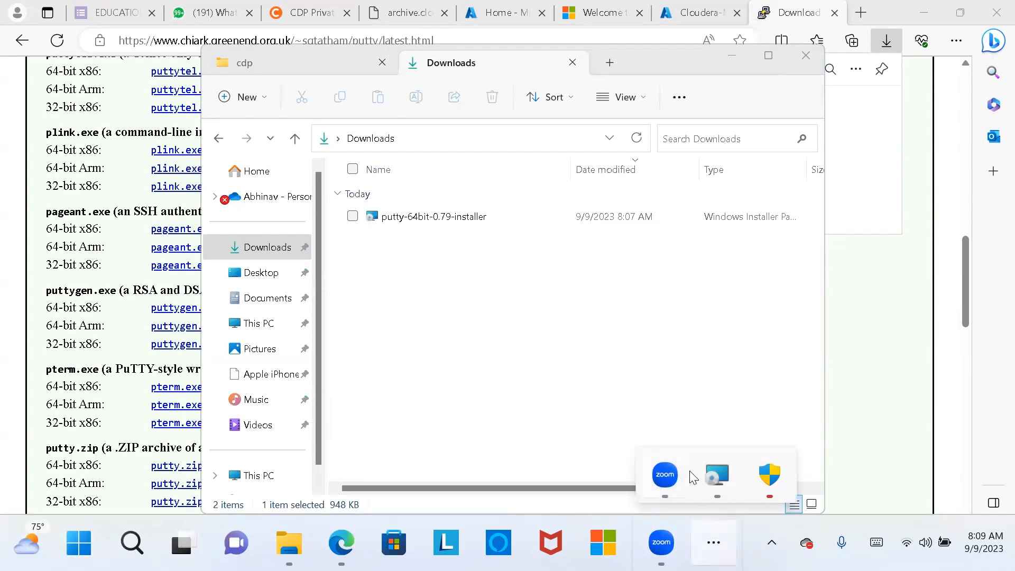
mouse_move(726, 478)
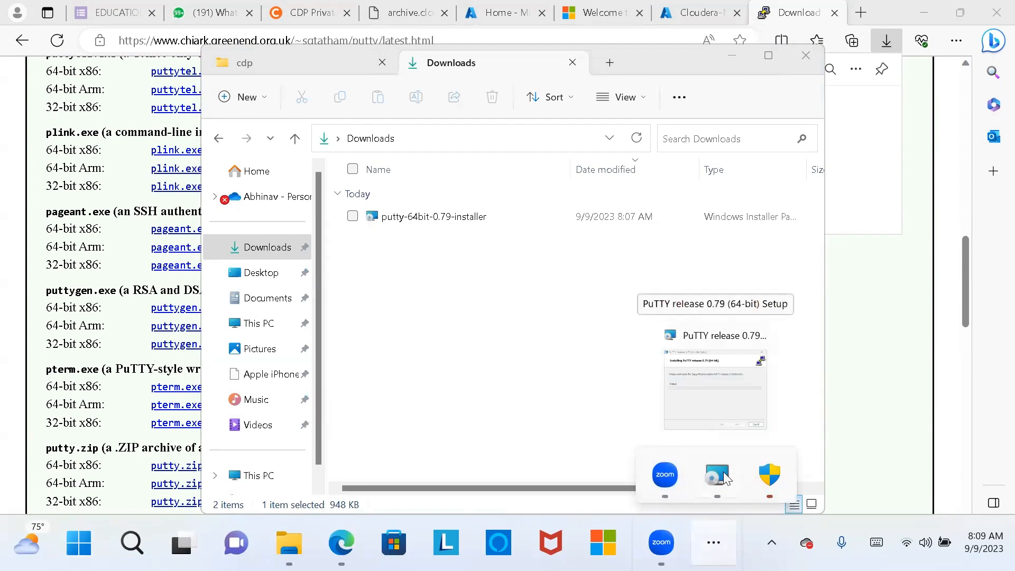
left_click(726, 479)
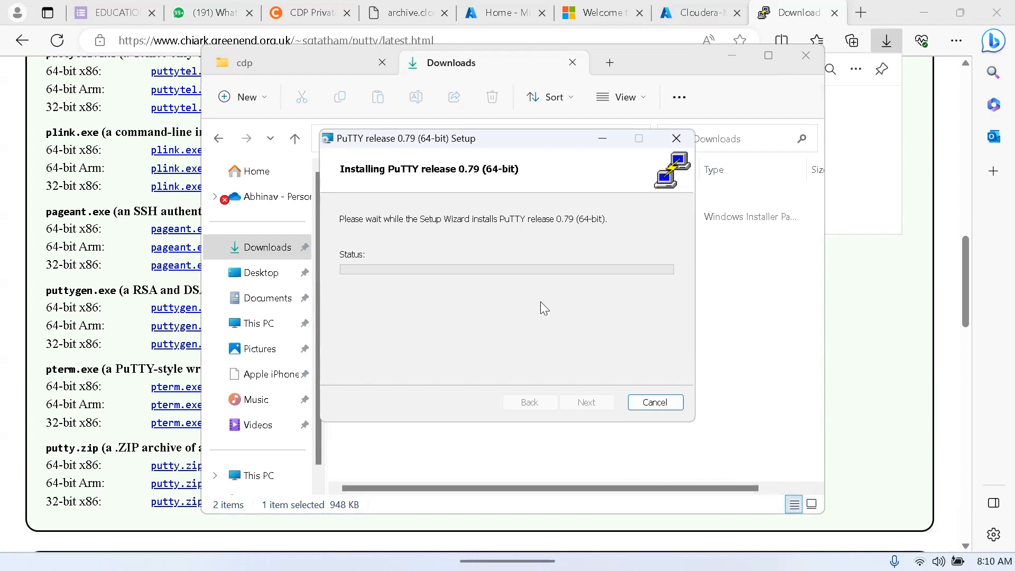
key("super")
left_click(719, 543)
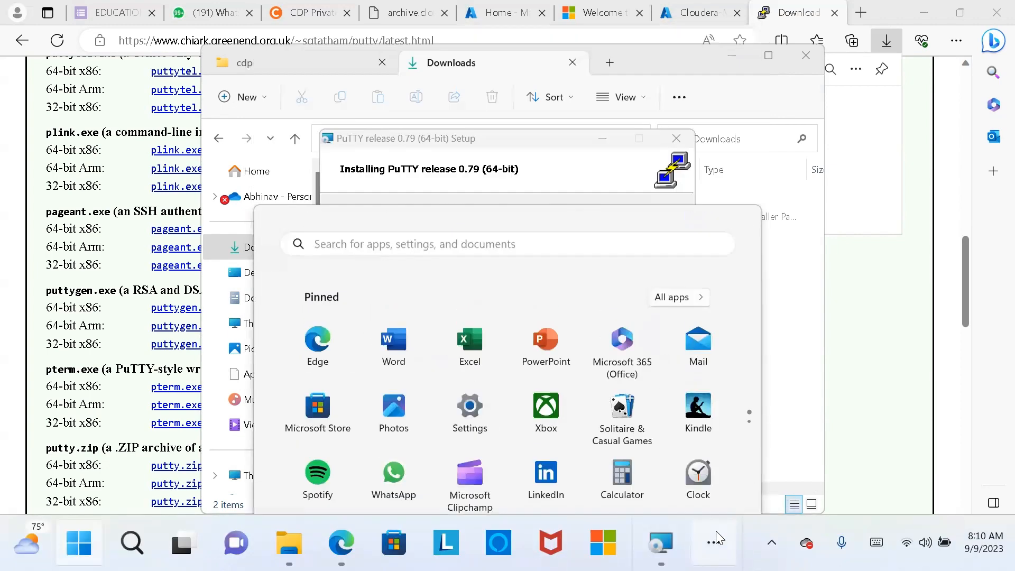
mouse_move(787, 492)
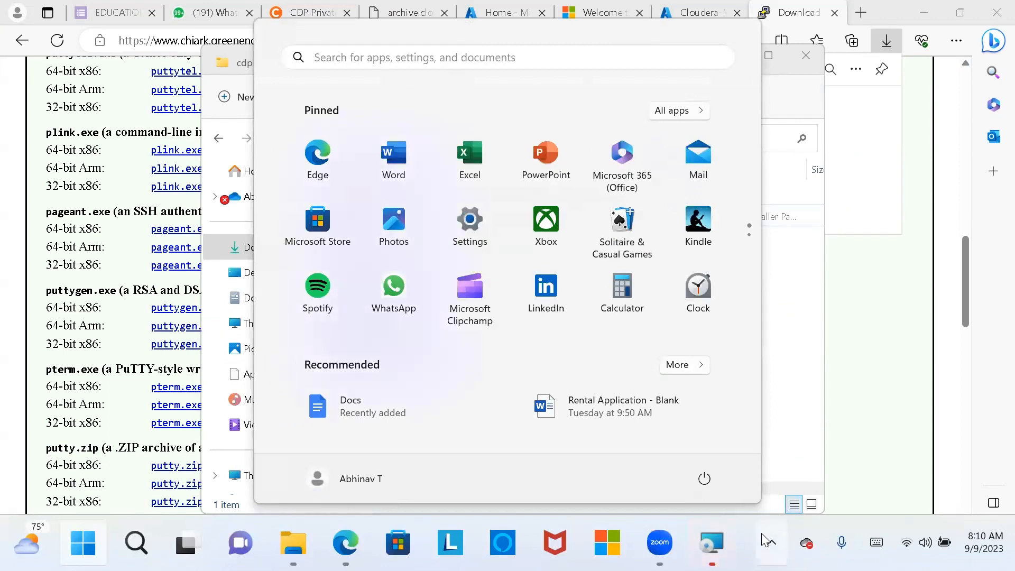
left_click(769, 541)
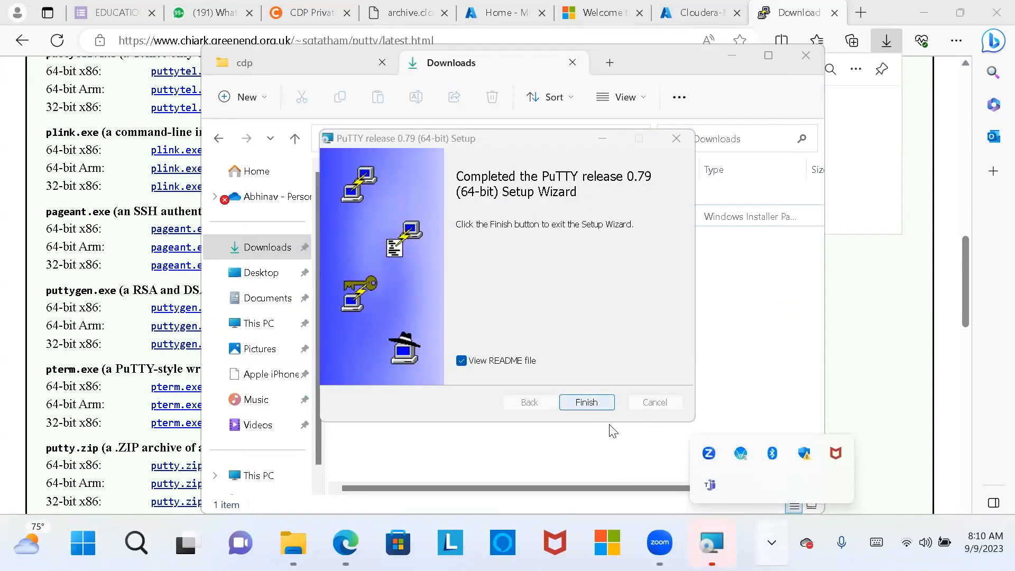
left_click(520, 368)
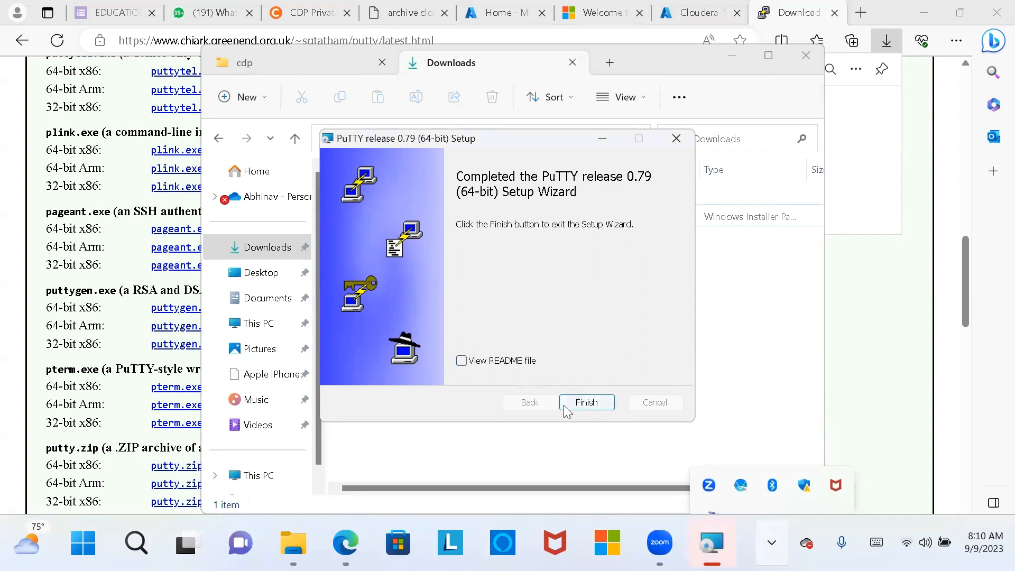
left_click(570, 401)
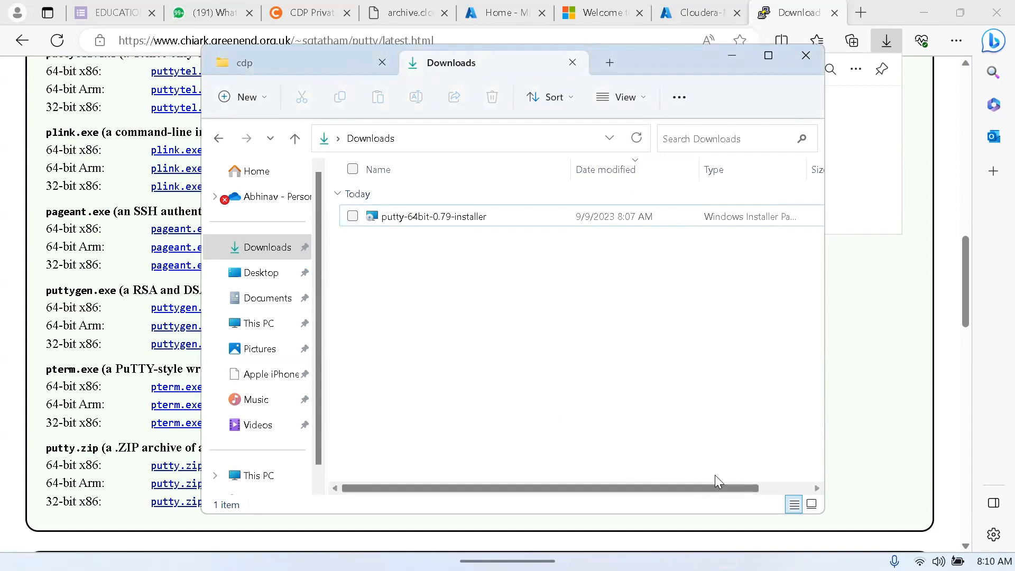
Search Start for 'putt', pin PuTTY to Start, then view it among the pinned apps.
key("super")
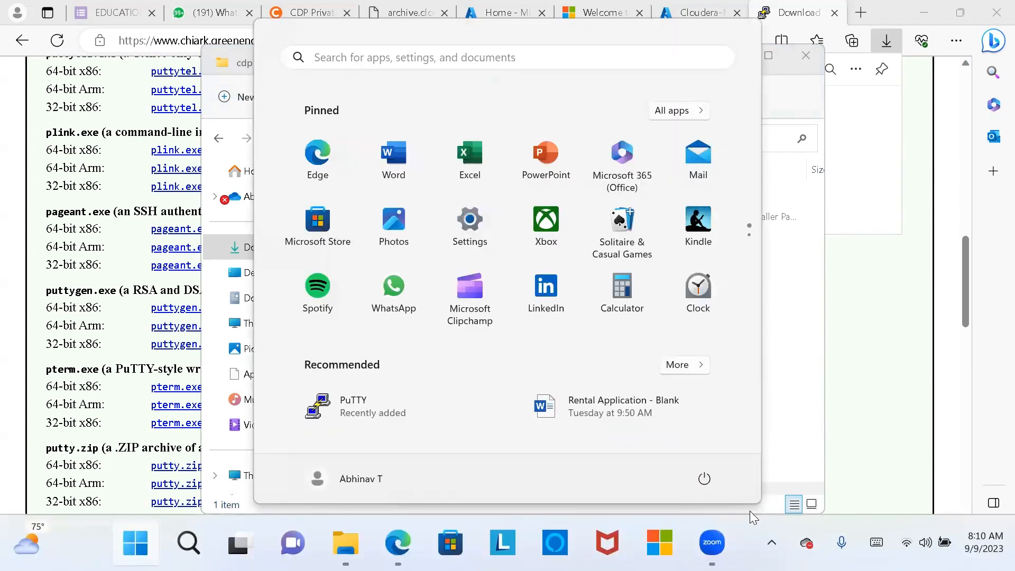
left_click(773, 545)
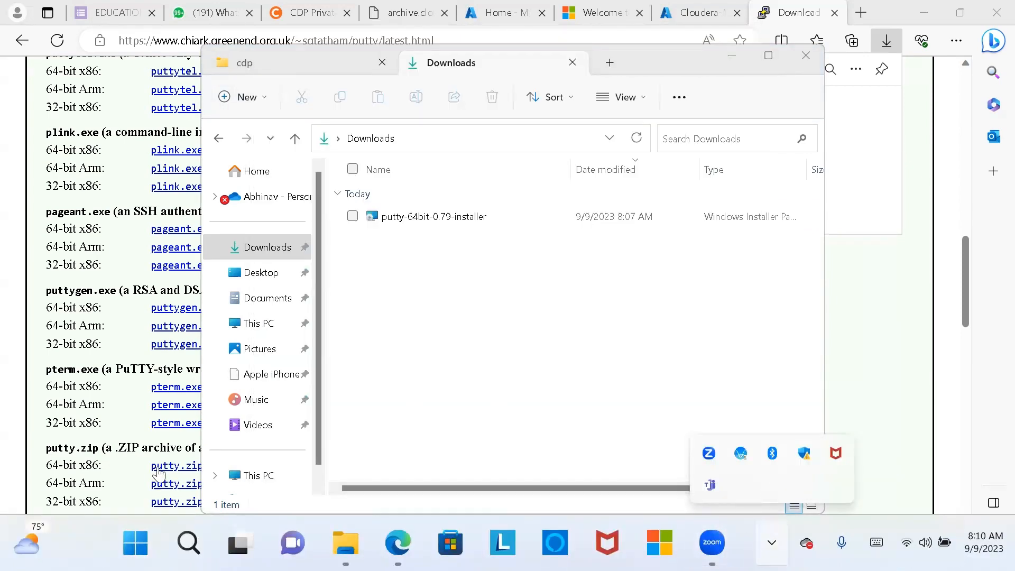
key("super")
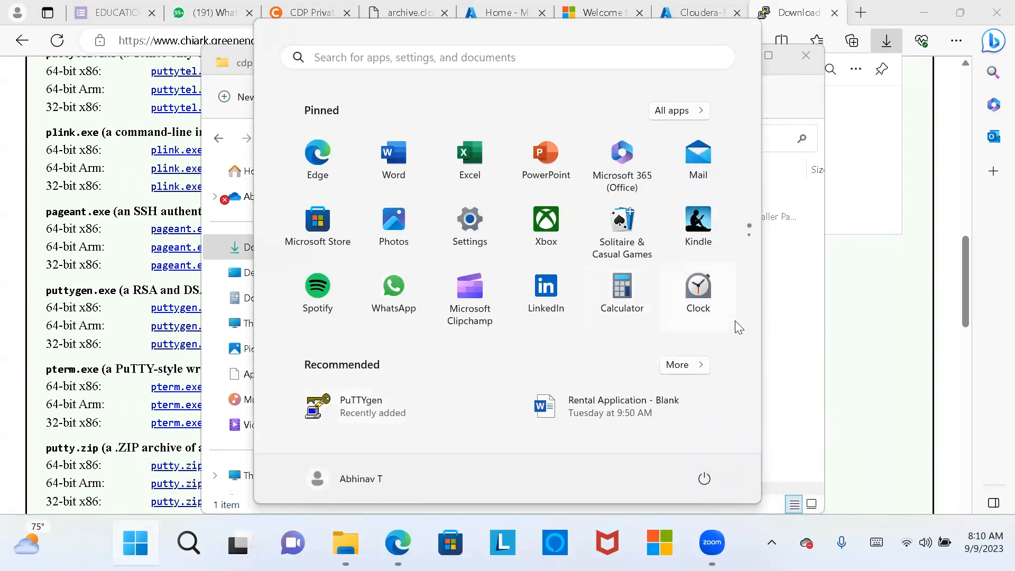
scroll(620, 221, "down", 1)
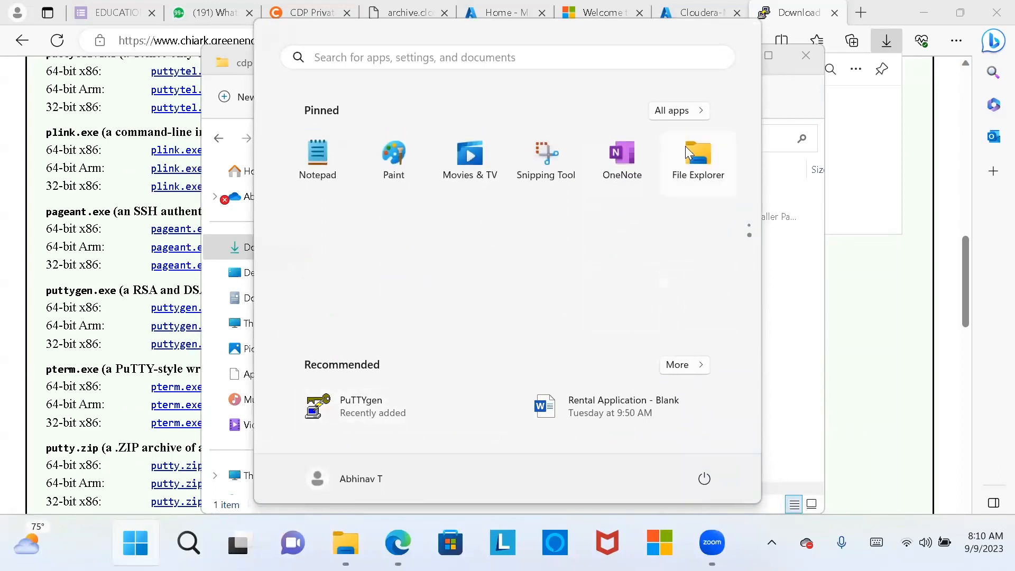
left_click(382, 59)
type("puttY")
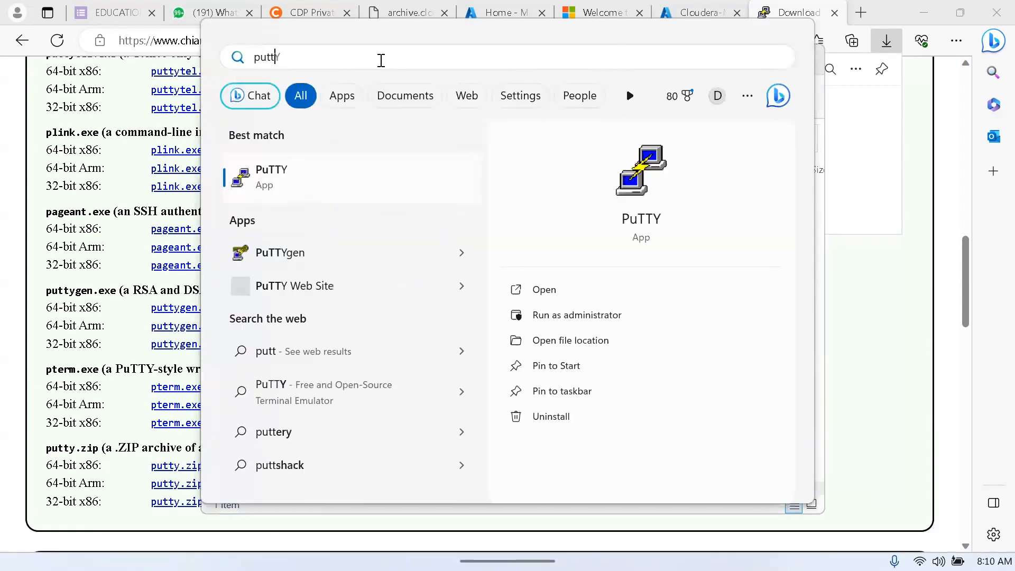
left_click(569, 371)
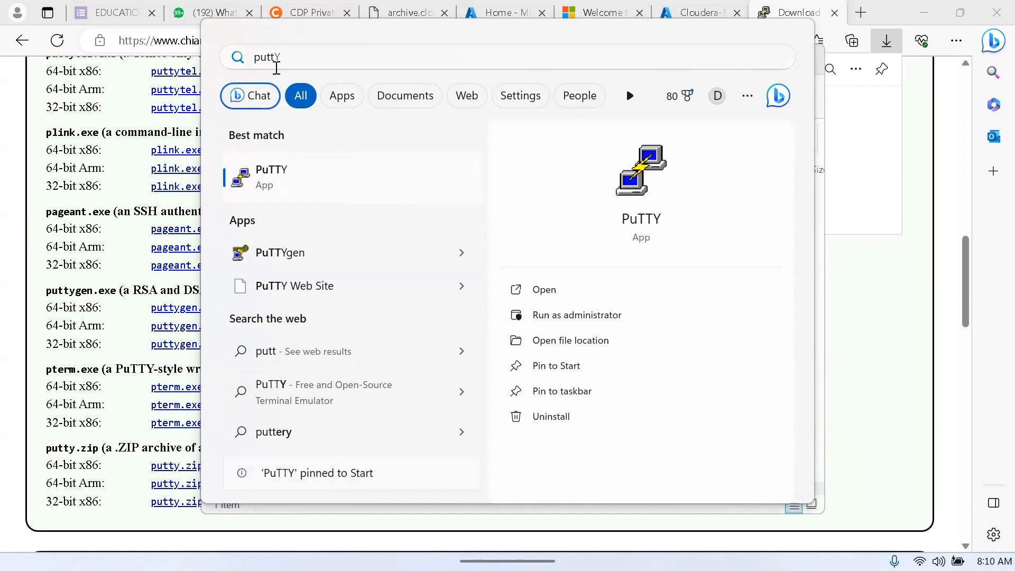
left_click(301, 60)
key("Return")
key("super")
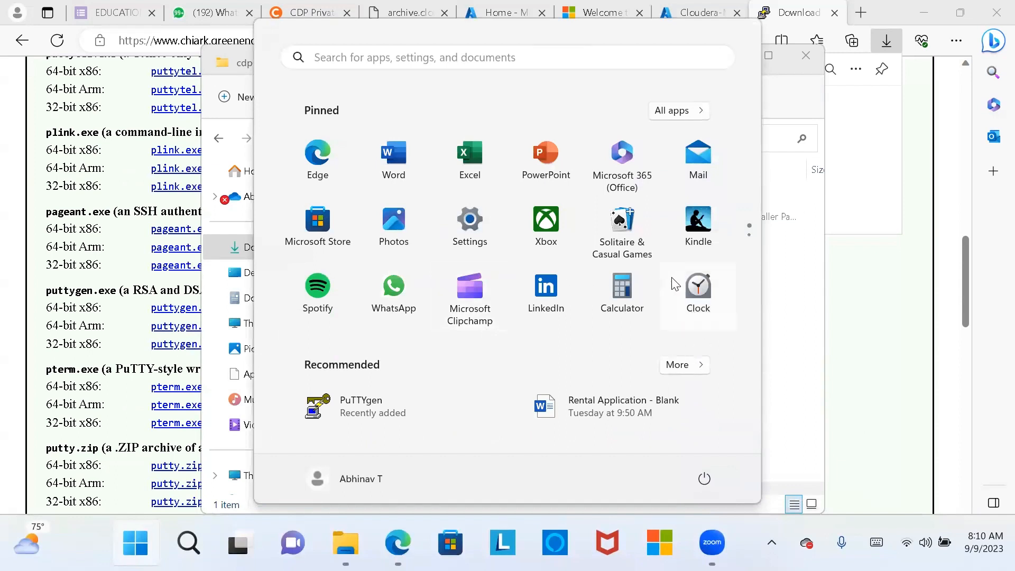
scroll(676, 284, "down", 2)
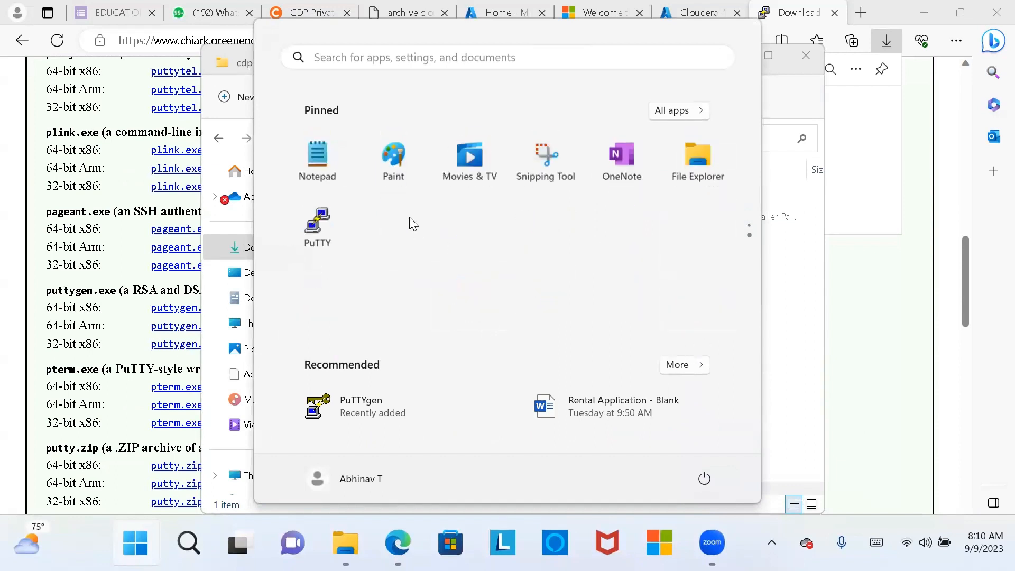
Launch PuTTY from Start, discard the plink.exe download, and close the extra Edge tabs.
left_click(324, 225)
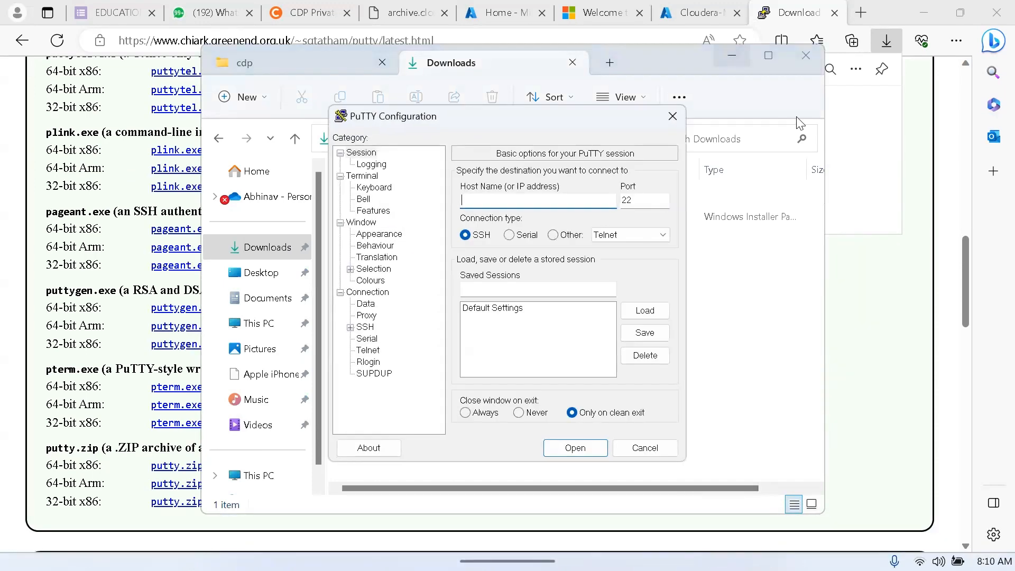
left_click(920, 175)
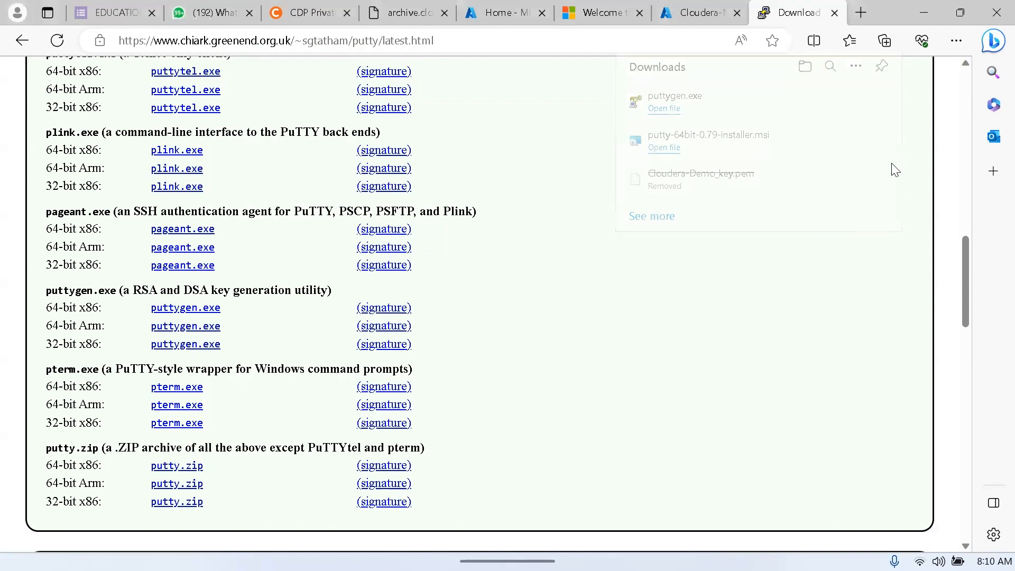
left_click(157, 178)
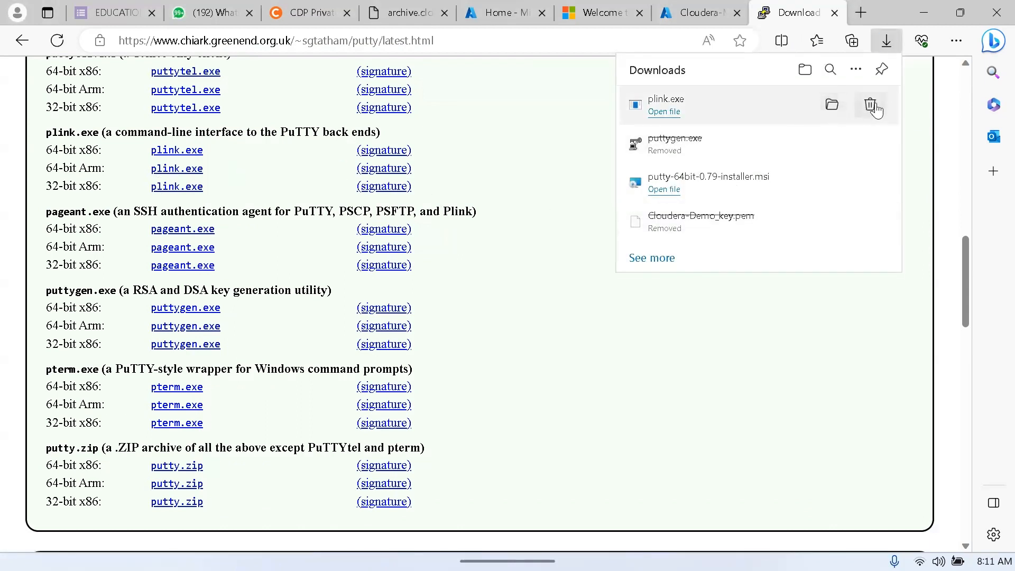
left_click(873, 108)
key("ctrl+w")
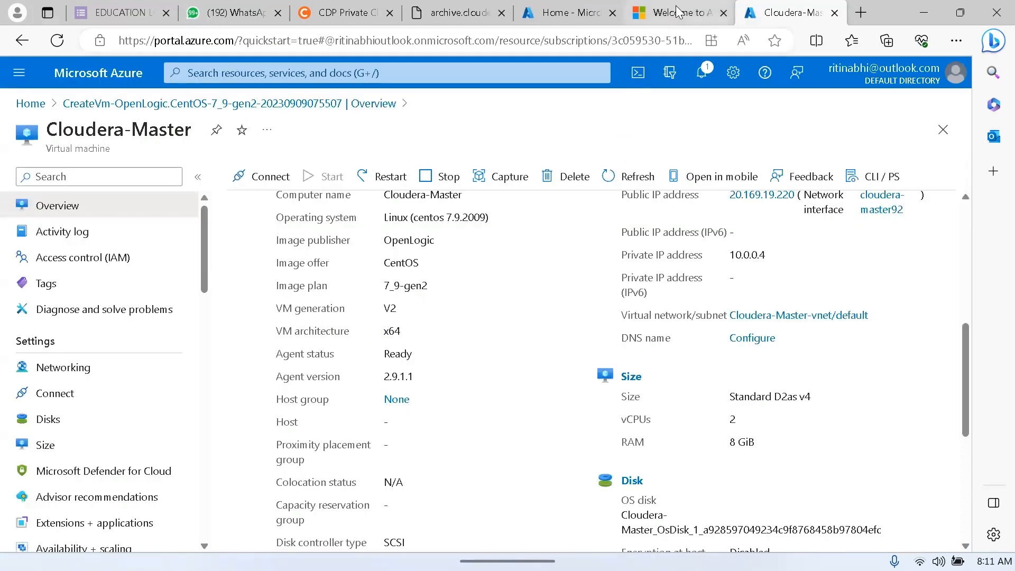
left_click(668, 16)
key("ctrl+w")
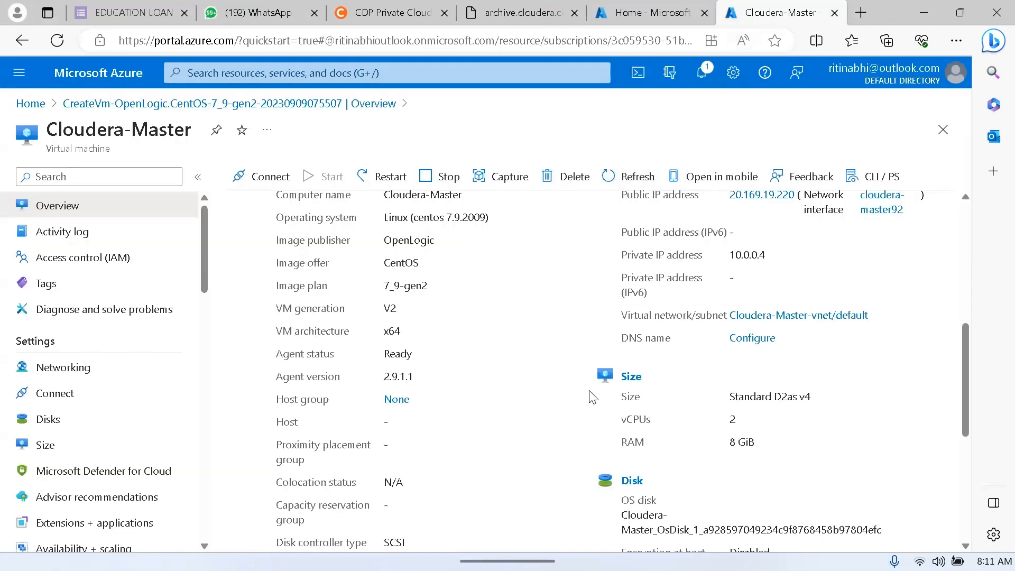
Copy the VM's public IP 20.169.19.220 and bring PuTTY's configuration window forward.
scroll(710, 281, "up", 5)
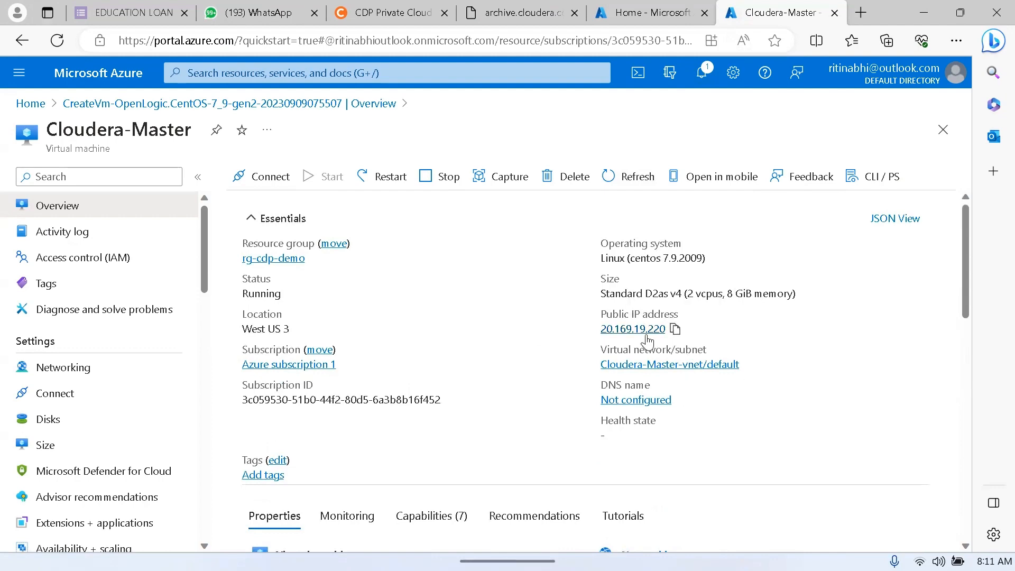
left_click(675, 330)
key("super")
left_click(712, 543)
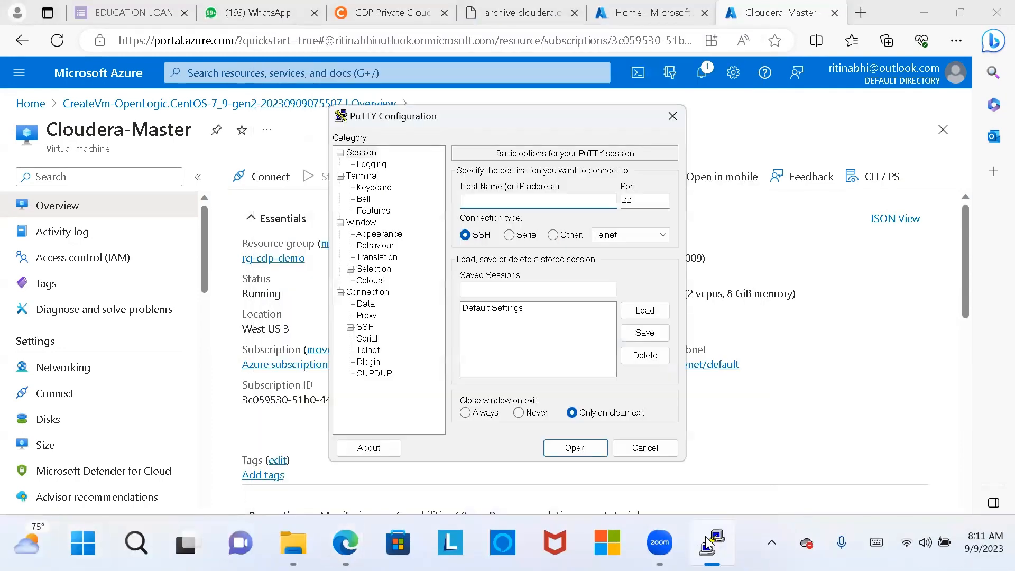
Paste 20.169.19.220 as the host name and start typing the saved session name Cloudera-Master.
key("ctrl+v")
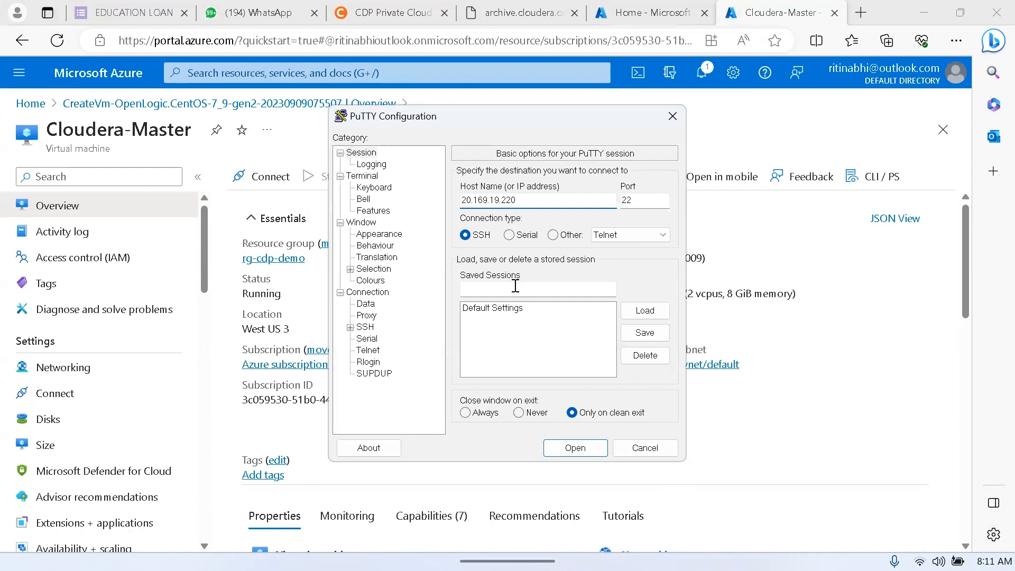
left_click(564, 287)
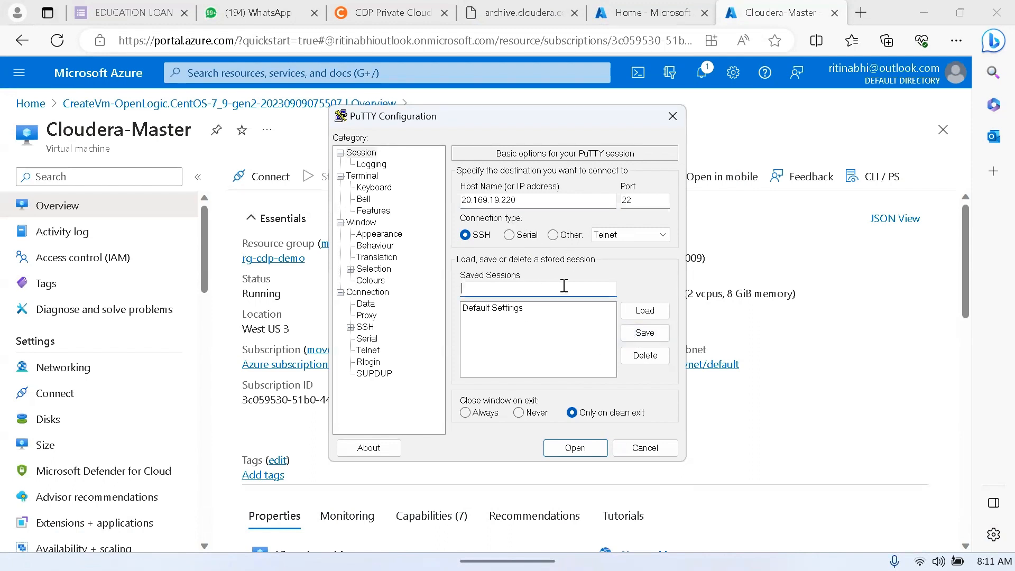
type("Cloudera-Master")
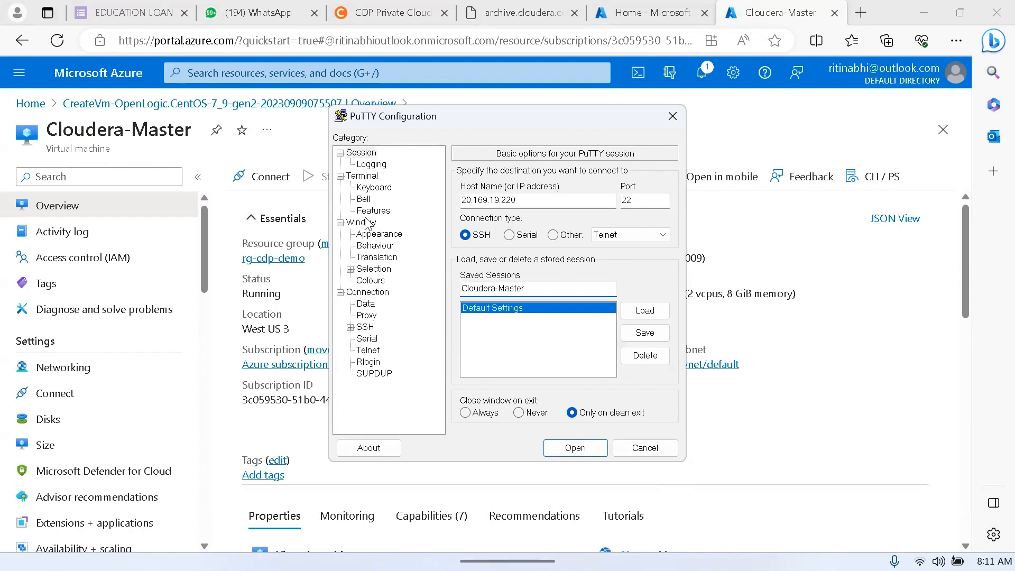
Turn on session logging of printable output.
left_click(378, 168)
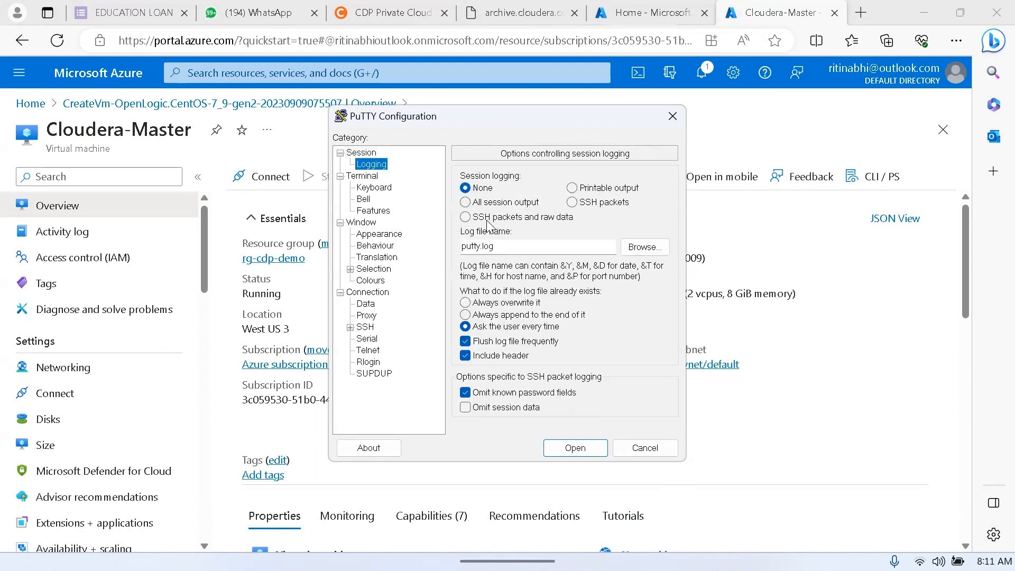
left_click(573, 188)
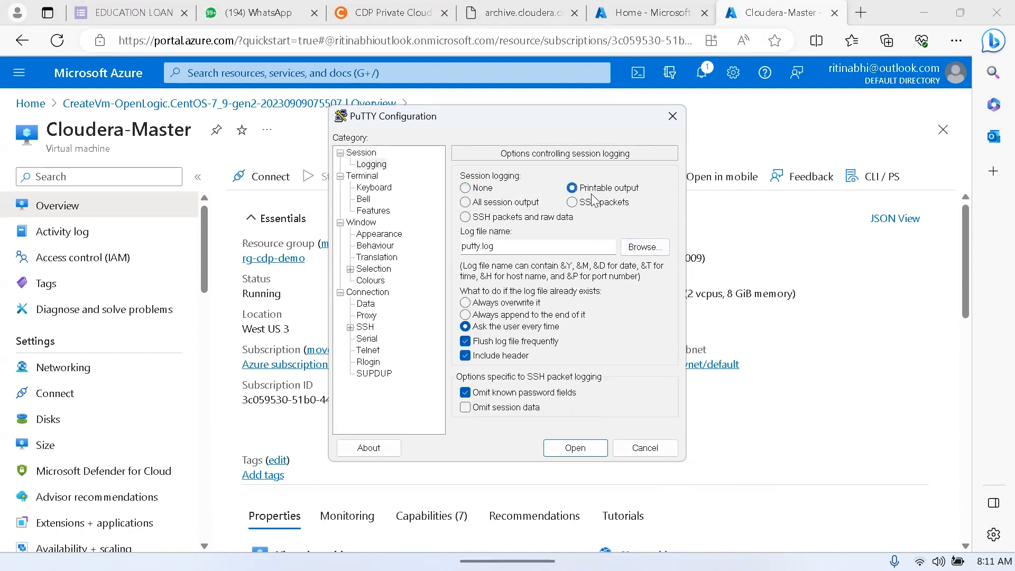
left_click(507, 246)
Save the log as putty.log in a new putty_logs folder under D:\software.
left_click(635, 249)
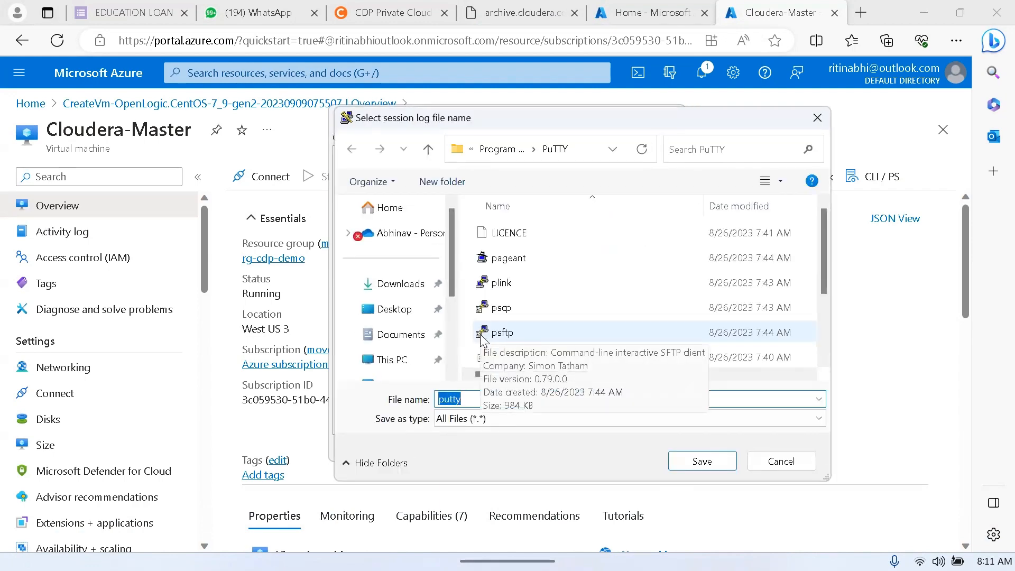
left_click_drag(525, 133, 475, 140)
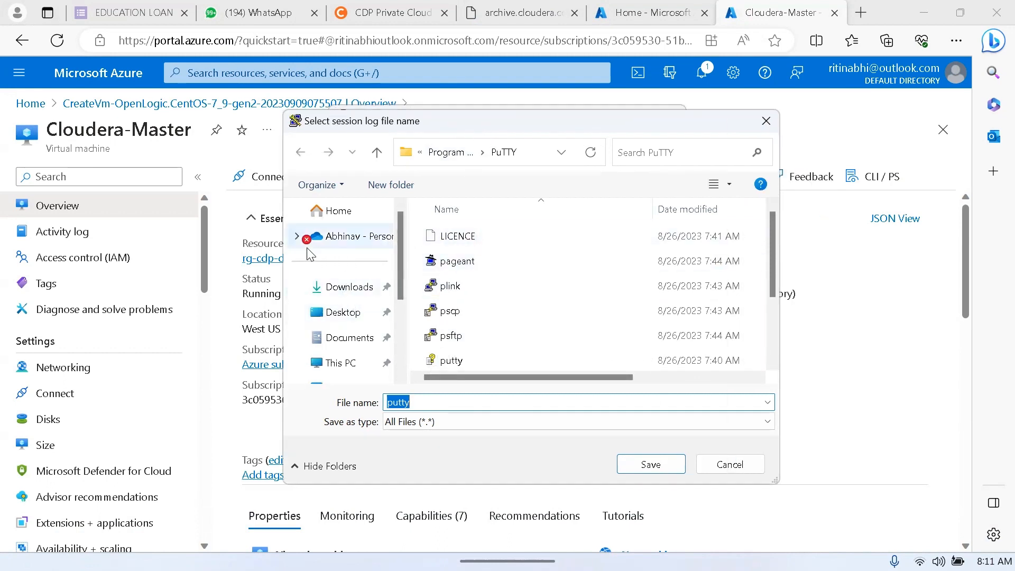
scroll(344, 317, "down", 3)
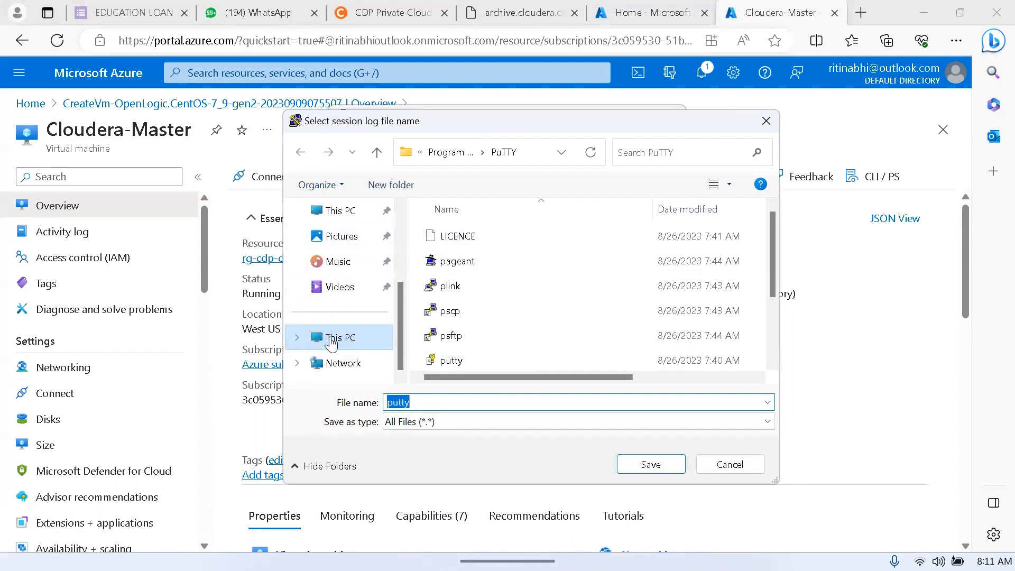
left_click(330, 340)
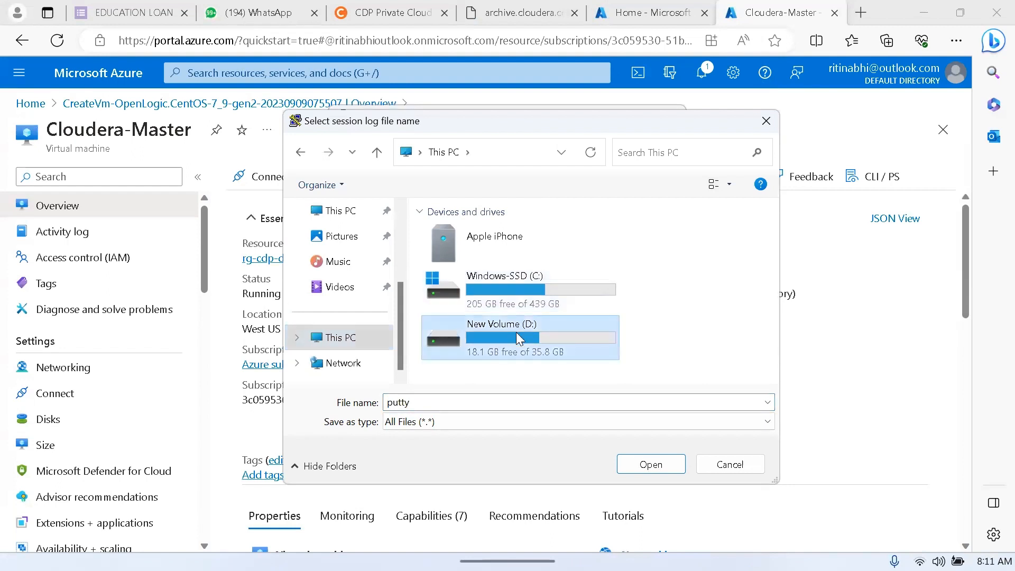
double_click(516, 337)
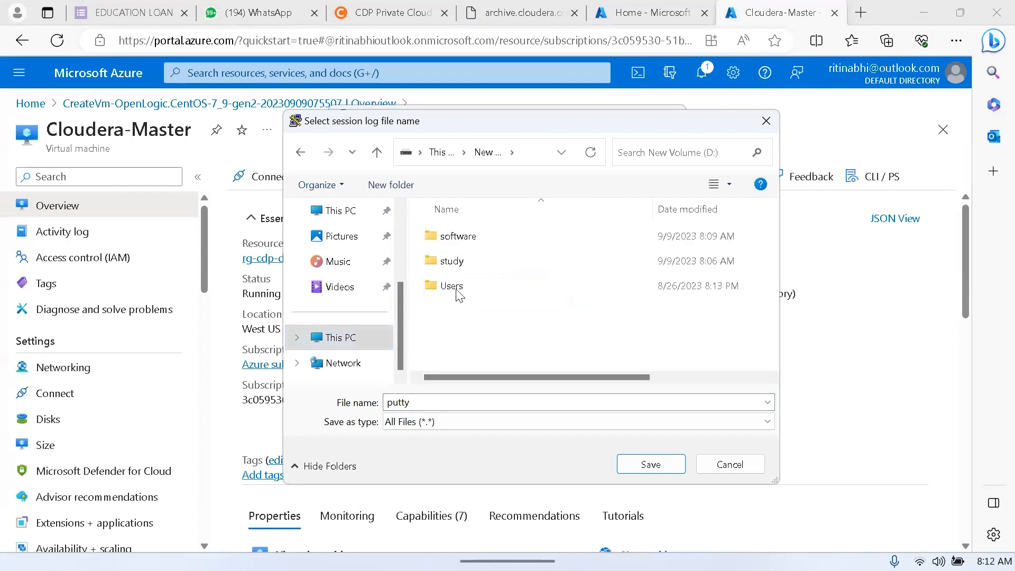
double_click(470, 241)
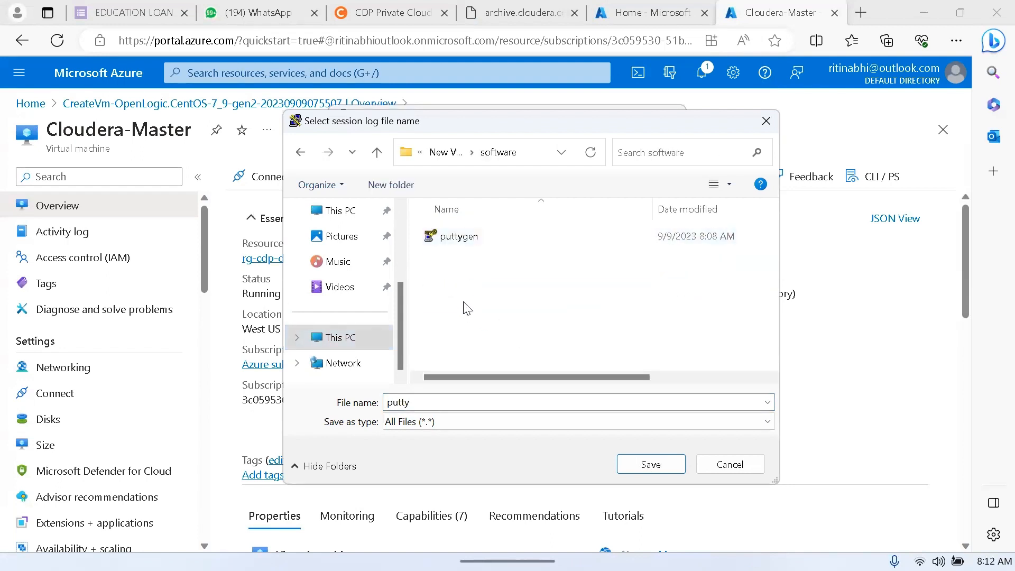
left_click(394, 186)
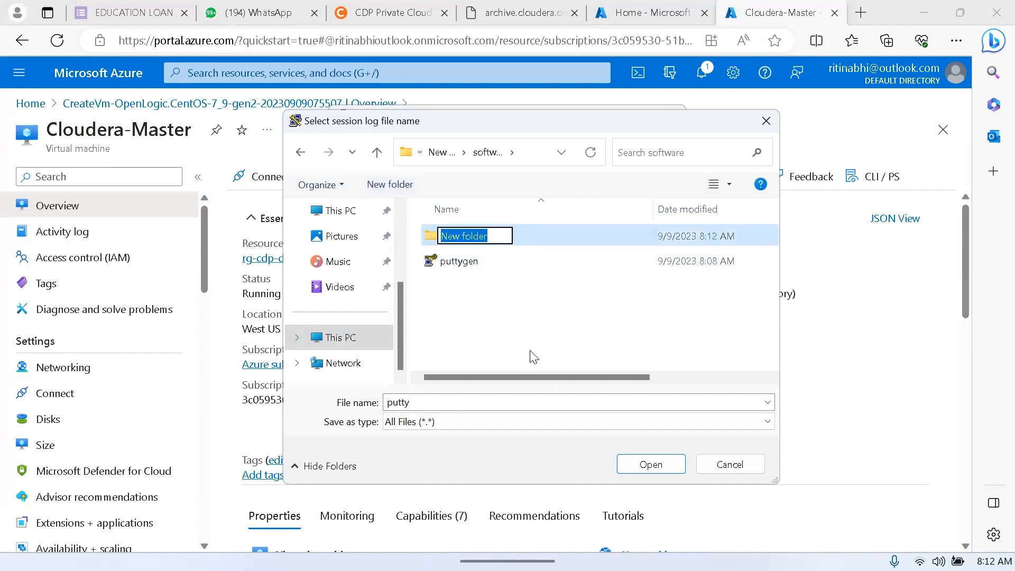
type("putty")
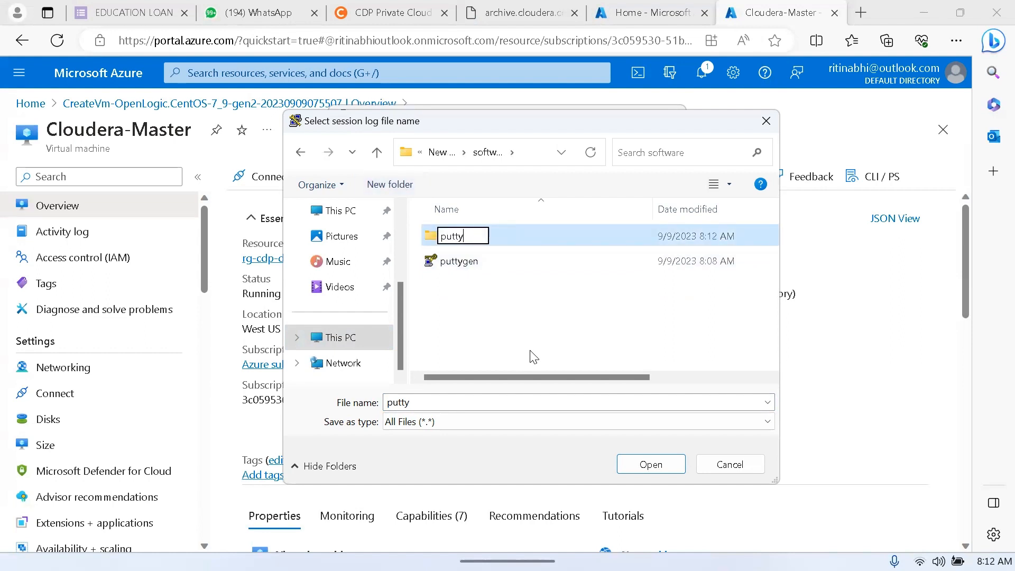
type("_logs")
key("Return")
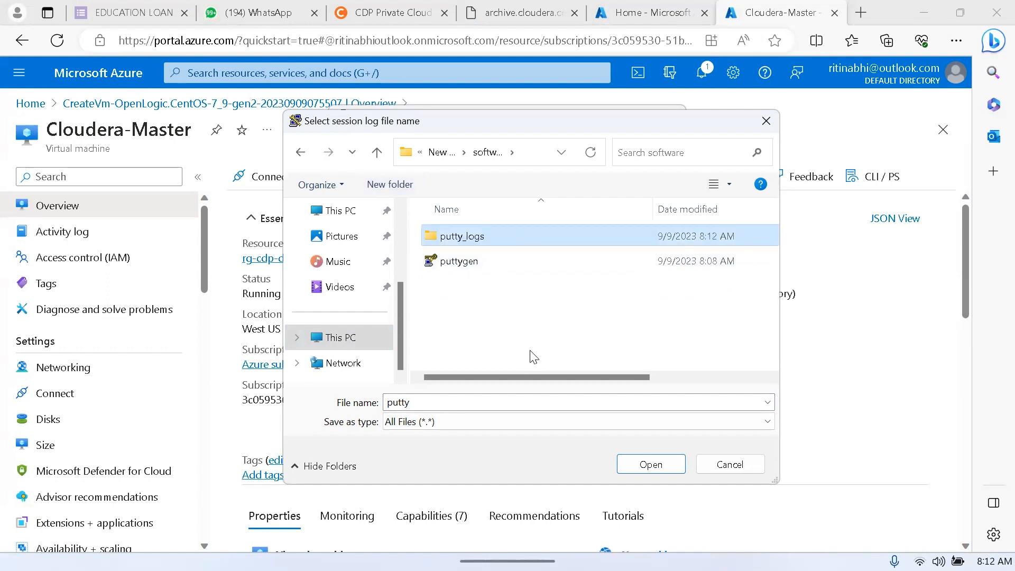
double_click(522, 243)
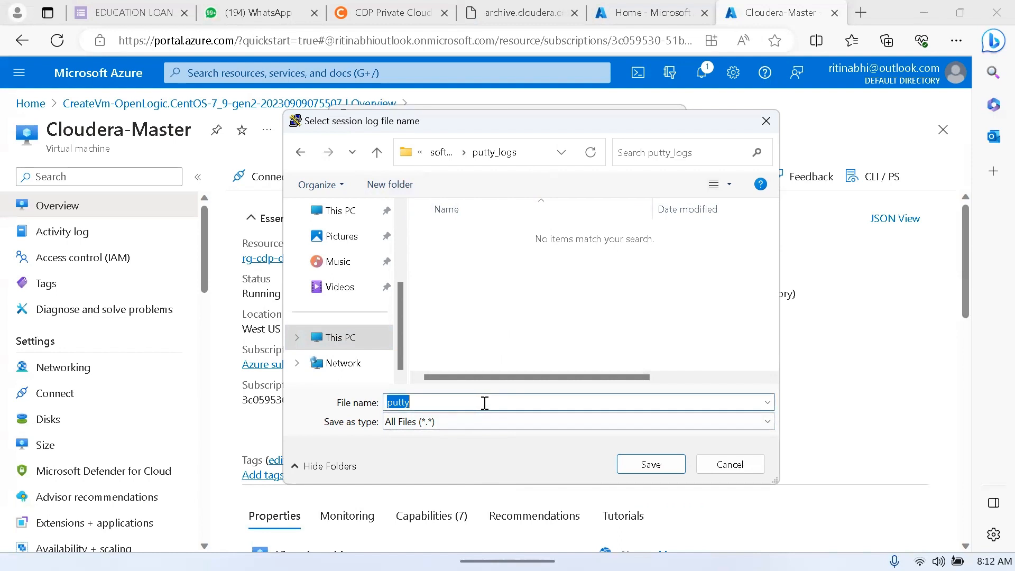
key("End")
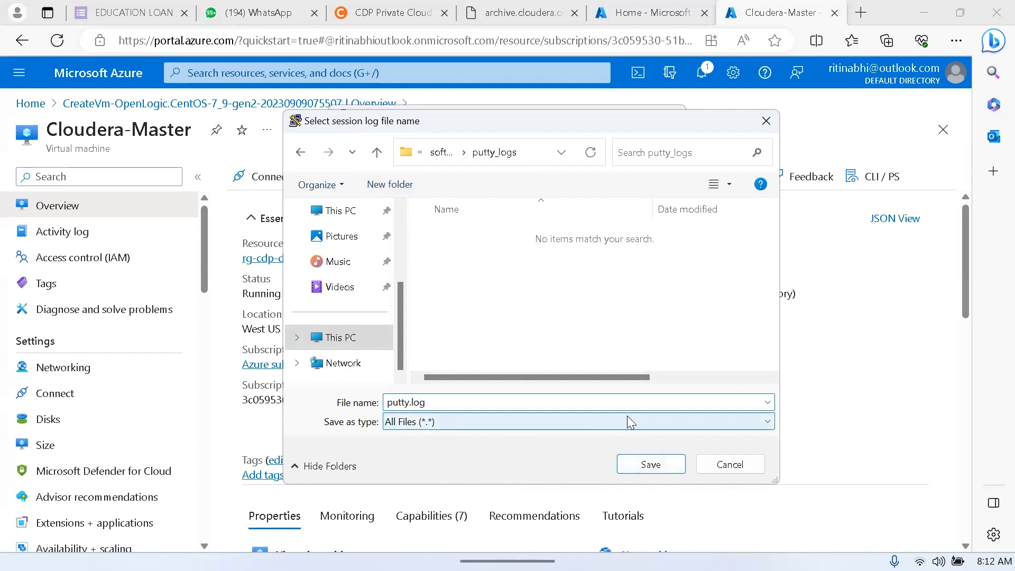
left_click(660, 466)
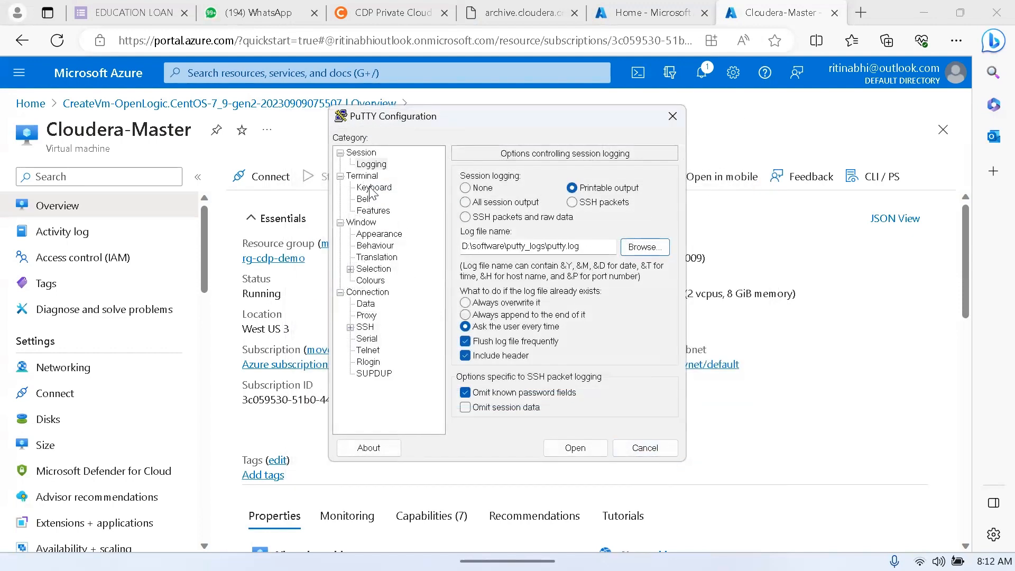
Review the Window settings with 200000 lines of scrollback, then show the Appearance page.
left_click(364, 222)
left_click(376, 234)
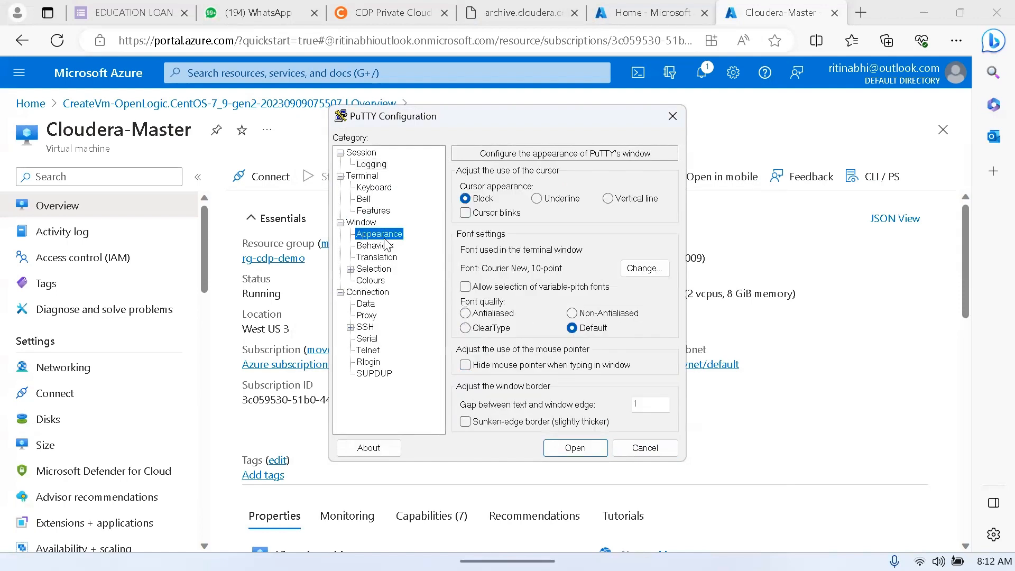
left_click(364, 222)
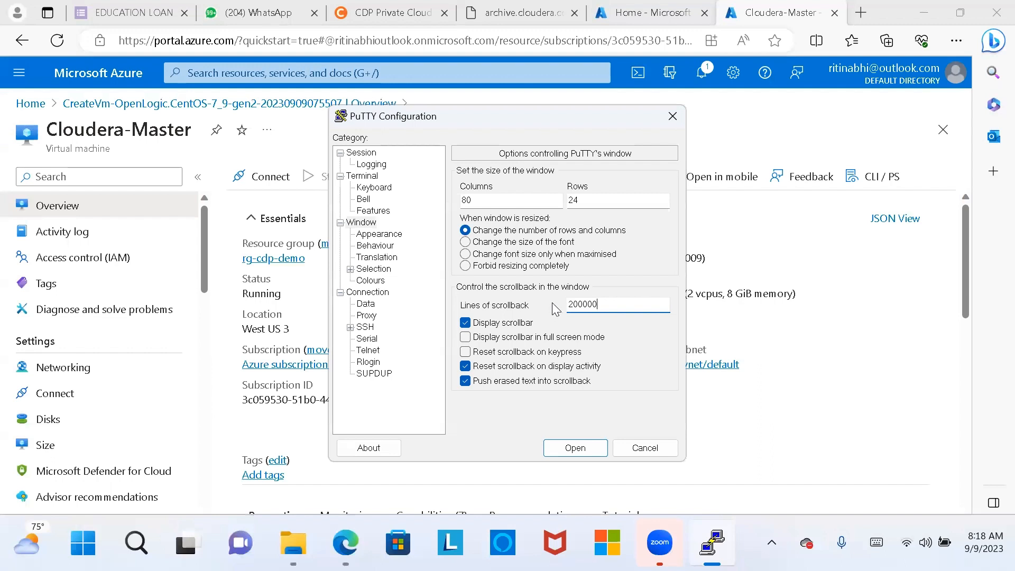
left_click(379, 234)
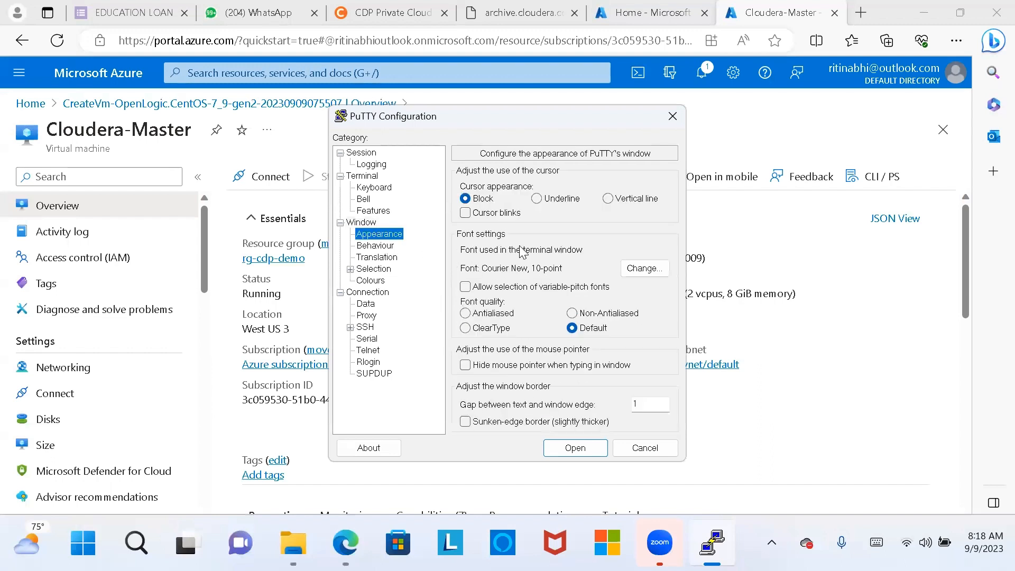
Change the terminal font from Courier New 10 to Cascadia Mono, Regular, 11-point.
left_click(642, 268)
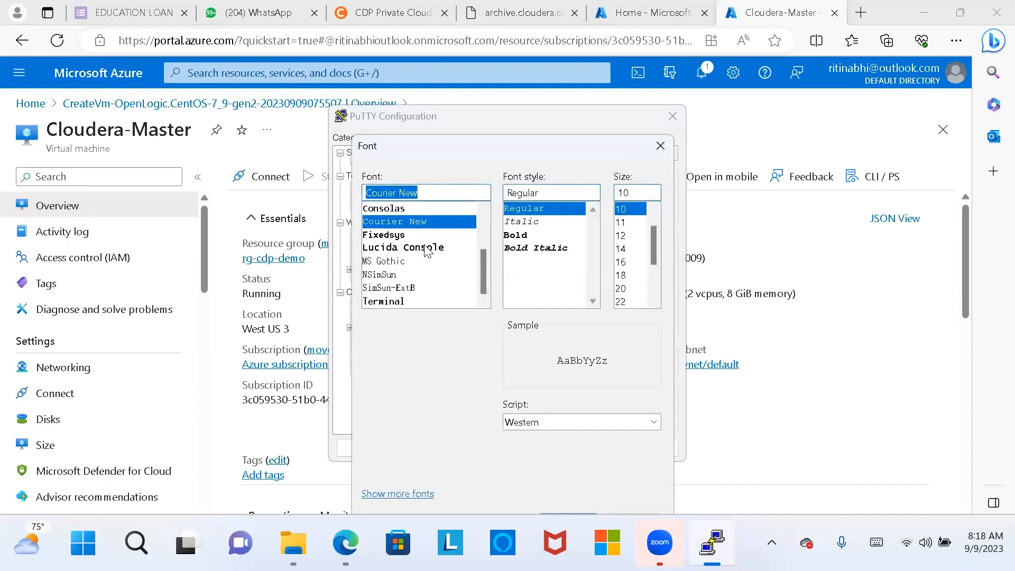
scroll(430, 253, "up", 2)
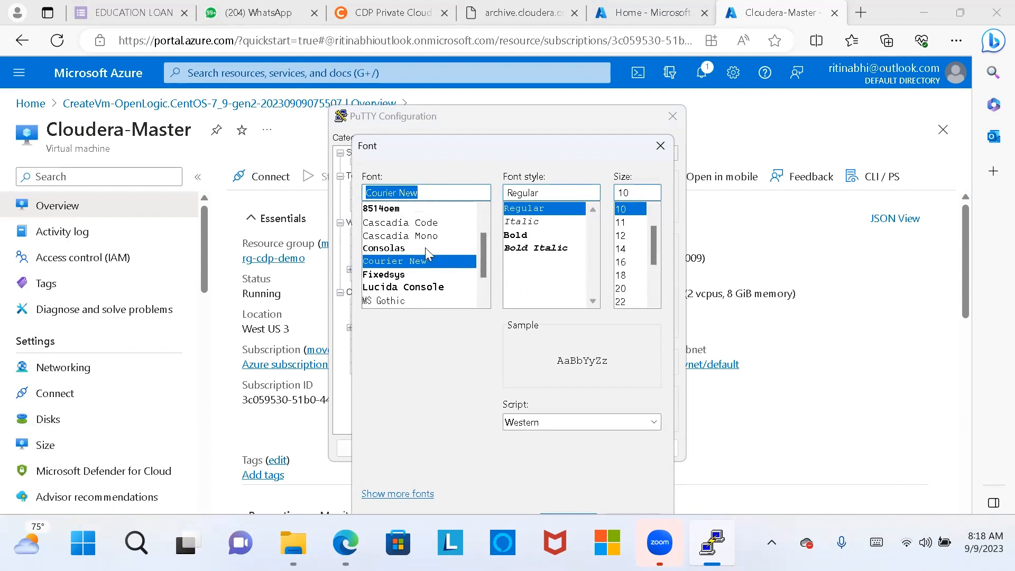
left_click(434, 276)
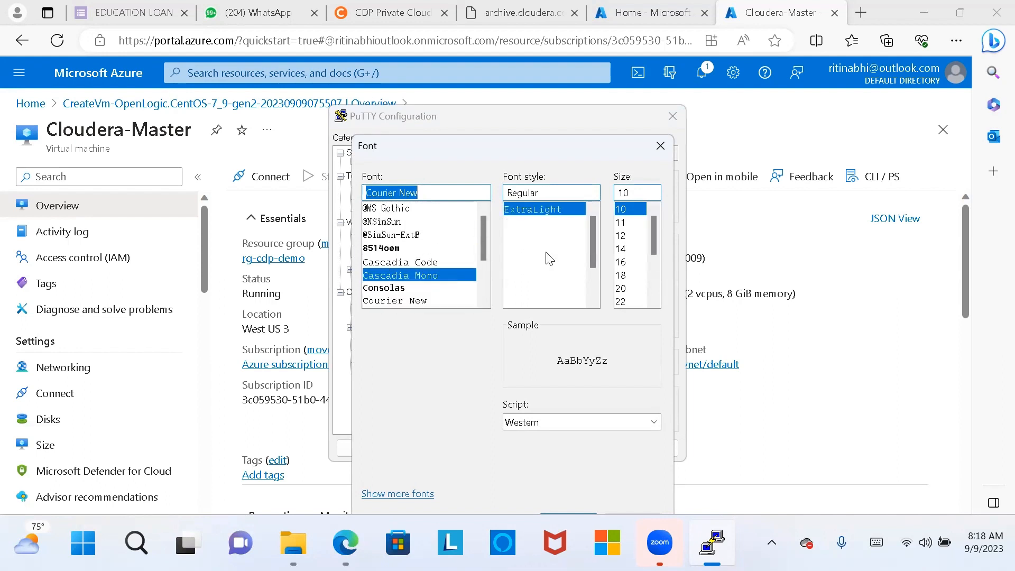
left_click(524, 288)
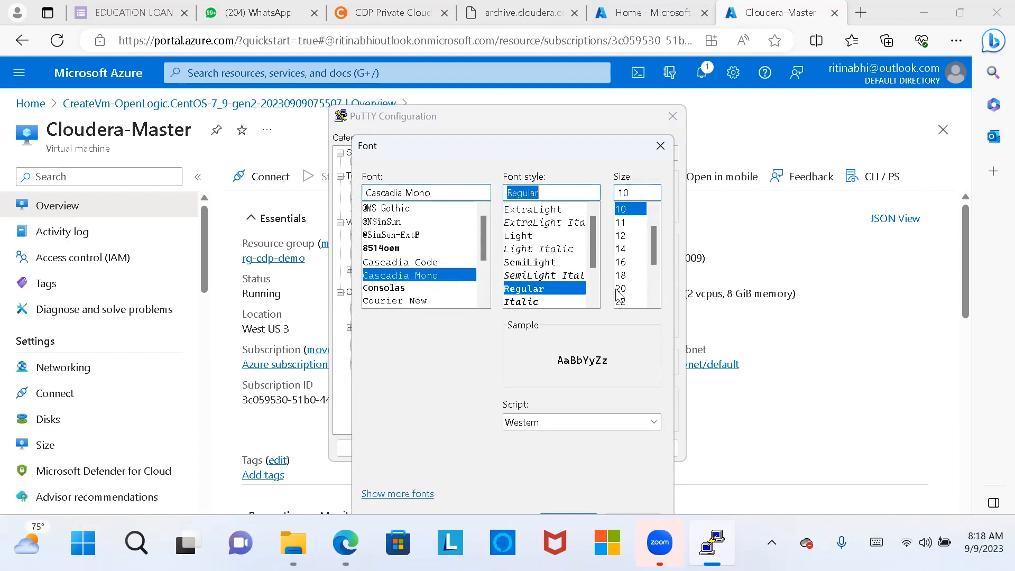
left_click(622, 223)
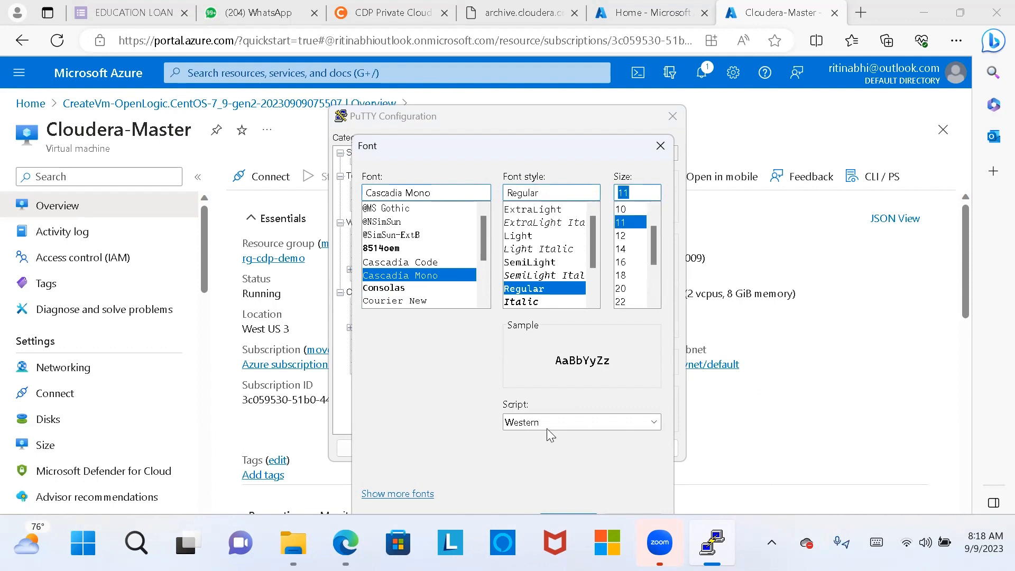
left_click_drag(630, 144, 633, 78)
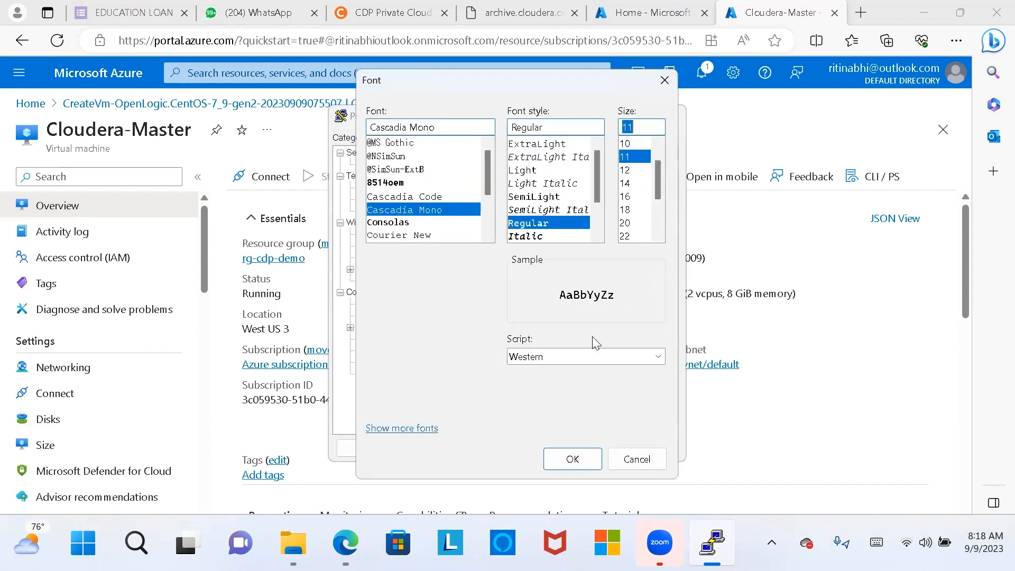
left_click(573, 459)
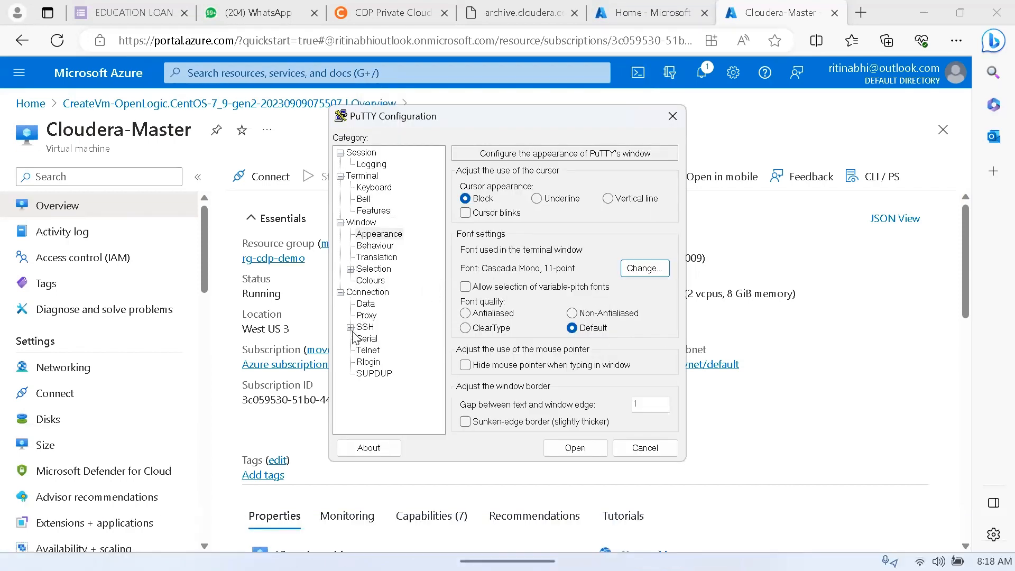
left_click(365, 327)
Go to Connection > SSH > Auth > Credentials and browse for the private key file.
left_click(371, 280)
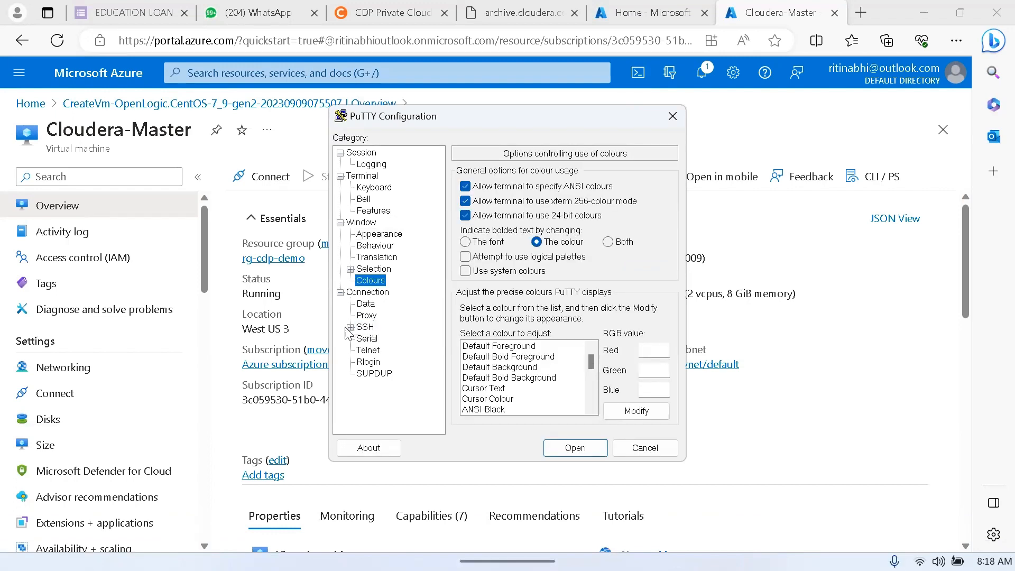
left_click(350, 327)
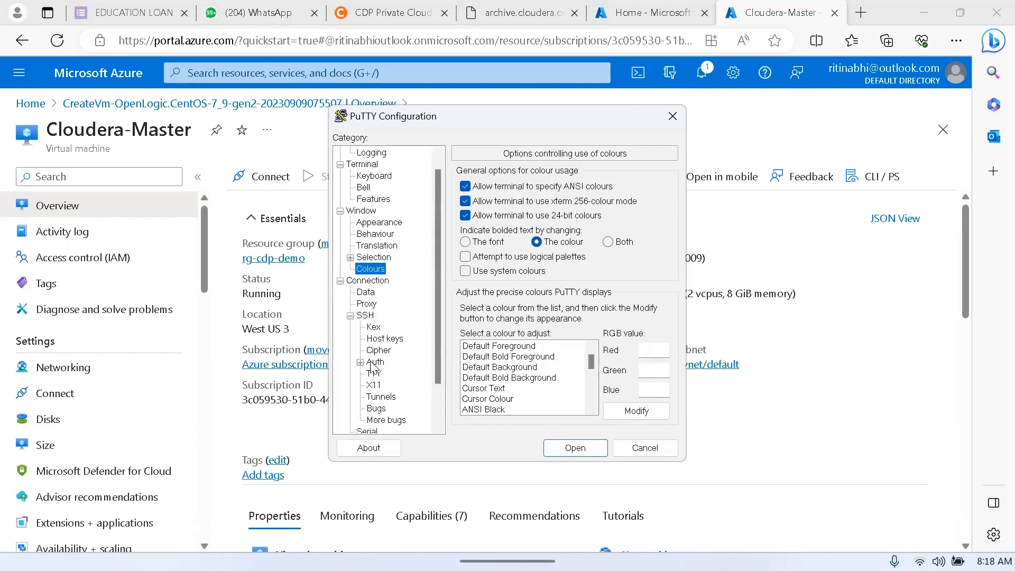
left_click(360, 363)
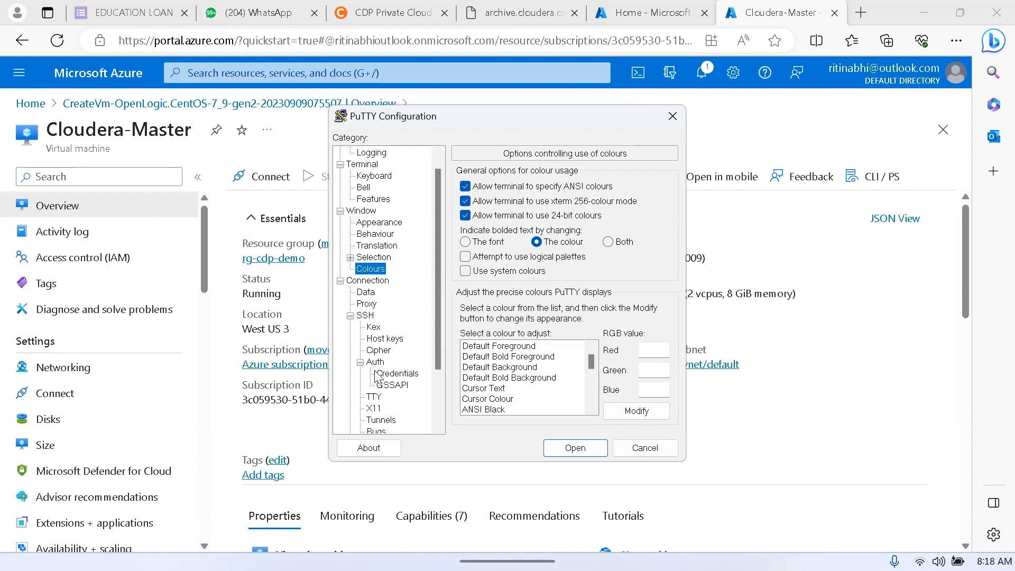
left_click(408, 376)
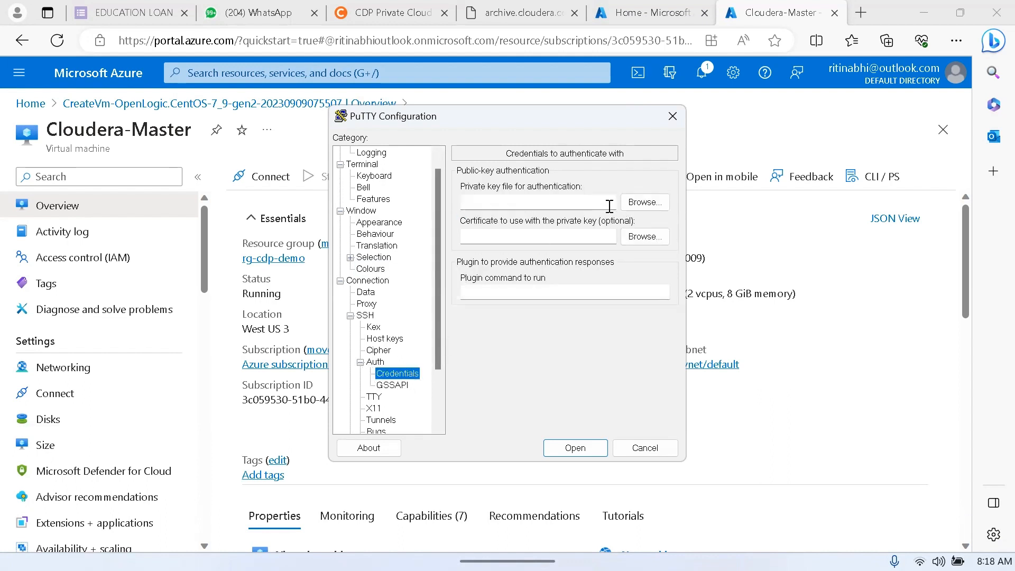
left_click(592, 200)
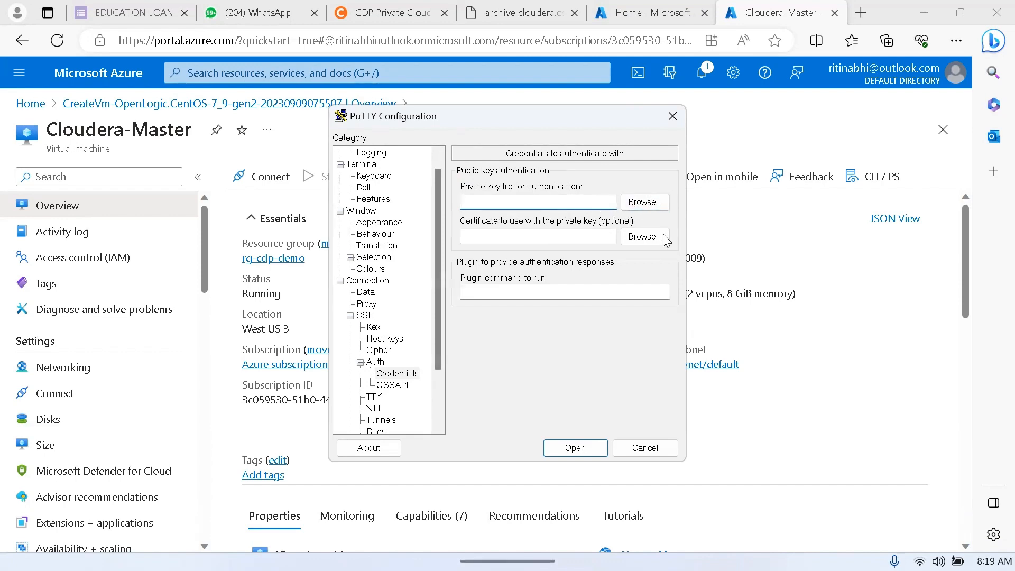
left_click(645, 202)
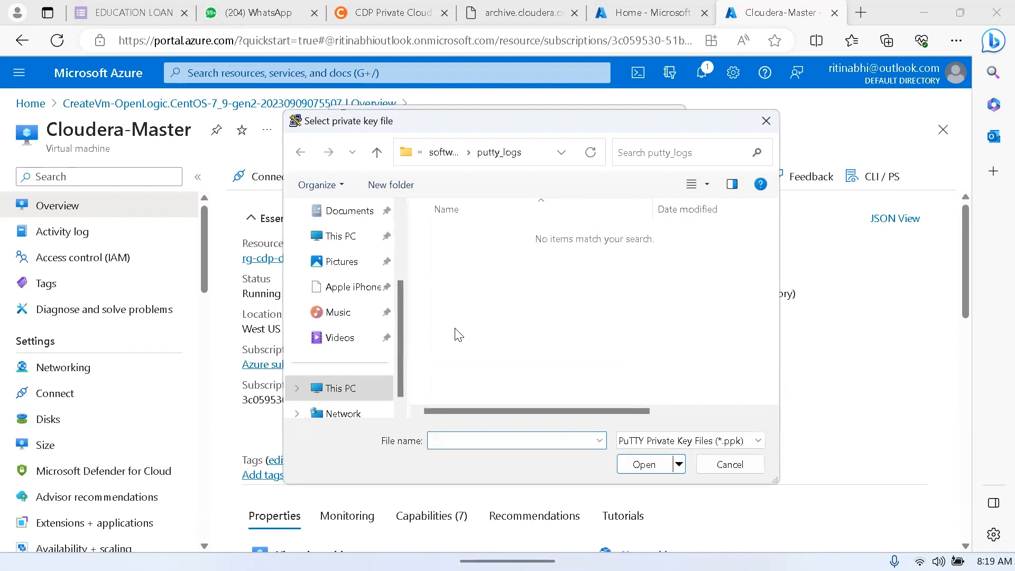
Select Cloudera-Demo_key.pem in D:\study\cdp, showing All Files (*.*) in the picker.
left_click(424, 152)
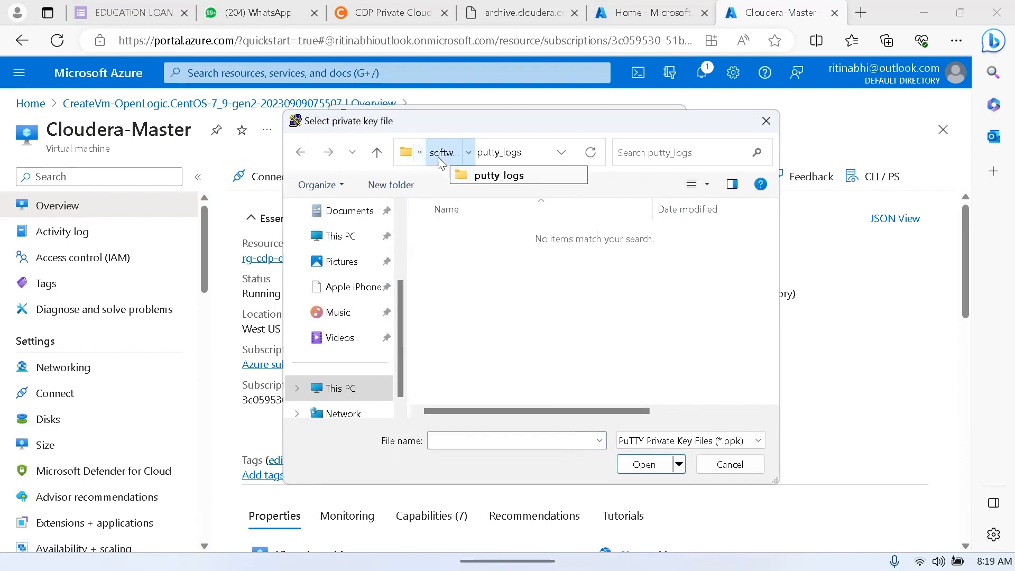
left_click(439, 155)
left_click(441, 153)
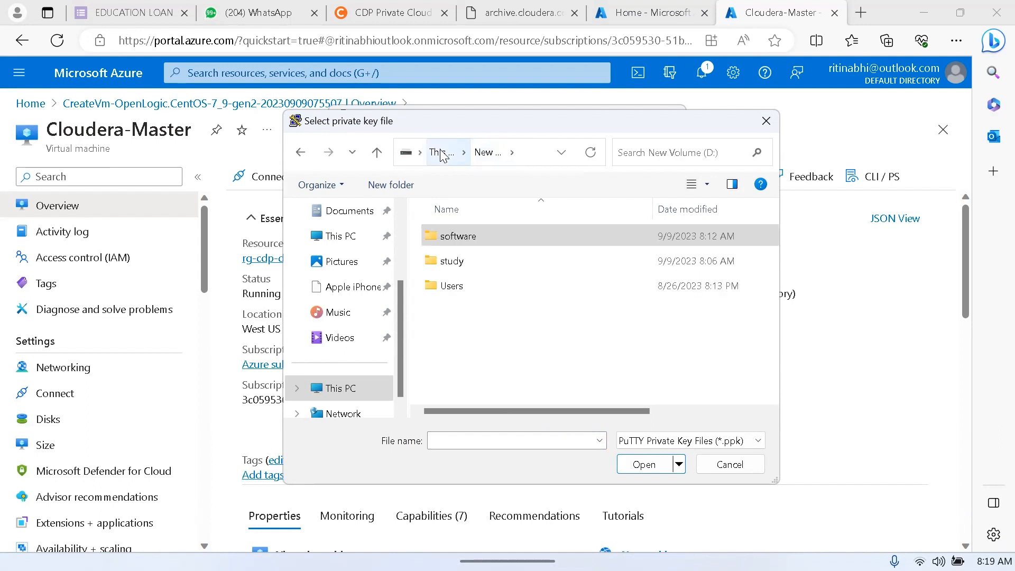
double_click(453, 260)
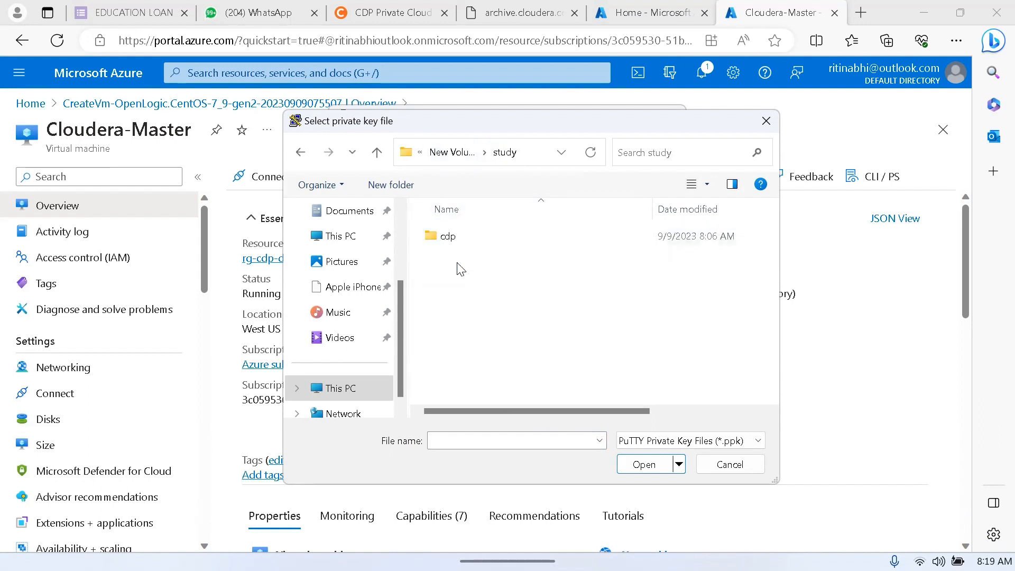
double_click(448, 236)
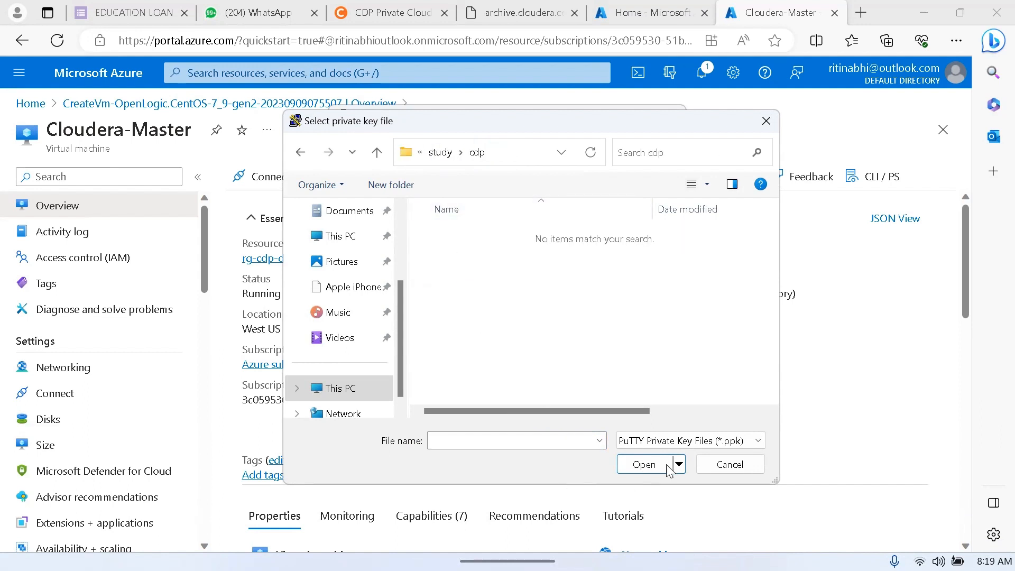
left_click(672, 441)
left_click(672, 465)
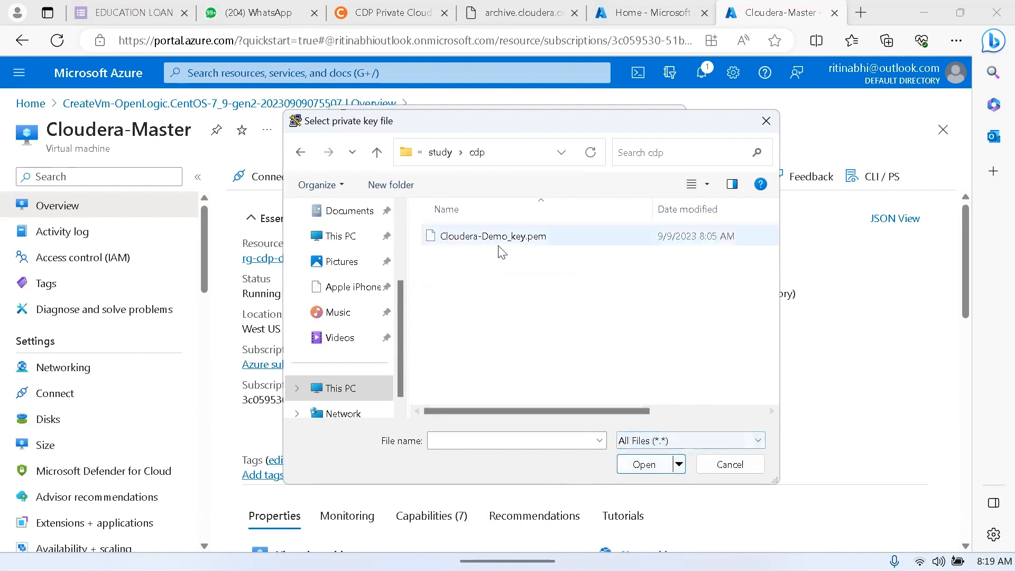
left_click(535, 239)
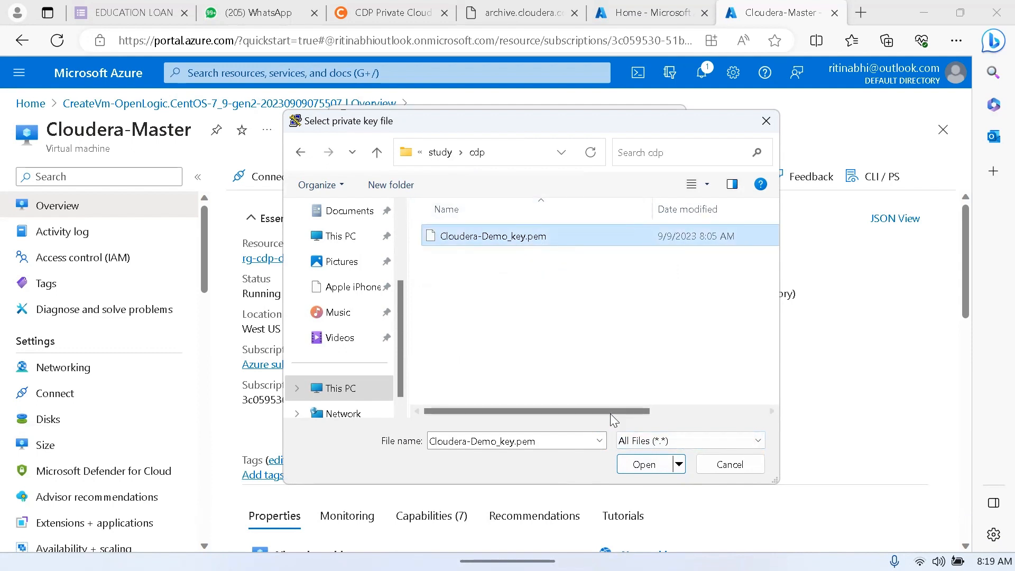
key("super")
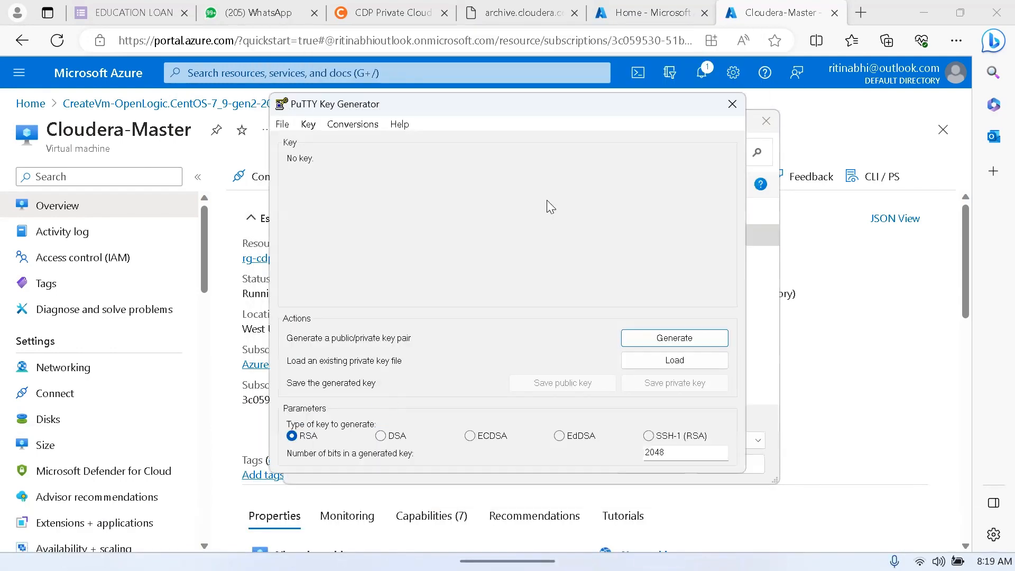
Open PuTTYgen's Load private key dialog with all file types shown.
left_click(282, 125)
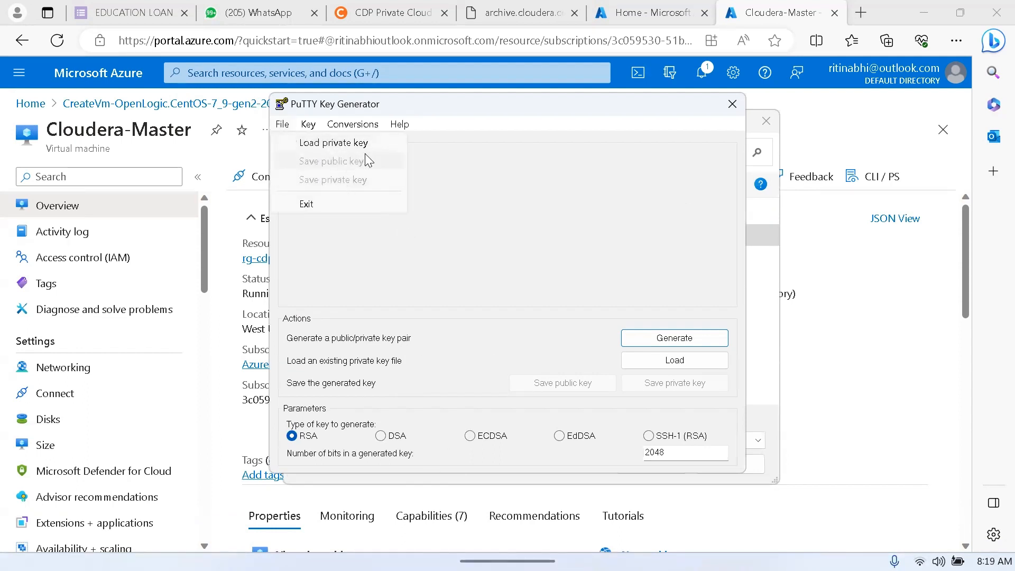
left_click(676, 359)
left_click(676, 359)
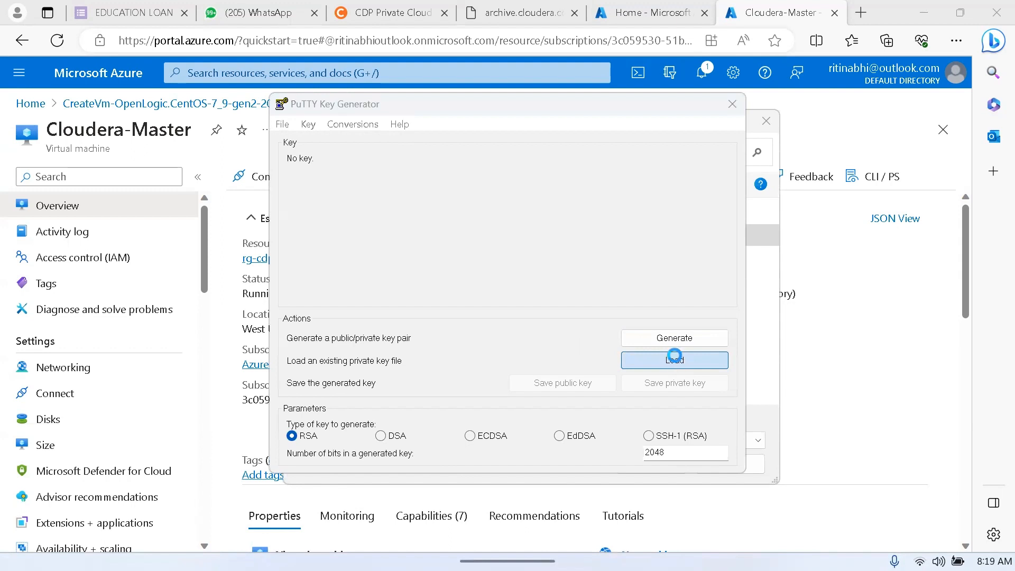
left_click(689, 440)
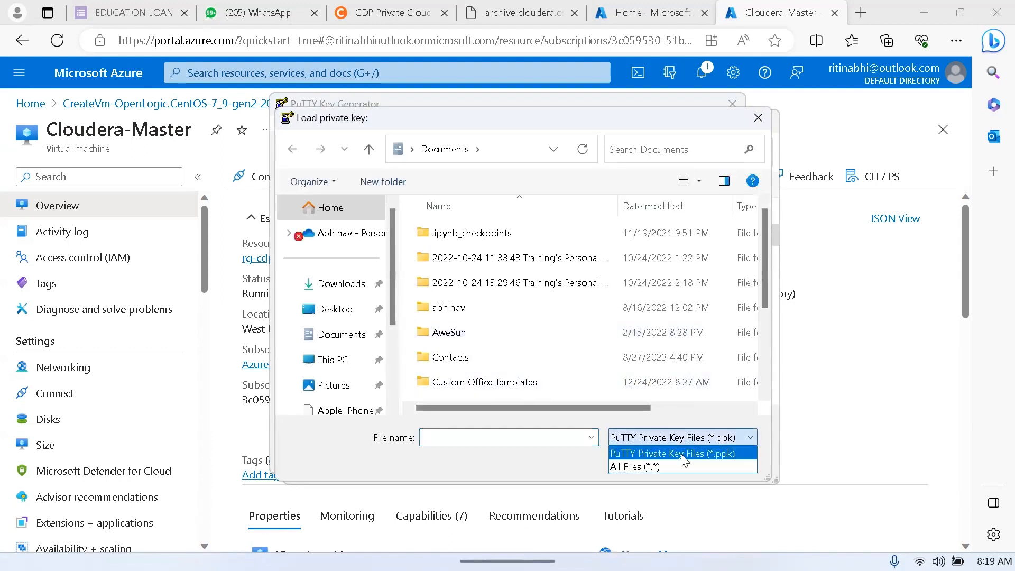
left_click(667, 457)
left_click(677, 439)
left_click(673, 462)
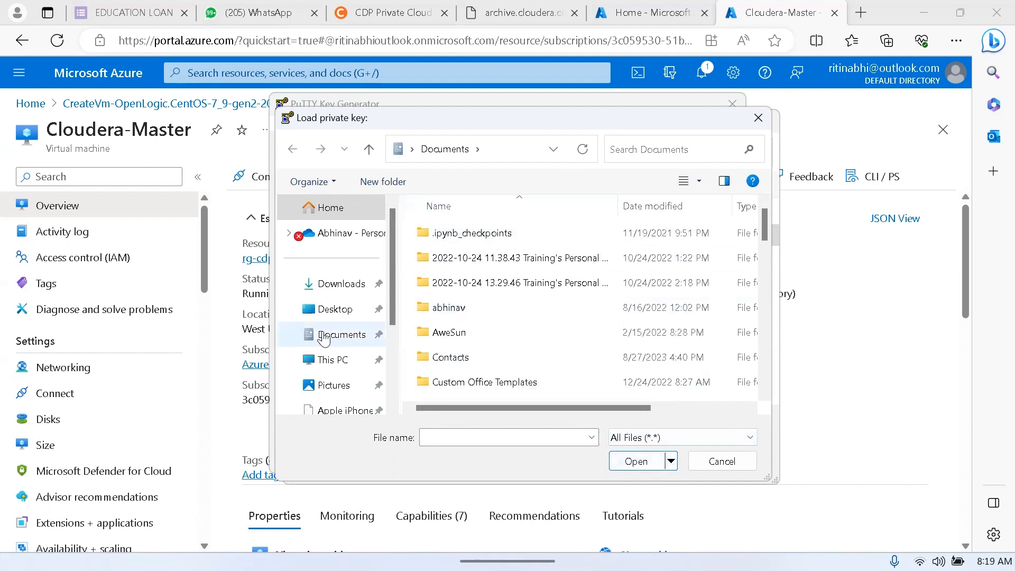
Load Cloudera-Demo_key.pem from D:\study\cdp and dismiss the import notice.
left_click(331, 360)
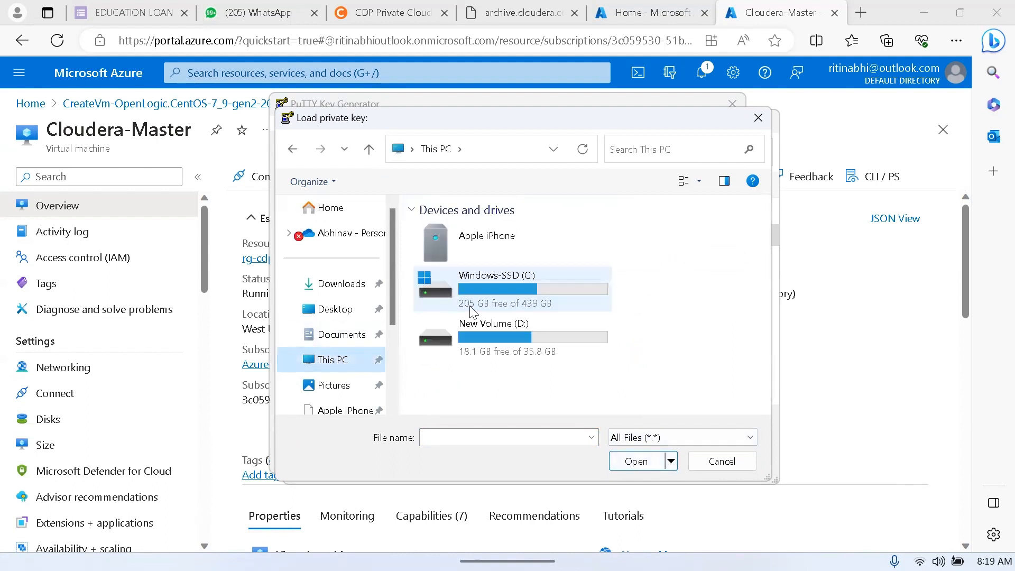
double_click(490, 329)
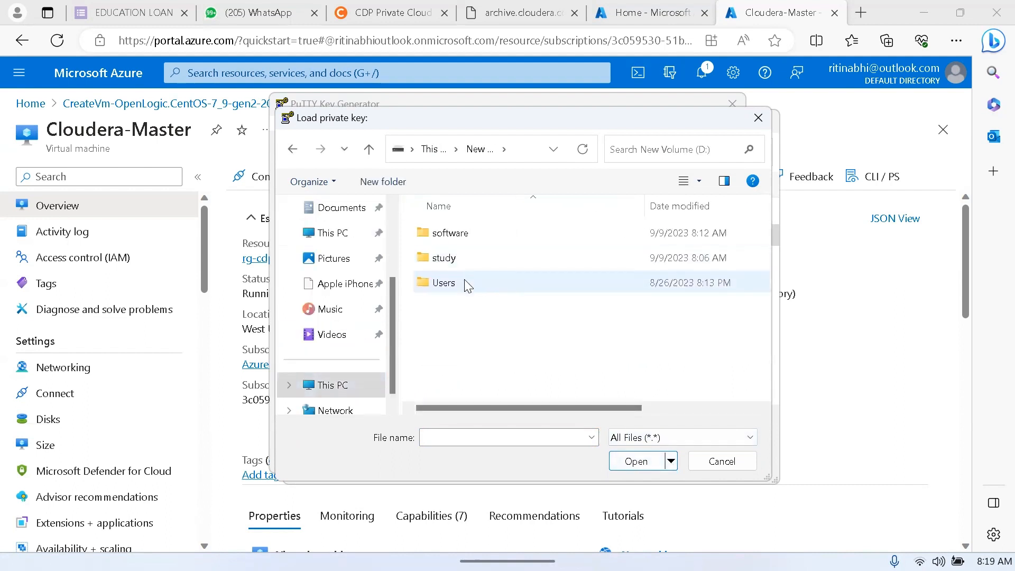
left_click(472, 265)
double_click(472, 264)
double_click(469, 248)
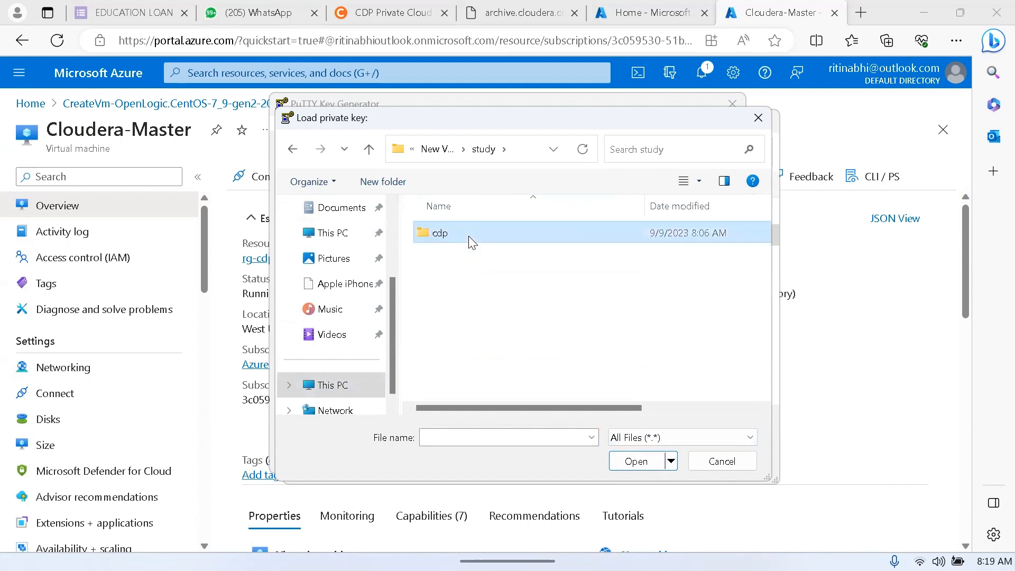
left_click(472, 241)
left_click(625, 462)
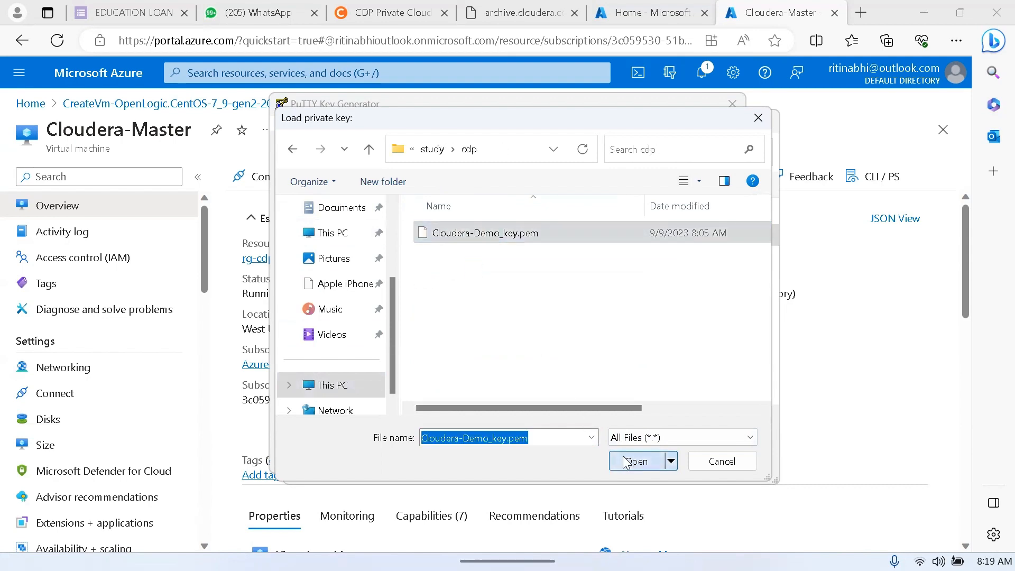
left_click(598, 359)
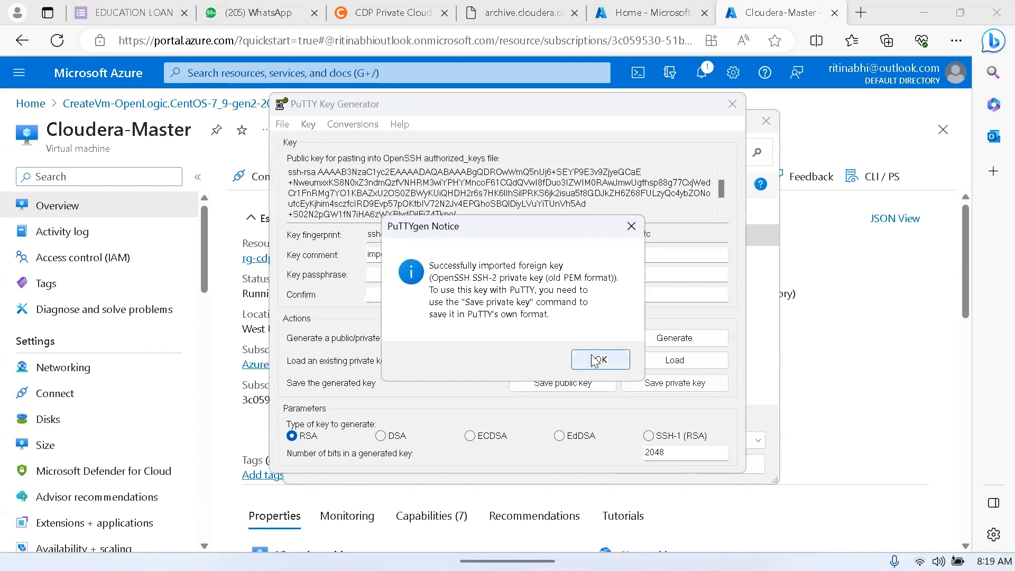
Save the private key without a passphrase, keeping PuTTY .ppk as the file type.
left_click(383, 275)
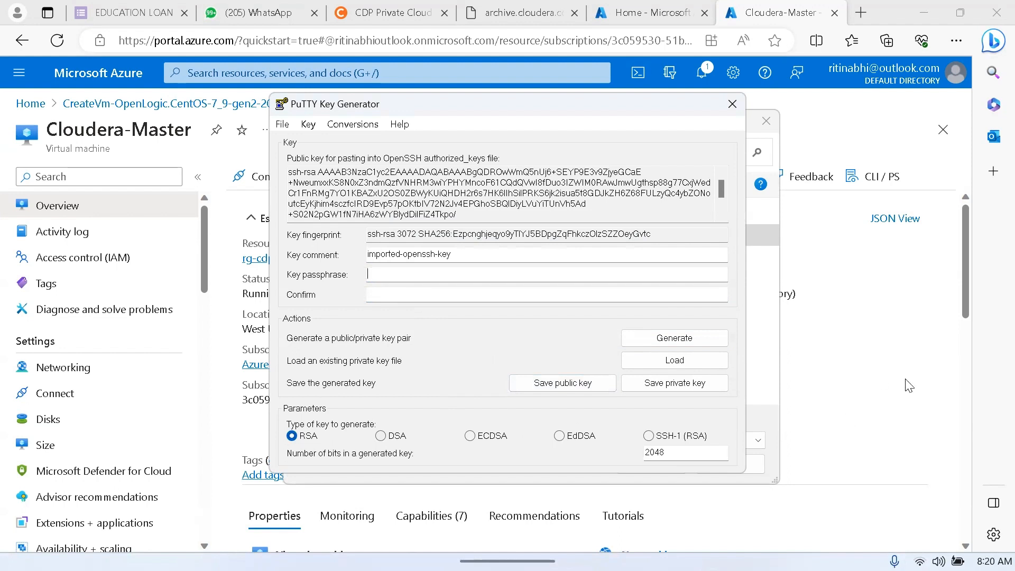
left_click(697, 385)
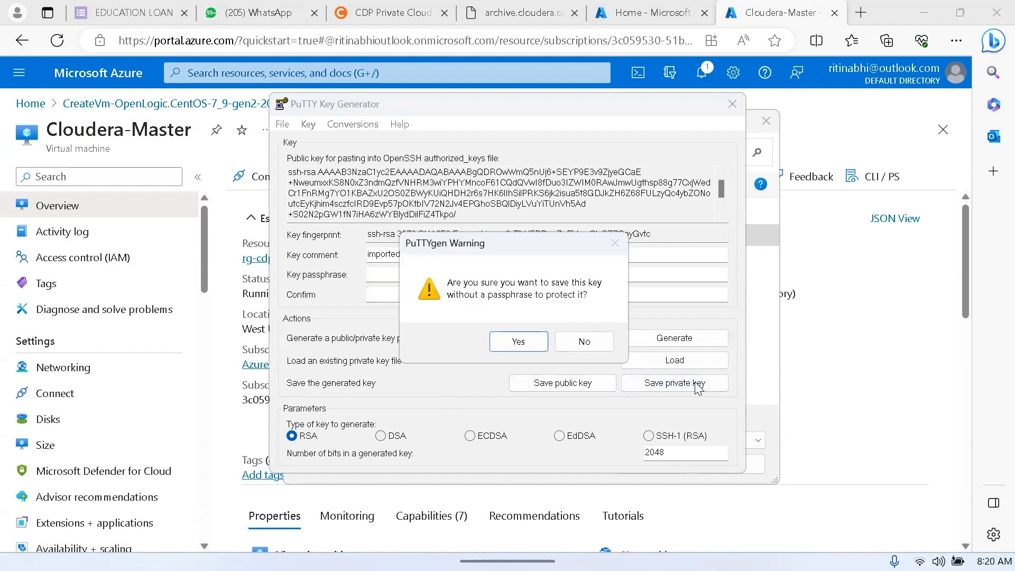
left_click(521, 340)
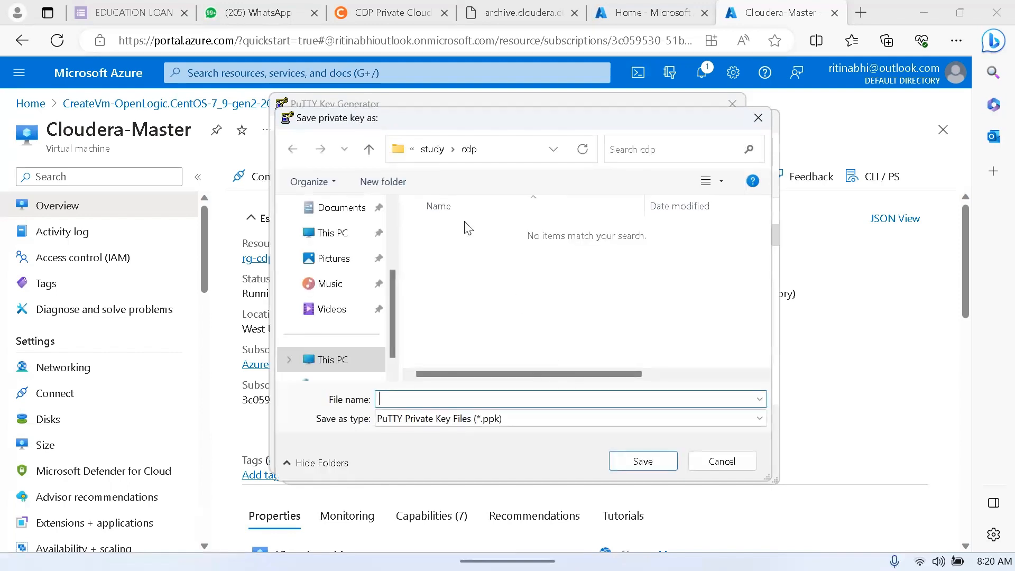
left_click(508, 414)
left_click(510, 404)
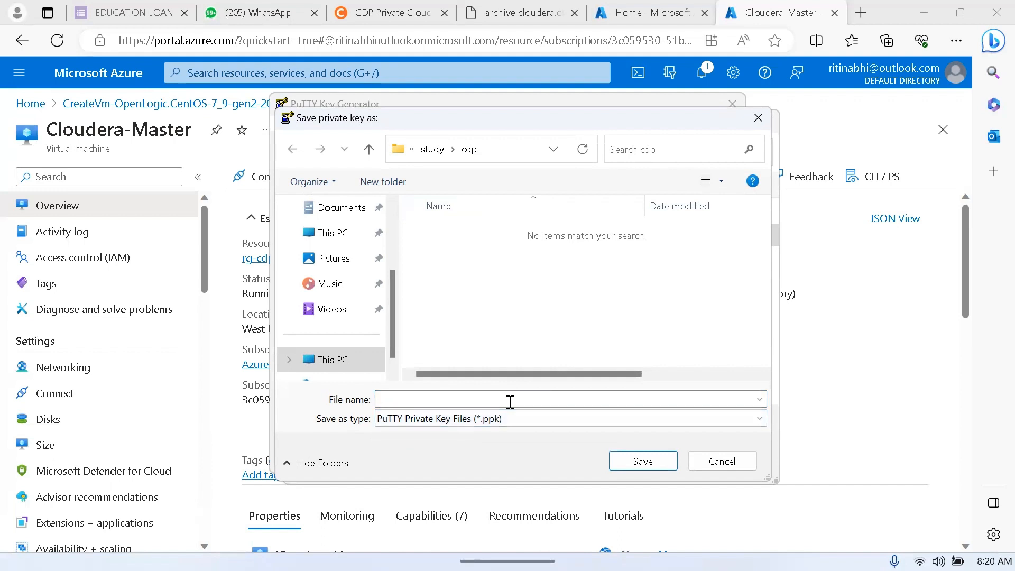
Name the key file Cloudera-Demo_key and save it in the cdp folder.
left_click(510, 402)
type("c")
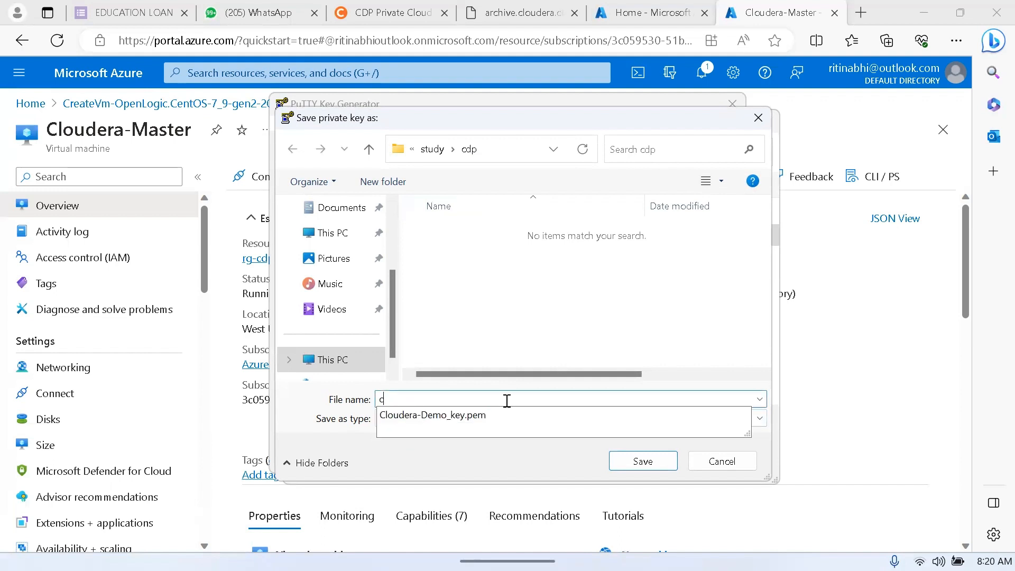
left_click(465, 415)
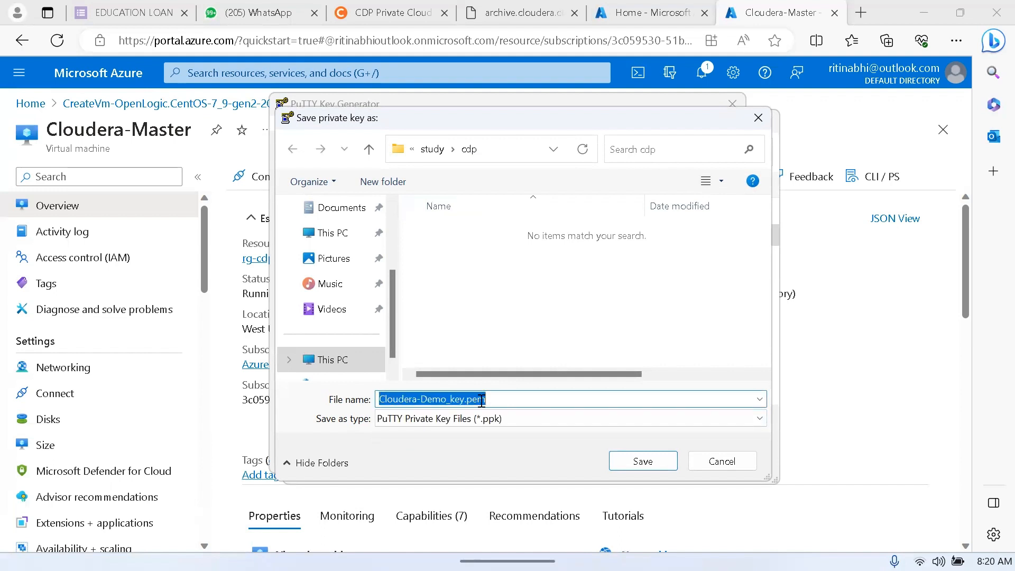
left_click(468, 399)
left_click_drag(472, 399, 535, 404)
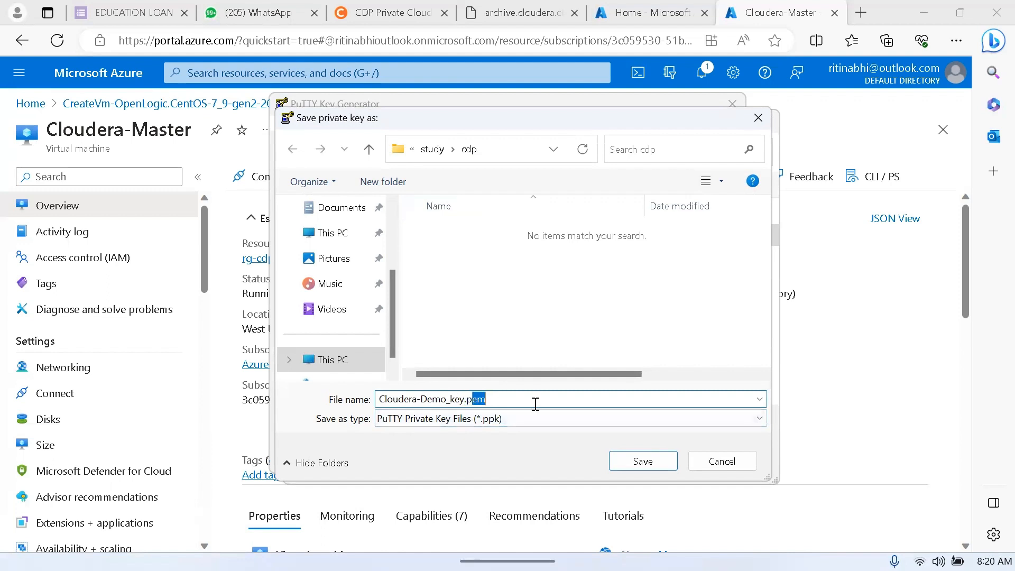
key("BackSpace")
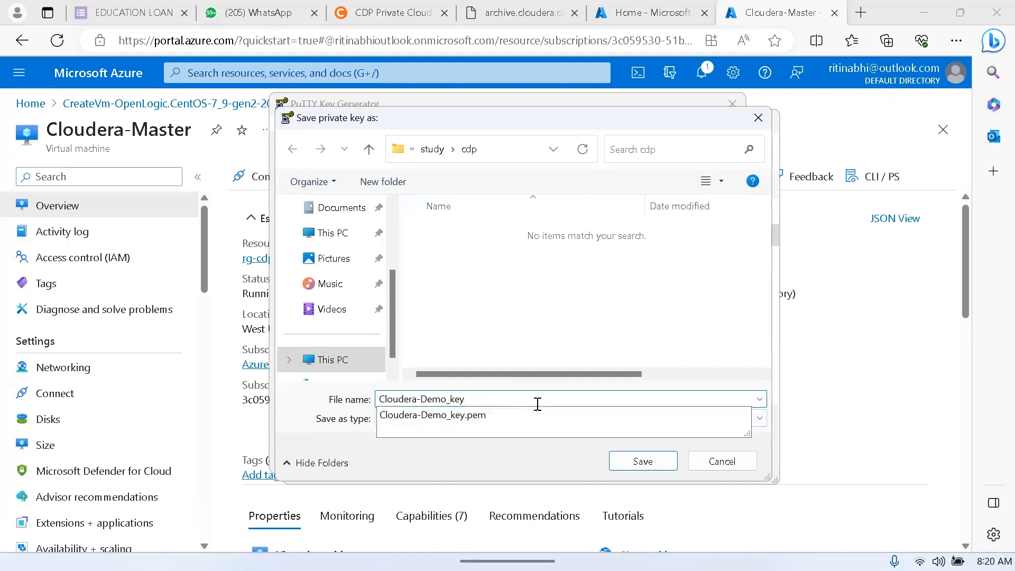
left_click(563, 330)
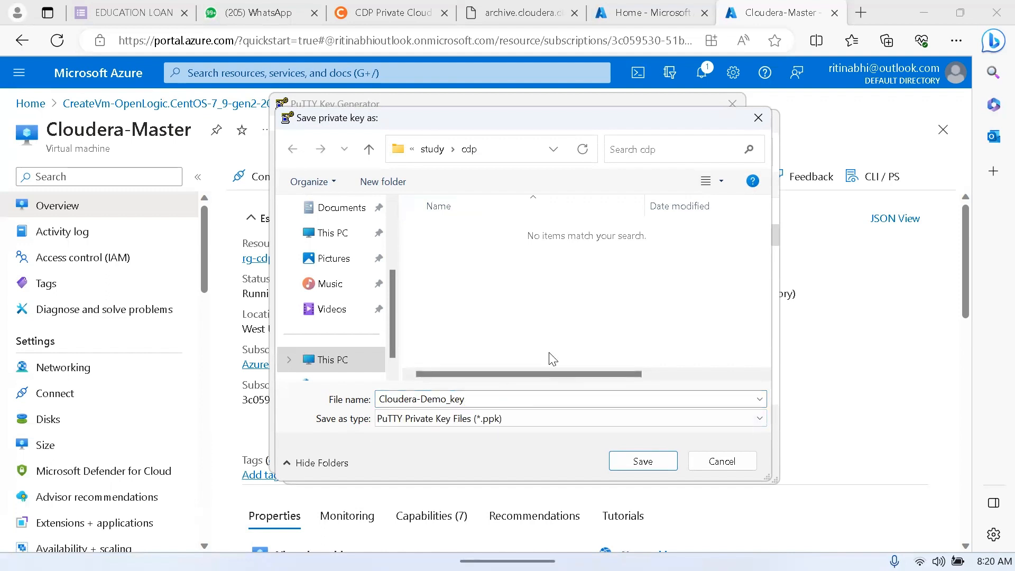
left_click(641, 464)
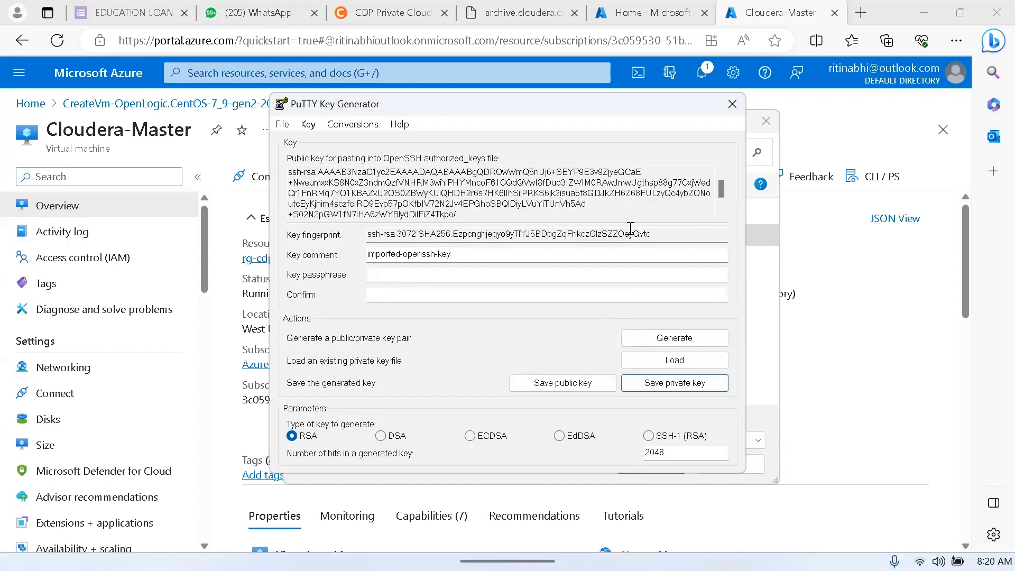
Close PuTTYgen, pick Cloudera-Demo_key.ppk as the authentication key, and return to Session.
left_click(732, 104)
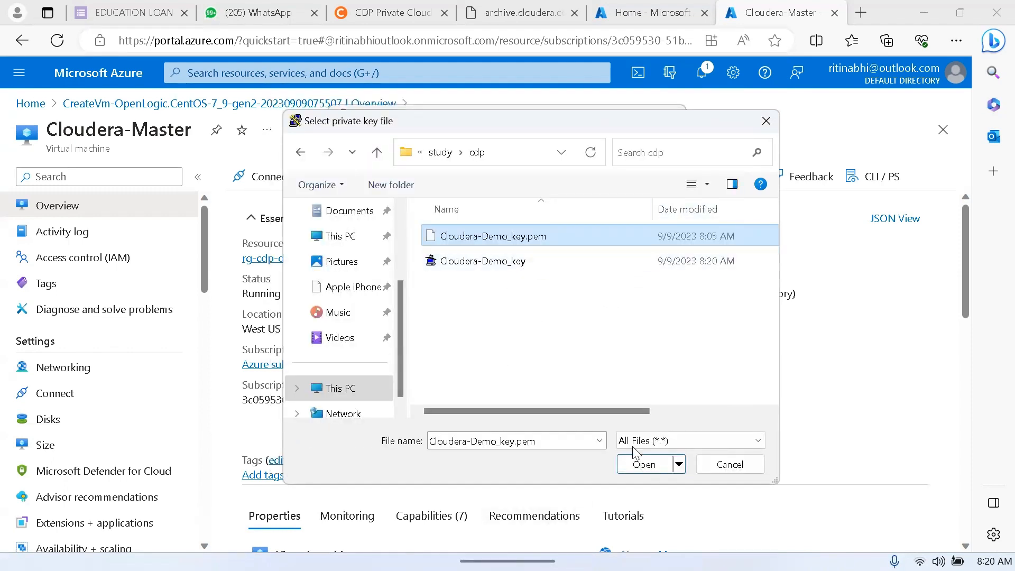
left_click(688, 441)
left_click(681, 456)
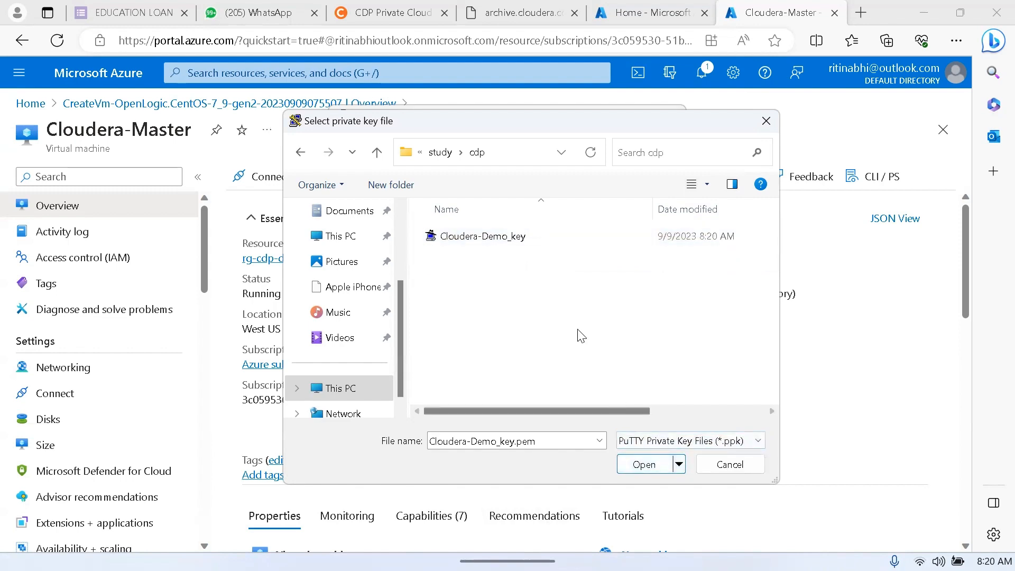
left_click(528, 236)
left_click(647, 465)
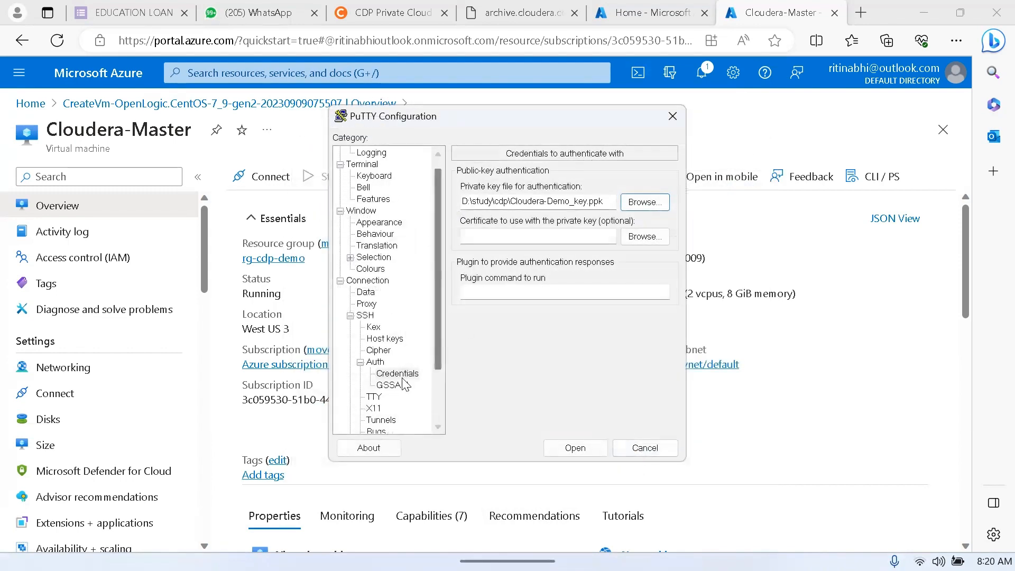
left_click(437, 158)
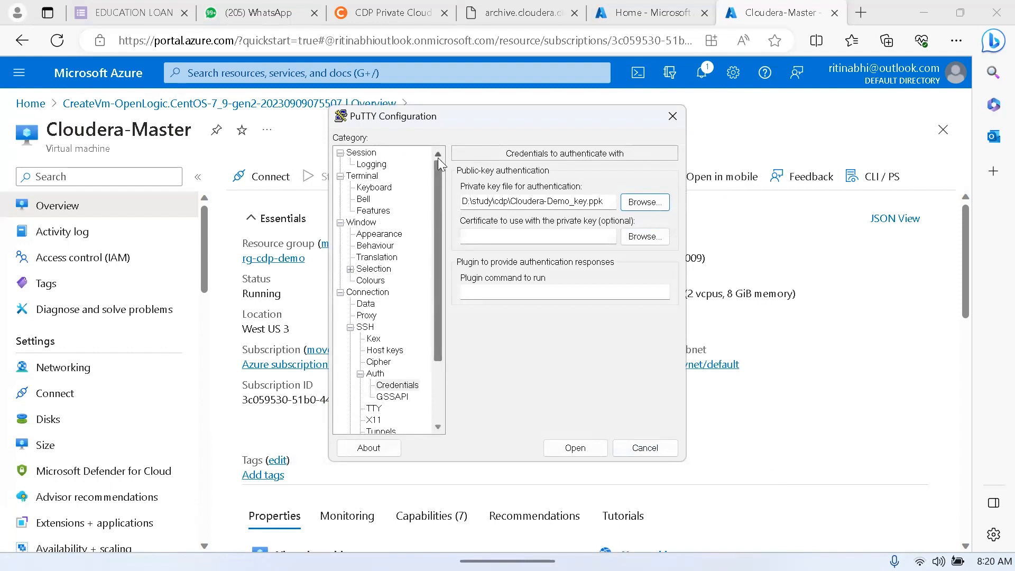
left_click(362, 152)
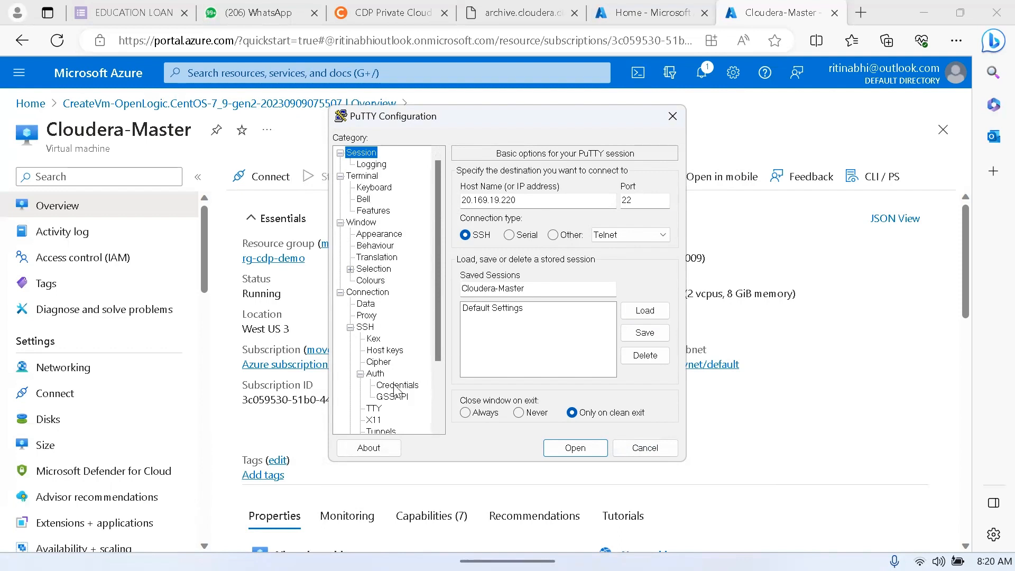
Save the Cloudera-Master session and open the SSH connection to 20.169.19.220.
left_click(645, 335)
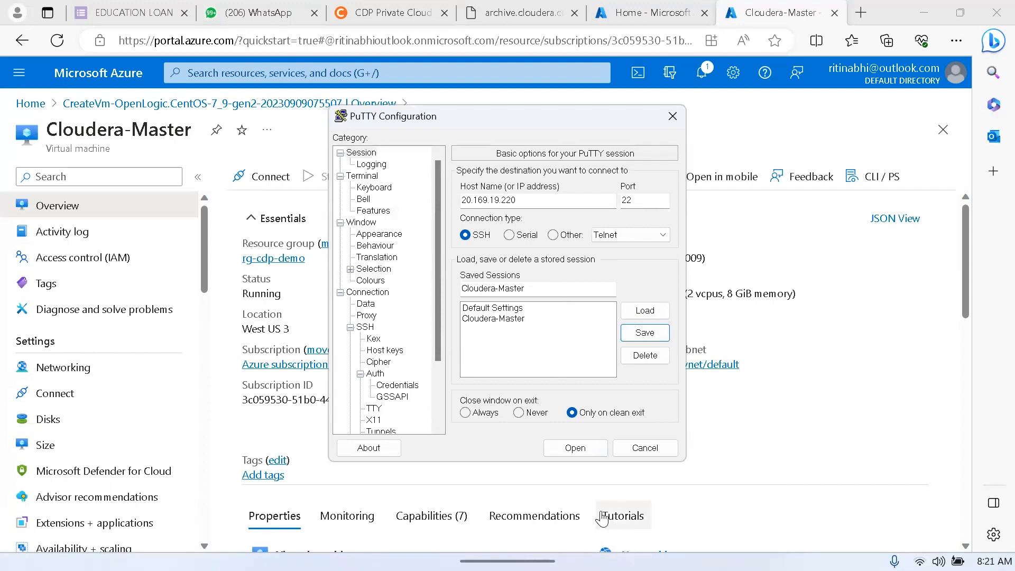
left_click(575, 448)
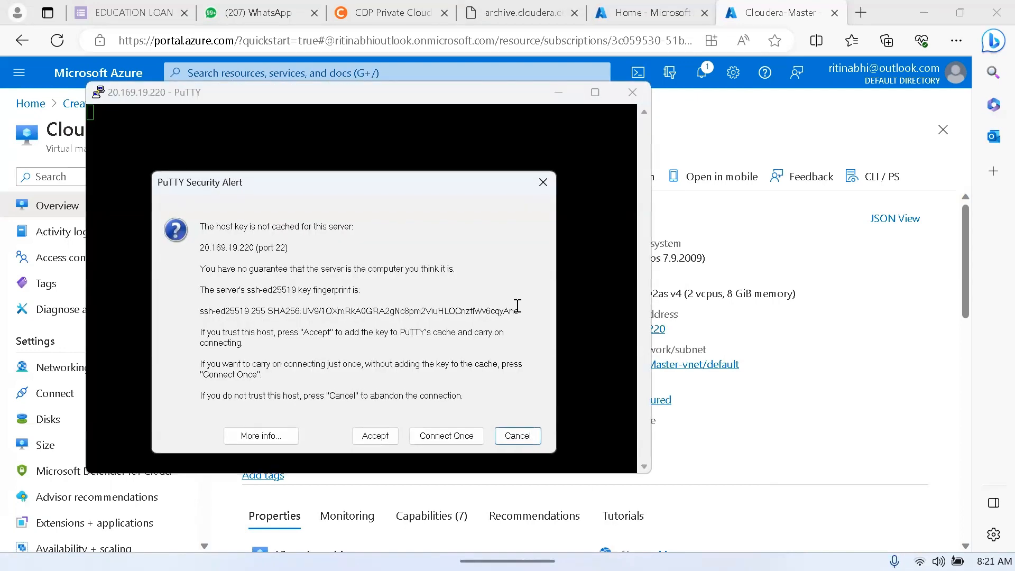
Accept the server's host key, widen the terminal and log in with the typed user name; the server refuses the key.
left_click(377, 436)
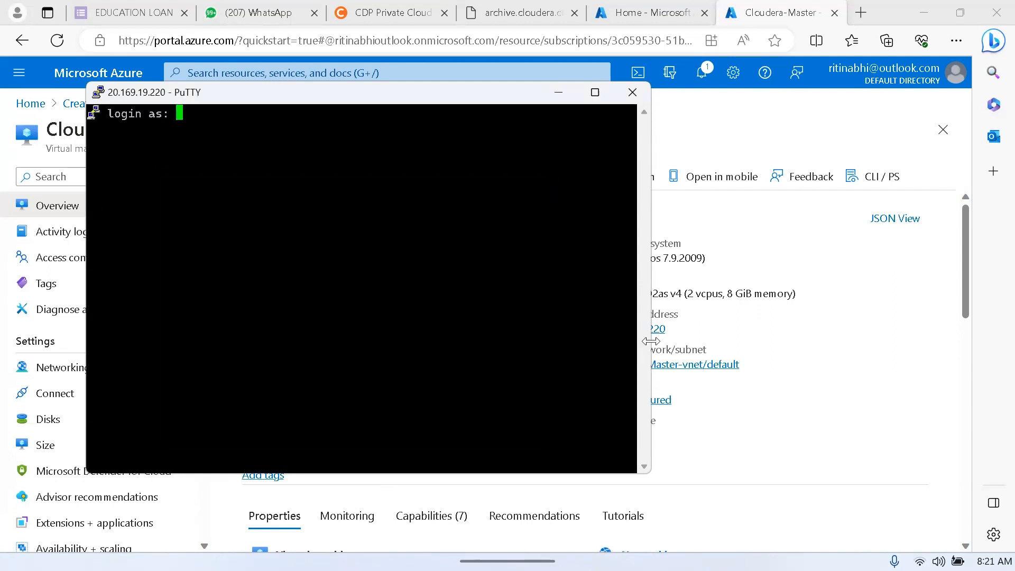
left_click_drag(651, 342, 830, 343)
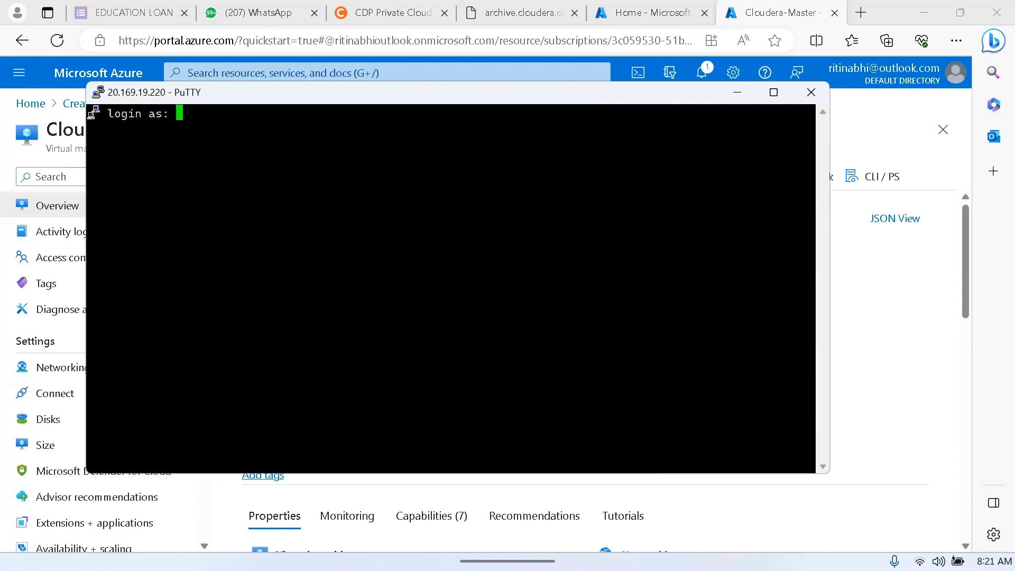
type("azusre")
key("BackSpace")
type("user")
key("Return")
key("Return")
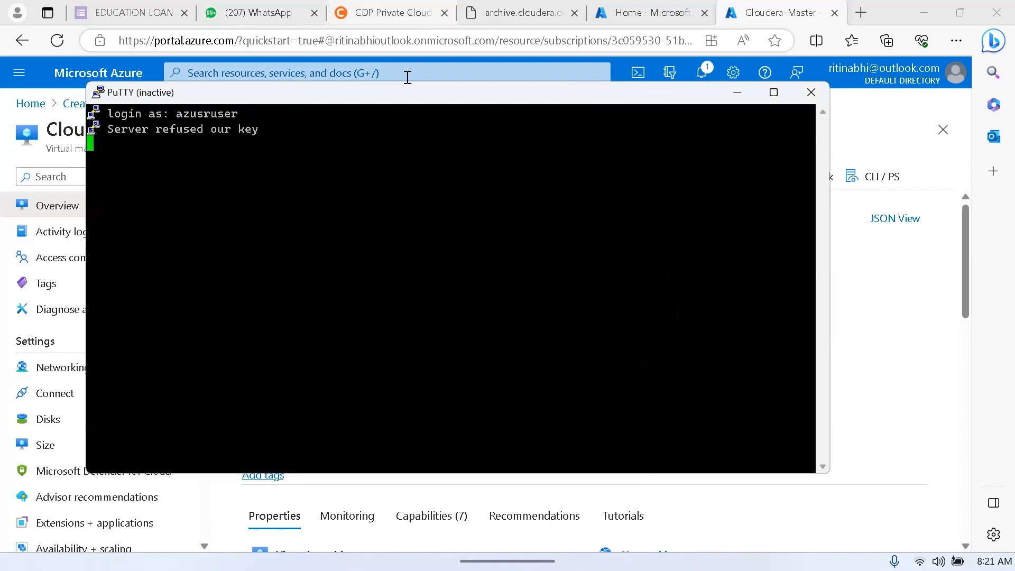
left_click_drag(416, 93, 442, 92)
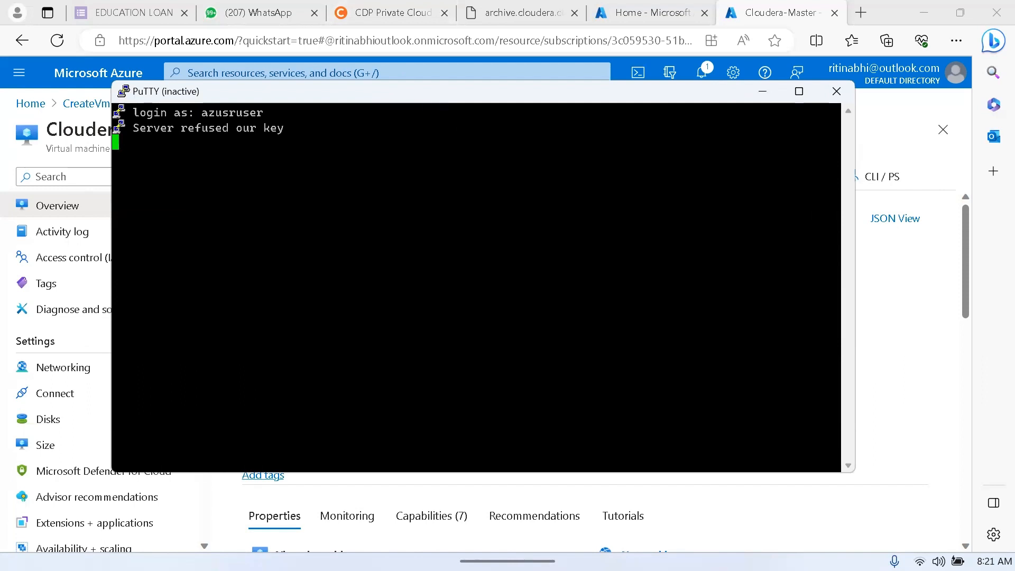
Close the failed session and reconnect to 20.169.19.220 using the saved Cloudera-Master settings, overwriting the session log.
right_click(261, 98)
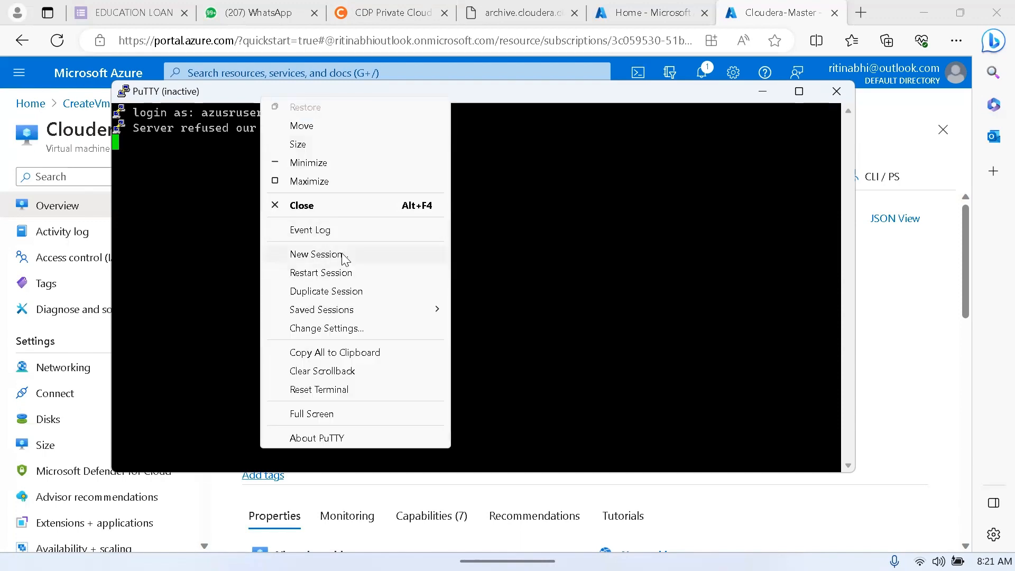
left_click(344, 255)
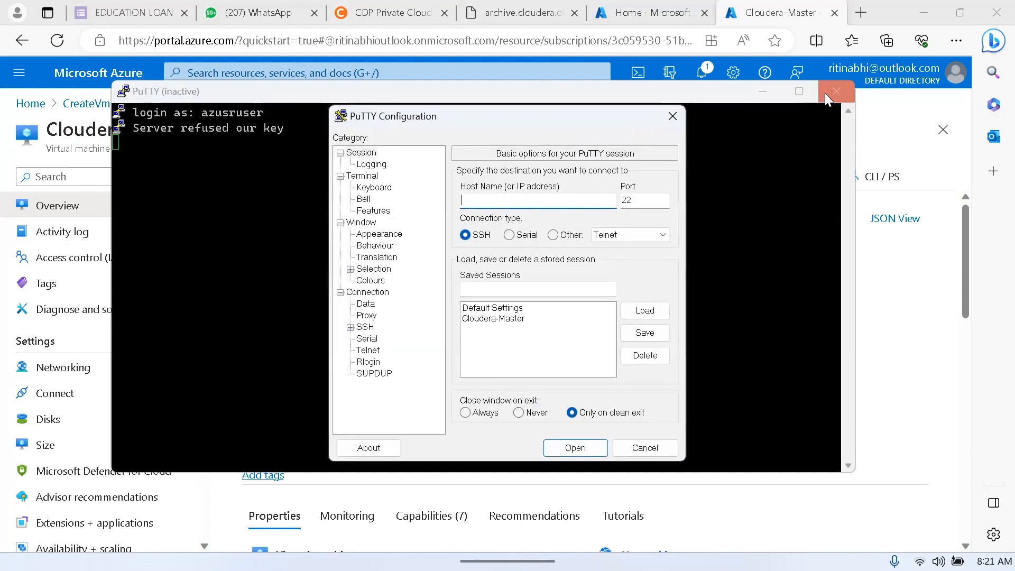
left_click(837, 91)
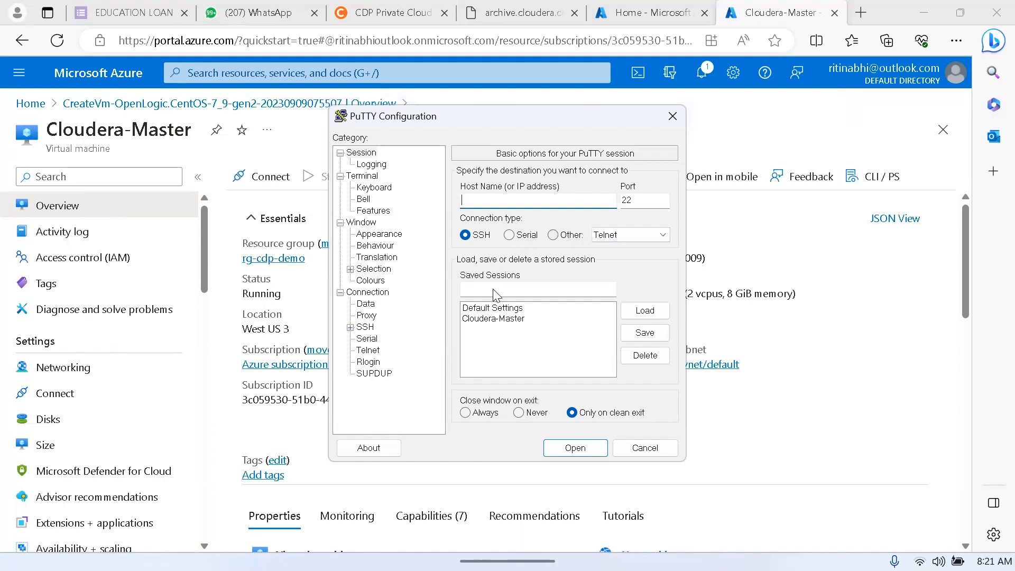
left_click(493, 319)
left_click(645, 310)
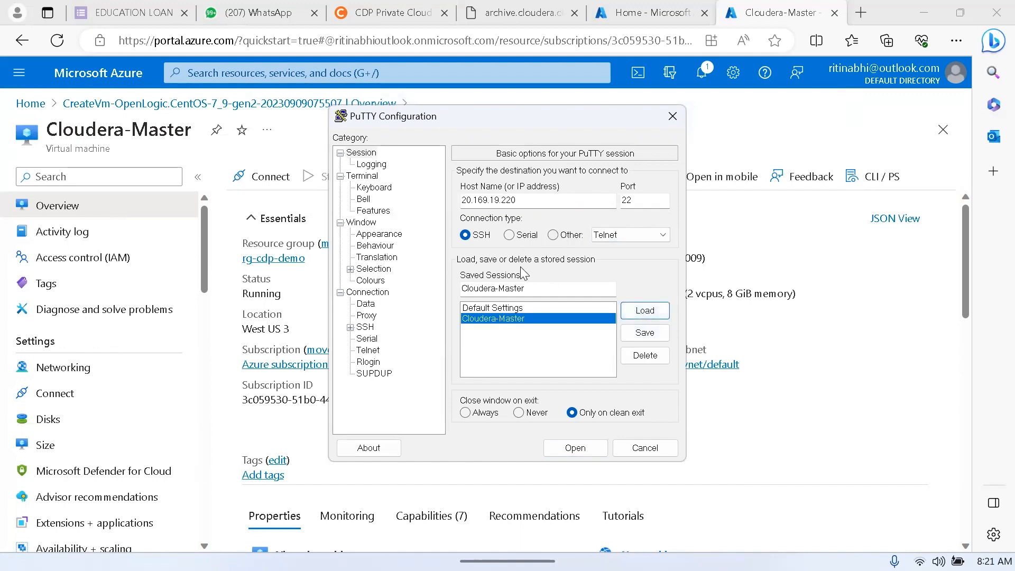
left_click(573, 447)
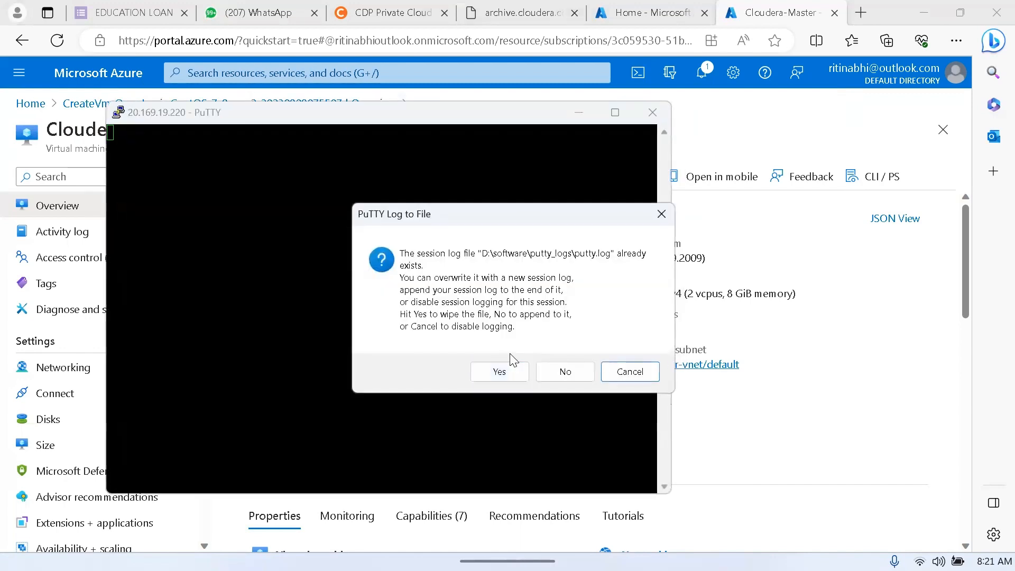
left_click(510, 370)
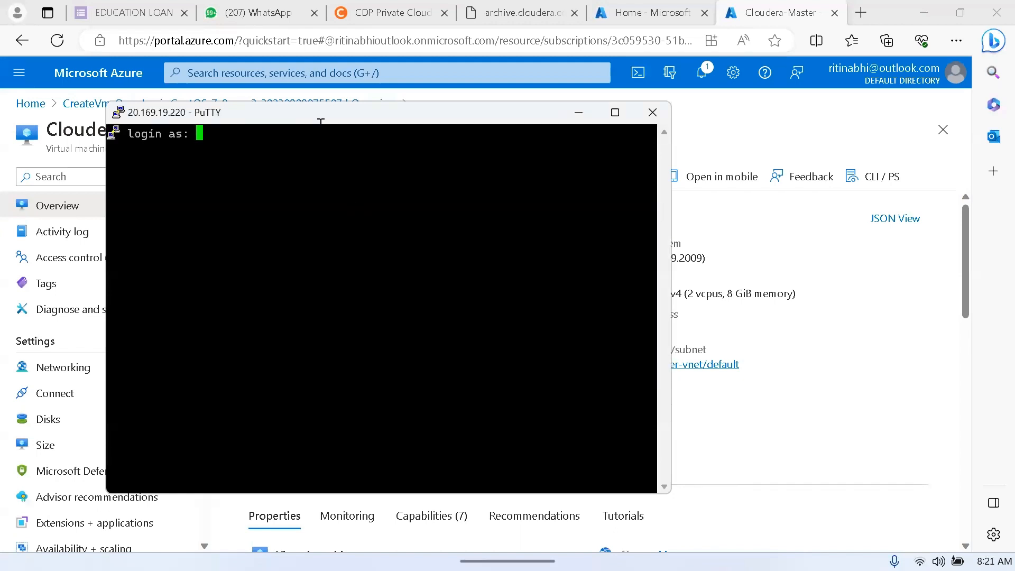
Log in as azureuser and maximize the PuTTY terminal window.
type("azureuser")
key("Return")
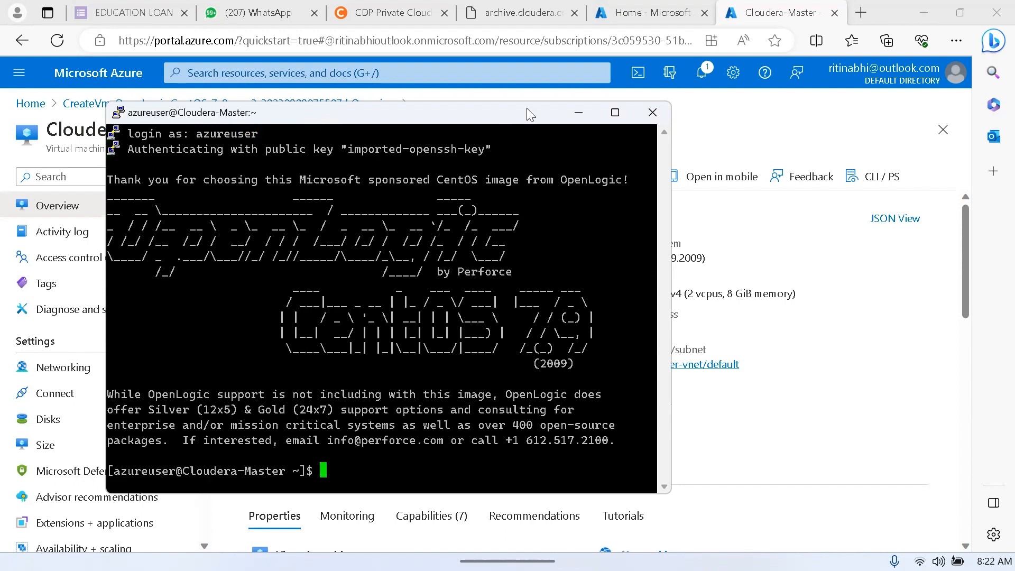
left_click(753, 256)
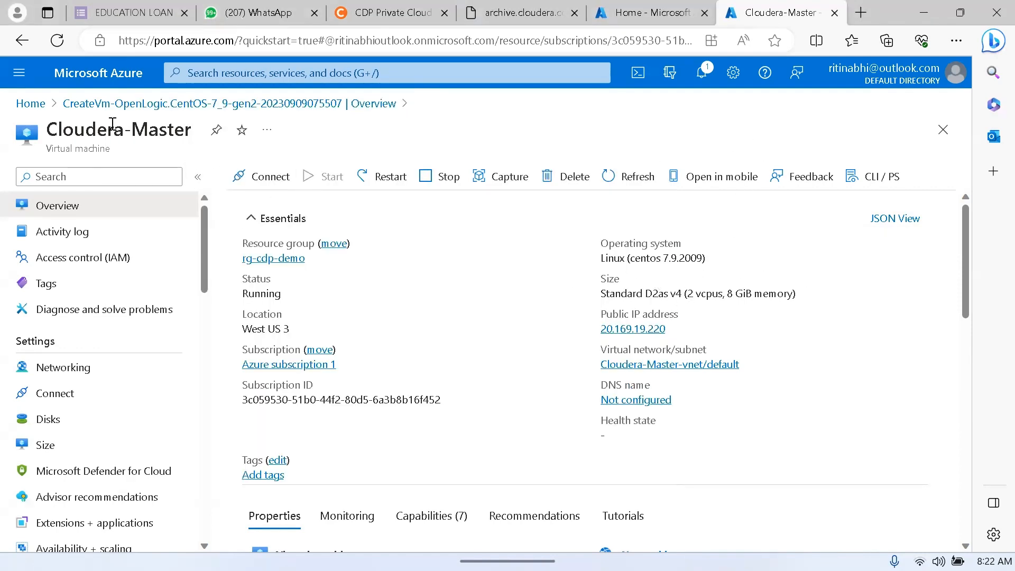
key("alt+Tab")
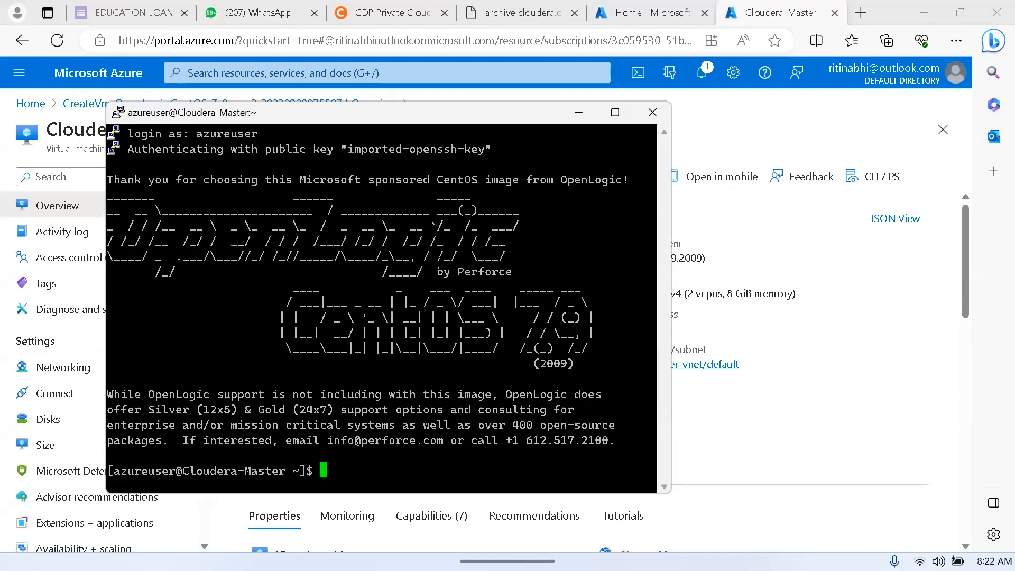
double_click(498, 112)
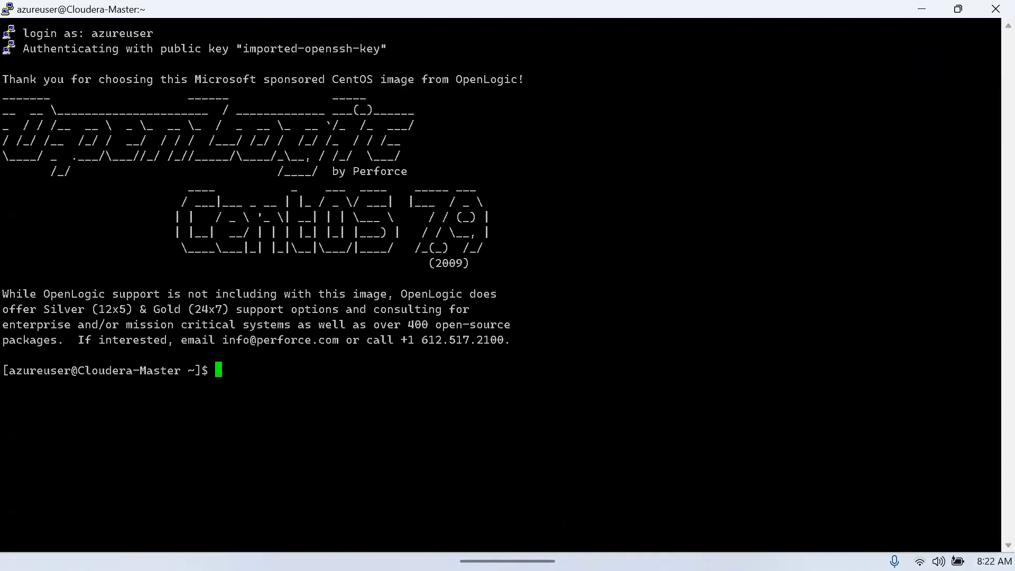
Change the terminal font to Cascadia Mono 10-point and apply it to the live session.
right_click(705, 6)
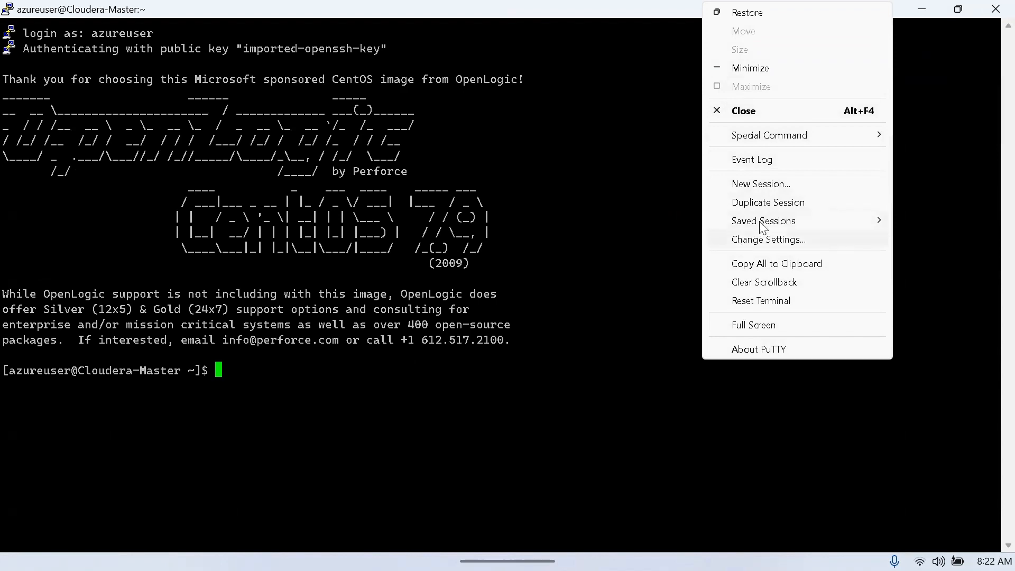
left_click(769, 244)
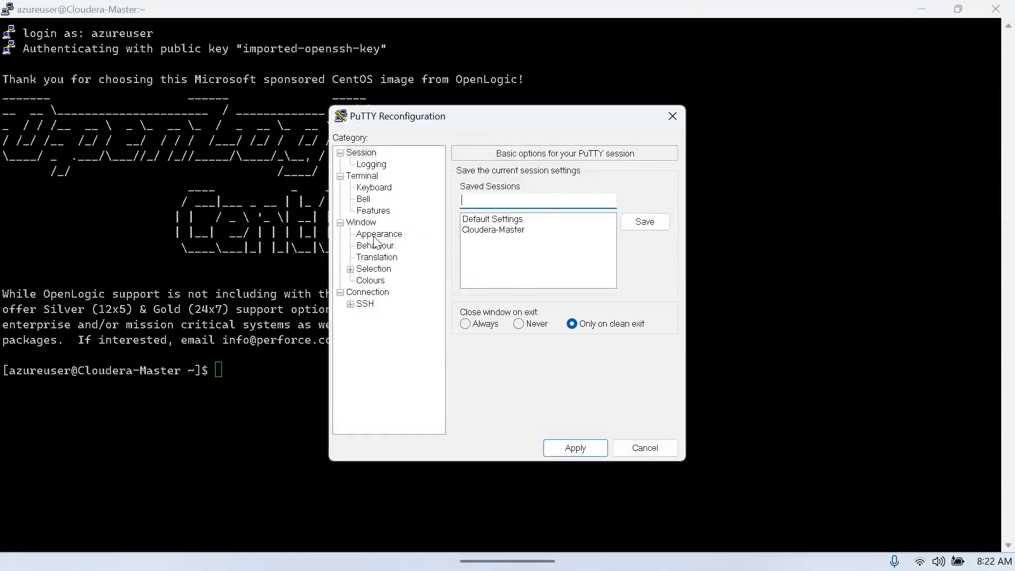
left_click(378, 236)
left_click(646, 268)
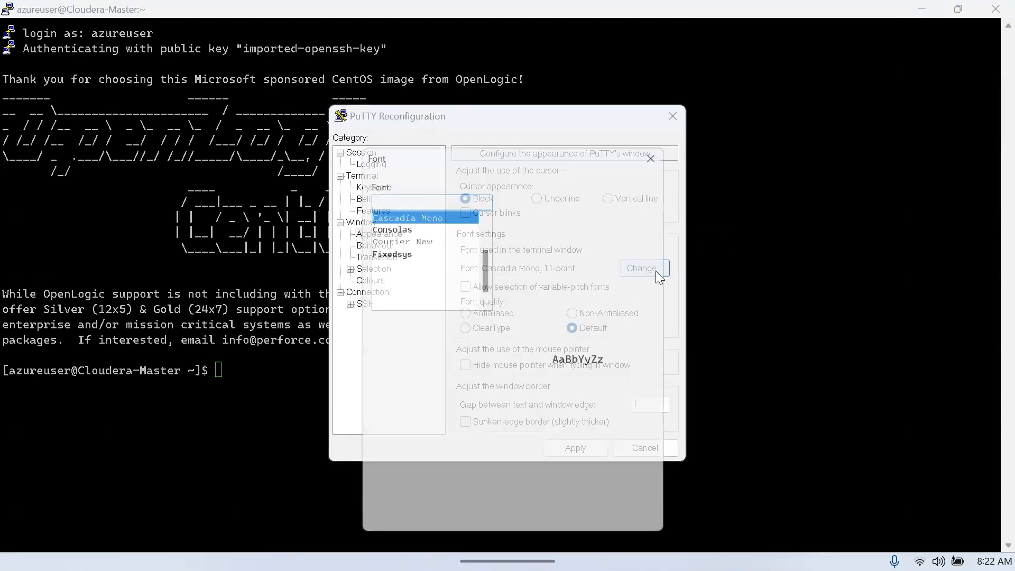
left_click(652, 207)
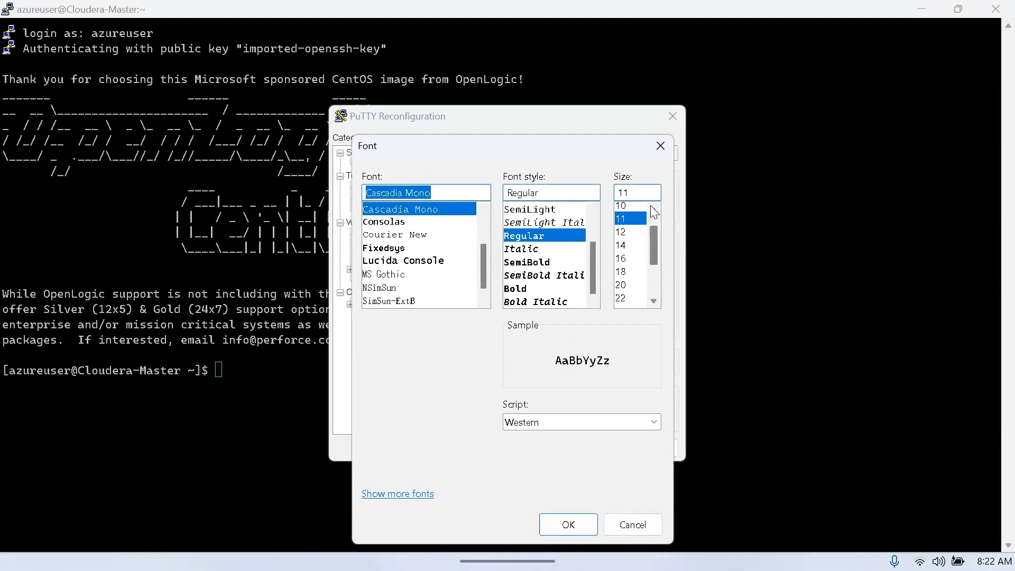
left_click(637, 211)
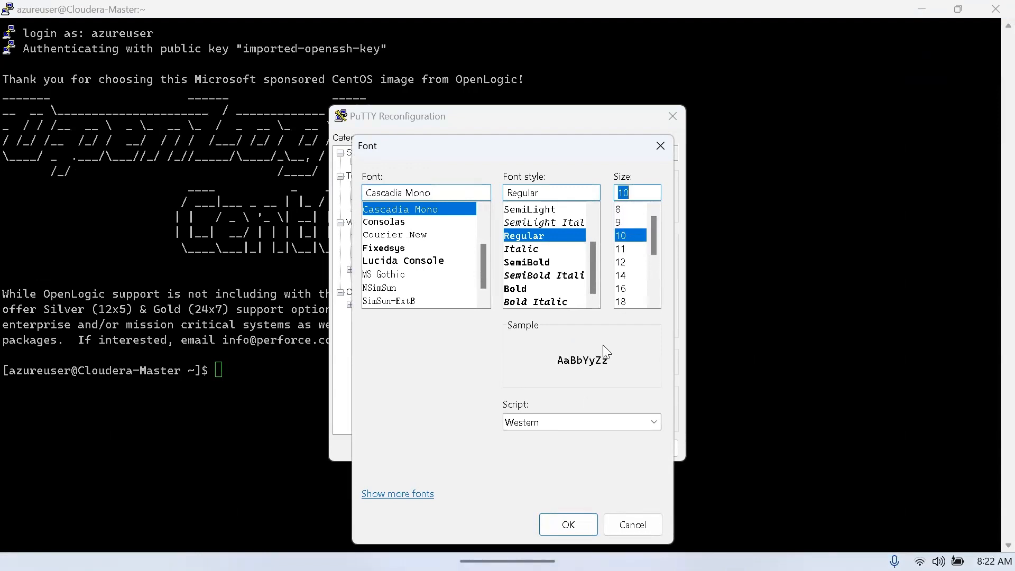
left_click(576, 524)
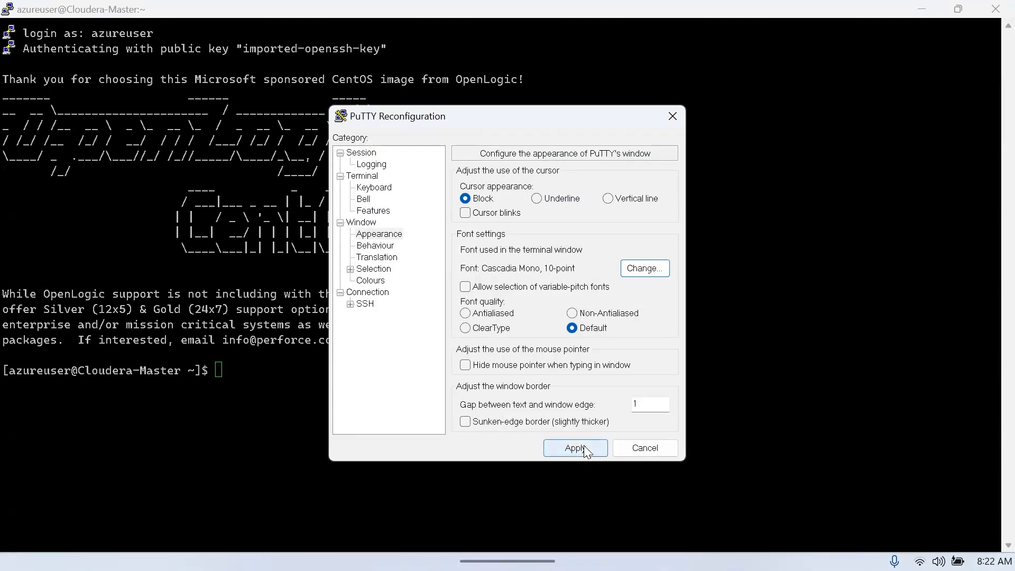
left_click(577, 449)
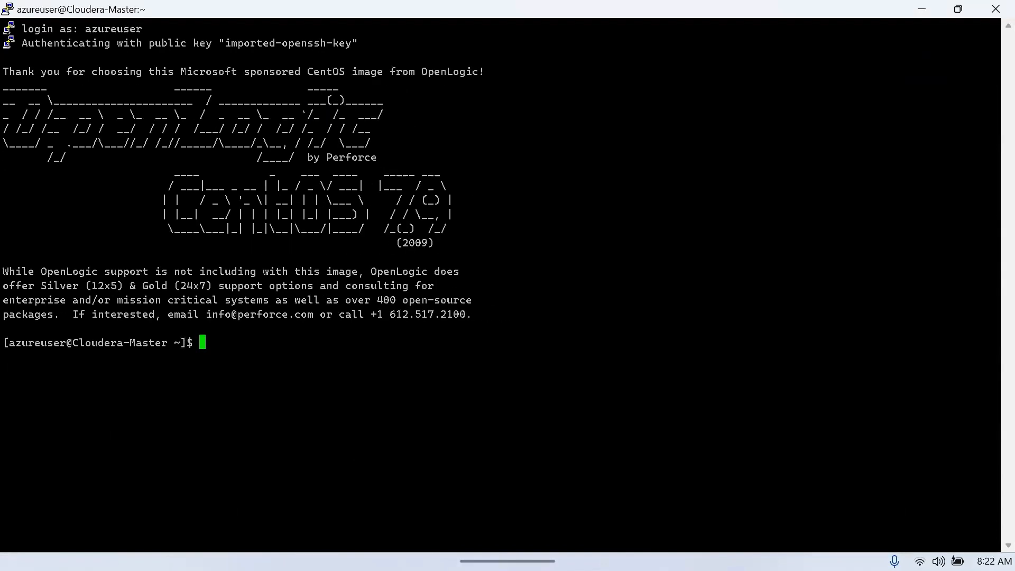
type("20.169.19.220")
Save the current settings into the Cloudera-Master saved session and apply them.
right_click(765, 7)
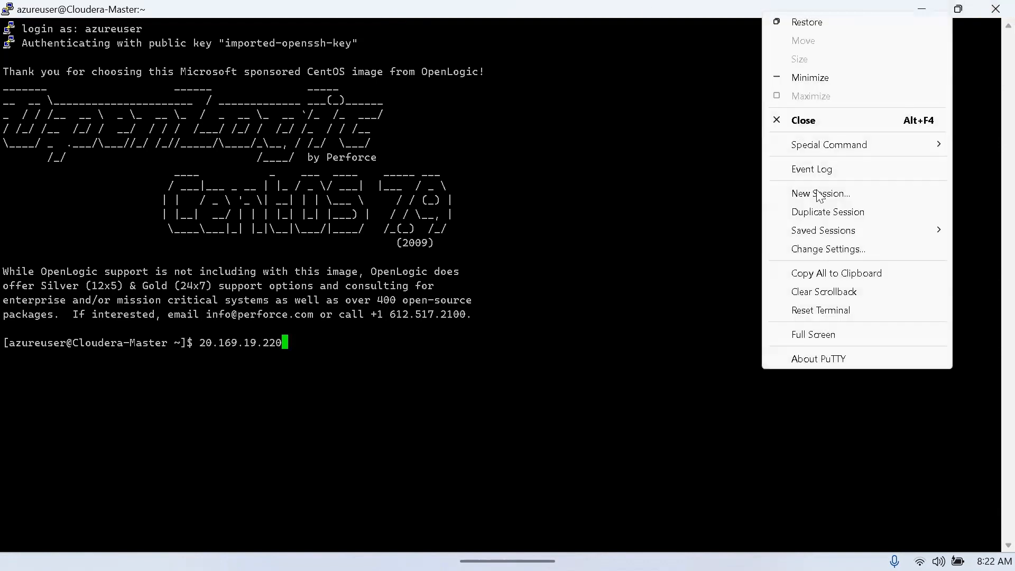
left_click(817, 251)
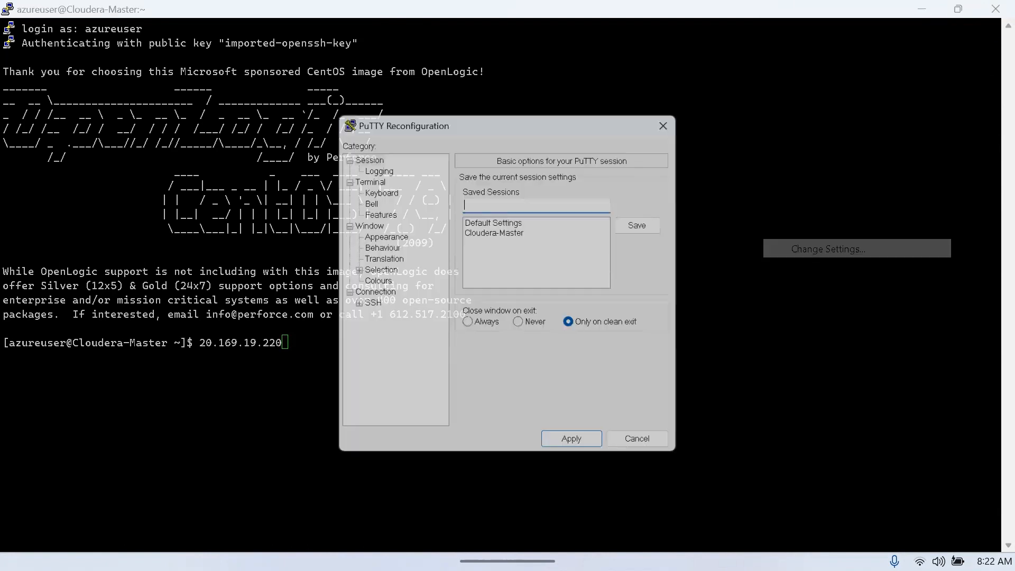
left_click(483, 230)
left_click(649, 225)
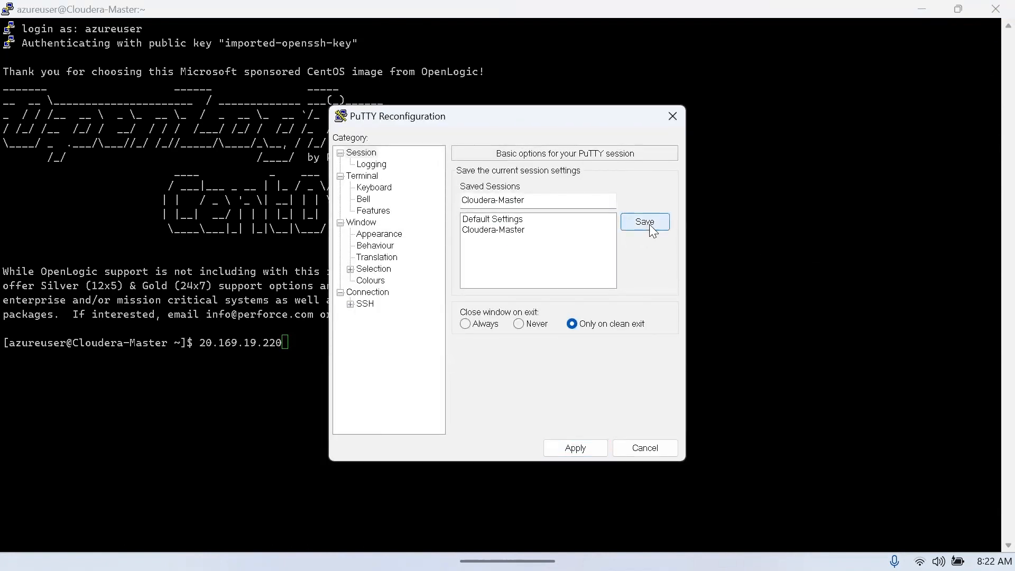
left_click(577, 449)
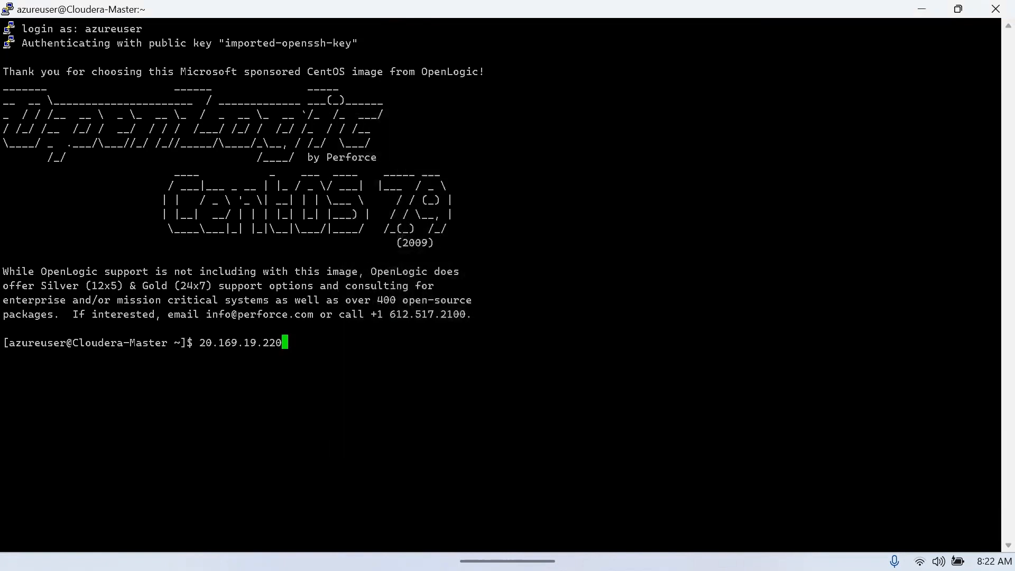
Clear the pasted IP and run df -f, which fails with an invalid option.
key("BackSpace")
key("BackSpace")
key("BackSpace")
key("BackSpace")
key("BackSpace")
key("BackSpace")
key("BackSpace")
key("BackSpace")
key("BackSpace")
key("BackSpace")
key("BackSpace")
key("BackSpace")
key("BackSpace")
type("df -f")
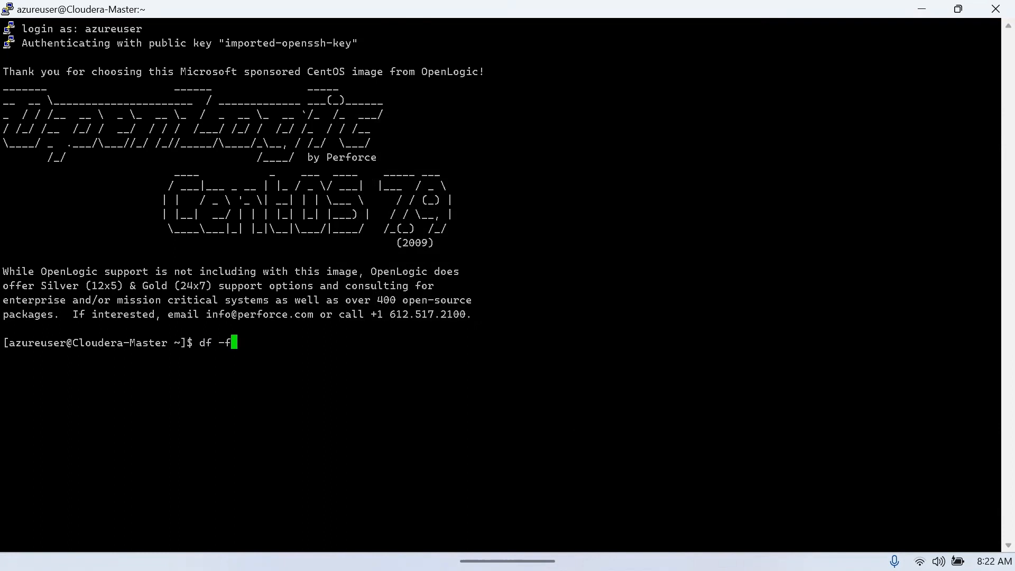
key("Return")
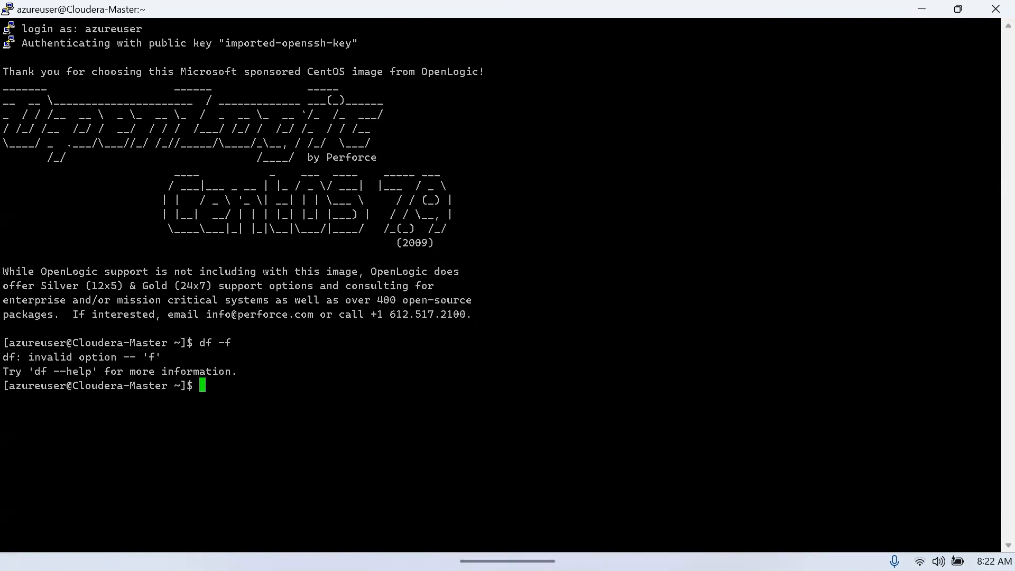
Run df -h to show disk usage: root /dev/sda2 30G with 28G free, /dev/sdb1 16G.
type("dh")
key("BackSpace")
type("f -h")
key("Return")
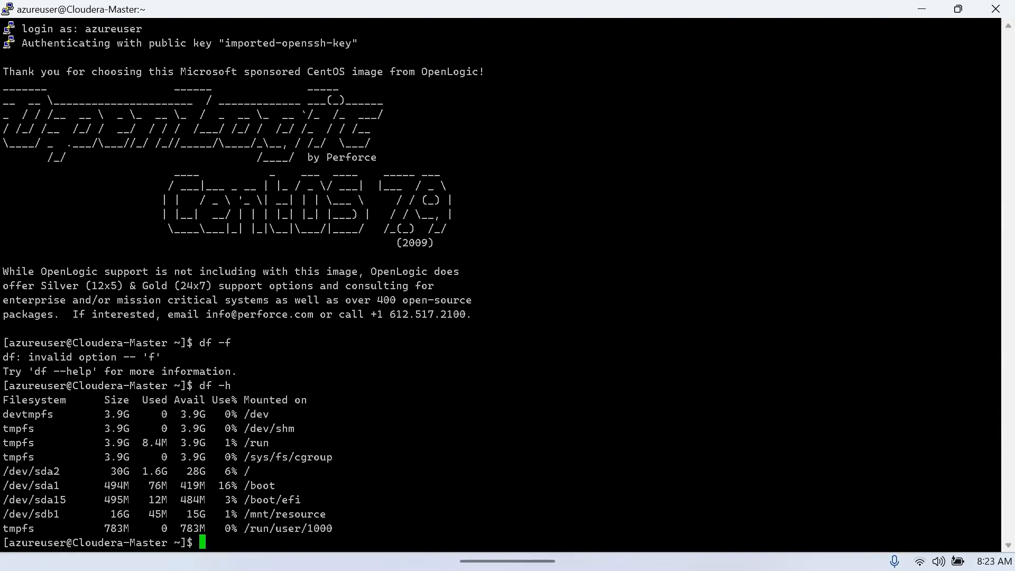
left_click_drag(35, 472, 50, 487)
left_click(38, 488)
key("Return")
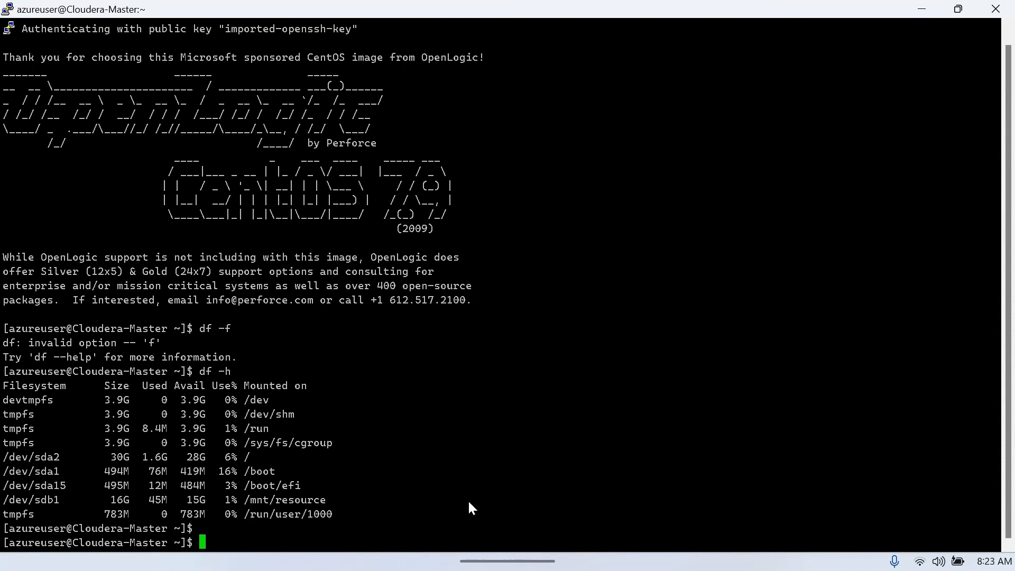
key("alt+Tab")
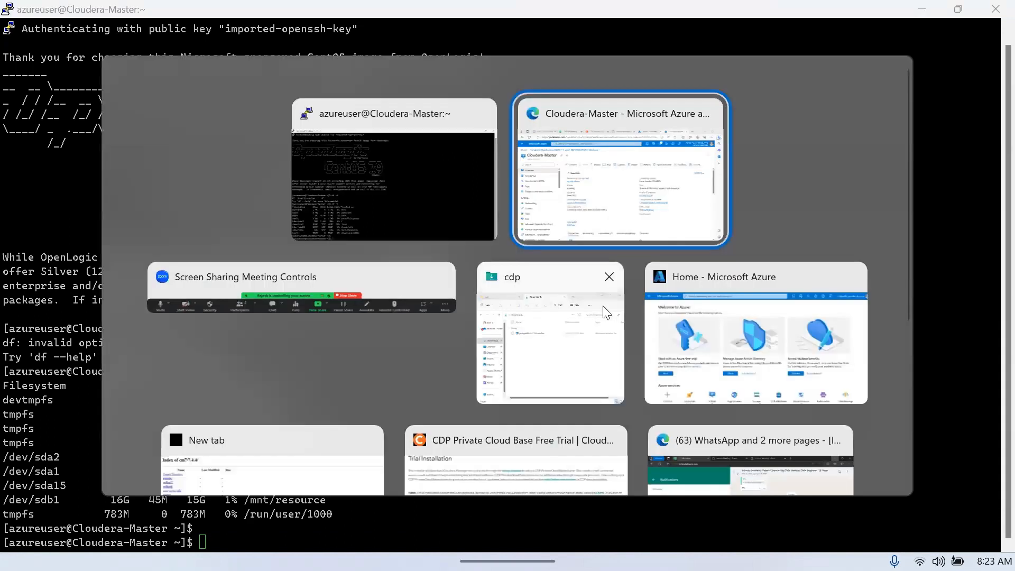
left_click(552, 324)
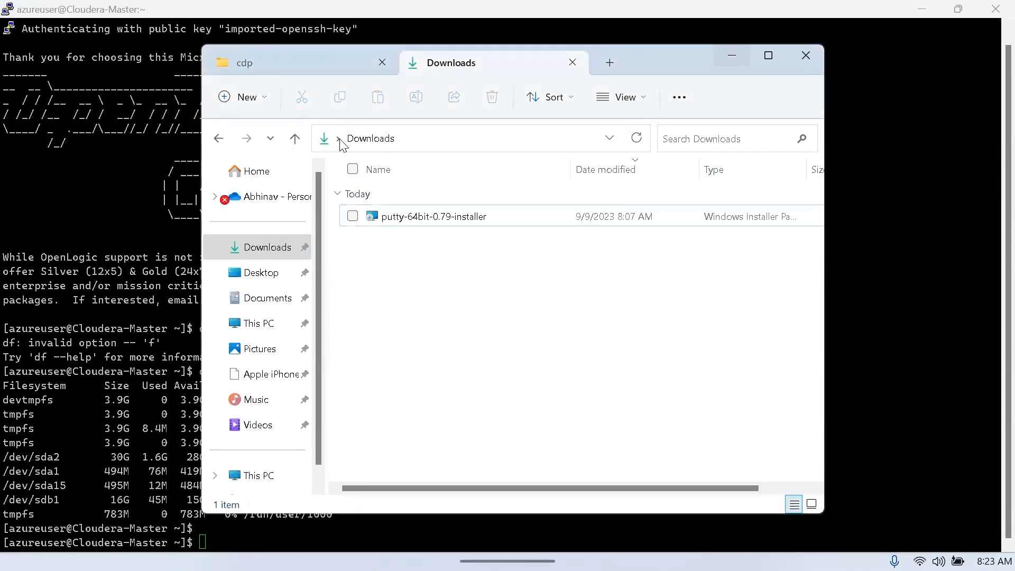
key("alt+Tab")
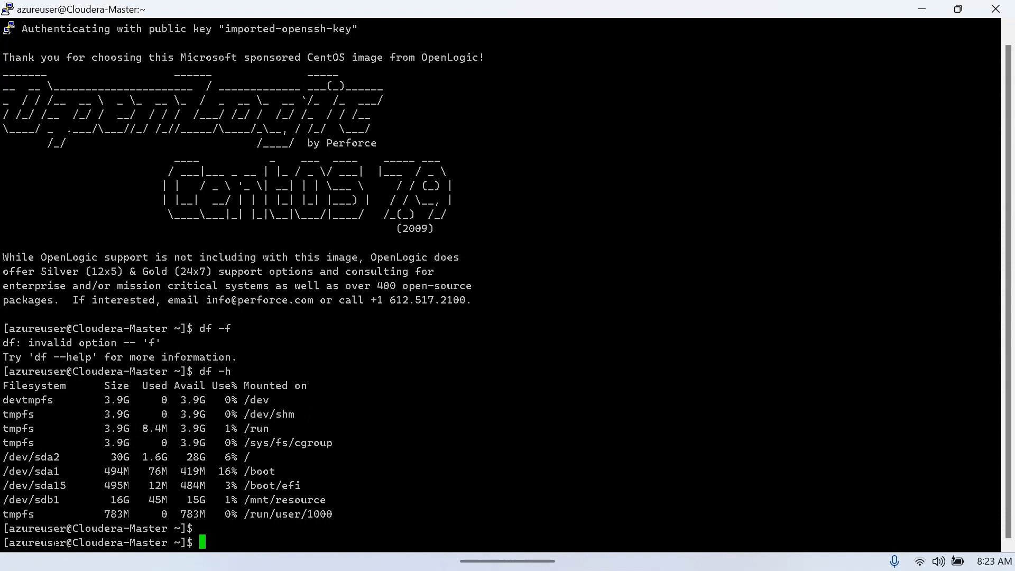
left_click_drag(37, 457, 49, 458)
left_click(62, 459)
left_click_drag(47, 457, 70, 466)
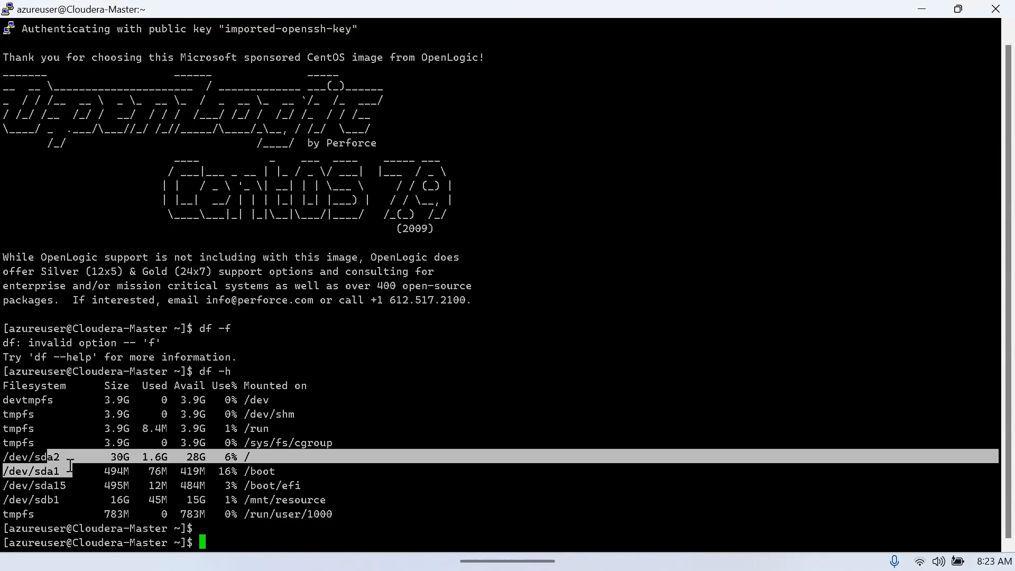
mouse_move(42, 486)
left_mouse_down()
mouse_move(66, 486)
mouse_move(53, 500)
left_mouse_up()
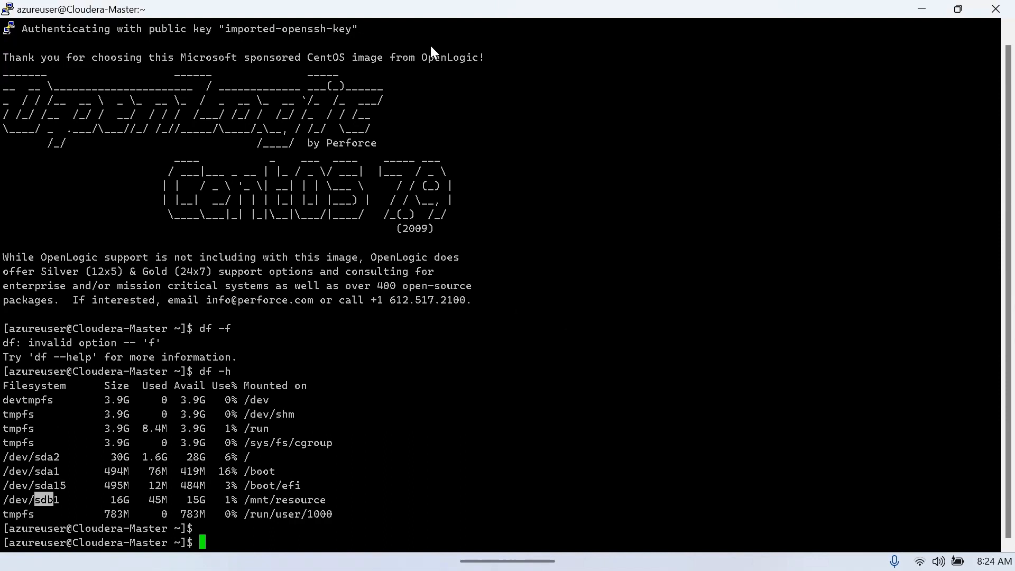
Open PuTTY's Window > Colours settings and inspect the cursor colour, leaving it unchanged.
right_click(459, 11)
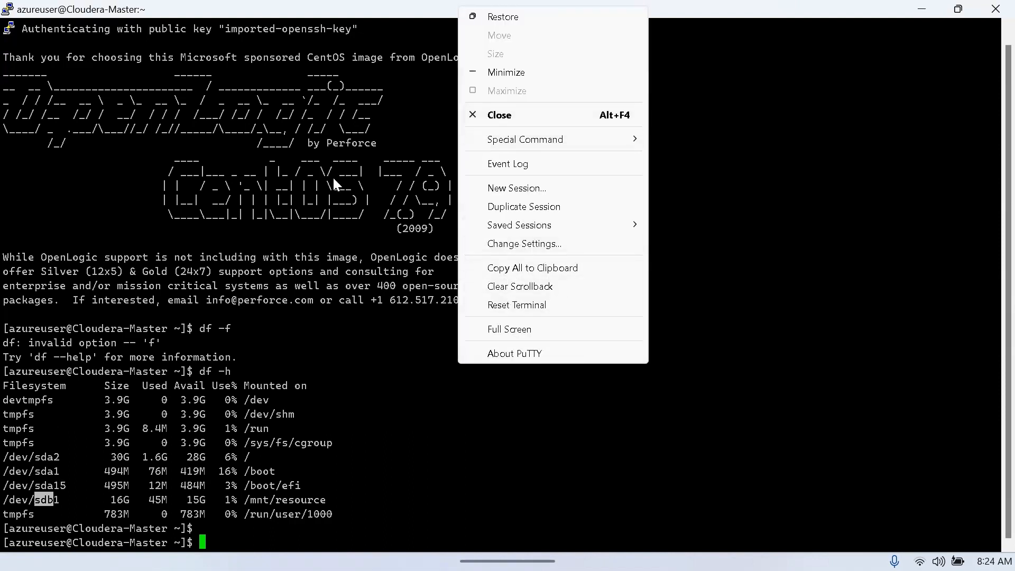
left_click(419, 2)
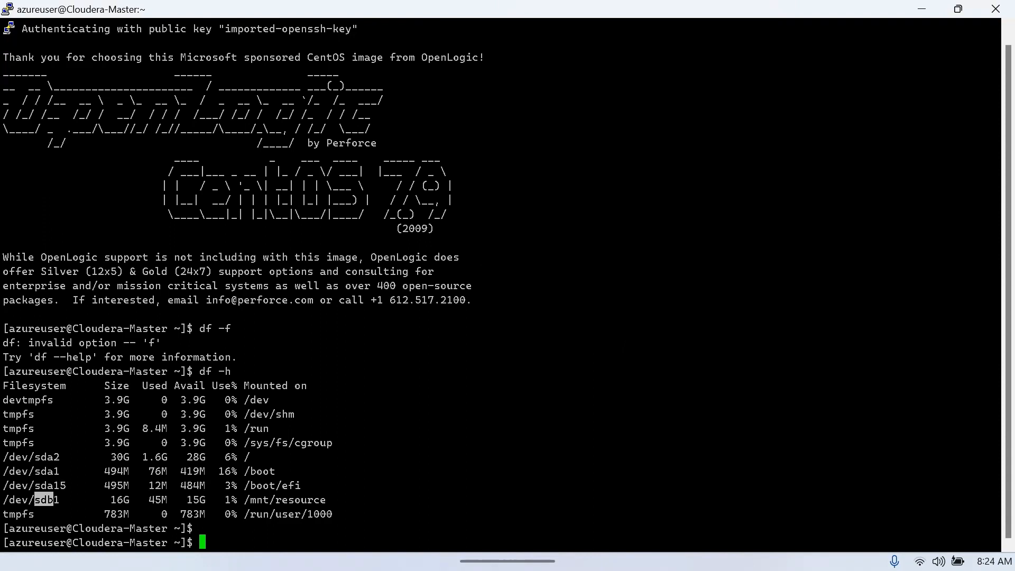
right_click(679, 8)
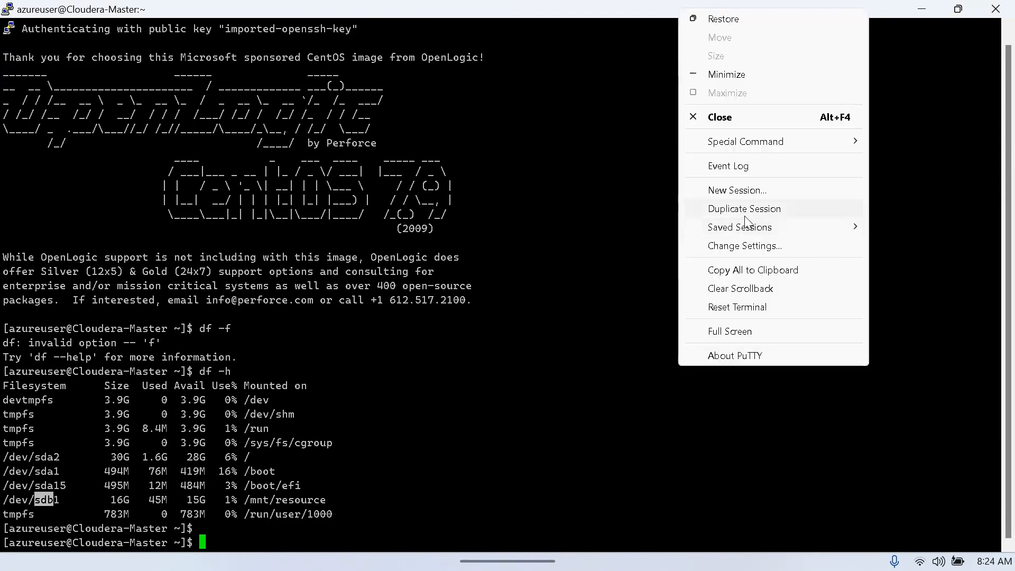
left_click(745, 246)
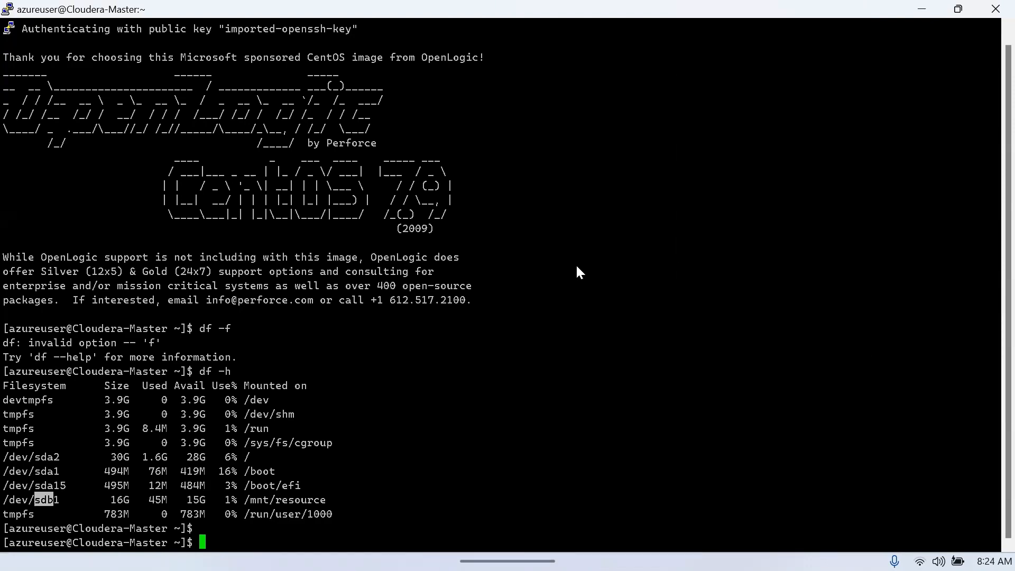
left_click(382, 234)
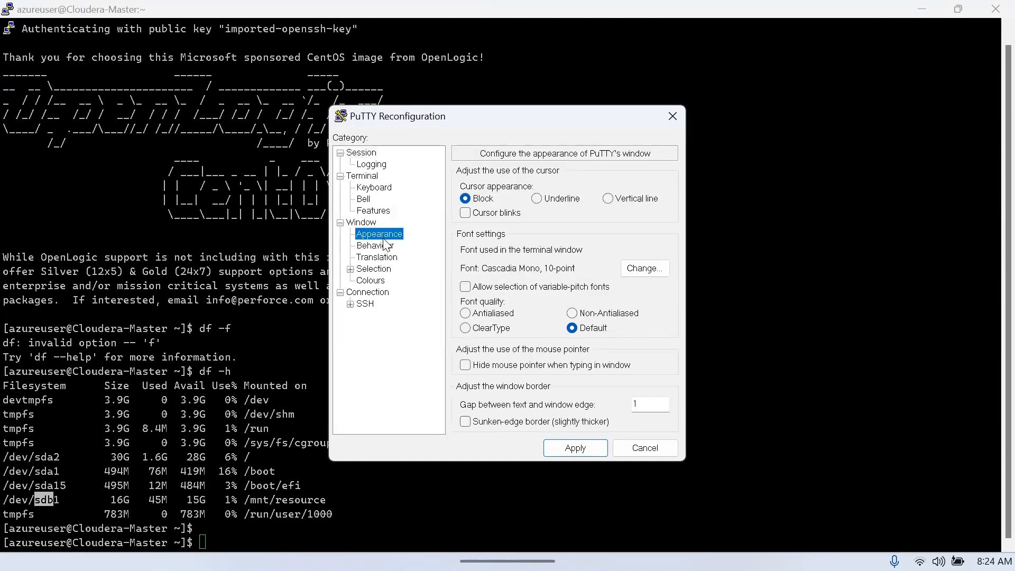
left_click(373, 282)
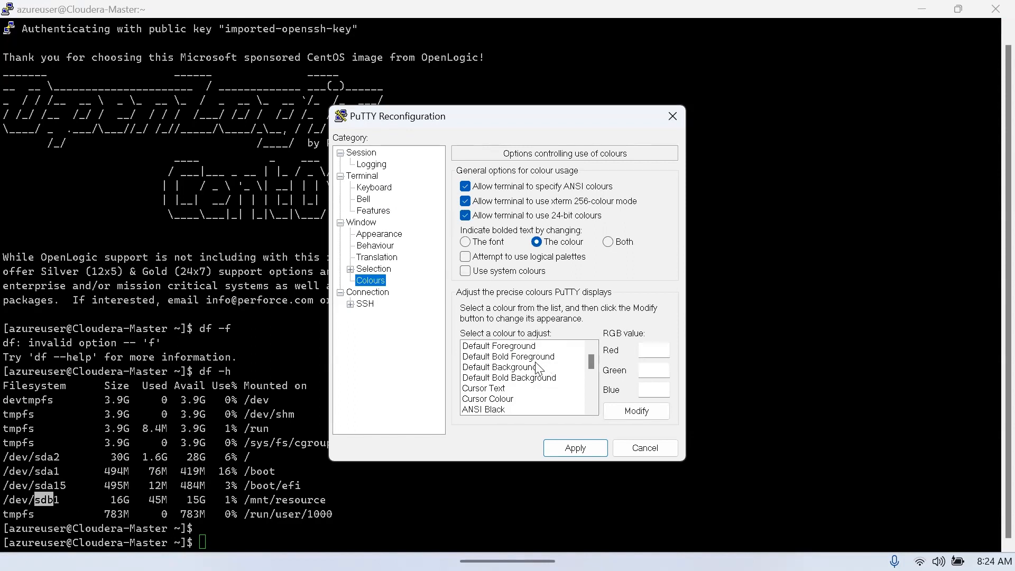
left_click(522, 400)
scroll(531, 397, "down", 2)
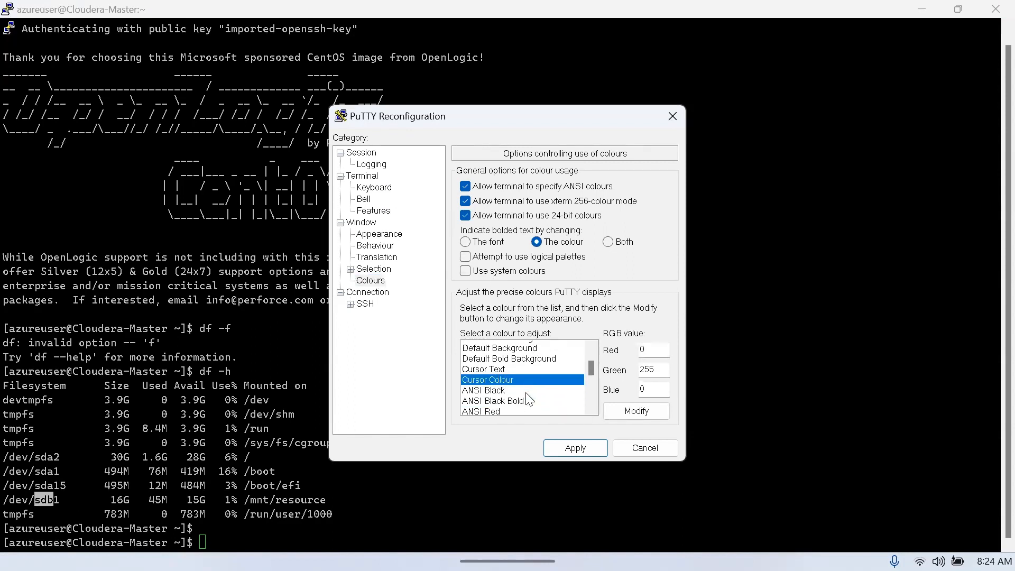
scroll(523, 397, "up", 1)
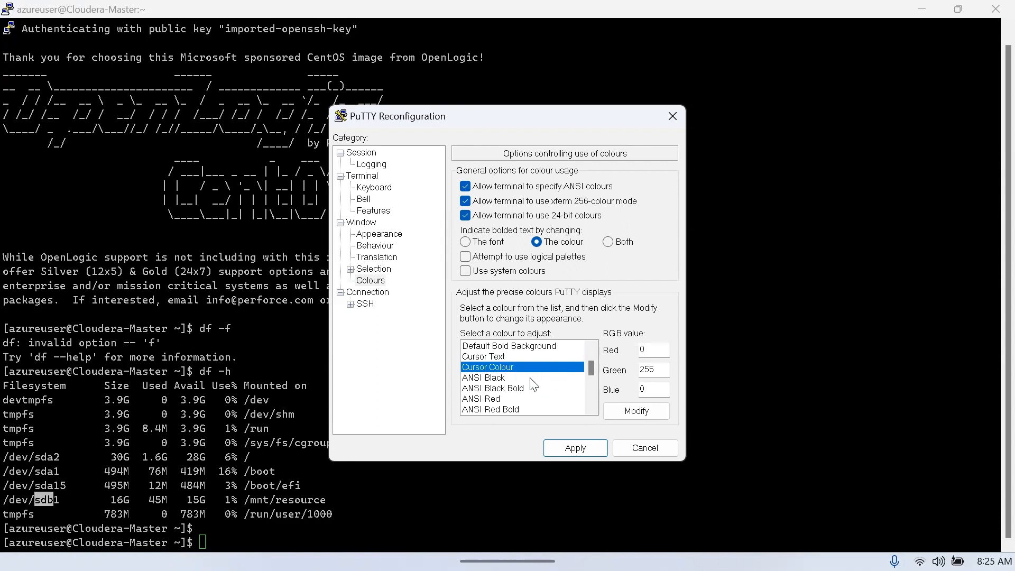
left_click(644, 406)
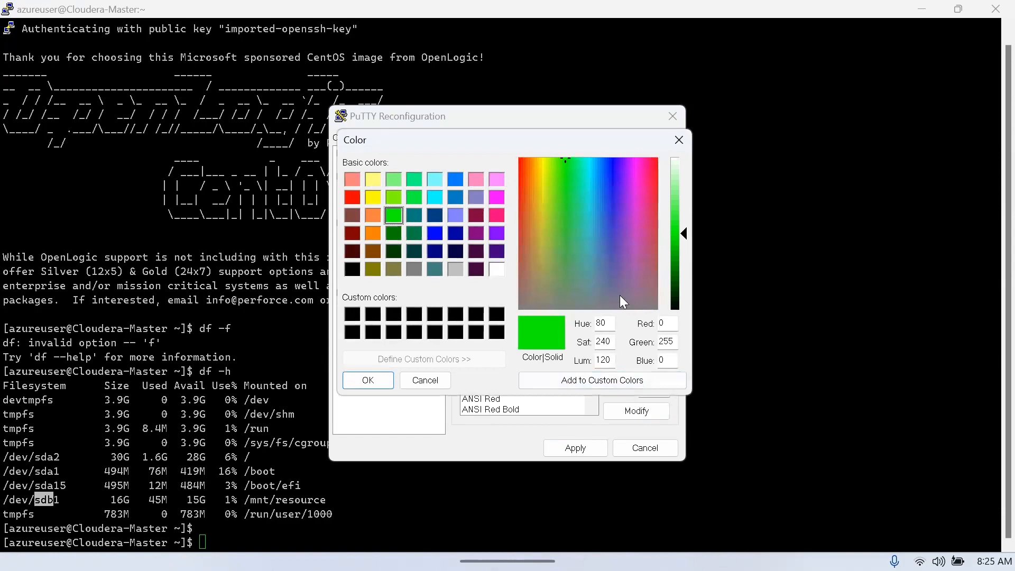
left_click(426, 380)
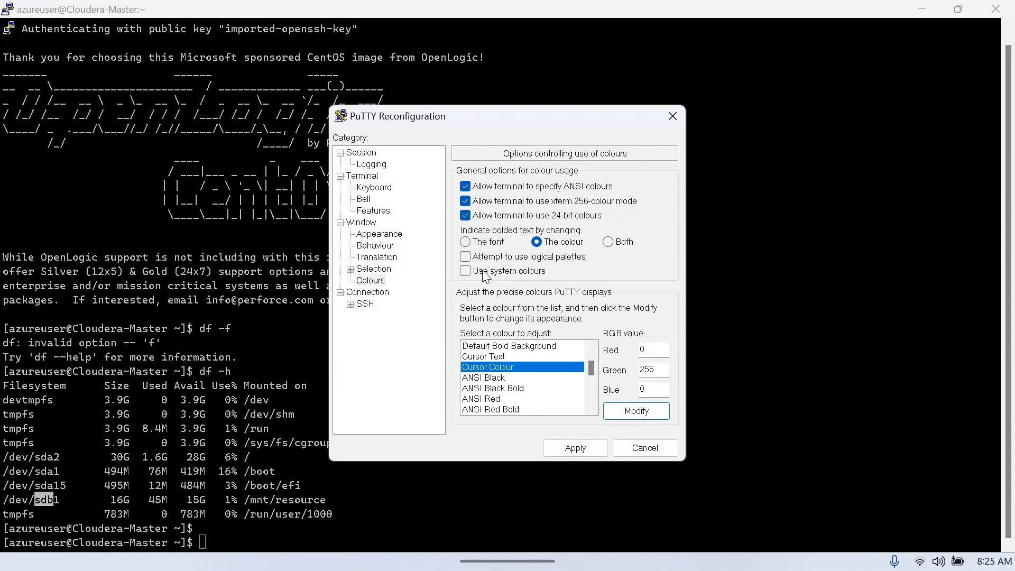
Tick 'Attempt to use logical palettes' and apply the colour settings.
left_click(494, 258)
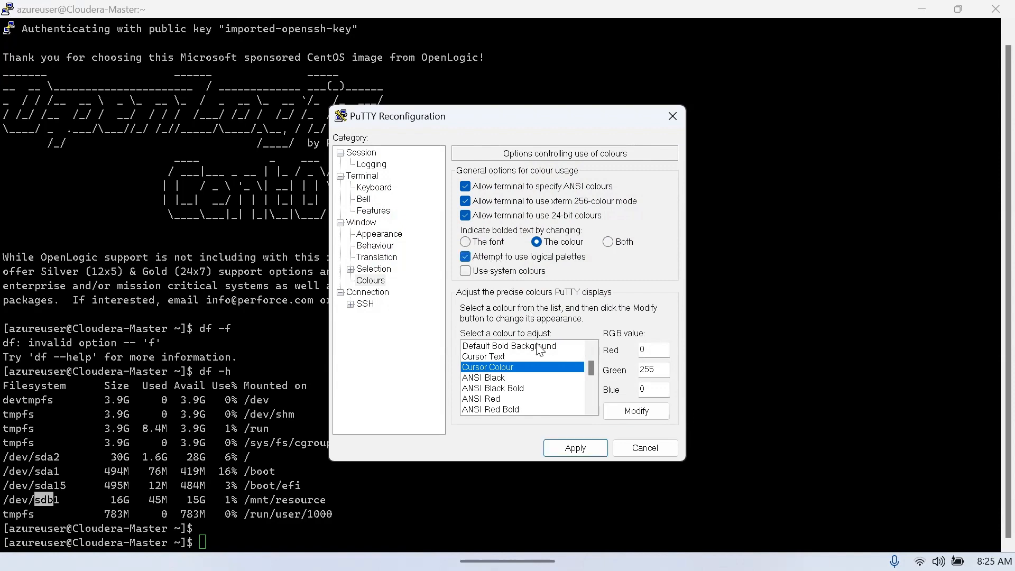
left_click(580, 445)
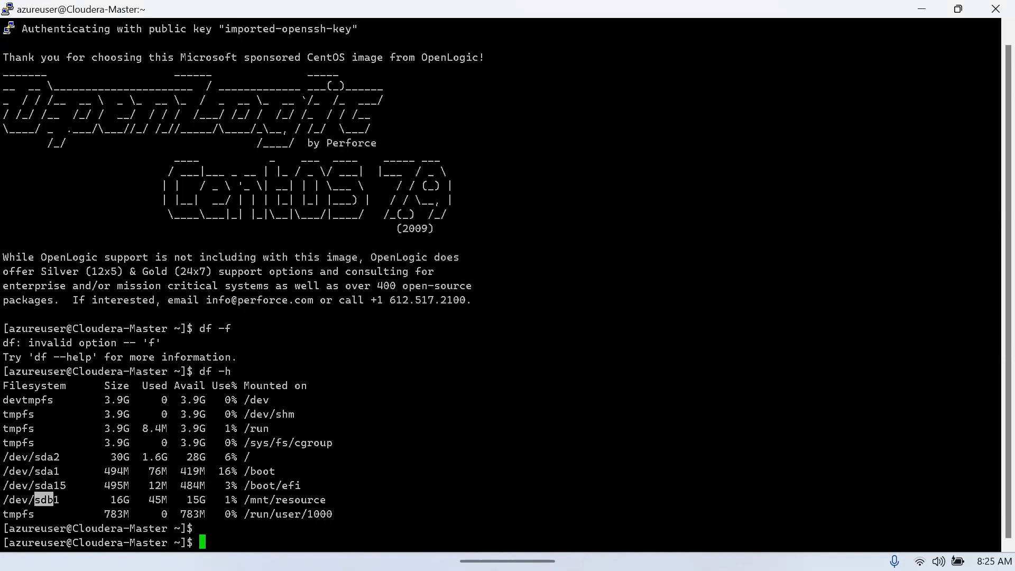
left_click(580, 444)
Review PuTTY's cursor colour and default foreground colour values without changing them.
key("Return")
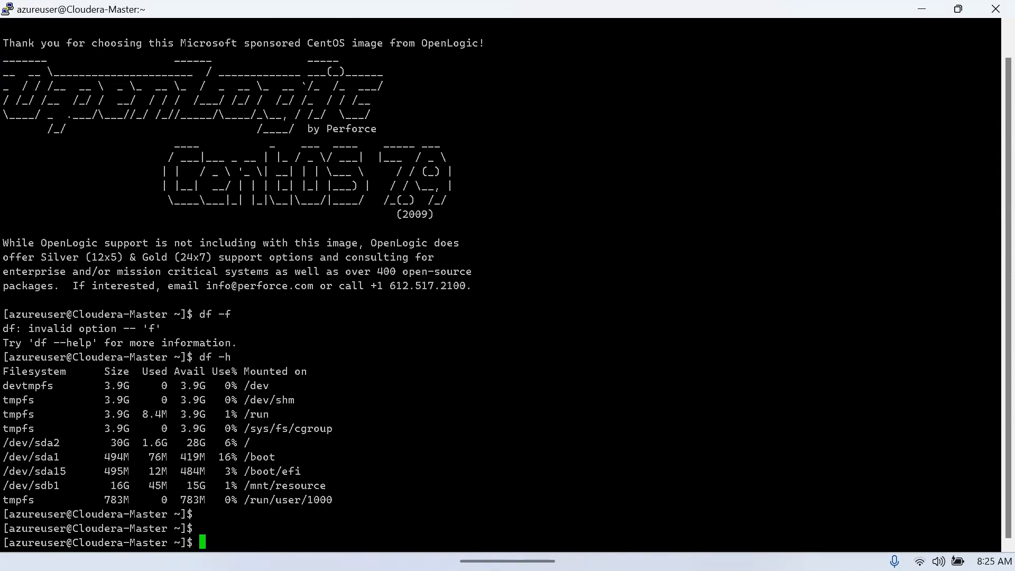
right_click(610, 12)
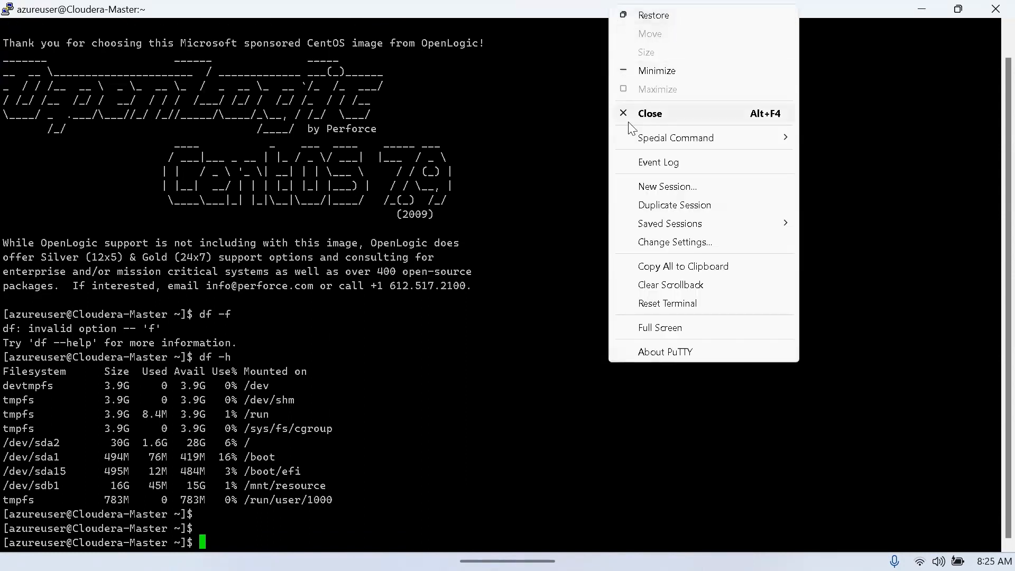
left_click(658, 244)
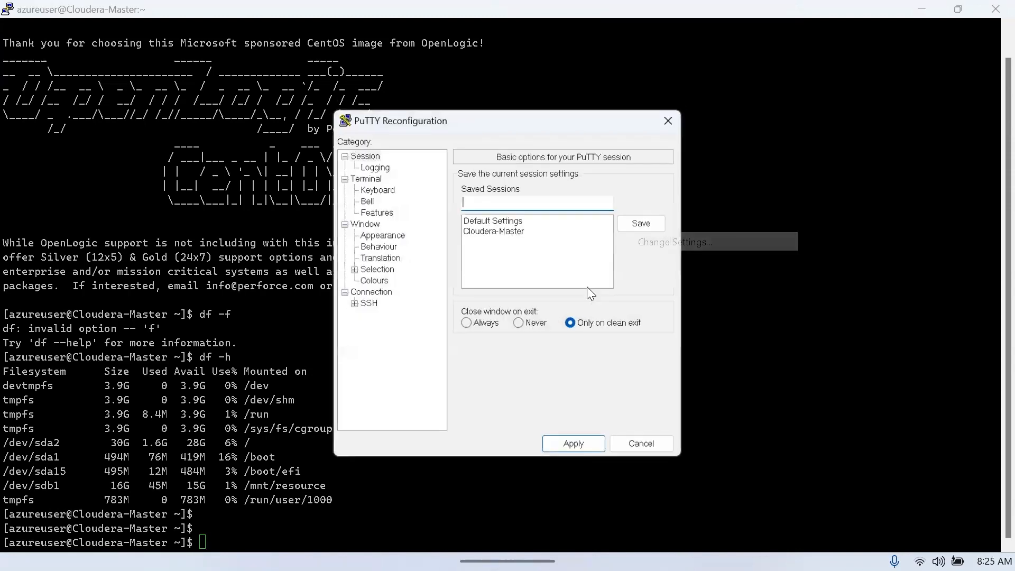
left_click(382, 236)
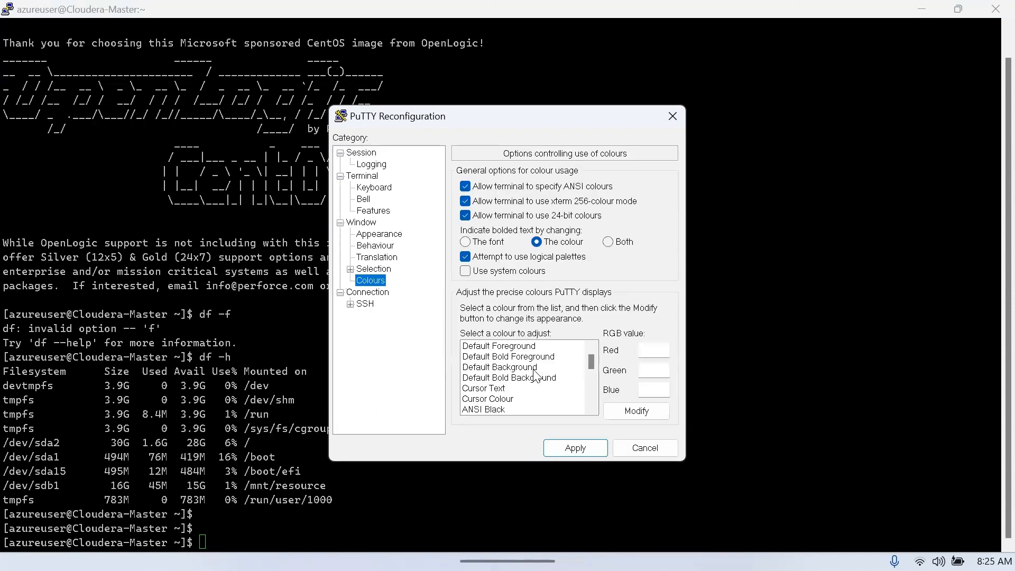
scroll(535, 387, "down", 1)
left_click(498, 388)
left_click(501, 368)
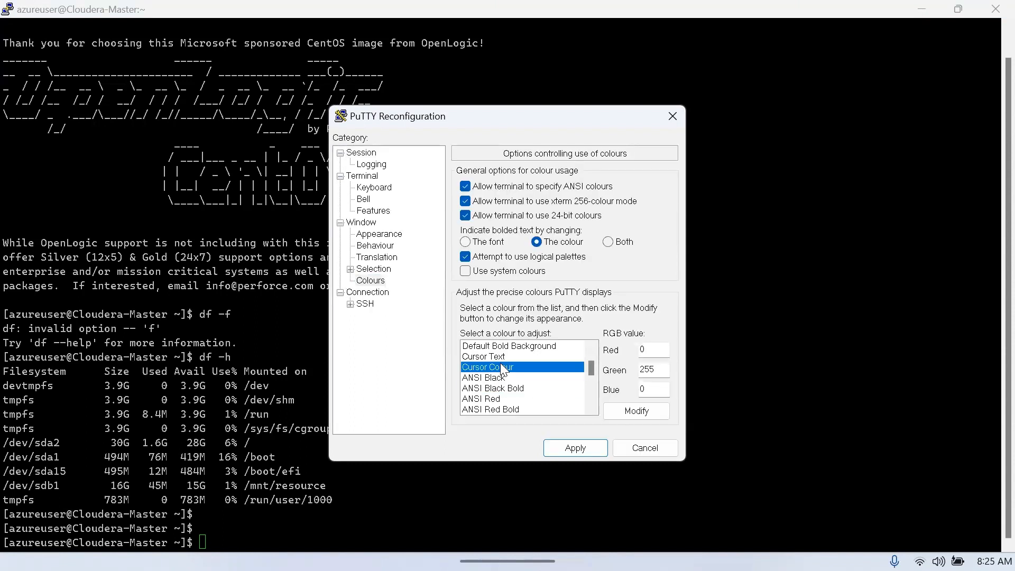
left_click(638, 412)
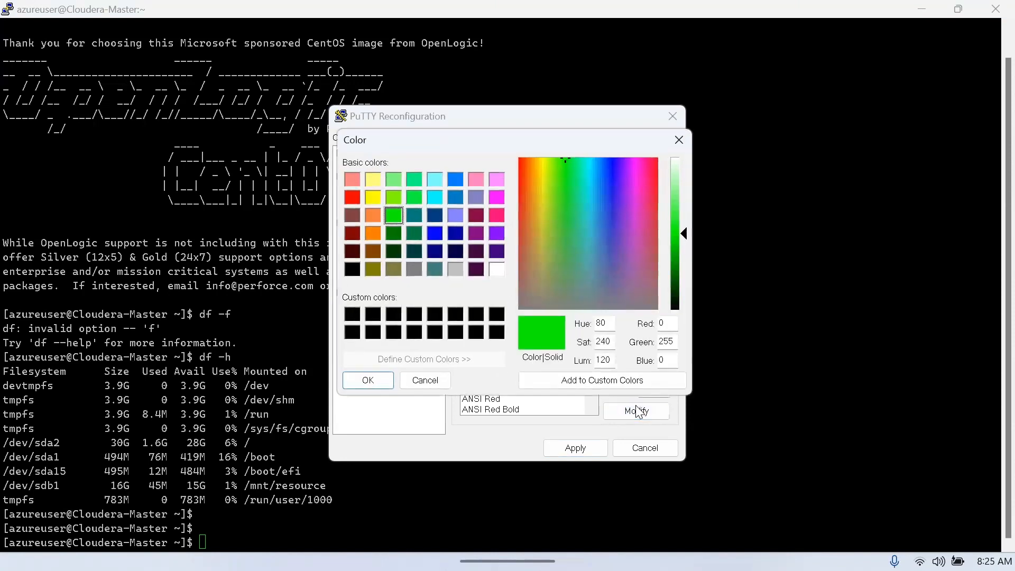
key("Escape")
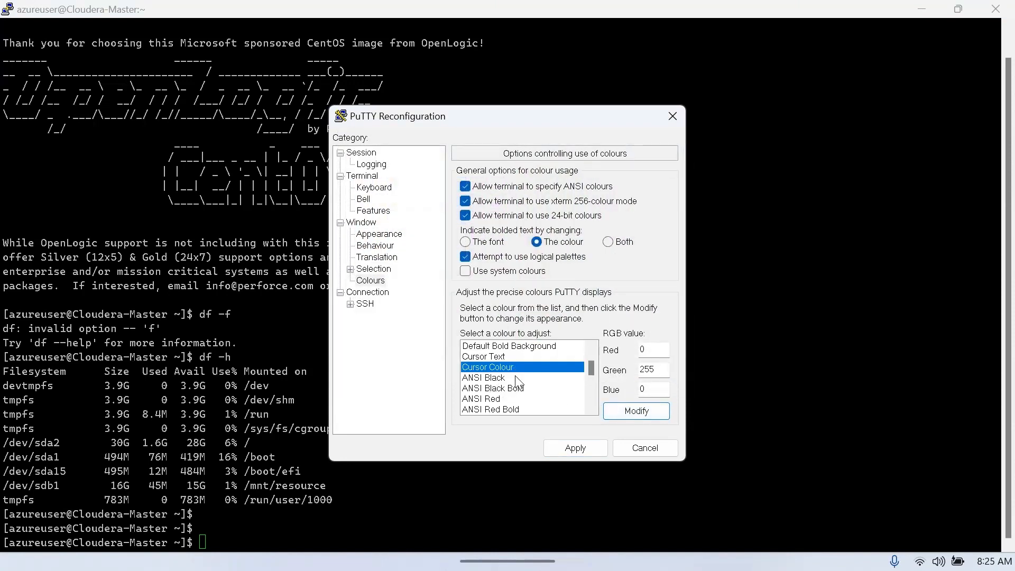
scroll(520, 392, "down", 2)
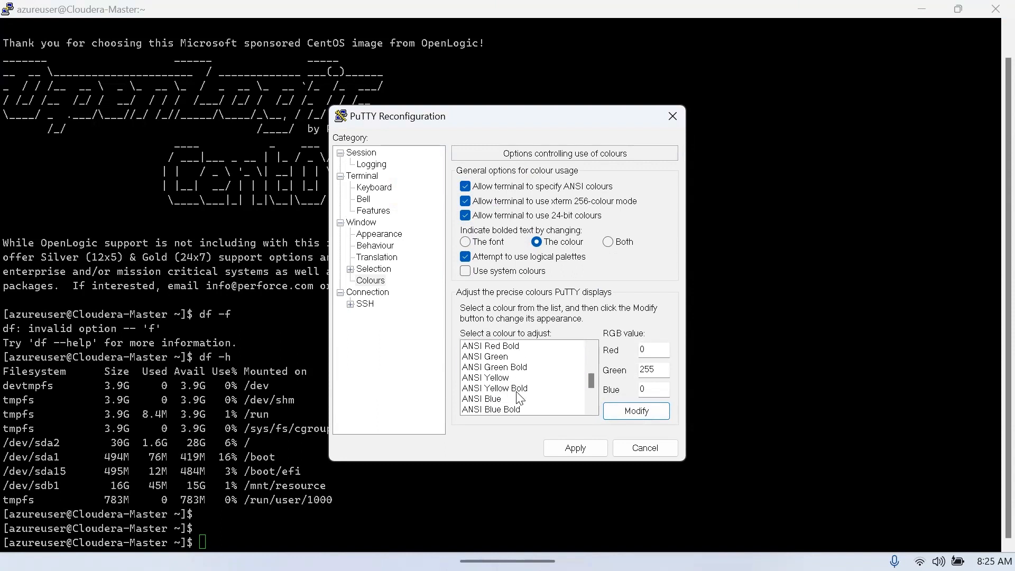
scroll(520, 400, "down", 2)
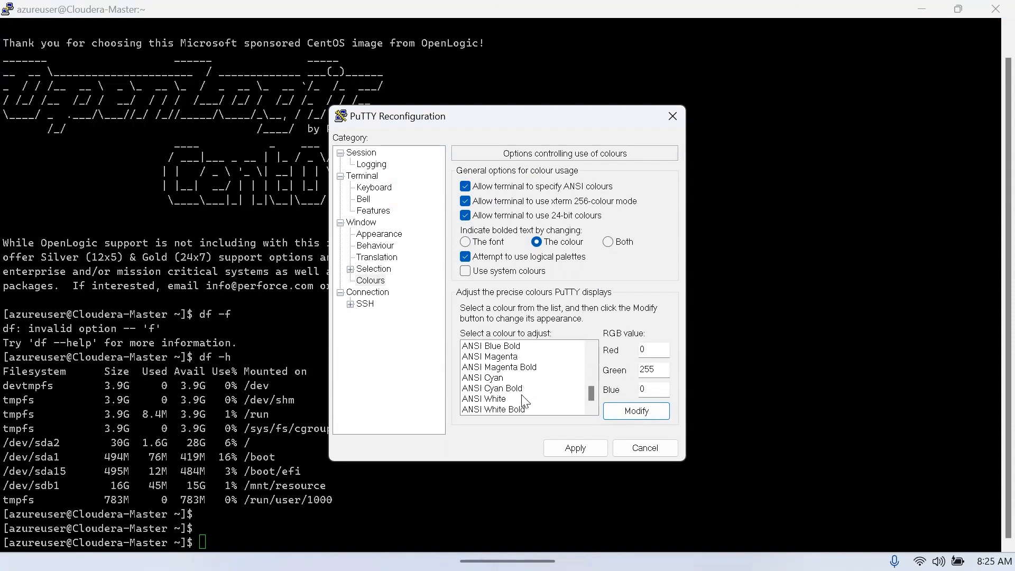
scroll(525, 400, "up", 5)
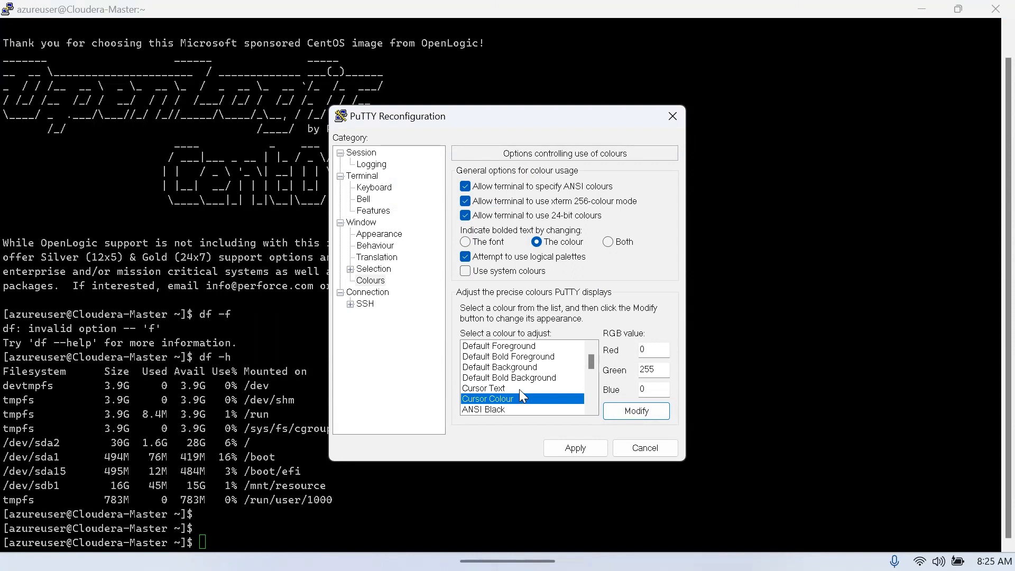
left_click(534, 348)
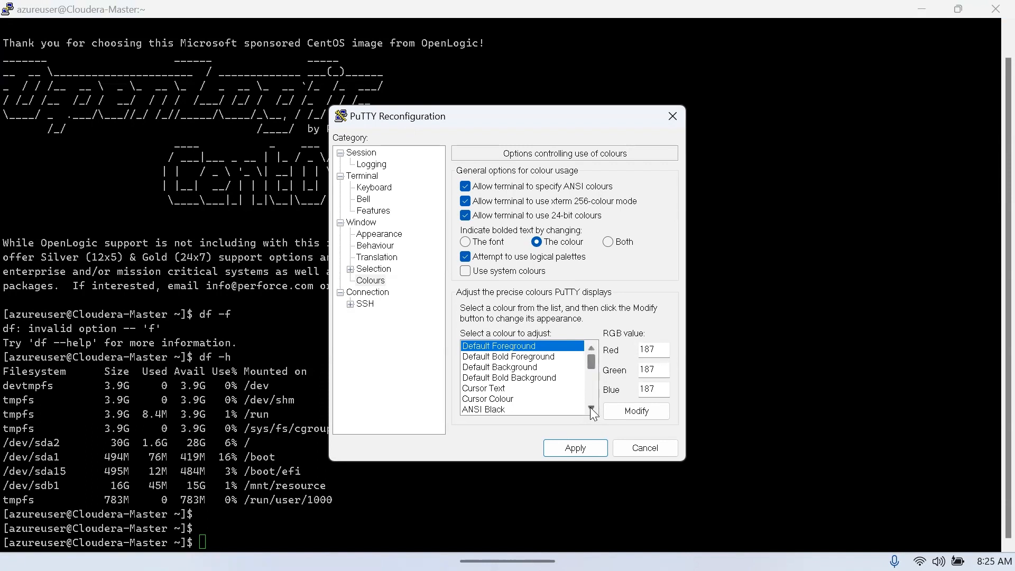
Set the Cursor Text colour to green (0, 255, 0), apply it, and type 'ff'.
left_click(513, 389)
scroll(515, 396, "down", 1)
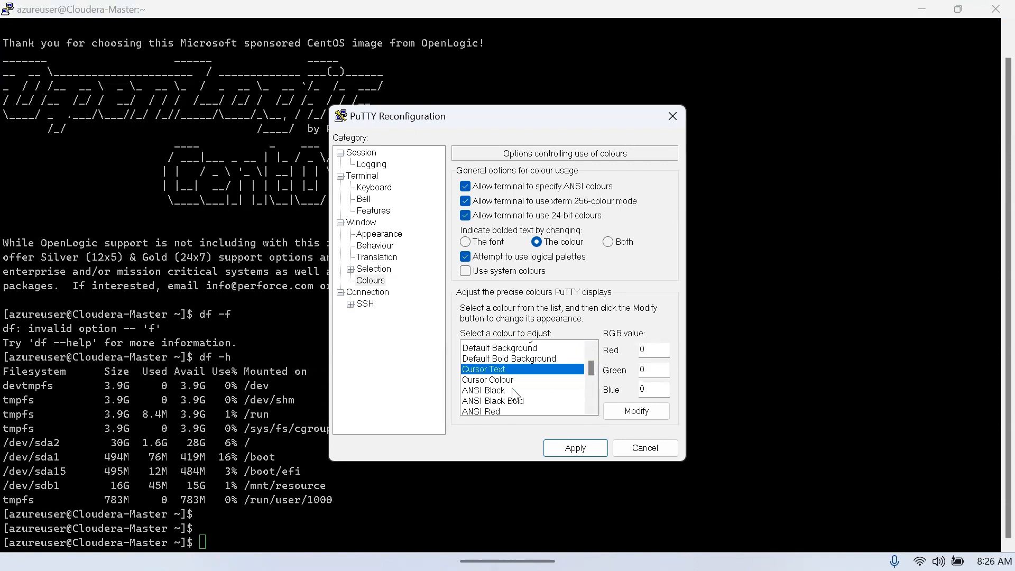
left_click(632, 403)
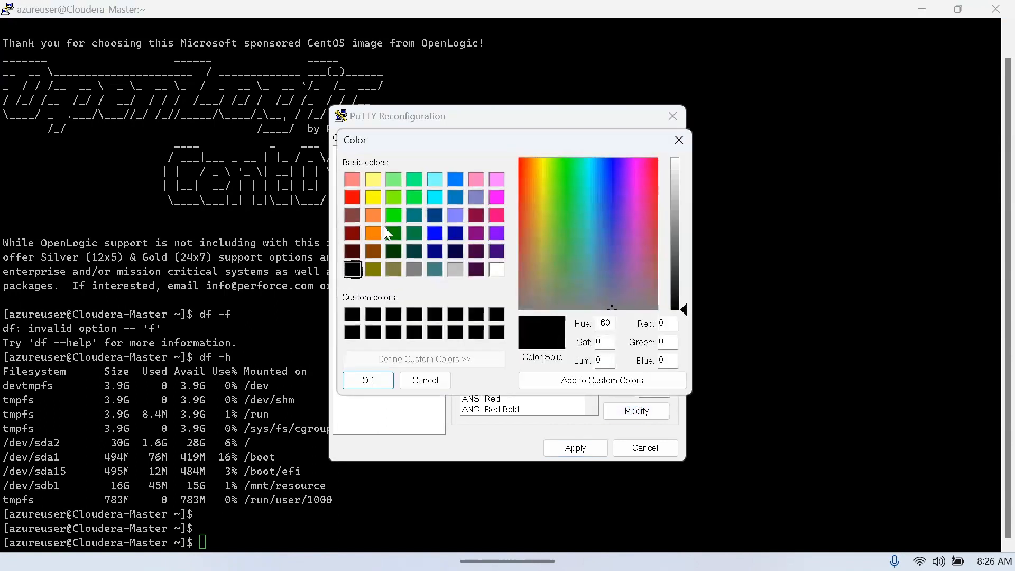
left_click(372, 199)
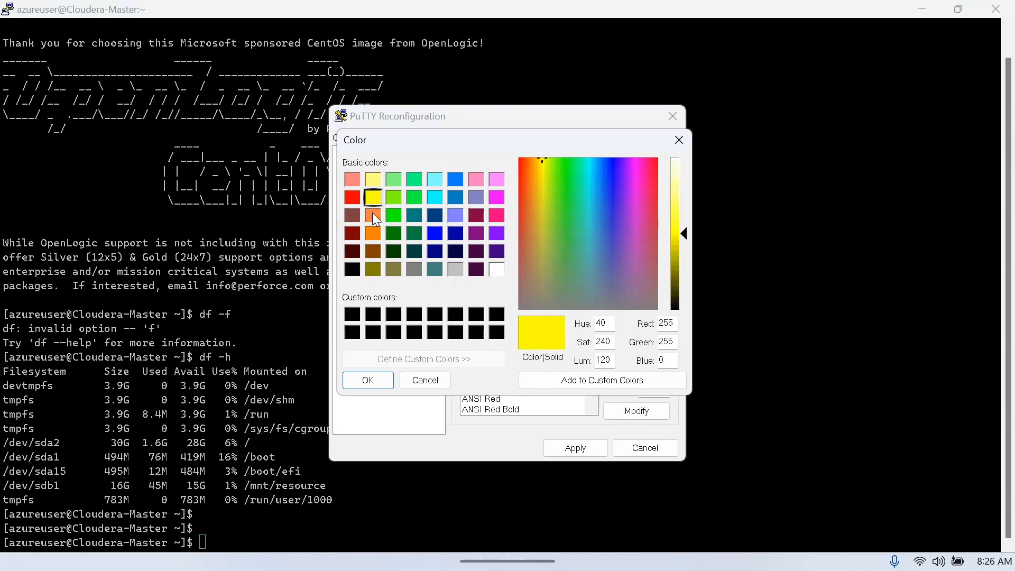
left_click(394, 217)
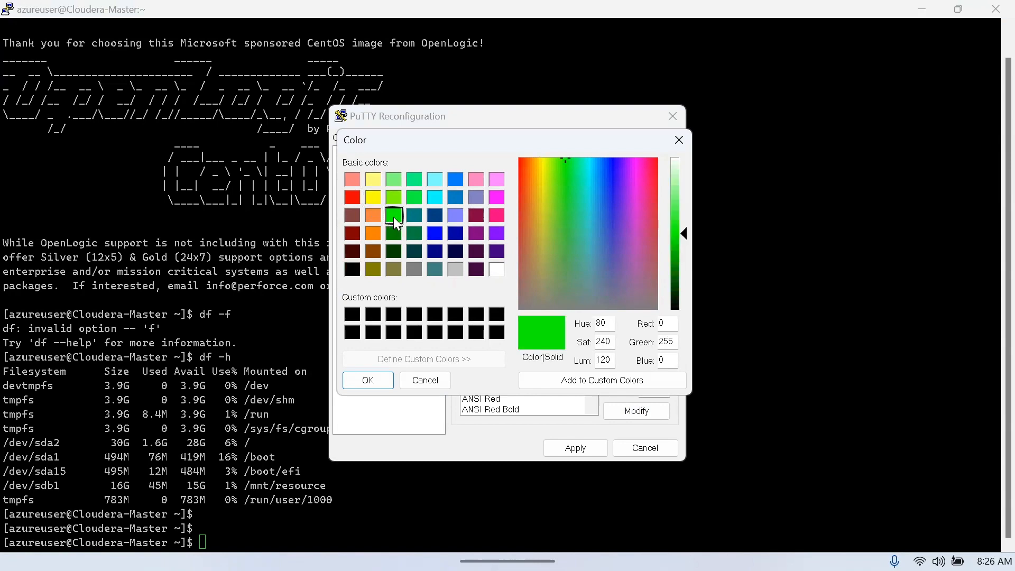
left_click(369, 380)
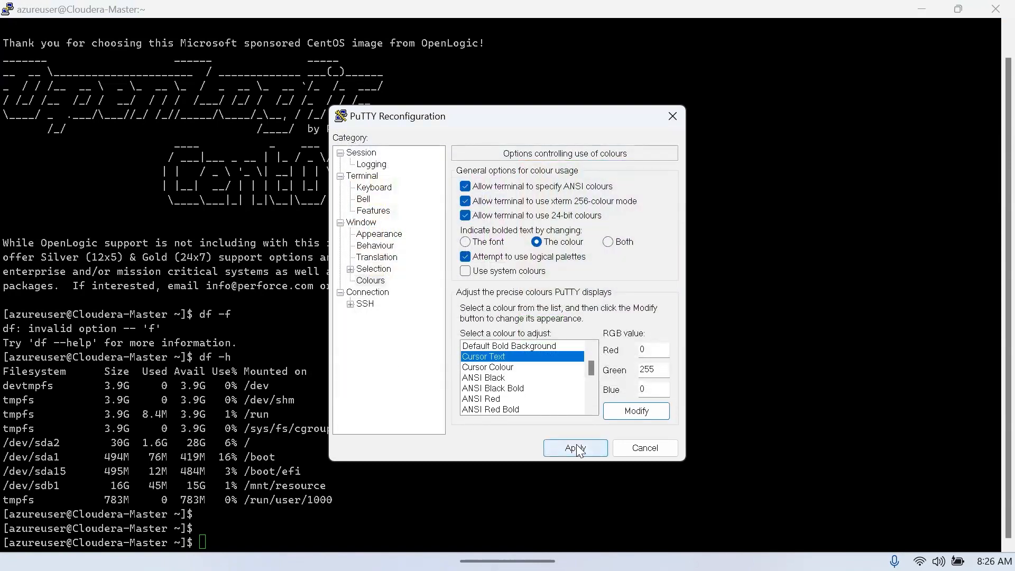
left_click(576, 449)
type("ff")
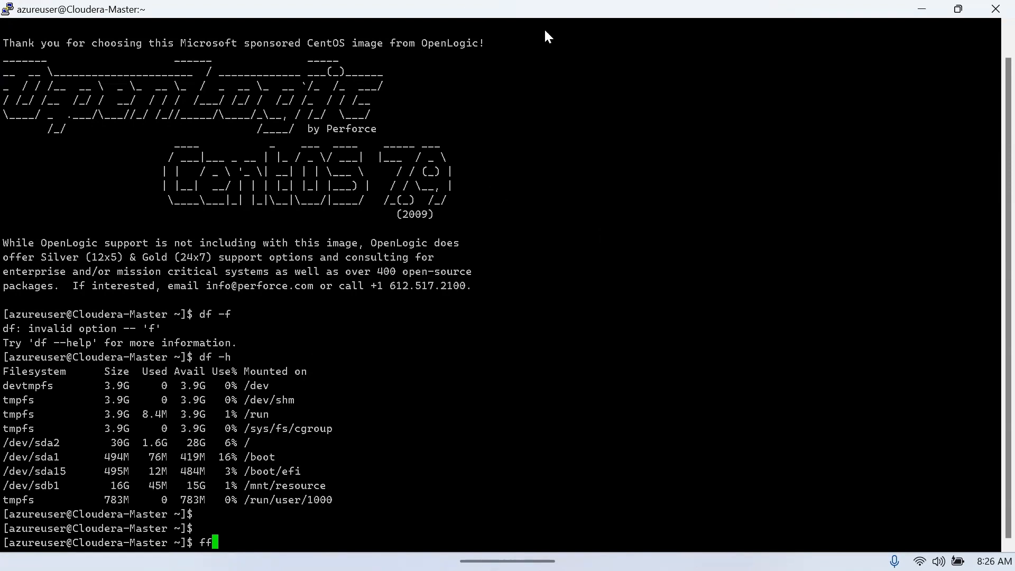
Turn on 'Use system colours' in PuTTY's Colours settings and apply it.
right_click(586, 11)
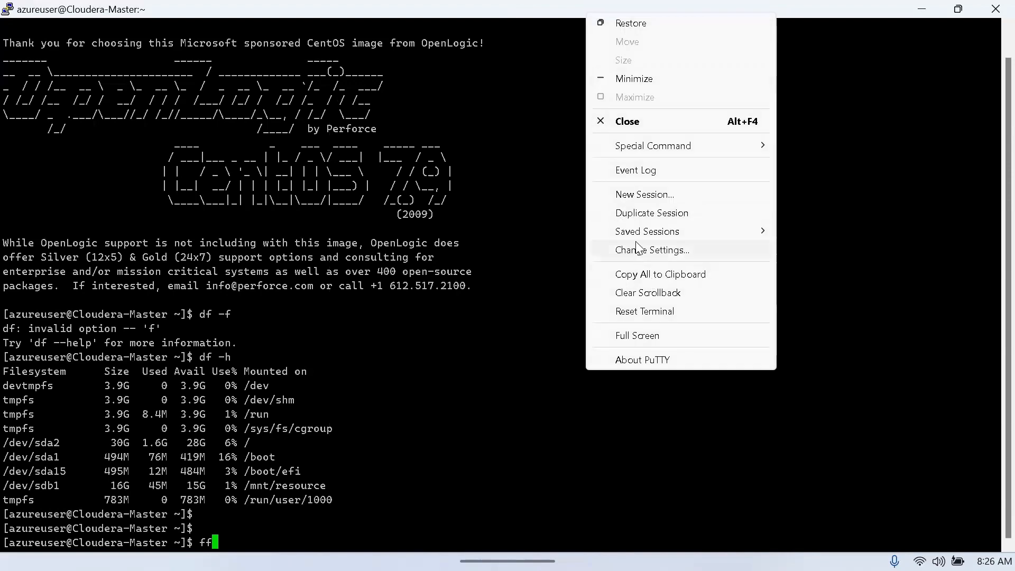
left_click(653, 253)
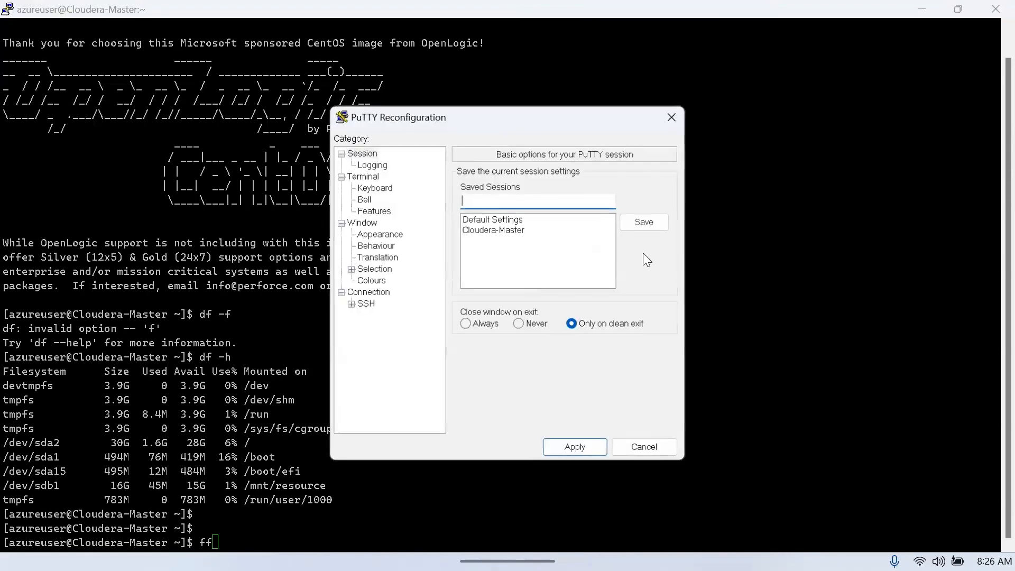
left_click(369, 280)
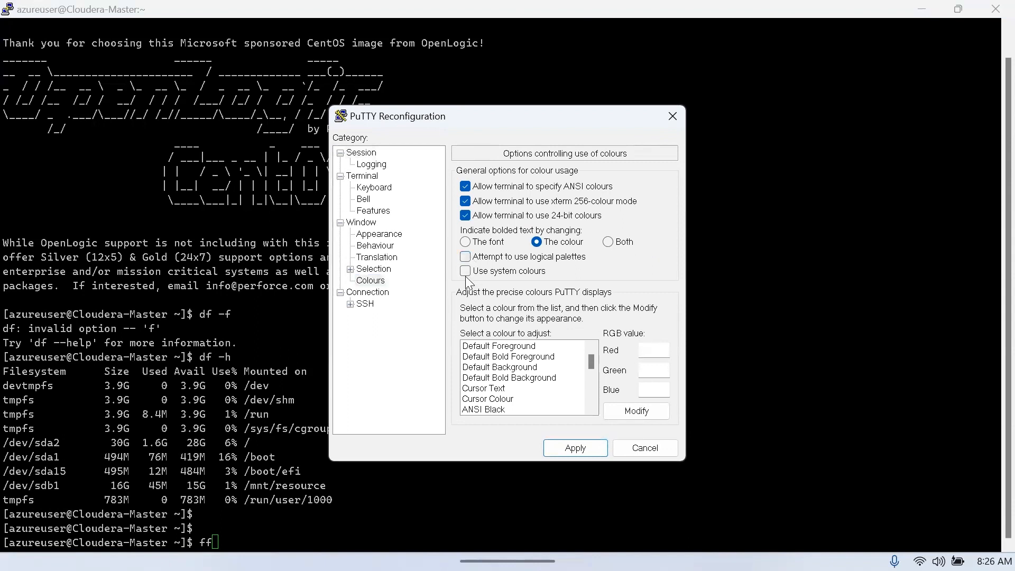
left_click(466, 272)
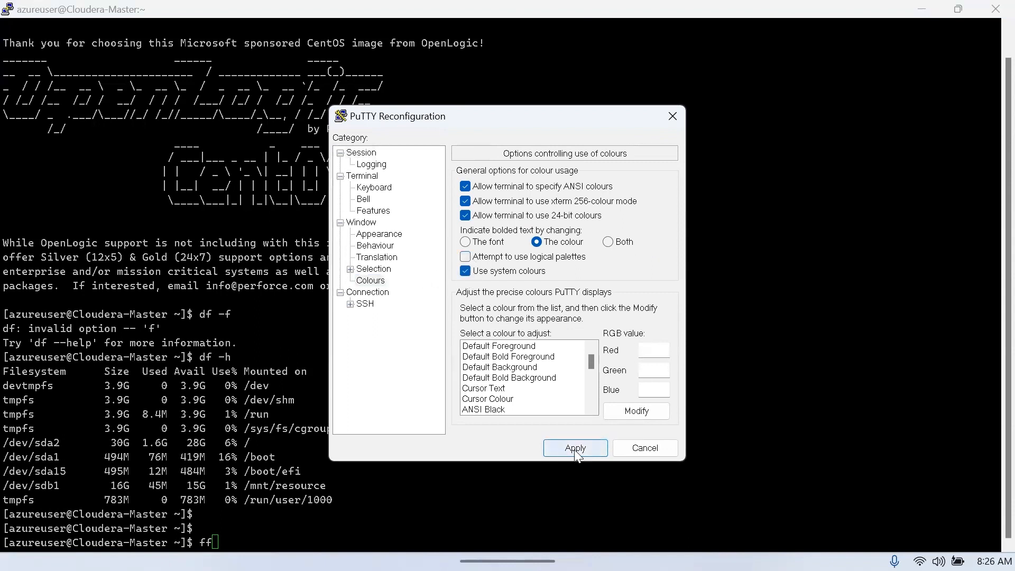
left_click(576, 450)
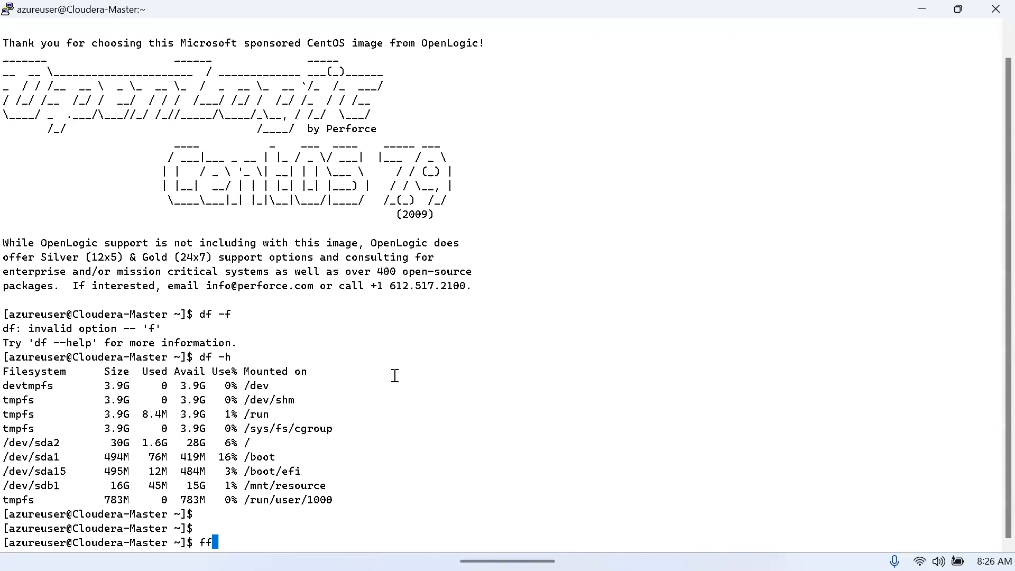
Delete the stray 'ff' and get fresh empty shell prompts.
key("BackSpace")
key("BackSpace")
key("Return")
key("Return")
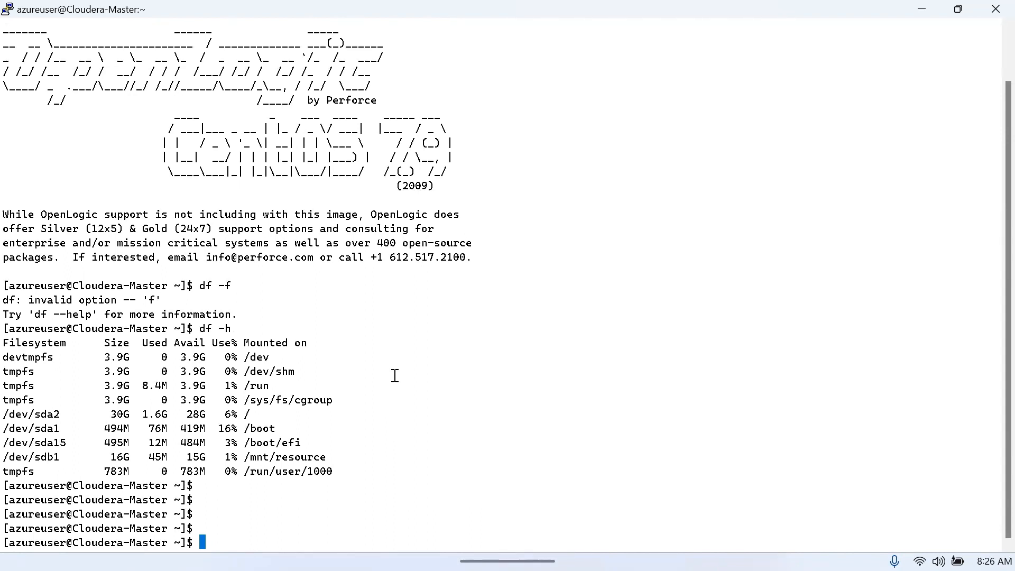
key("Return")
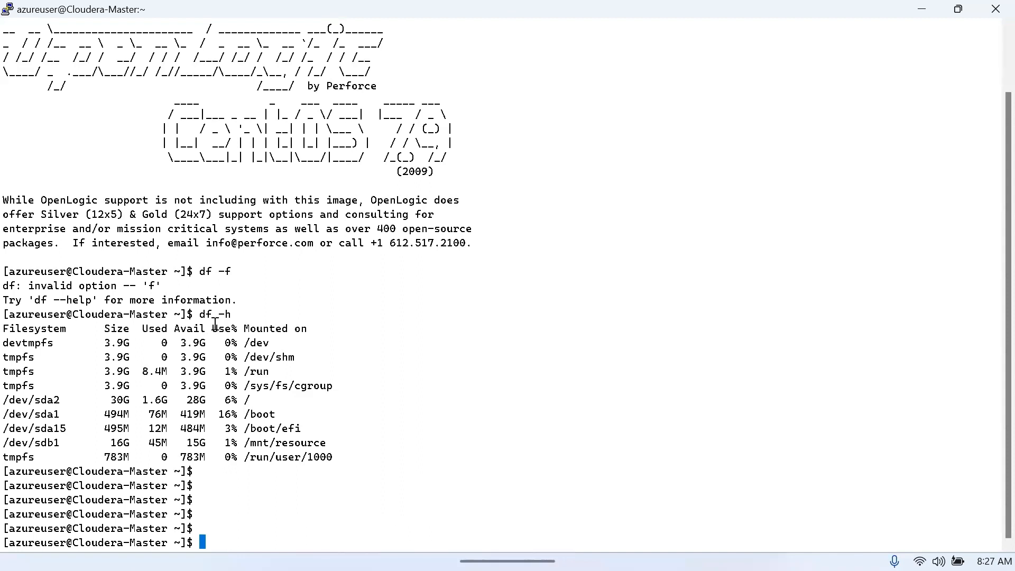
Run su - and try the root password, which fails authentication.
type("sud")
key("BackSpace")
key("BackSpace")
key("BackSpace")
type("sudo")
key("BackSpace")
key("BackSpace")
key("BackSpace")
type("-")
key("Return")
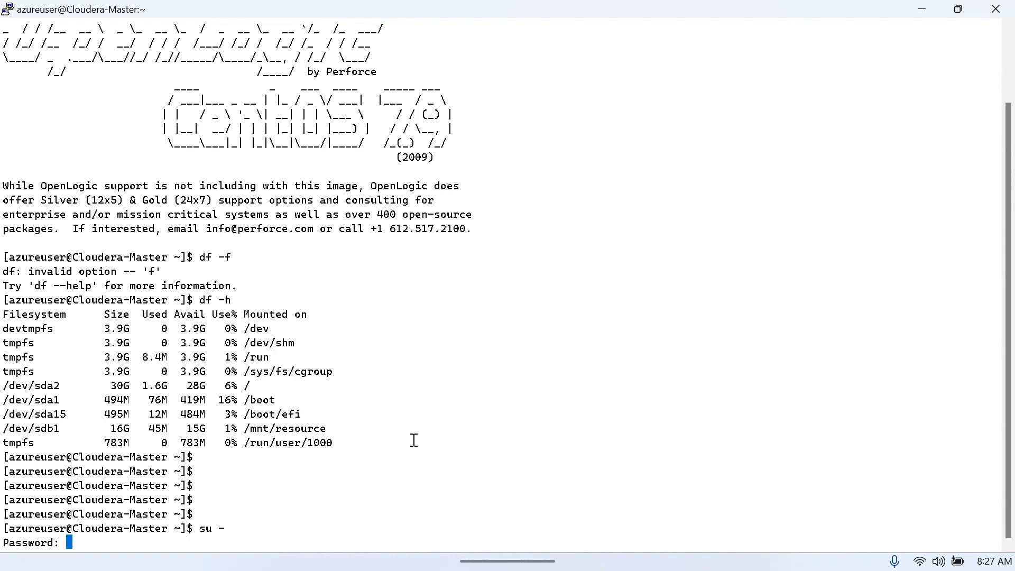
key("Return")
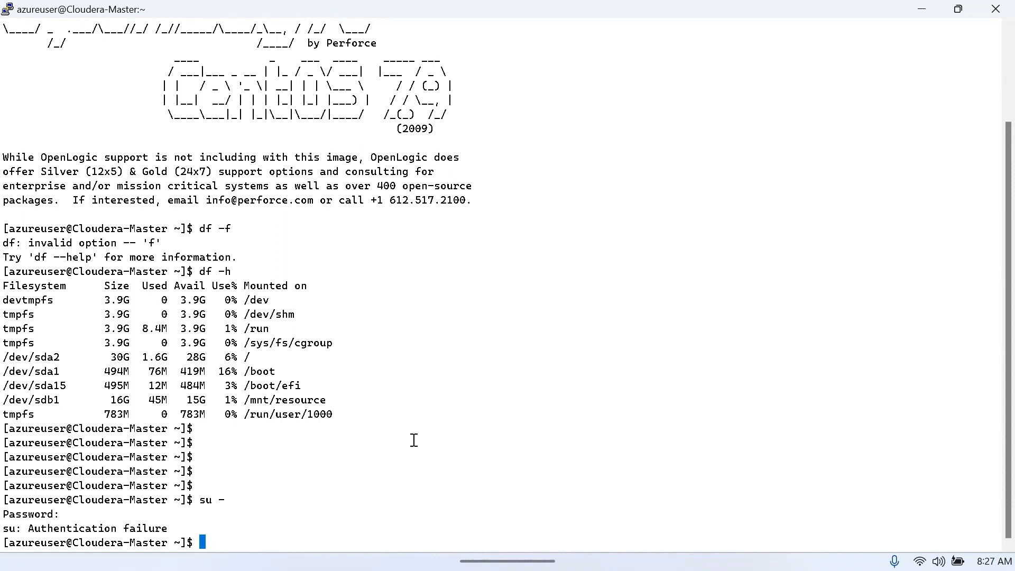
Run sudo passwd root to reach the prompt for root's new password.
type("sudo passwd root")
key("Return")
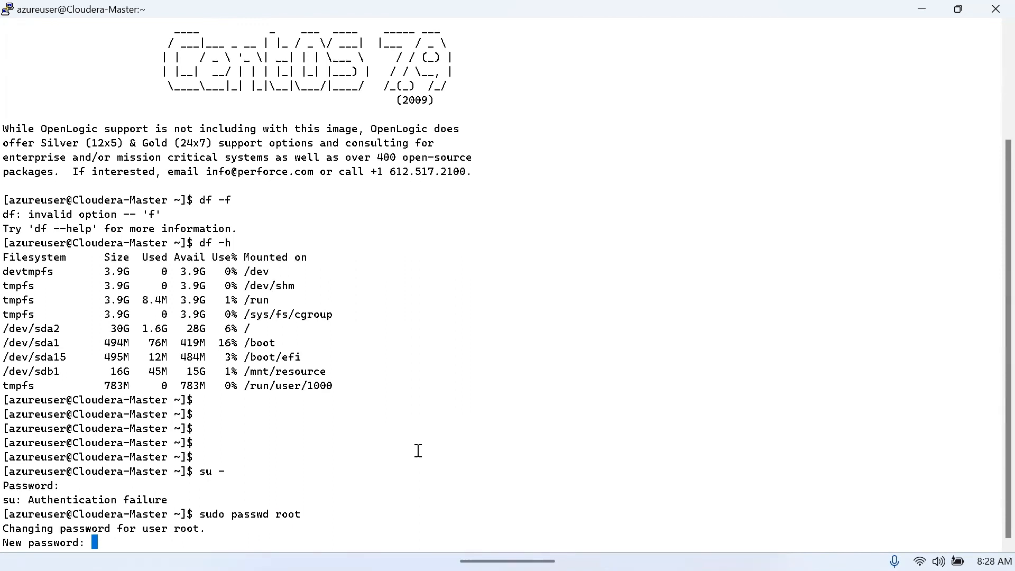
key("super")
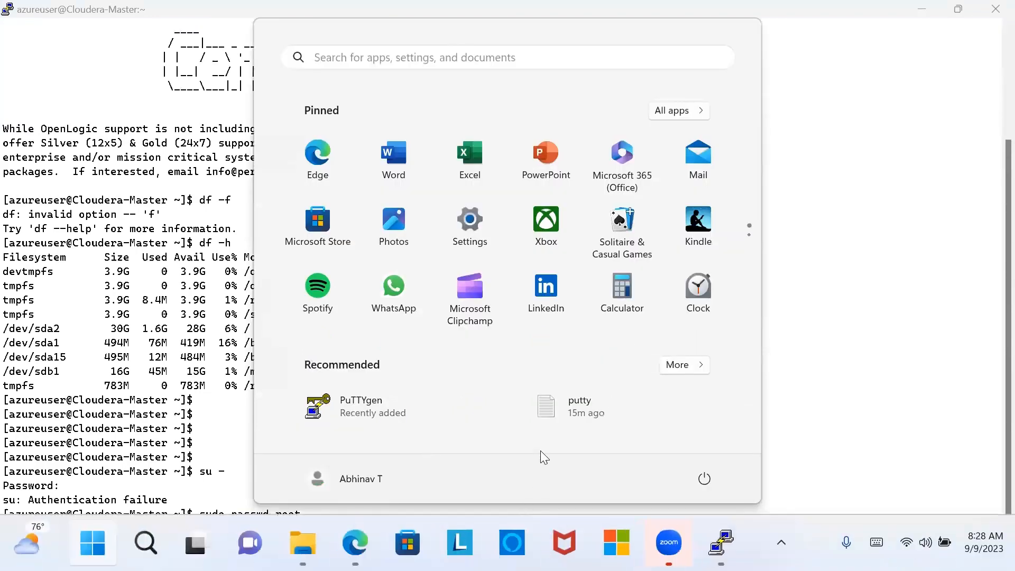
Search the Start menu for notepad, then dismiss the search and reopen Start.
type("notepa")
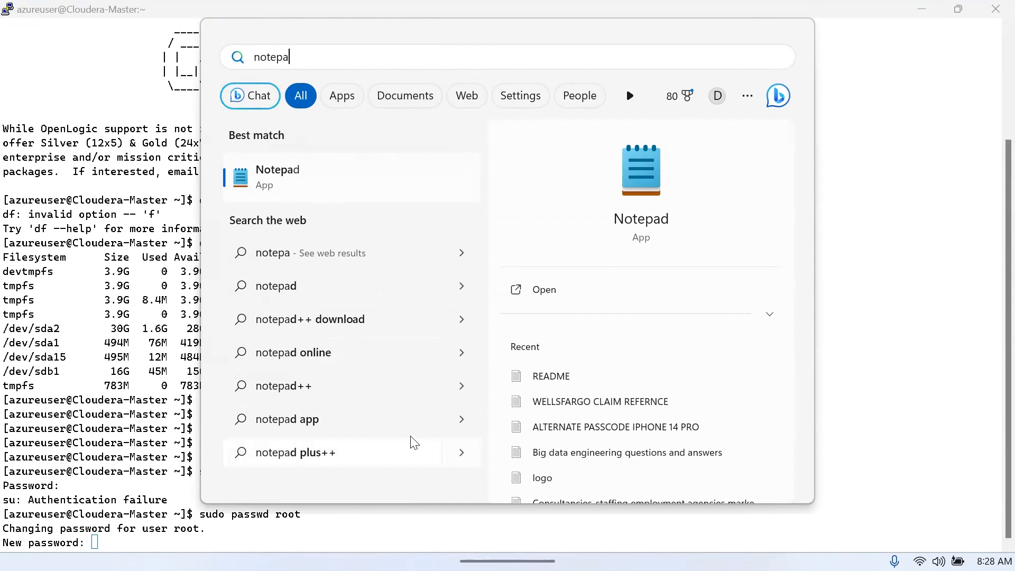
key("super")
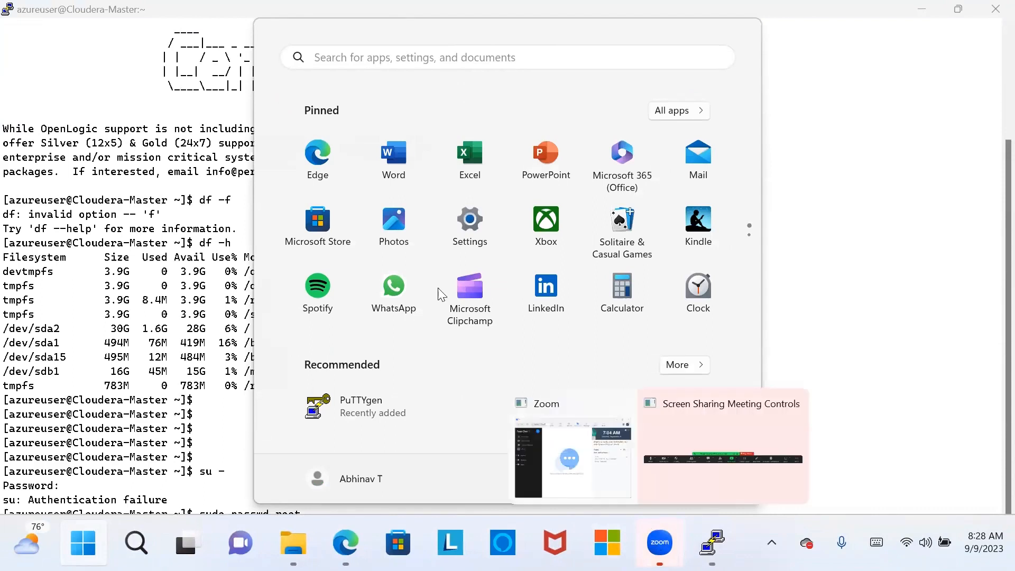
key("XF86AudioRaiseVolume")
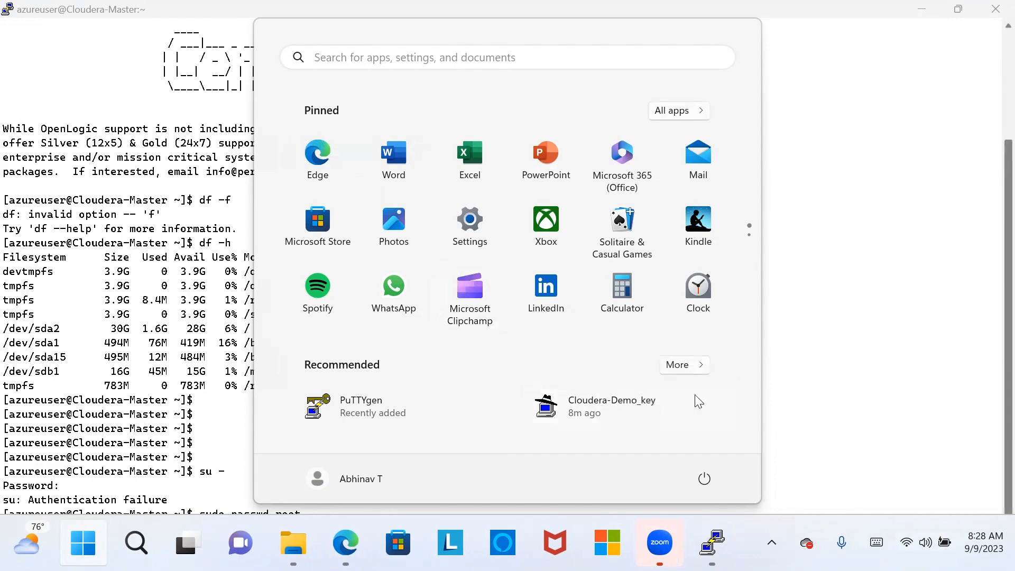
mouse_move(650, 520)
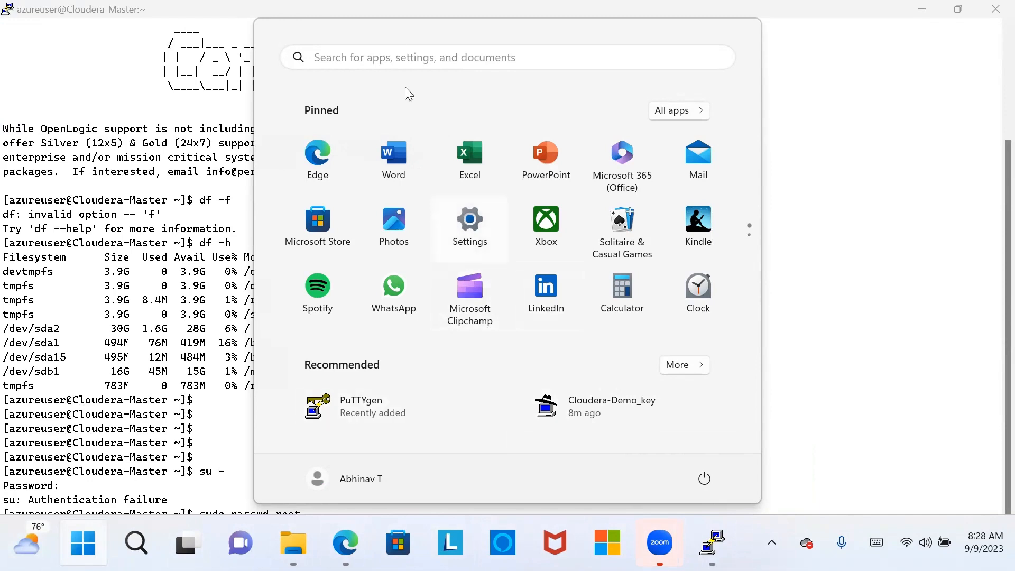
left_click(399, 55)
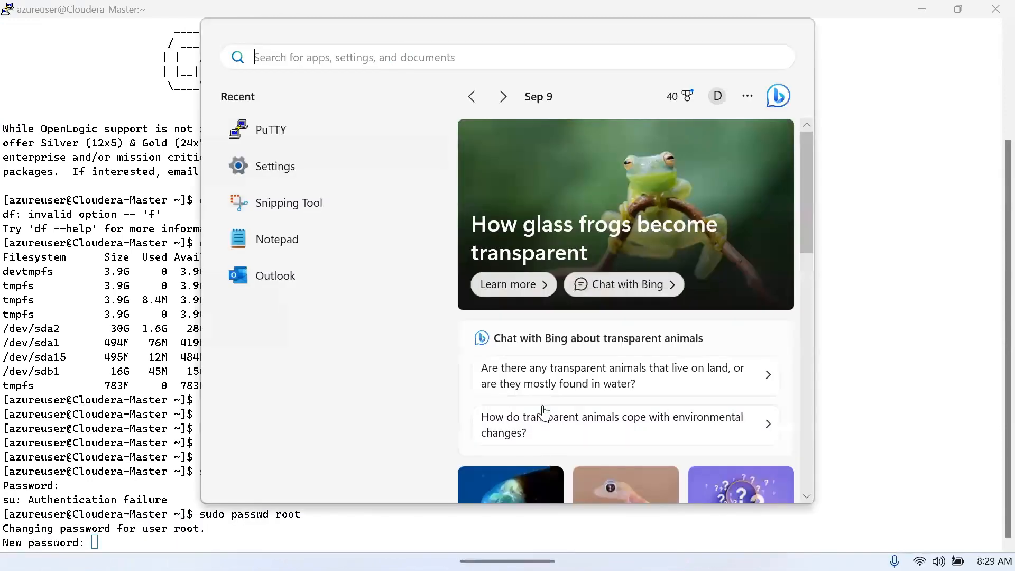
left_click(879, 443)
key("super")
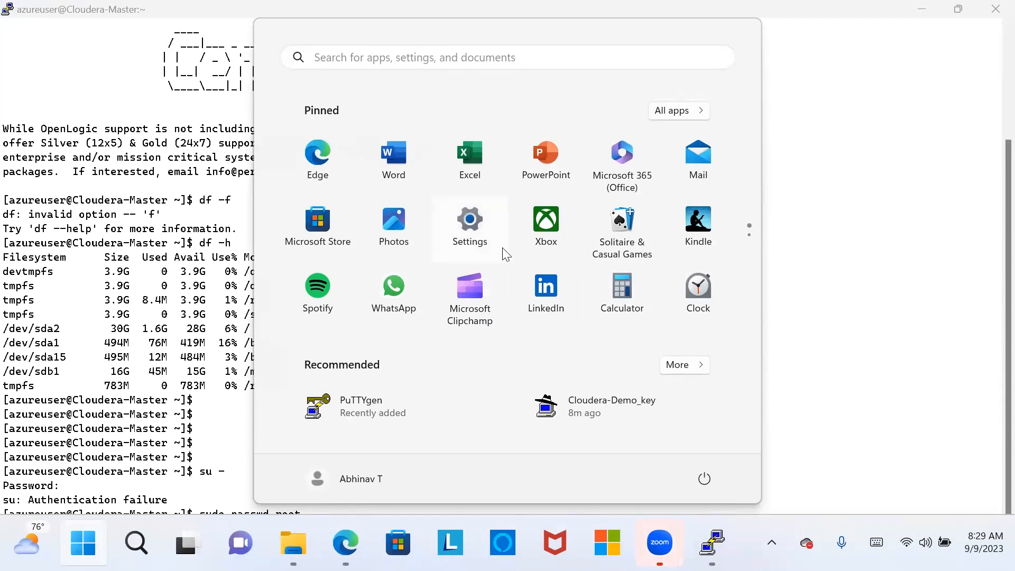
Bring an Edge browser window to the front from its taskbar preview.
scroll(506, 268, "down", 1)
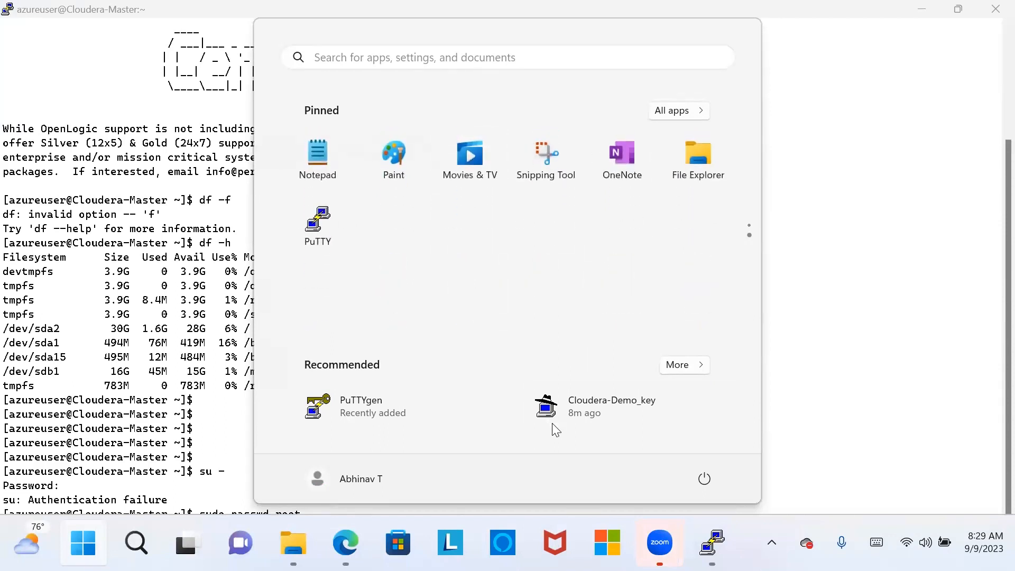
mouse_move(350, 543)
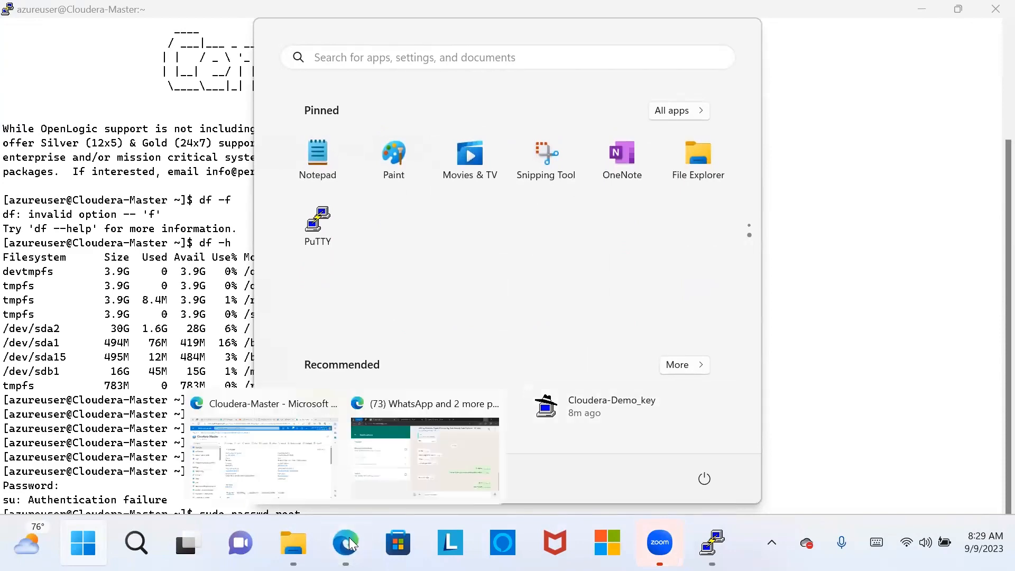
left_click(320, 476)
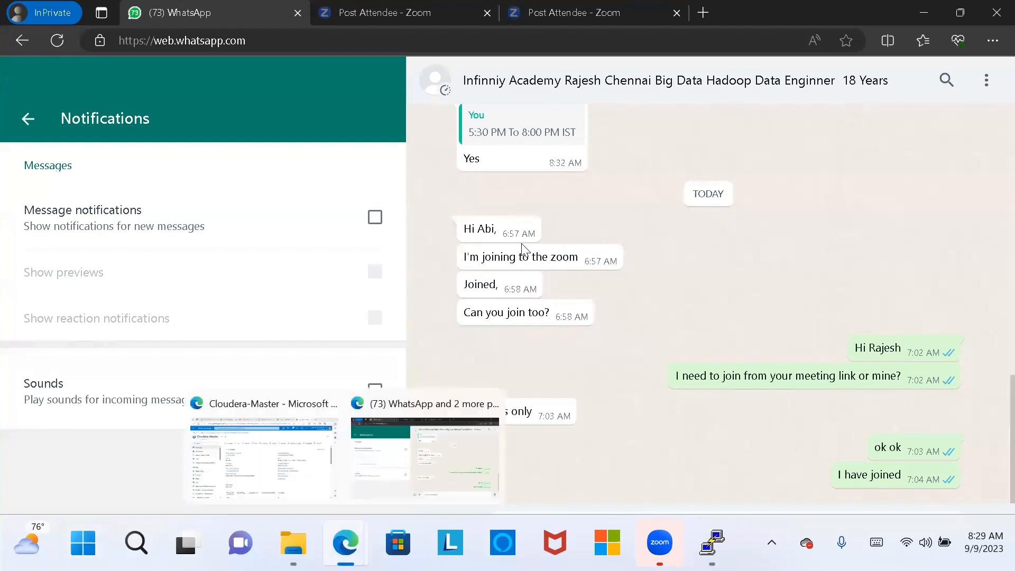
left_click(923, 7)
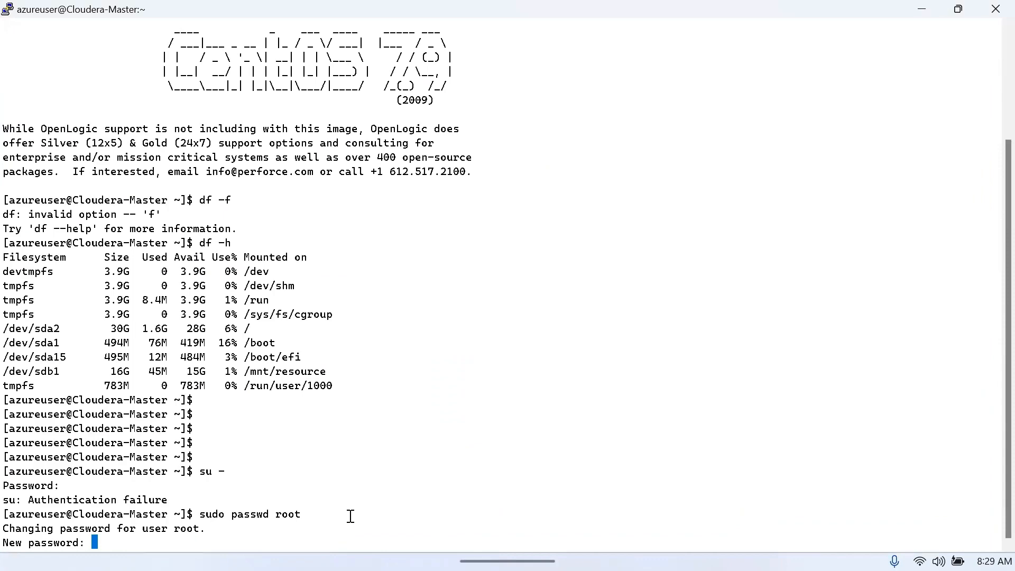
key("super")
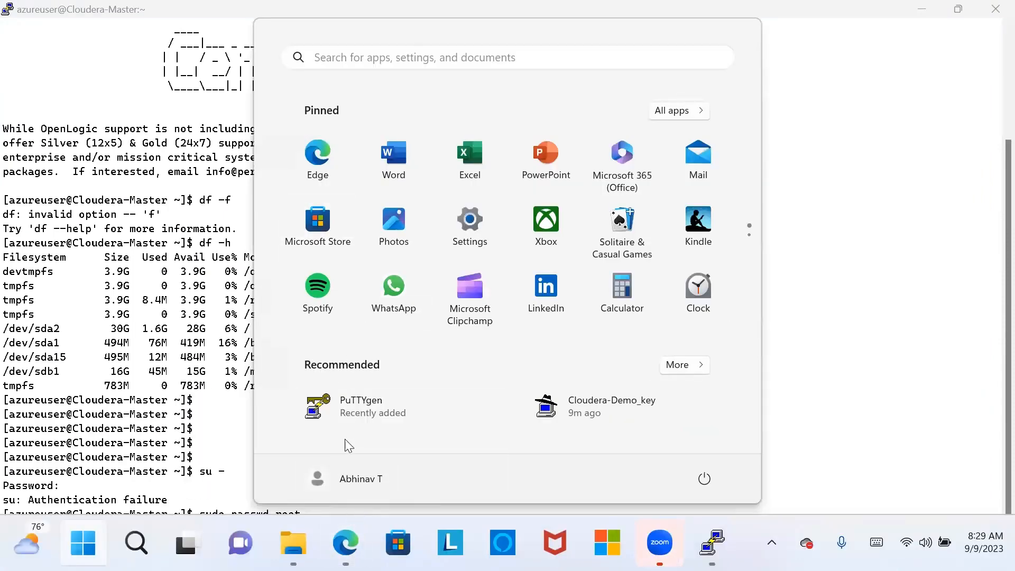
mouse_move(340, 540)
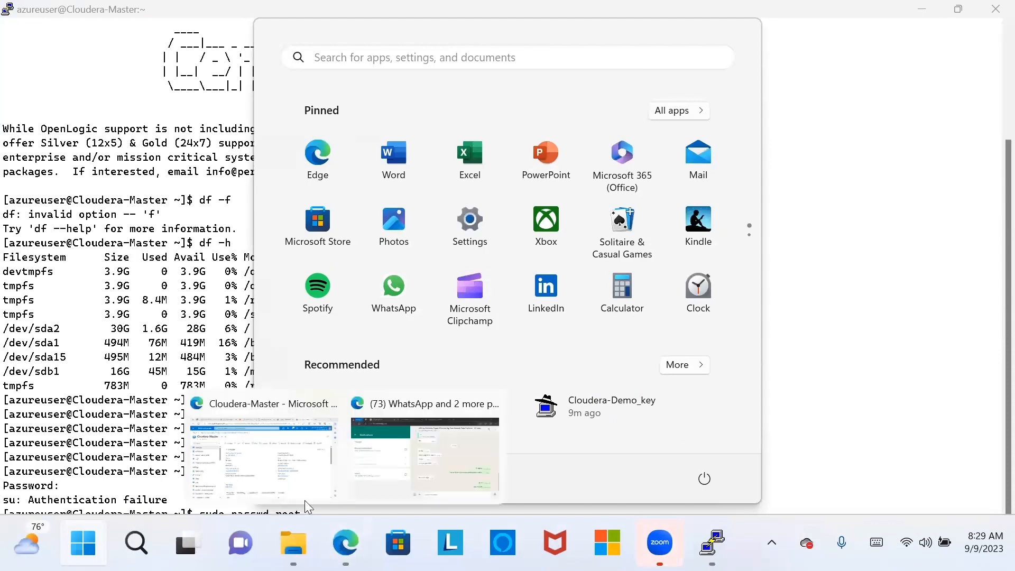
left_click(316, 442)
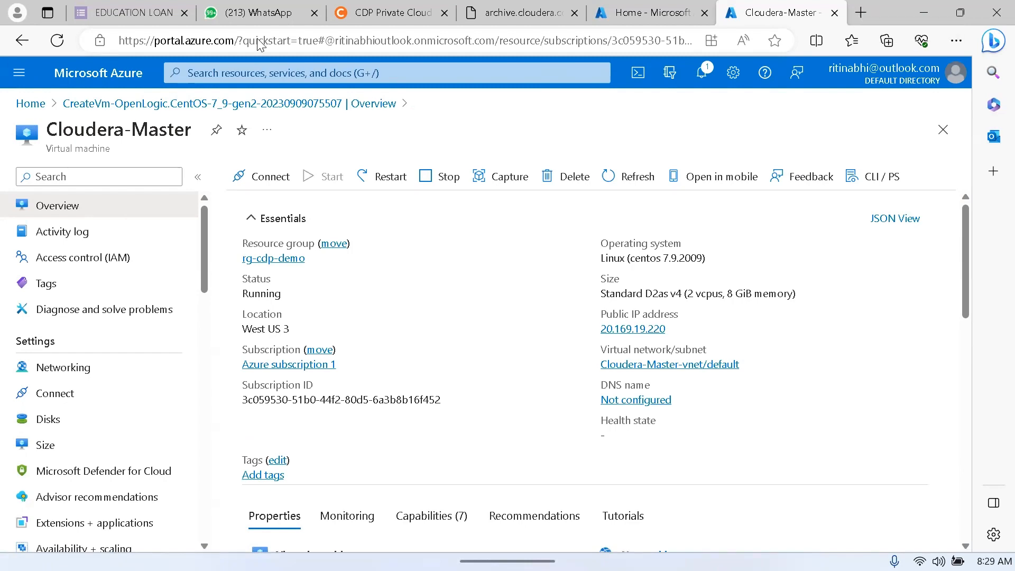
key("ctrl+t")
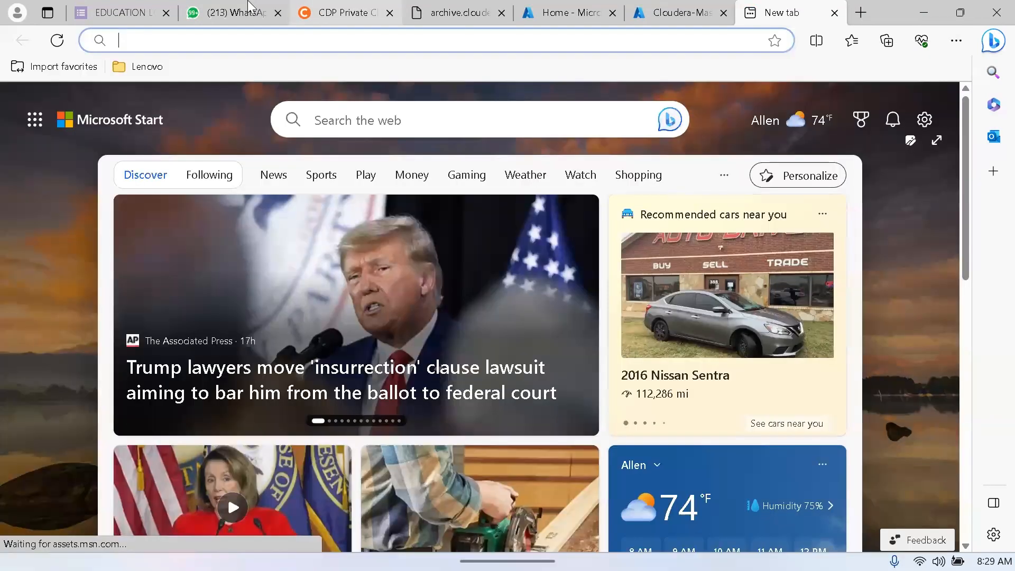
left_click(277, 13)
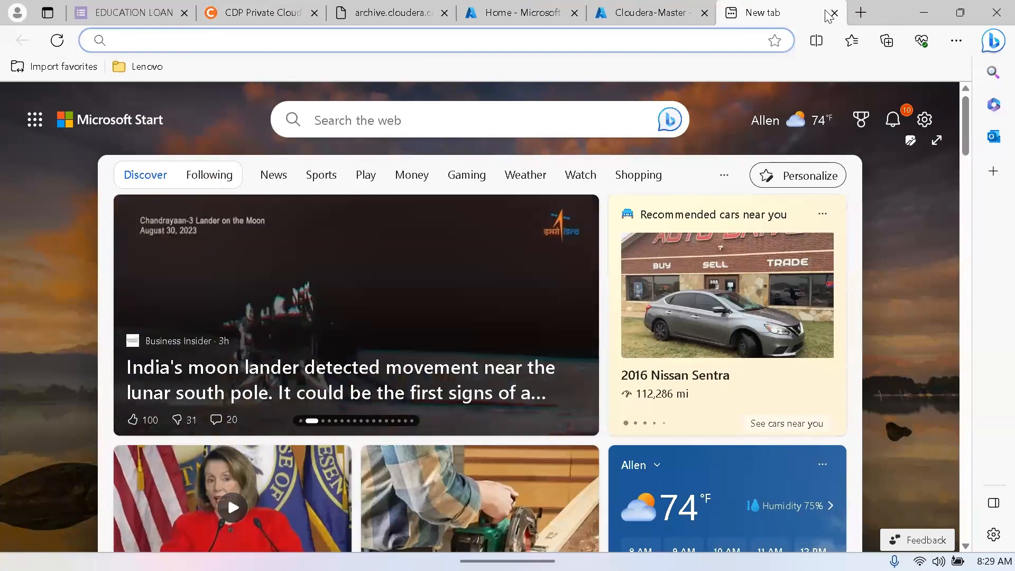
left_click(706, 47)
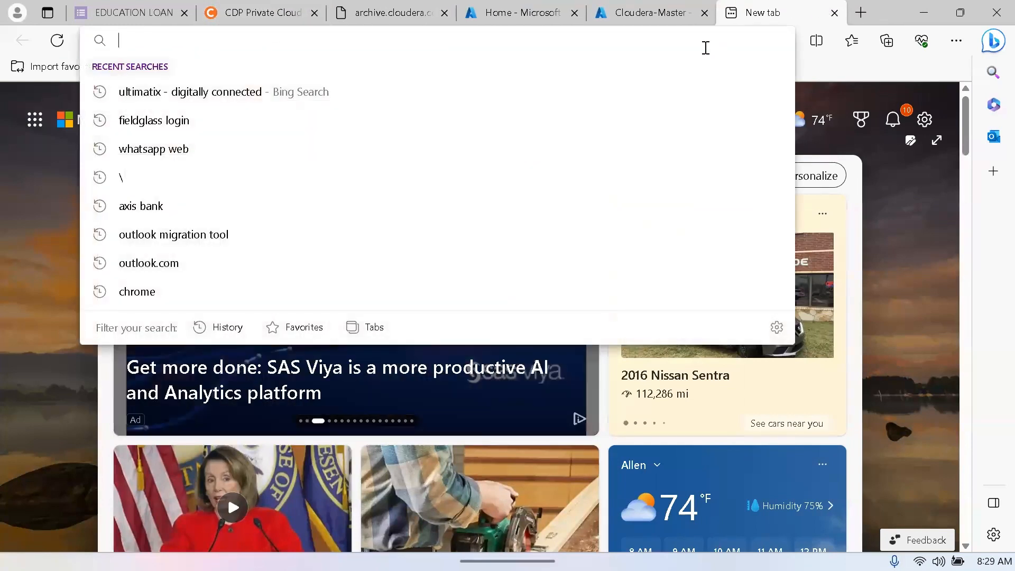
key("alt+Tab")
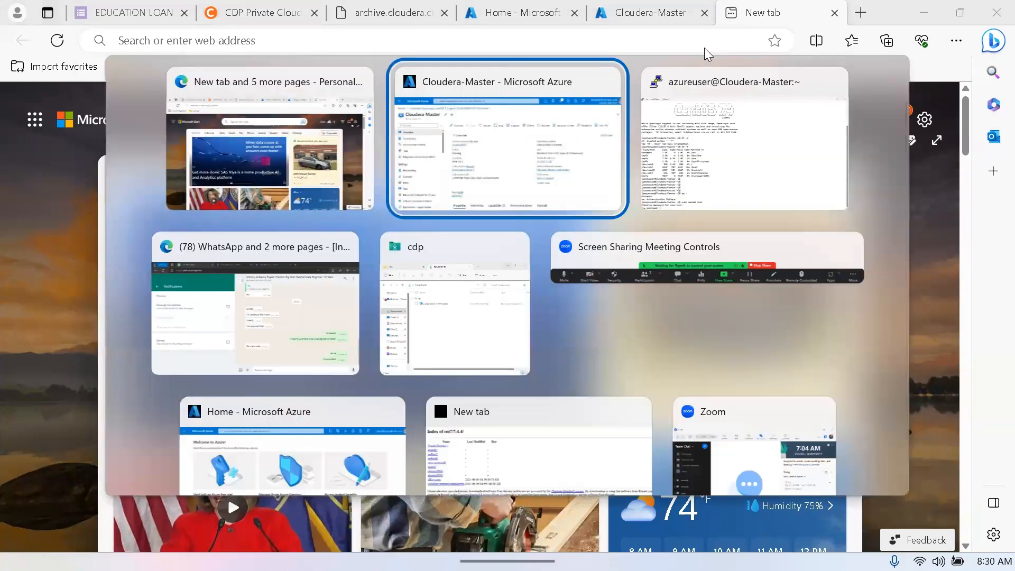
key("alt+Tab")
key("alt+Left")
key("alt+Left")
key("alt+Down")
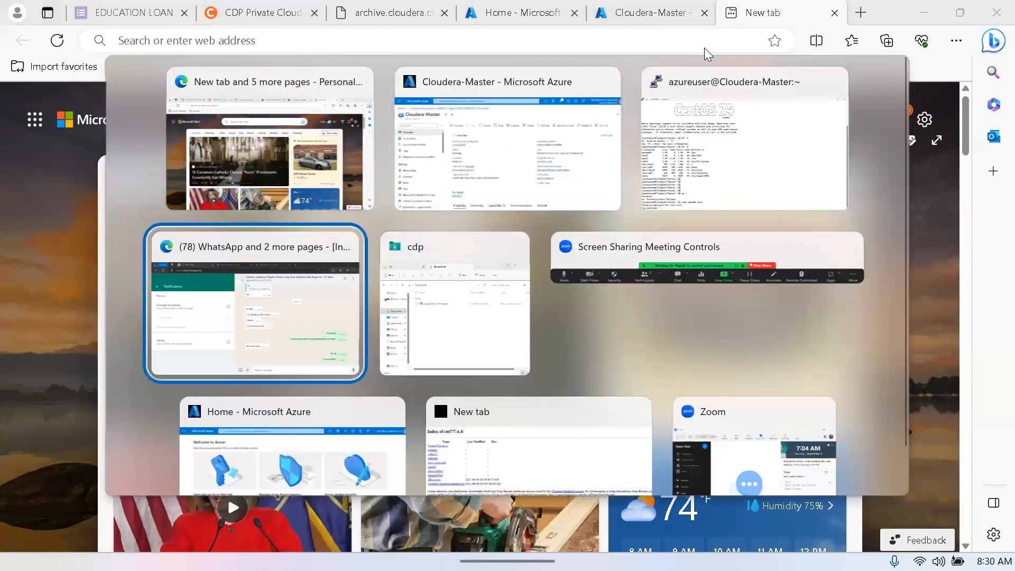
key("alt+Up")
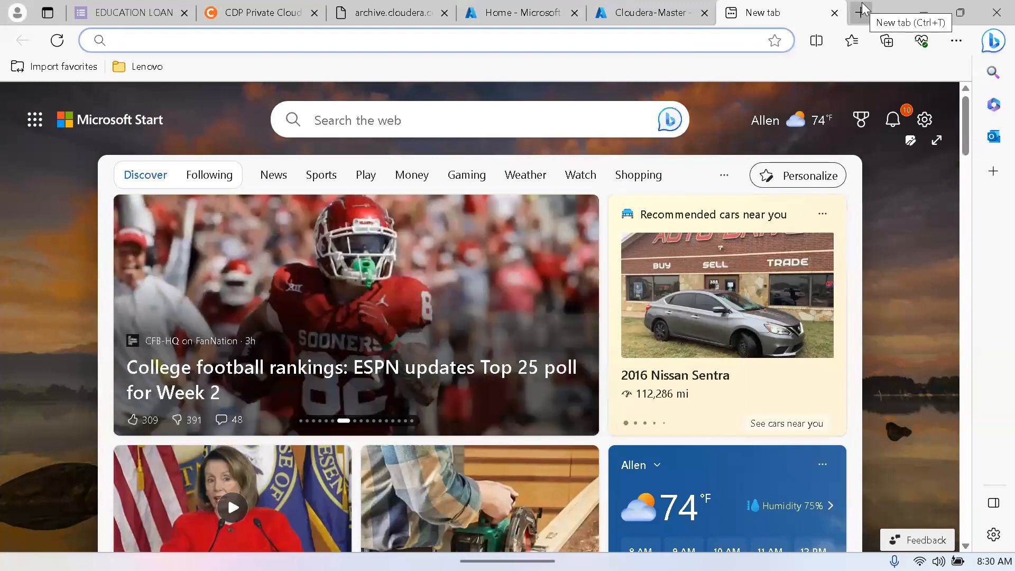
Go to google.com and search for 'notepad++ download'.
left_click(715, 42)
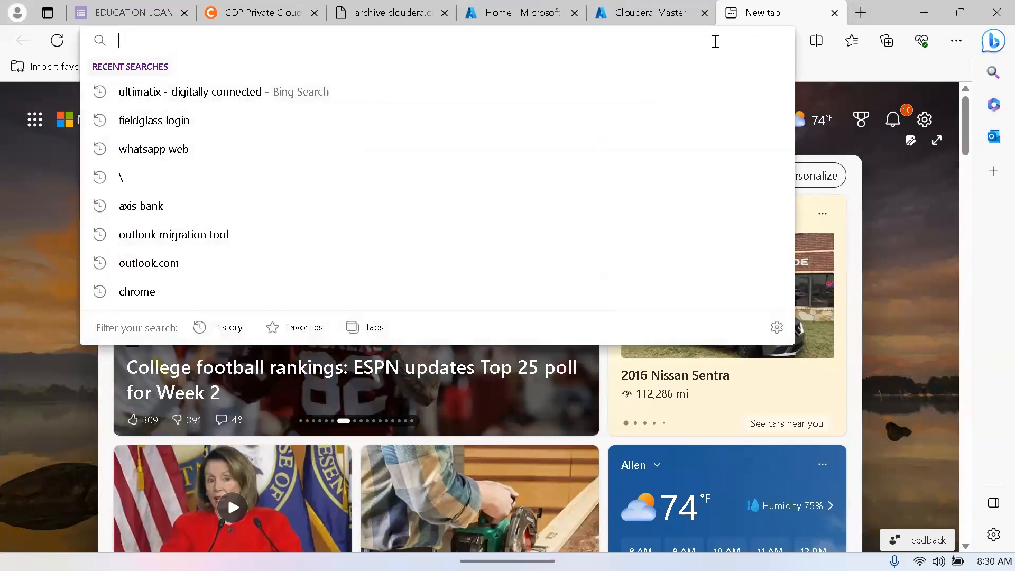
type("google.com")
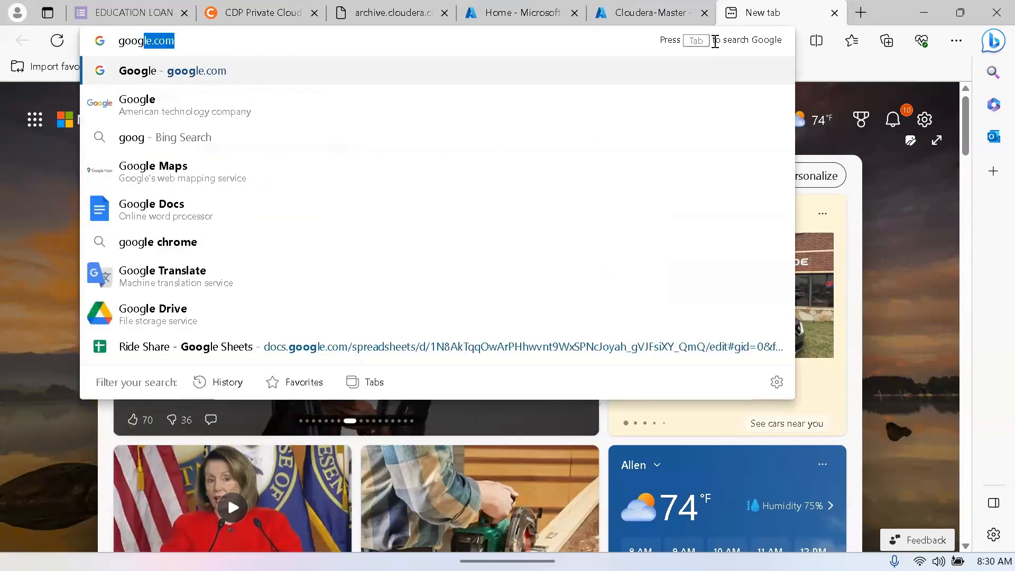
key("Return")
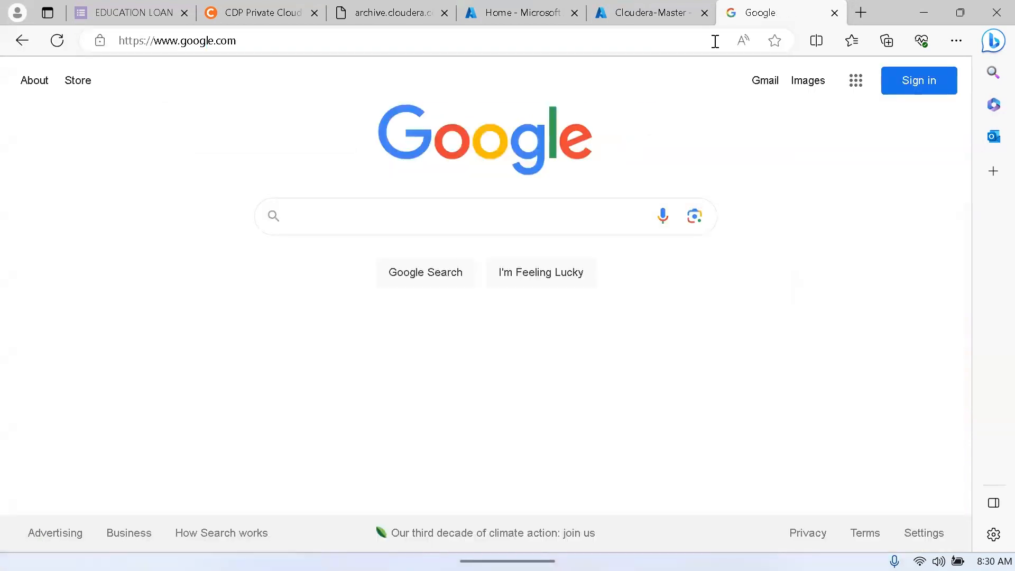
type("Notepad")
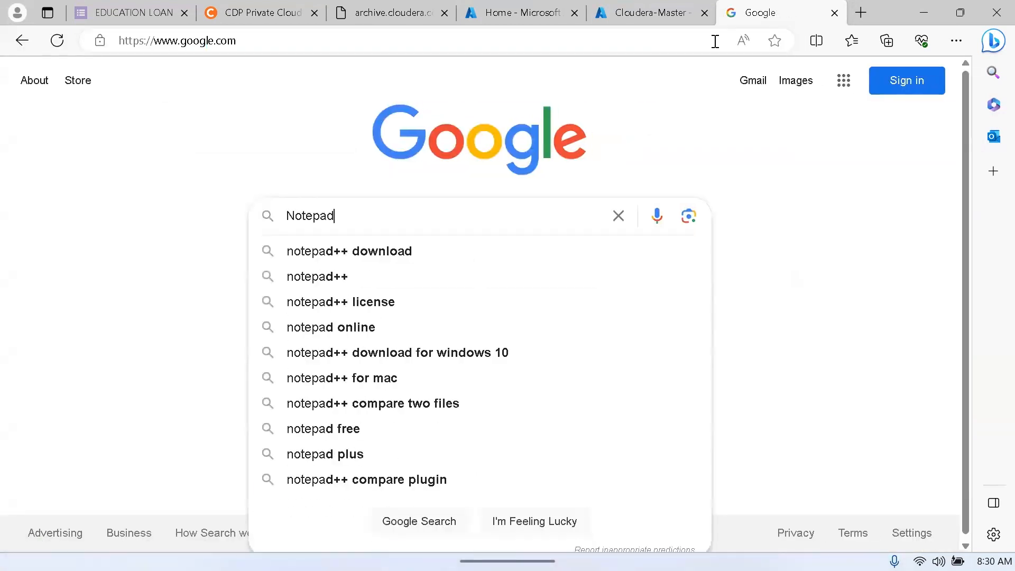
key("Down")
key("Return")
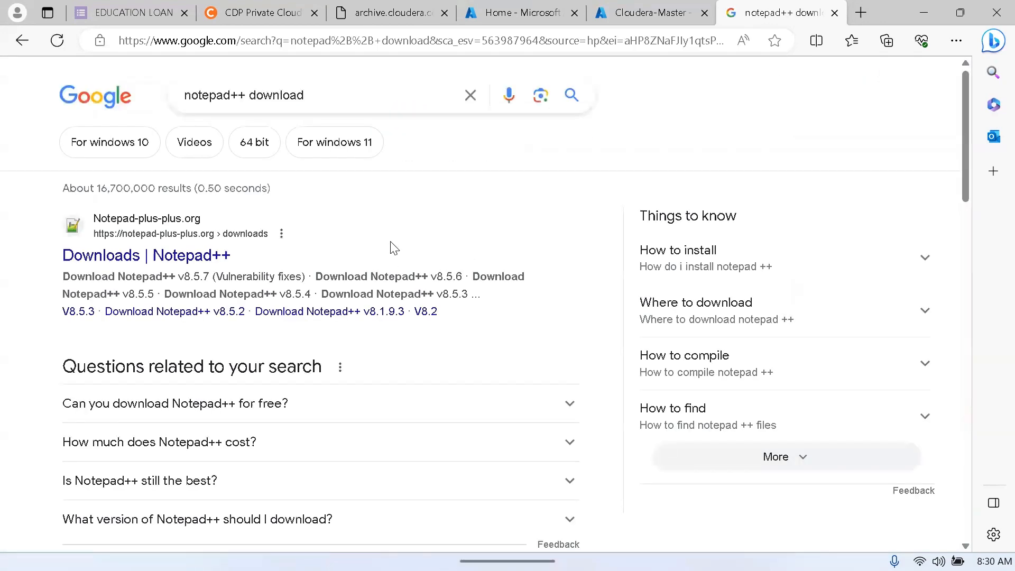
Download the 64-bit Notepad++ v8.5.7 installer from notepad-plus-plus.org and launch it.
left_click(334, 288)
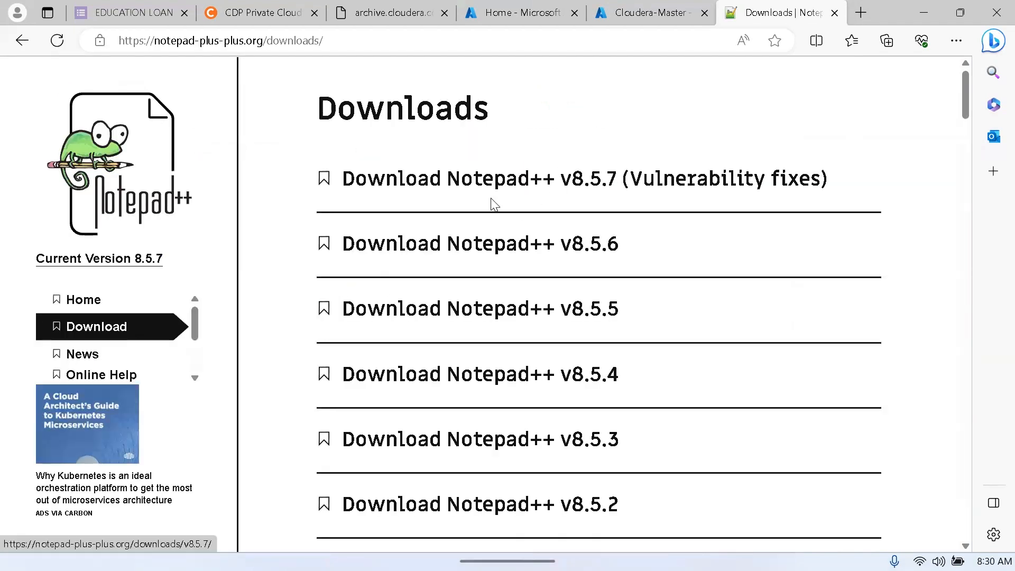
left_click(446, 187)
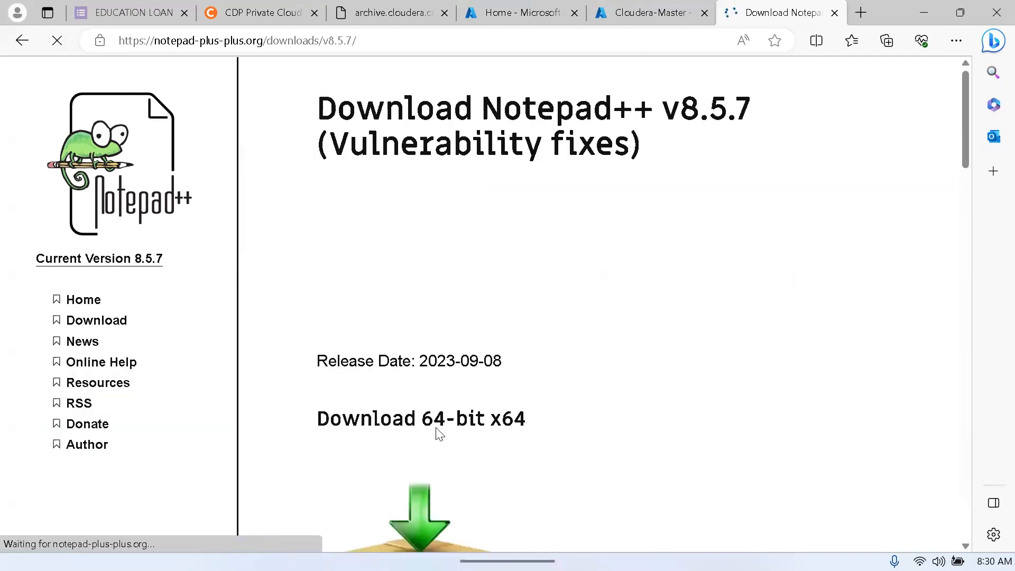
scroll(437, 434, "down", 5)
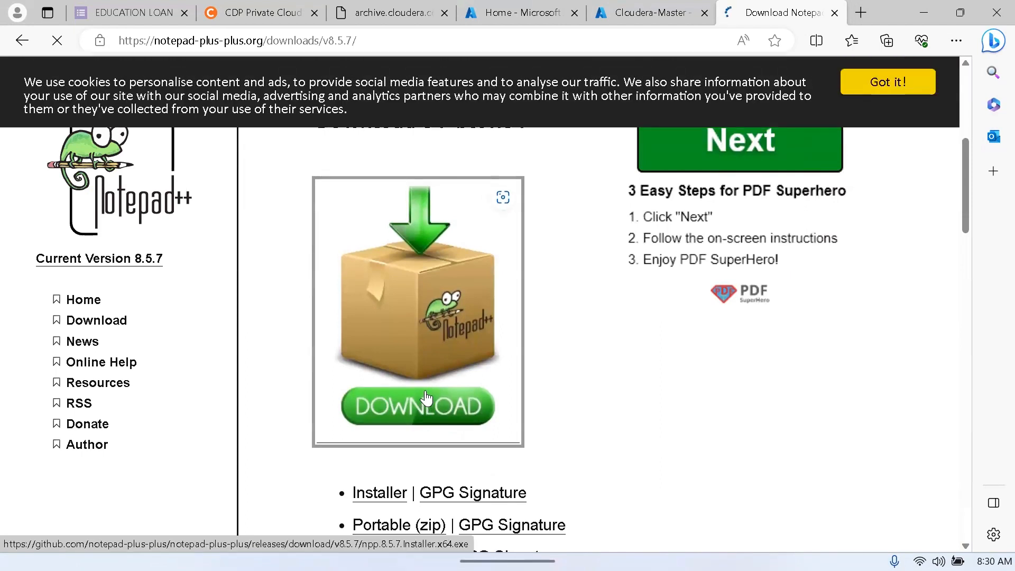
left_click(458, 336)
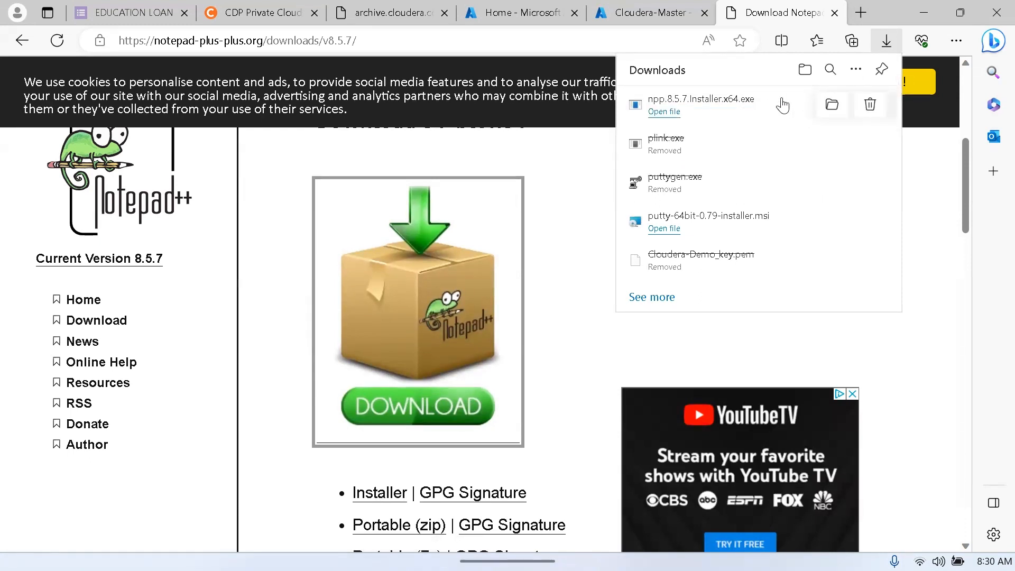
left_click(664, 111)
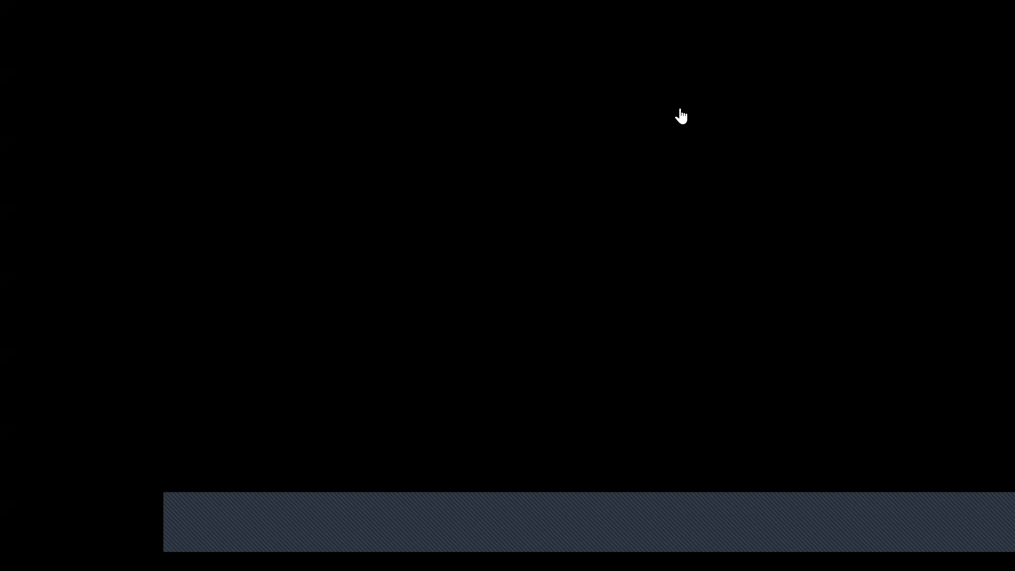
Approve the installer, choose English, accept the licence, and keep default folder and components.
left_click(415, 407)
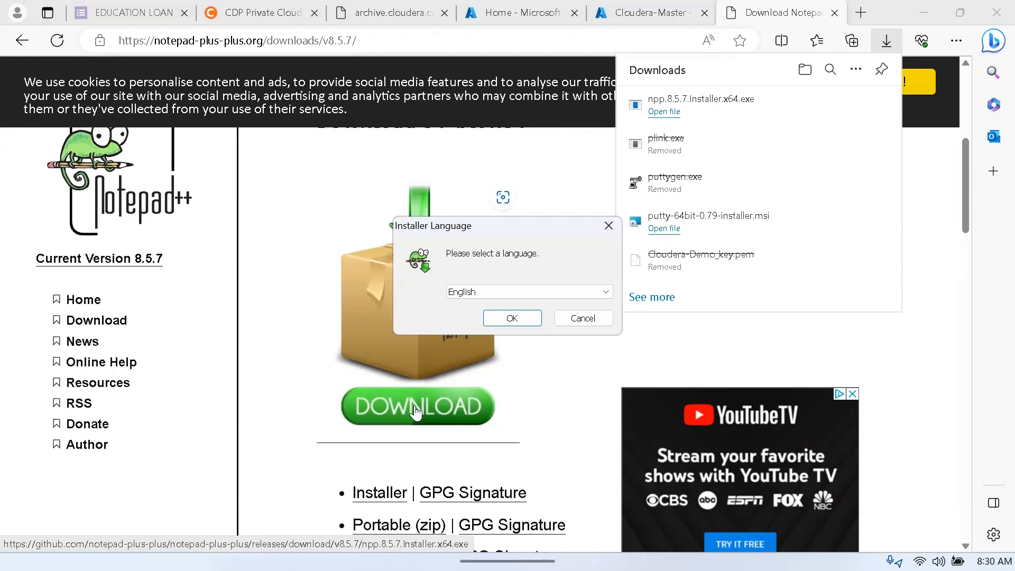
left_click(512, 320)
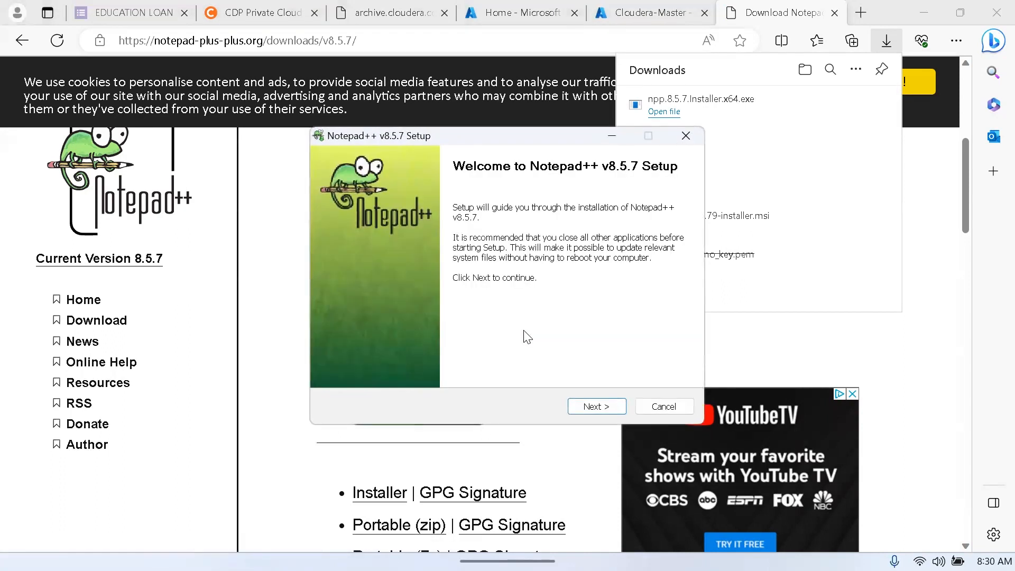
left_click(604, 409)
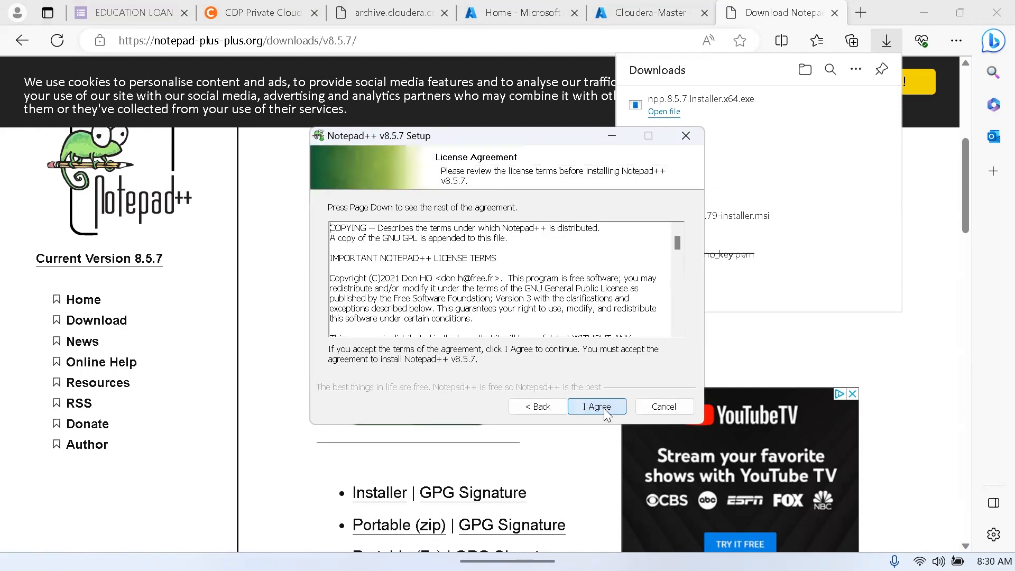
left_click(586, 406)
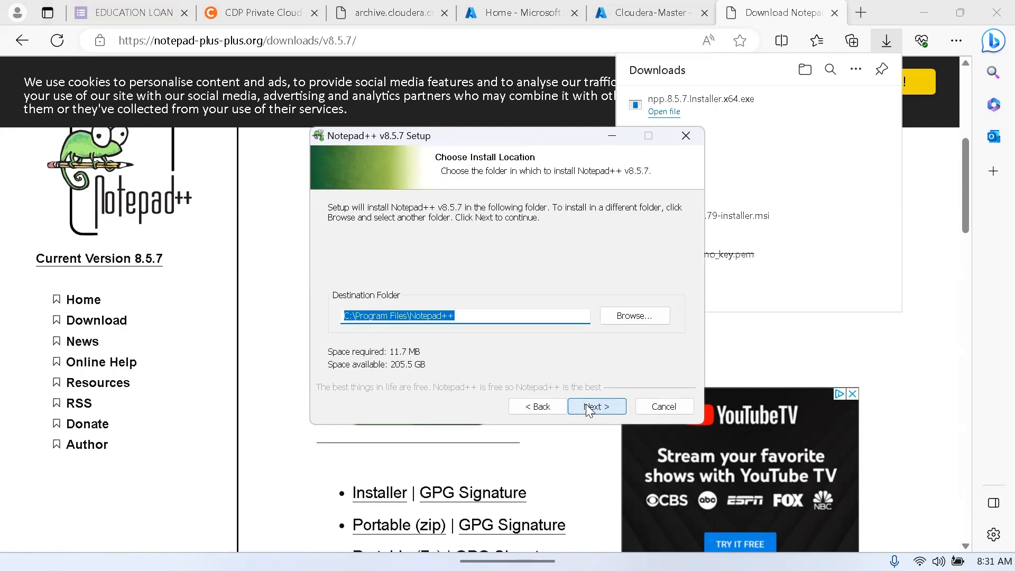
left_click(587, 405)
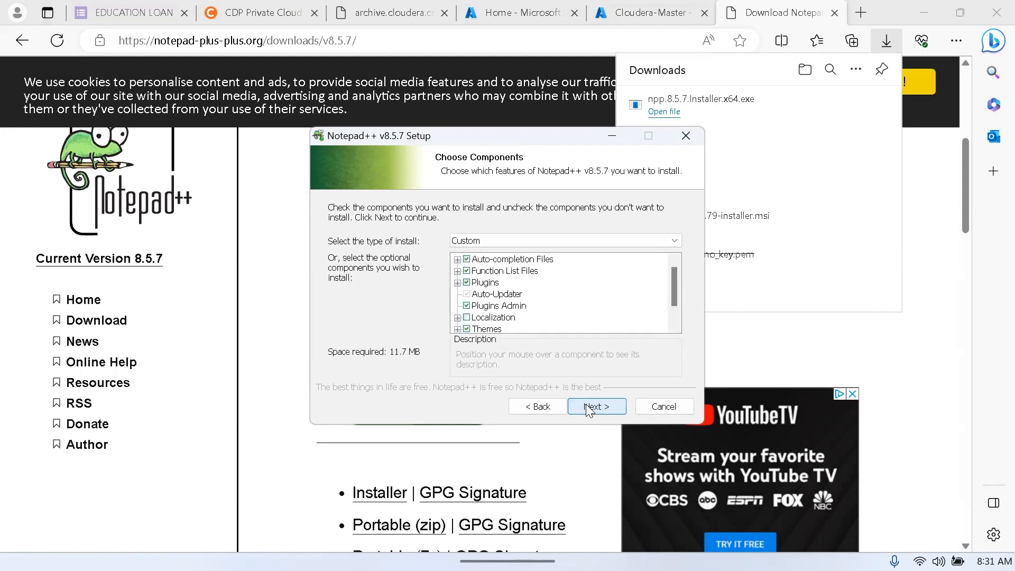
left_click(586, 405)
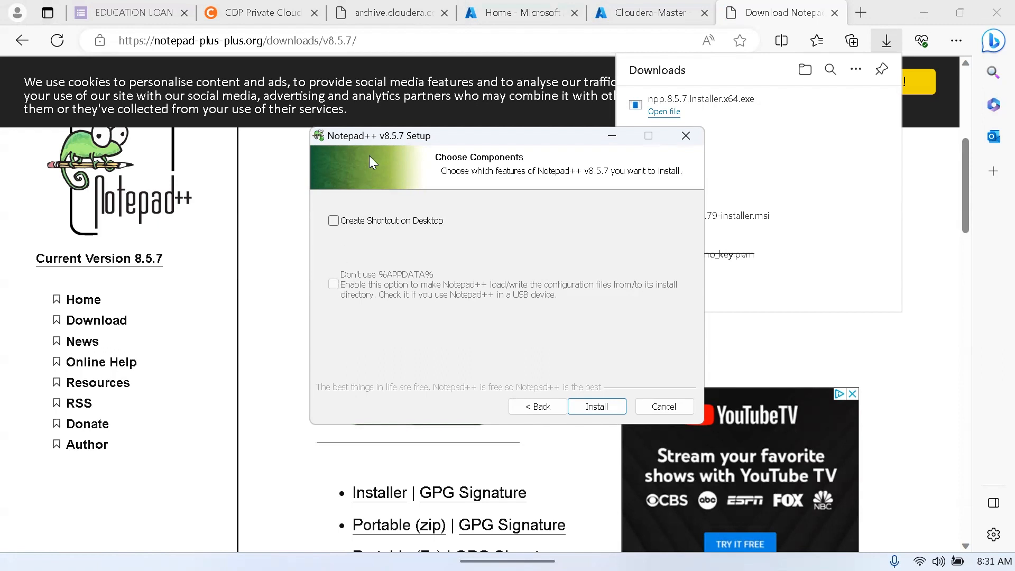
Leave the desktop shortcut off, install, and finish setup with Notepad++ launching.
left_click(369, 220)
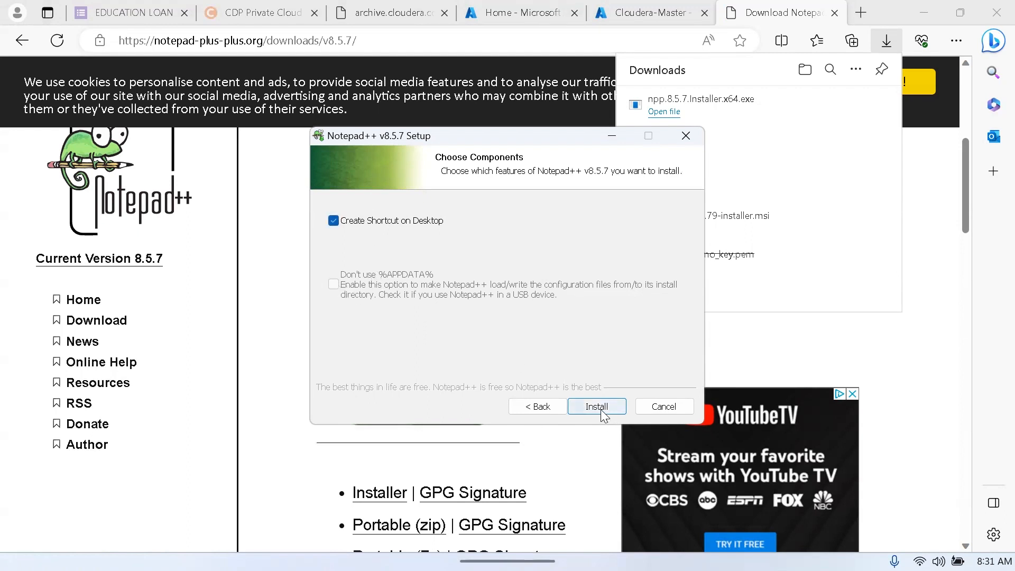
left_click(334, 220)
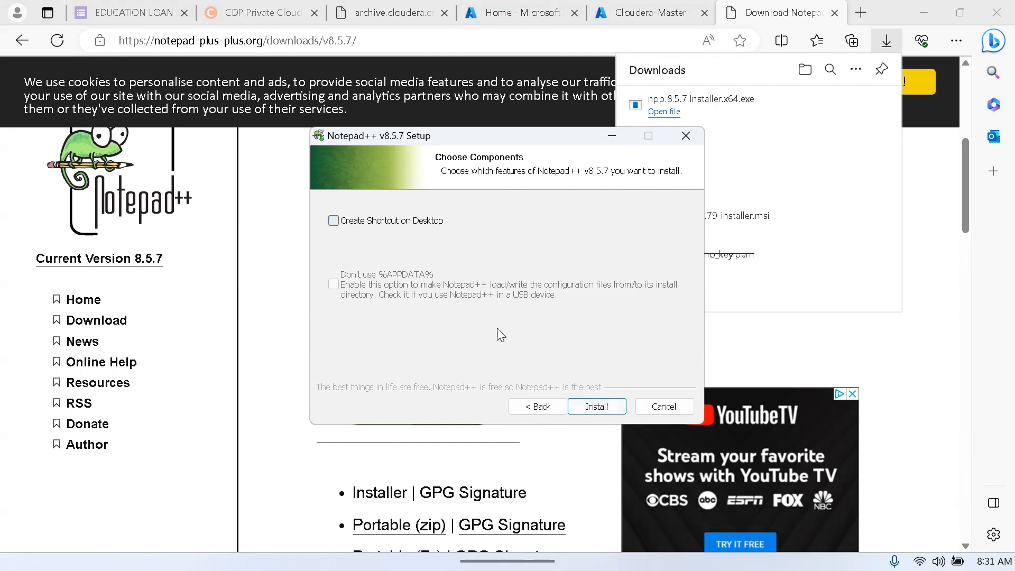
left_click(586, 412)
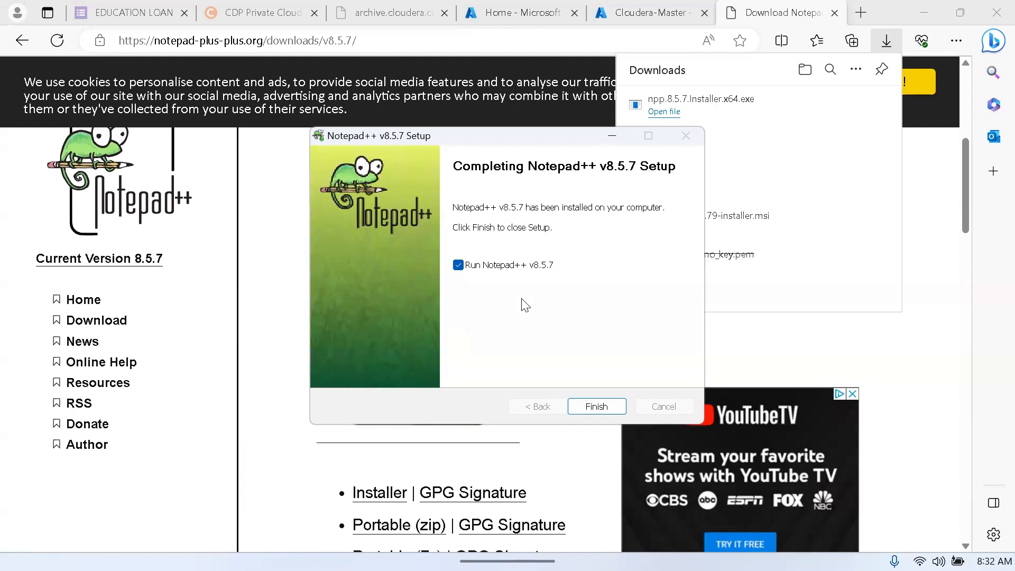
left_click(602, 406)
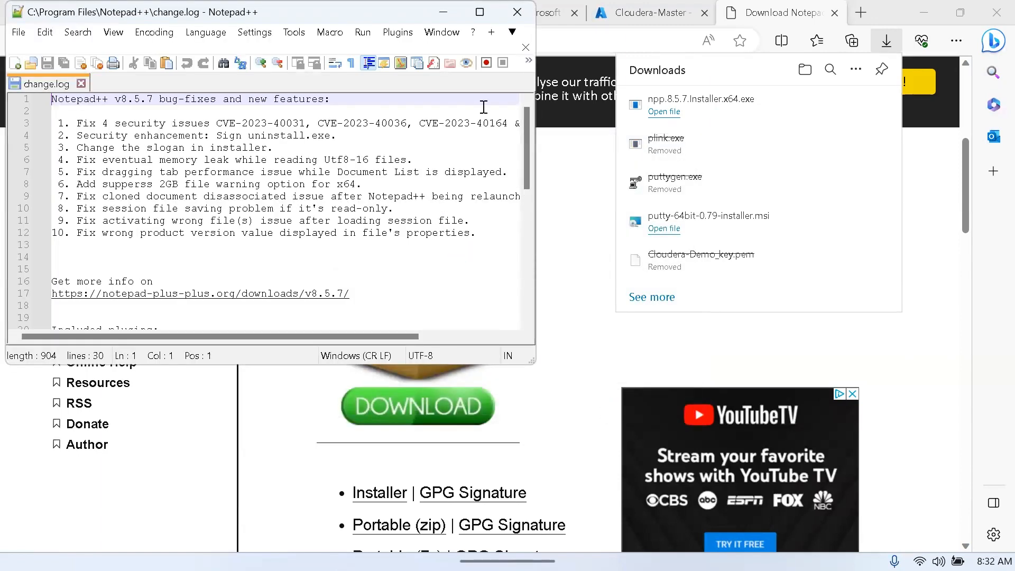
Maximise Notepad++, open a new empty document and close change.log.
left_click(480, 12)
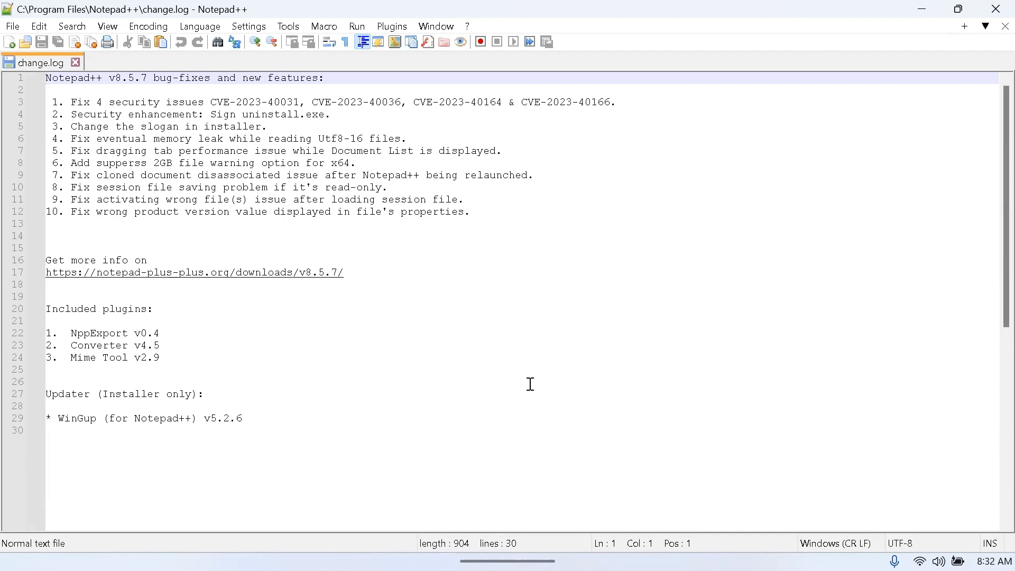
left_click(160, 115)
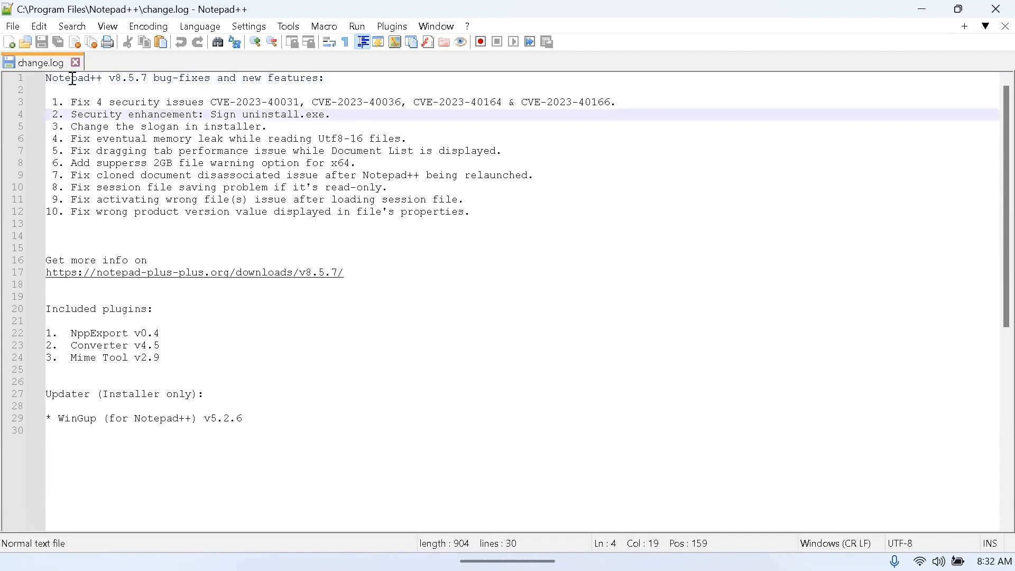
double_click(101, 63)
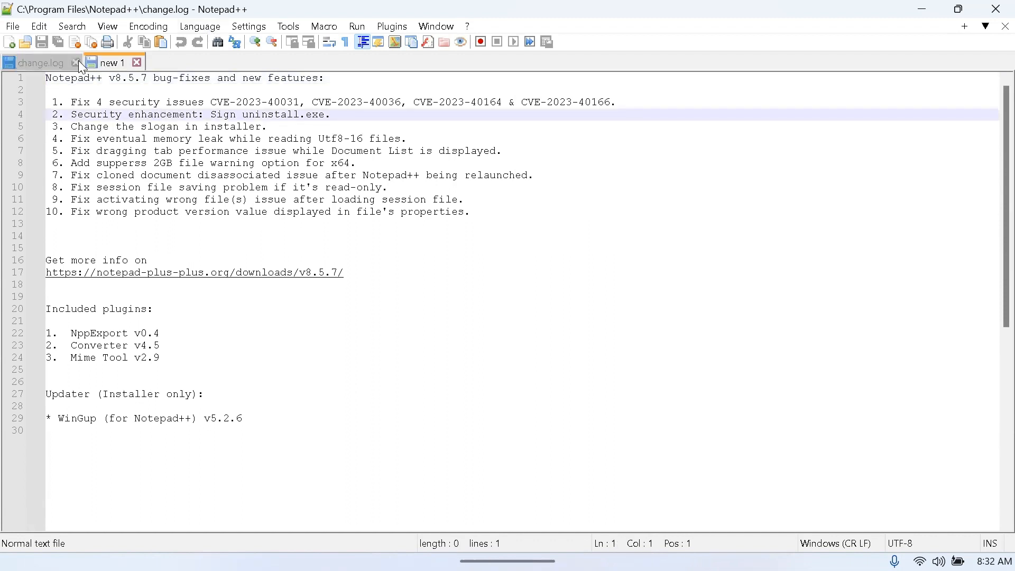
left_click(75, 63)
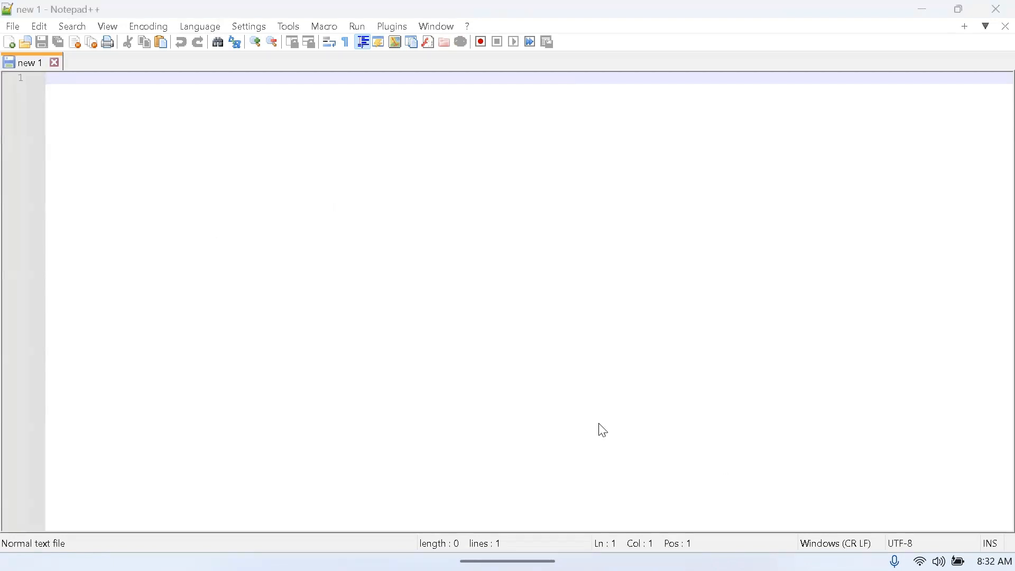
key("super")
left_click(182, 156)
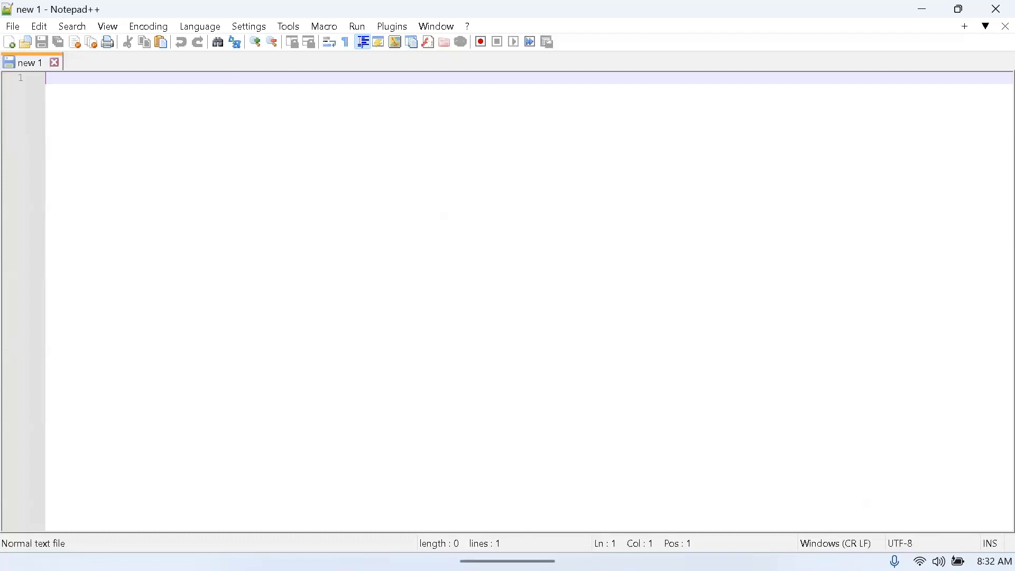
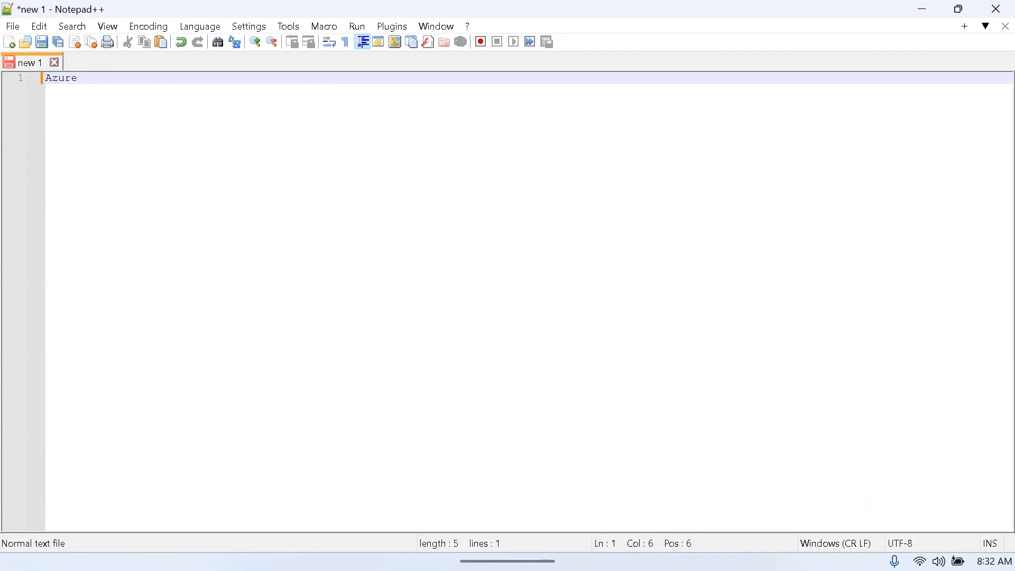
Type the admin account password into the new 1 document, then open Task View.
key("ctrl+a")
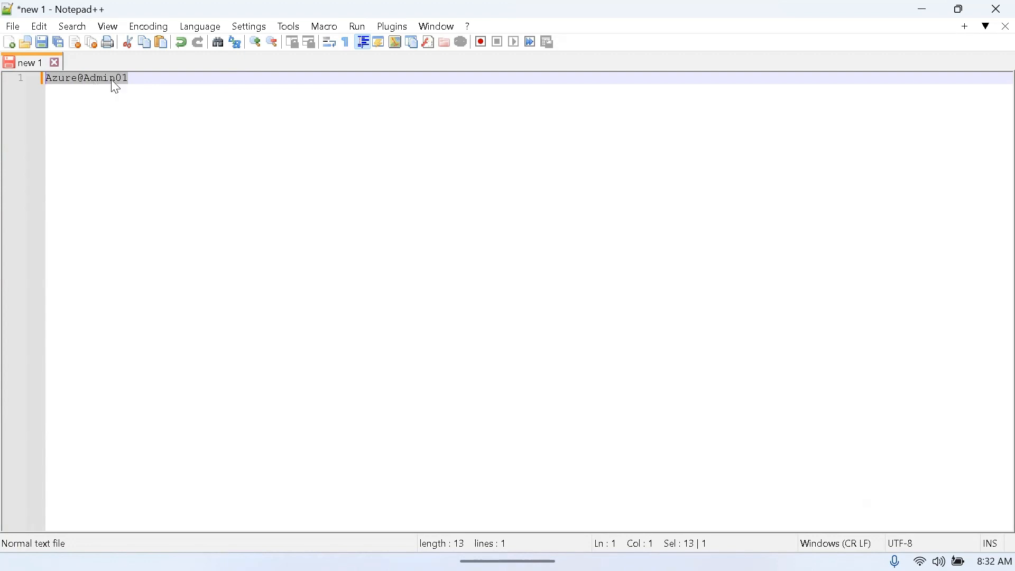
left_click(461, 344)
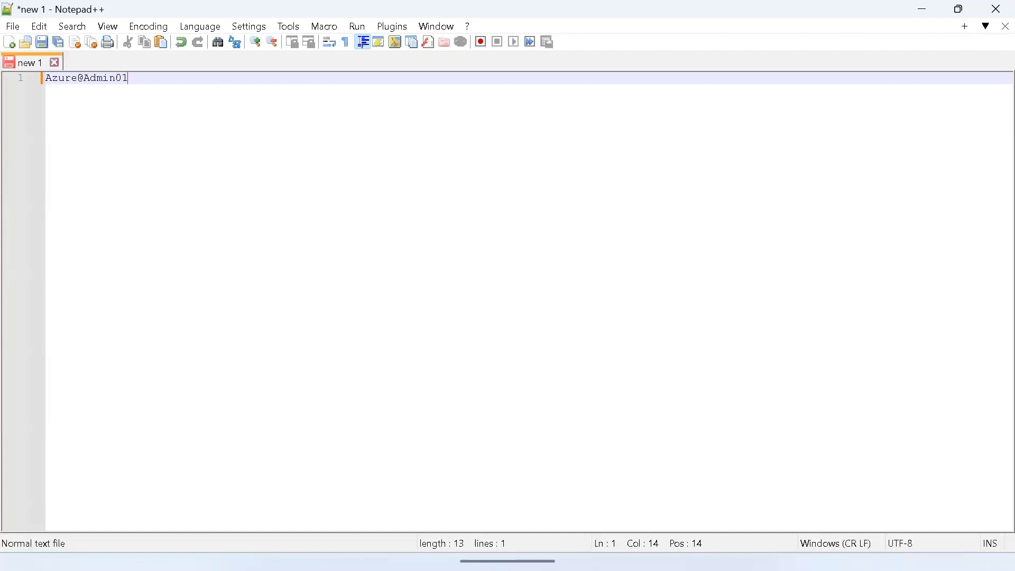
key("super+Tab")
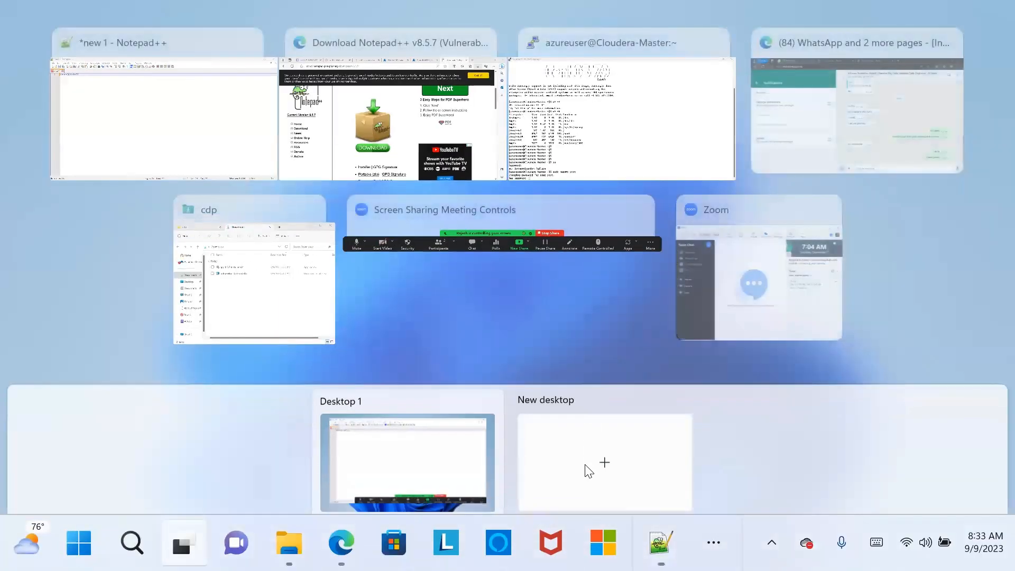
Switch to Edge and close the Download Notepad++ and CDP Private Cloud Base tabs.
key("Escape")
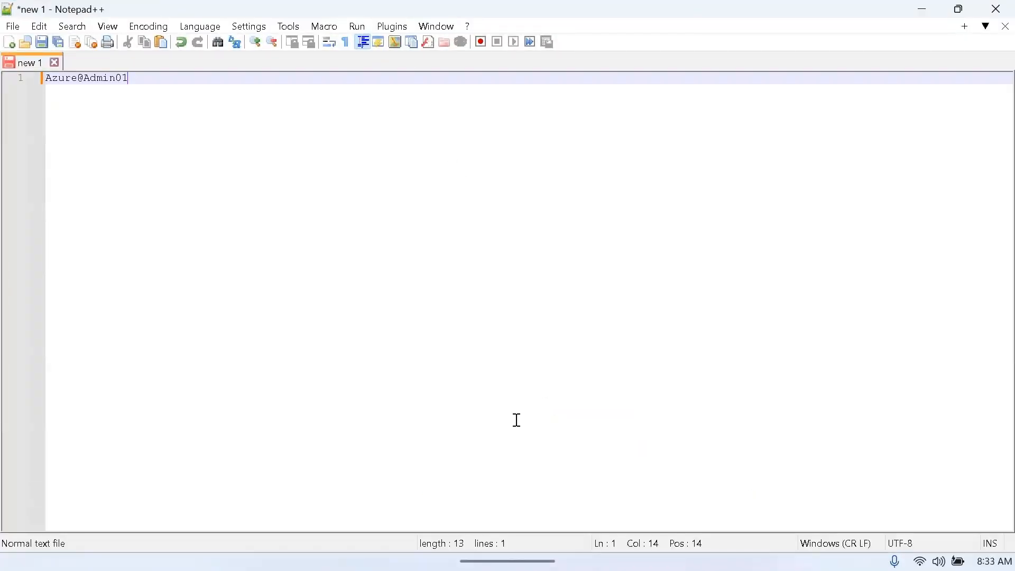
key("super+Tab")
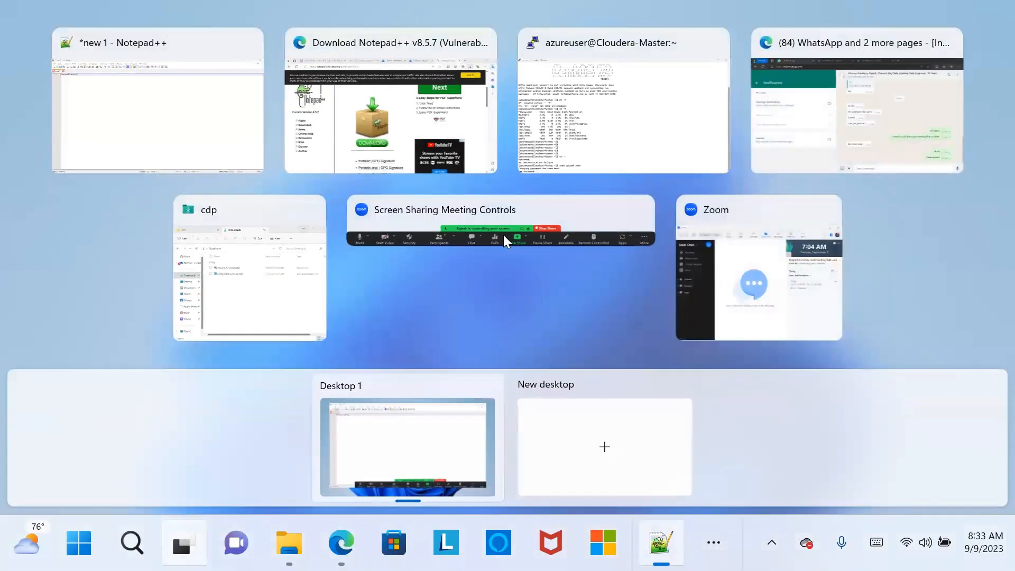
left_click(458, 143)
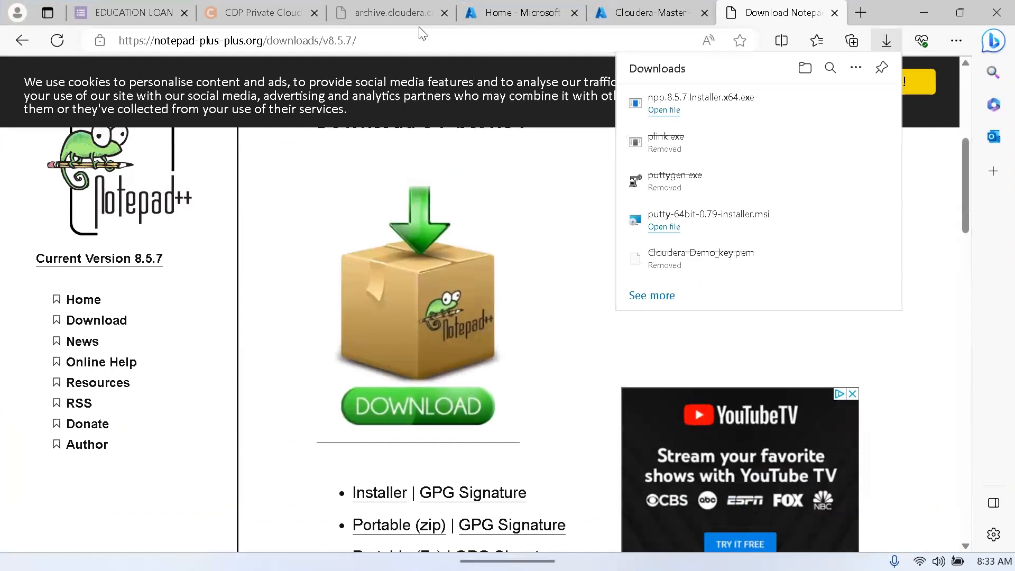
key("ctrl+w")
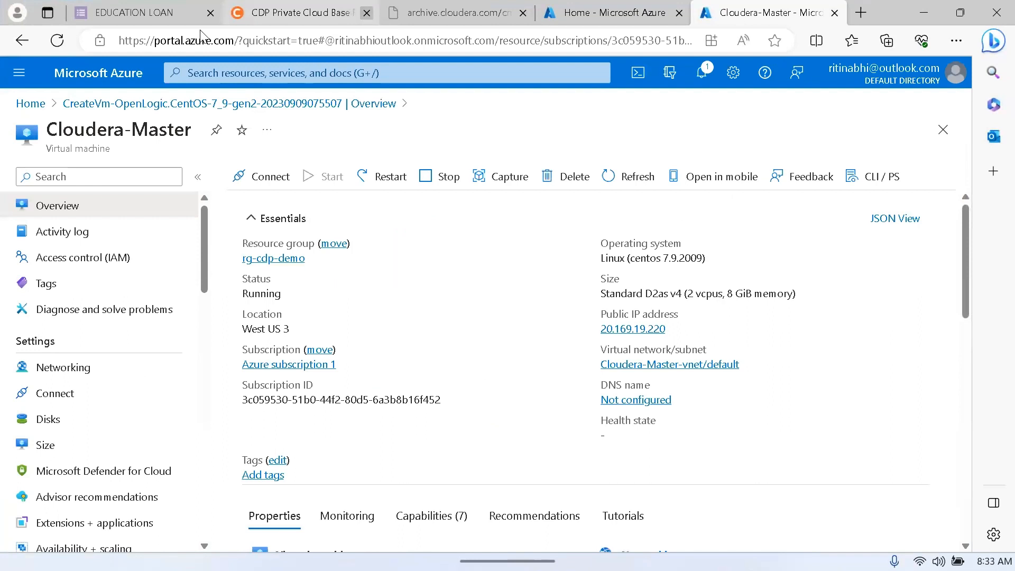
left_click(367, 13)
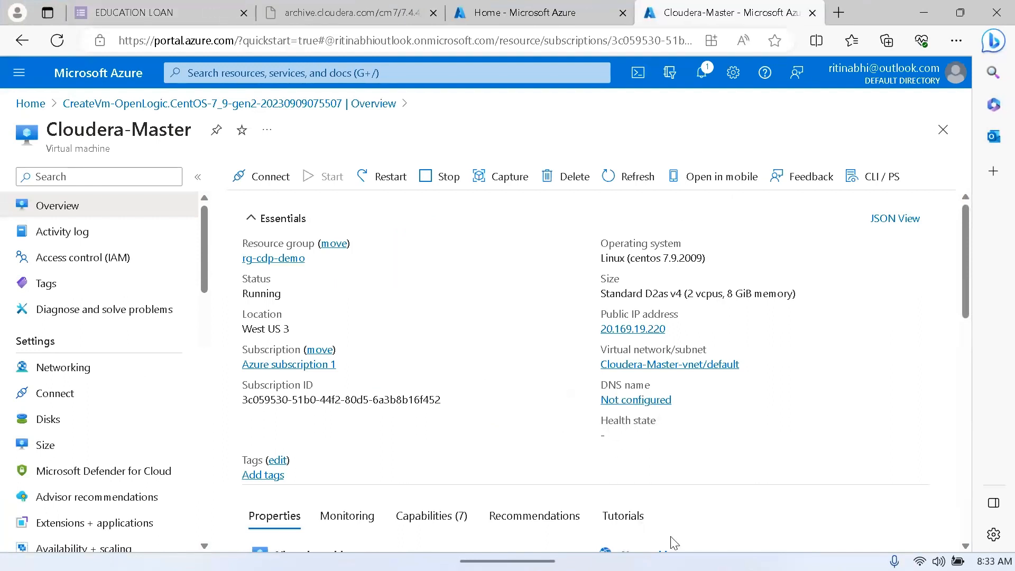
Unpin the Microsoft and McAfee LiveSafe shortcuts from the taskbar.
key("super")
mouse_move(674, 543)
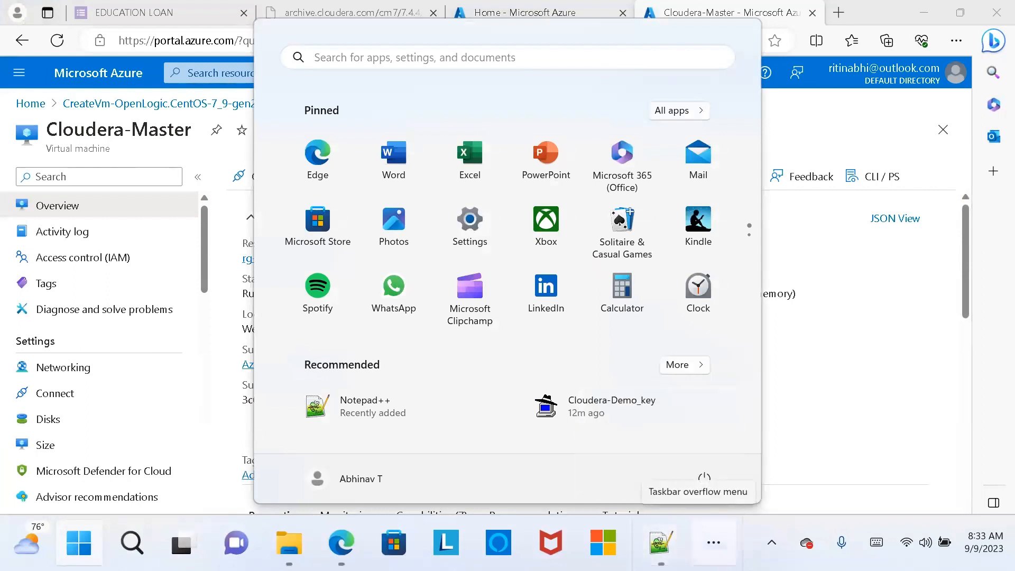
right_click(604, 543)
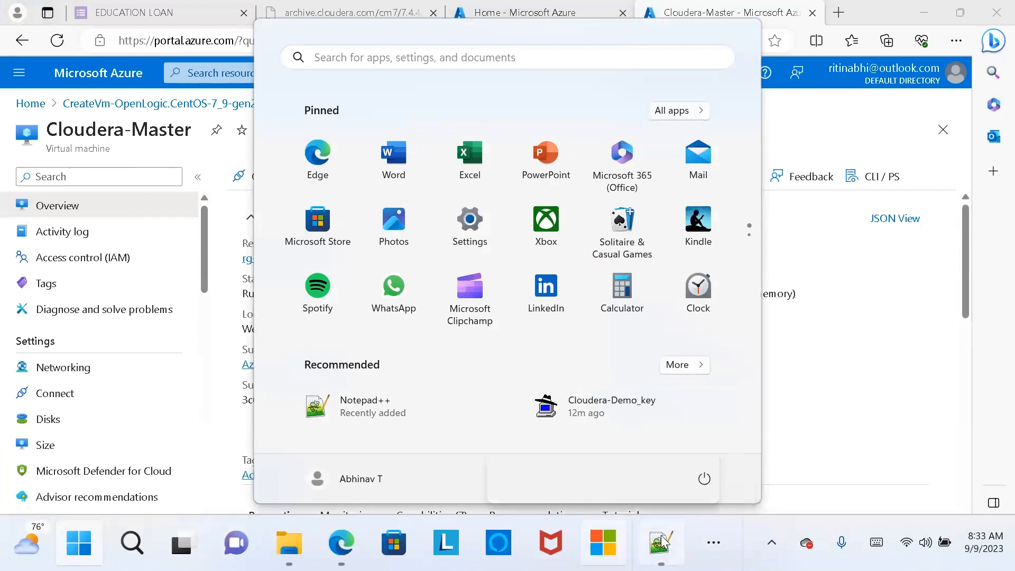
mouse_move(664, 543)
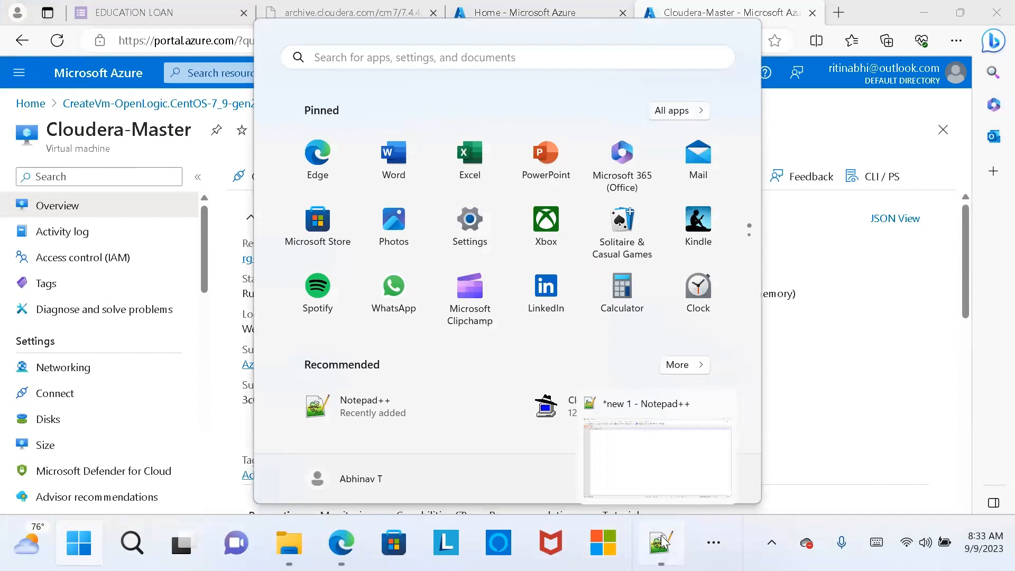
right_click(606, 544)
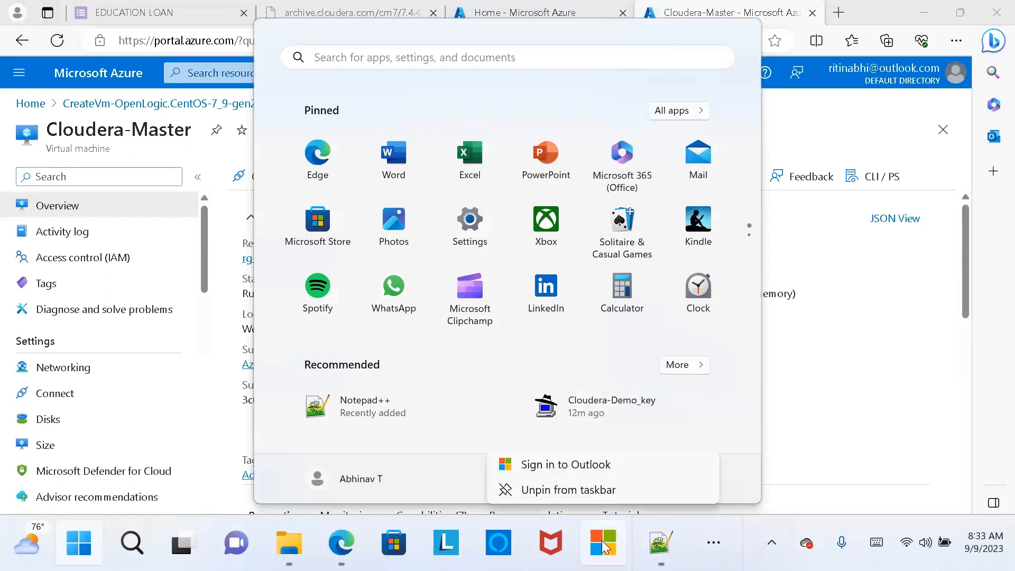
left_click(571, 490)
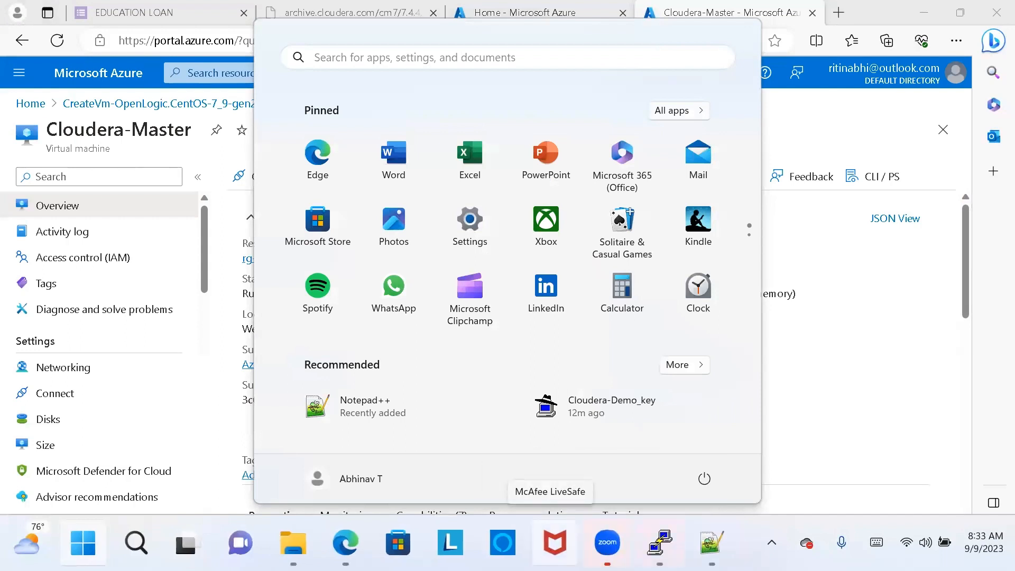
right_click(558, 542)
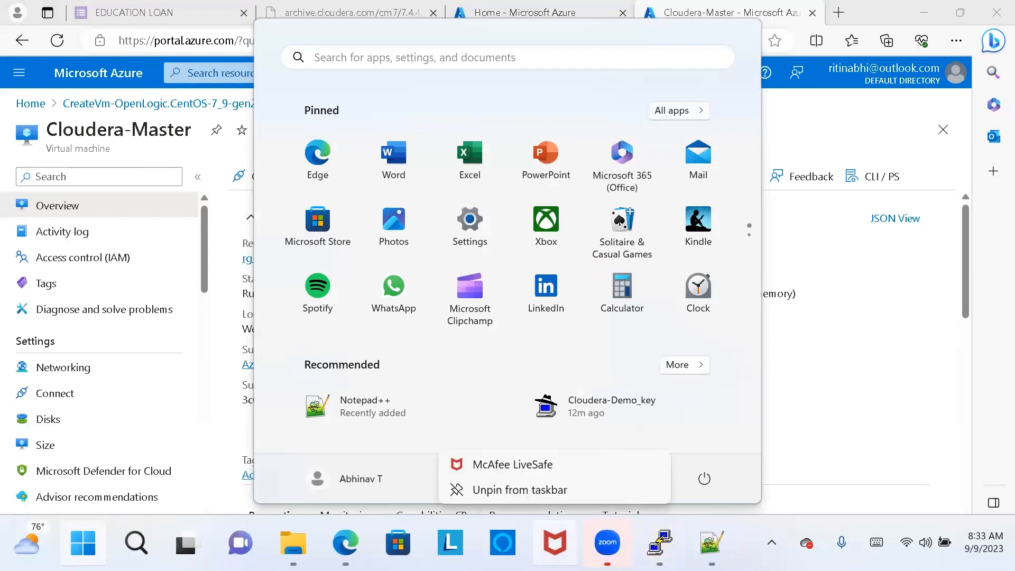
left_click(558, 492)
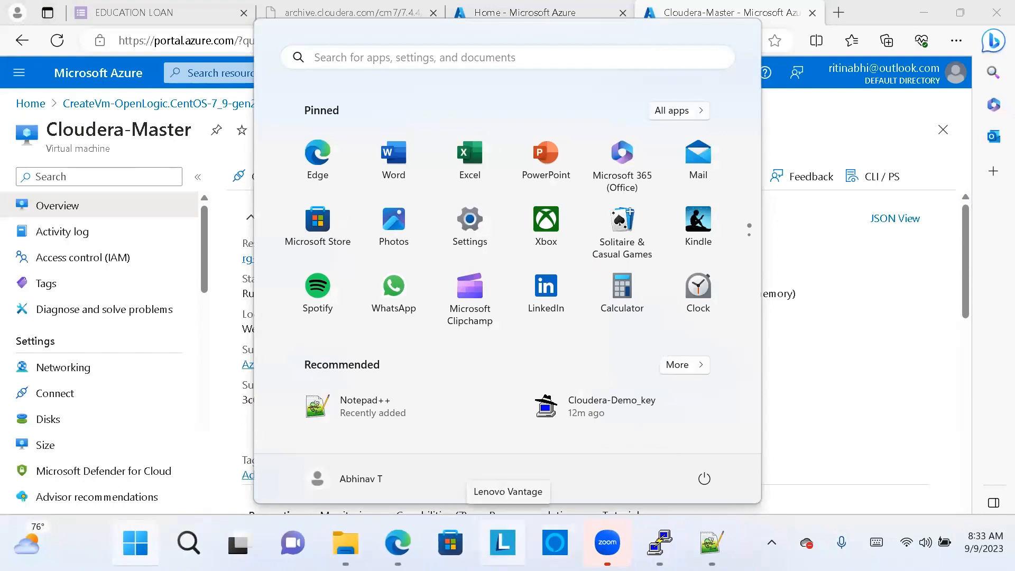
Unpin Lenovo Vantage, Microsoft Store and Alexa from the taskbar.
right_click(512, 540)
left_click(503, 489)
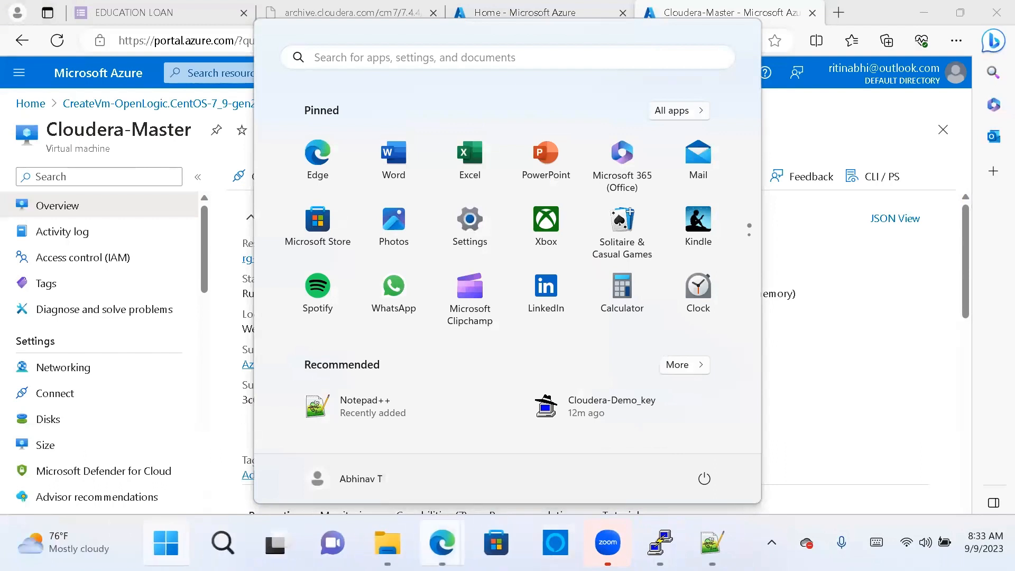
mouse_move(451, 542)
right_click(508, 542)
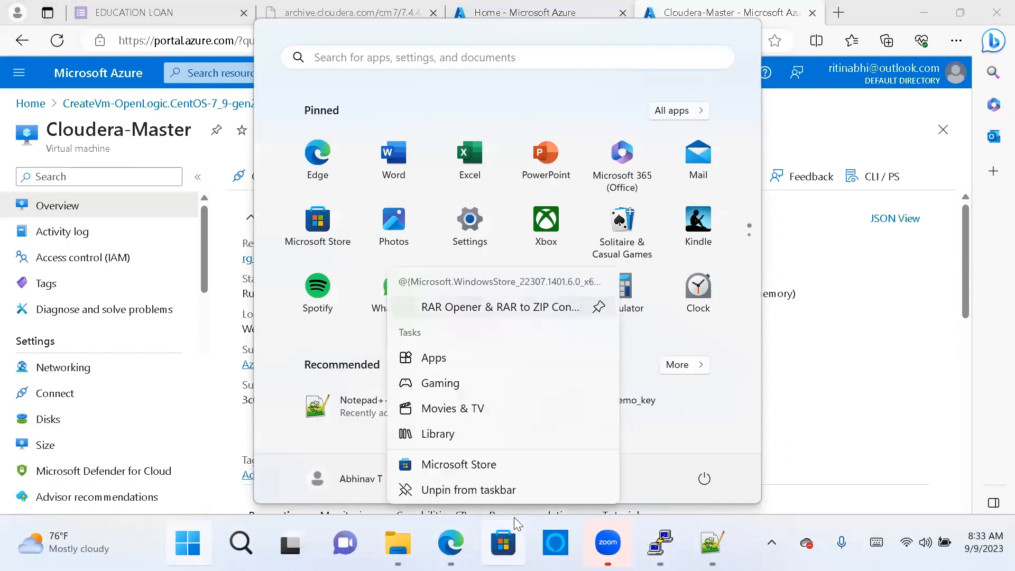
left_click(500, 491)
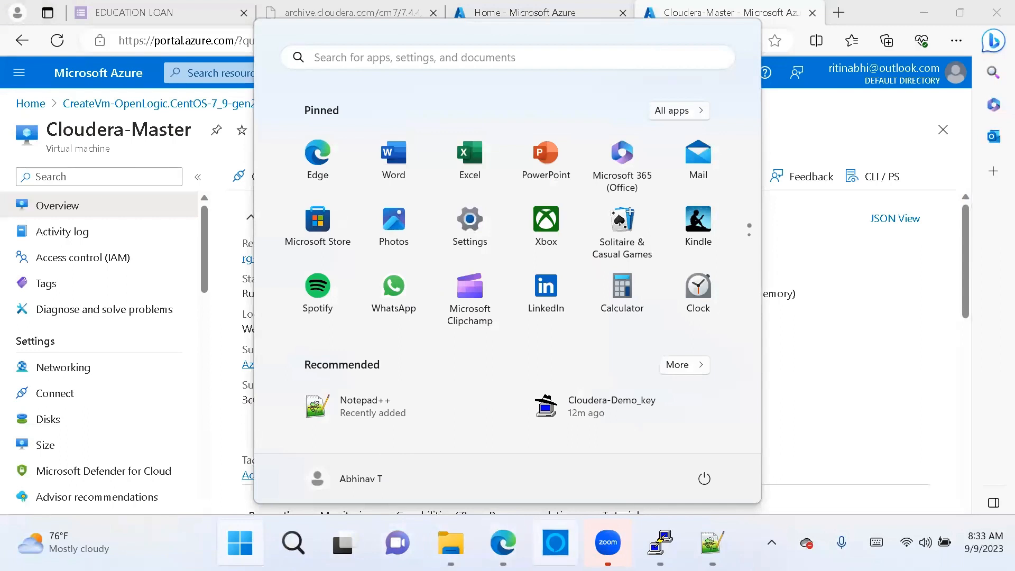
right_click(556, 542)
left_click(555, 492)
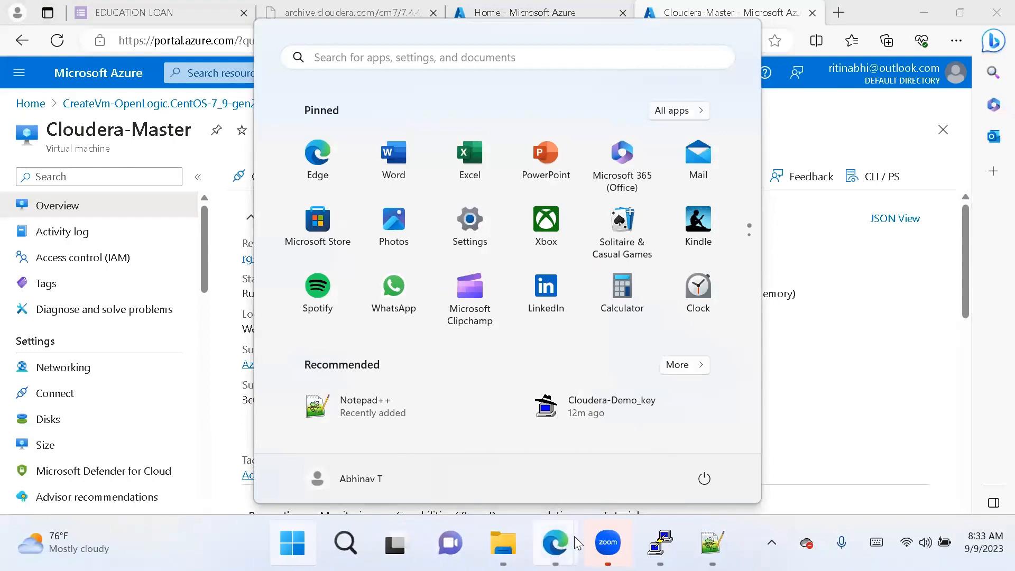
mouse_move(605, 548)
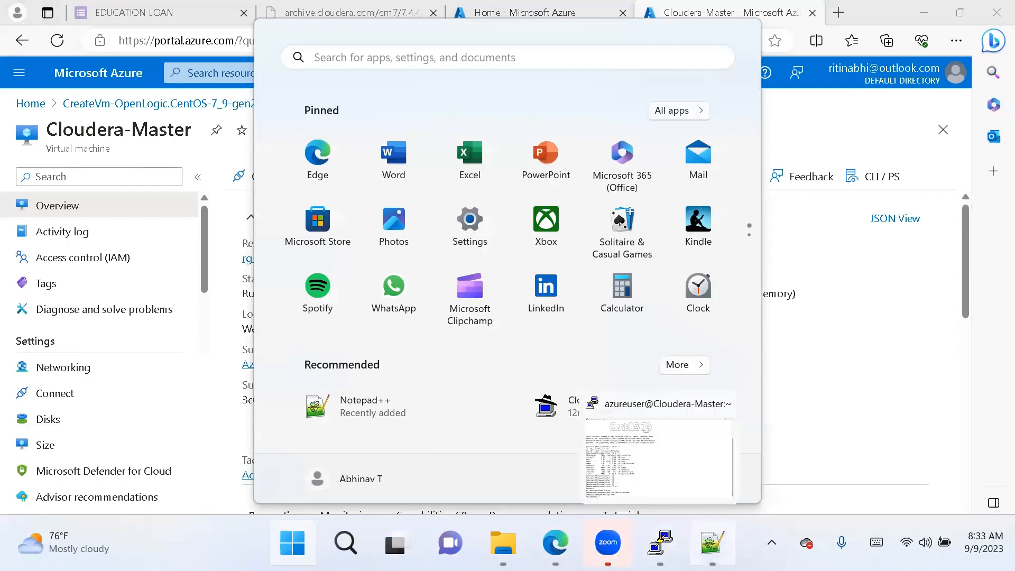
mouse_move(713, 543)
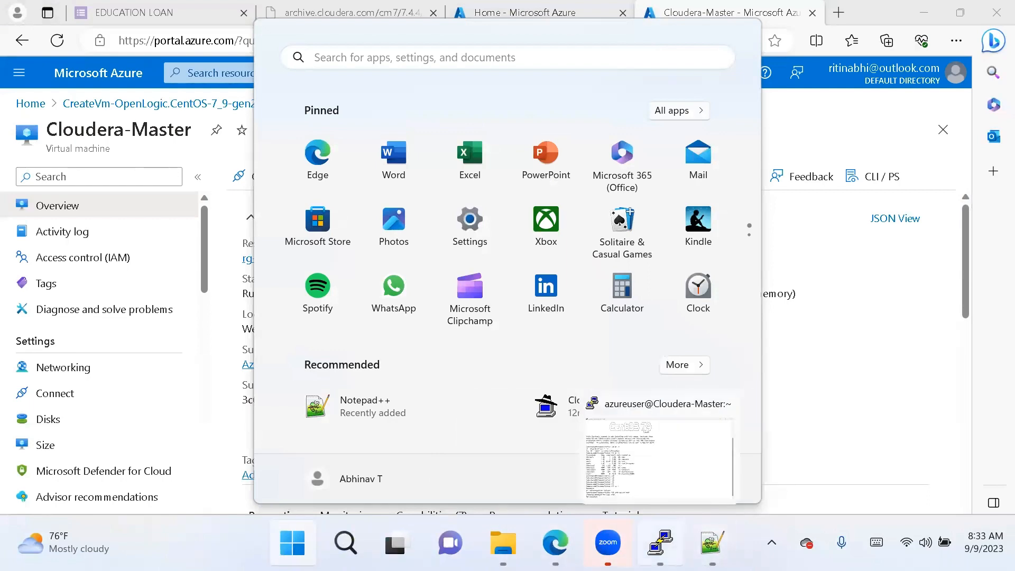
Copy the password from the Notepad++ note and use it to set and confirm root's new password.
left_click(660, 544)
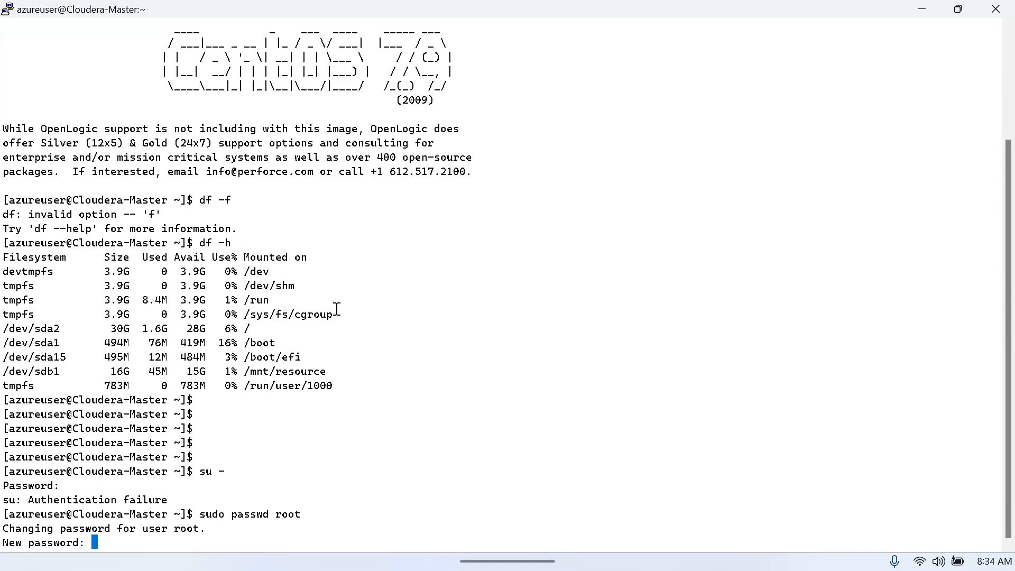
key("super")
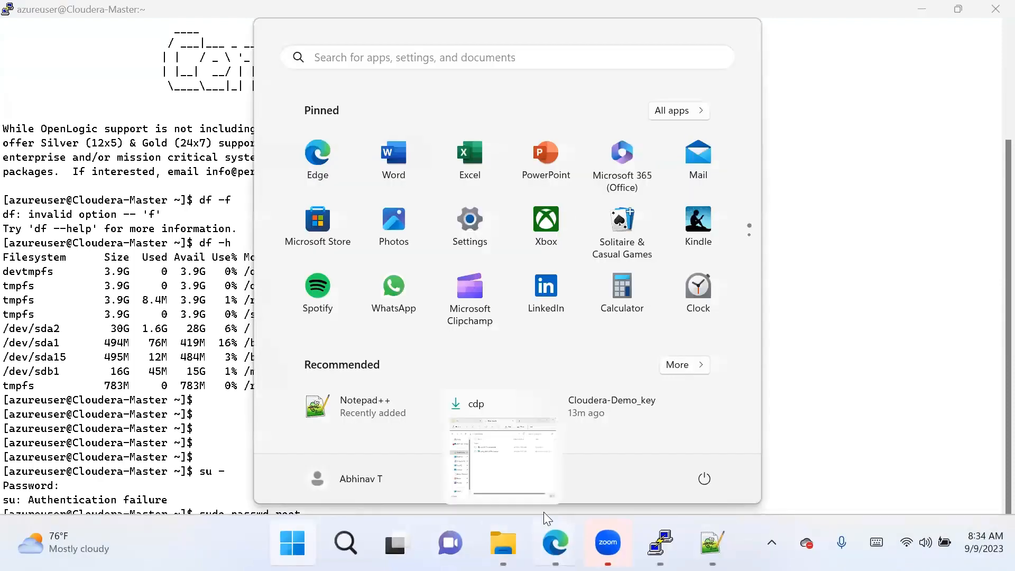
left_click(712, 543)
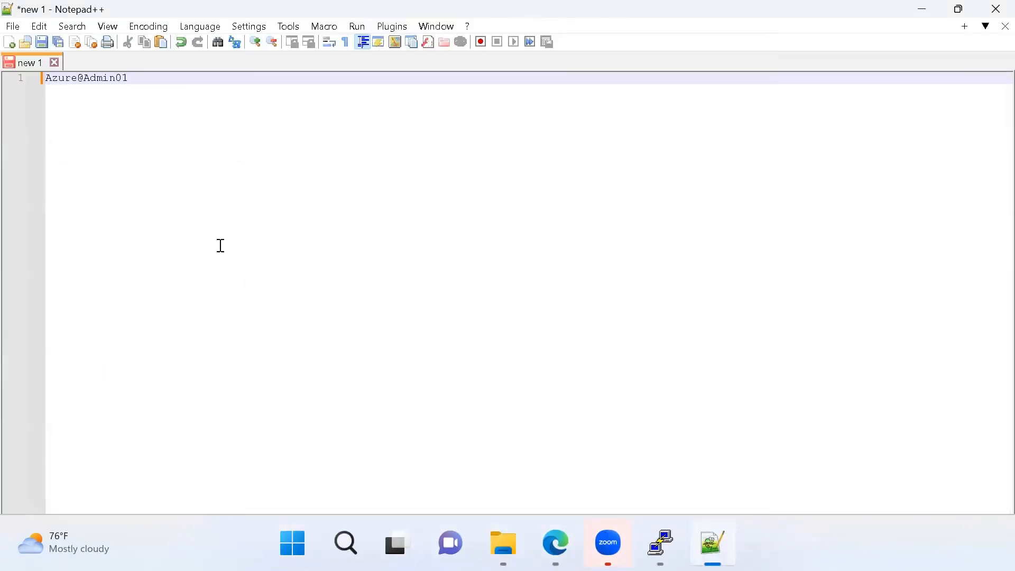
right_click(62, 80)
left_click(102, 112)
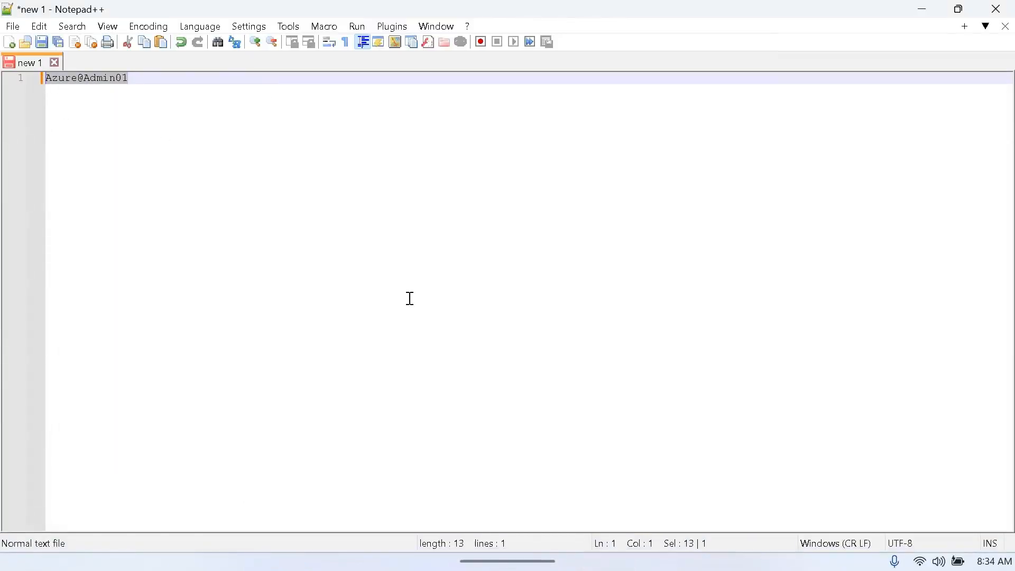
left_click(410, 298)
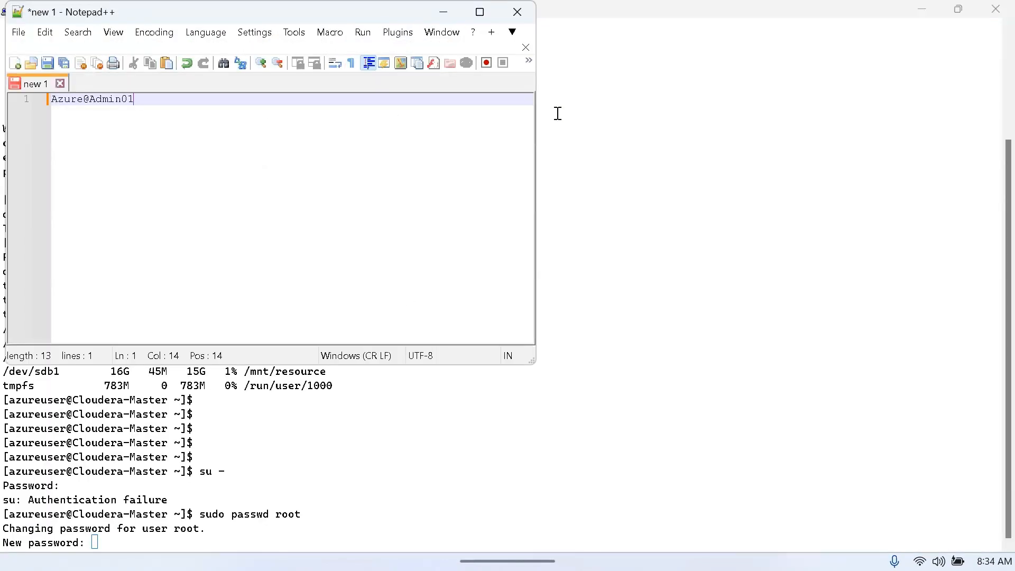
left_click(626, 292)
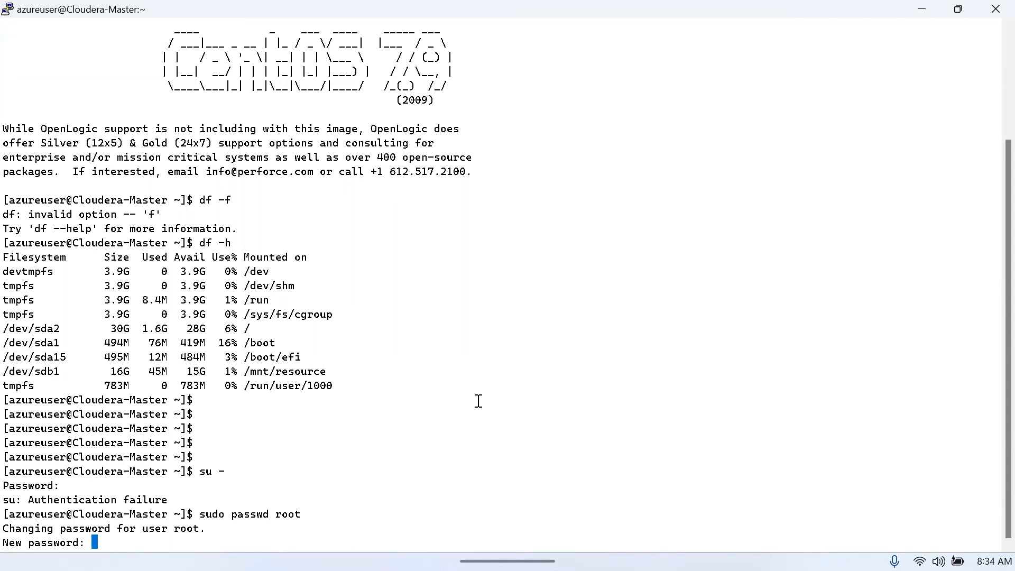
key("Return")
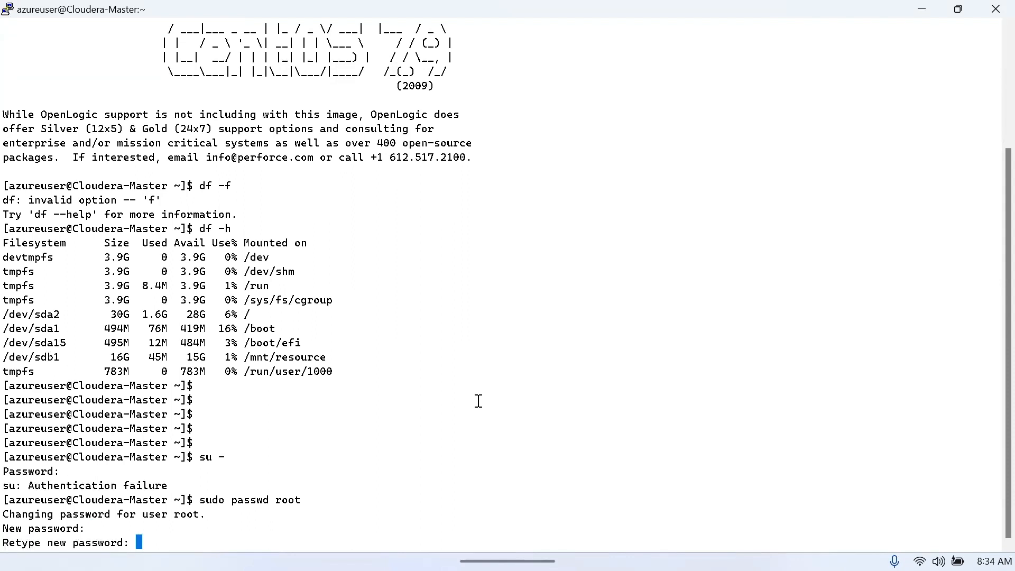
key("Return")
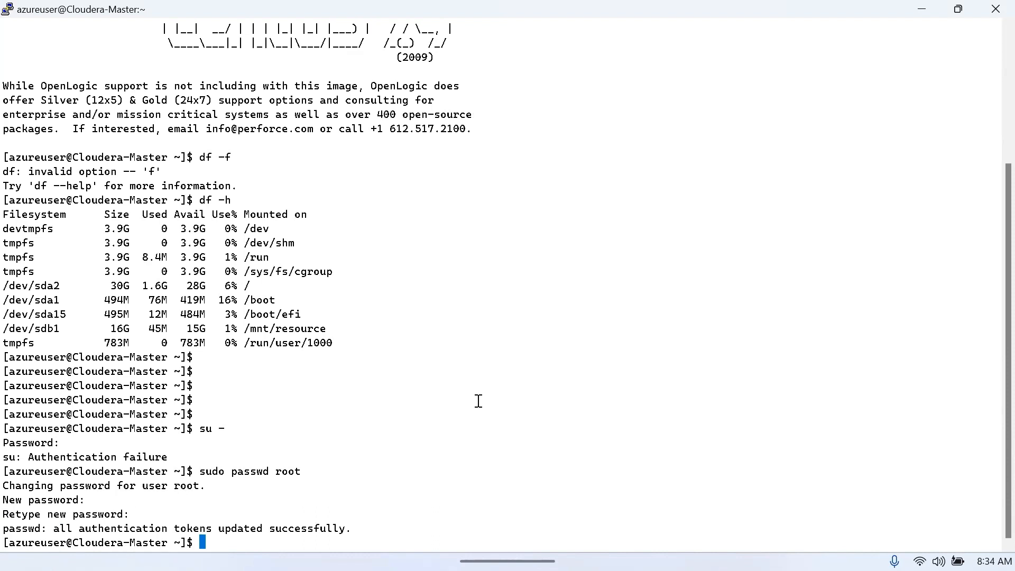
Run su - again and submit the root password to enter a root login shell.
key("Return")
key("Return")
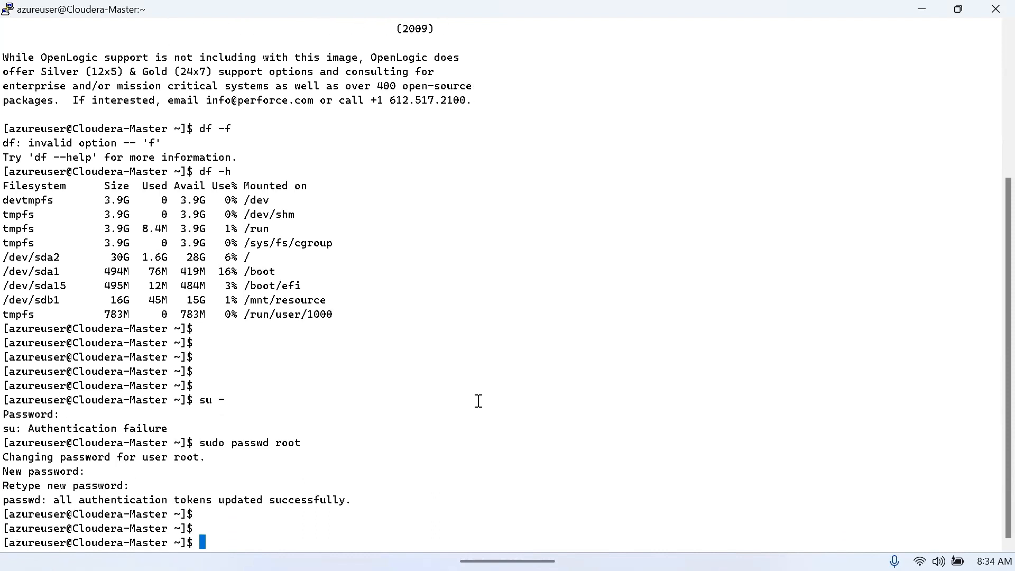
key("Up")
key("Up")
key("Return")
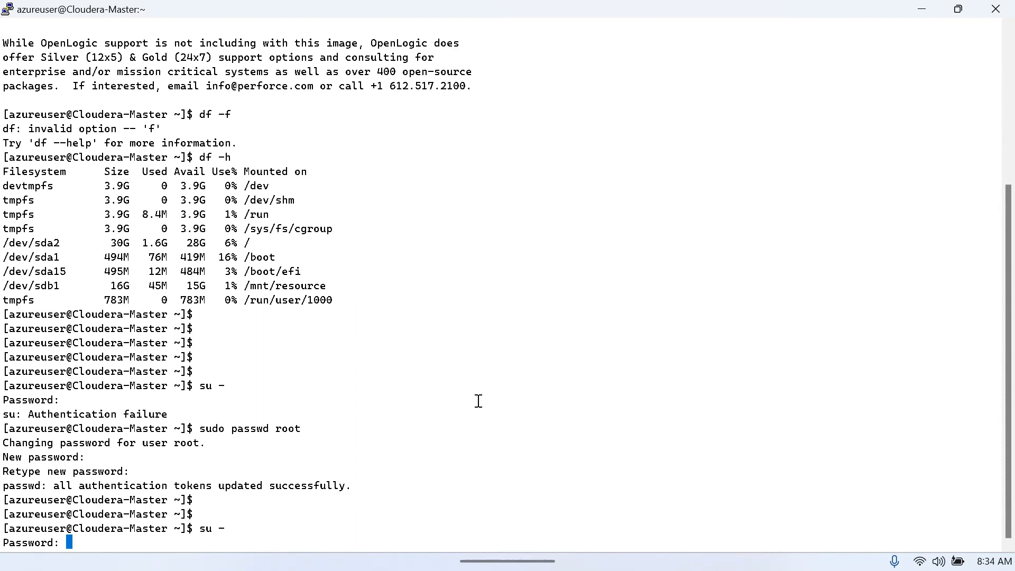
key("Return")
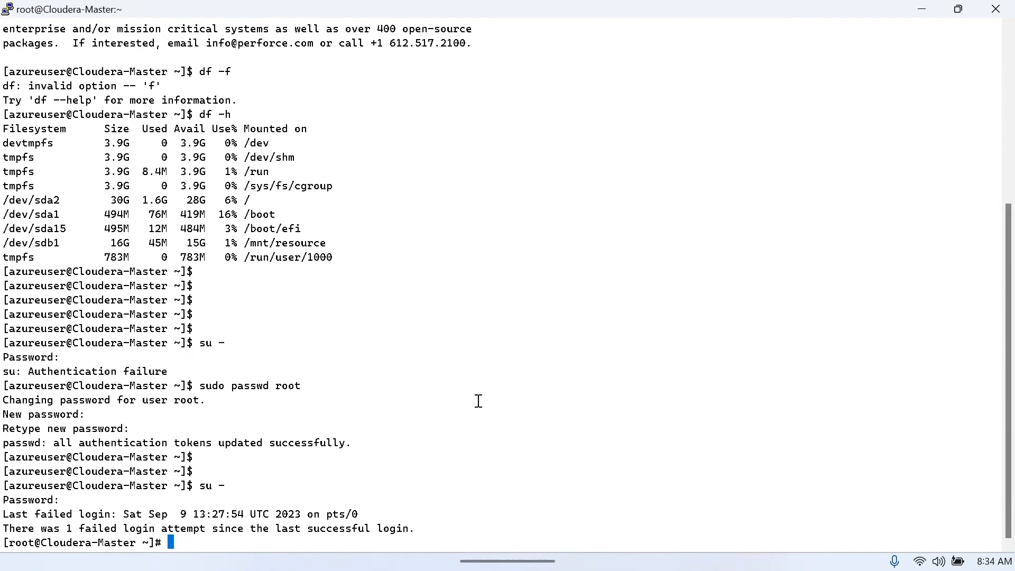
List root's home directory with ll, showing anaconda-ks.cfg and original-ks.cfg.
key("Return")
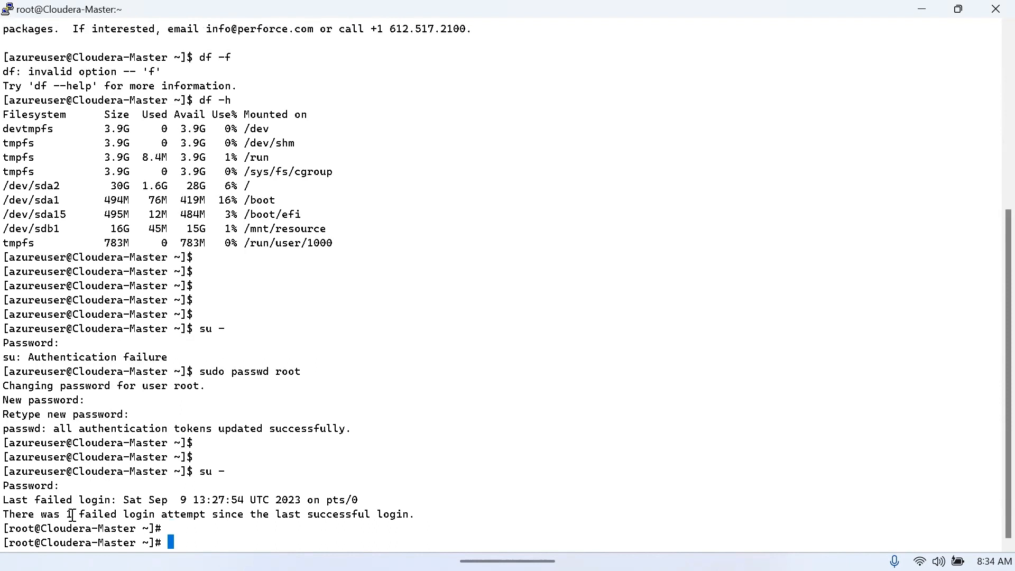
left_click_drag(60, 514, 108, 514)
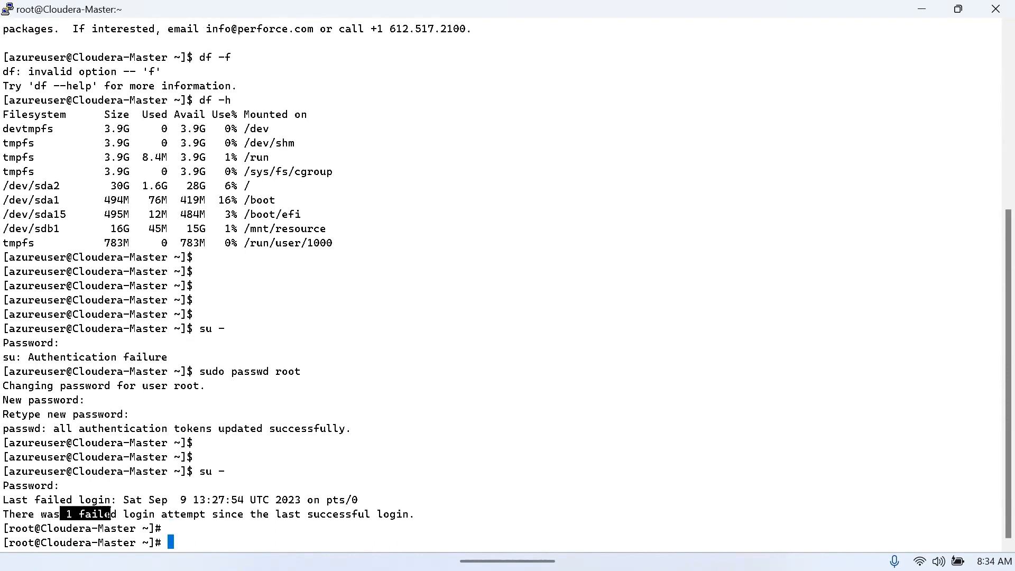
left_click(246, 519)
key("Return")
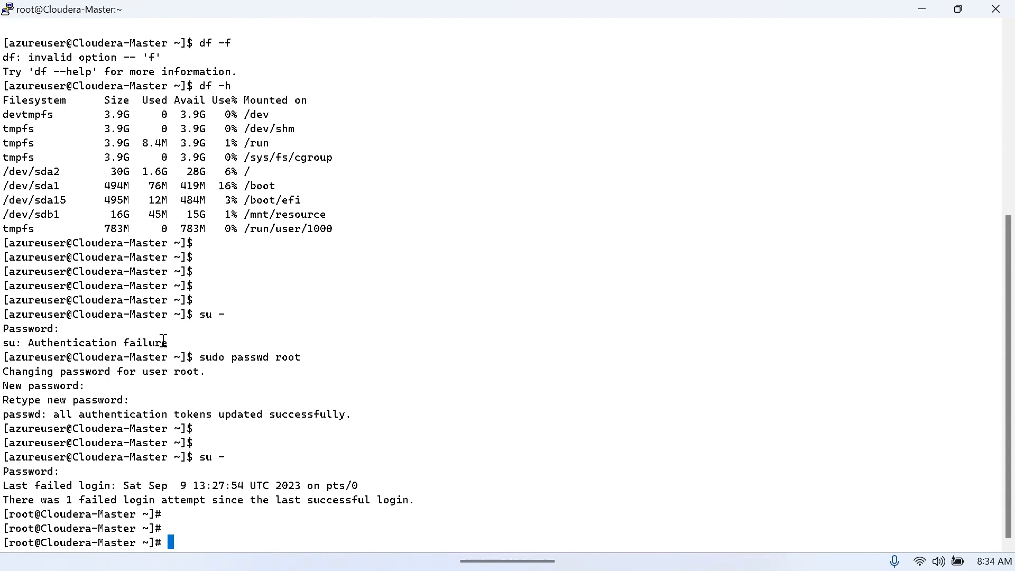
type("ll")
key("Return")
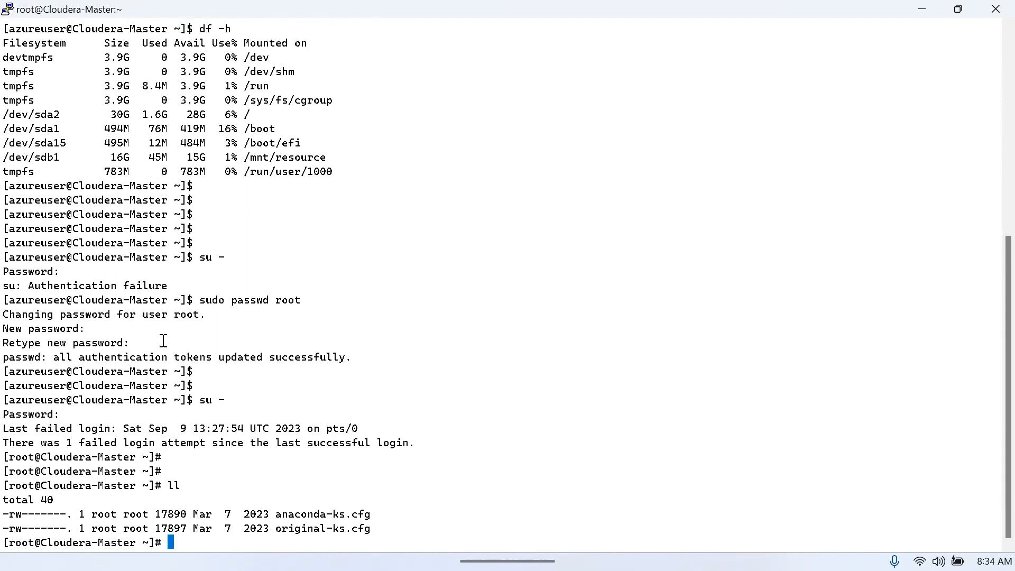
Open .bash_profile in vi using Tab completion.
type("vi.")
key("BackSpace")
type(".bash_prof")
key("Tab")
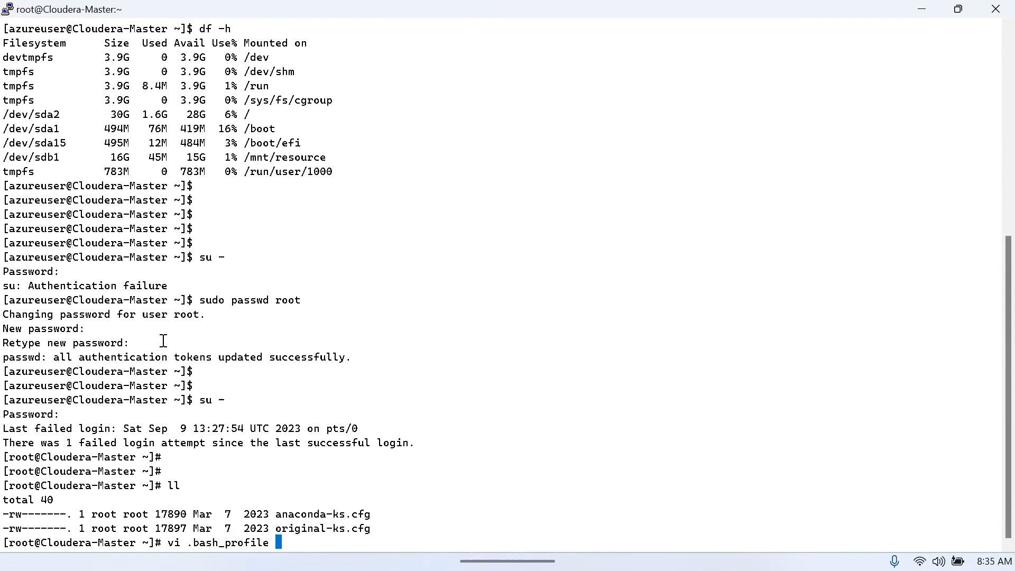
key("Return")
Add the line export PS1='[\u@\h \w]\$ ' below export PATH in .bash_profile.
key("Down")
key("Down")
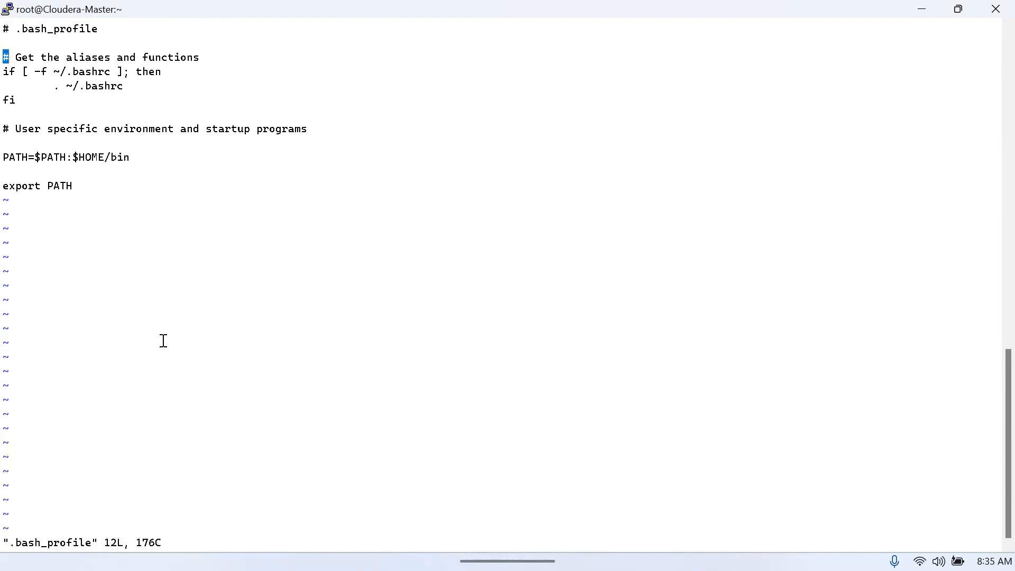
key("Down")
key("Down")
key("Down")
key("Down")
key("Down")
key("Down")
key("Down")
key("Down")
key("Down")
key("A")
key("Return")
key("Return")
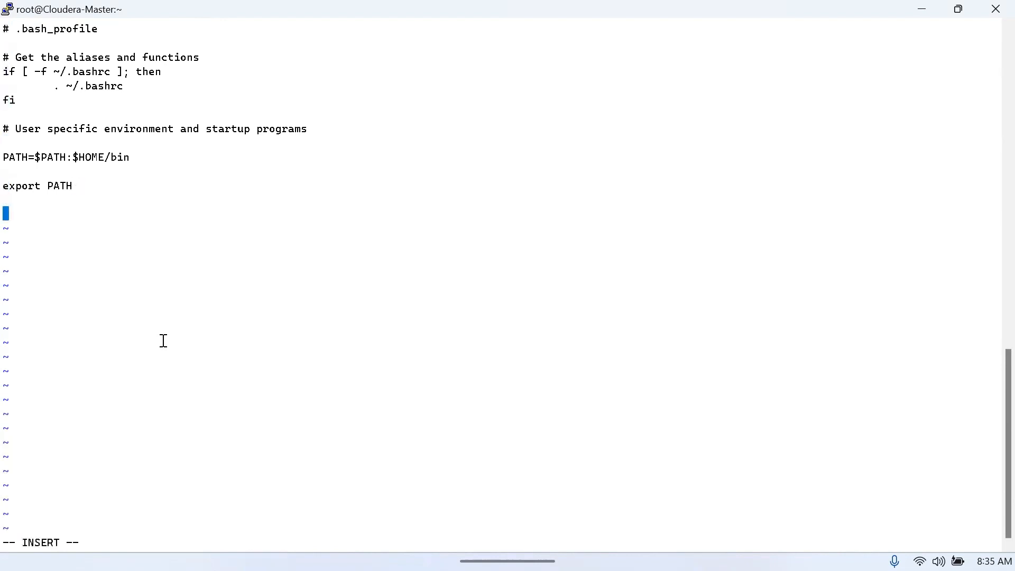
type("export PS1=''")
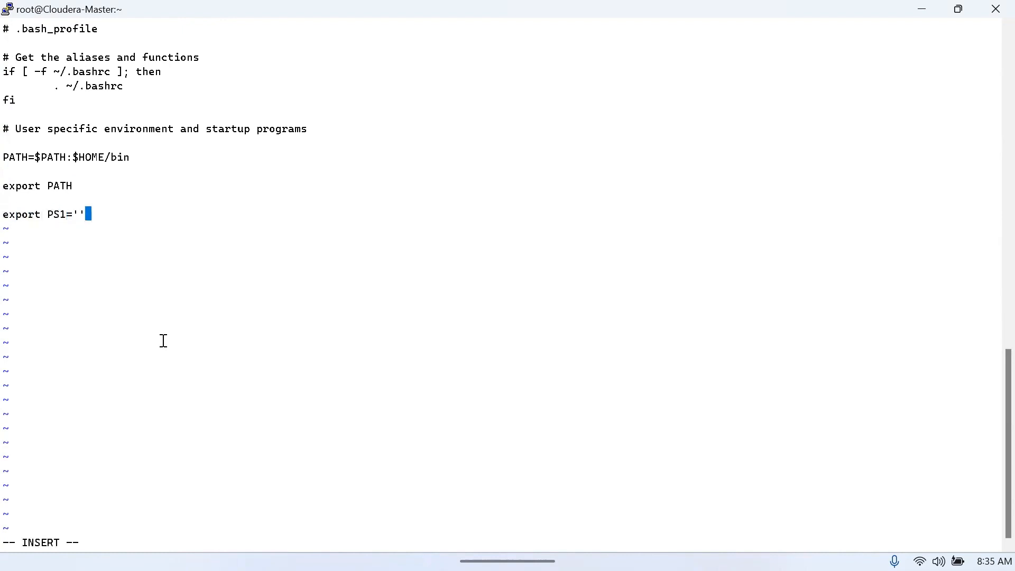
key("Left")
type("[]\\$")
key("Left")
key("Left")
key("Left")
key("Left")
key("Left")
key("Right")
type("\\u#")
key("BackSpace")
type("@\\h \\wx")
key("BackSpace")
Save .bash_profile with :wq and reload it with source .bash_profile.
key("Escape")
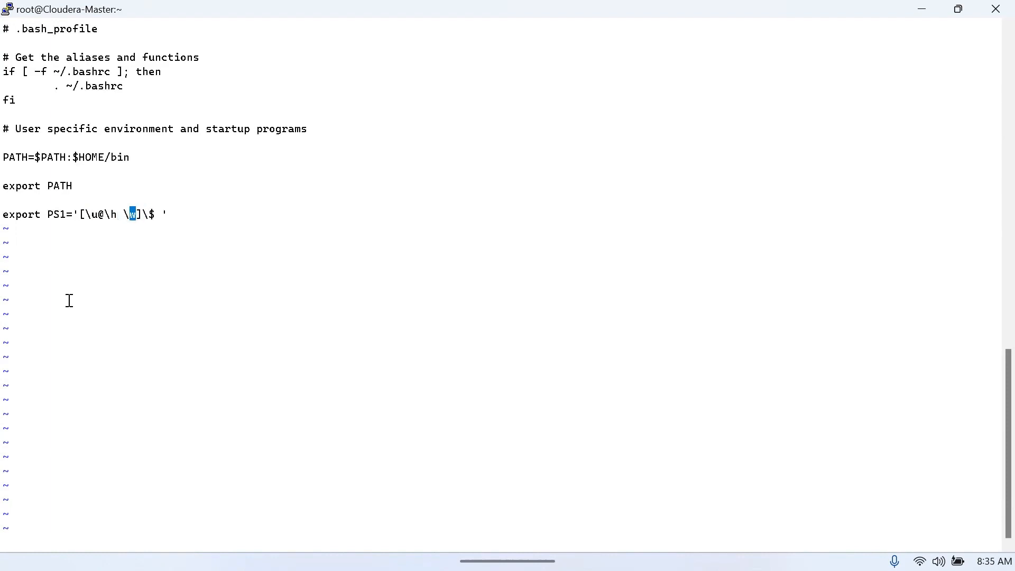
key("dollar")
type(":wq")
key("Return")
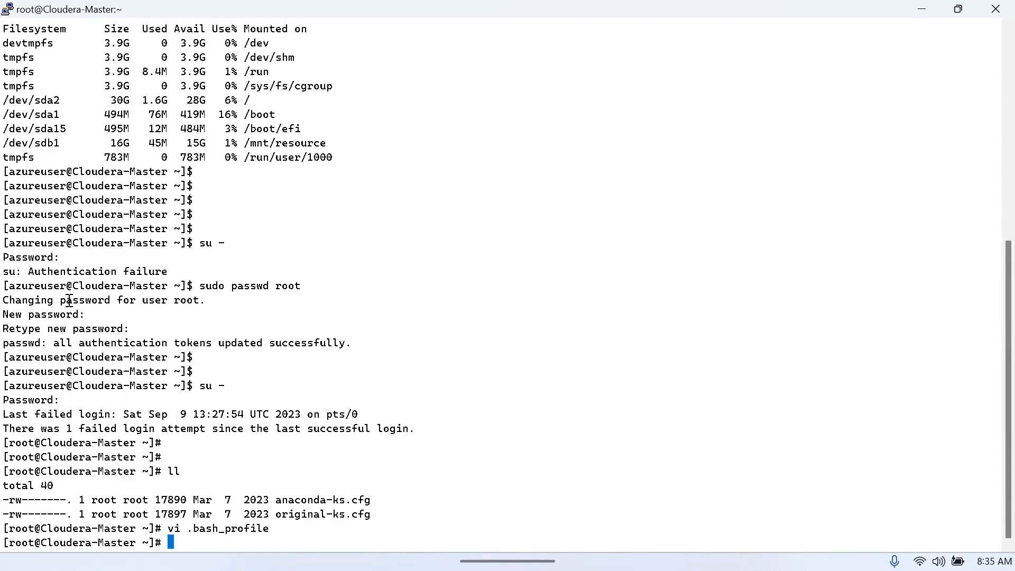
key("Up")
key("Home")
key("Delete")
key("Delete")
type("source")
key("Return")
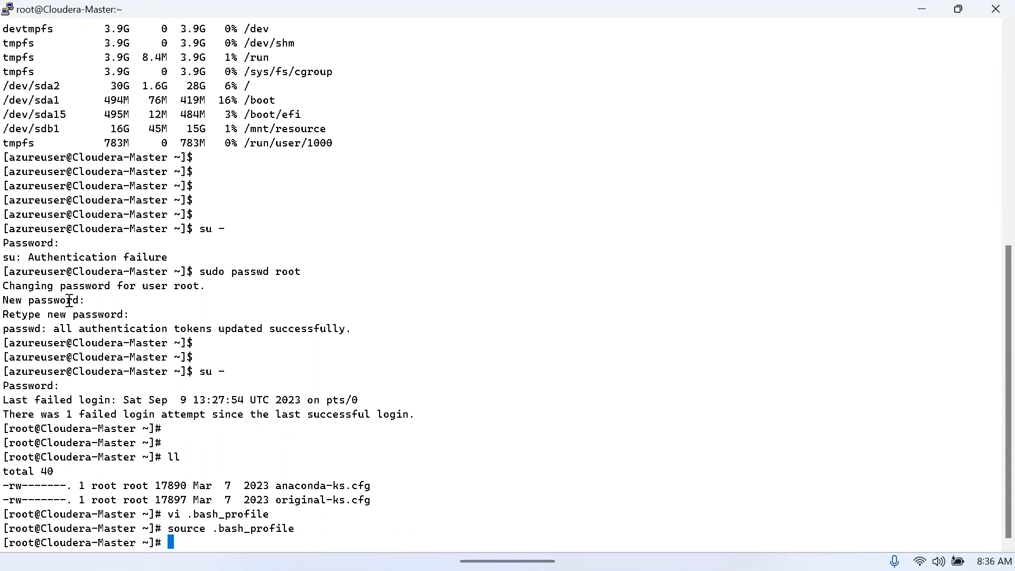
type("hostname")
Run hostname and hostname -f to show Cloudera-Master and its internal.cloudapp.net full name.
key("Return")
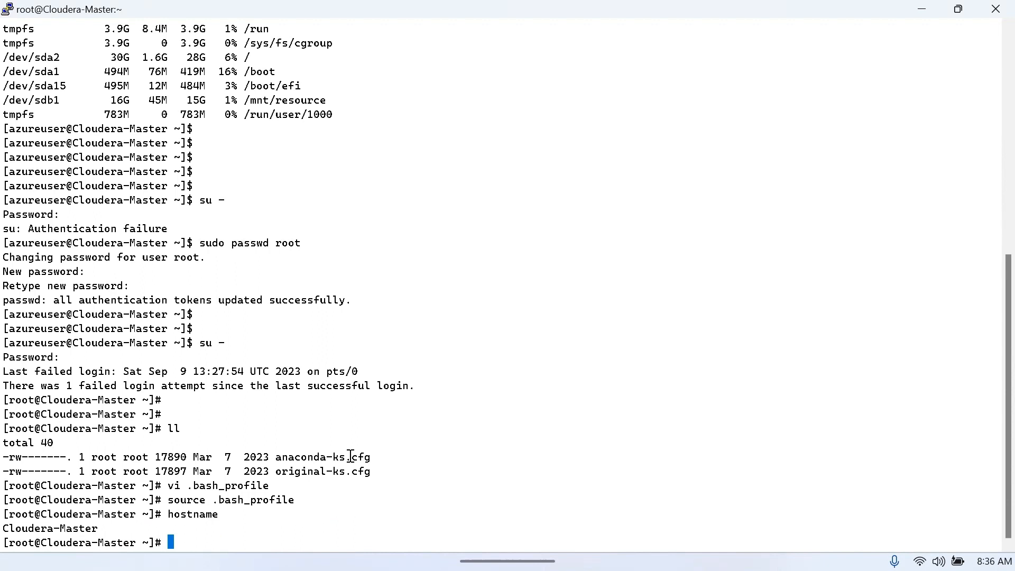
key("Up")
type("-f")
key("Return")
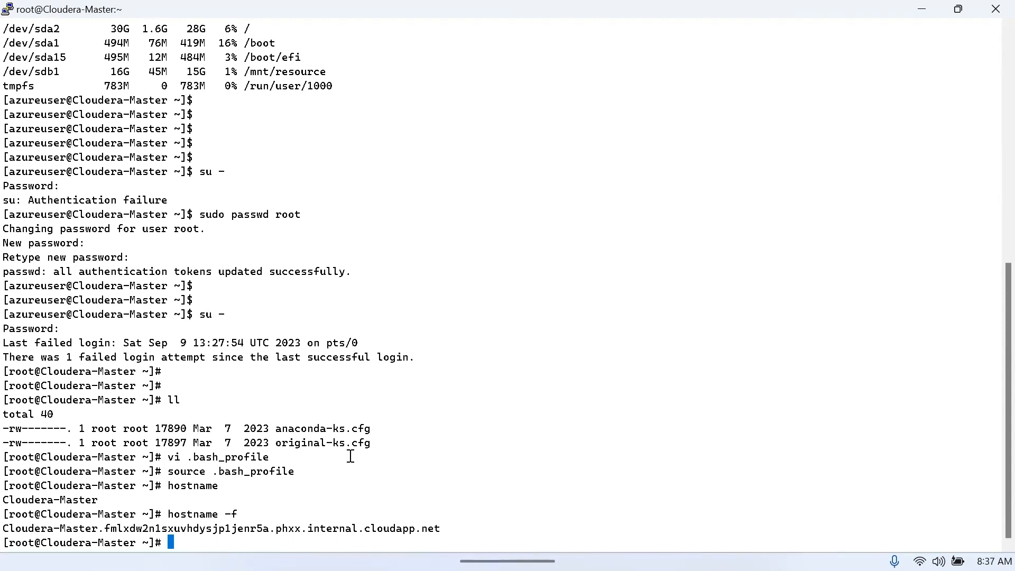
key("Return")
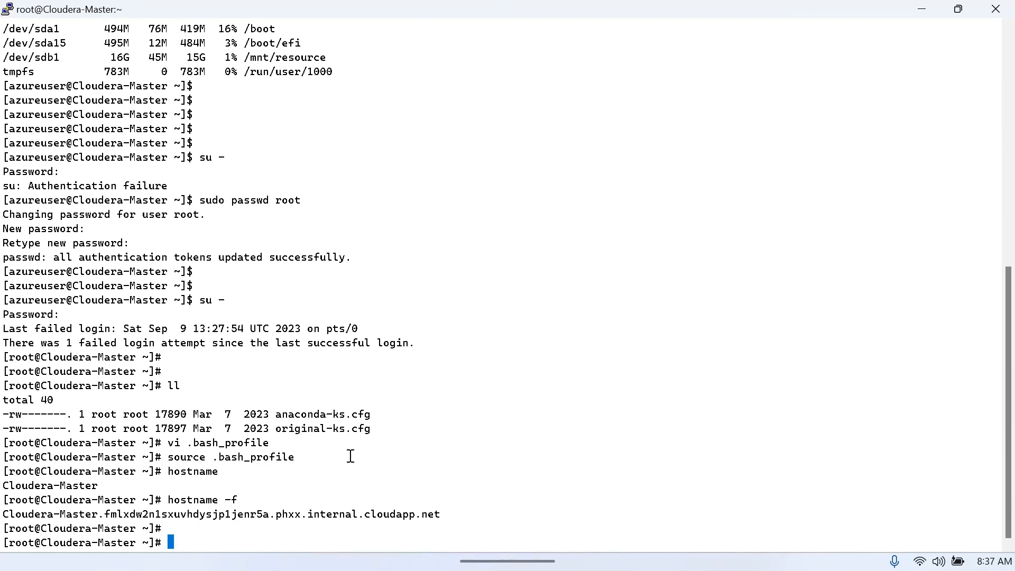
Set the hostname to cloudera.hadoop.com with hostnamectl and check the short hostname.
type("hostnamectl set-host")
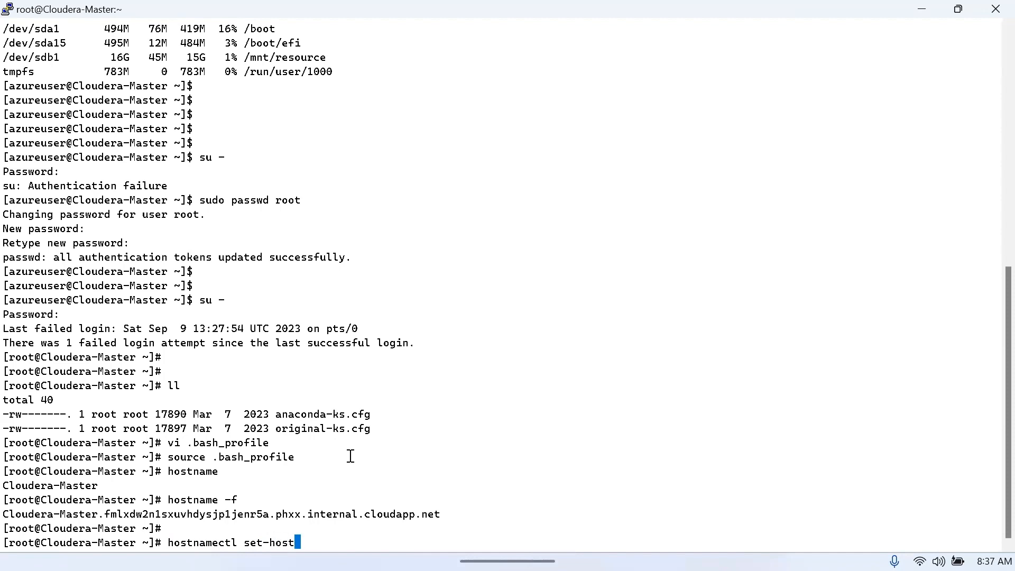
type("name cloudera.hadoop.com")
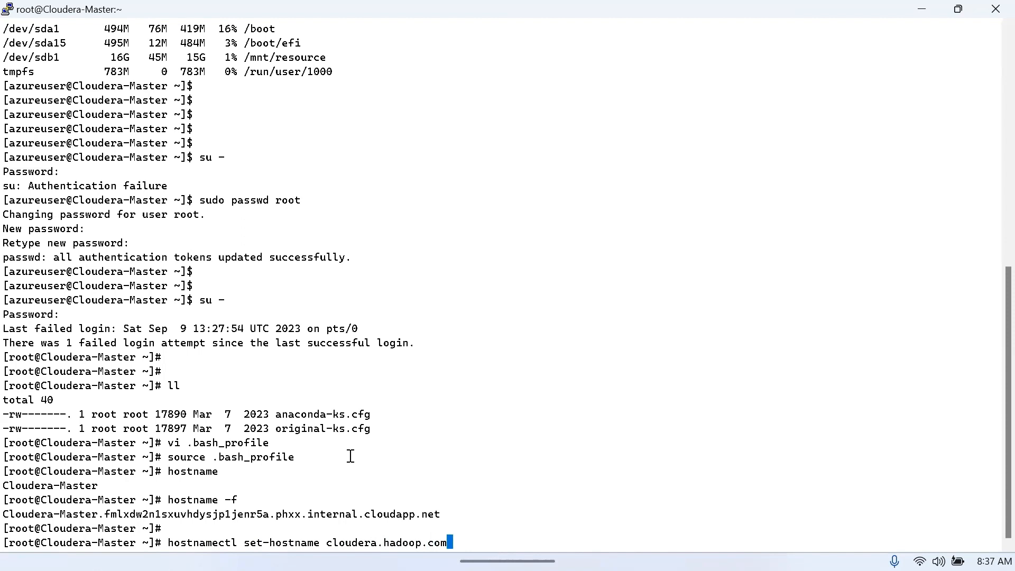
key("Return")
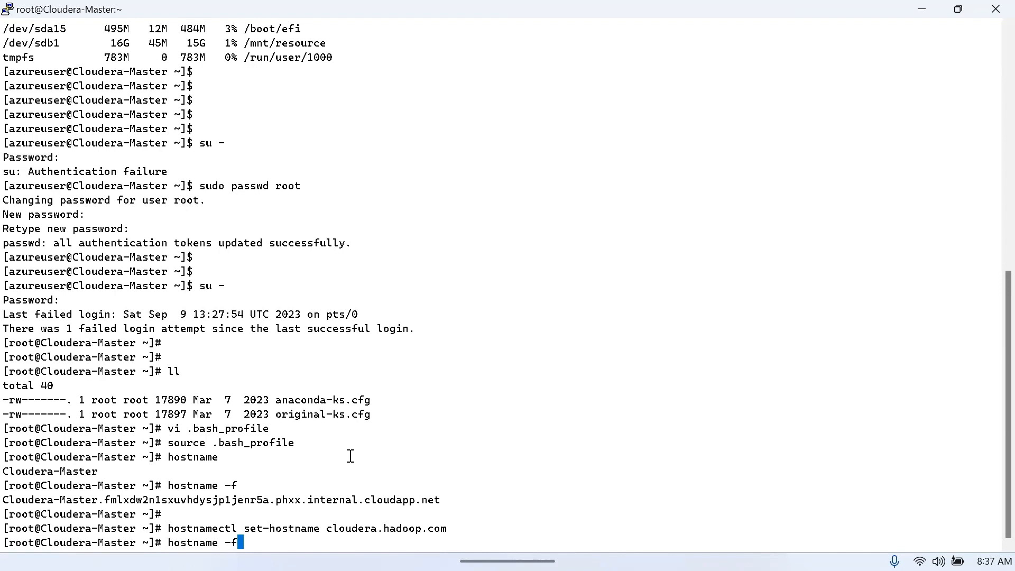
key("BackSpace")
key("BackSpace")
key("BackSpace")
key("Return")
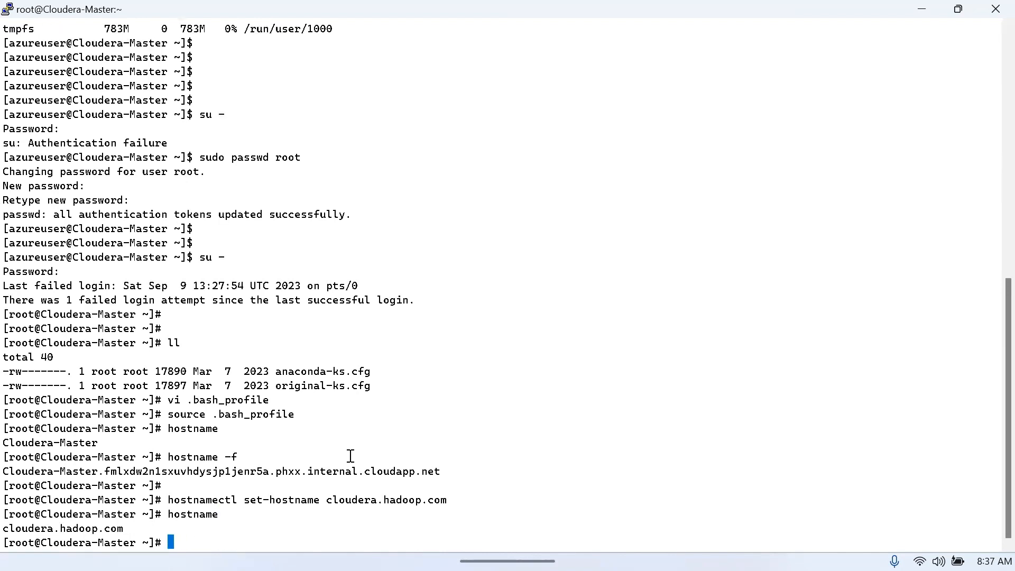
Confirm hostname -f also returns cloudera.hadoop.com, then begin the vi command for /etc/hosts.
triple_click(37, 443)
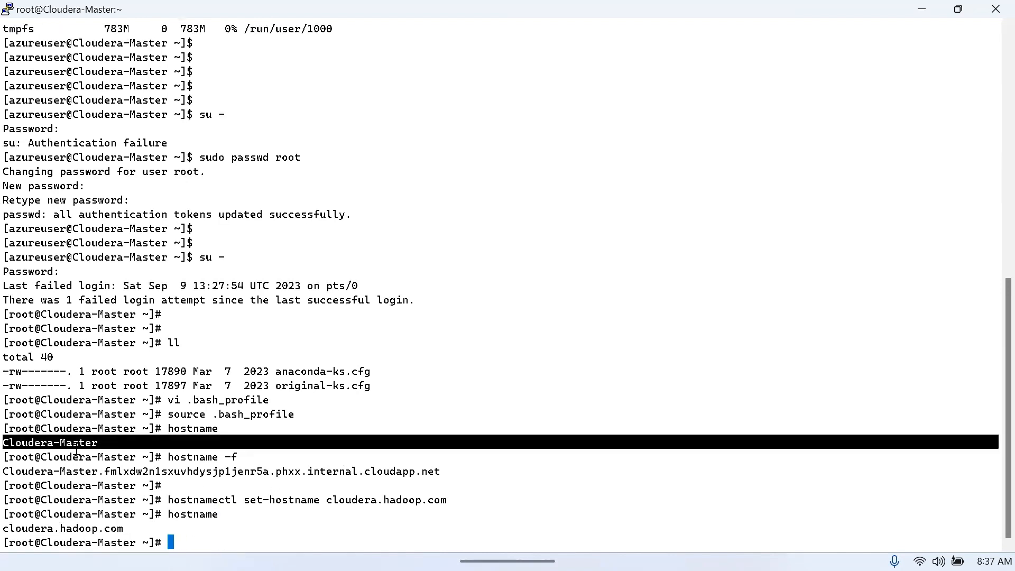
left_click(233, 519)
key("Up")
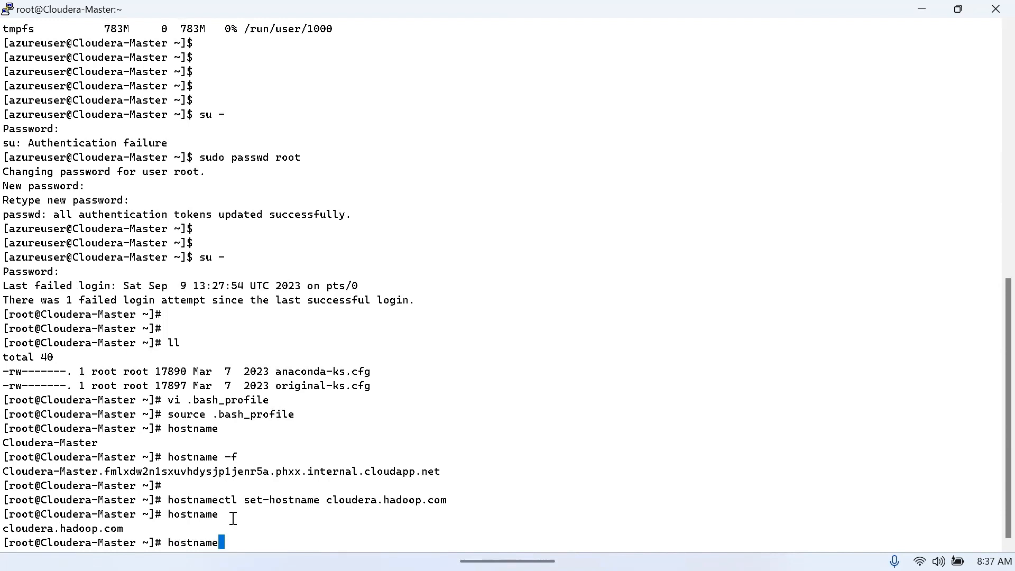
type("-f")
key("Return")
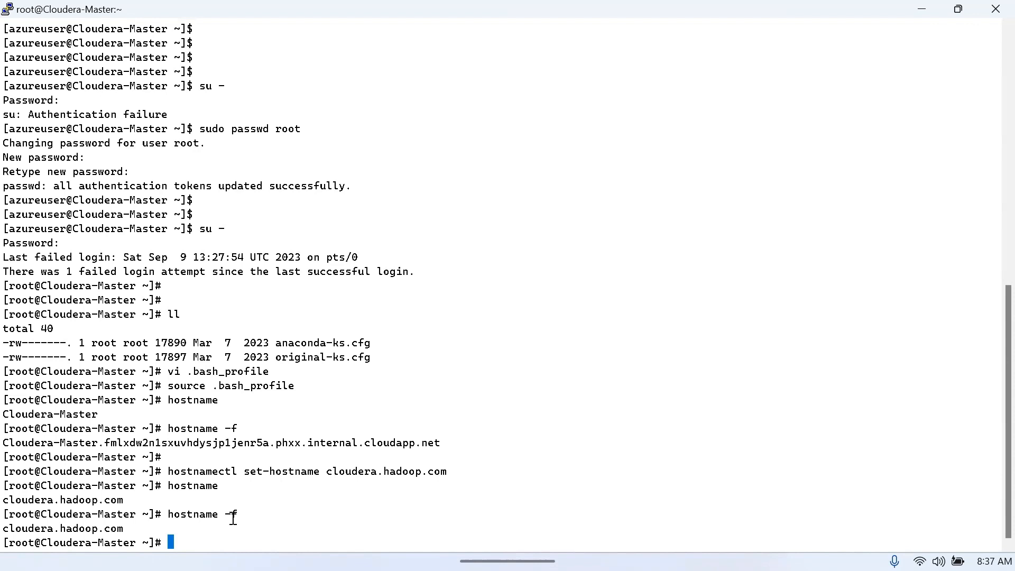
type("vi /ect")
Open /etc/hosts in vi and add blank lines below the ::1 entry.
key("BackSpace")
key("BackSpace")
type("tc/hosts")
key("Return")
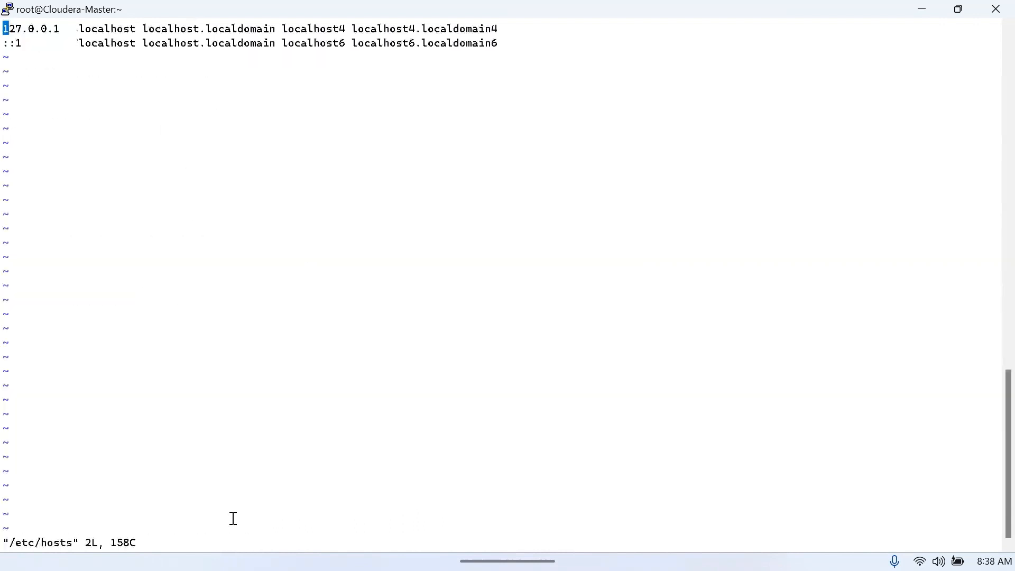
key("Down")
key("i")
key("End")
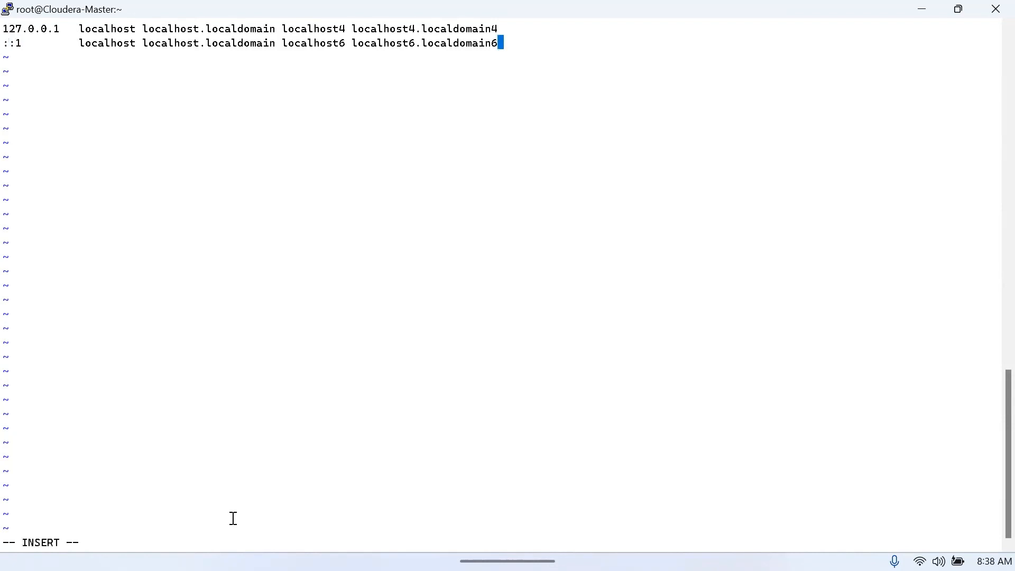
key("Return")
key("Return")
Quit vi with :q! after :q fails, discarding the changes to /etc/hosts.
key("Escape")
type(":q")
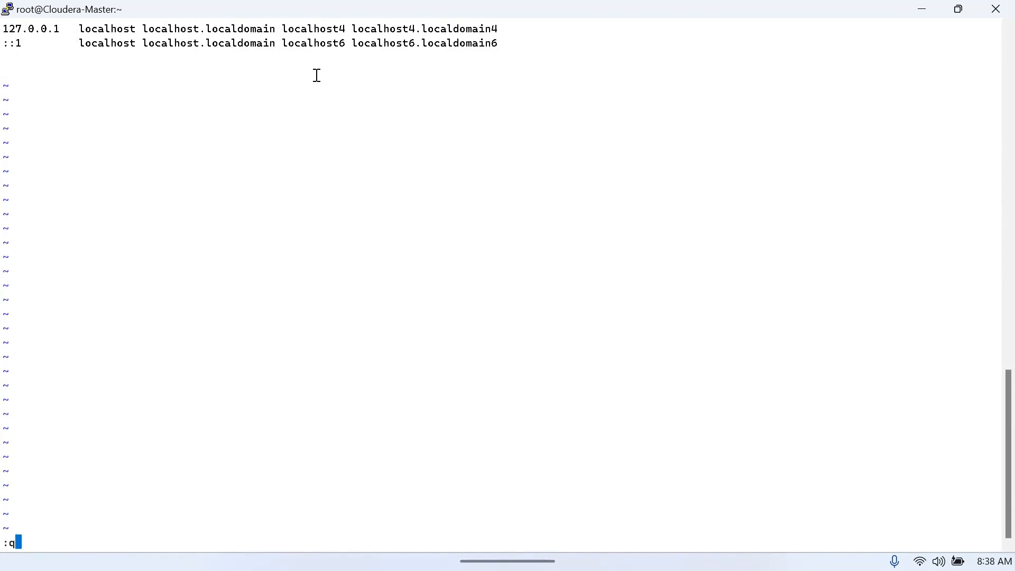
key("Return")
type(":q!")
key("Return")
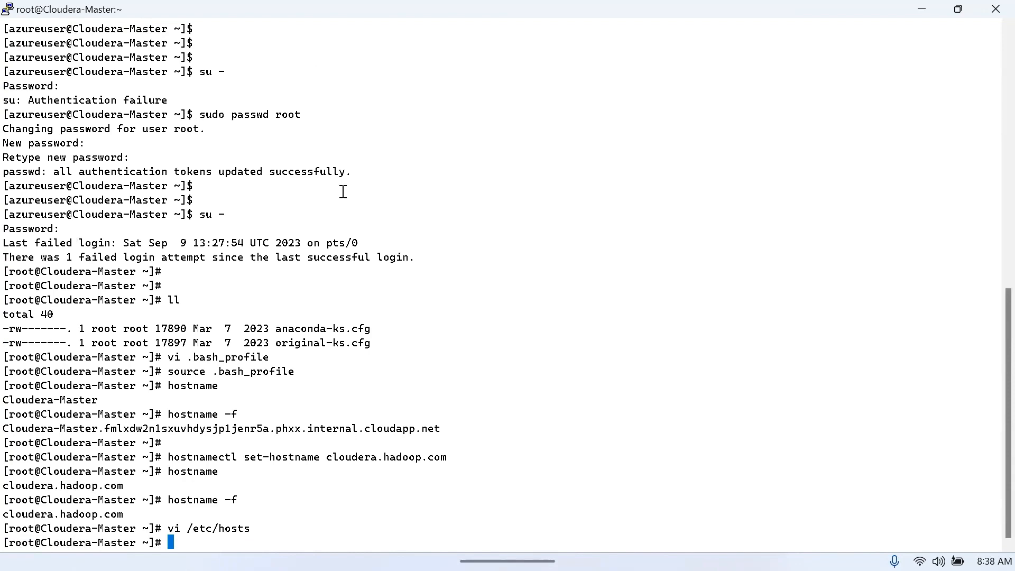
Copy the Cloudera-Master private IP 10.0.0.4 from the Azure portal and return to PuTTY.
key("super")
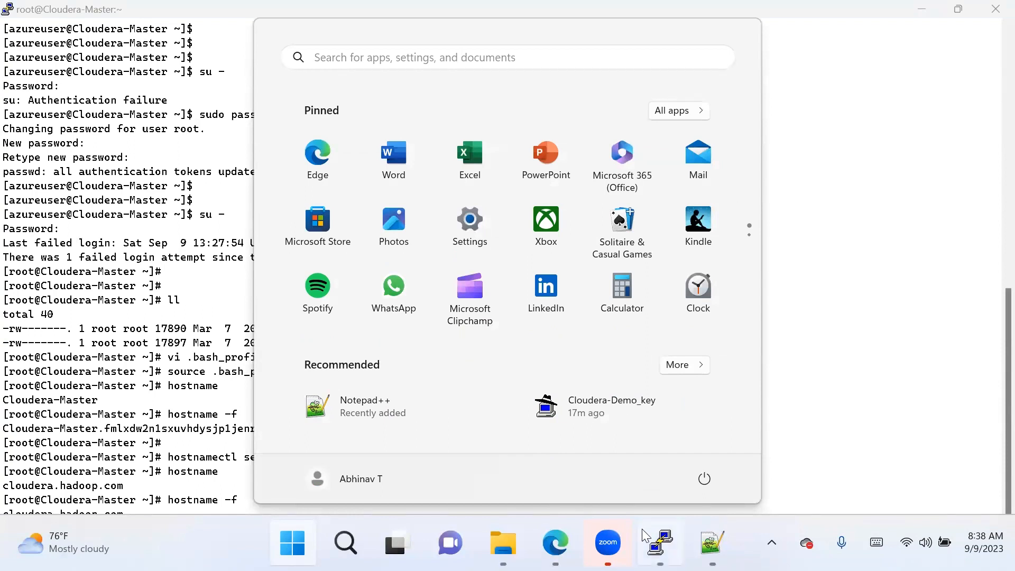
mouse_move(555, 543)
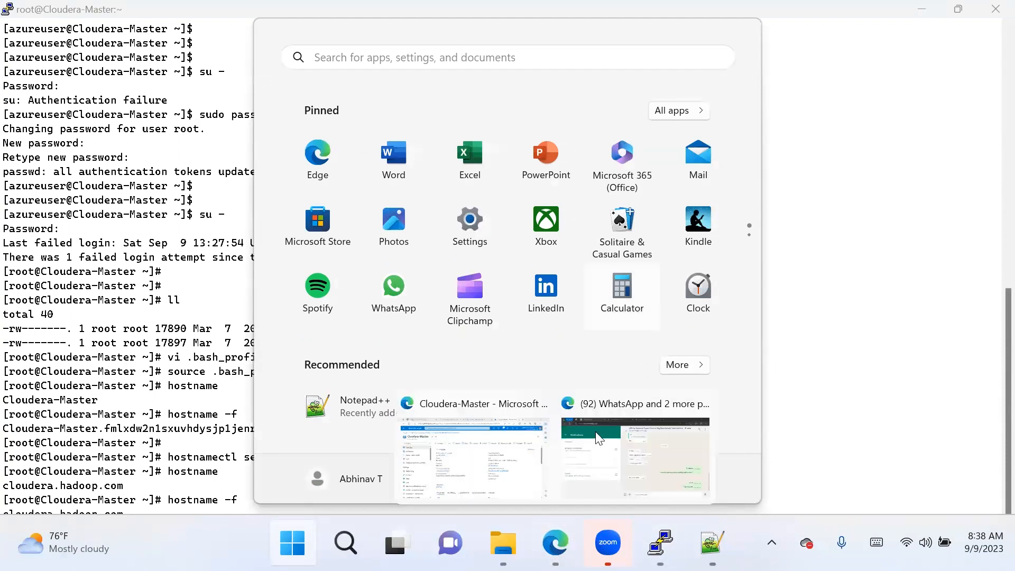
left_click(474, 457)
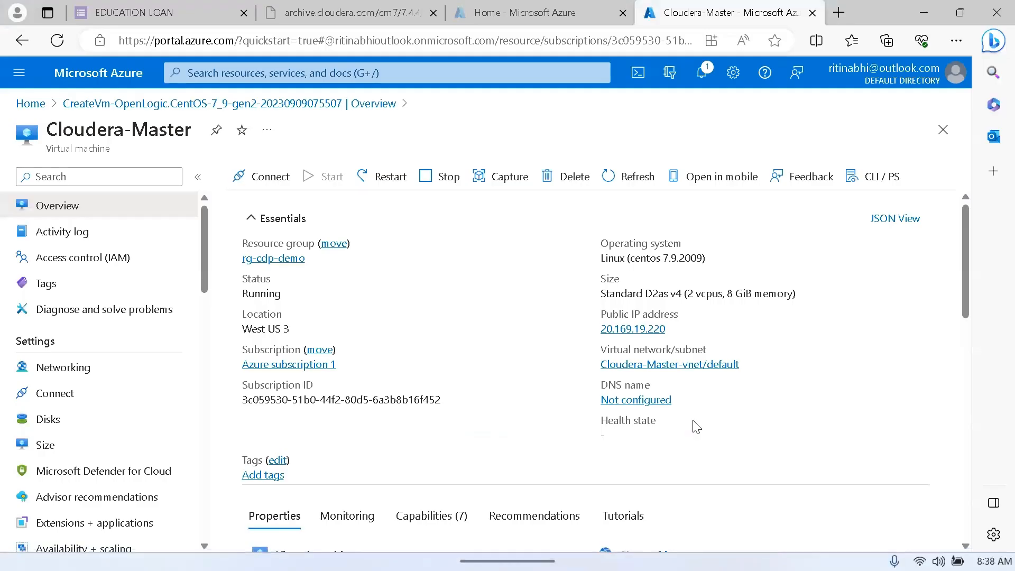
scroll(721, 399, "down", 10)
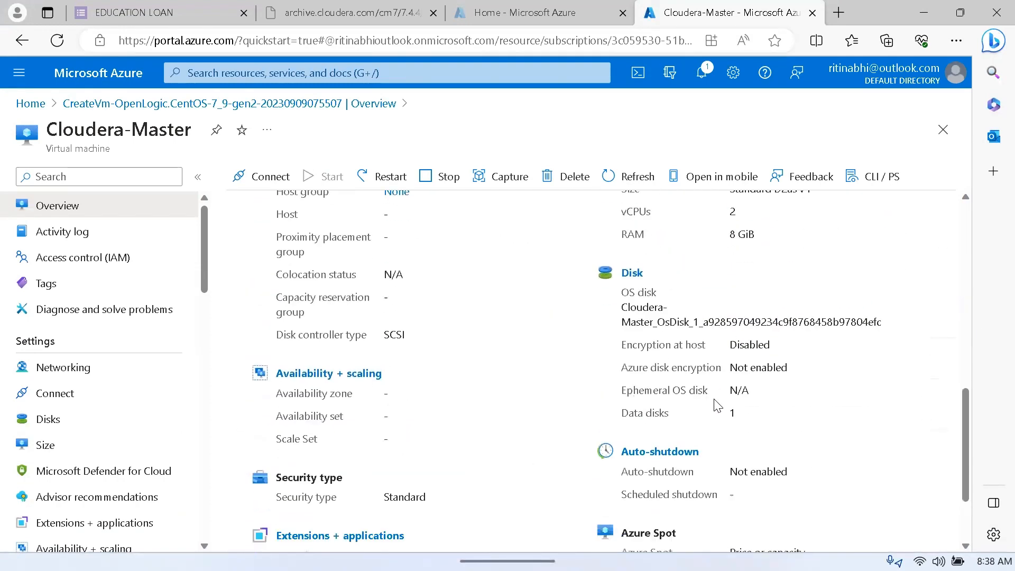
scroll(744, 315, "up", 4)
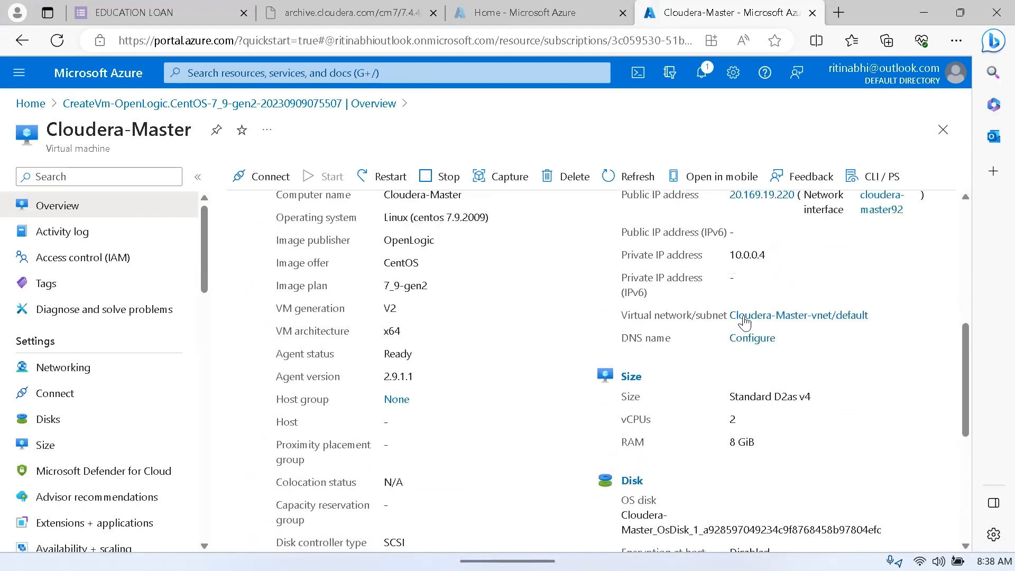
double_click(733, 257)
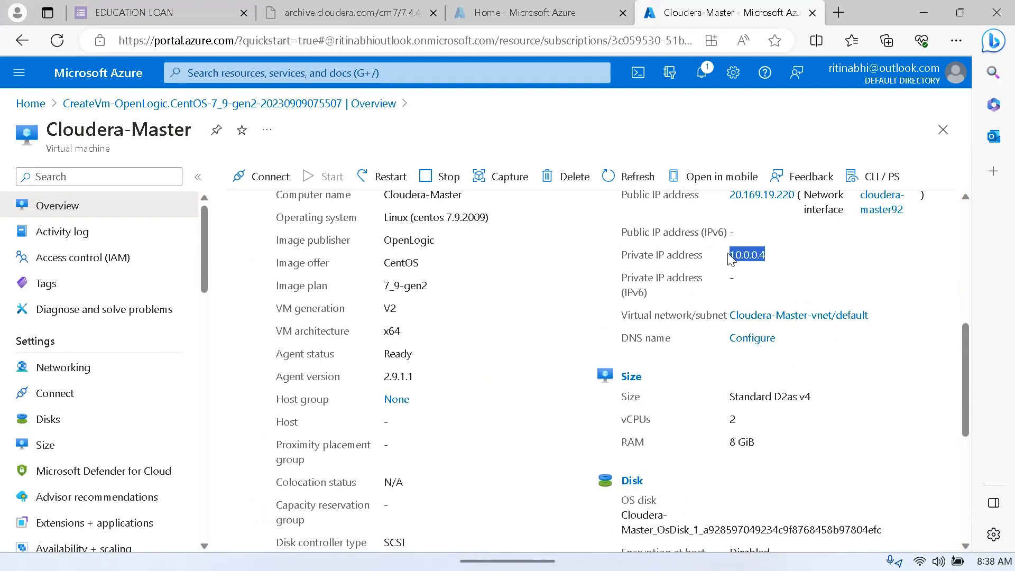
key("ctrl+c")
key("alt+Tab")
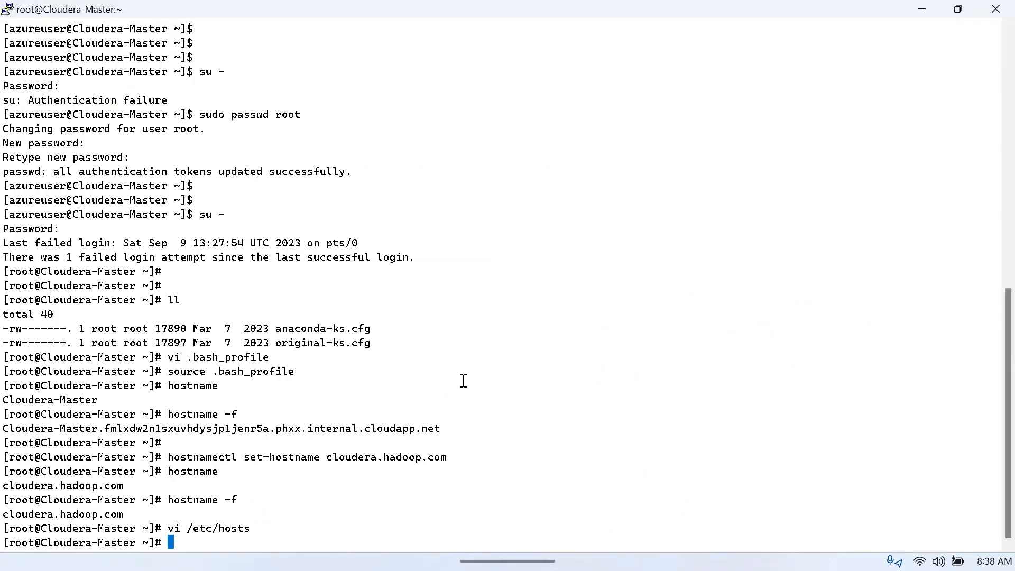
Confirm the eth0 IP 10.0.0.4 with ifconfig and paste it on a new /etc/hosts line.
type("ifconfig")
key("Return")
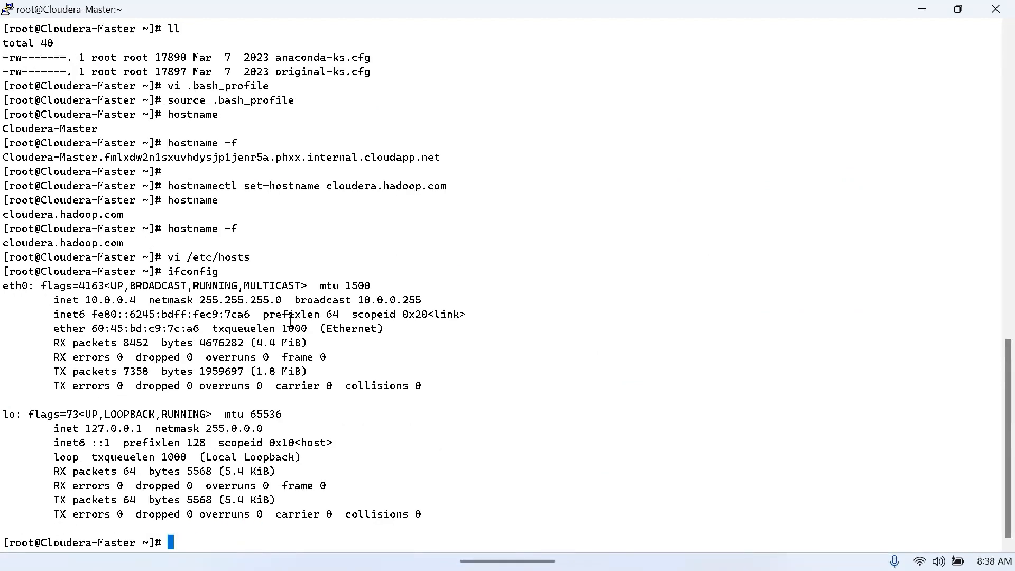
left_click_drag(85, 300, 136, 300)
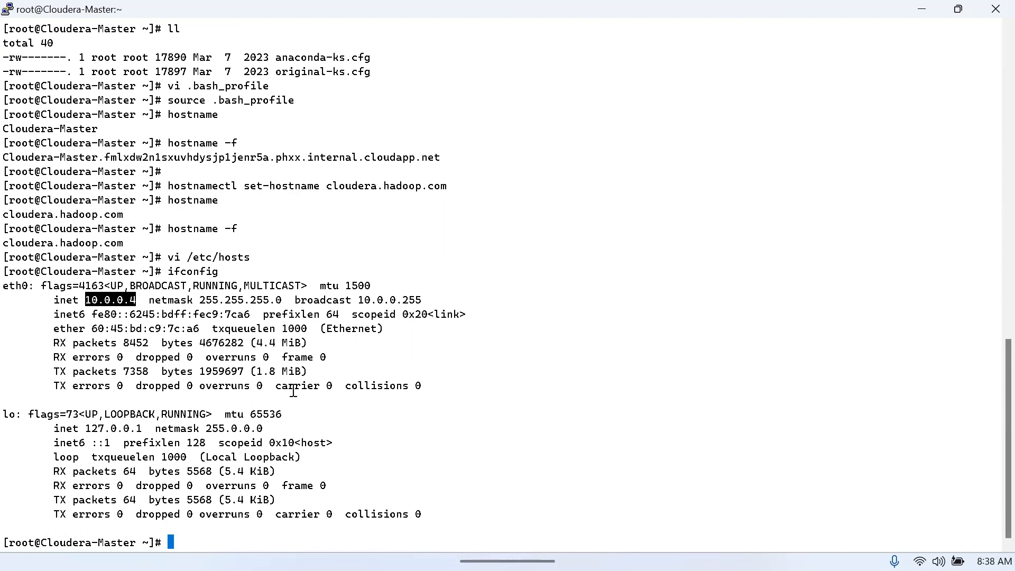
key("Up")
key("Up")
key("Return")
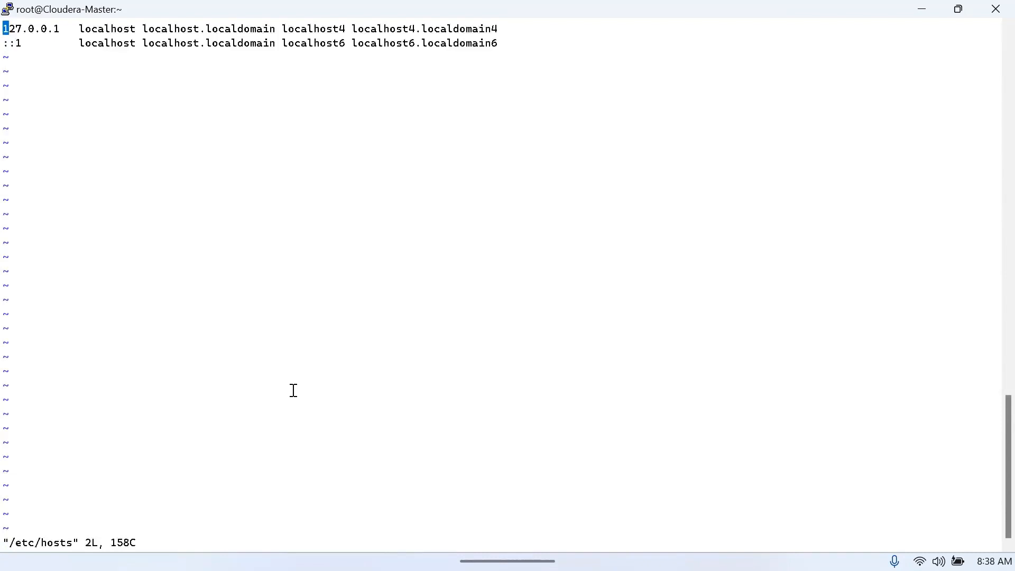
key("Down")
key("i")
key("End")
key("Return")
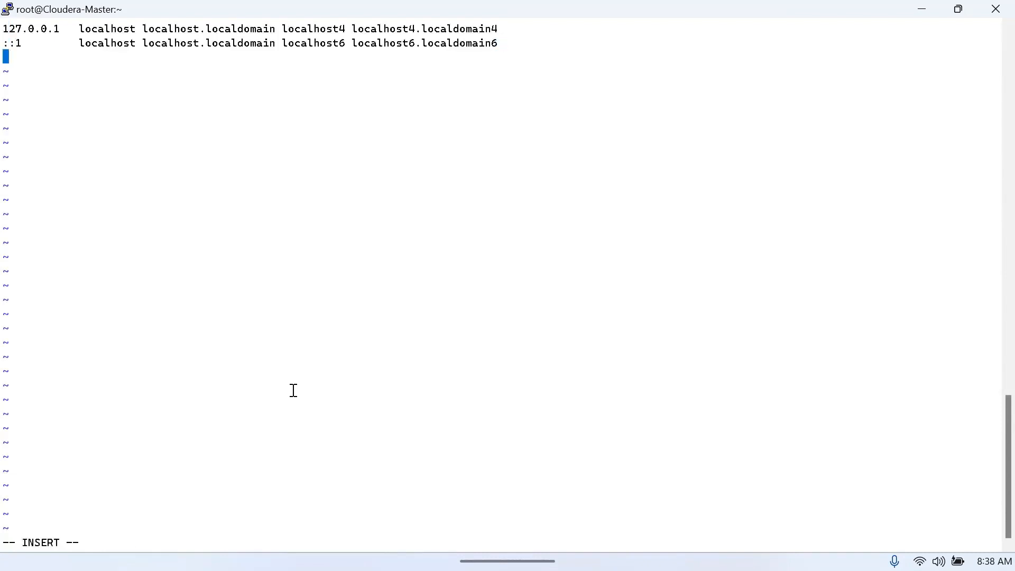
right_click(293, 391)
Append cloudera.hadoop.com and cloudera after 10.0.0.4, then save /etc/hosts with :x.
double_click(550, 11)
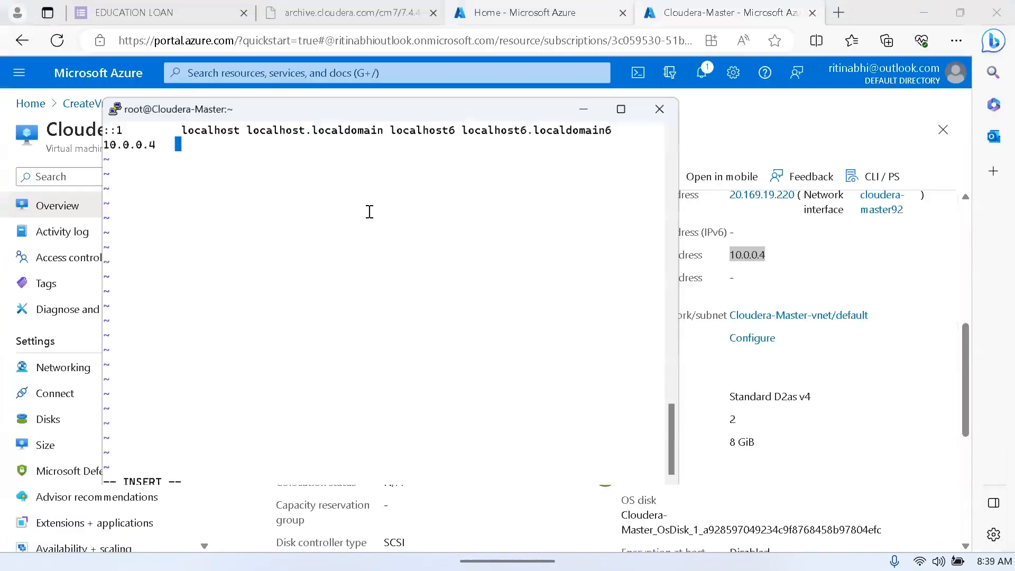
scroll(345, 222, "up", 2)
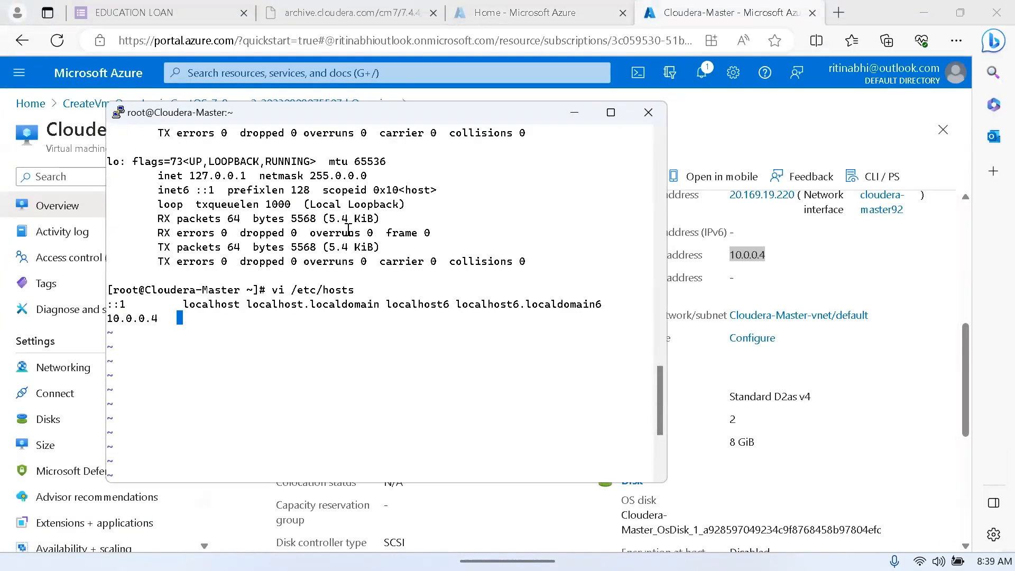
scroll(276, 251, "up", 4)
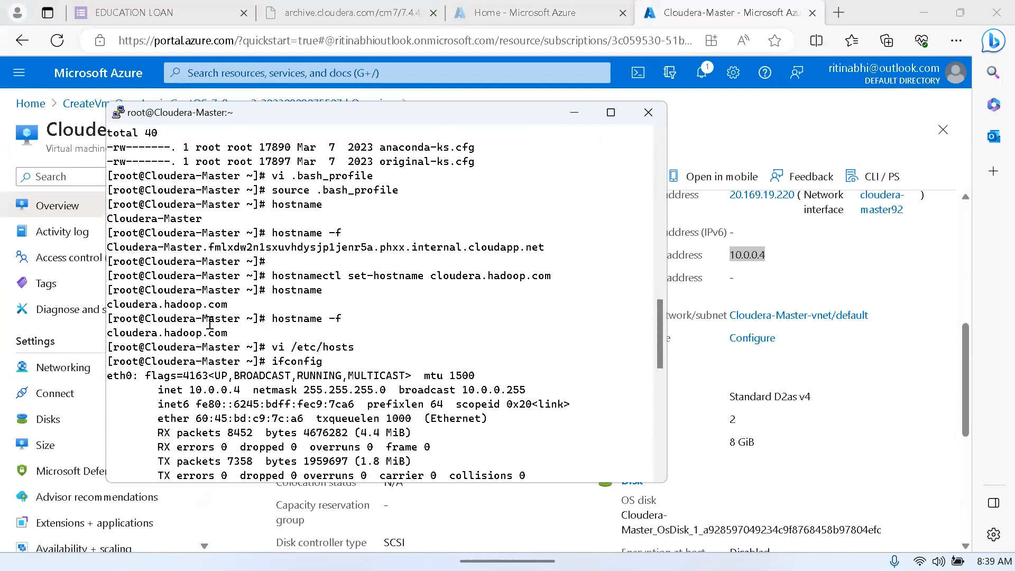
left_click_drag(108, 304, 223, 296)
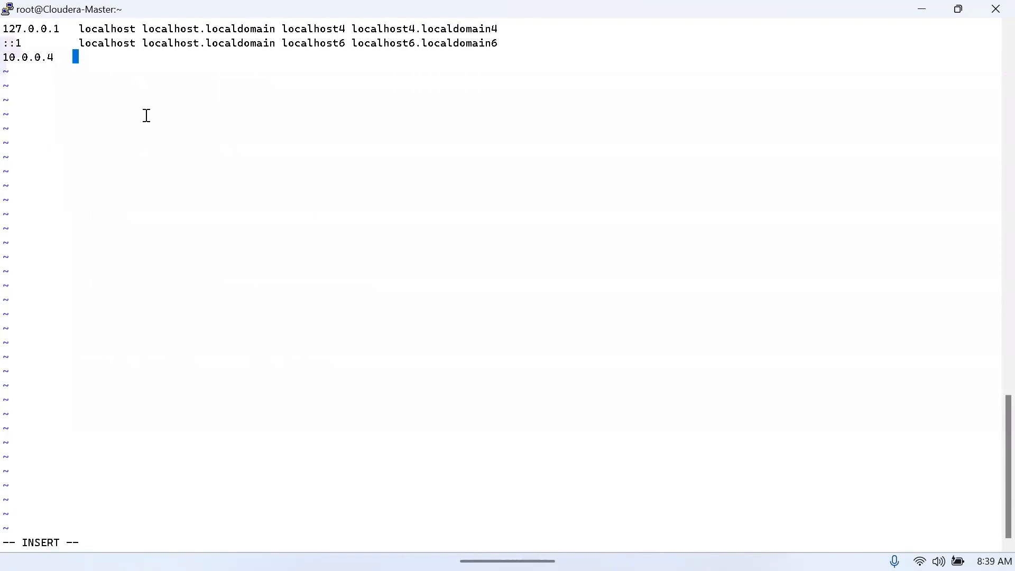
right_click(96, 56)
key("Left")
key("Left")
key("Left")
key("Left")
key("Left")
key("Left")
key("Left")
key("Left")
key("Left")
key("Left")
key("Left")
key("Left")
key("Left")
key("Left")
key("Left")
key("Left")
key("Left")
key("Left")
key("Left")
key("Left")
key("Left")
key("Left")
key("Left")
key("Left")
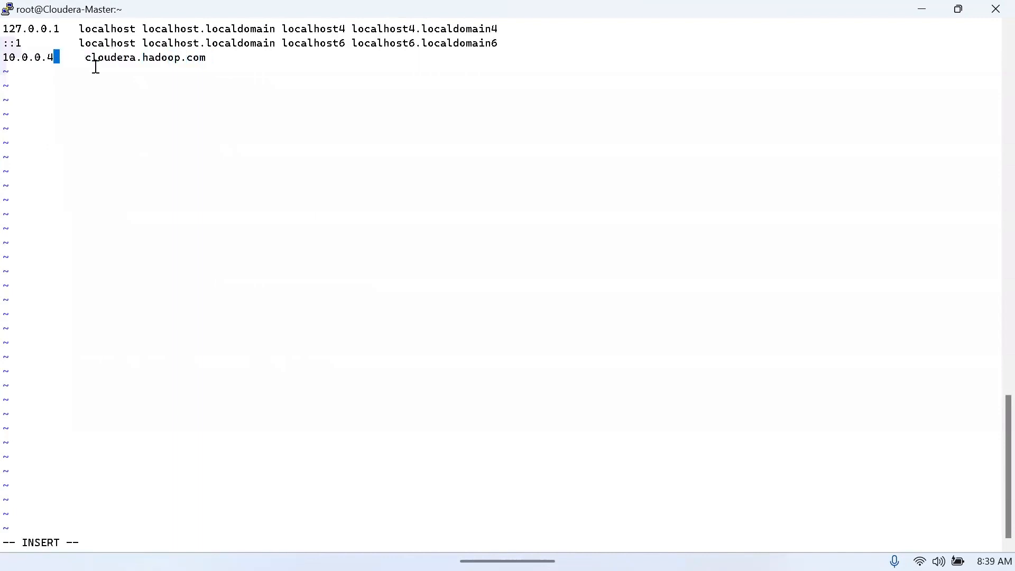
key("Right")
key("Right")
key("Right")
key("Right")
key("Delete")
key("End")
type("cloudera")
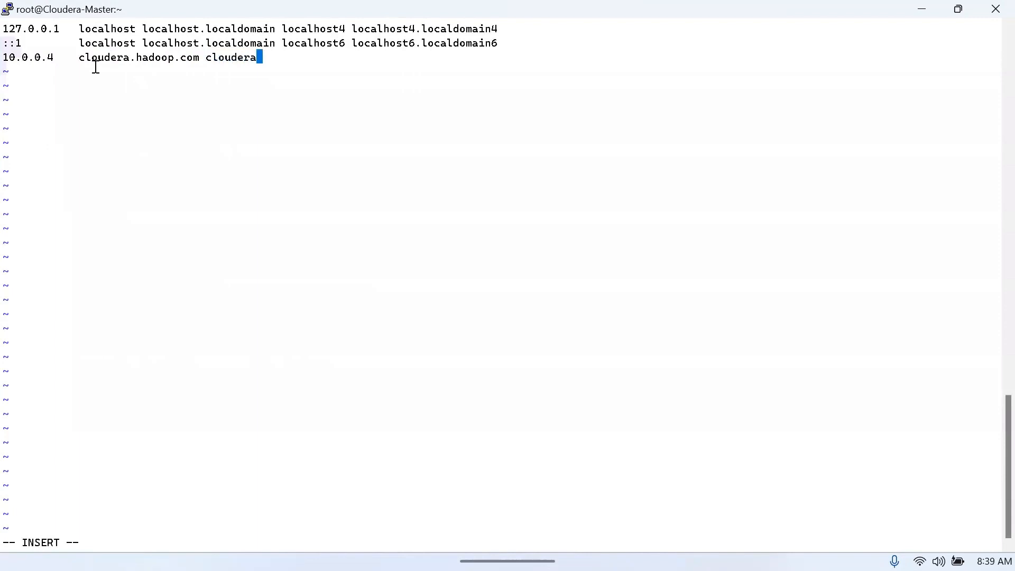
key("Escape")
type(":x")
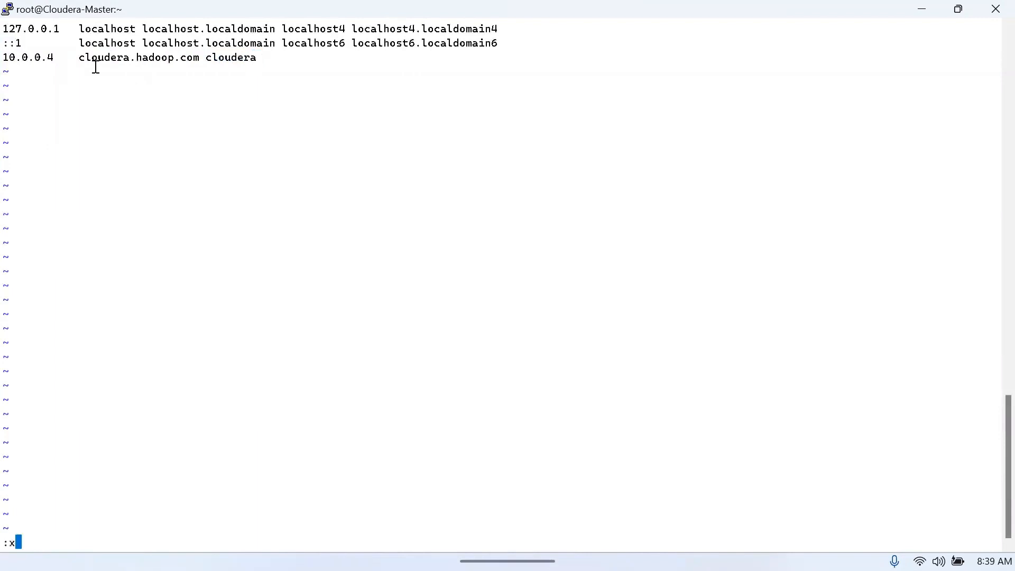
key("Return")
key("Return")
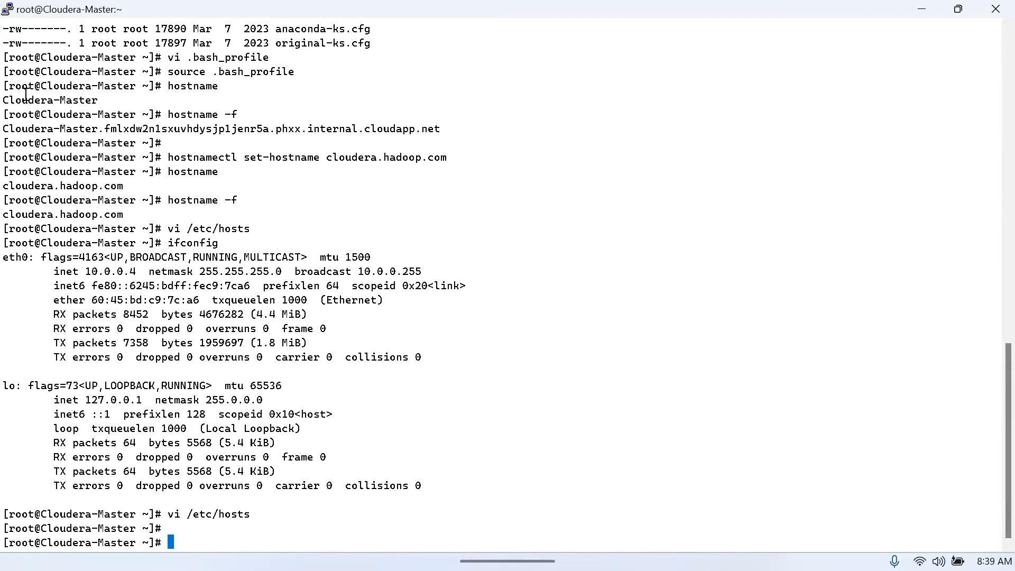
Run hostname to confirm the machine name is cloudera.hadoop.com.
double_click(175, 87)
right_click(216, 200)
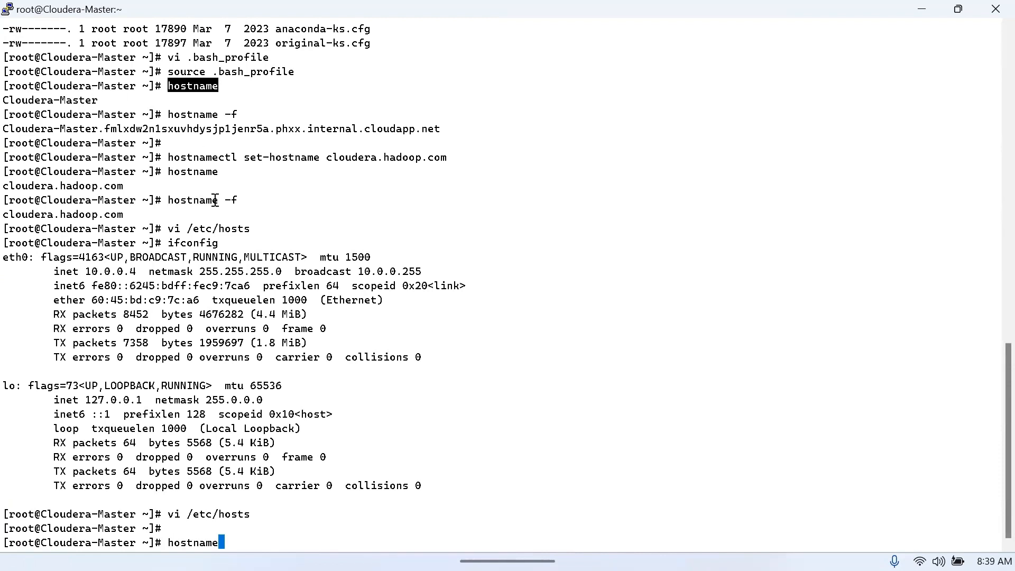
key("Return")
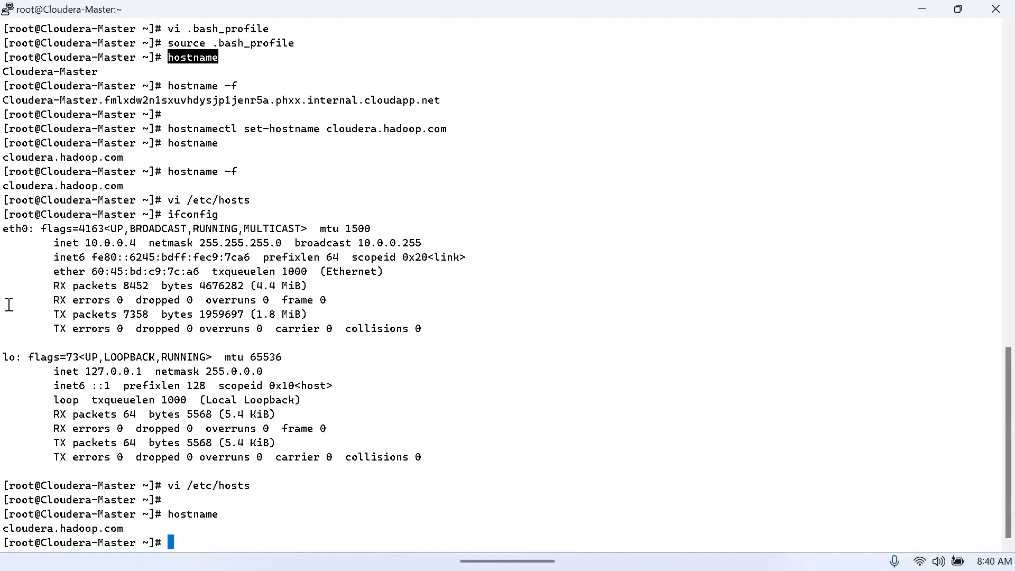
List the firewall rules with iptables-save, then start redirecting its output with >.
right_click(183, 444)
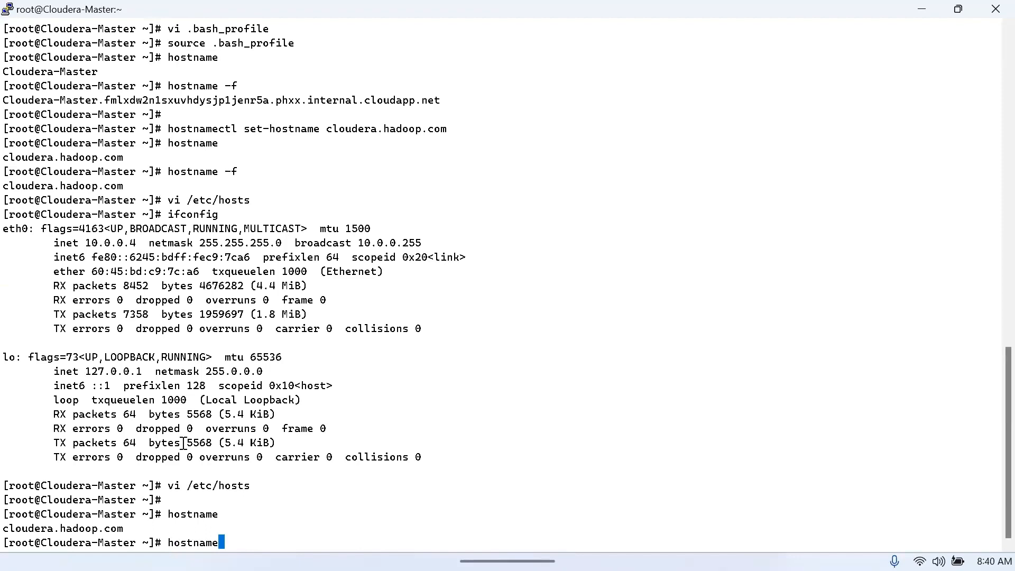
key("BackSpace")
key("BackSpace")
key("BackSpace")
key("BackSpace")
key("BackSpace")
key("BackSpace")
key("BackSpace")
key("BackSpace")
type("iptables-save")
key("Return")
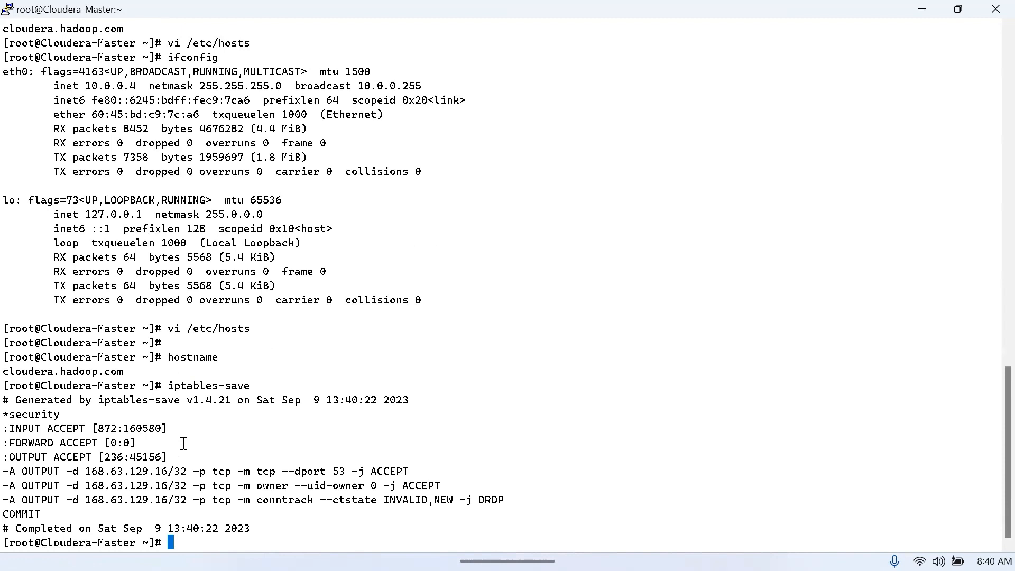
key("Up")
type(">")
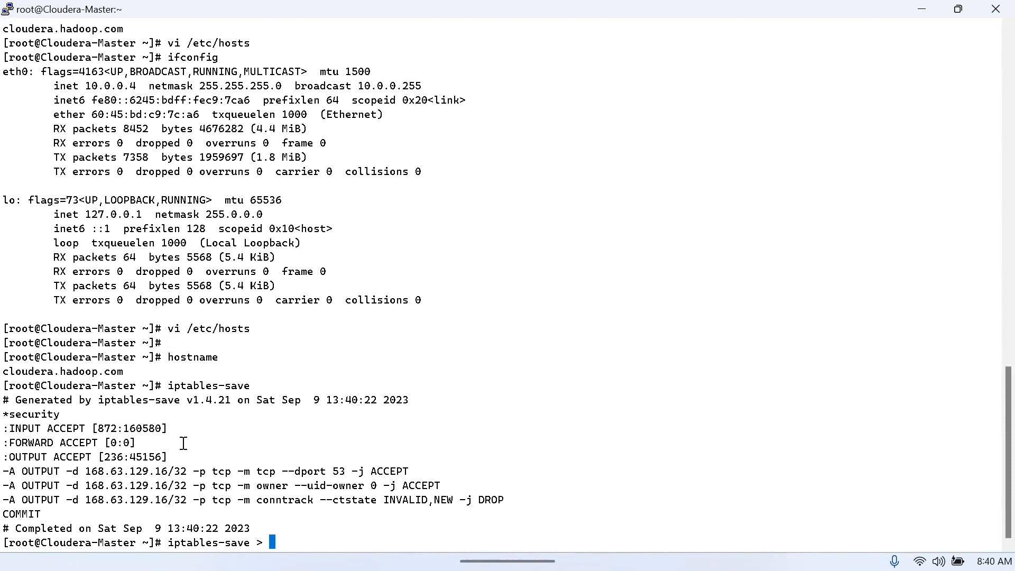
Back up the current iptables rules to /root/firewall.rules.
type("/root/fire")
type("wall.rules")
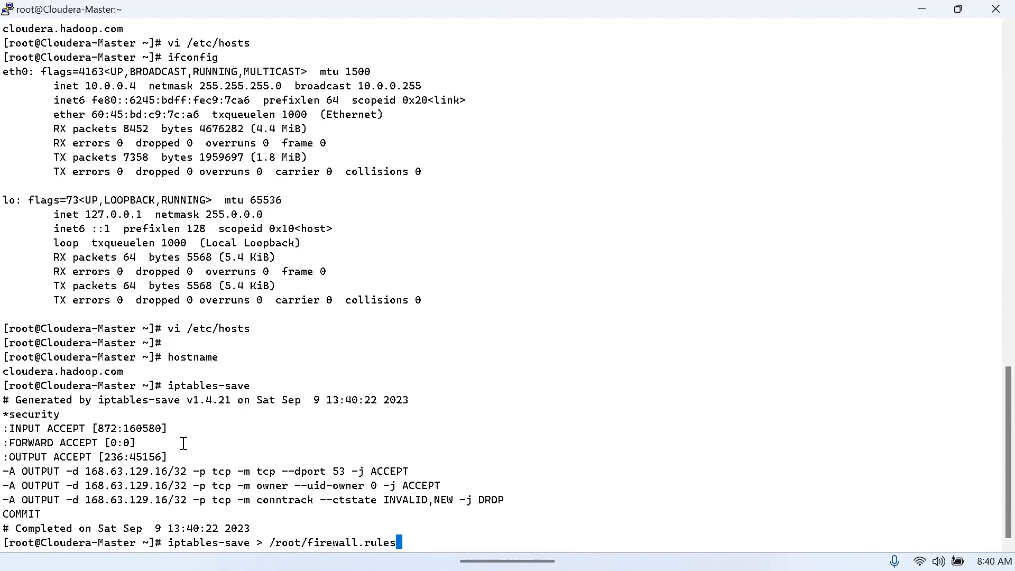
key("Return")
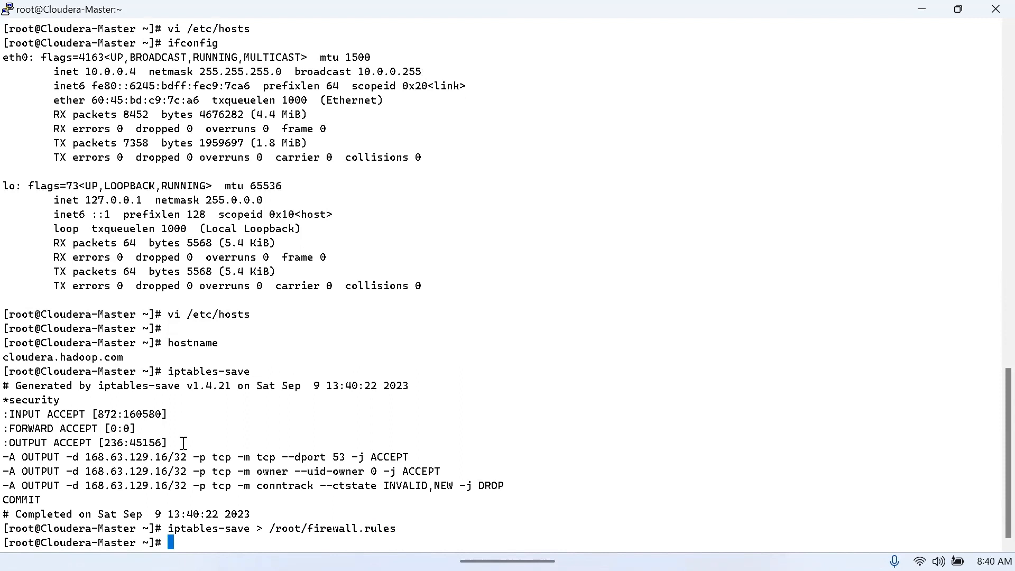
Check the iptables service status with service iptables status.
key("Return")
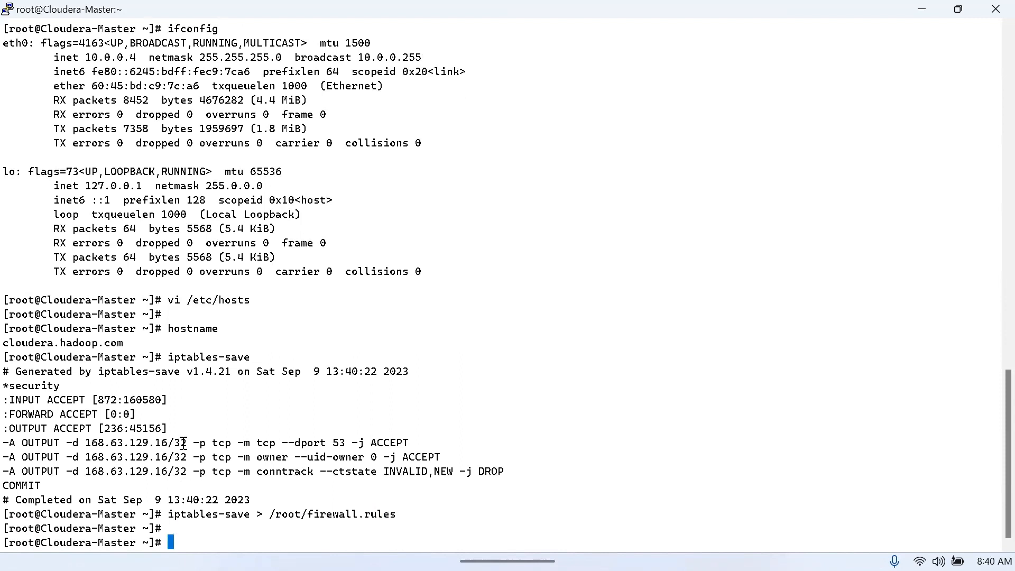
type("s")
key("BackSpace")
type("service iptables ")
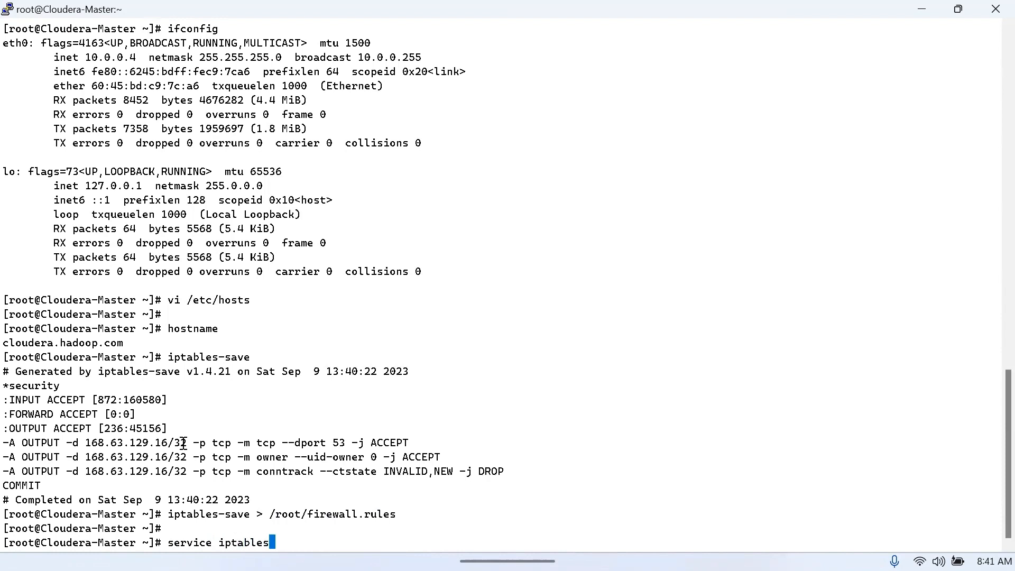
type("status")
key("Return")
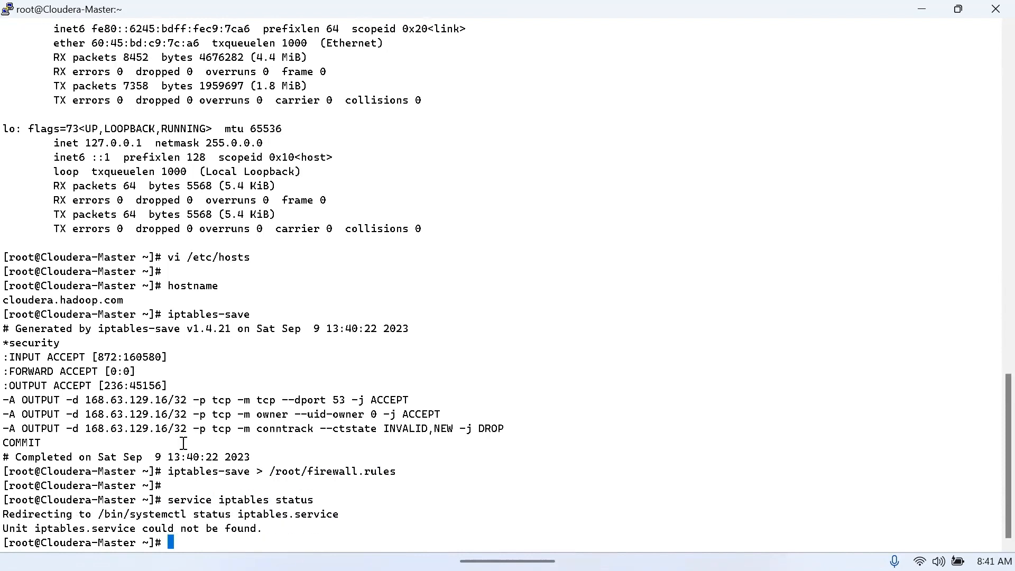
Check the ip6tables service status with service ip6tables status.
key("Up")
key("Left")
key("Left")
key("Left")
key("Left")
key("Left")
key("Left")
key("Left")
key("Left")
key("Left")
key("Left")
key("Left")
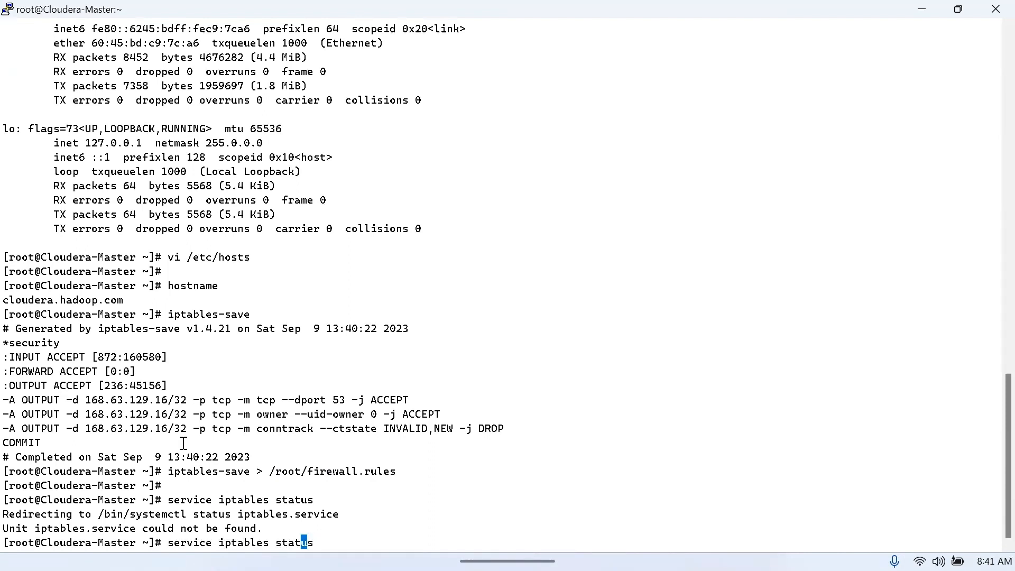
key("Left")
key("Left")
key("Left")
key("Left")
type("6")
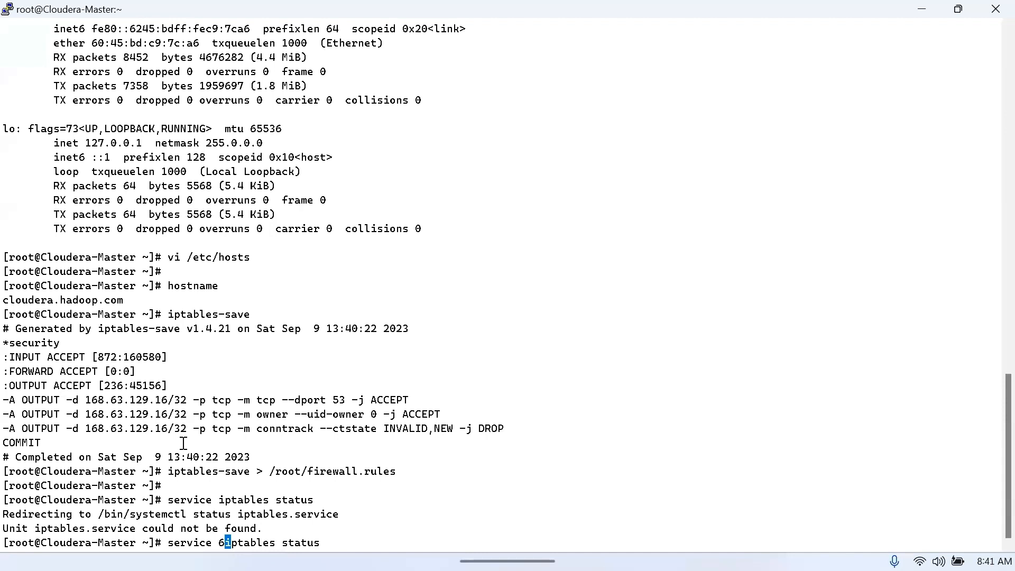
key("BackSpace")
key("Right")
key("Right")
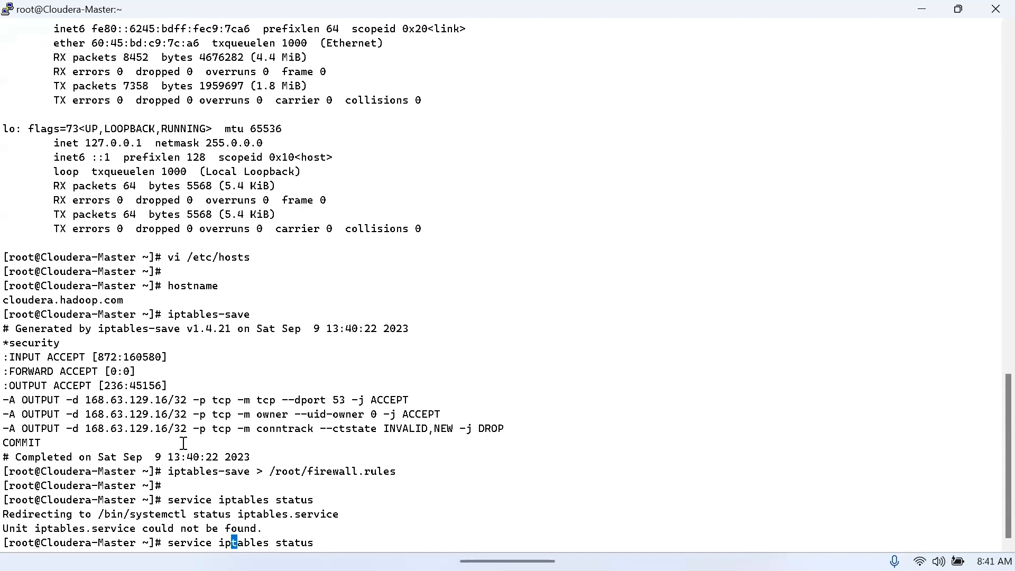
type("6")
key("Return")
key("Return")
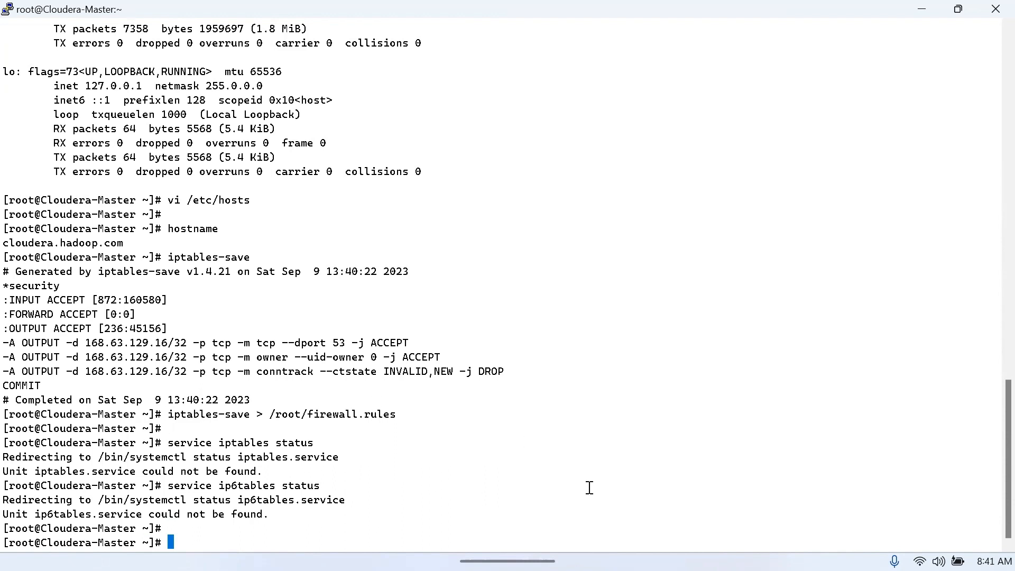
Try to turn off iptables at boot with chkconfig iptables off.
key("alt+Tab")
left_click(243, 498)
type("chkconfig iptables ")
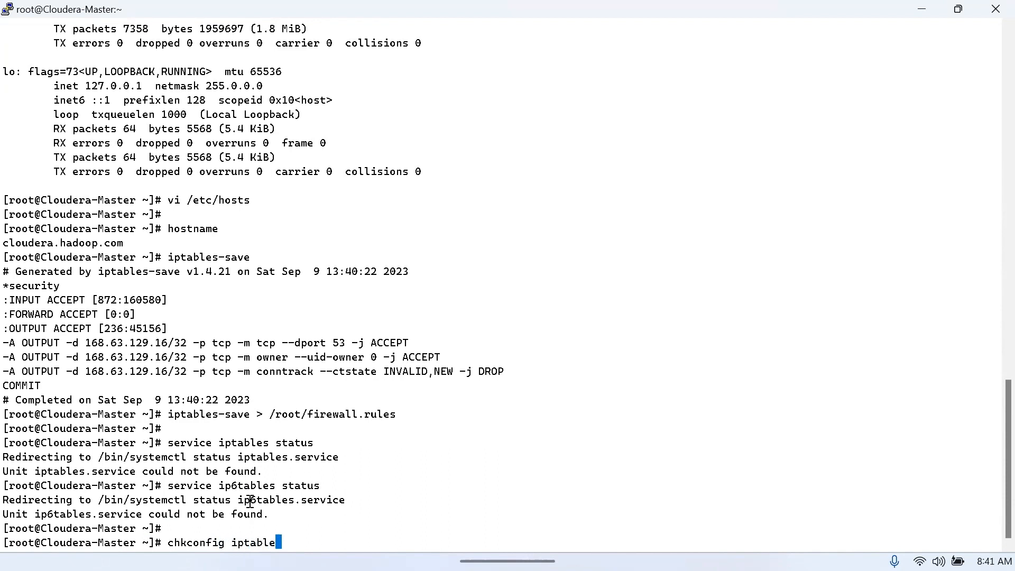
type("off")
key("Return")
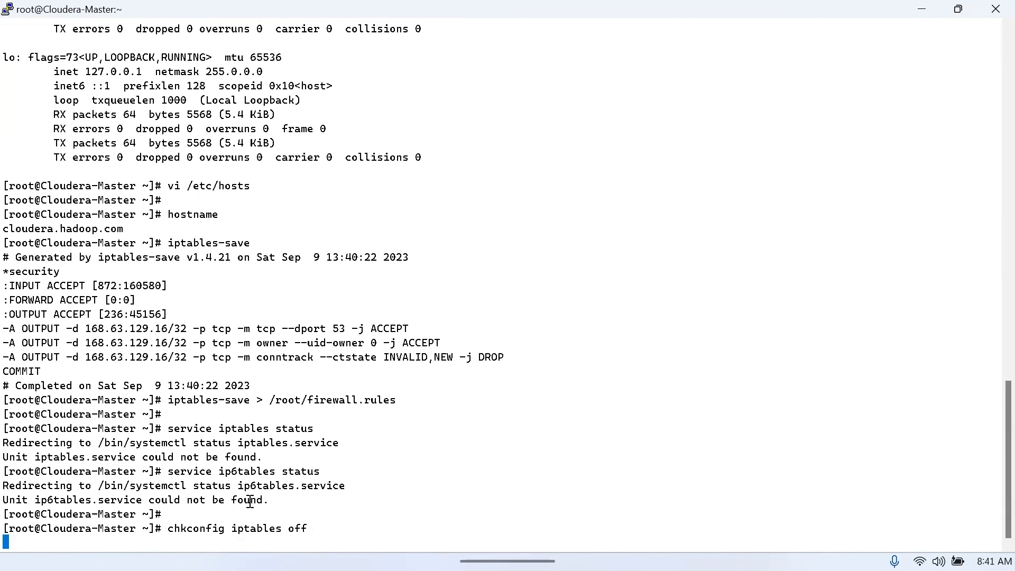
Run chkconfig ip6tables off, correcting the misspelled service name.
key("Up")
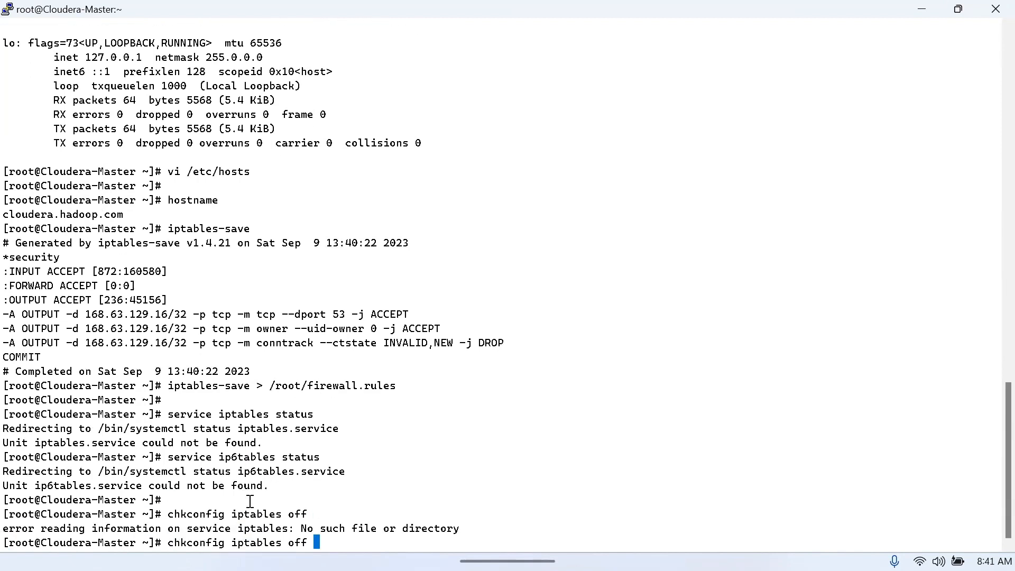
key("Home")
key("Right")
key("Right")
key("Right")
key("Right")
key("Right")
key("Right")
key("Right")
key("Right")
key("Right")
key("Right")
key("Right")
key("Right")
key("Right")
key("Right")
key("Right")
key("Right")
key("Right")
key("Right")
key("Right")
key("Left")
key("Left")
key("Left")
key("Left")
key("Left")
key("Left")
key("Left")
key("Left")
type("6")
key("Return")
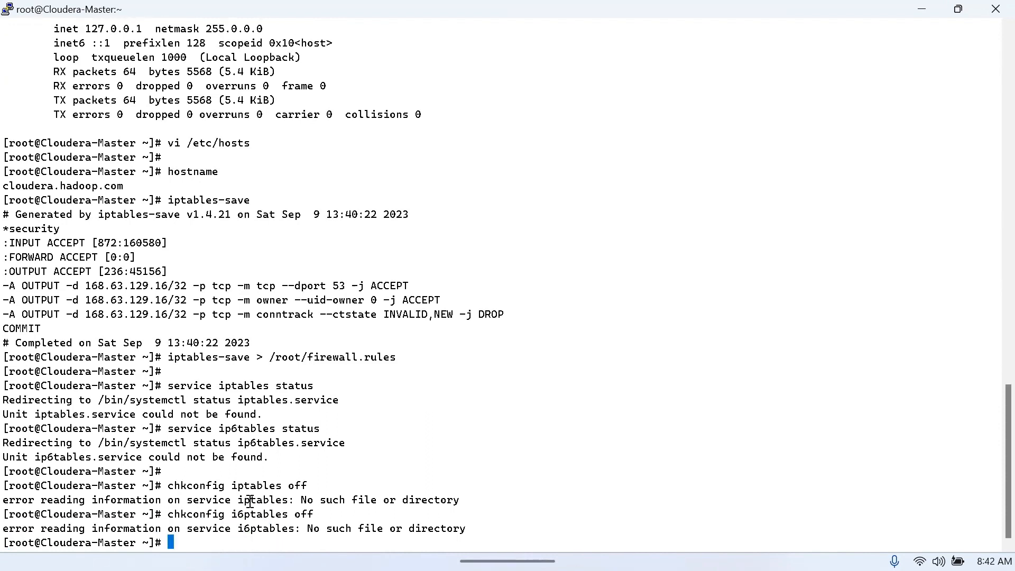
key("Up")
key("Left")
key("Left")
key("Left")
key("Left")
key("Left")
key("Left")
key("Left")
key("Left")
key("Left")
key("Left")
key("Left")
key("Left")
key("Left")
key("Left")
key("Left")
key("Left")
key("Left")
key("Left")
key("Left")
key("Left")
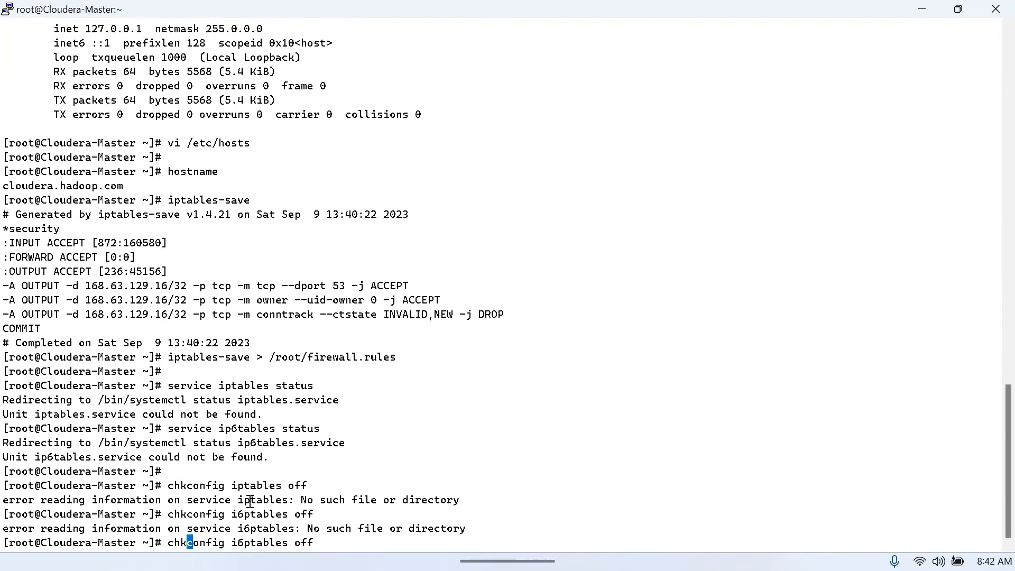
key("Right")
key("Right")
key("Right")
key("Right")
key("Right")
key("Right")
key("Right")
key("Right")
key("Right")
key("Right")
key("BackSpace")
key("BackSpace")
type("p6")
key("Return")
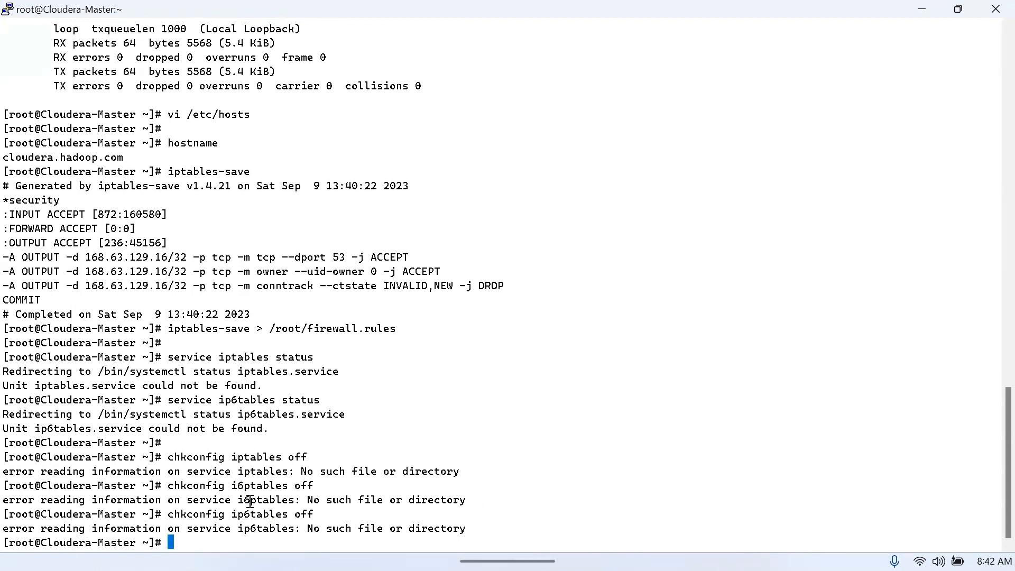
Flush all iptables rules with iptables --flush.
key("Return")
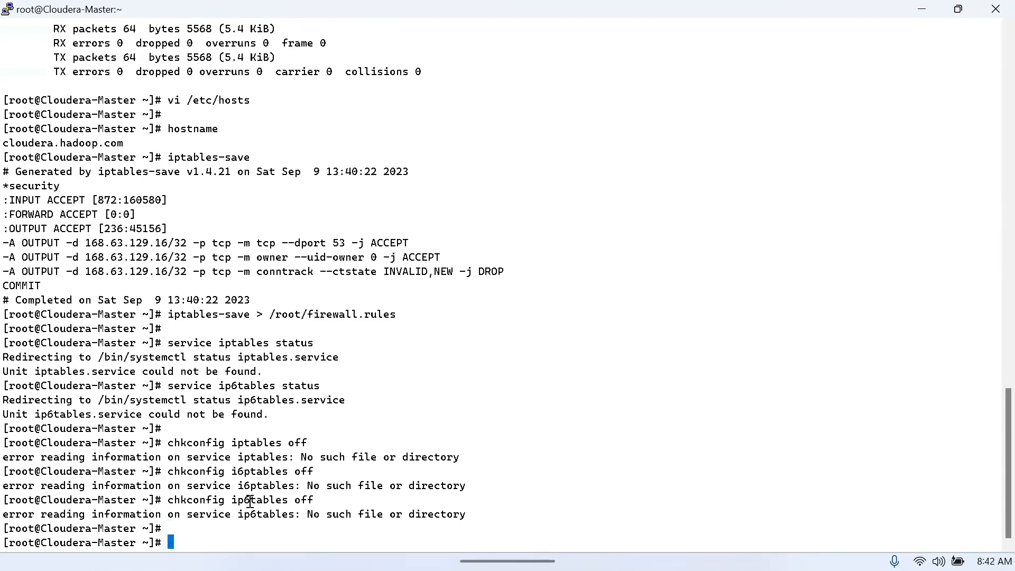
type("iptables")
type(" ---")
type("--")
key("BackSpace")
key("BackSpace")
key("BackSpace")
type("flush")
key("Return")
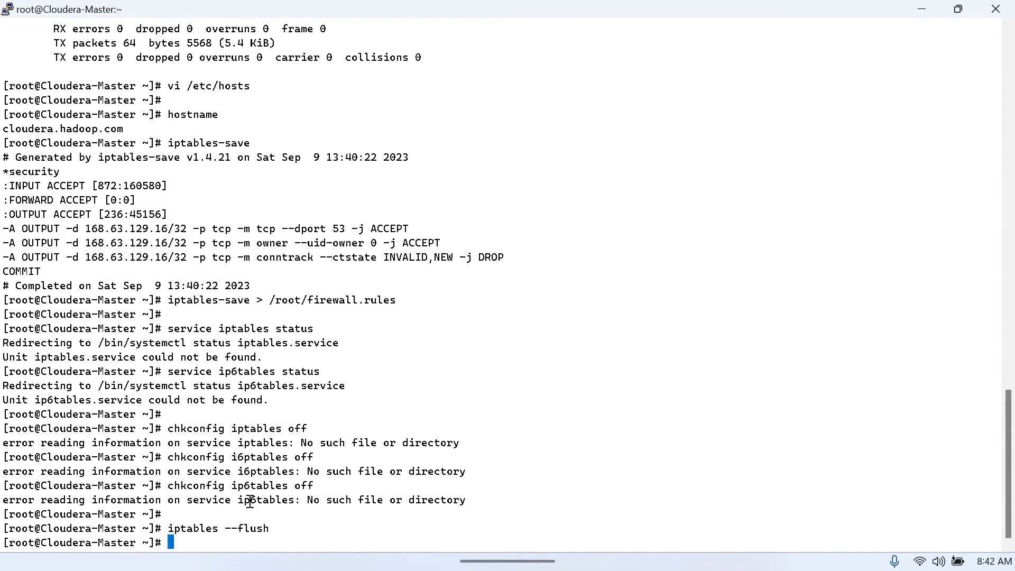
Flush all ip6tables rules with ip6tables --flush.
key("Up")
key("Home")
key("Right")
key("Right")
key("Right")
key("Left")
type("6")
key("Return")
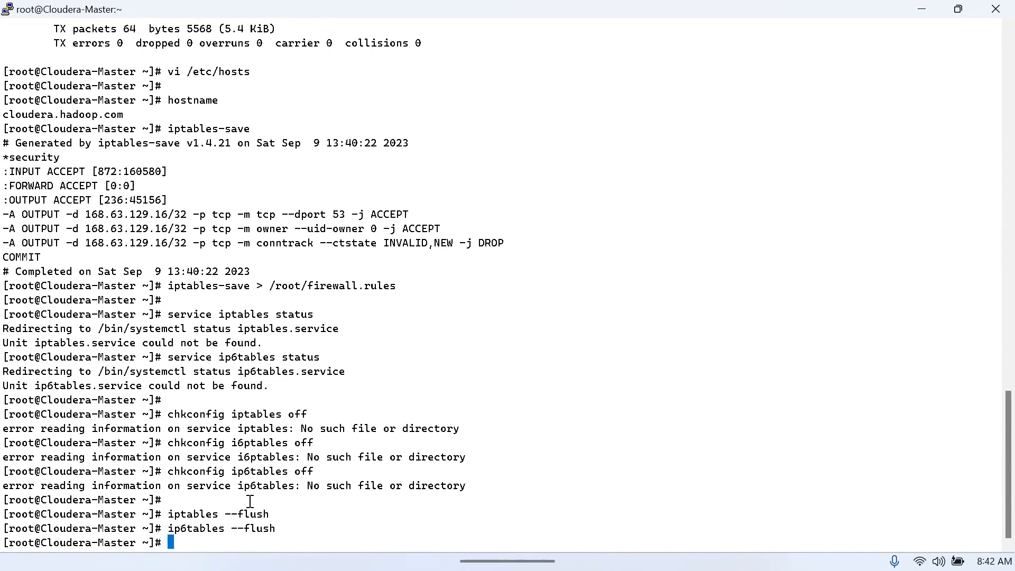
key("Return")
key("Return")
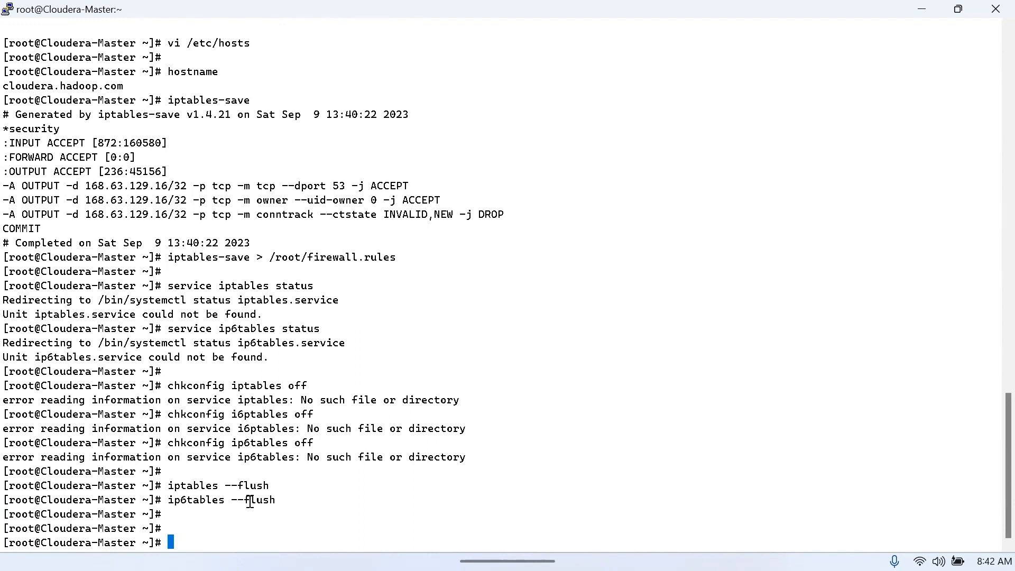
Check firewalld with systemctl status firewalld, showing it inactive (dead).
type("systemctl d")
key("BackSpace")
type("s")
key("BackSpace")
type("stat")
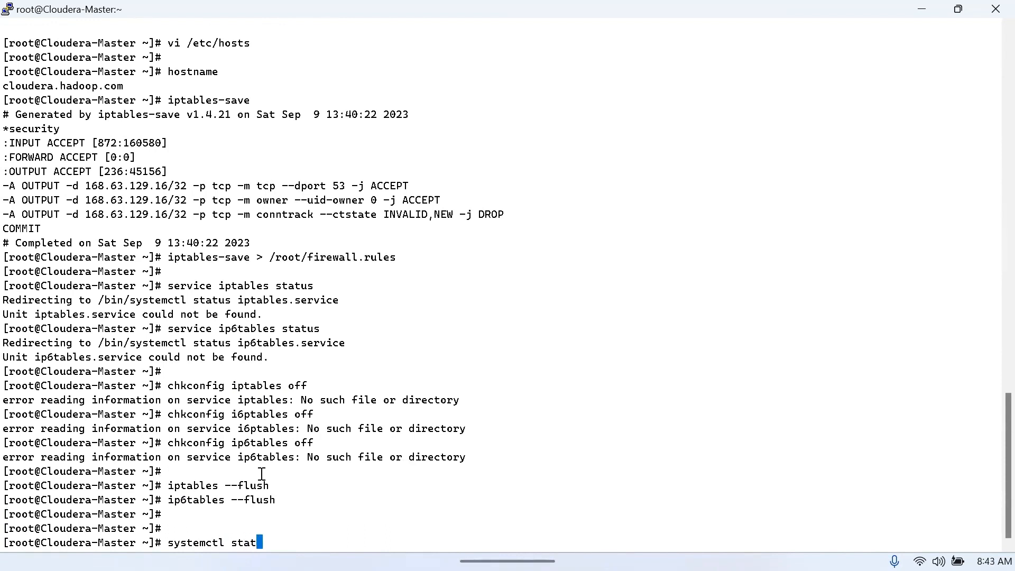
type("us firewalld")
key("Return")
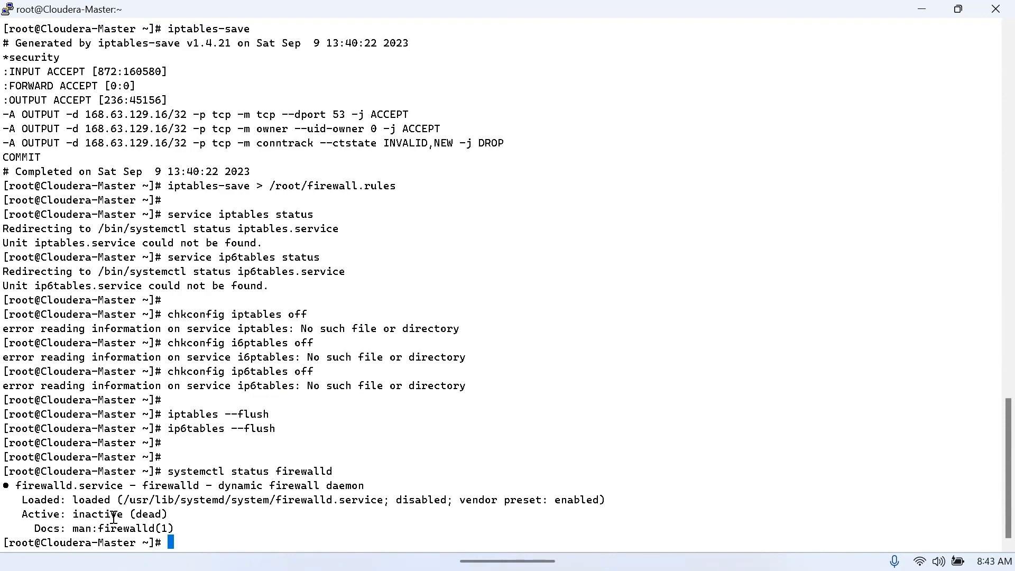
key("Return")
Disable firewalld at boot with systemctl disable firewalld.
key("Up")
key("Left")
key("Left")
key("Left")
key("Left")
key("Left")
key("Left")
key("Left")
key("Left")
key("Left")
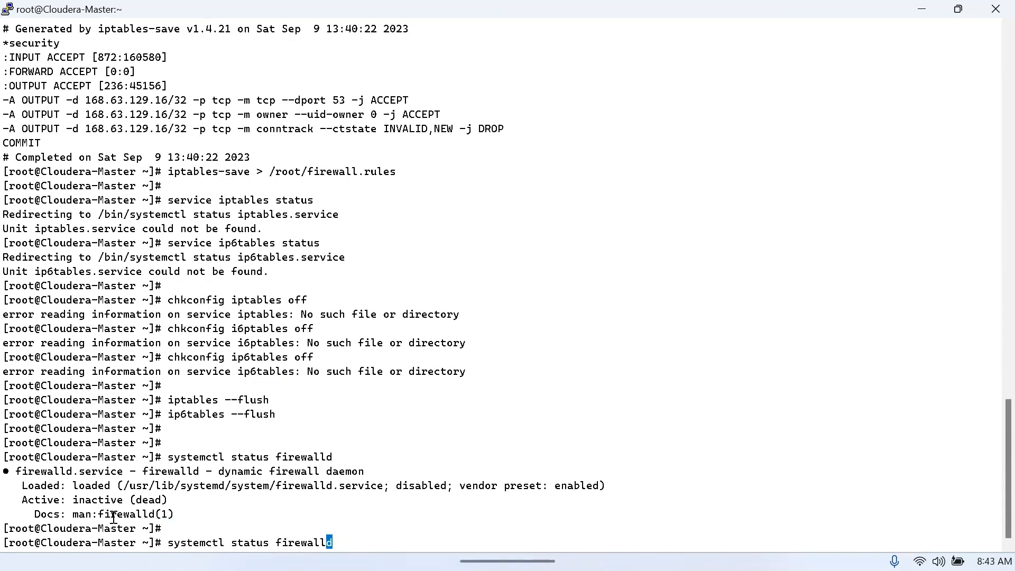
key("Left")
key("Left")
key("BackSpace")
key("BackSpace")
key("BackSpace")
key("BackSpace")
key("BackSpace")
key("Delete")
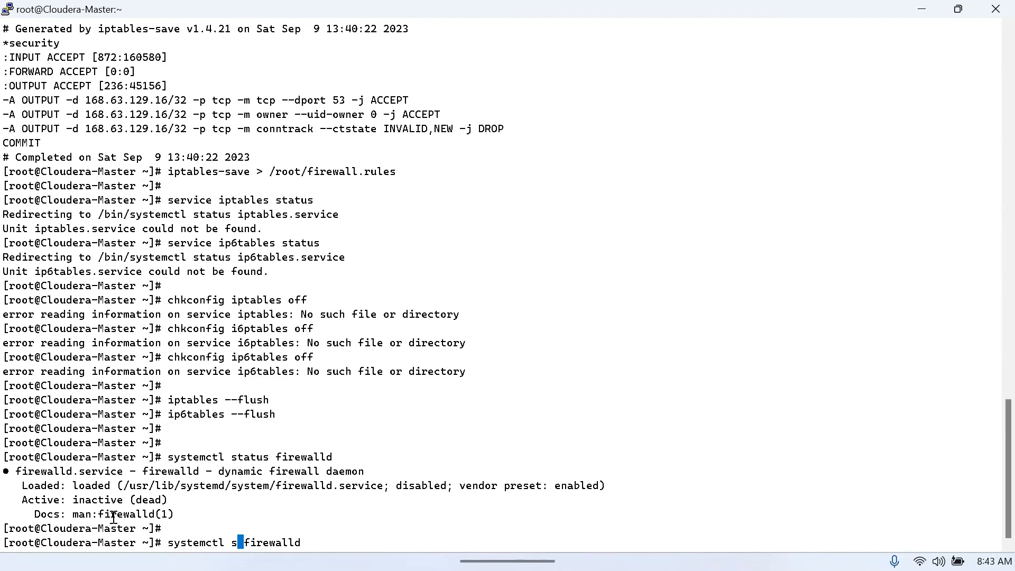
type("disable")
key("Return")
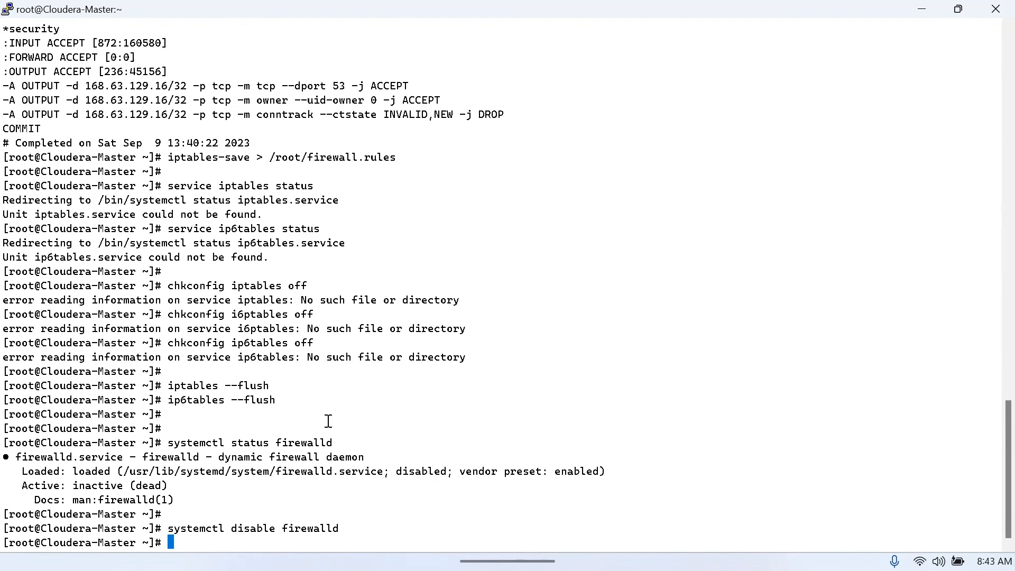
key("Return")
key("Return")
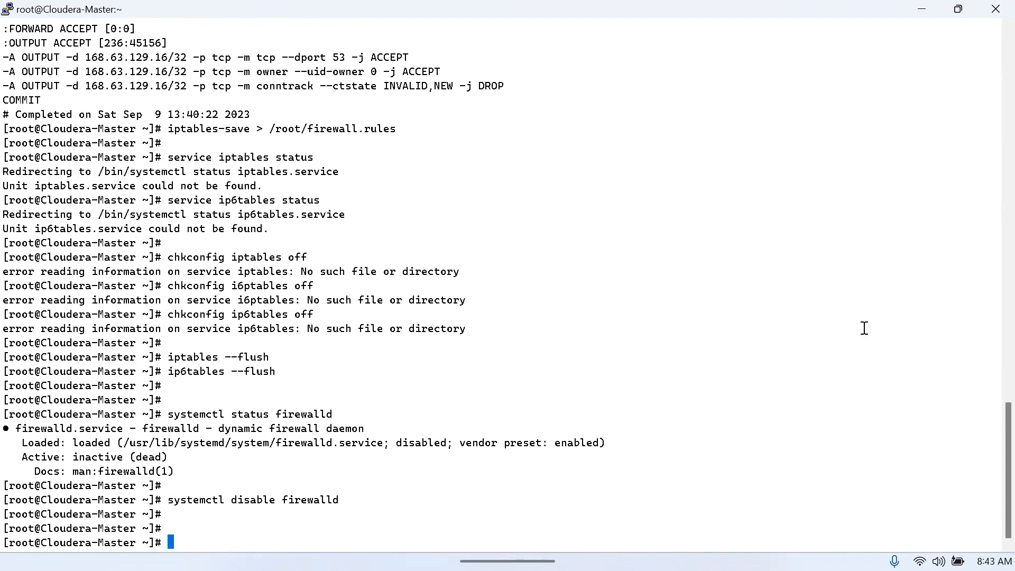
type("cat /etc/sysconfig/sel")
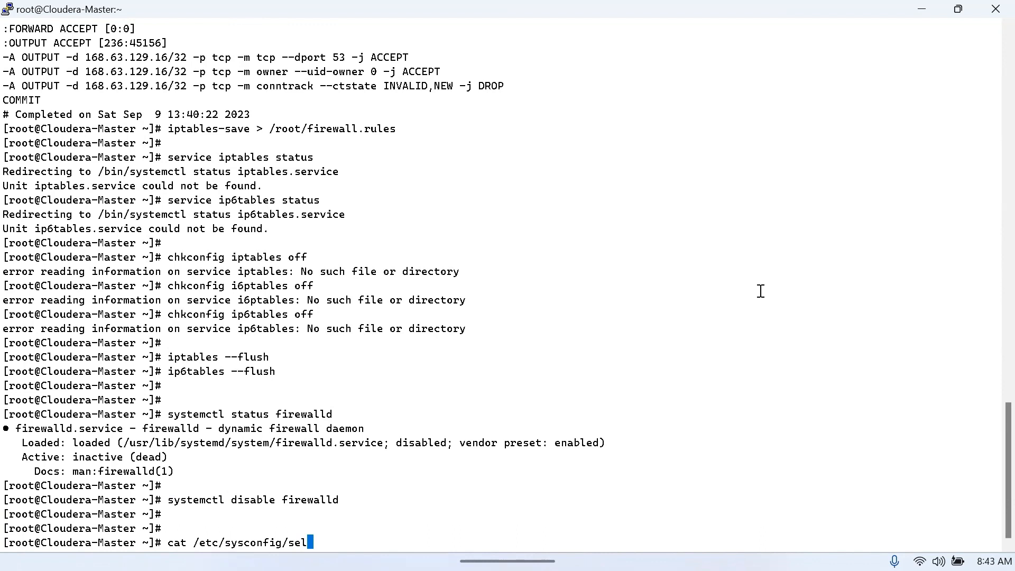
type("inus")
Print /etc/sysconfig/selinux with cat, then open it in vi.
key("BackSpace")
type("x")
key("Return")
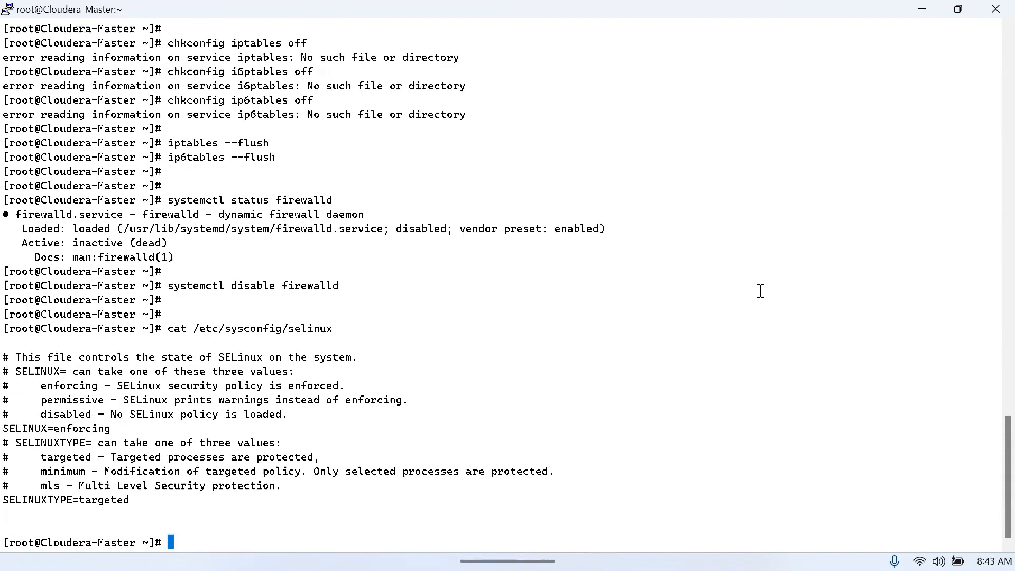
key("Return")
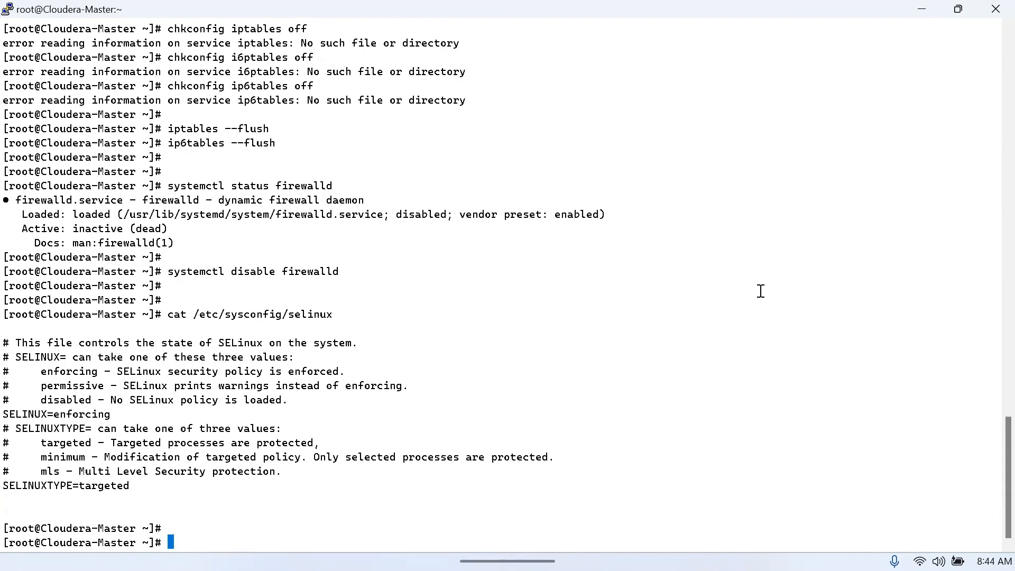
double_click(77, 413)
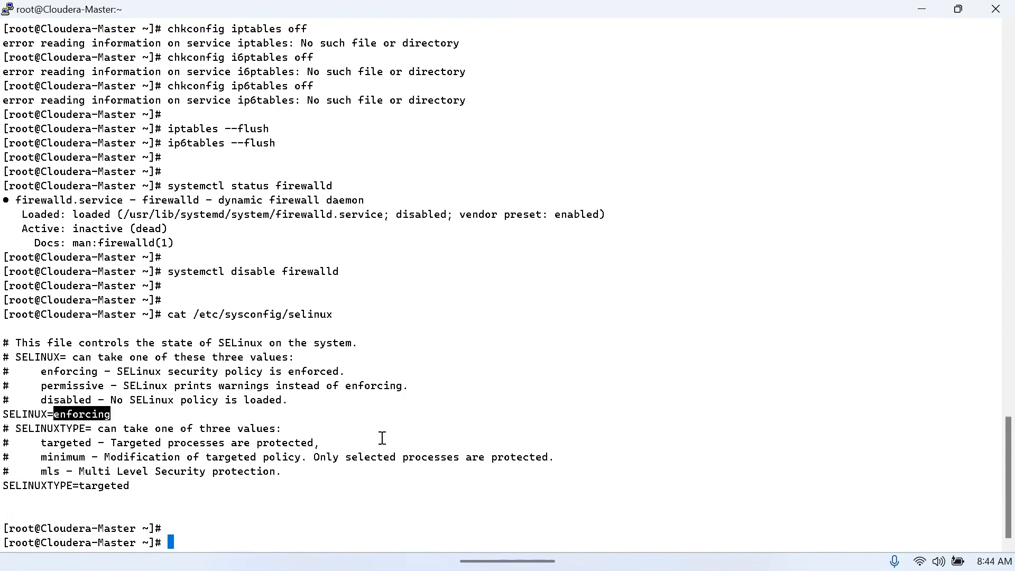
key("Up")
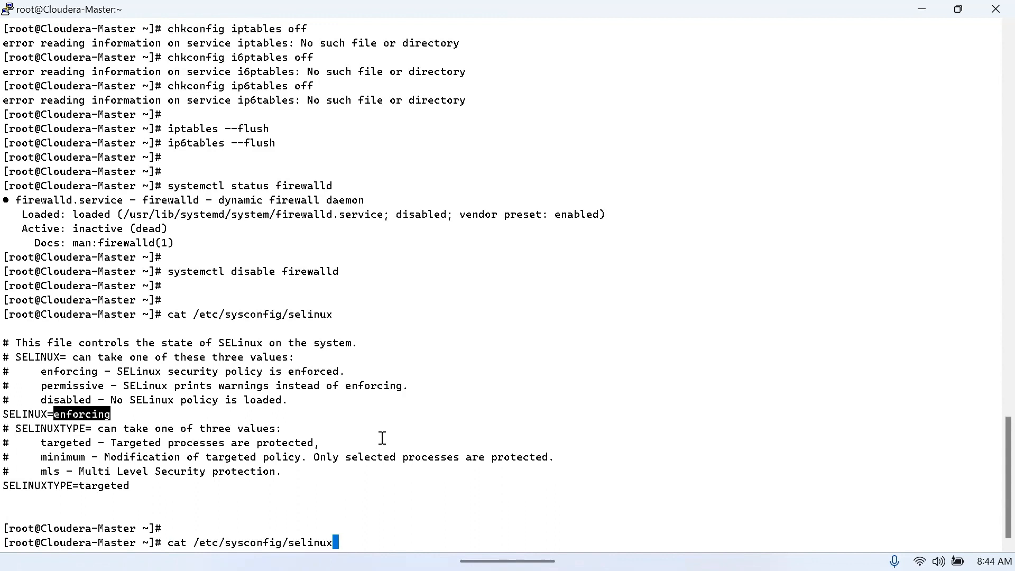
key("Home")
type("vi")
key("Delete")
key("Return")
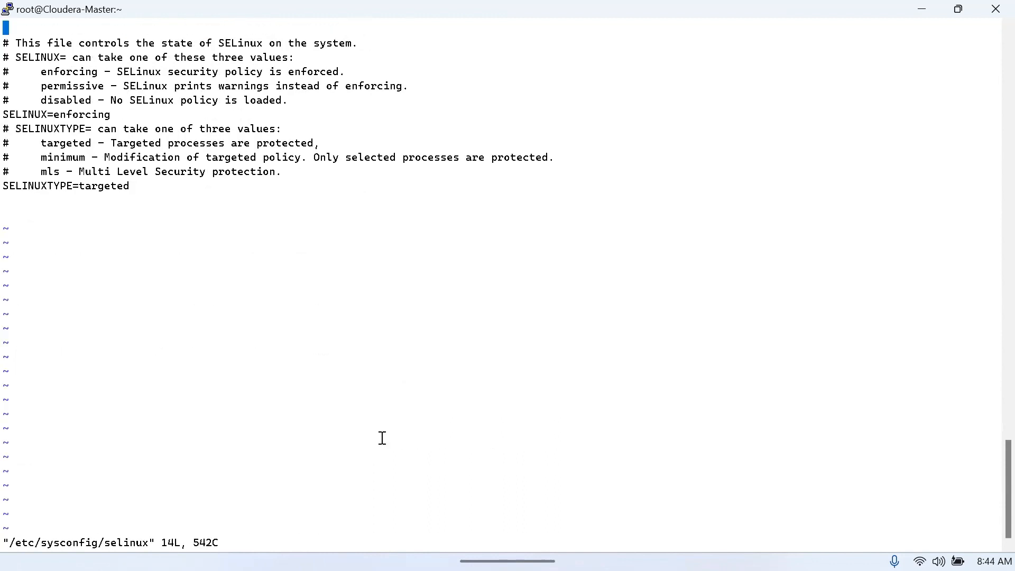
Duplicate the SELINUX=enforcing line and comment out the original with #.
key("Down")
key("Down")
key("Down")
key("Down")
key("Down")
key("Down")
key("Down")
key("i")
key("End")
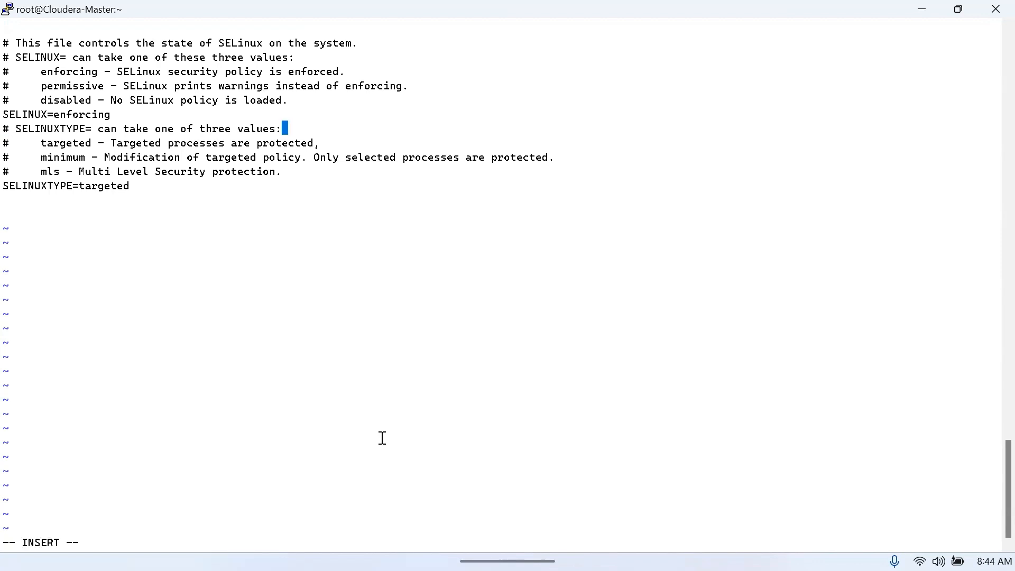
key("Up")
key("Escape")
key("y")
key("y")
key("p")
key("k")
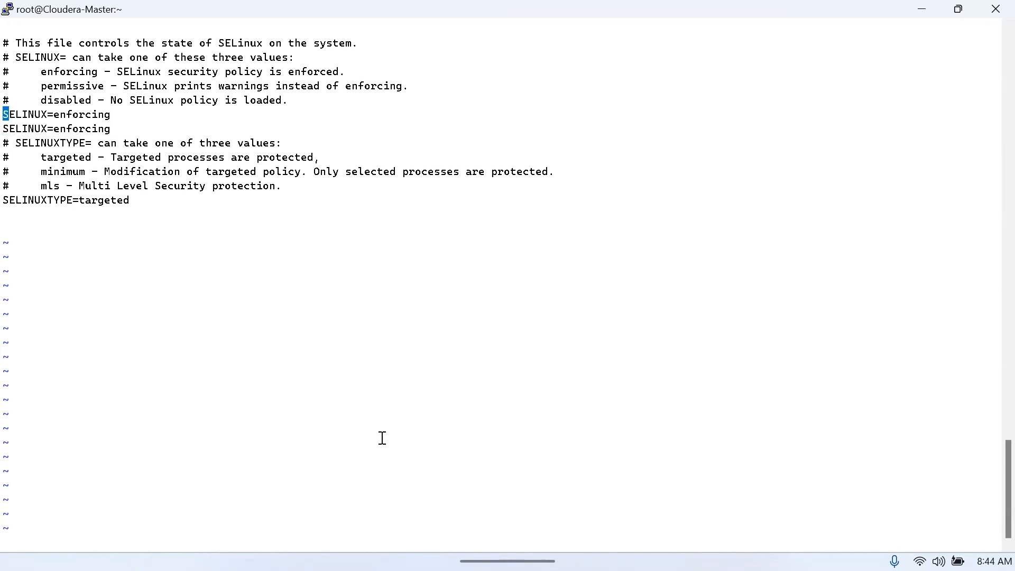
type("i")
type("#")
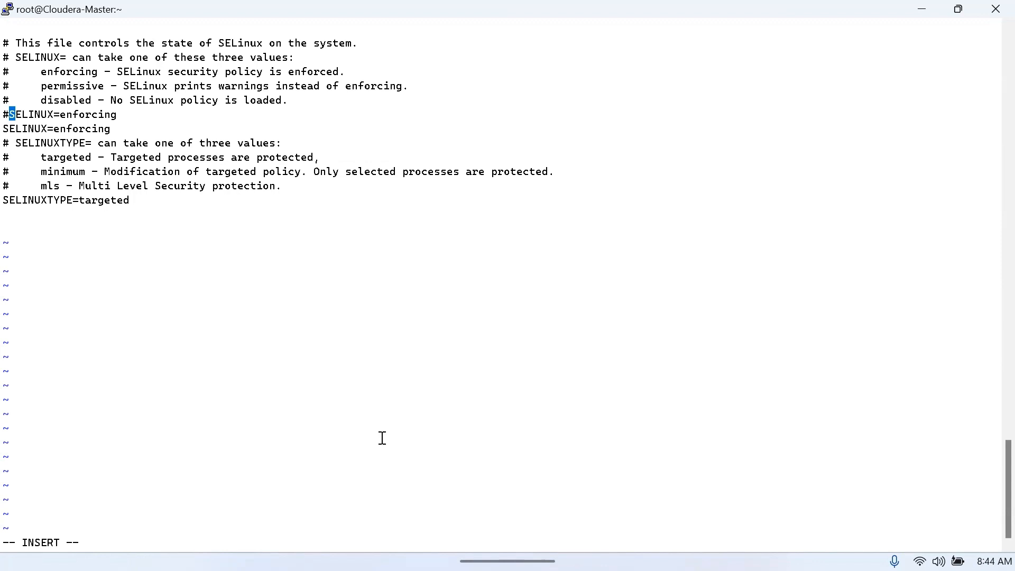
key("Down")
key("End")
Change the copied line to SELINUX=disabled and save the file with :wq.
key("BackSpace")
key("BackSpace")
key("BackSpace")
key("BackSpace")
key("BackSpace")
key("BackSpace")
key("BackSpace")
key("BackSpace")
key("BackSpace")
key("BackSpace")
key("BackSpace")
key("Escape")
key("u")
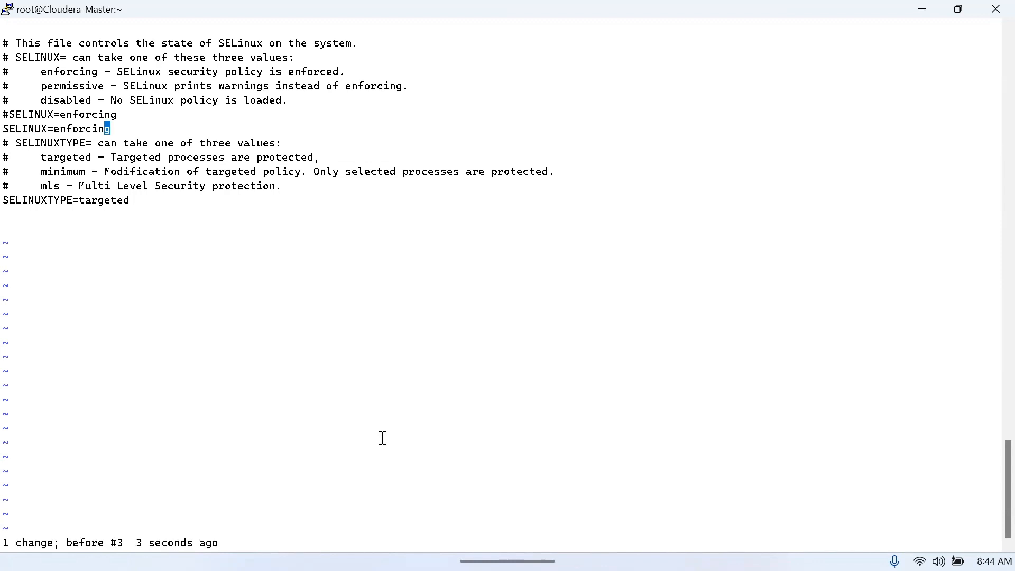
key("i")
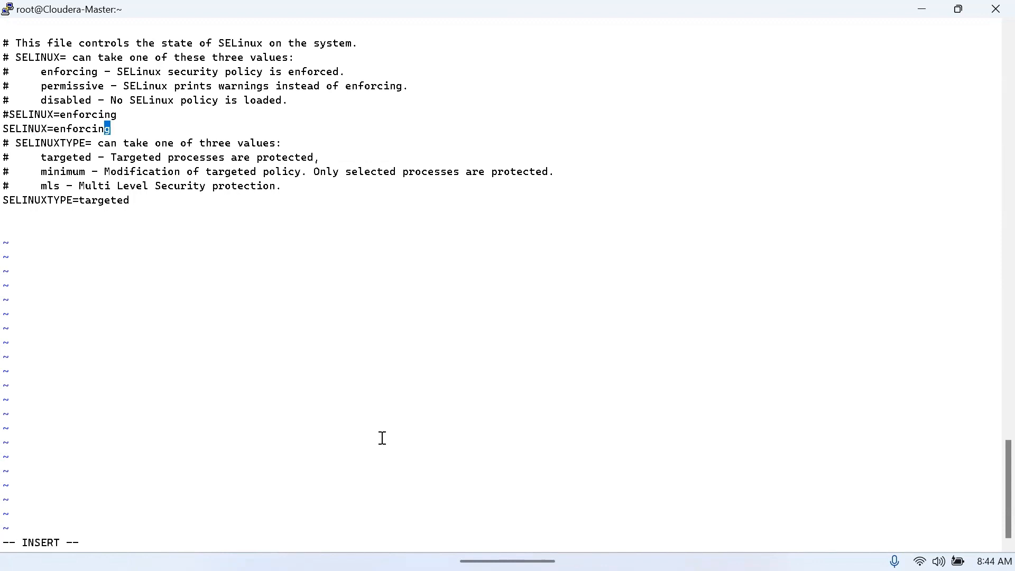
key("BackSpace")
key("BackSpace")
key("BackSpace")
key("Delete")
key("BackSpace")
key("BackSpace")
key("BackSpace")
key("BackSpace")
key("BackSpace")
type("disabled")
key("Escape")
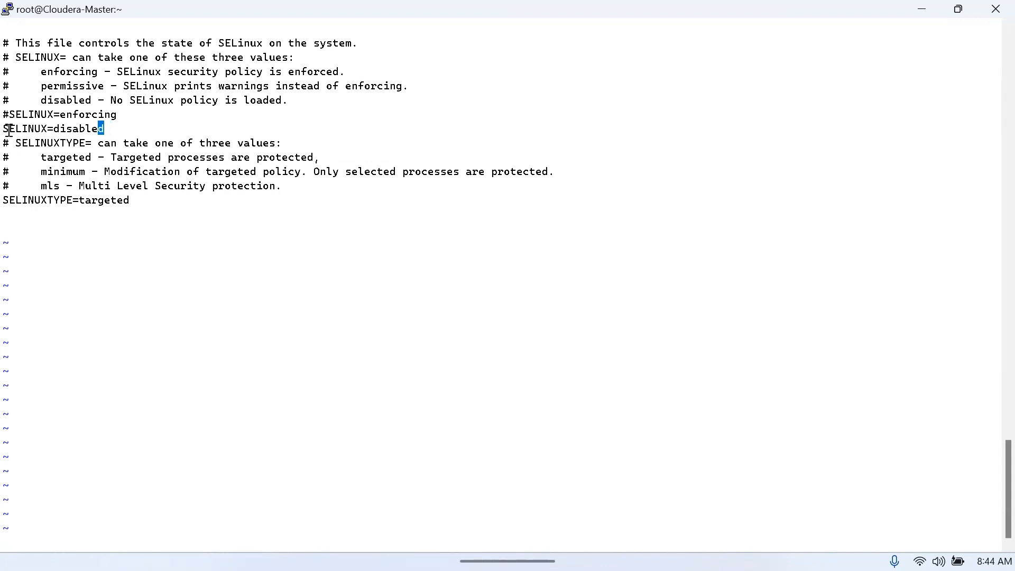
left_click_drag(4, 130, 102, 129)
key("super+c")
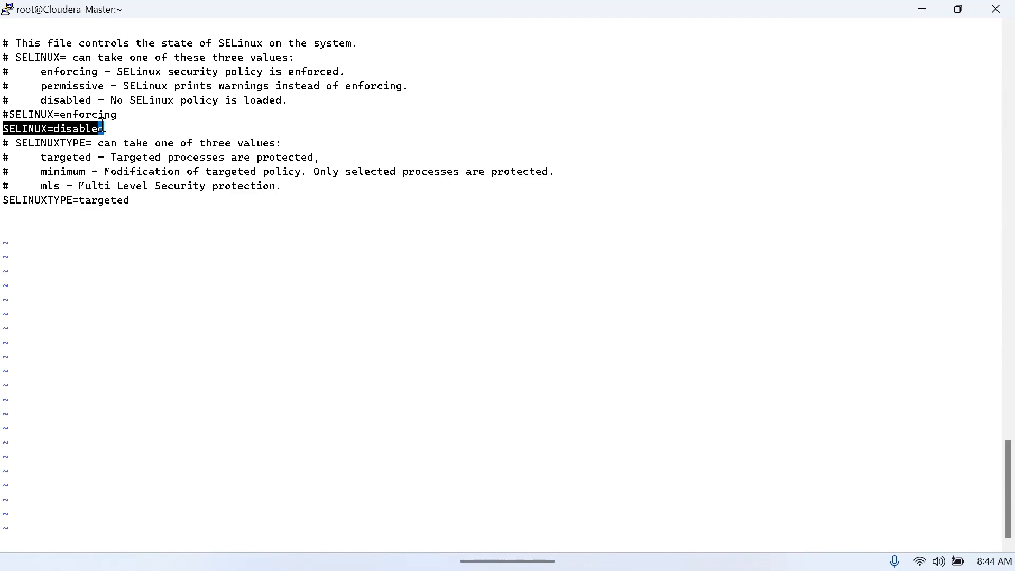
type(":wq")
key("Return")
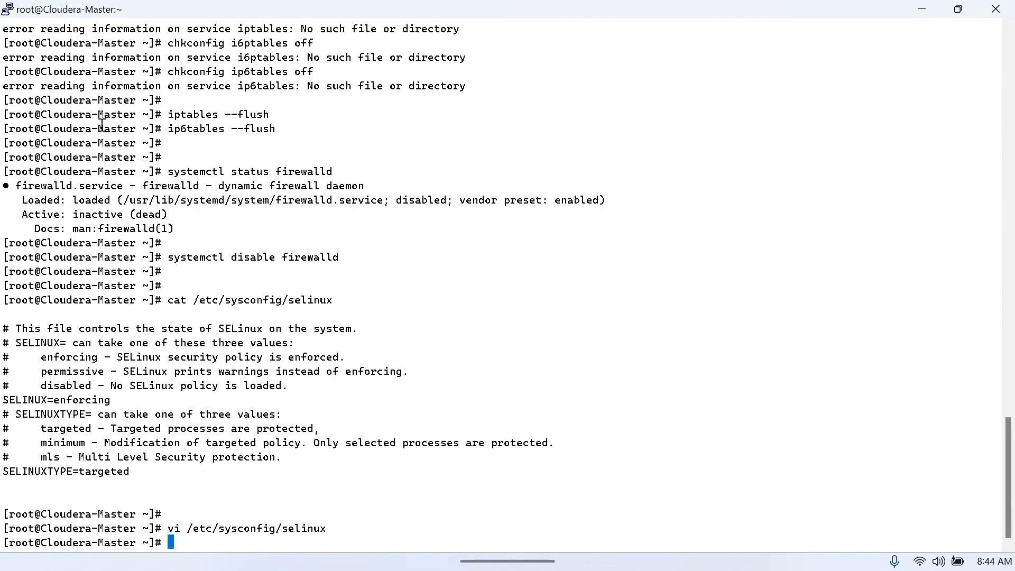
Open /etc/selinux/config in vi, check its SELINUX lines, and quit with :q.
key("Up")
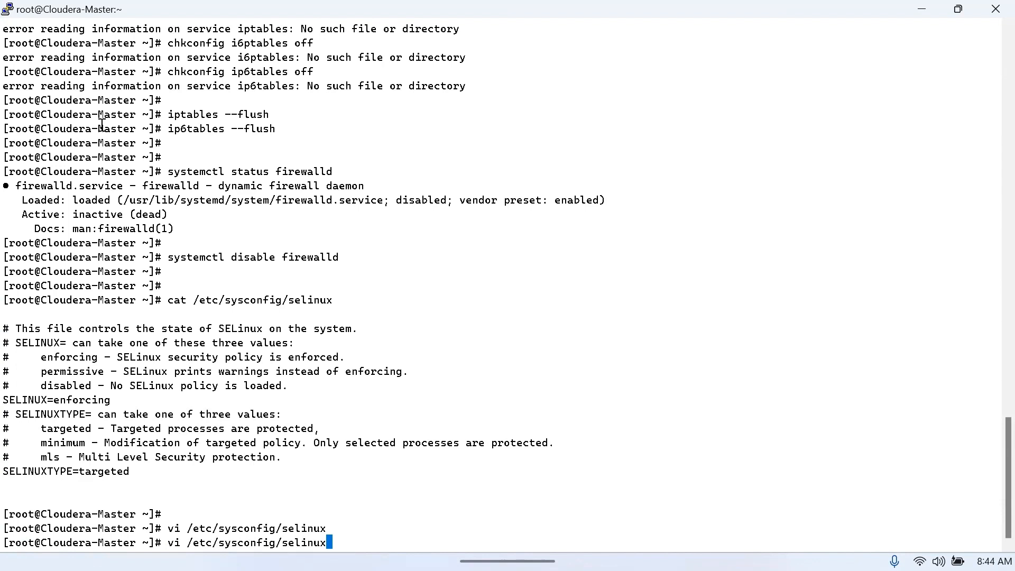
key("Left")
key("Left")
key("Left")
key("Left")
key("Left")
key("Left")
key("Left")
key("BackSpace")
key("BackSpace")
key("BackSpace")
key("BackSpace")
key("BackSpace")
key("BackSpace")
key("BackSpace")
key("BackSpace")
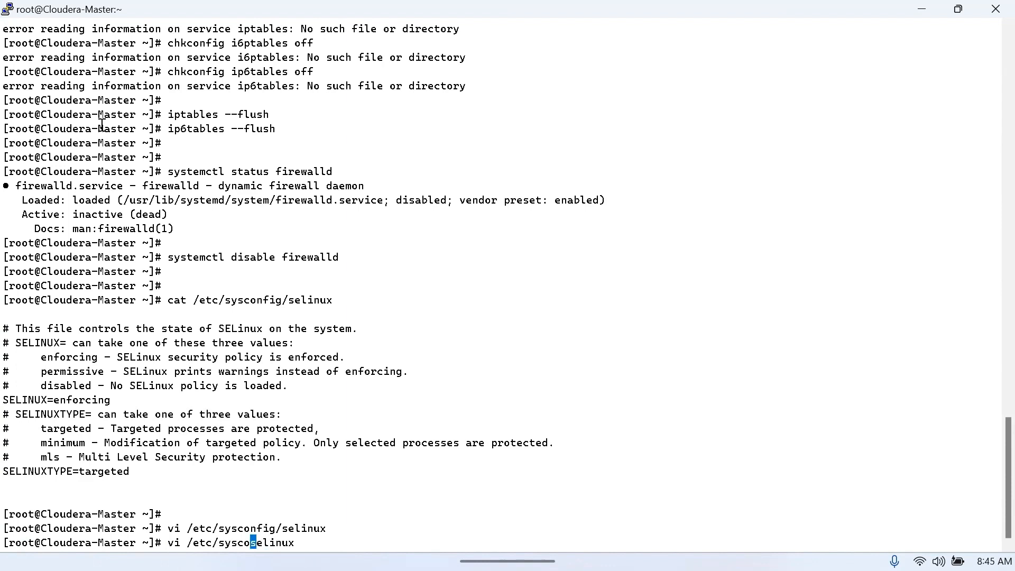
key("BackSpace")
key("BackSpace")
key("End")
type("/config")
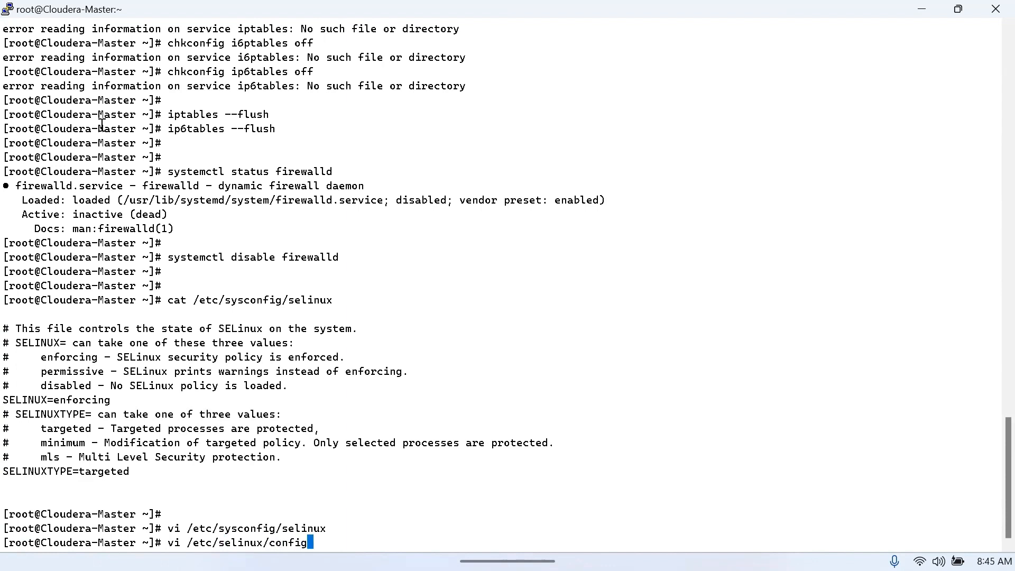
key("Return")
key("Down")
key("Down")
key("Down")
key("Down")
key("Down")
key("Down")
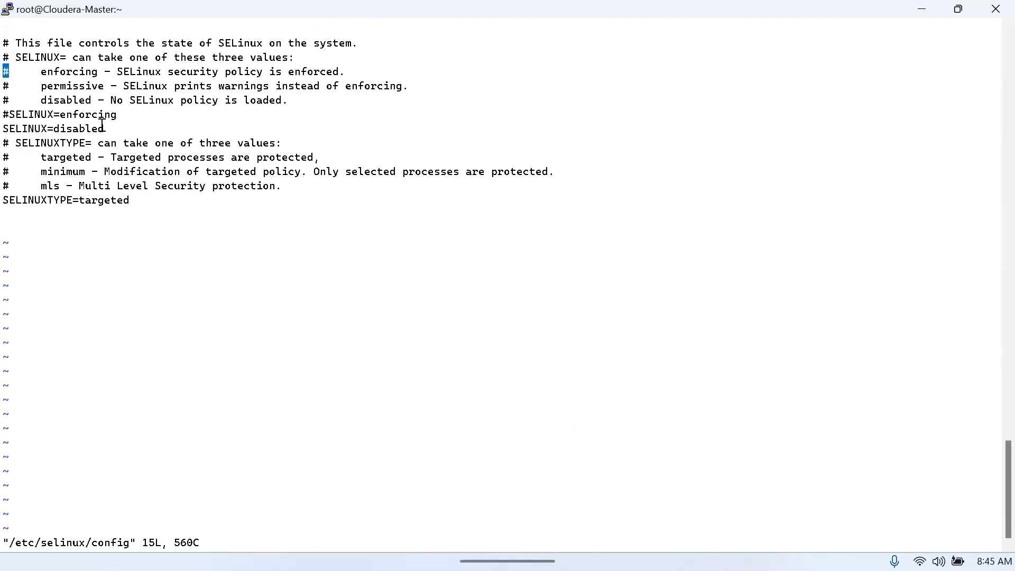
type(":q")
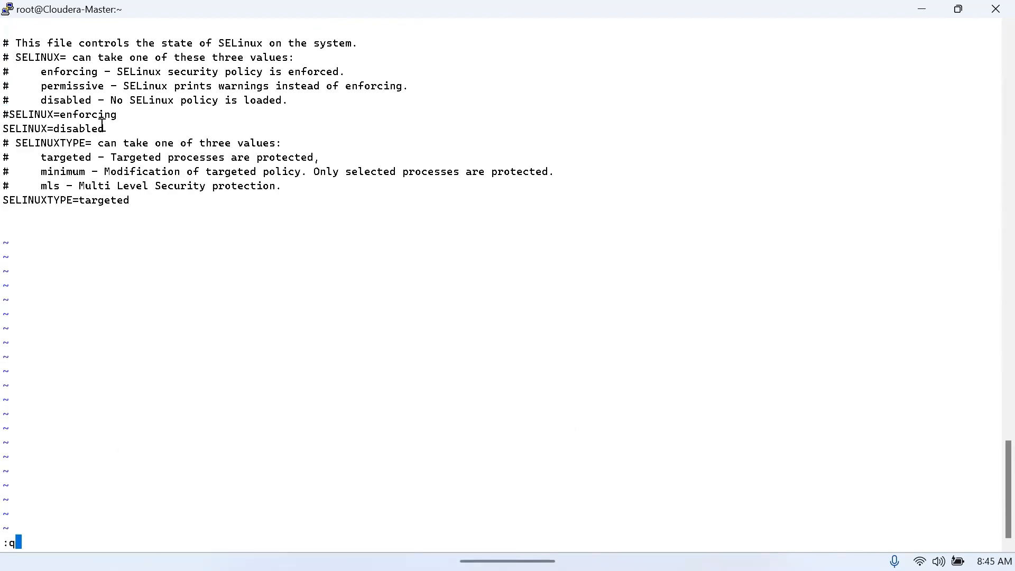
key("Return")
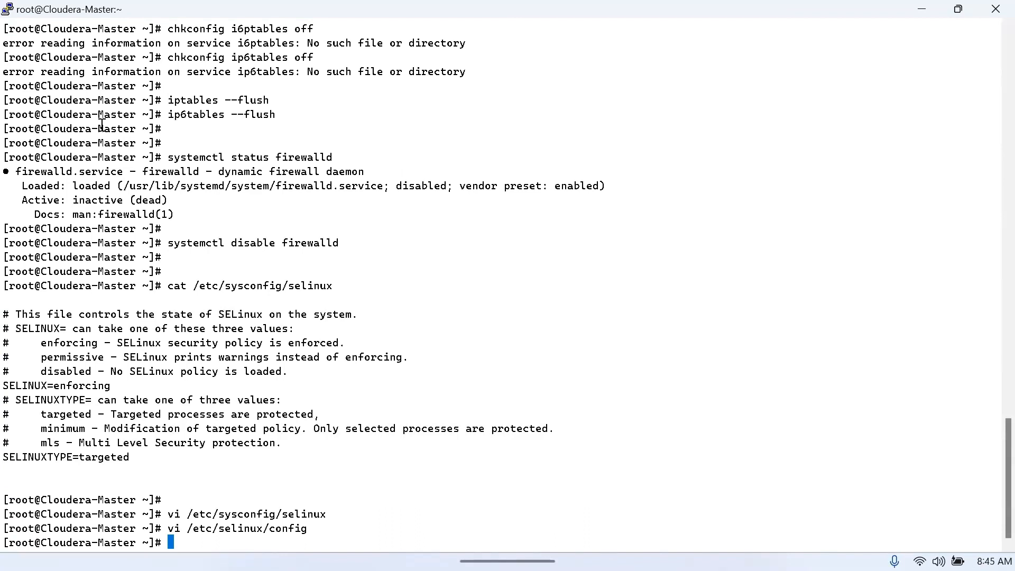
Reopen /etc/selinux/config, close it again with :q, and switch to the install notes.
key("Up")
key("Return")
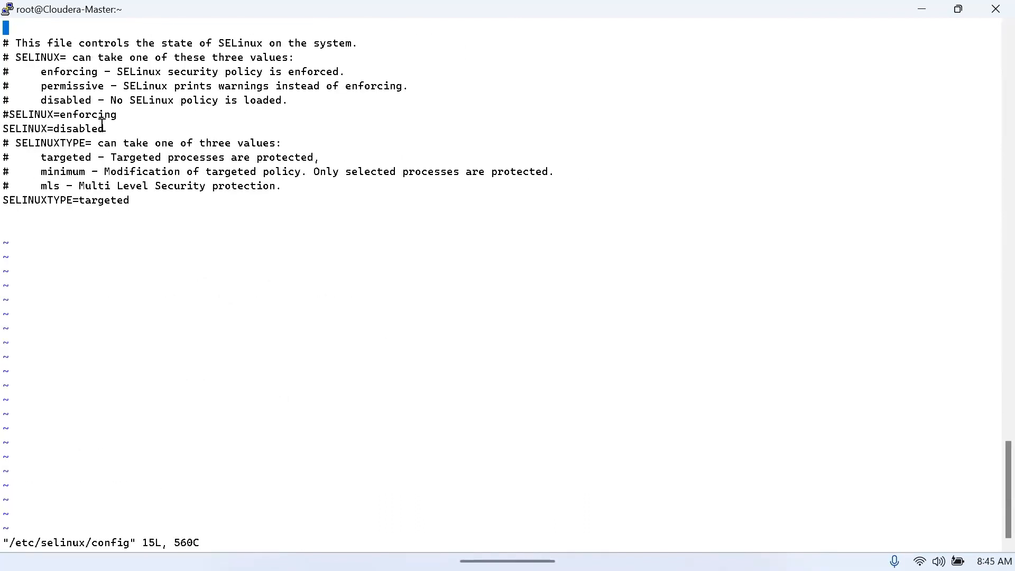
type(":q")
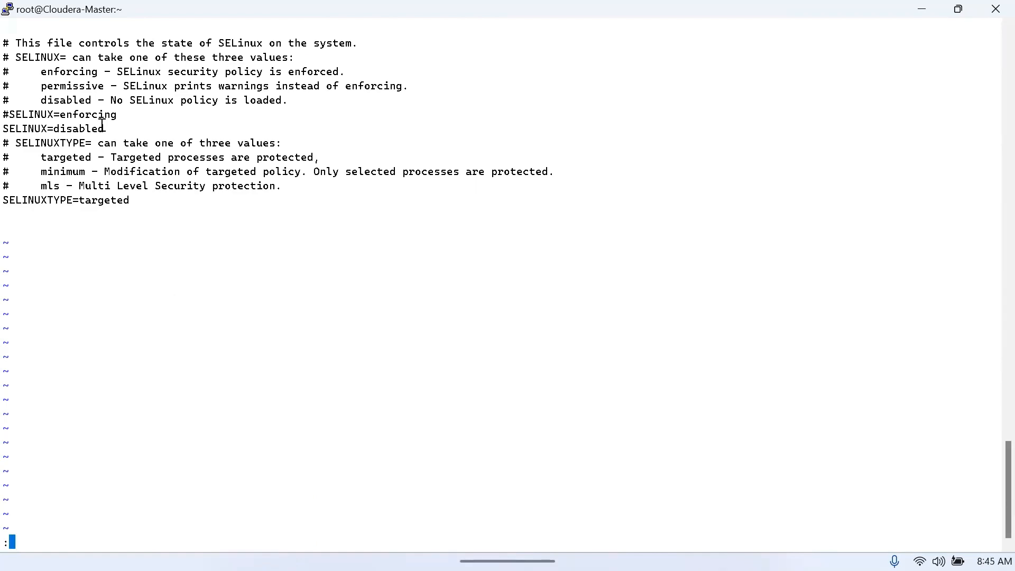
key("Return")
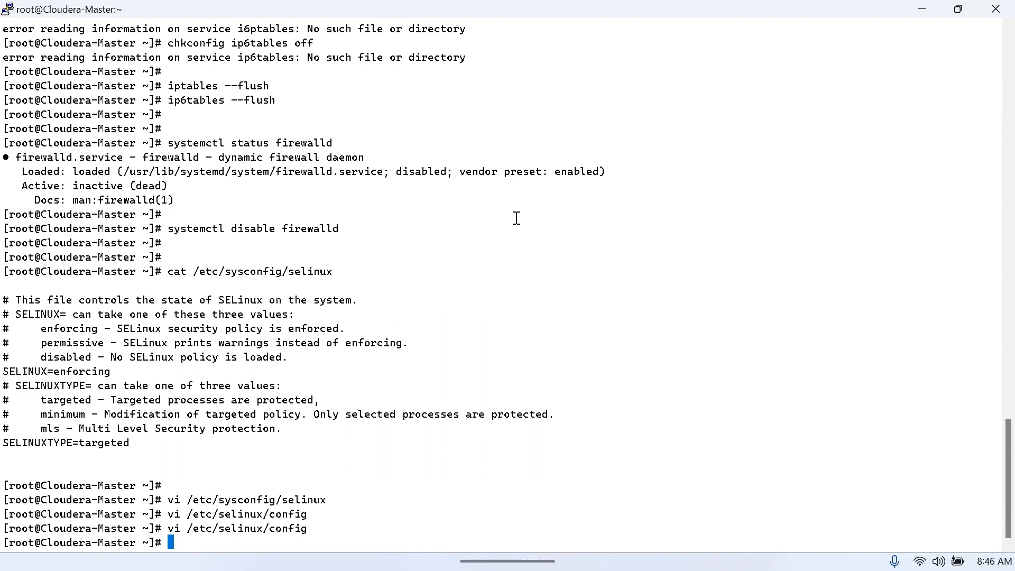
key("alt+Tab")
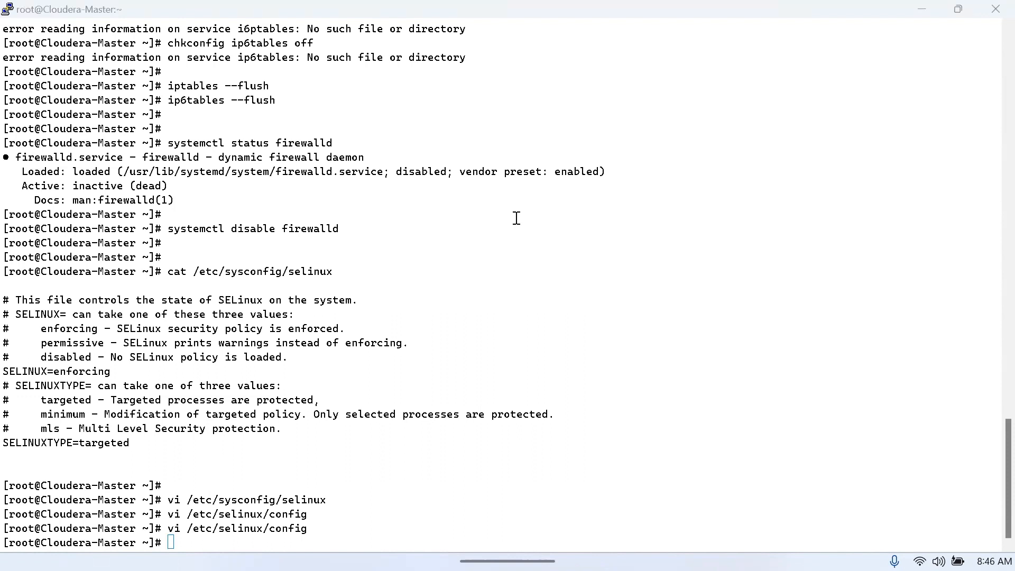
key("alt+Tab")
right_click(284, 389)
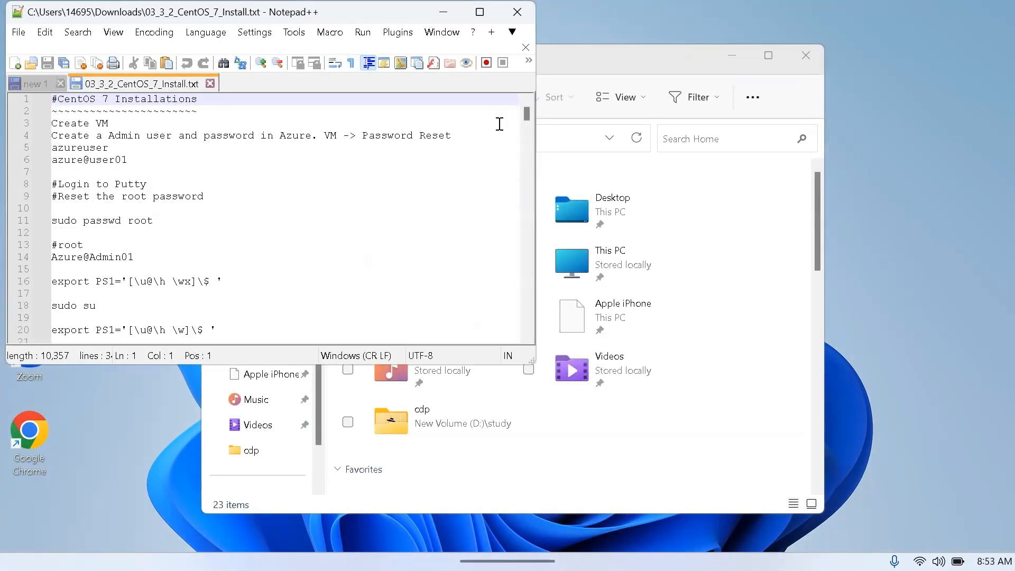
Maximize the Notepad++ install notes and scroll down to the Disable THP section.
left_click(480, 12)
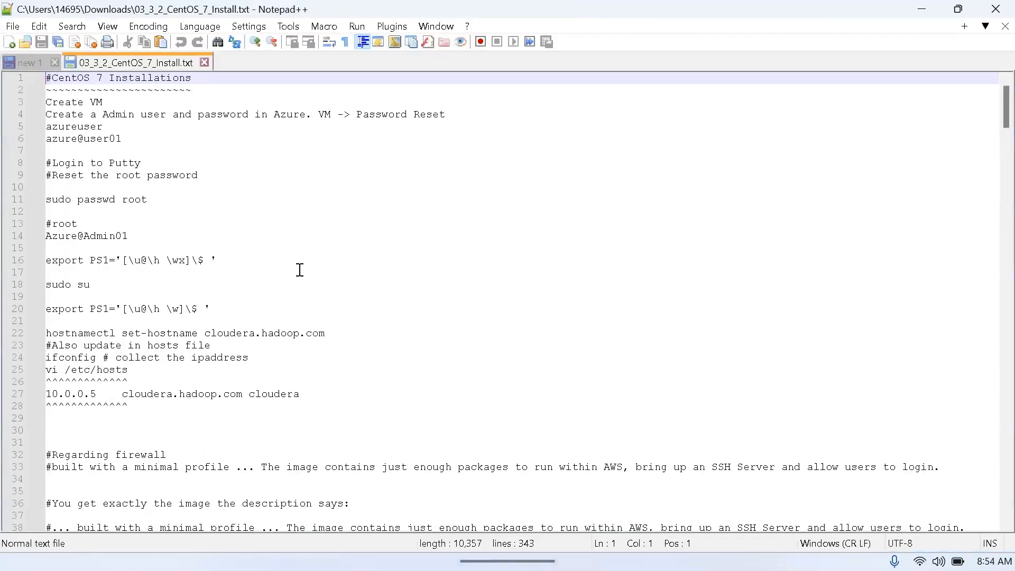
left_click(129, 285)
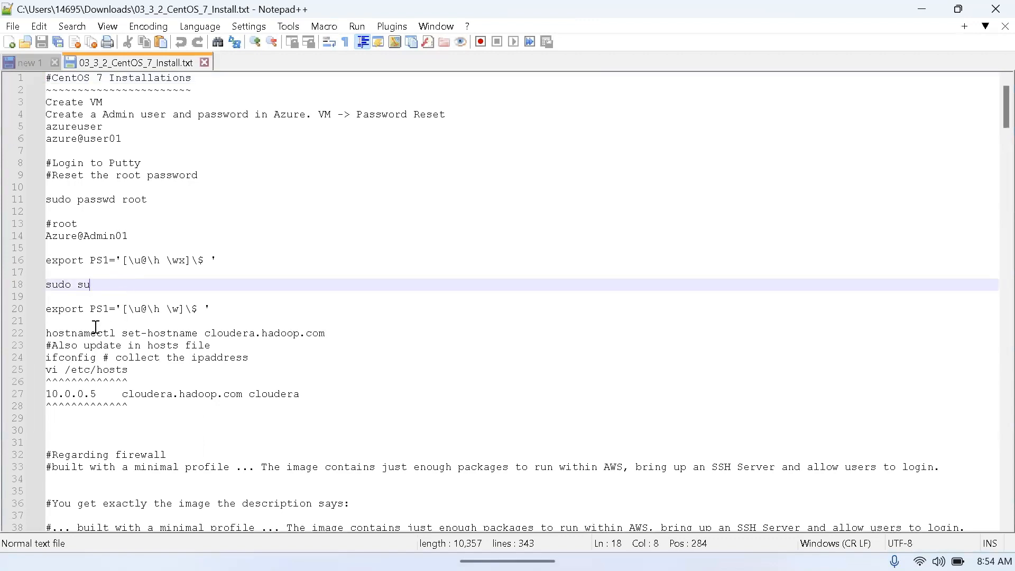
scroll(98, 329, "down", 3)
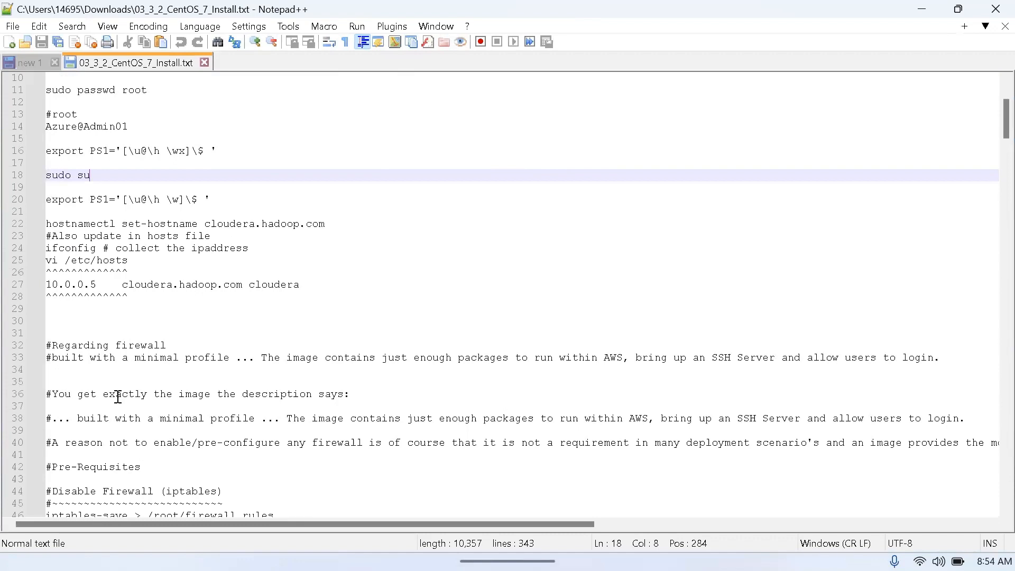
scroll(119, 399, "down", 4)
scroll(116, 397, "down", 6)
scroll(117, 397, "down", 3)
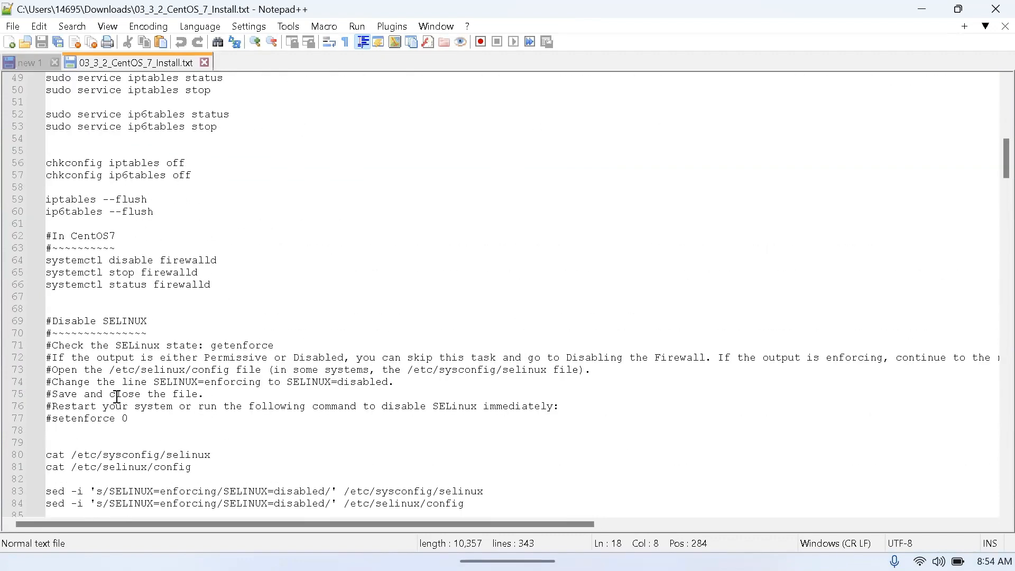
scroll(101, 362, "down", 3)
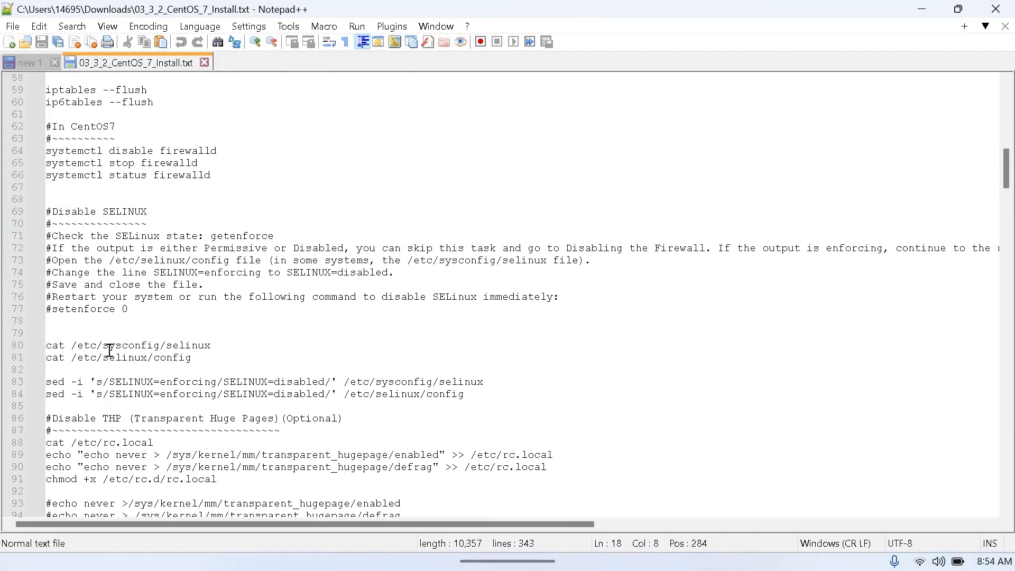
left_click(104, 297)
scroll(146, 382, "down", 1)
scroll(147, 381, "down", 4)
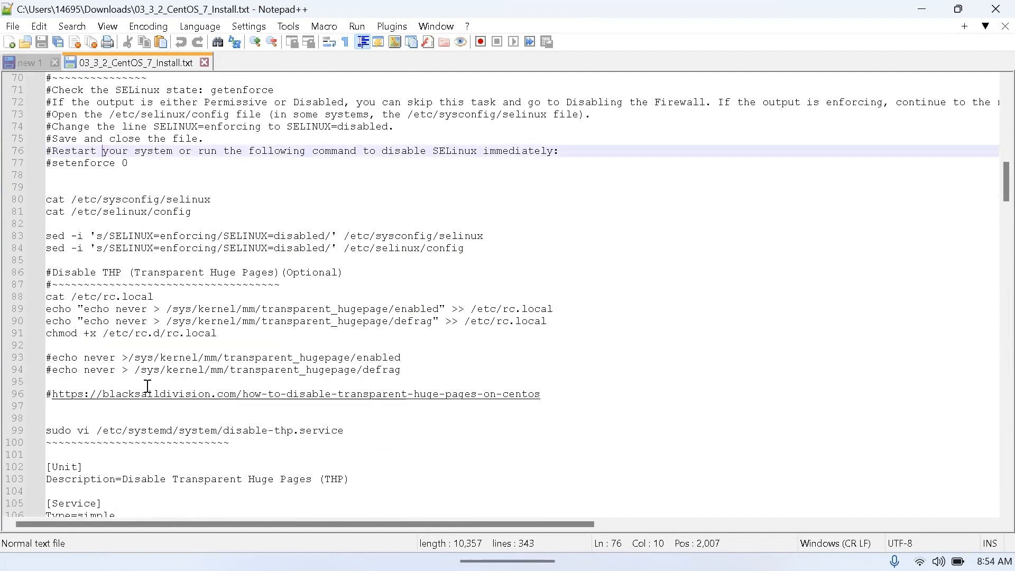
Select the cat /etc/rc.local command on line 88, then return to PuTTY.
left_click(91, 262)
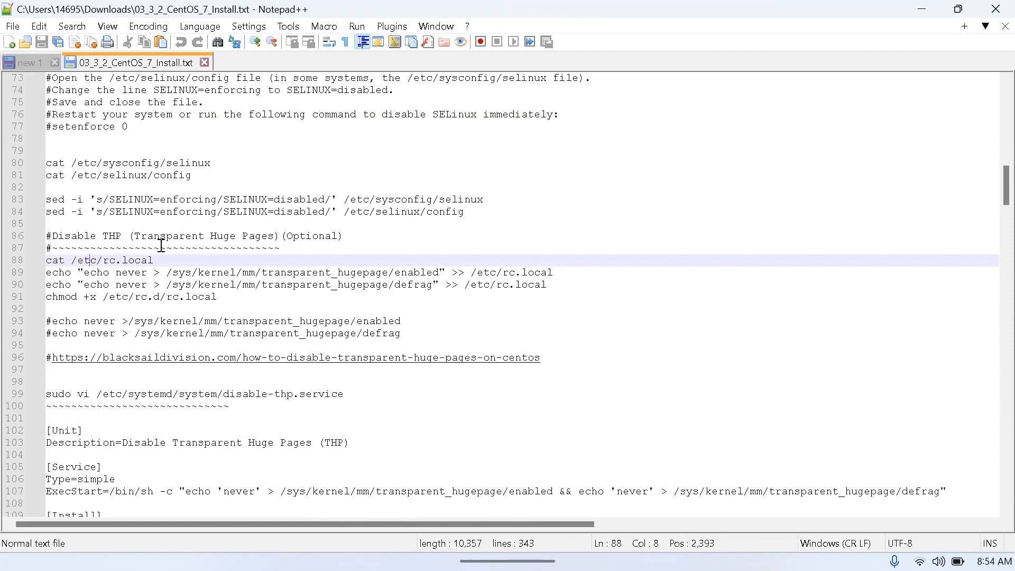
left_click_drag(46, 261, 217, 303)
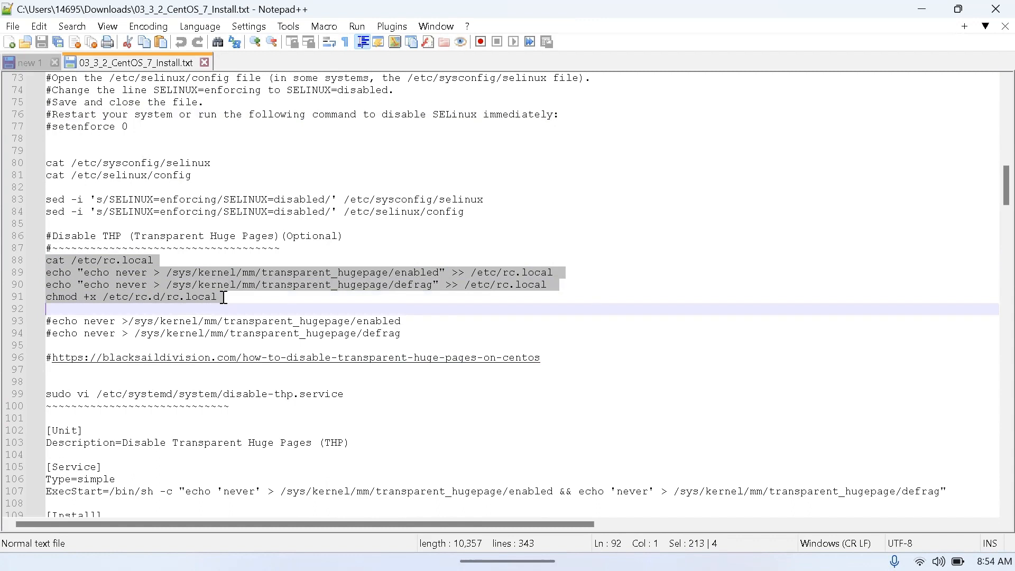
left_click(9, 262)
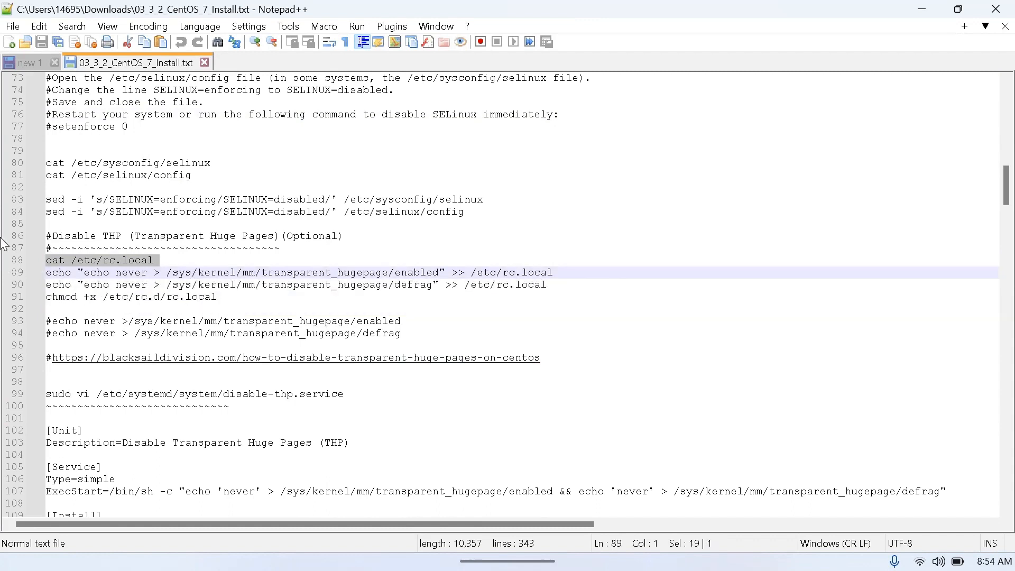
left_click(172, 258)
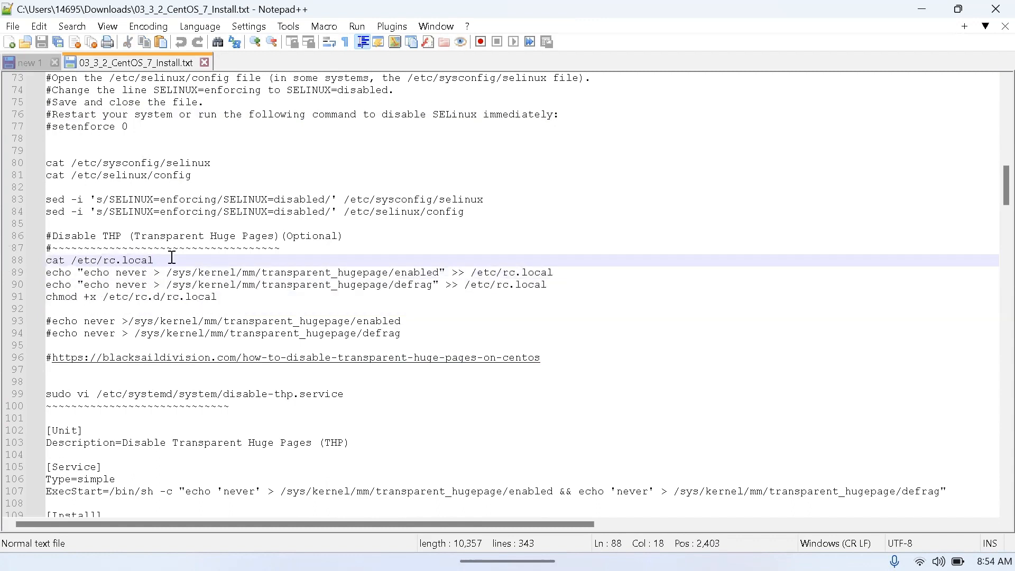
key("shift+Home")
key("super+c")
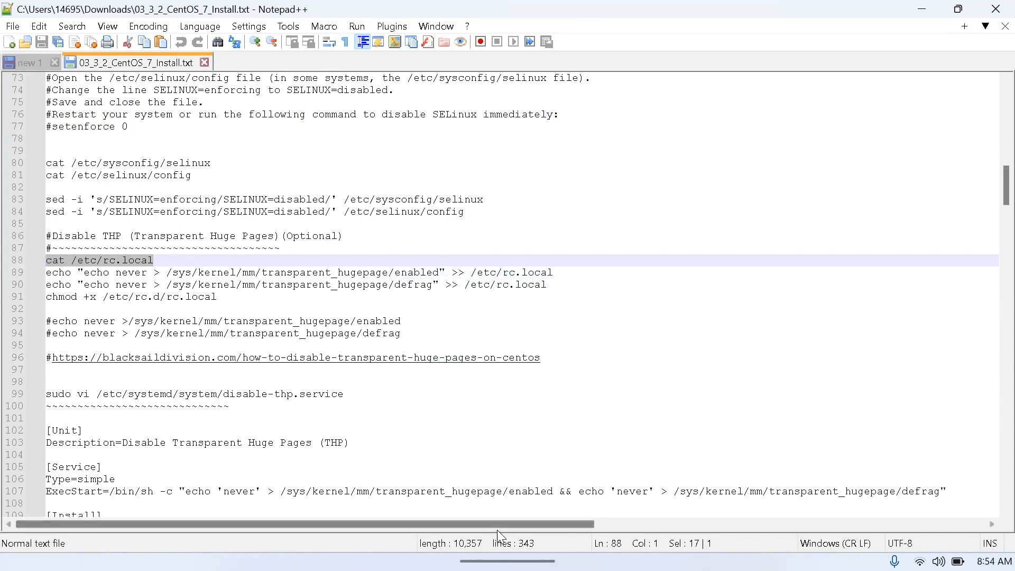
key("alt+Tab")
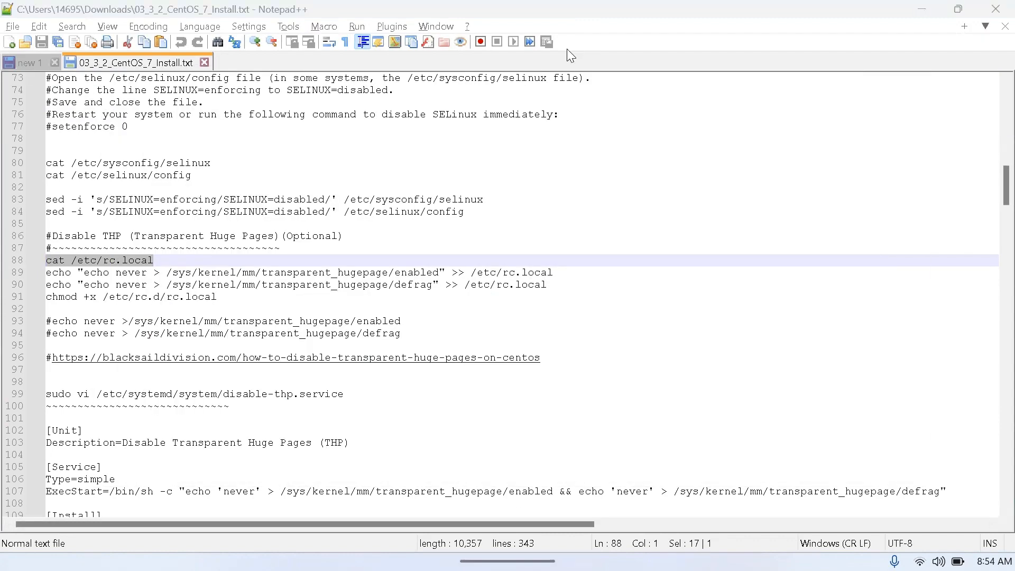
double_click(597, 15)
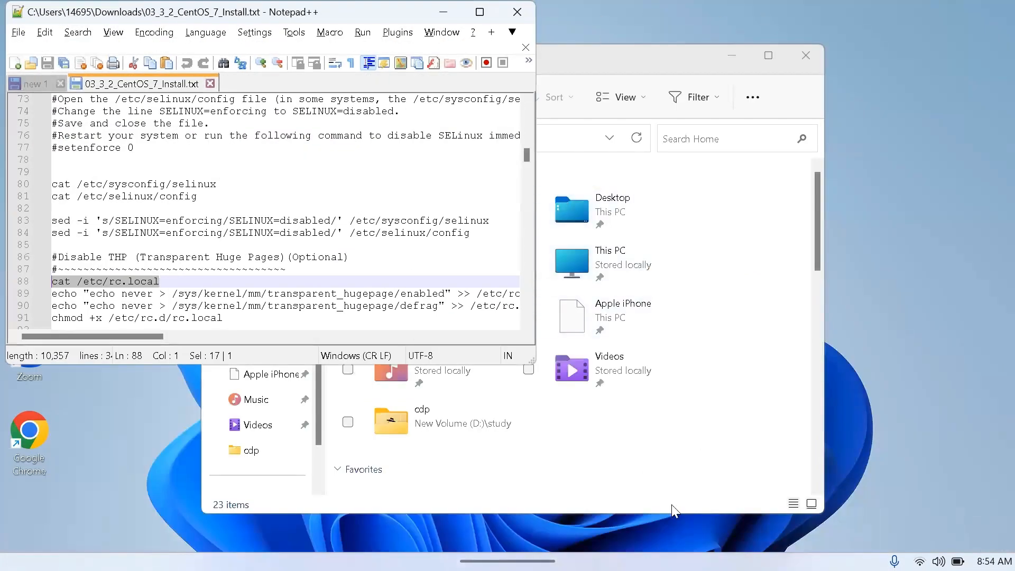
key("super")
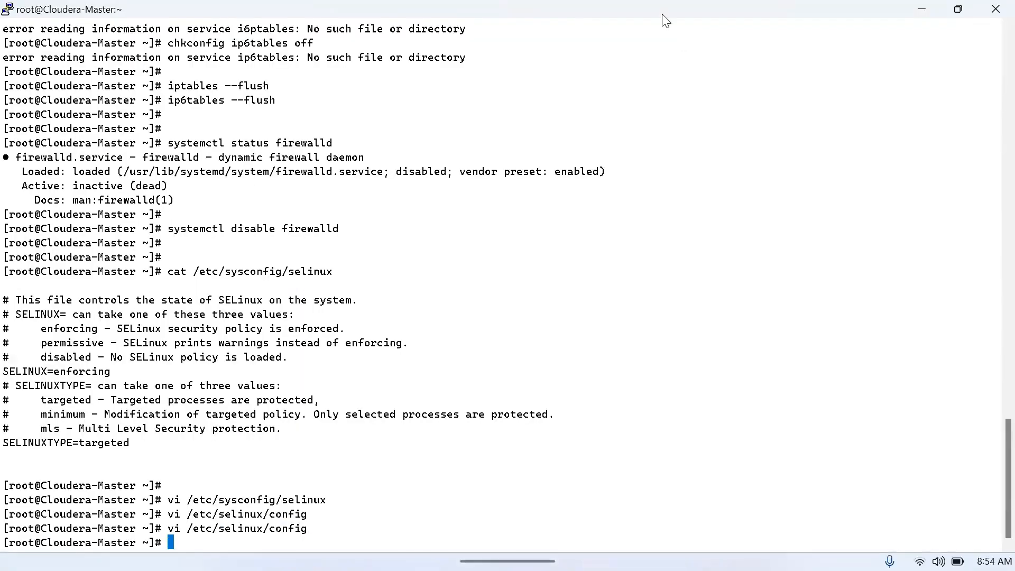
Tile PuTTY on the right beside the install notes and display /etc/rc.local with cat.
key("super+Down")
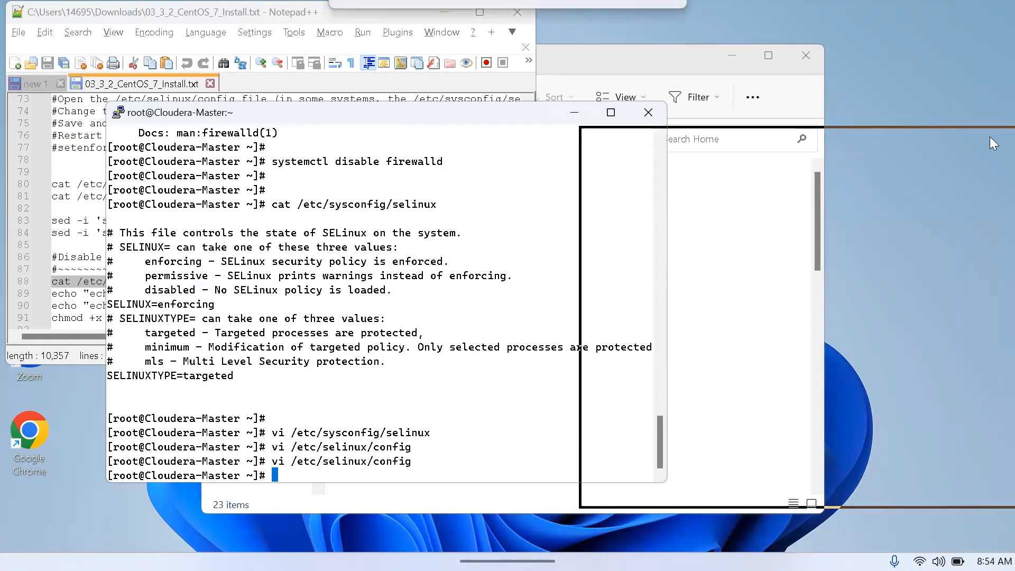
key("super+Right")
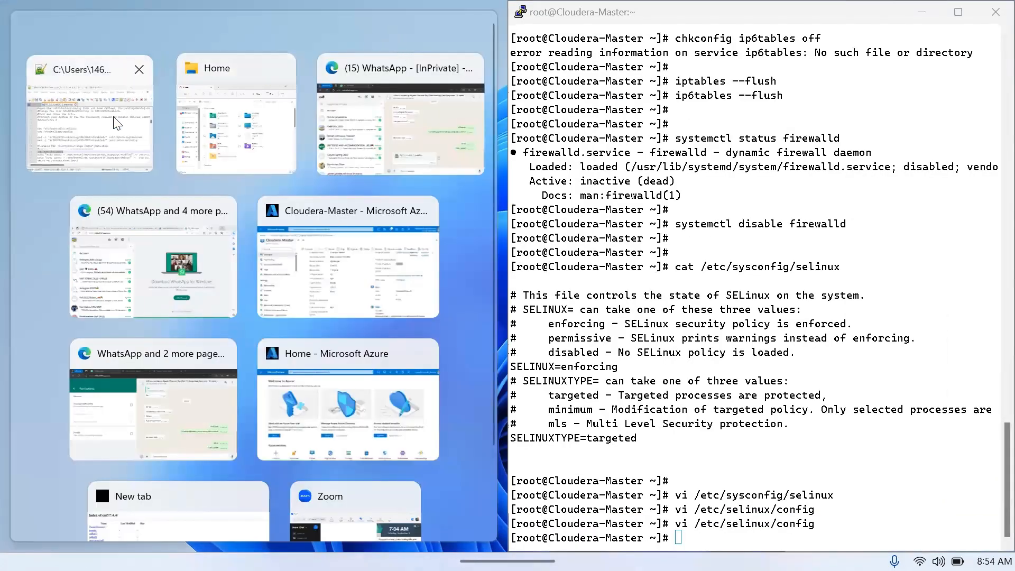
left_click(89, 116)
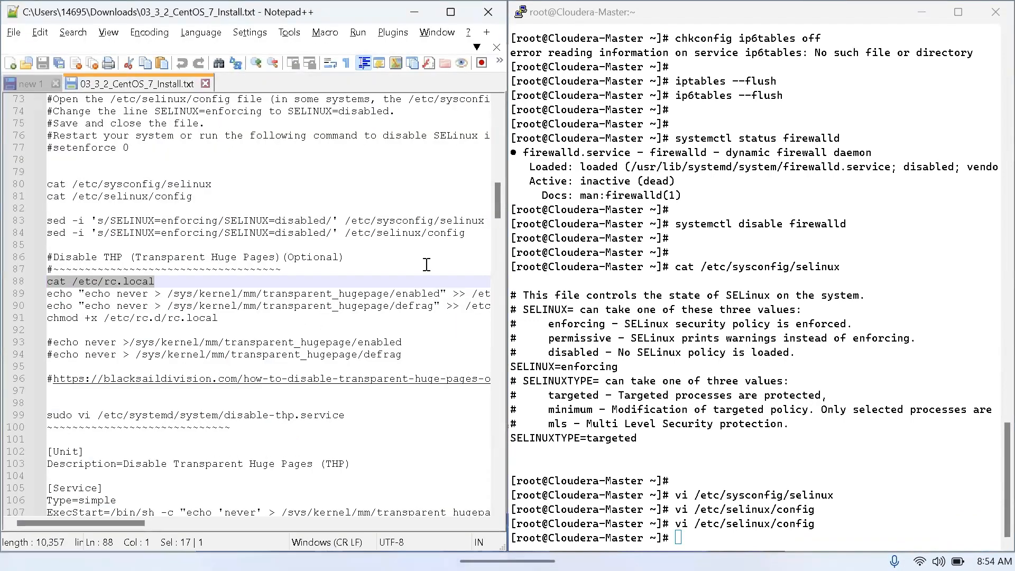
left_click(726, 350)
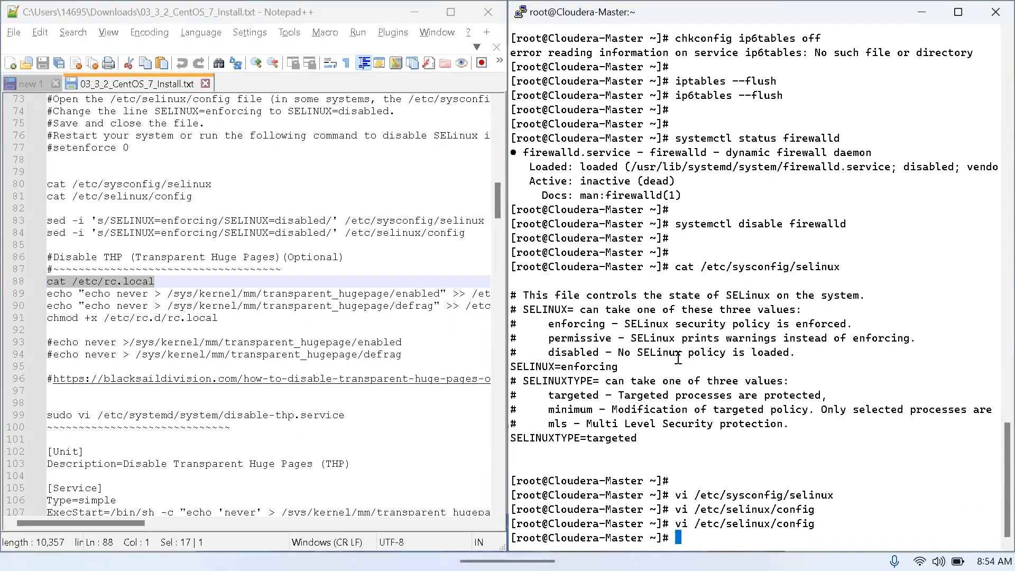
right_click(665, 336)
key("Return")
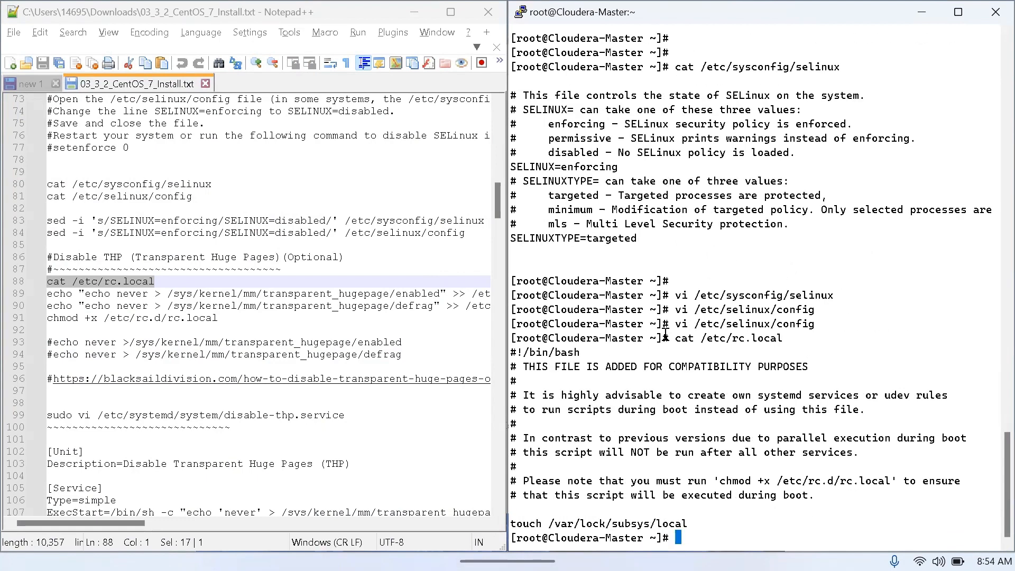
Append the echo never lines for THP enabled and defrag, then re-list rc.local to verify.
left_click(140, 307)
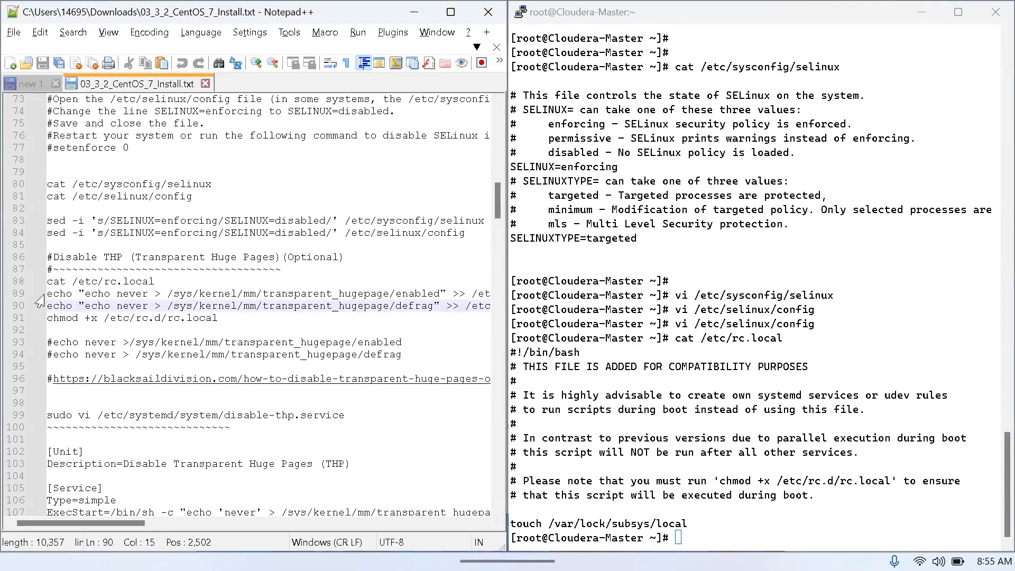
left_click_drag(40, 294, 116, 312)
key("super+c")
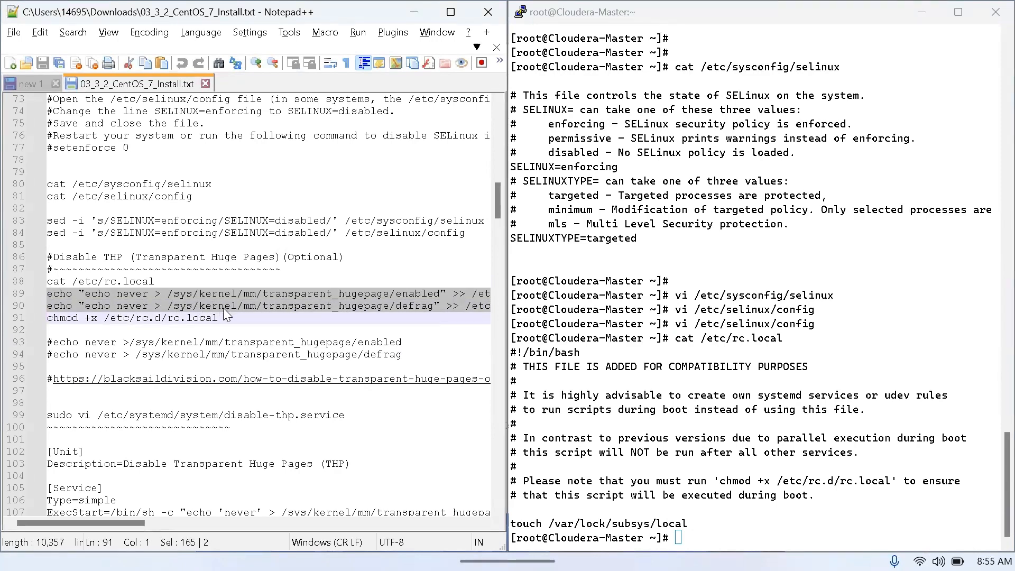
left_click(640, 426)
right_click(641, 408)
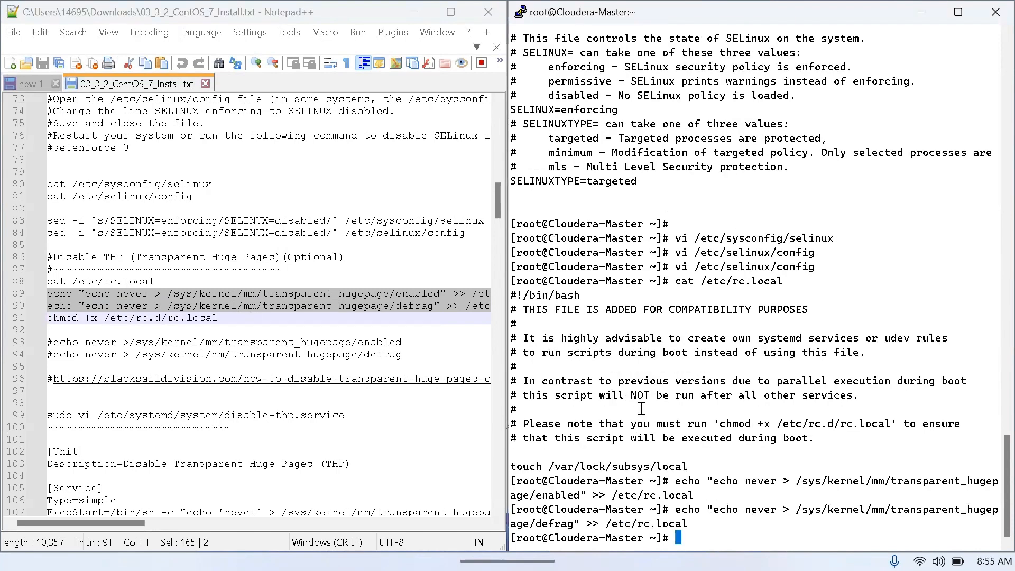
key("Return")
key("Return")
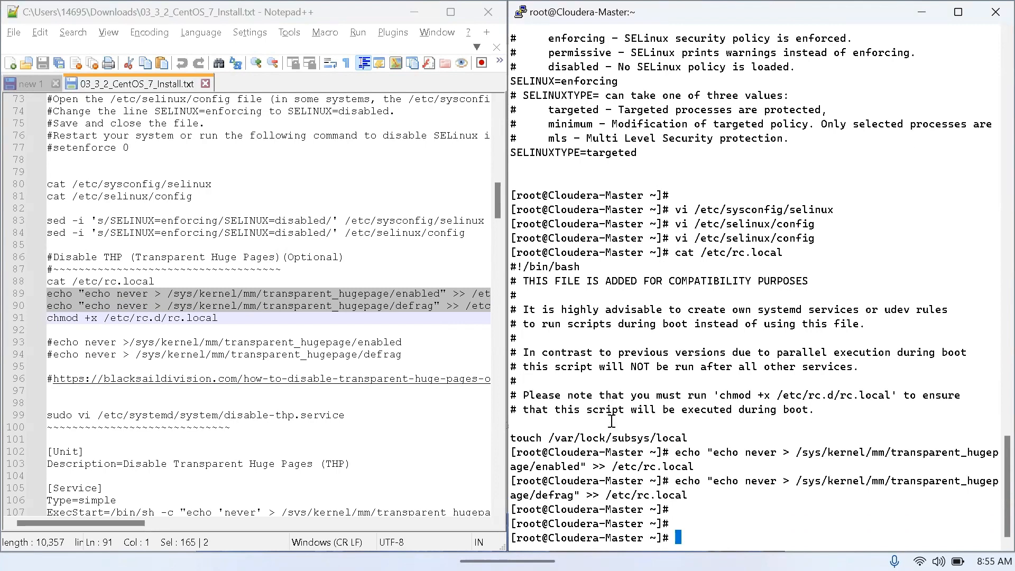
key("Up")
key("Up")
key("Up")
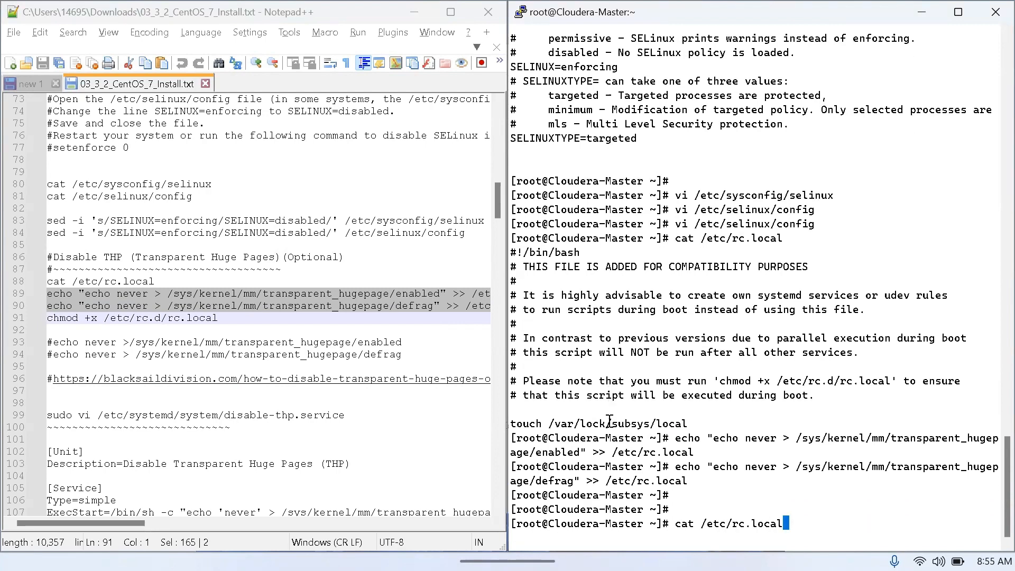
key("Return")
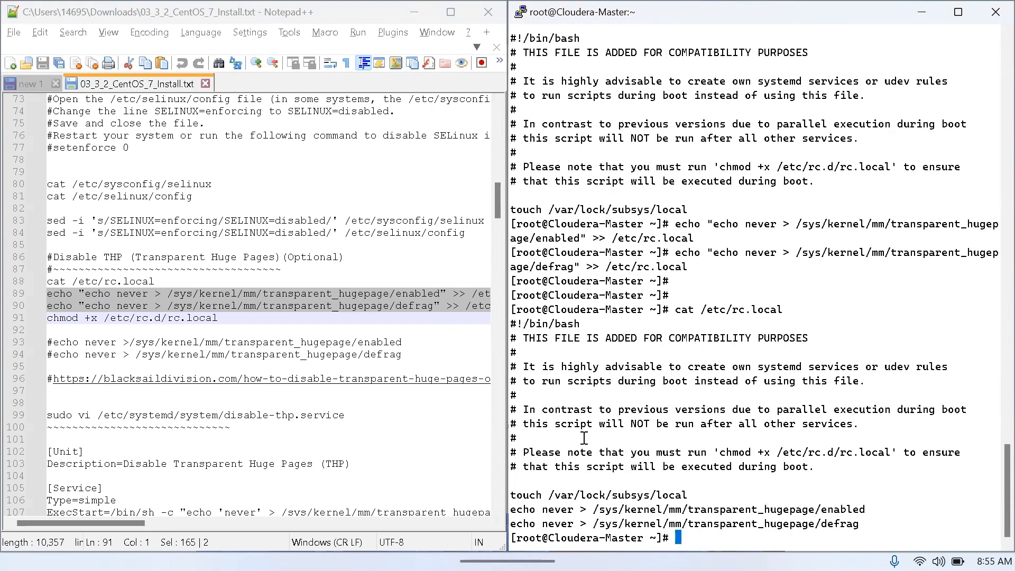
left_click(100, 317)
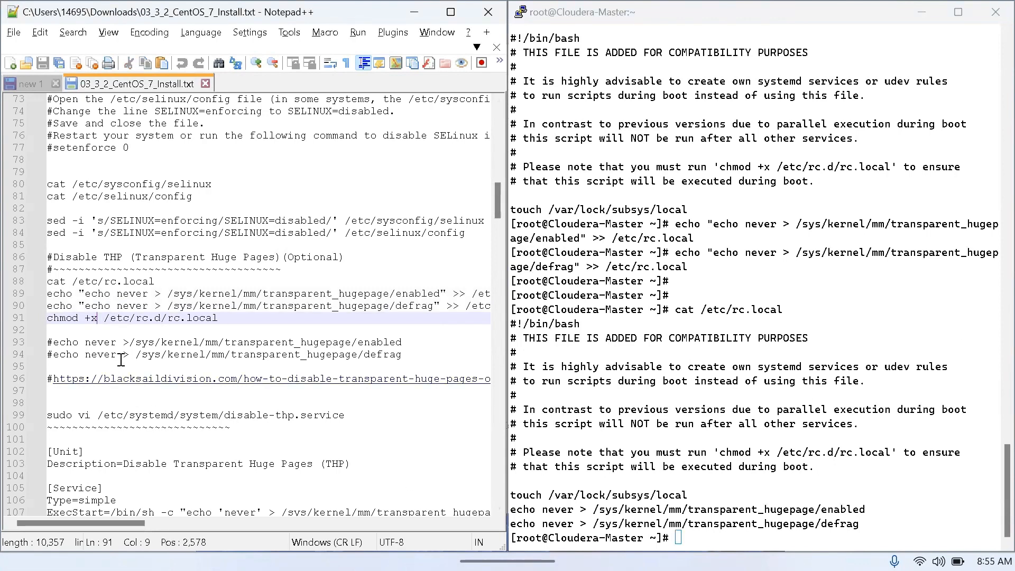
scroll(120, 360, "down", 1)
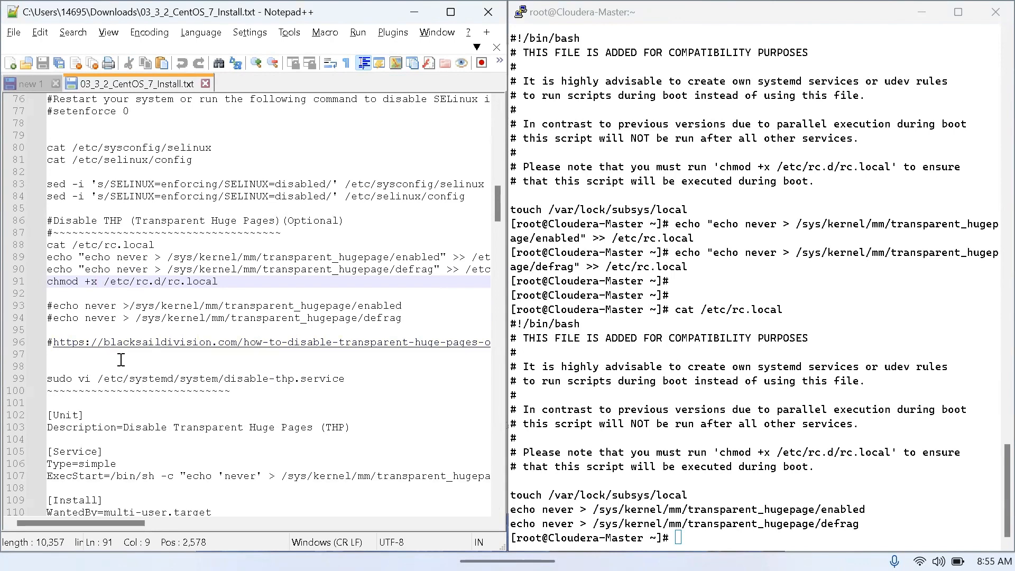
left_click(129, 307)
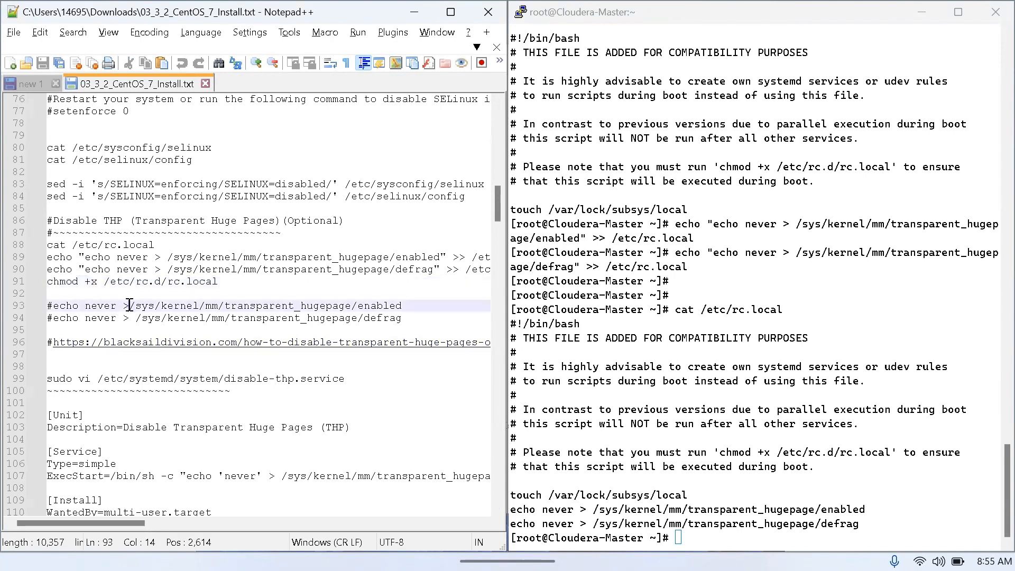
left_click(406, 306, "shift")
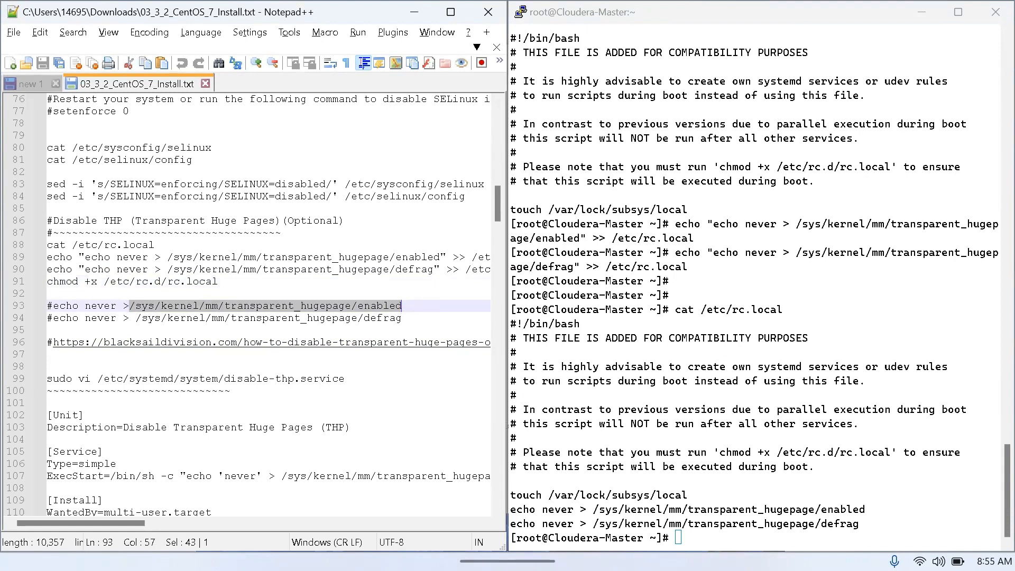
left_click(471, 258)
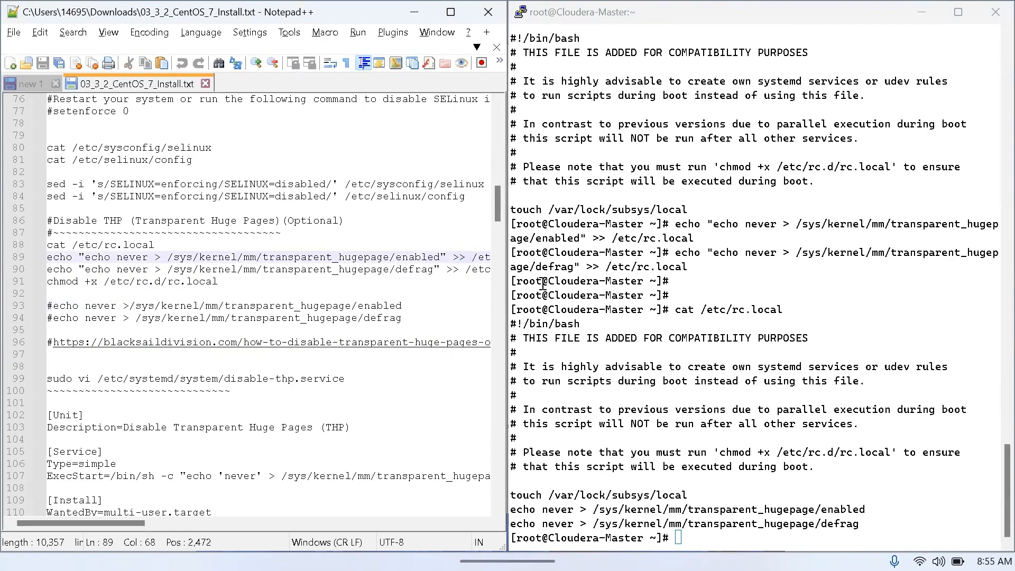
key("shift+End")
key("super+c")
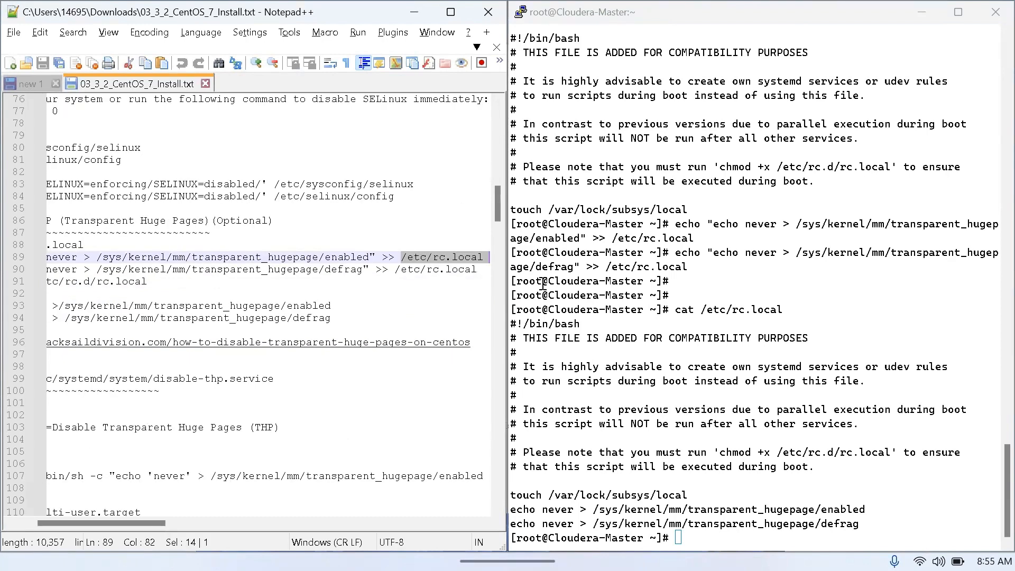
left_click(743, 392)
type("cat")
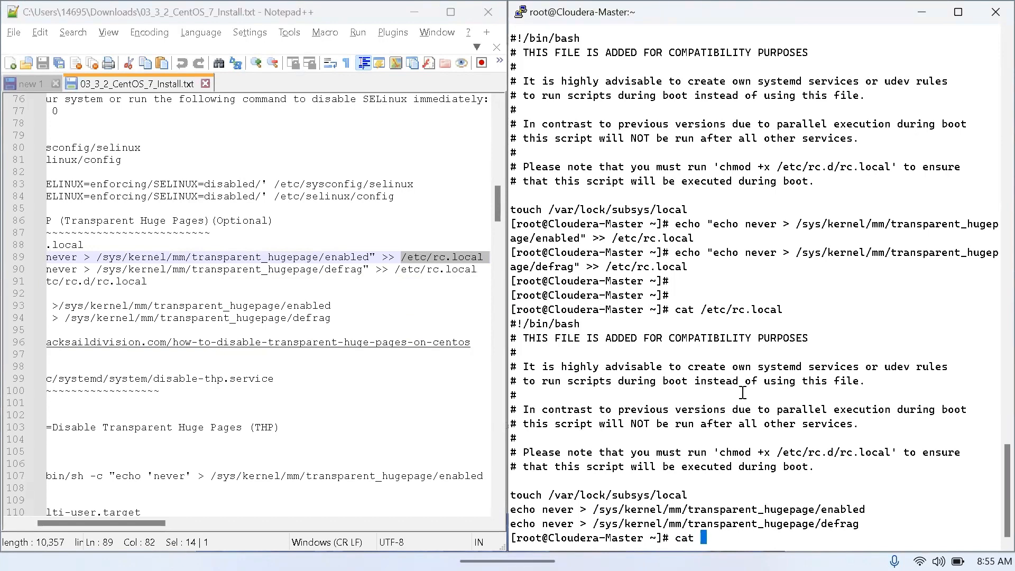
right_click(744, 392)
key("Return")
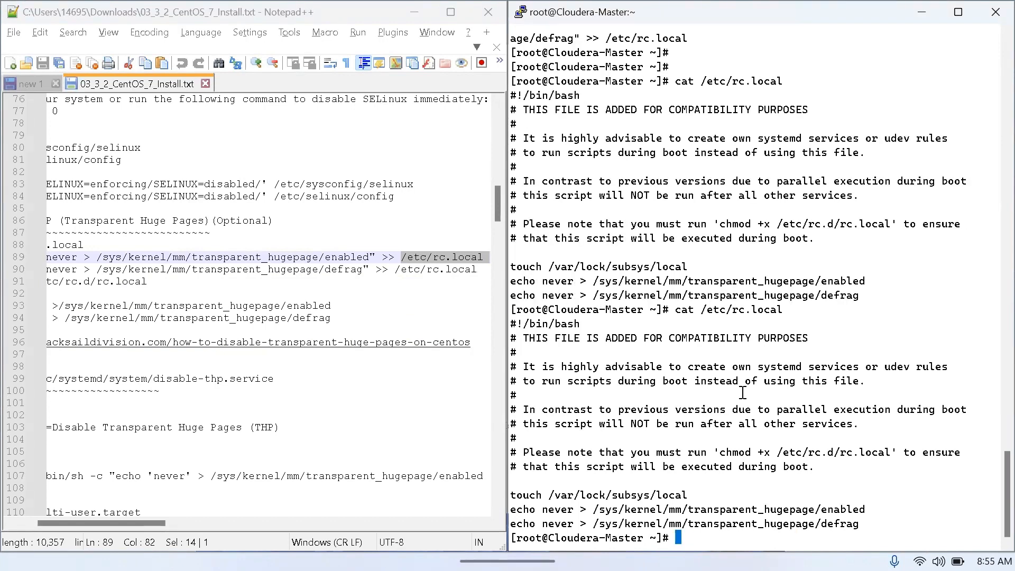
left_click(299, 309)
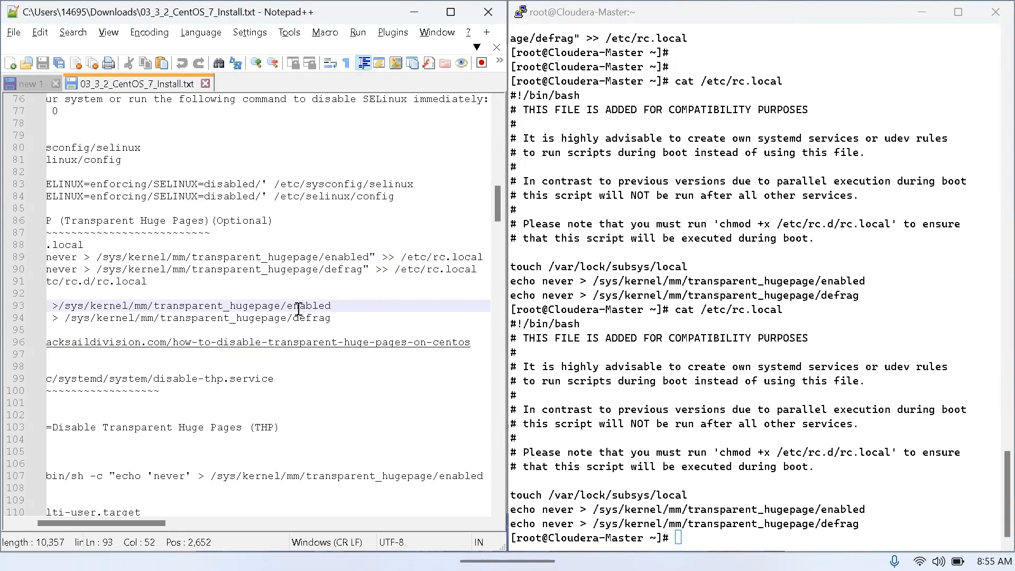
key("Home")
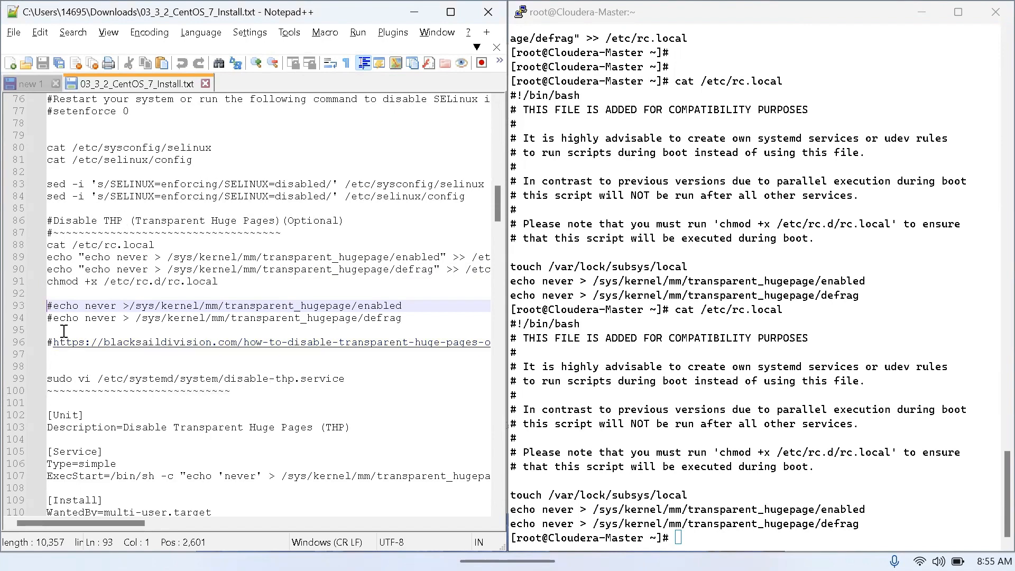
left_click_drag(59, 294, 44, 281)
Make /etc/rc.d/rc.local executable with chmod +x.
key("ctrl+c")
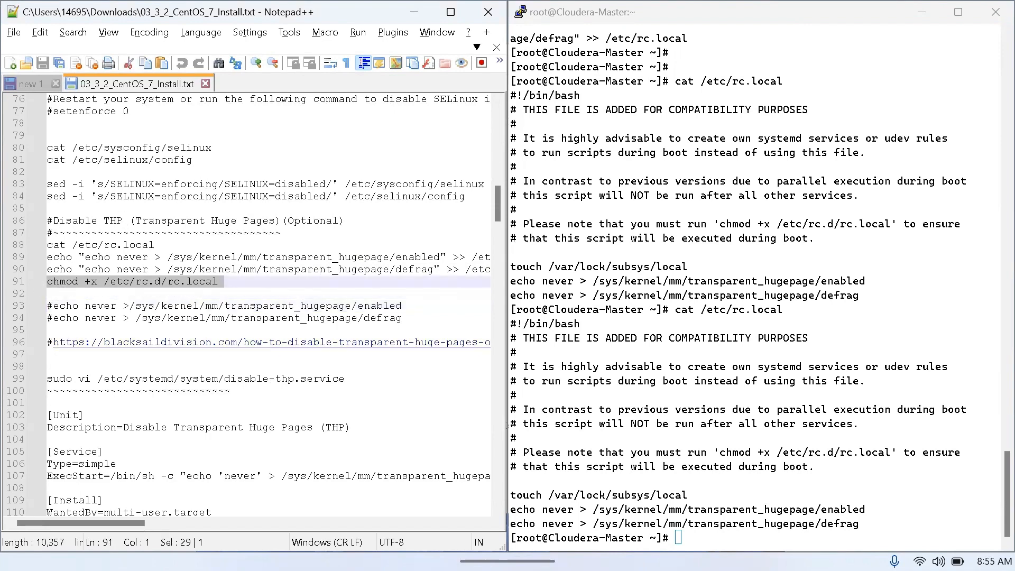
right_click(694, 428)
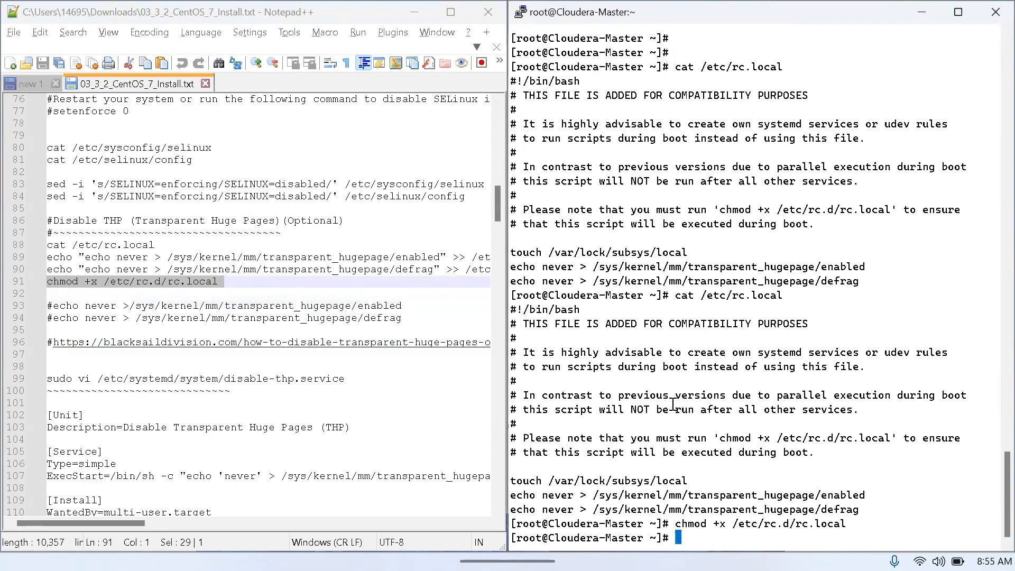
key("Return")
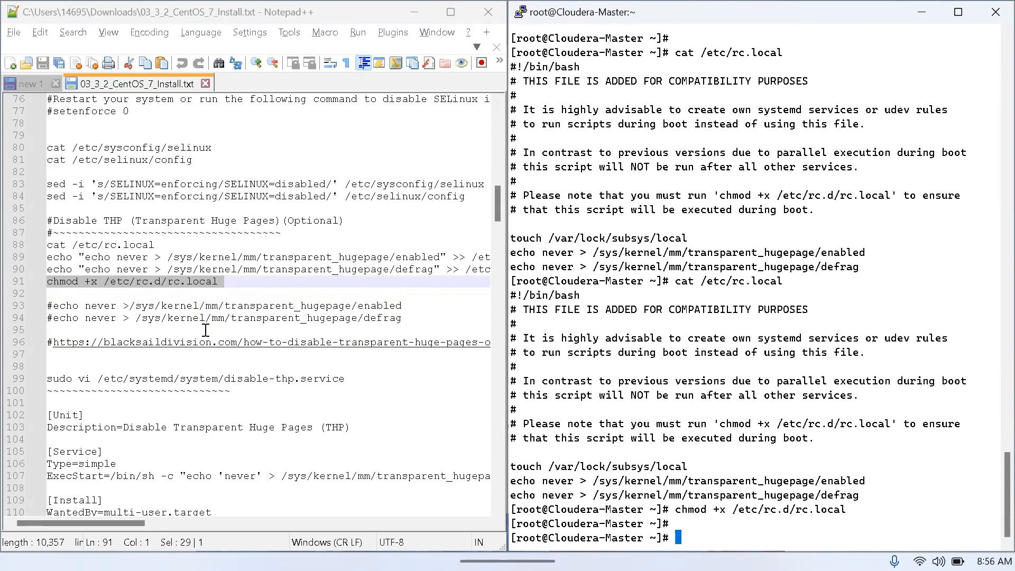
Put sudo vi /etc/systemd/system/disable-thp.service at the PuTTY prompt.
left_click(97, 330)
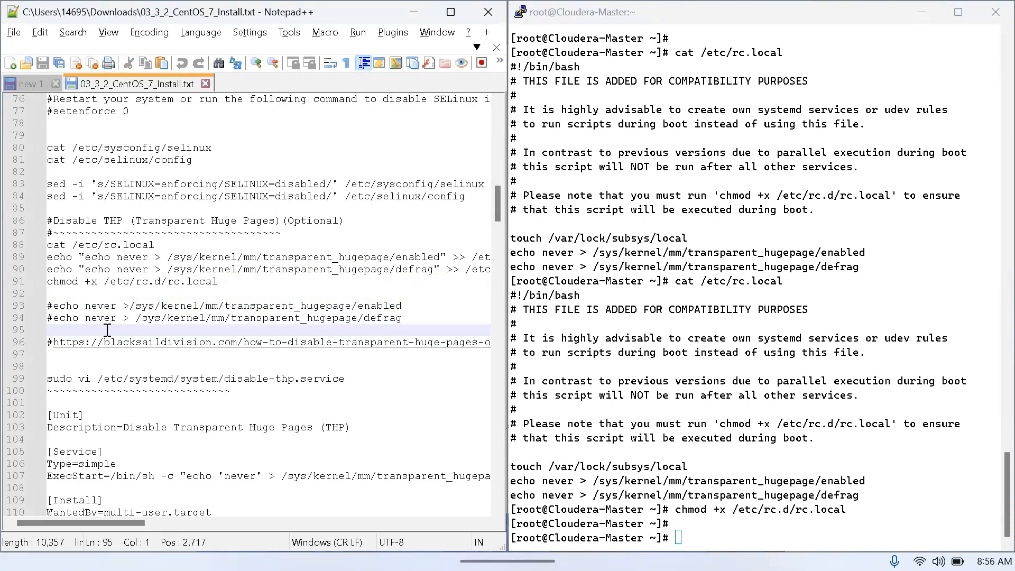
key("Down")
key("Down")
key("Down")
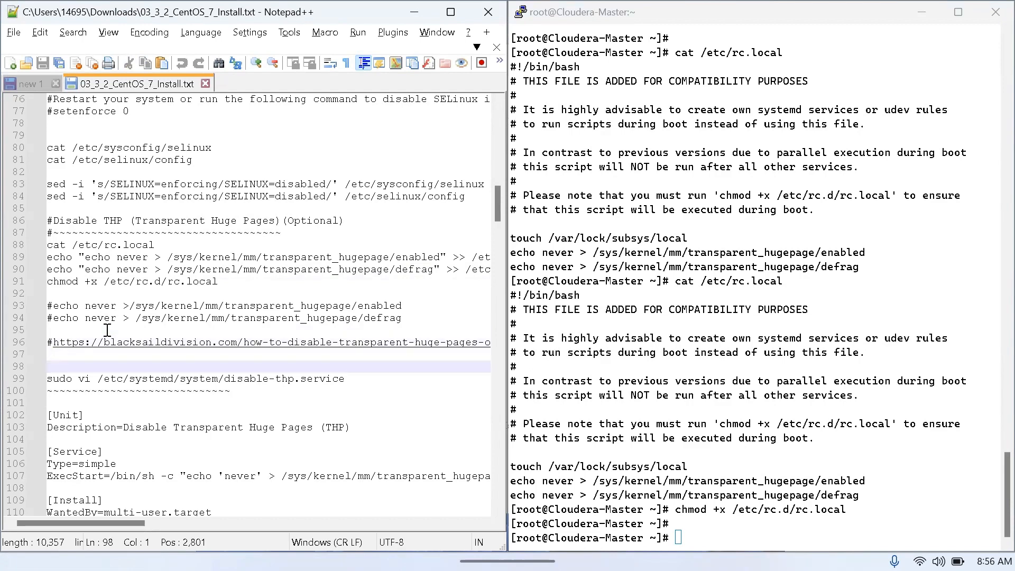
key("Down")
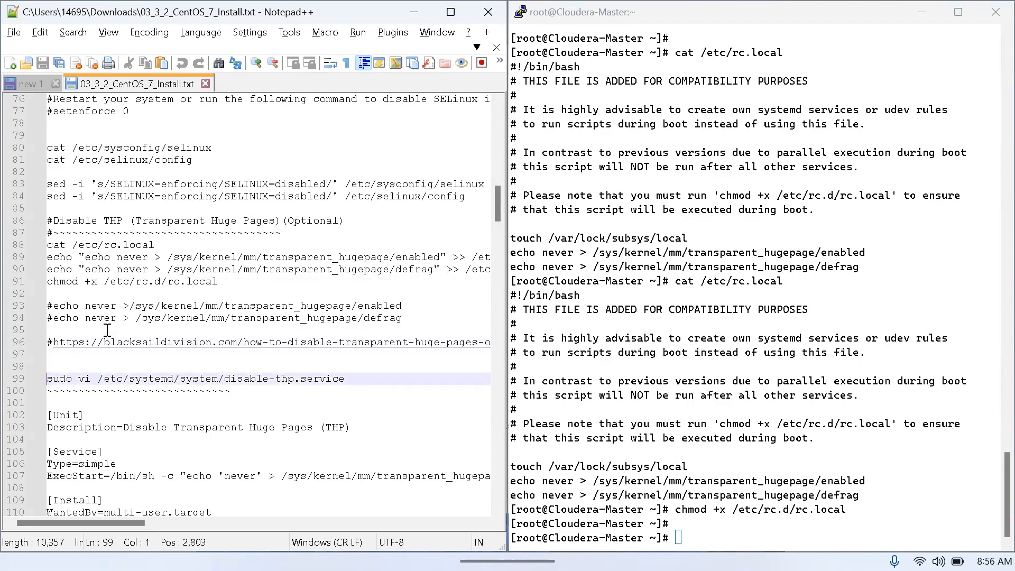
key("shift+End")
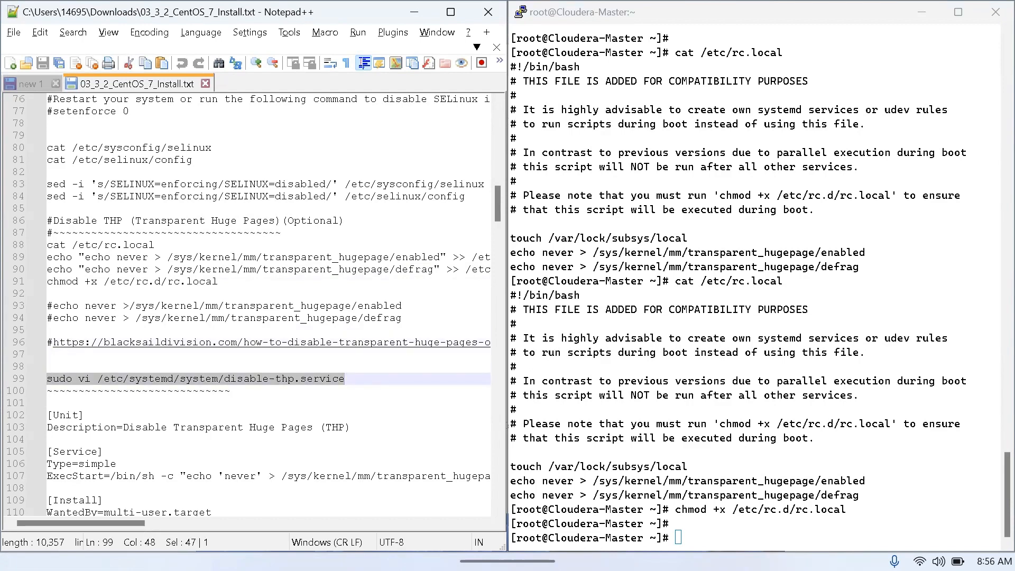
left_click(615, 423)
right_click(615, 423)
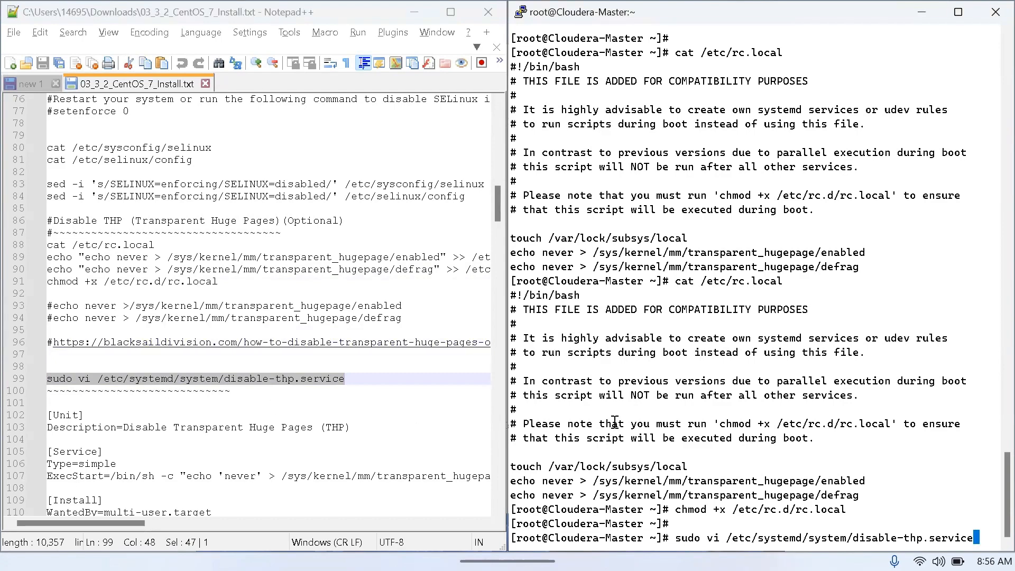
Open the new disable-thp.service file in vi and copy the [Unit]–[Install] definition from the notes.
key("Return")
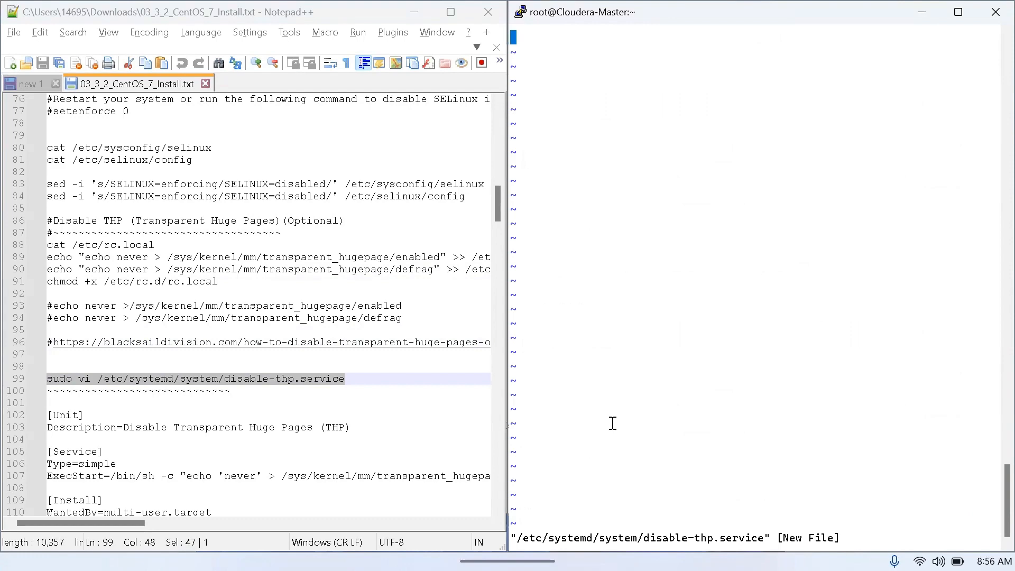
left_click(225, 405)
scroll(224, 406, "down", 4)
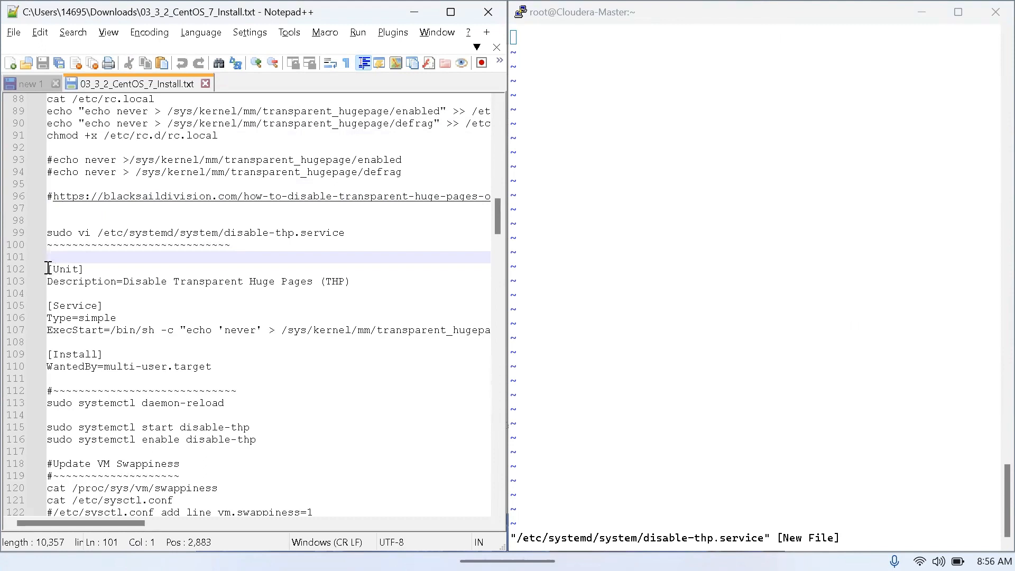
left_click_drag(48, 269, 222, 367)
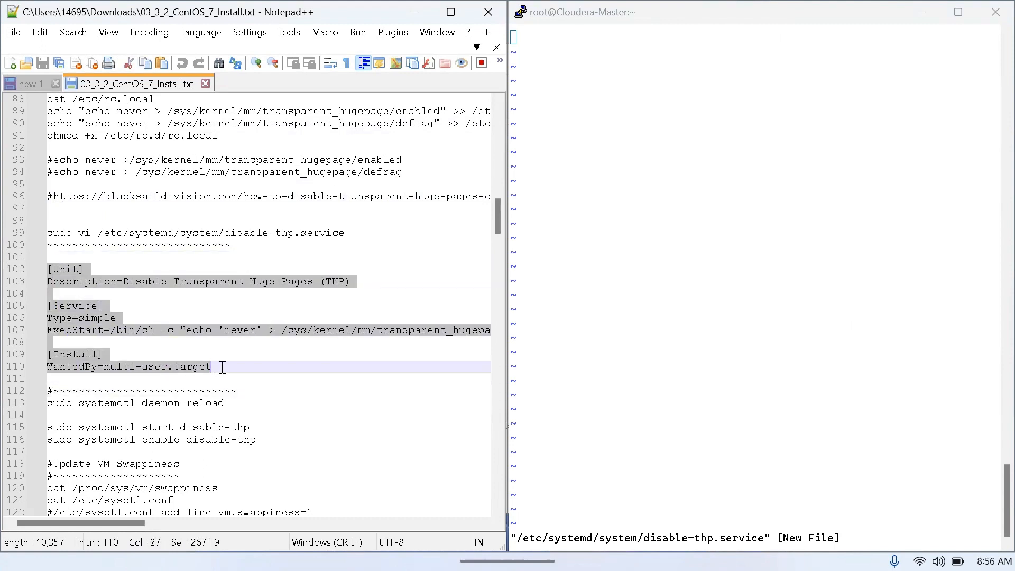
double_click(157, 440)
Paste the service definition into the file and save it with :wq.
left_click(206, 428)
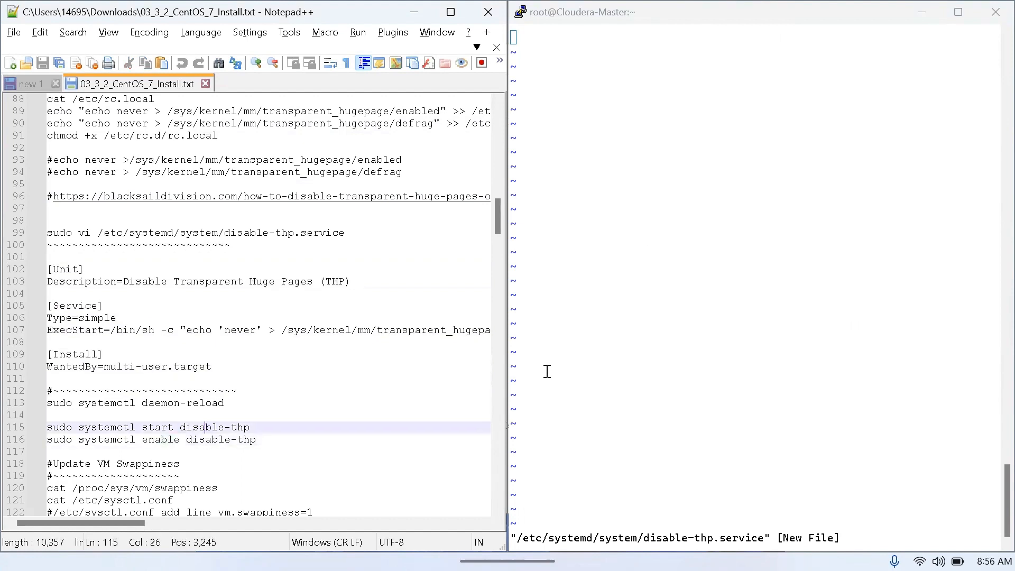
left_click(661, 233)
key("i")
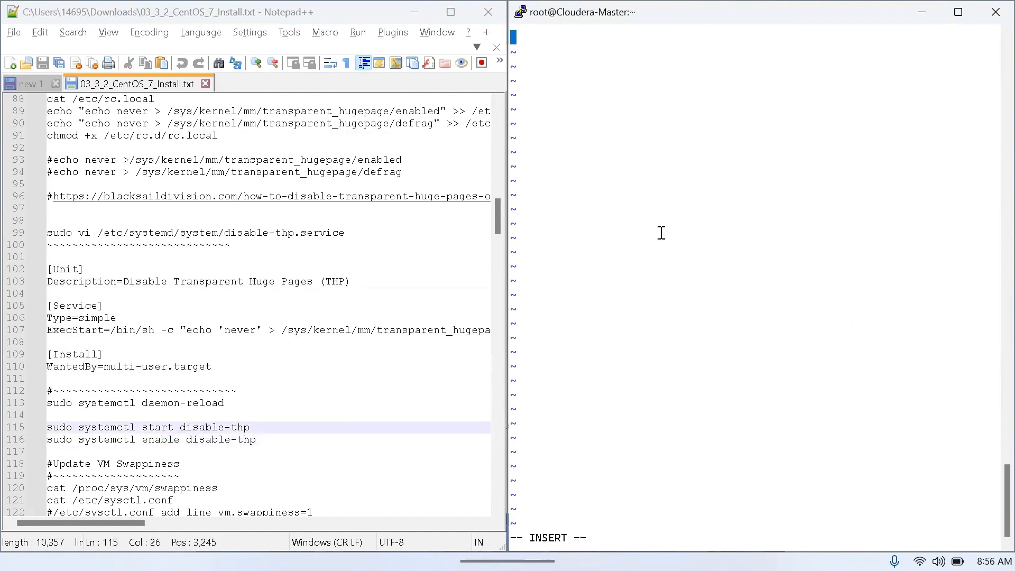
right_click(661, 233)
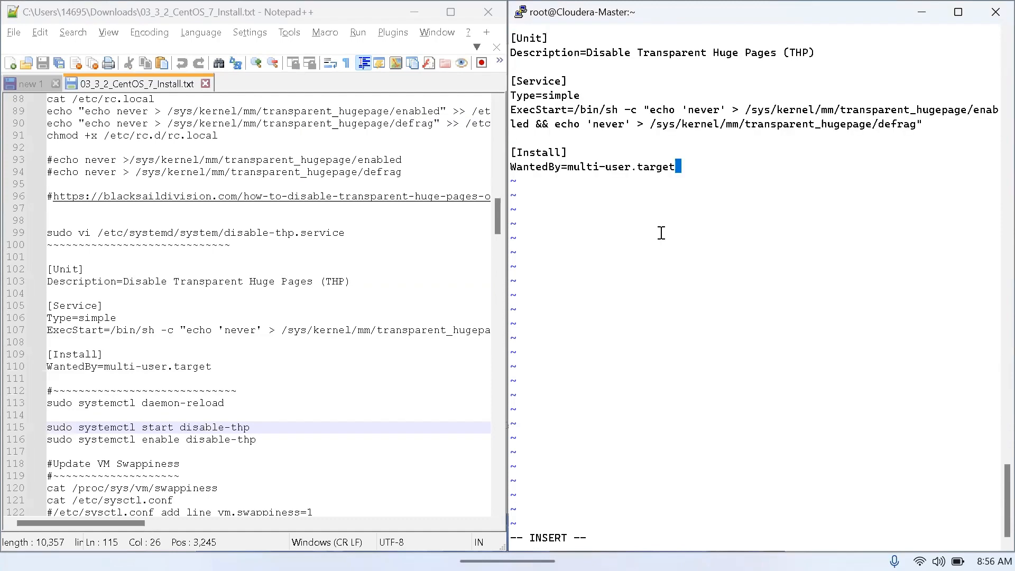
key("Escape")
type(":wq")
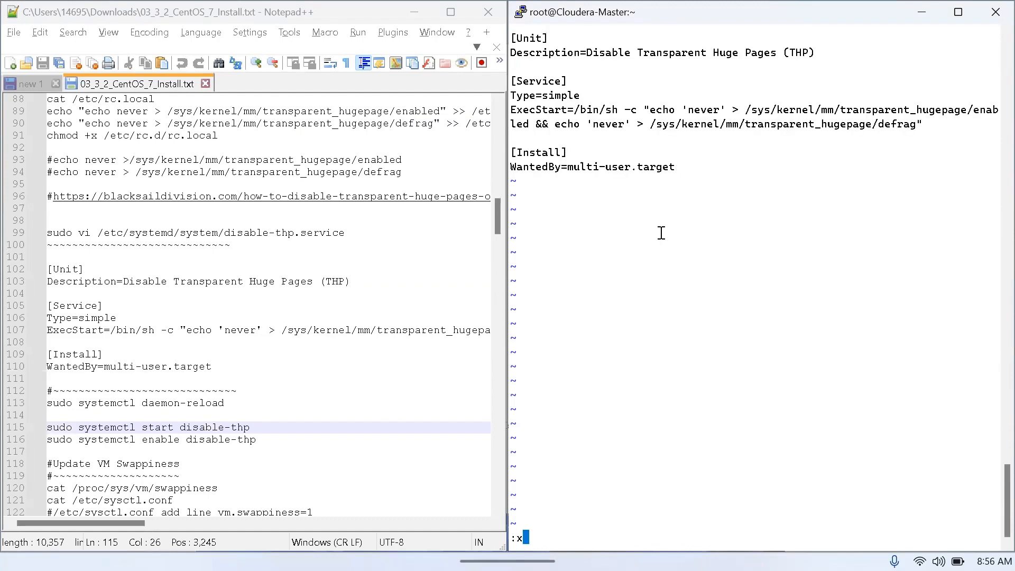
key("Return")
key("Return")
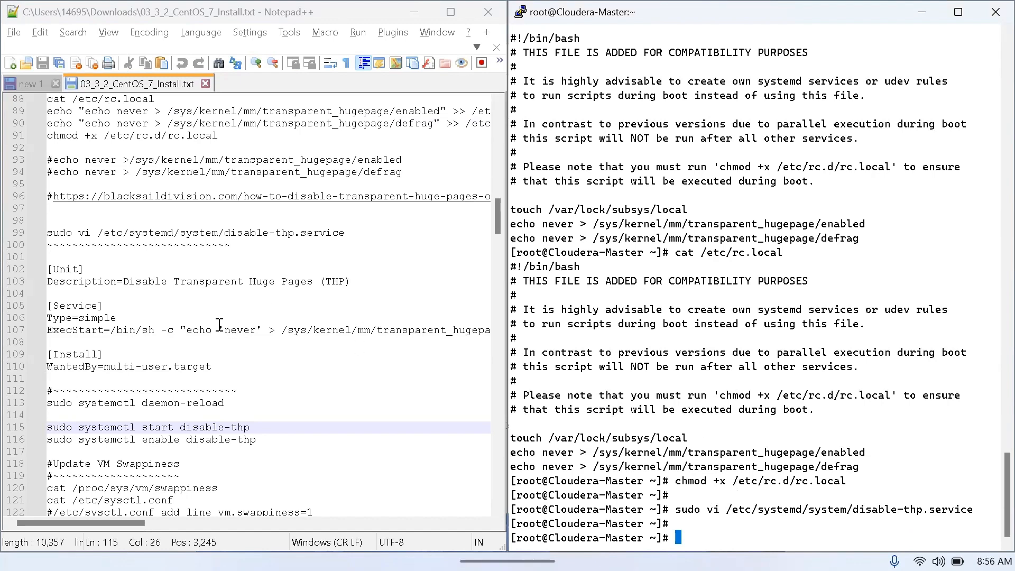
Compare the ExecStart echo never text with the rc.local lines, then run systemctl daemon-reload.
left_click_drag(183, 330, 256, 329)
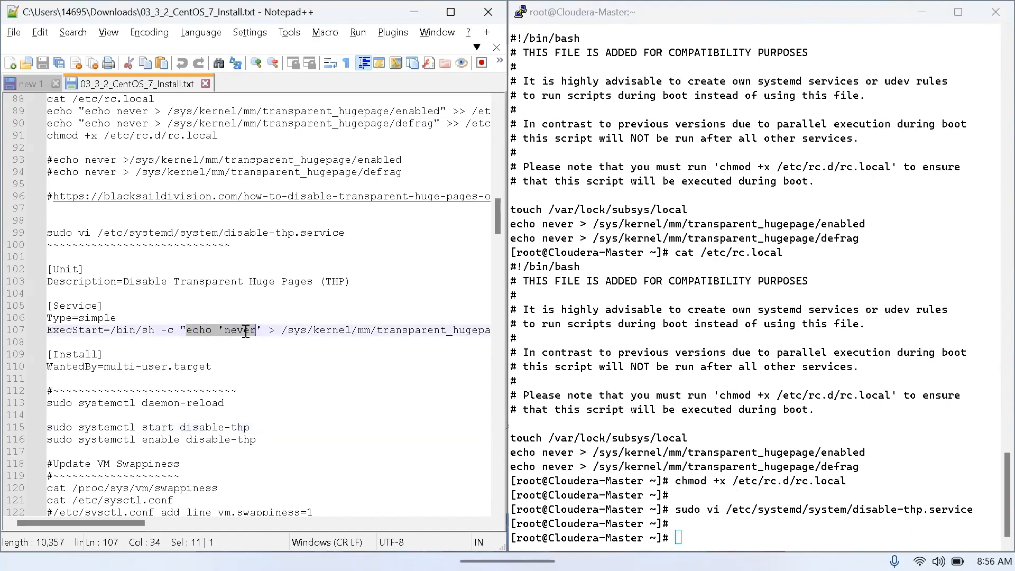
left_click_drag(133, 111, 211, 157)
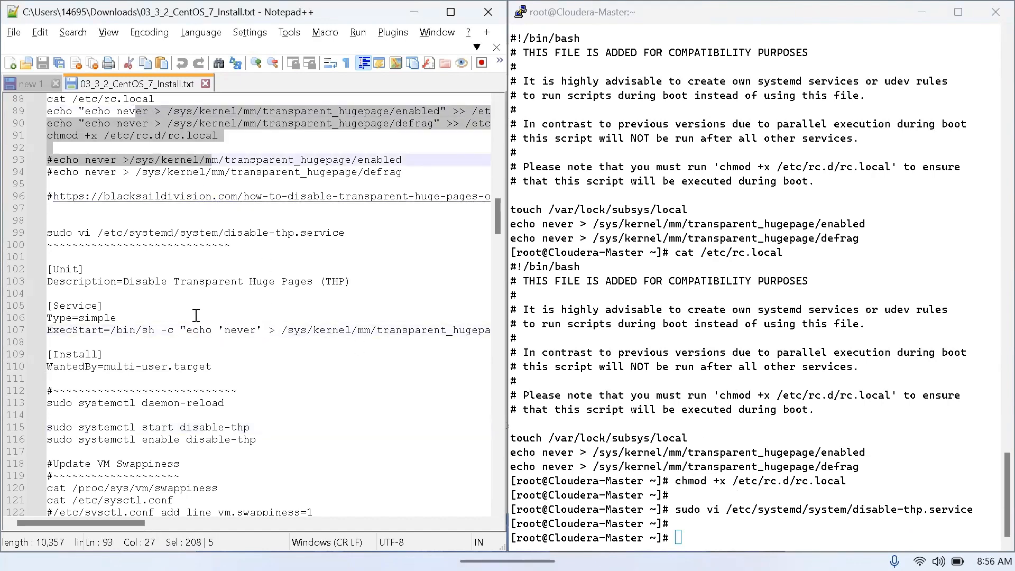
left_click(274, 330)
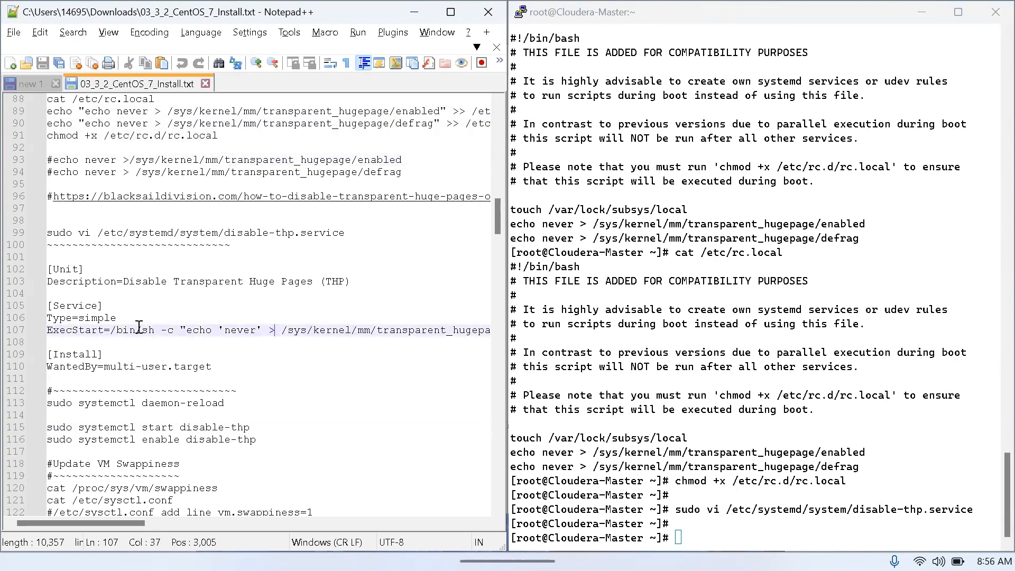
left_click(208, 367)
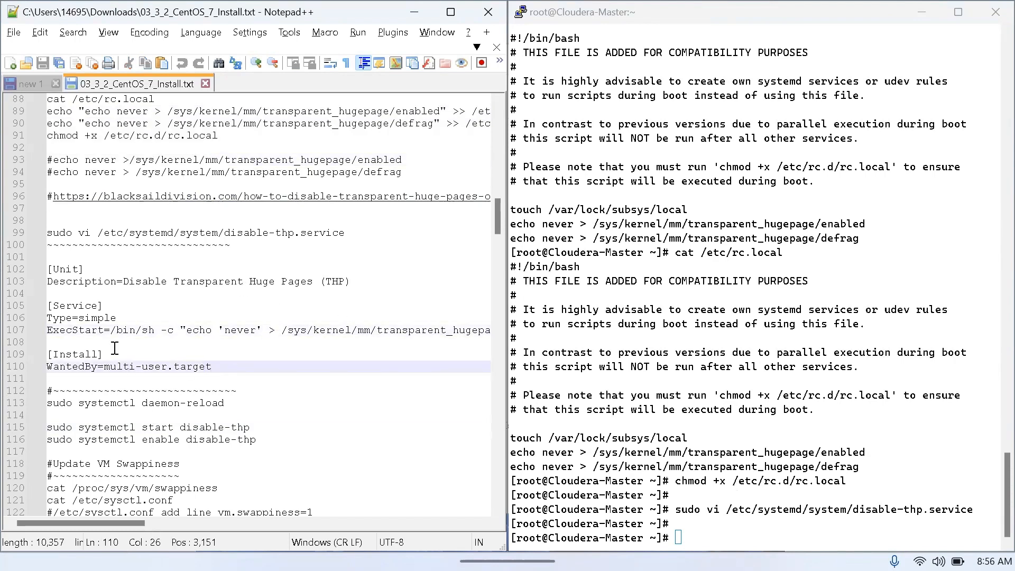
left_click(142, 403)
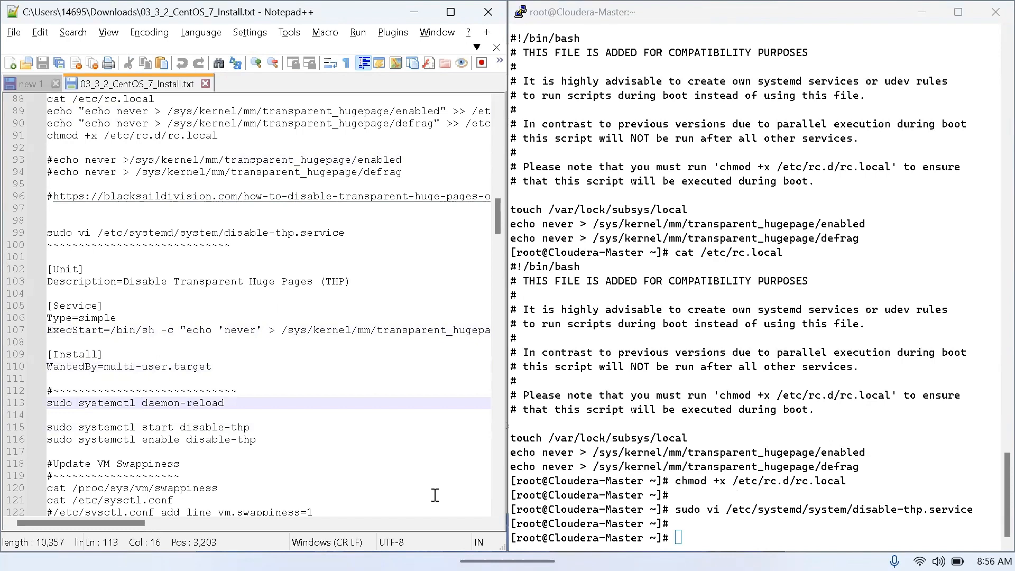
key("End")
key("shift+Home")
key("super+c")
left_click(740, 491)
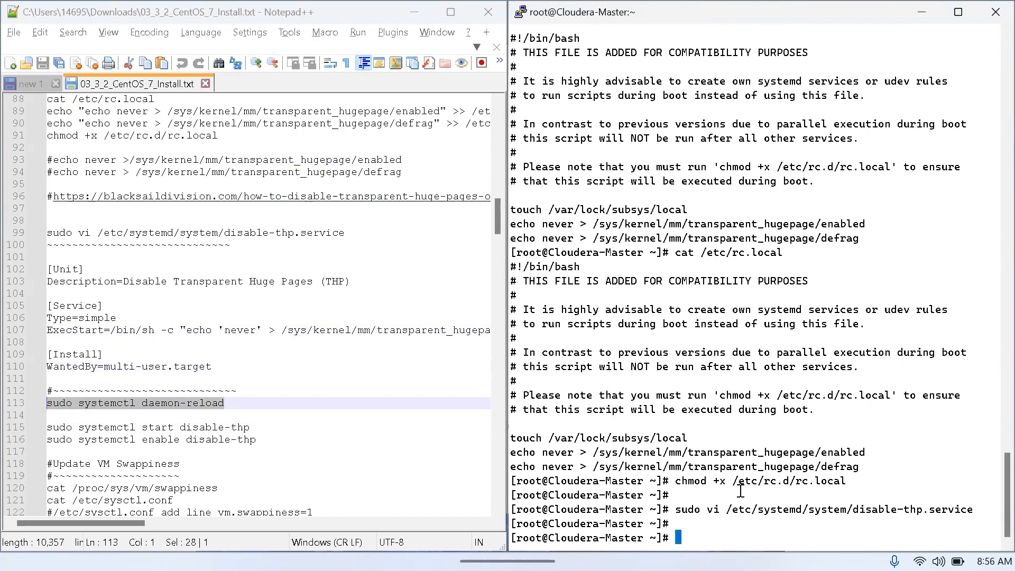
right_click(740, 491)
key("Return")
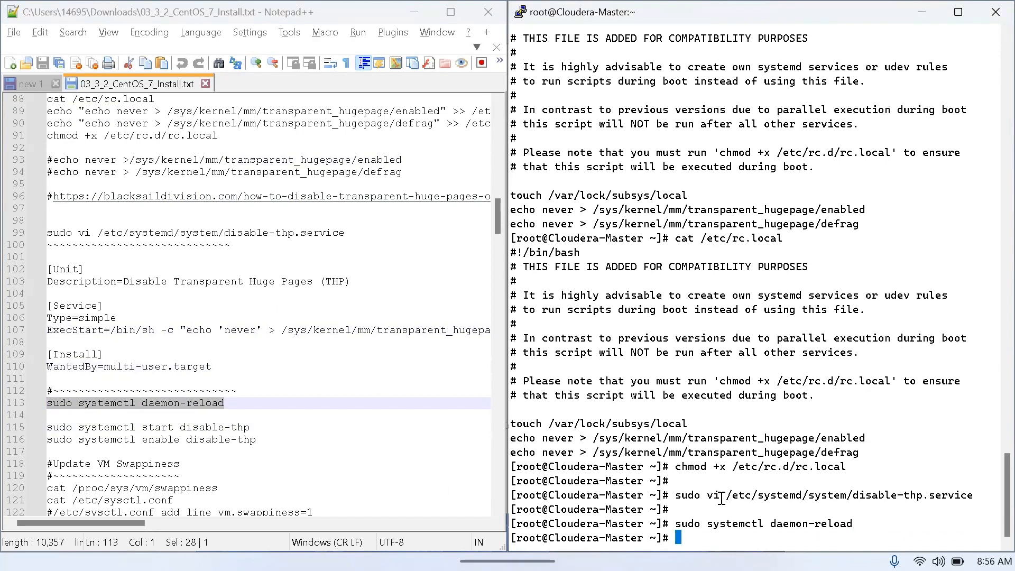
Start the service with systemctl start disable-thp.
left_click(266, 427)
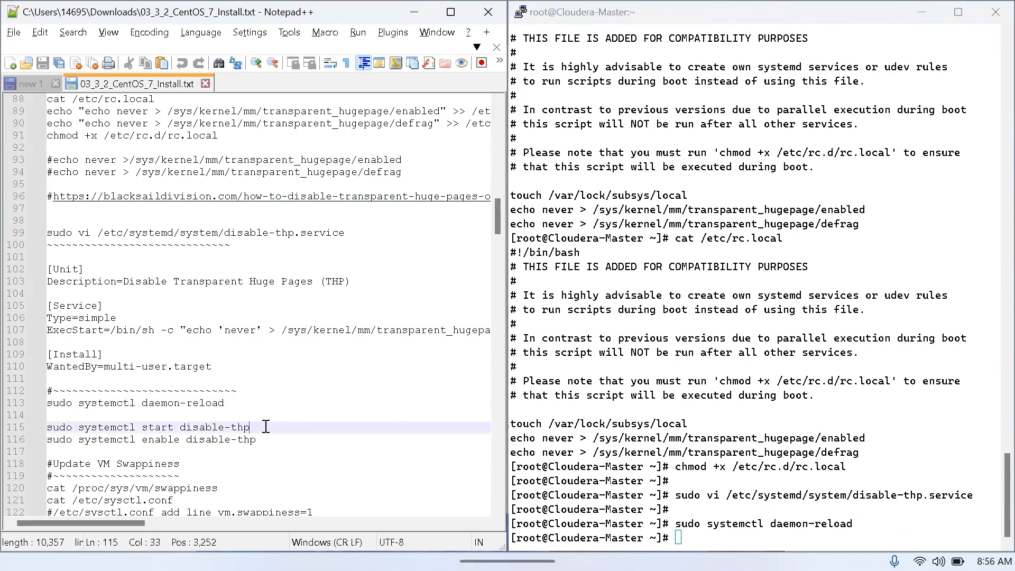
key("shift+Home")
key("super+c")
left_click(691, 472)
right_click(692, 473)
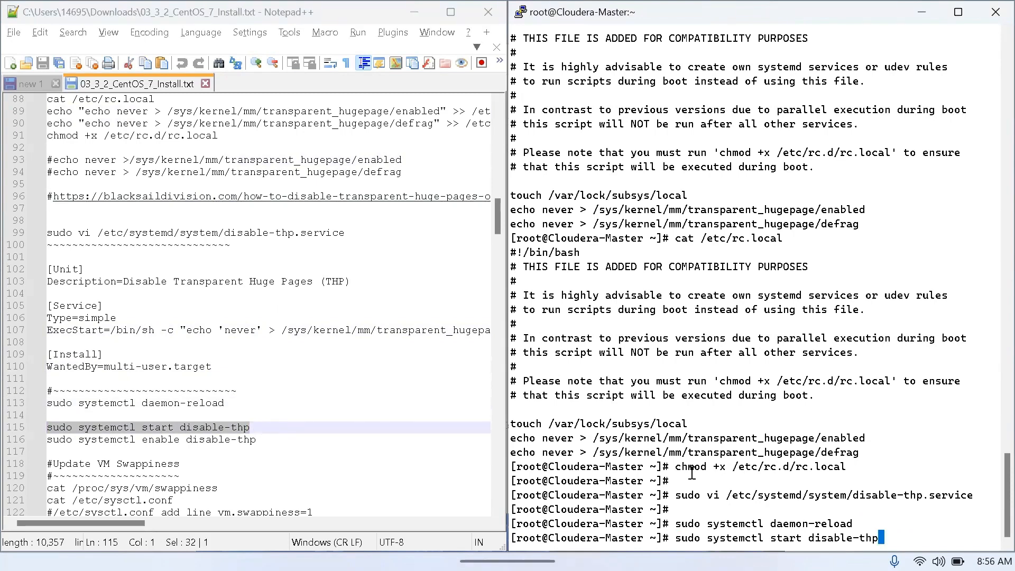
key("Return")
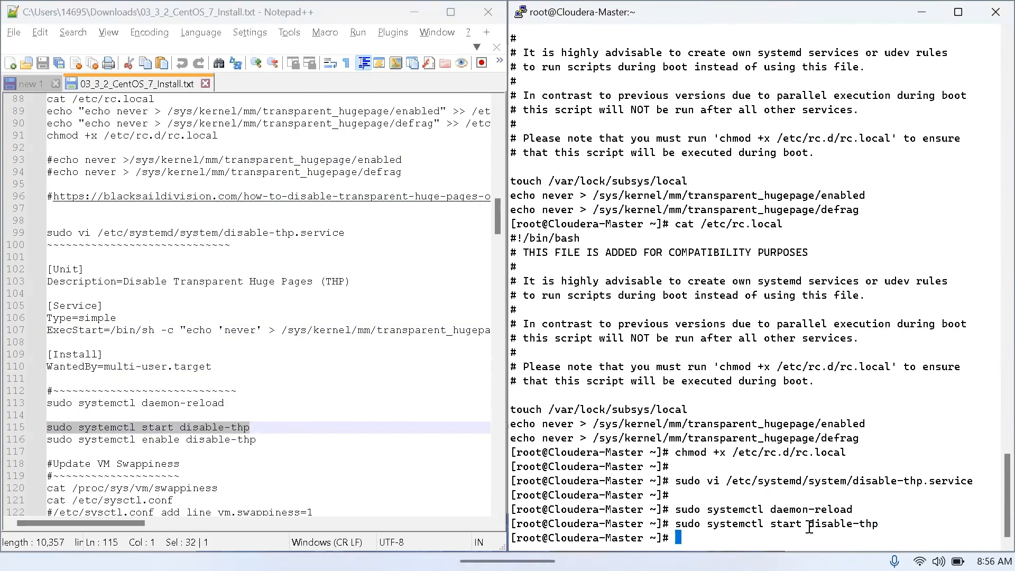
Enable disable-thp at boot, creating its multi-user.target.wants symlink.
left_click_drag(810, 525, 863, 528)
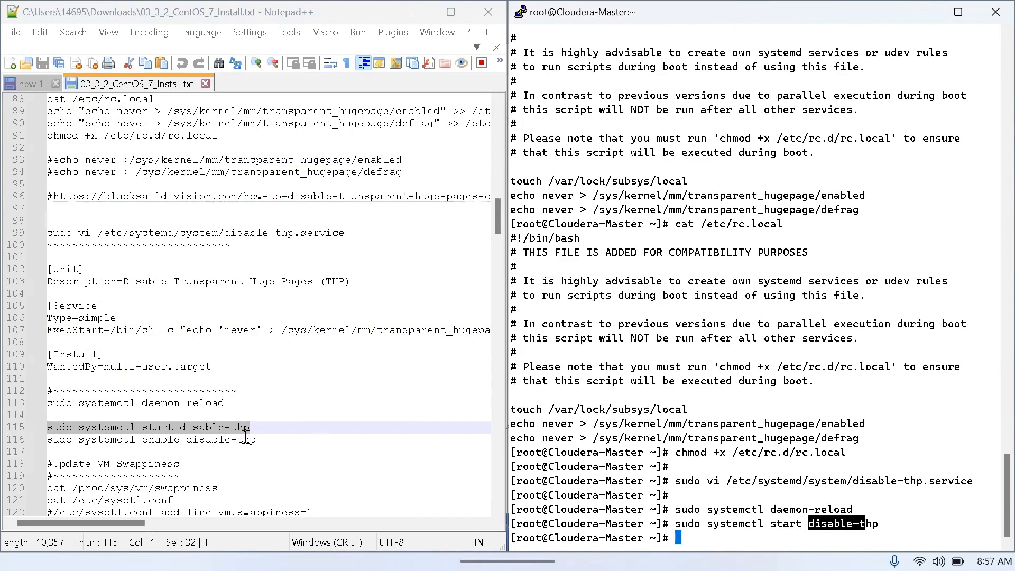
left_click(280, 437)
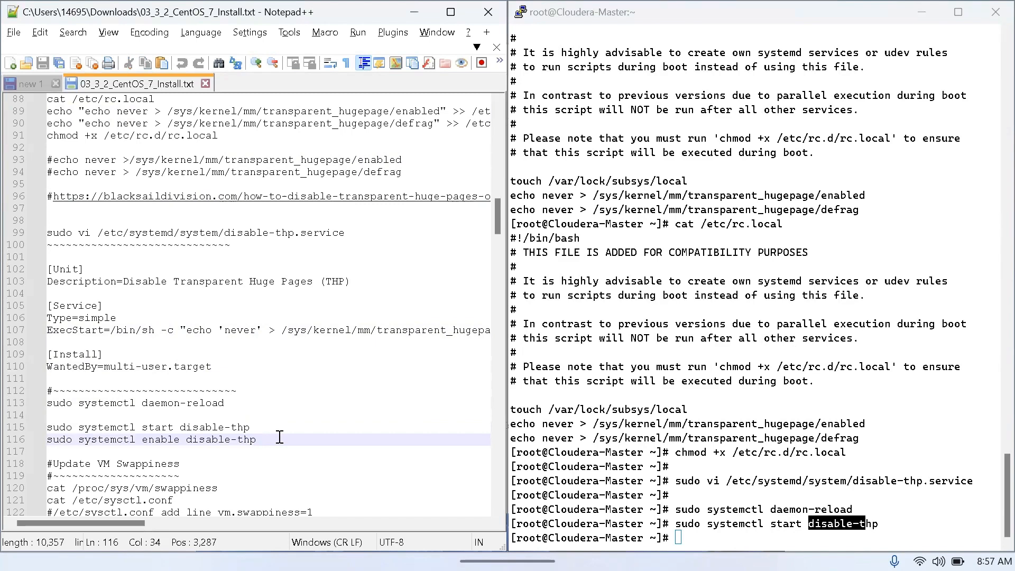
key("shift+Home")
key("super+c")
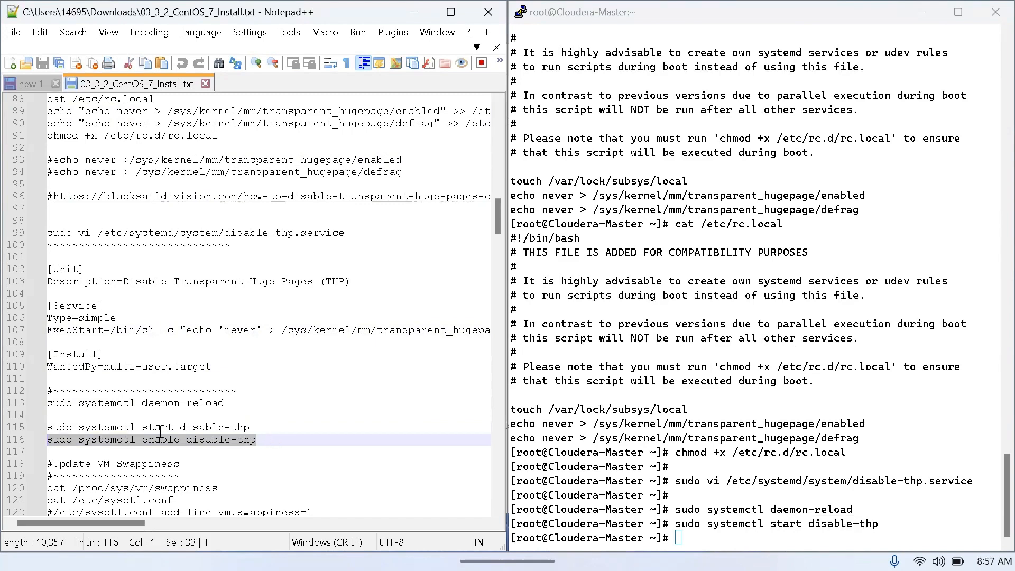
left_click(684, 460)
right_click(685, 460)
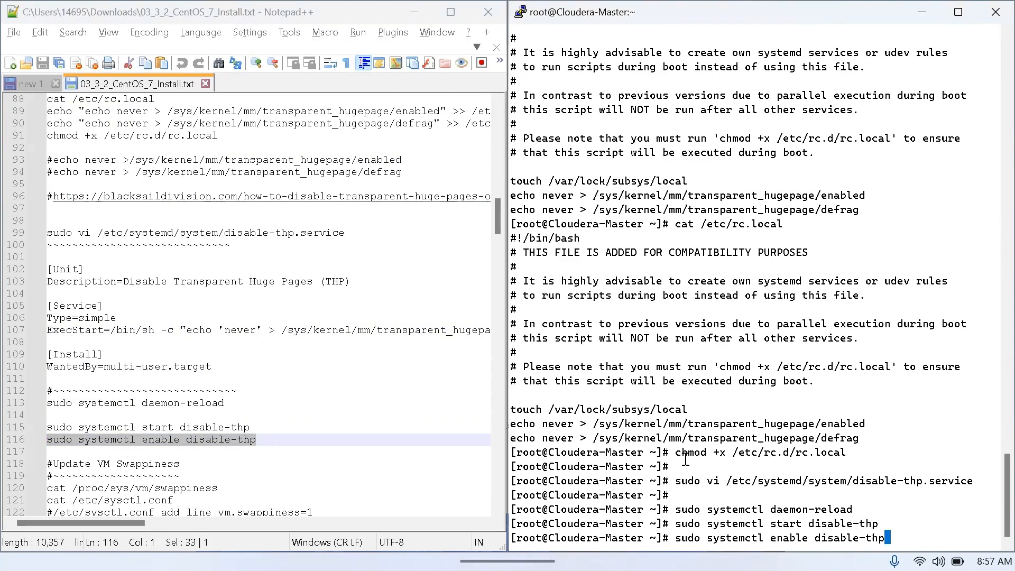
key("Return")
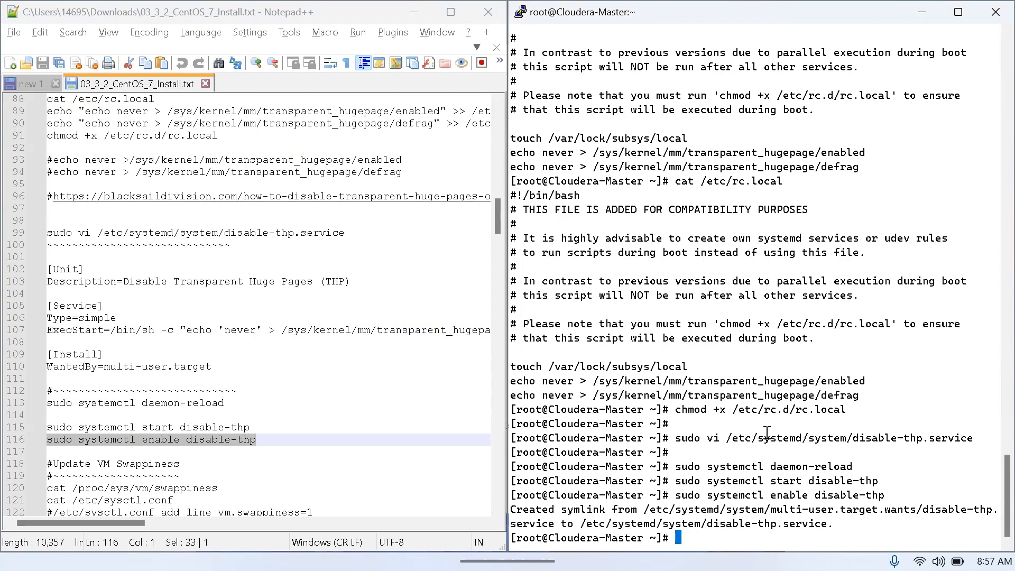
left_click(321, 465)
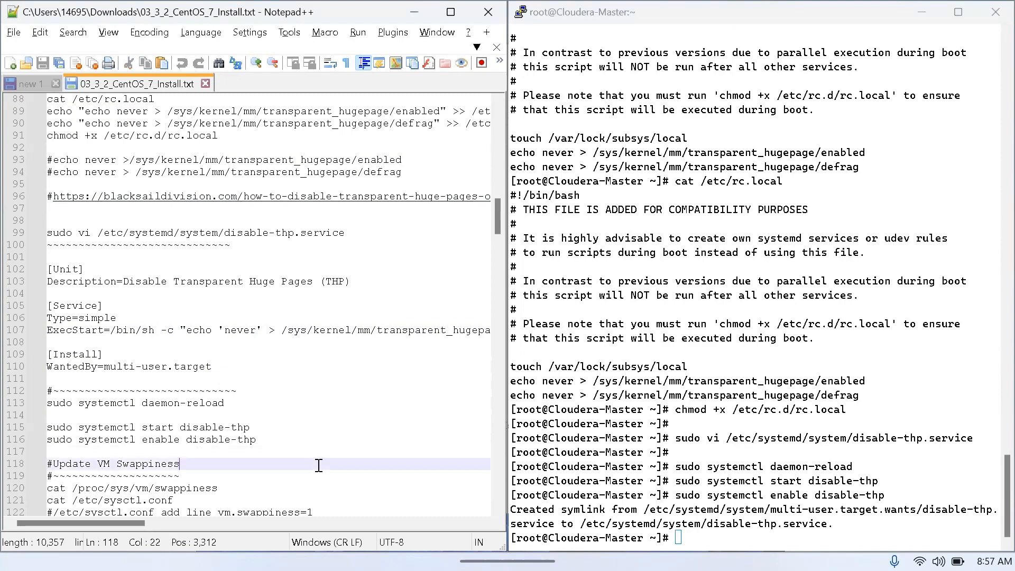
Run cat /proc/sys/vm/swappiness, which reports 30 against the target value of 1.
scroll(318, 465, "down", 3)
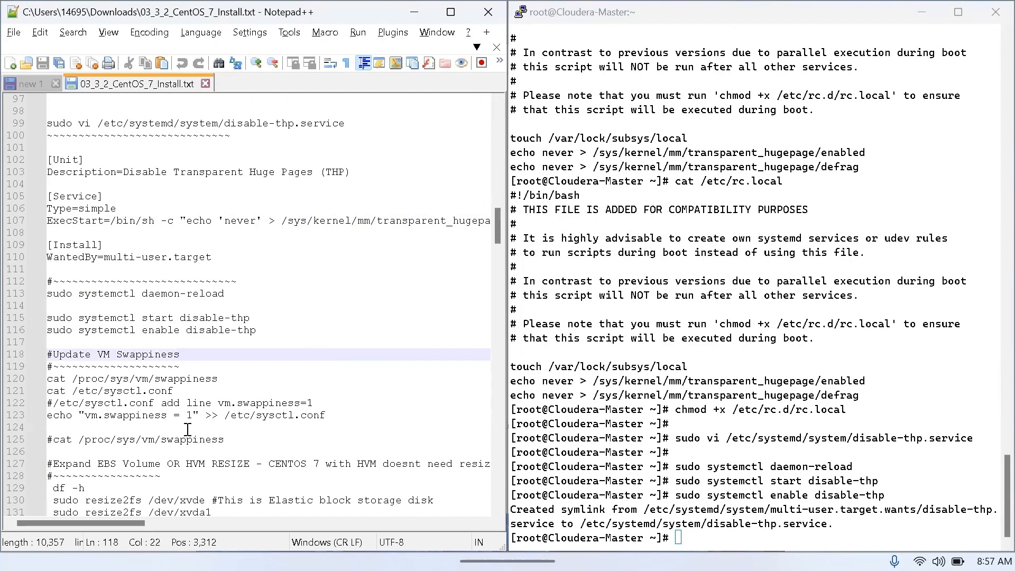
scroll(180, 426, "down", 1)
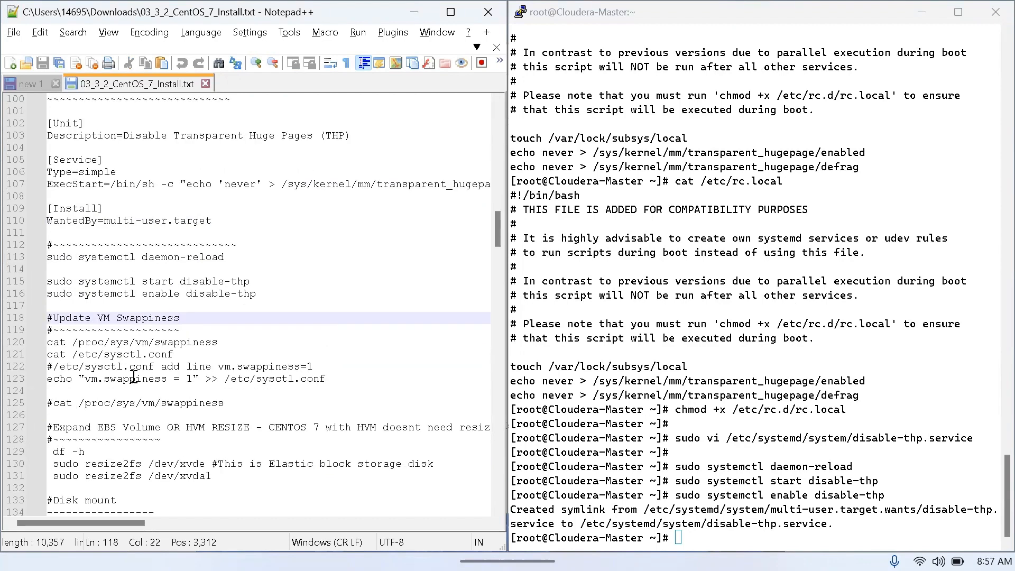
left_click(65, 344)
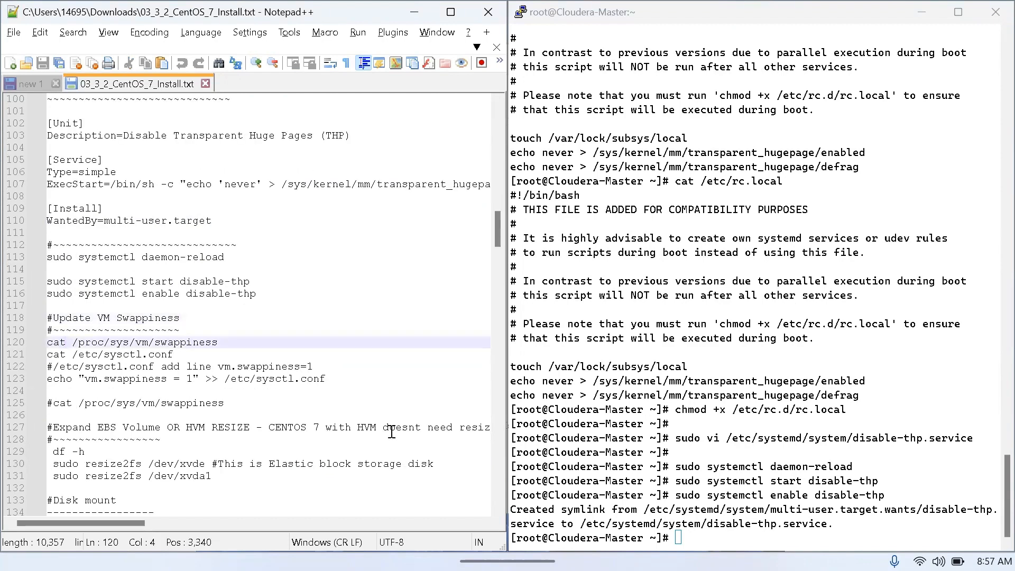
key("End")
key("shift+Home")
key("super+c")
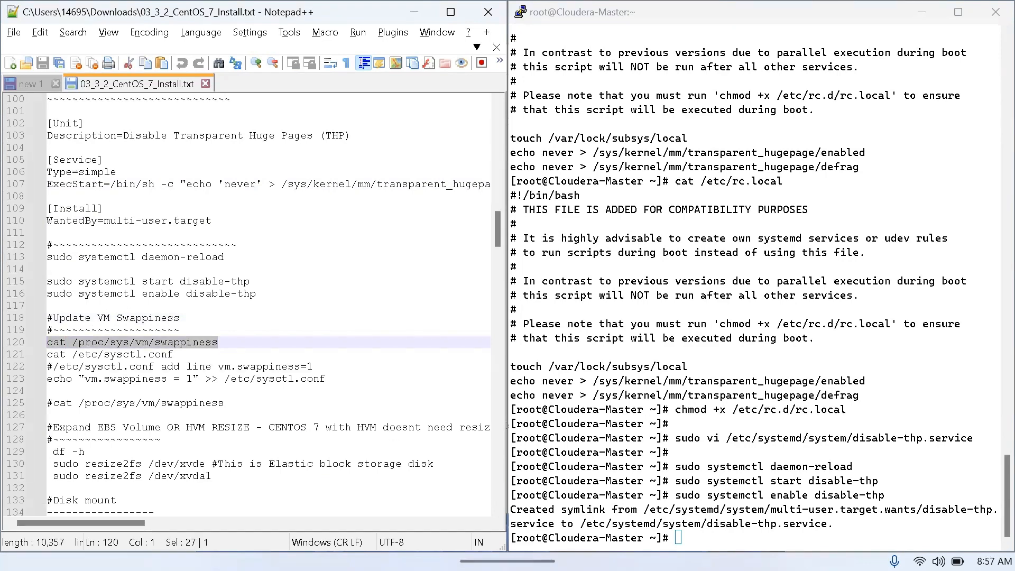
left_click(809, 466)
key("Return")
key("Return")
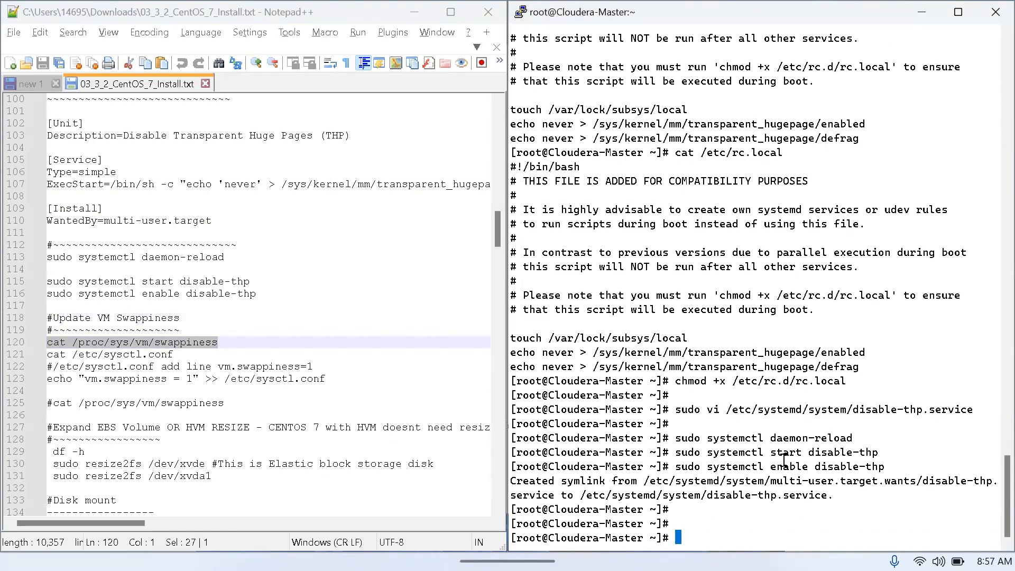
right_click(785, 461)
key("Return")
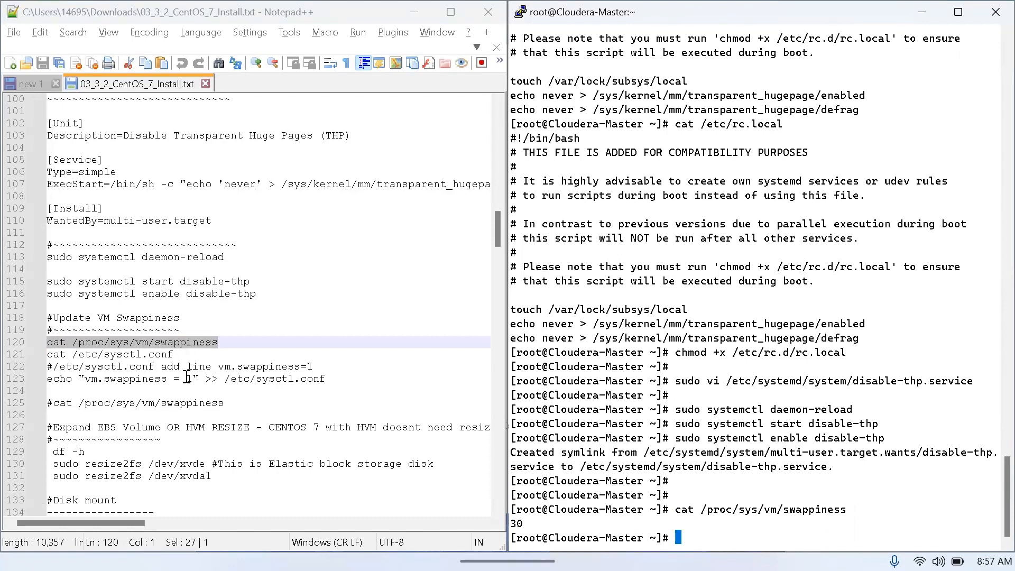
left_click_drag(187, 378, 202, 378)
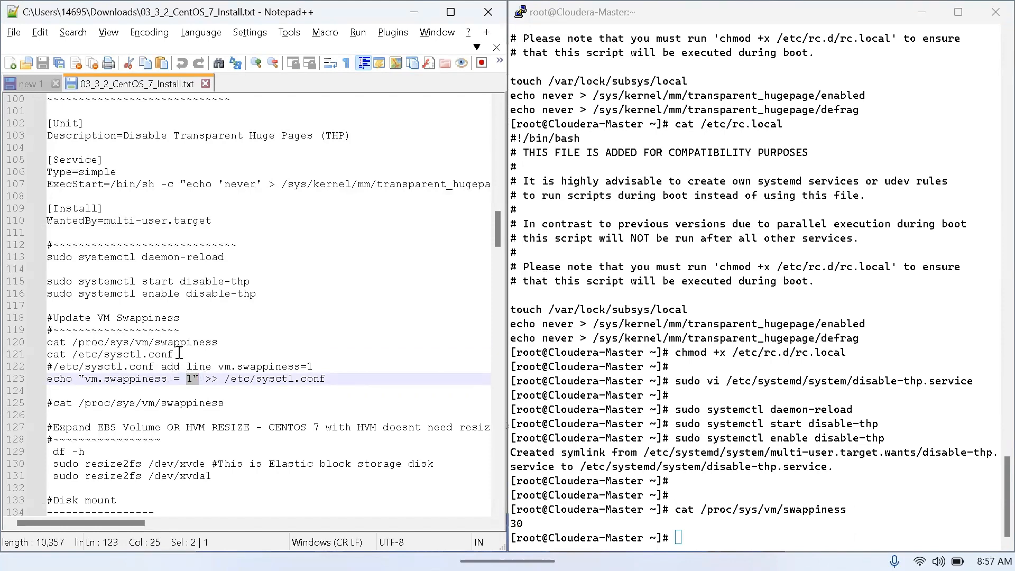
key("super")
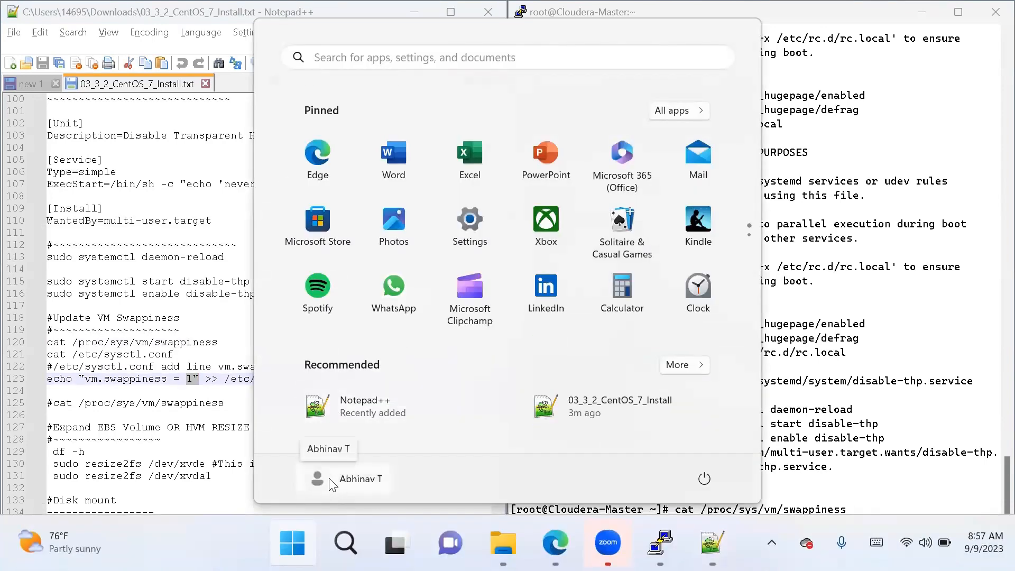
Search the Start menu for 'env' and choose Edit the system environment variables.
type("env")
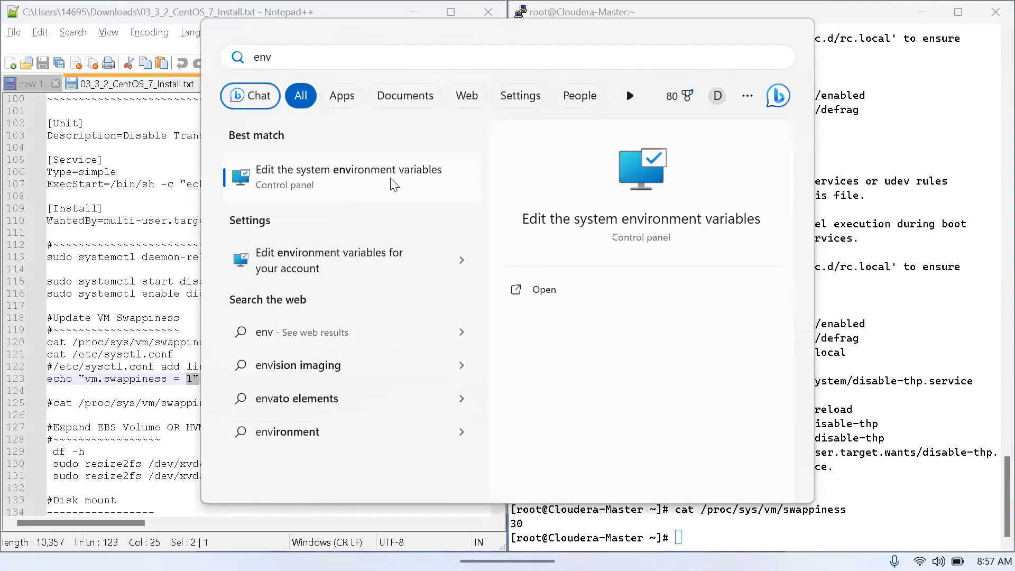
left_click(413, 189)
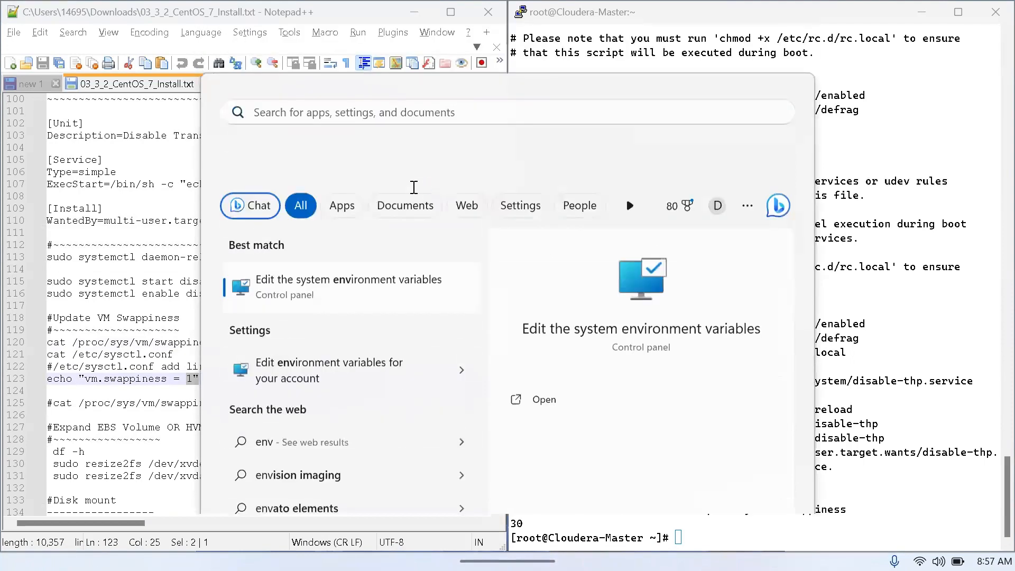